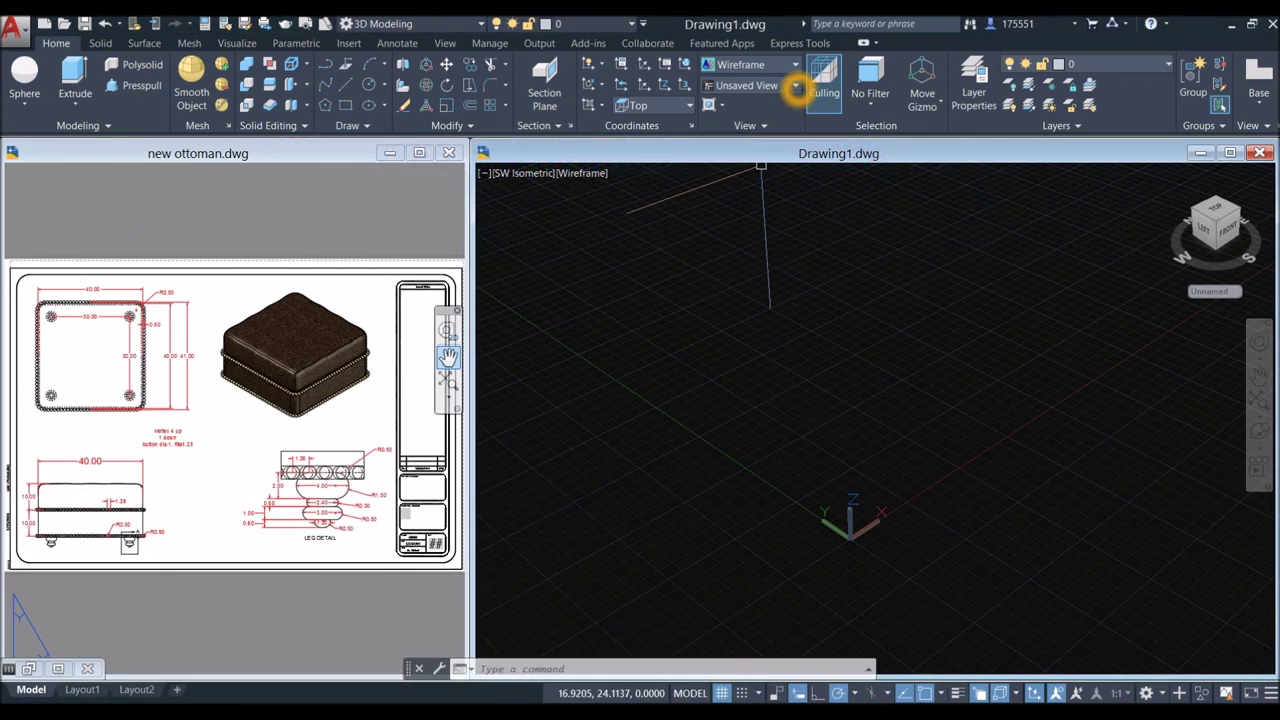
Step: Set the empty drawing to the Top view with parallel projection
left_click(797, 87)
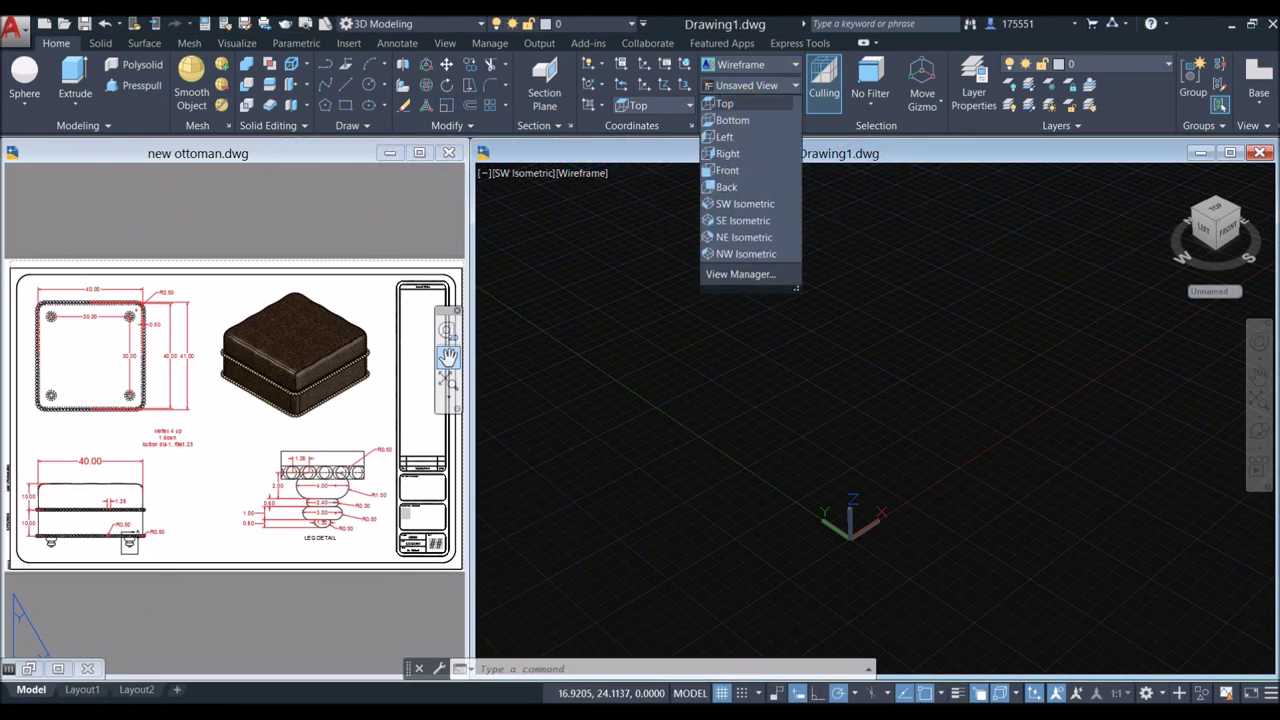
left_click(740, 103)
left_click(1264, 270)
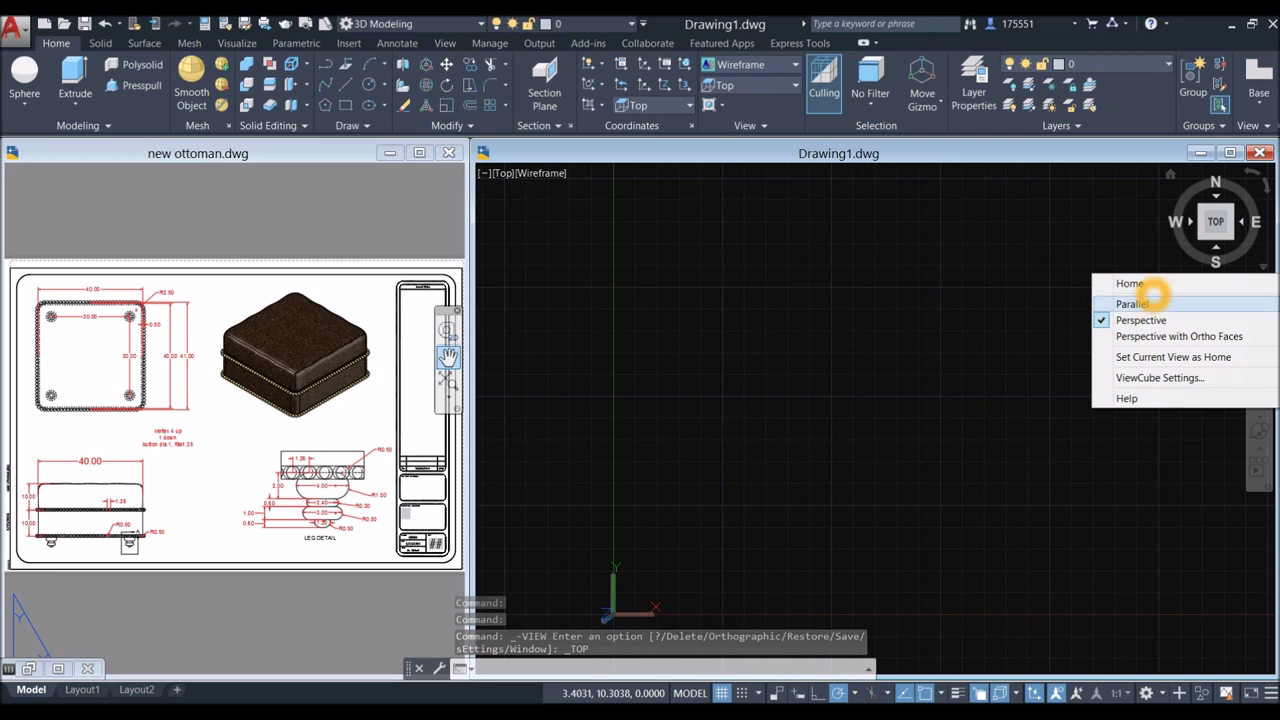
left_click(1132, 304)
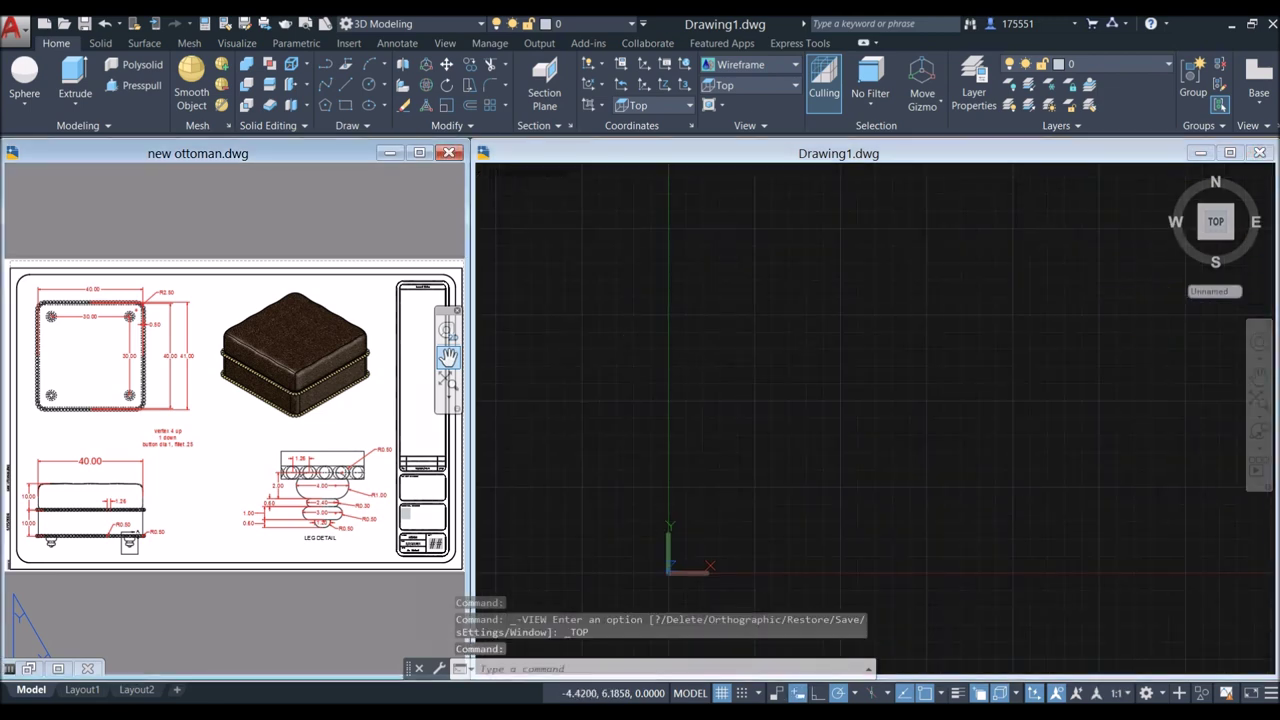
Step: Draw a 40 by 40 square near the origin of the new drawing, following the ottoman's plan view in the reference
left_click(93, 393)
scroll(93, 393, "up", 4)
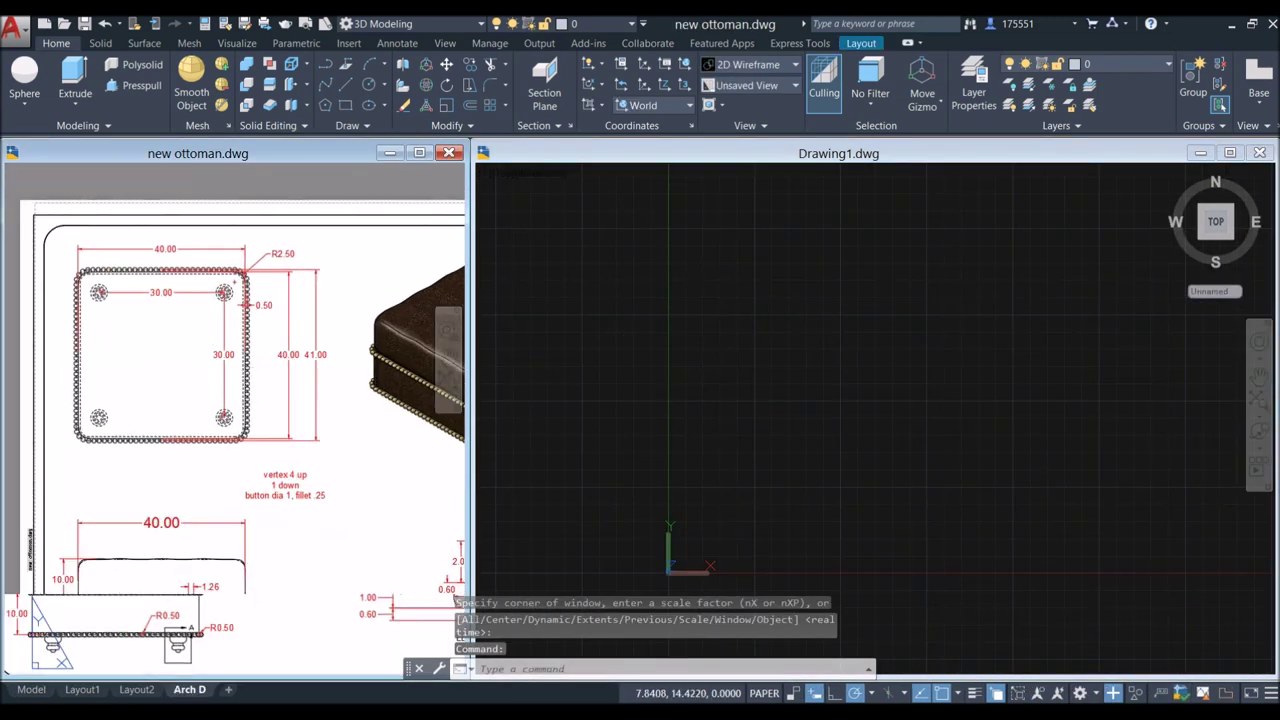
left_click(631, 377)
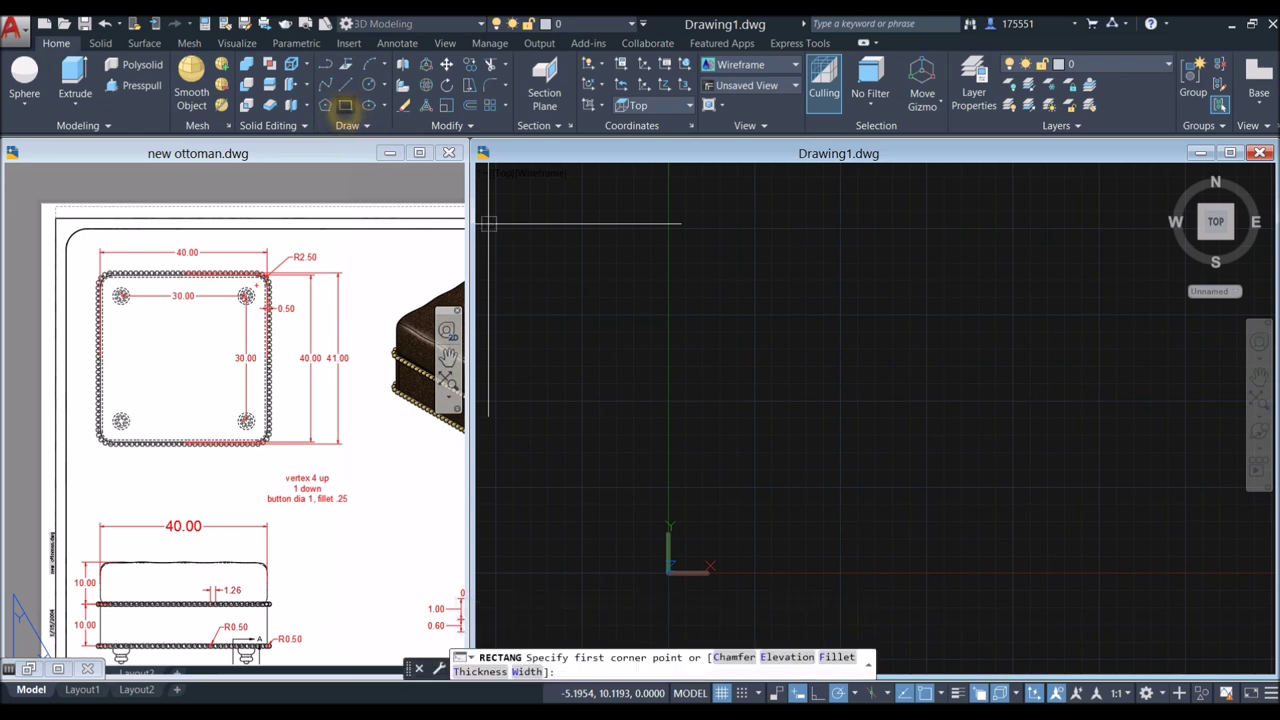
left_click(740, 490)
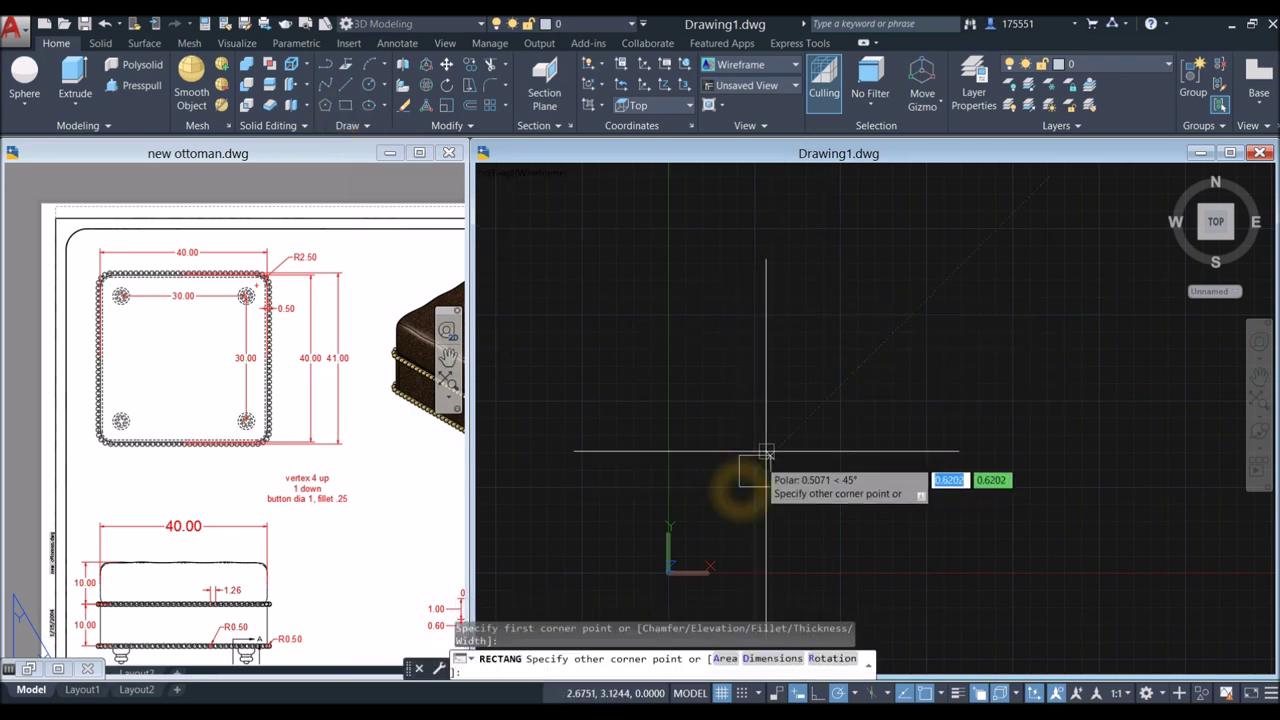
left_click(1075, 216)
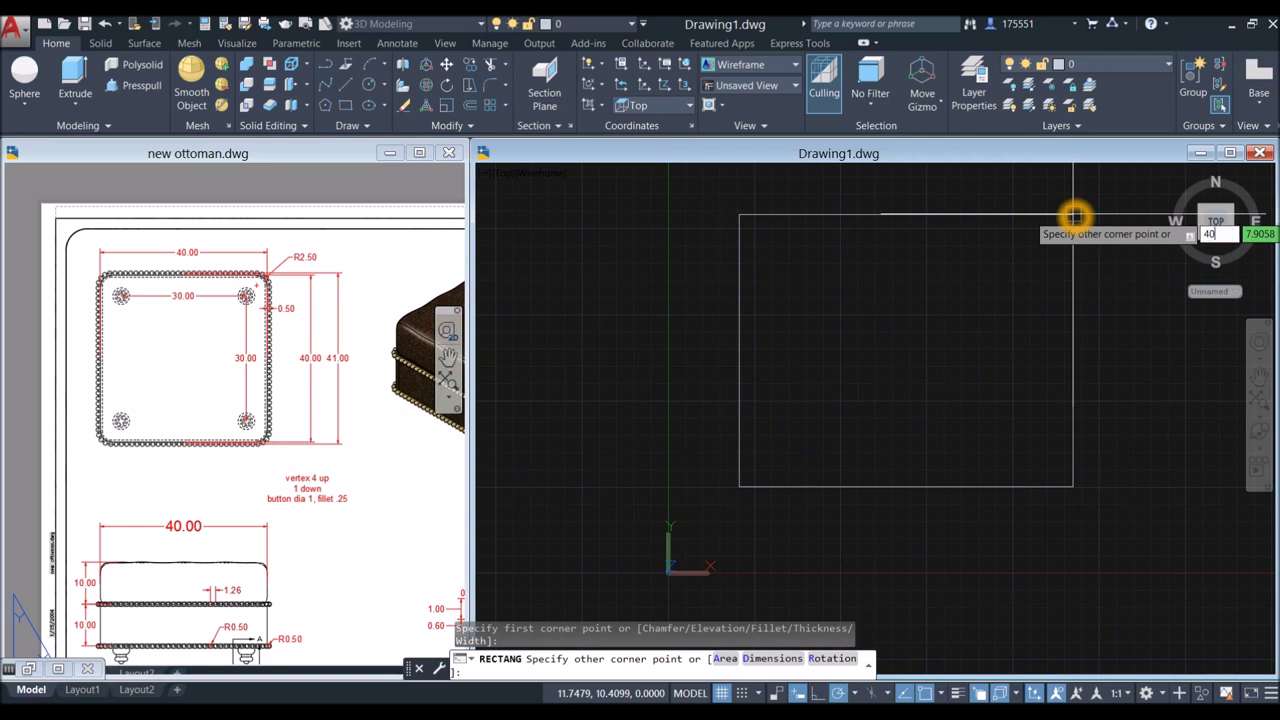
key("Tab")
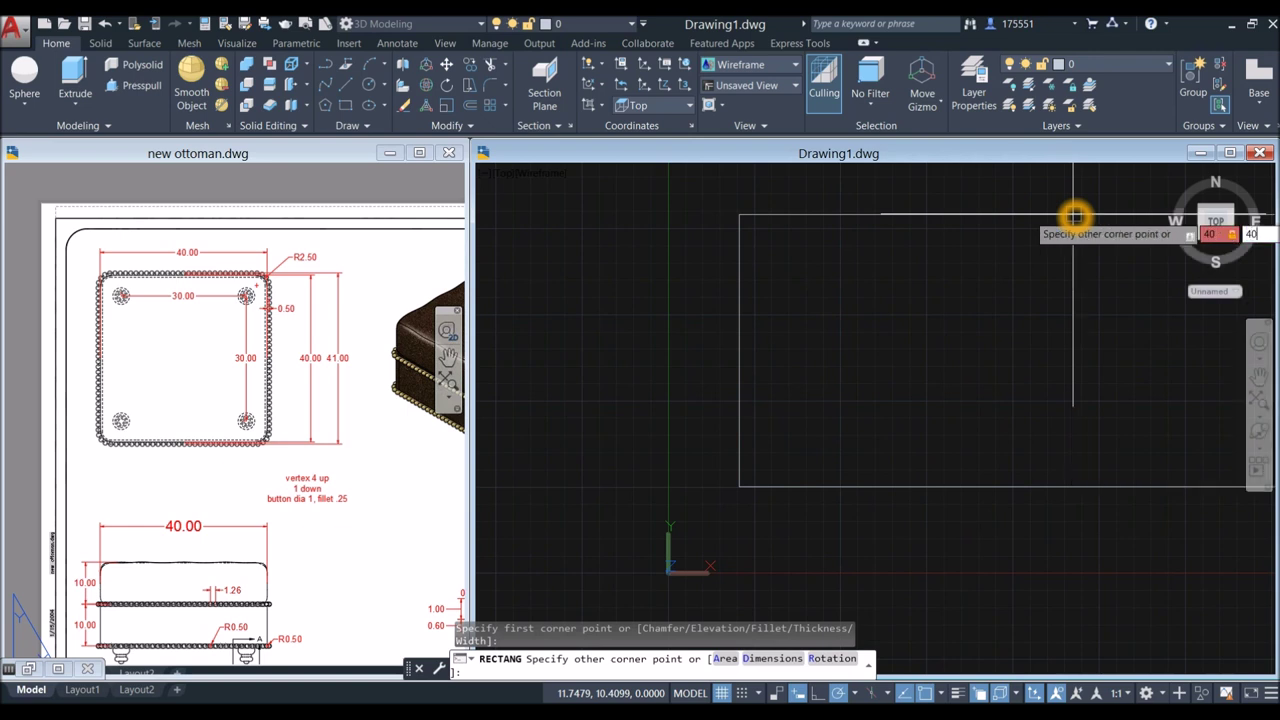
key("Return")
scroll(876, 289, "down", 4)
middle_click_drag(876, 289, 666, 471)
scroll(748, 393, "down", 2)
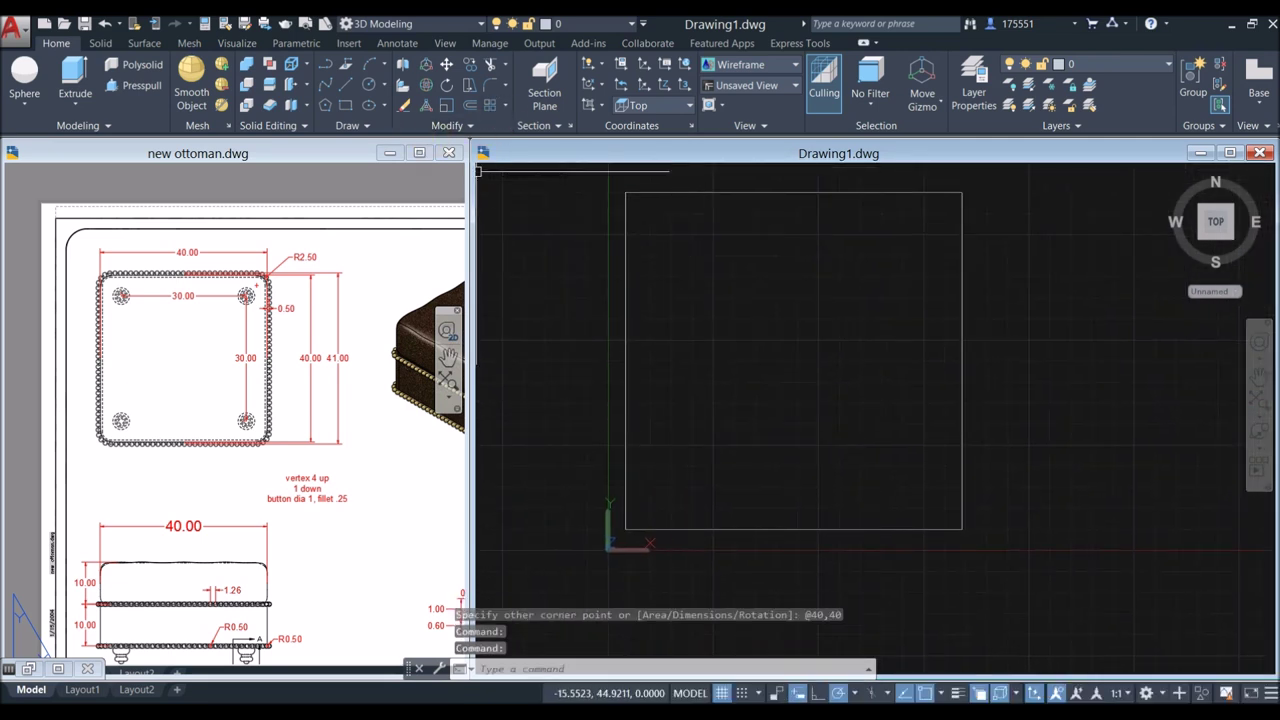
Step: Fillet the square's upper-right corner with a radius of 2.5, using the Multiple option
left_click(492, 85)
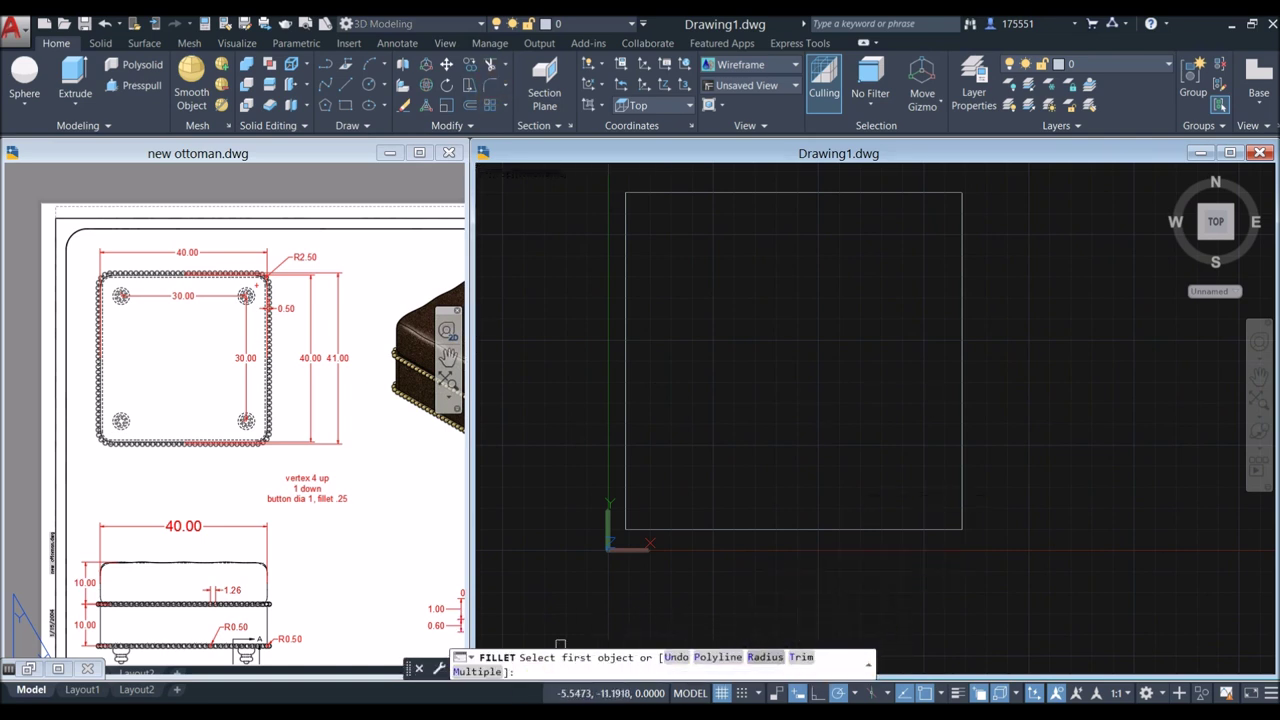
type("R")
key("Return")
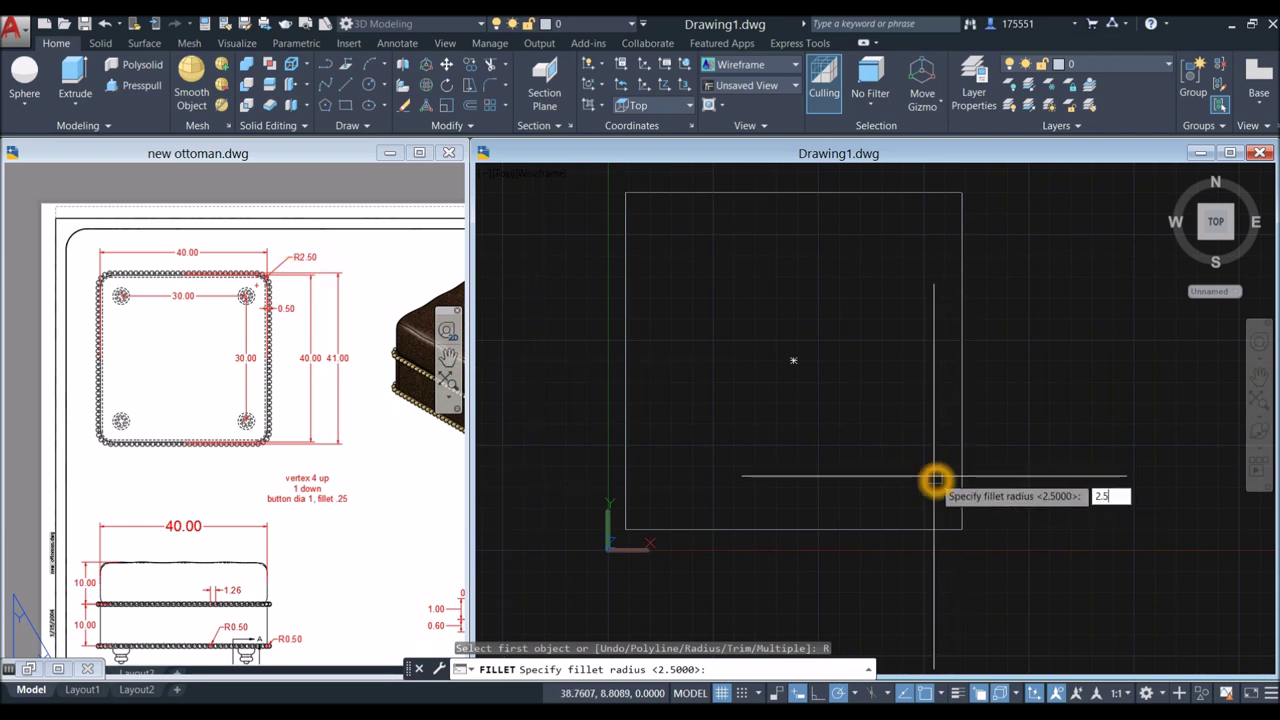
key("Return")
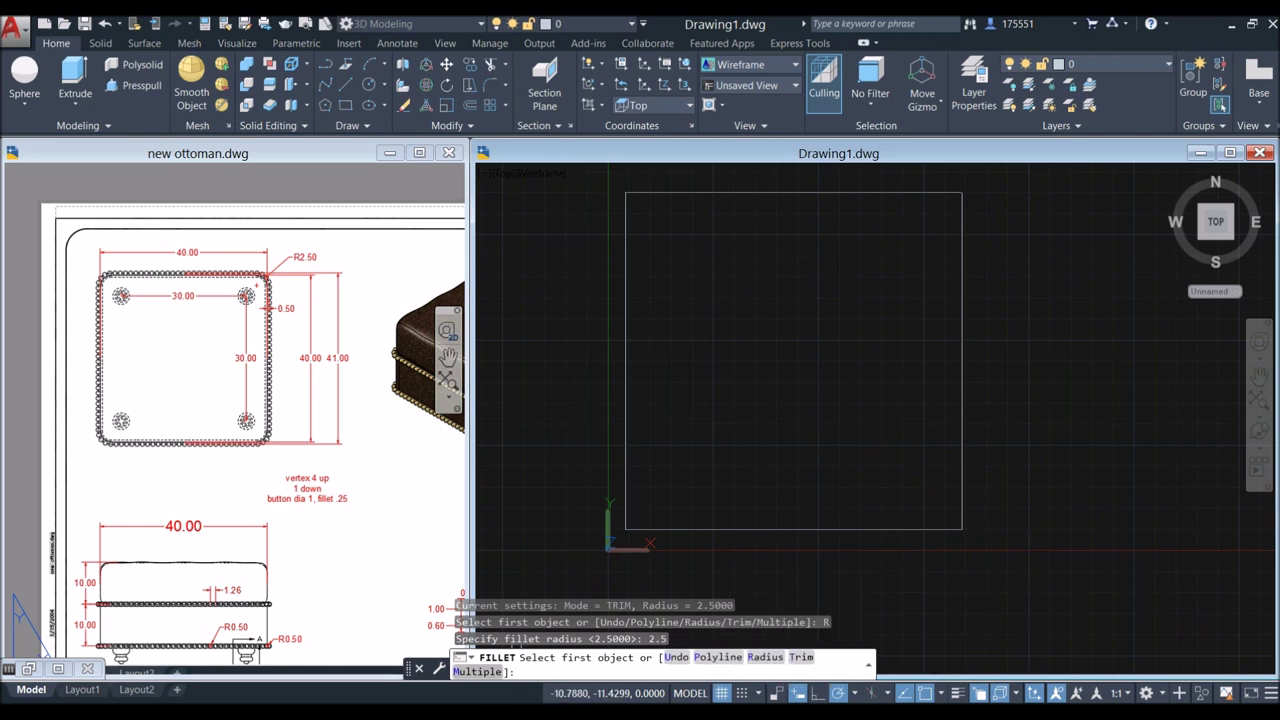
left_click(484, 672)
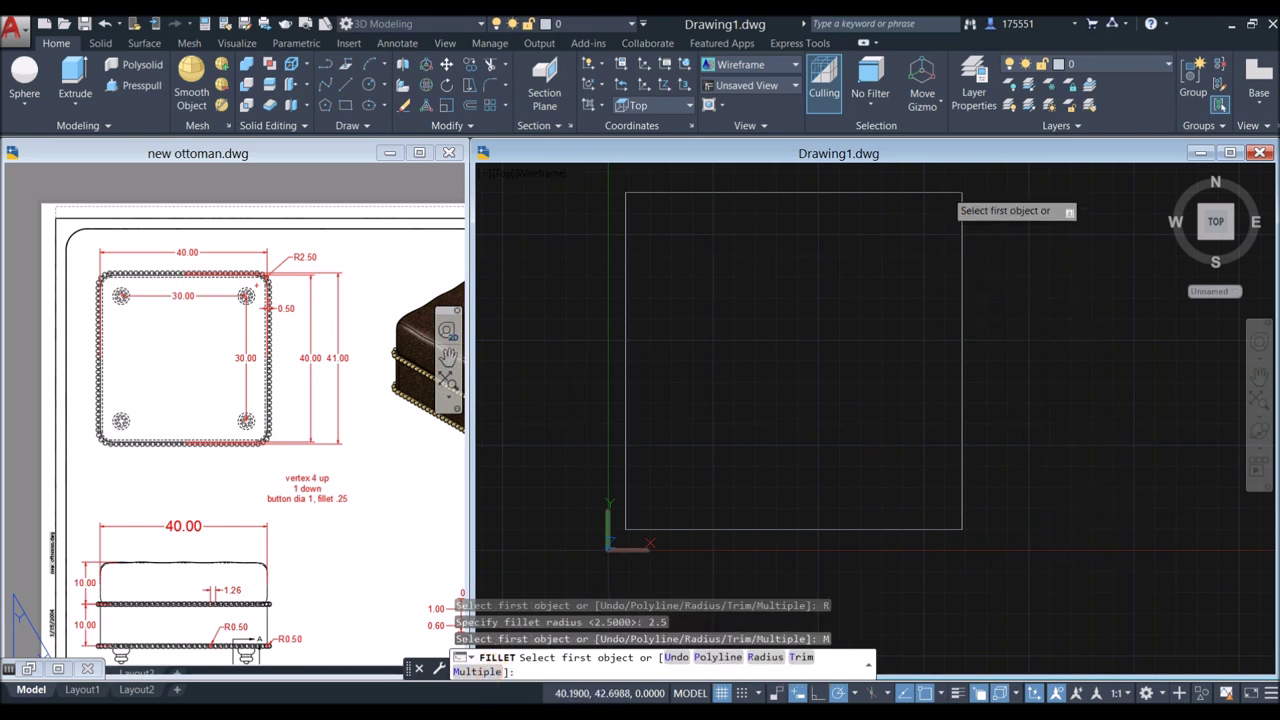
left_click(946, 193)
left_click(970, 210)
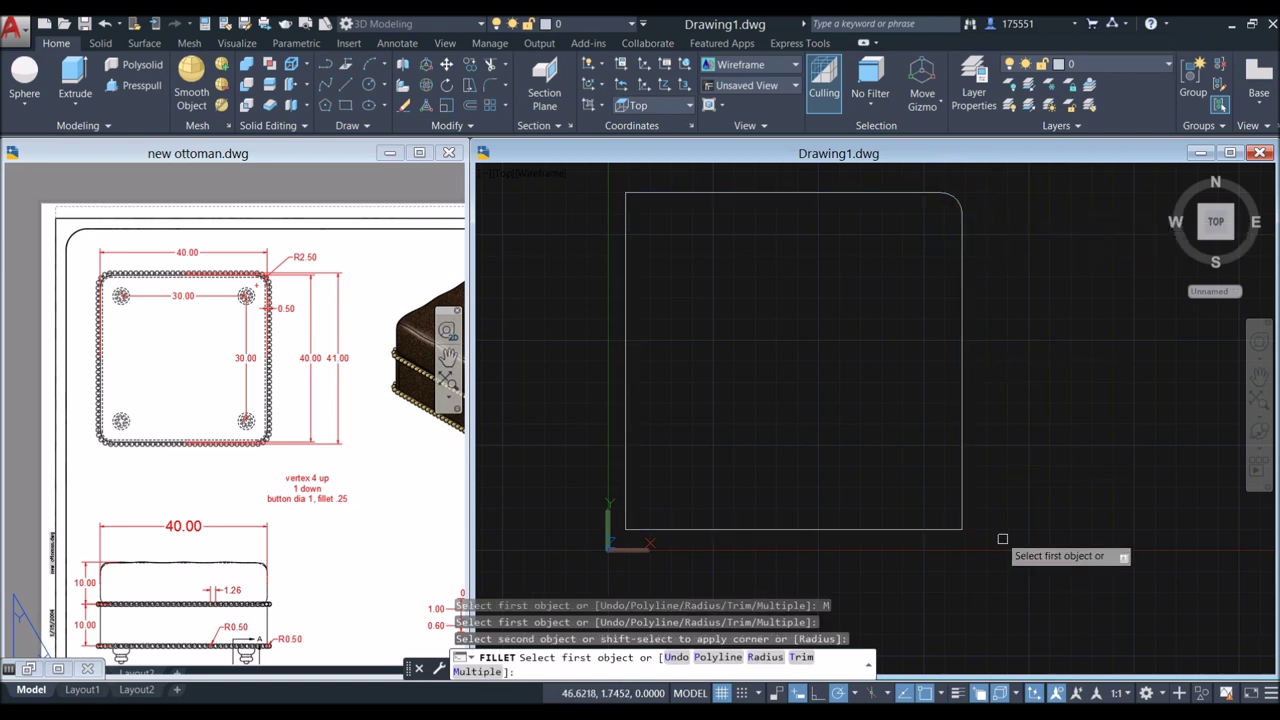
Step: Fillet the square's remaining three corners with the same radius and finish the Fillet command
left_click(966, 511)
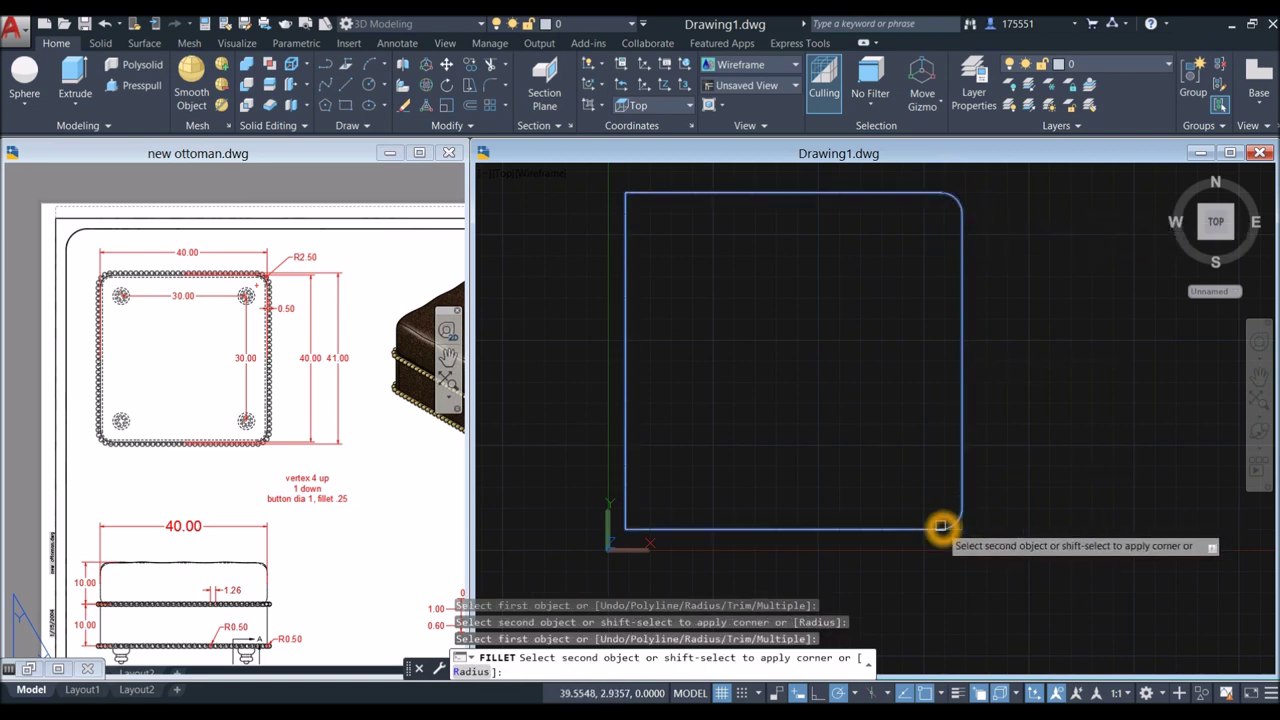
left_click(940, 529)
left_click(674, 531)
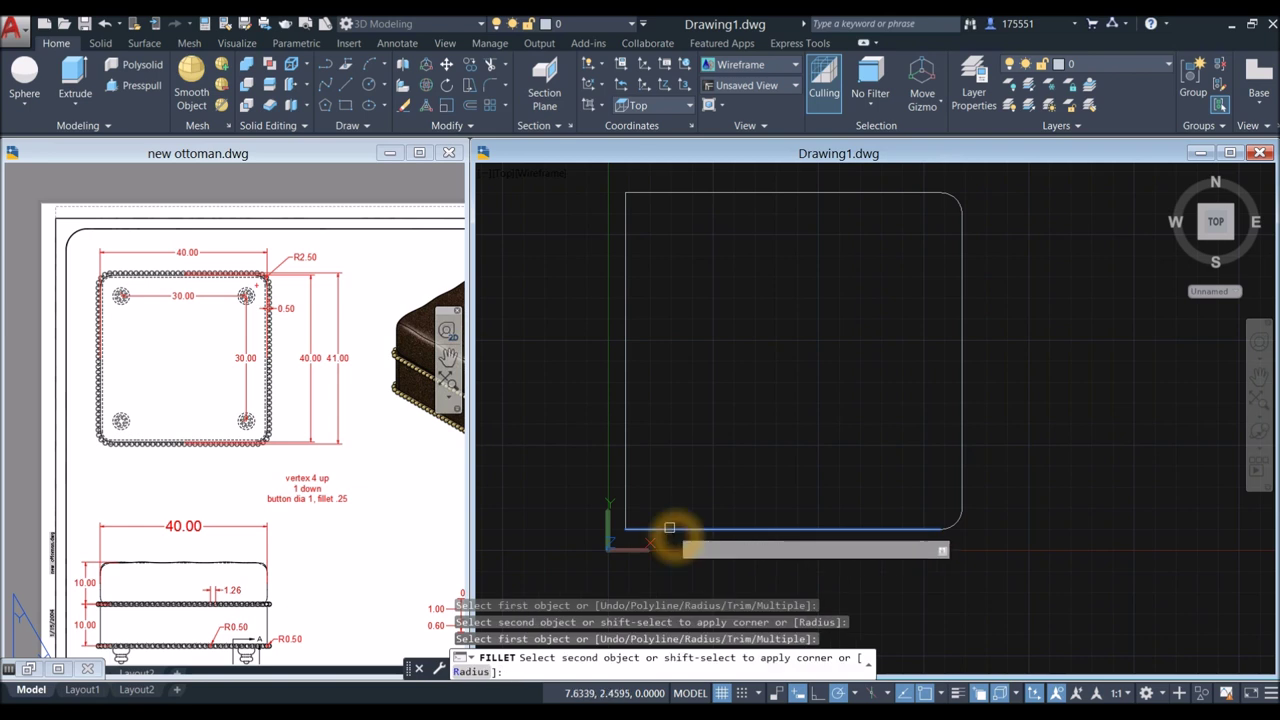
left_click(624, 519)
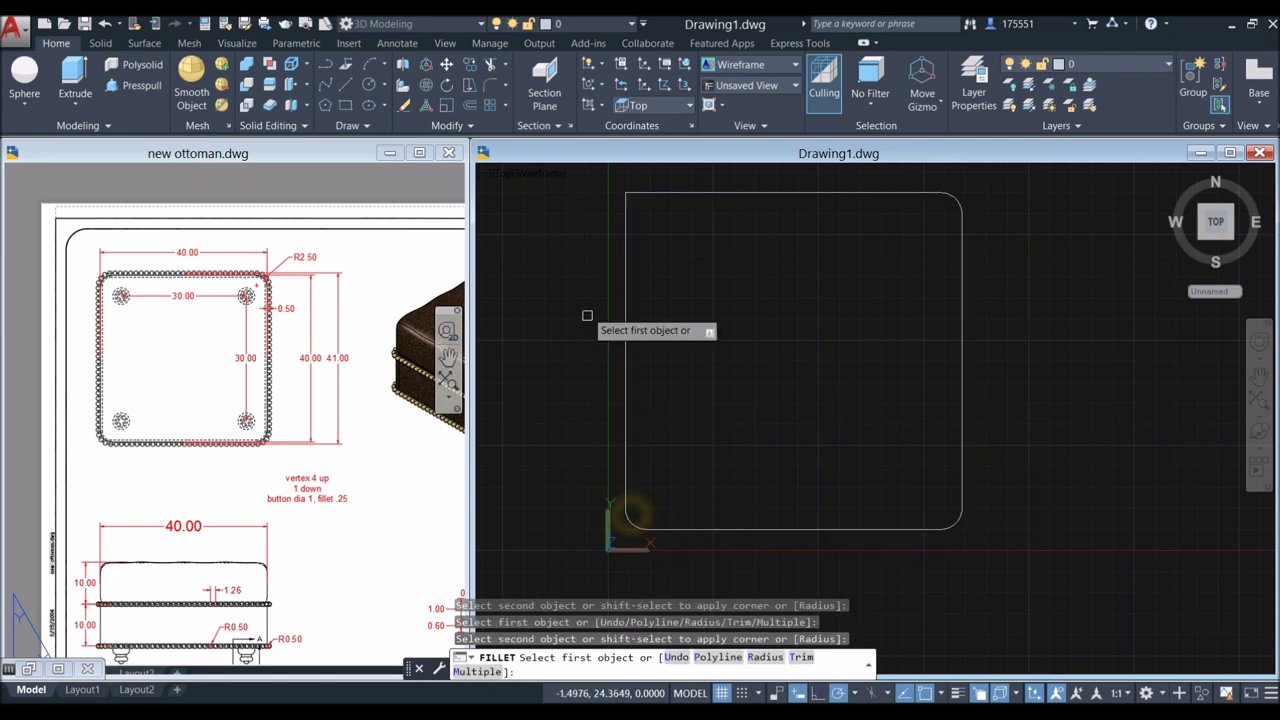
left_click(625, 212)
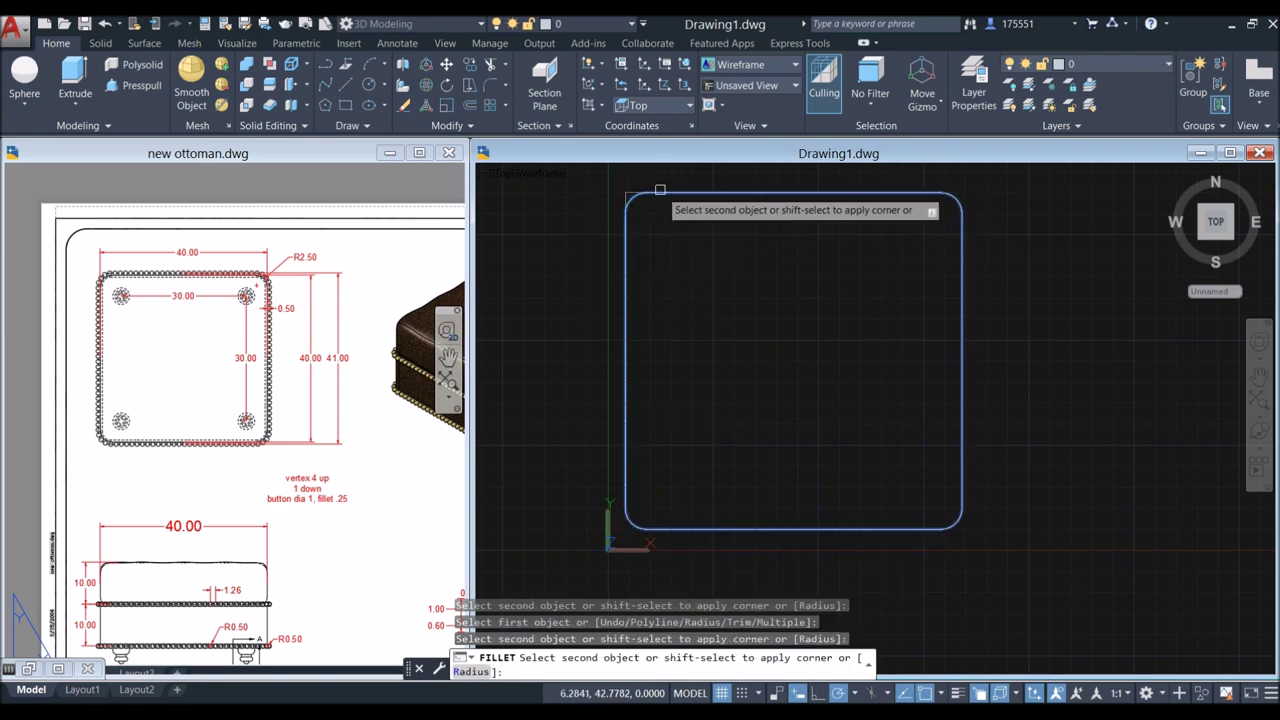
left_click(663, 193)
right_click(751, 256)
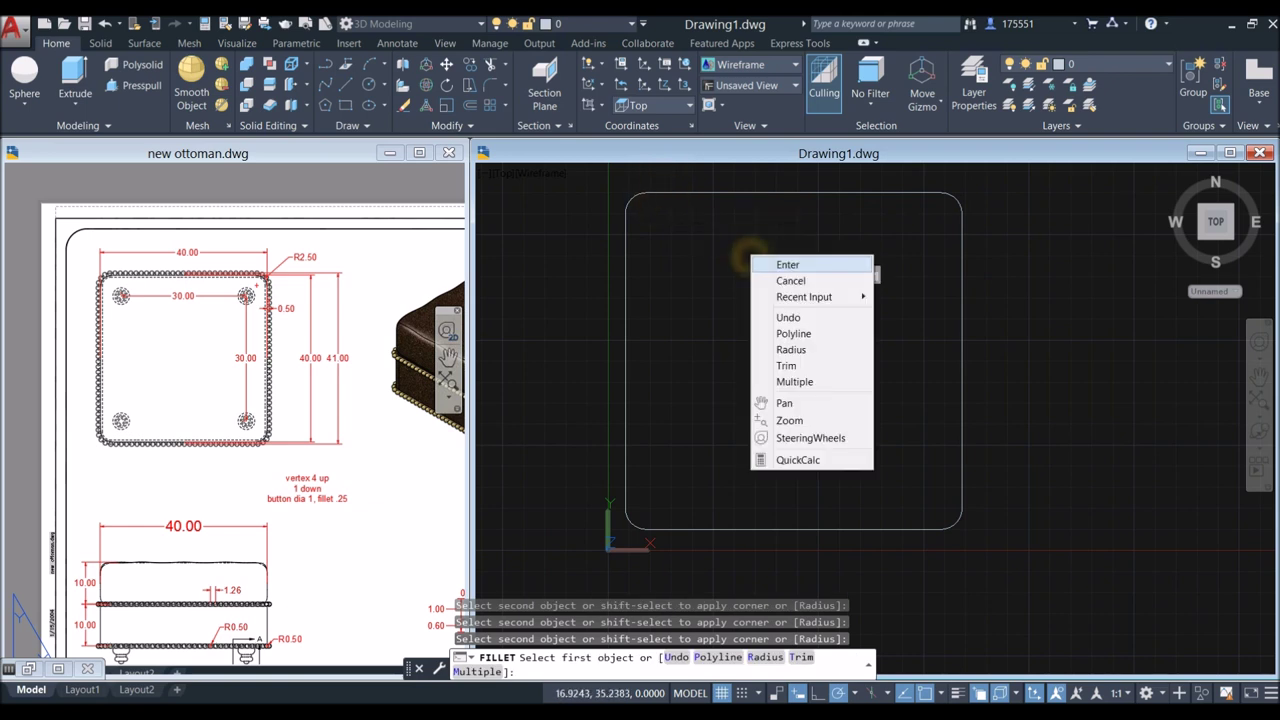
left_click(780, 266)
Step: Draw a vertical centre line from the midpoint of the rounded square's upper edge to the midpoint of its lower edge
scroll(795, 264, "down", 1)
middle_click_drag(799, 268, 848, 304)
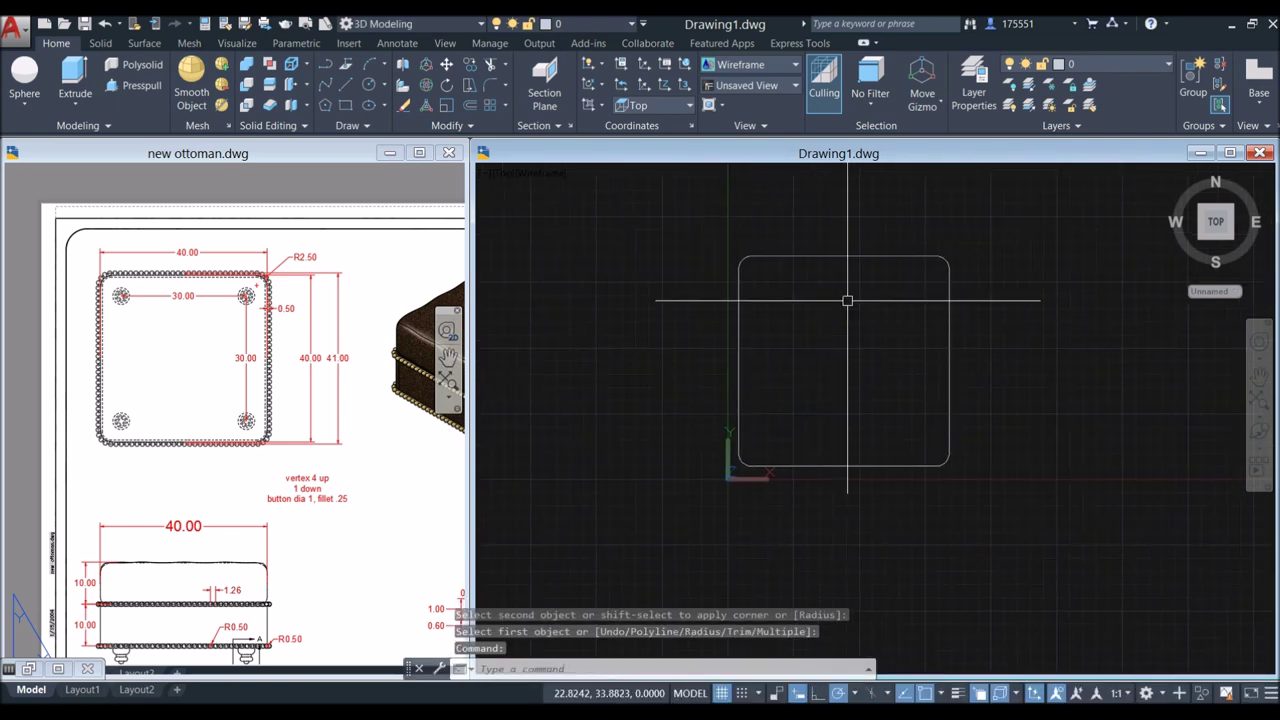
type("l")
key("Return")
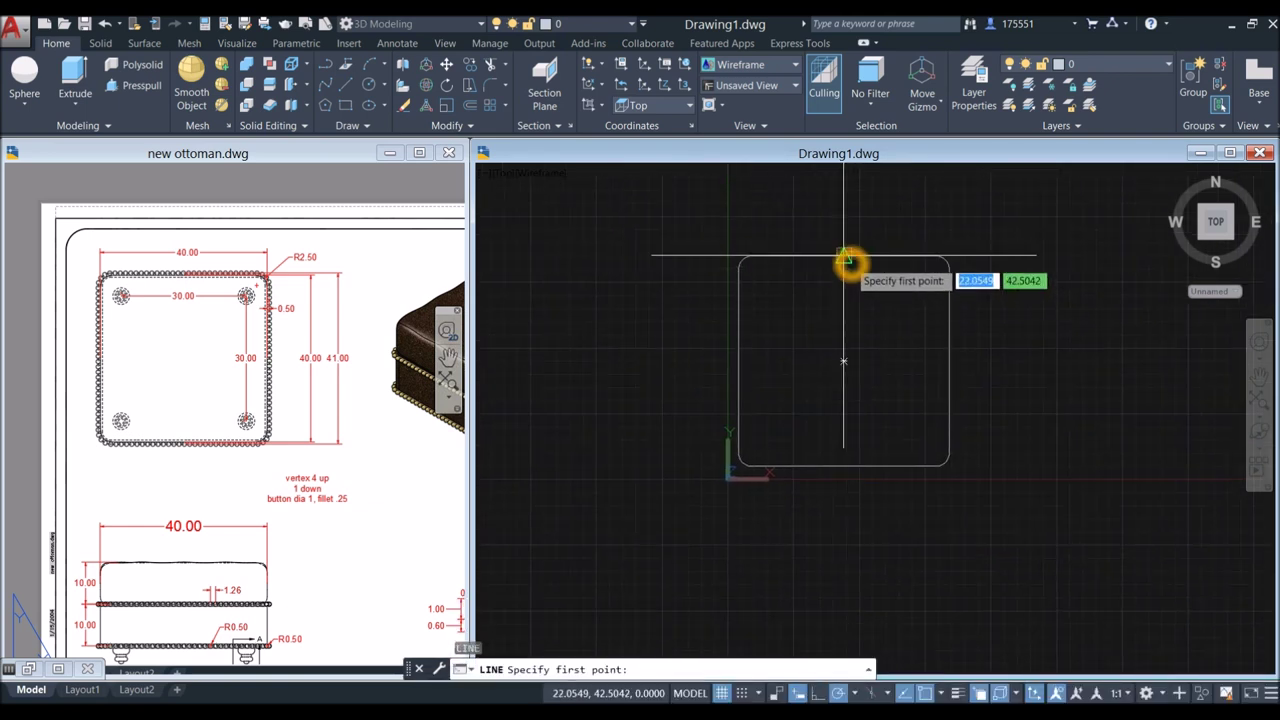
left_click(845, 258)
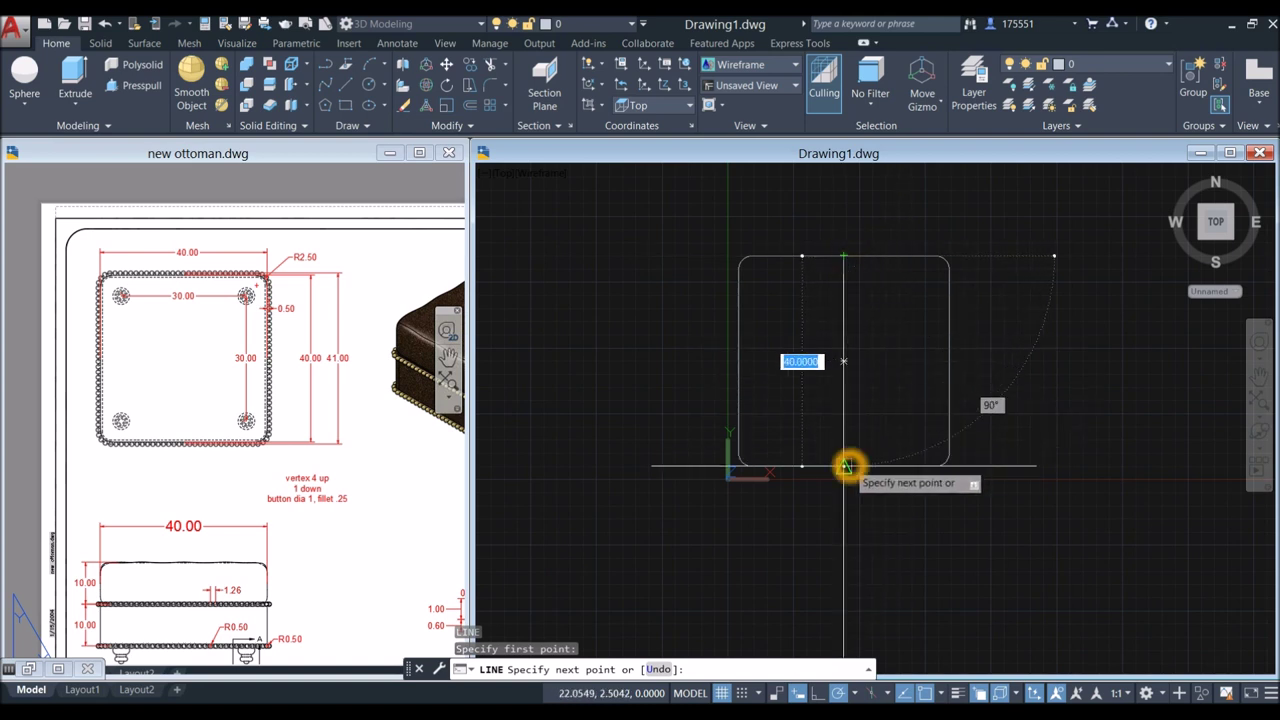
left_click(845, 465)
right_click(866, 357)
left_click(885, 364)
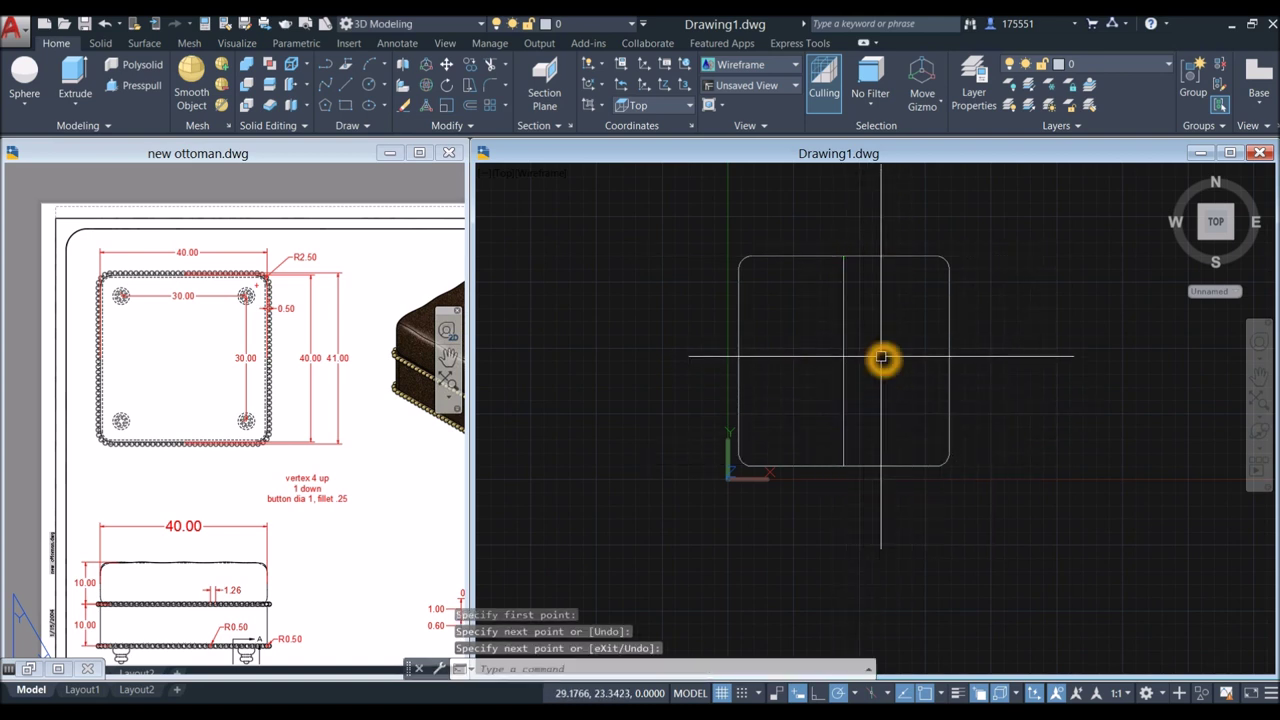
Step: Examine the bead trim and its offset at the upper-right corner of the plan view in the reference drawing
middle_click_drag(858, 339, 846, 351)
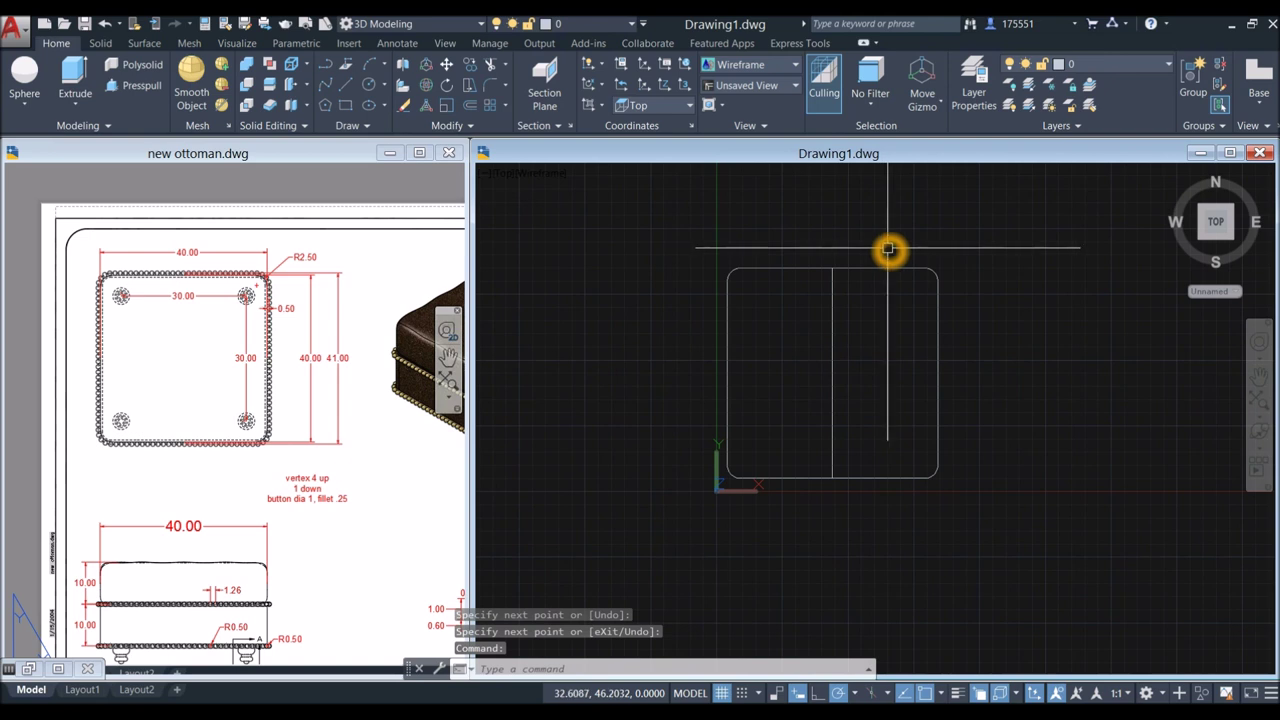
left_click(343, 351)
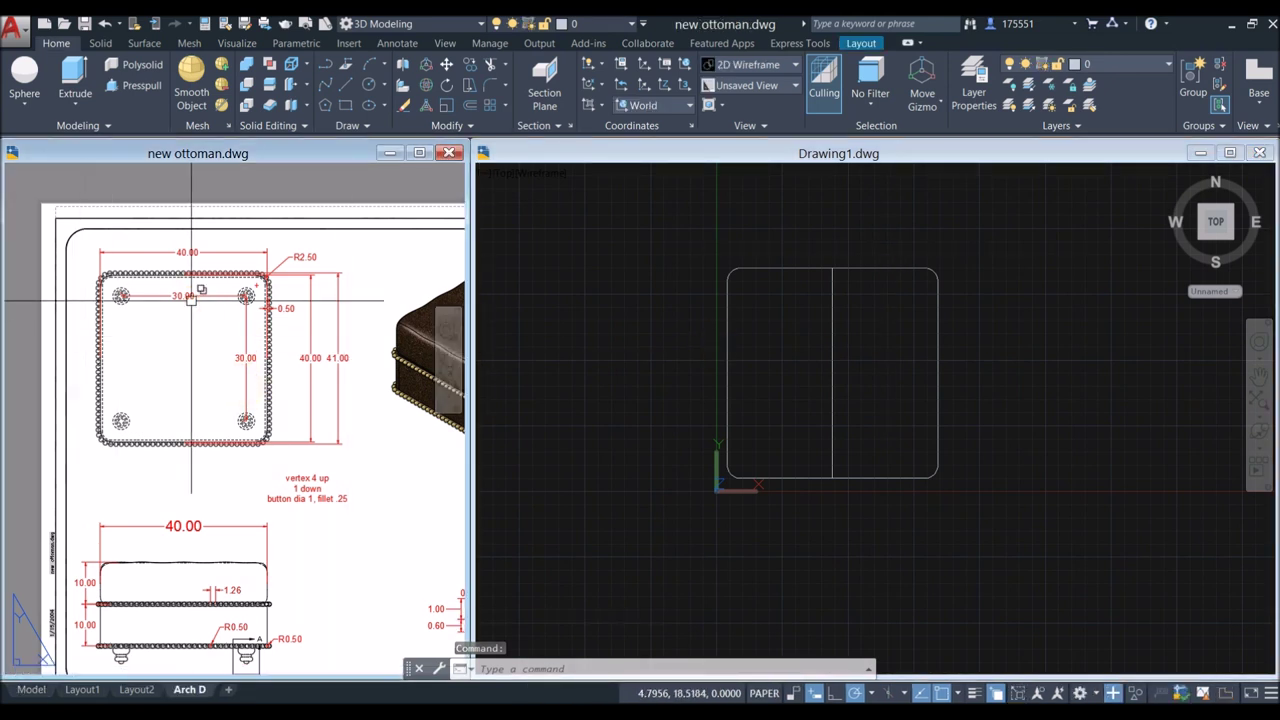
left_click(519, 298)
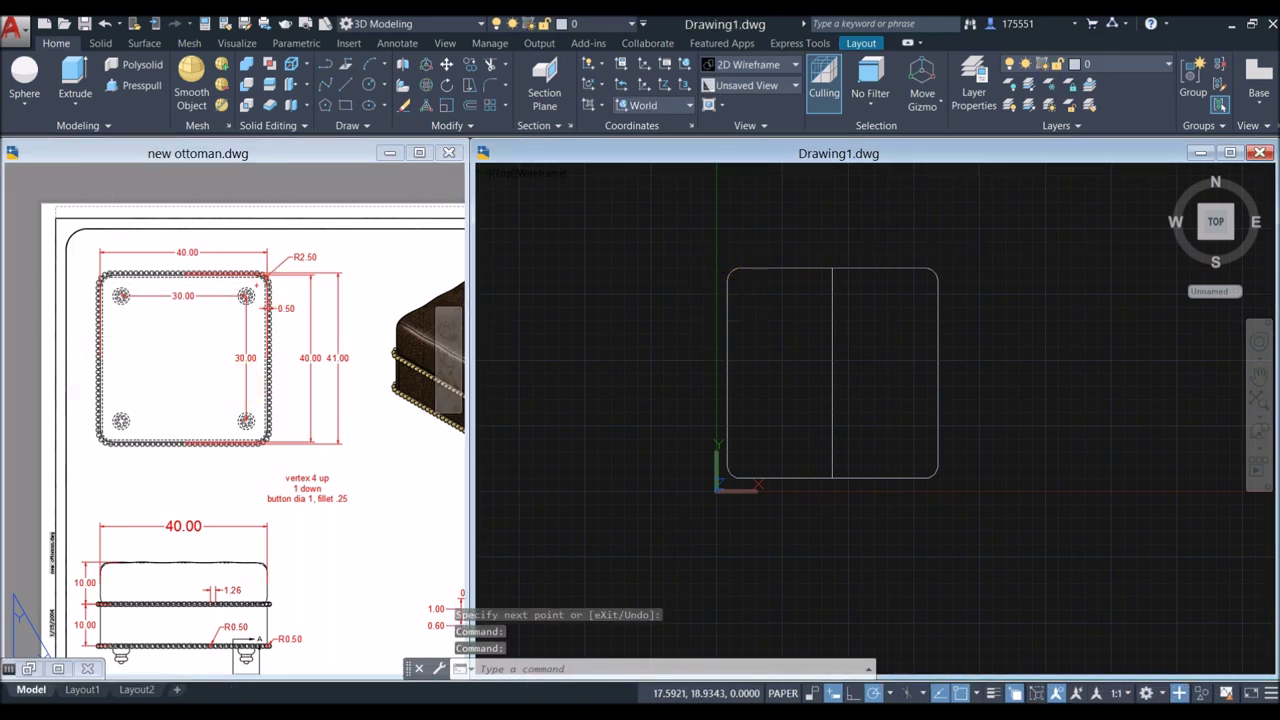
left_click(745, 271)
key("Escape")
left_click(238, 314)
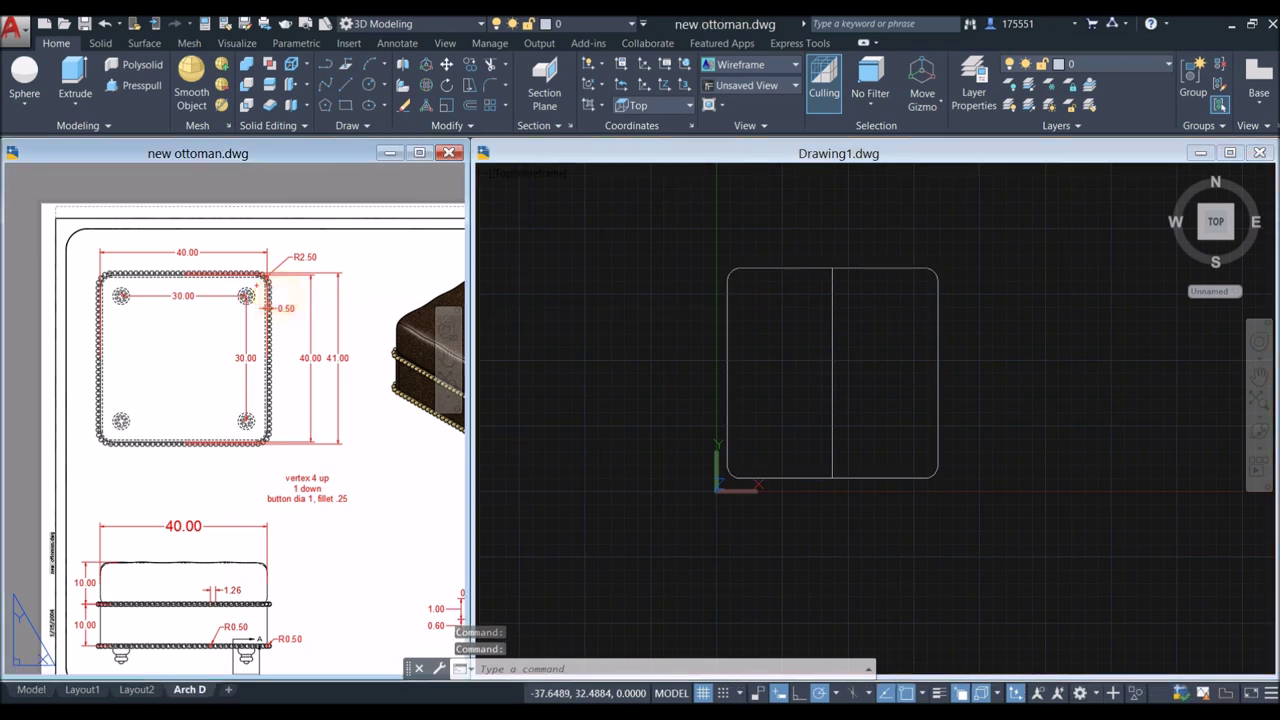
scroll(265, 271, "up", 8)
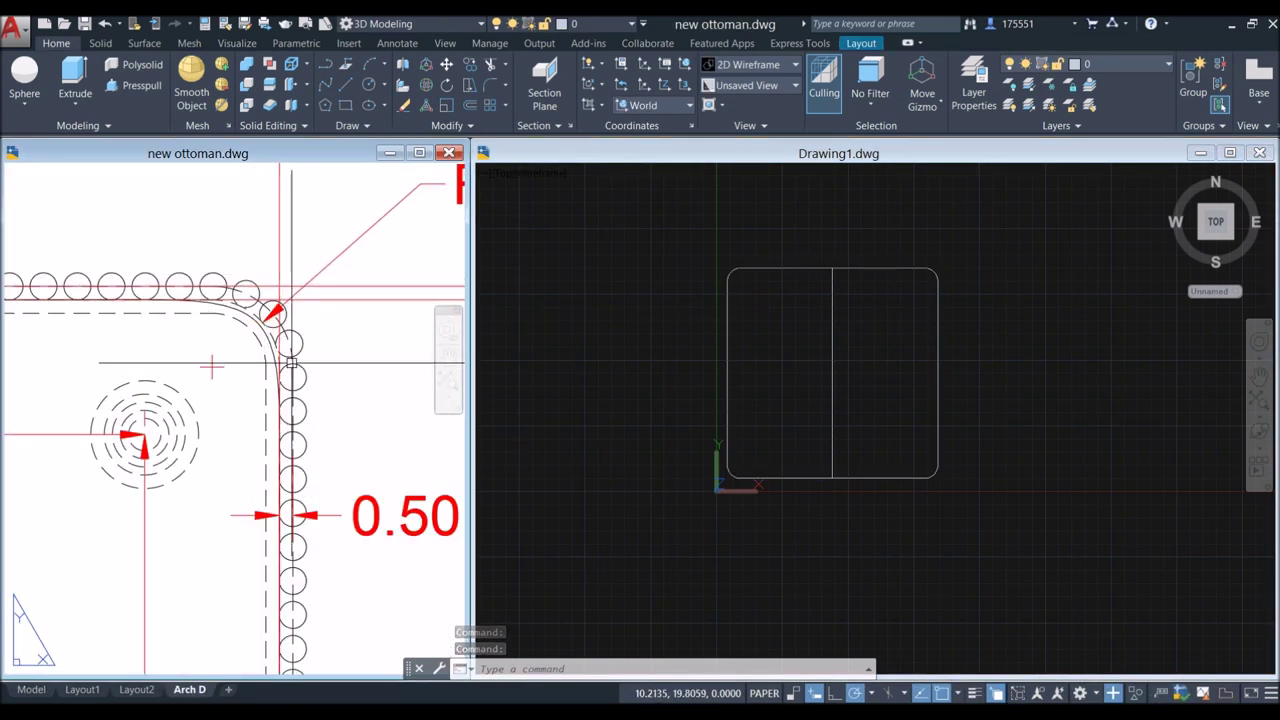
left_click(374, 426)
Step: Offset the rounded square outward by 0.5 in the new drawing
left_click(871, 318)
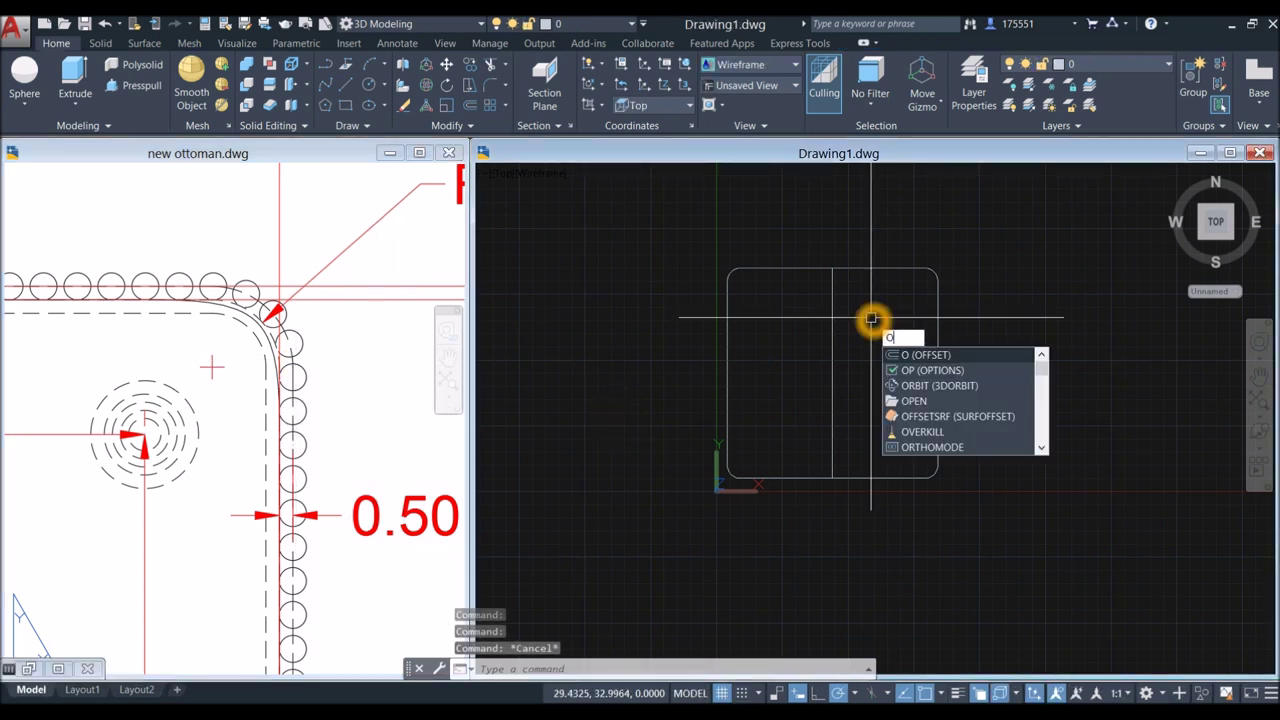
key("Return")
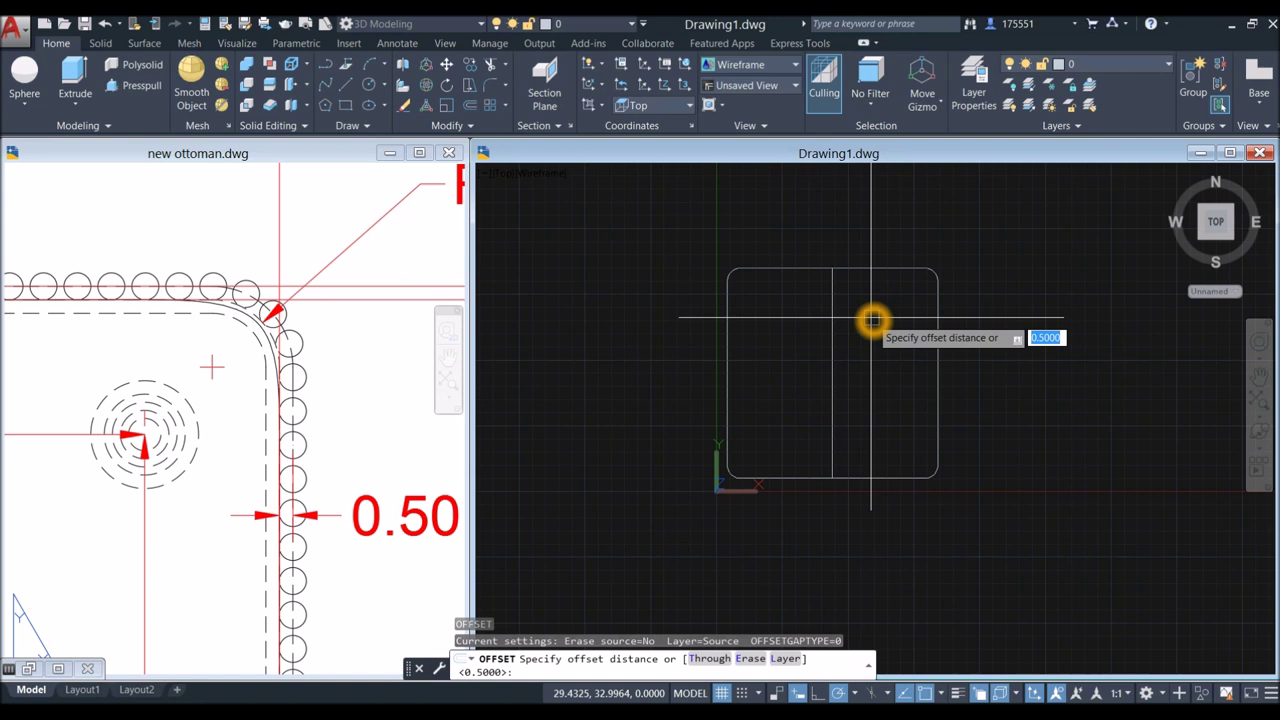
key("Return")
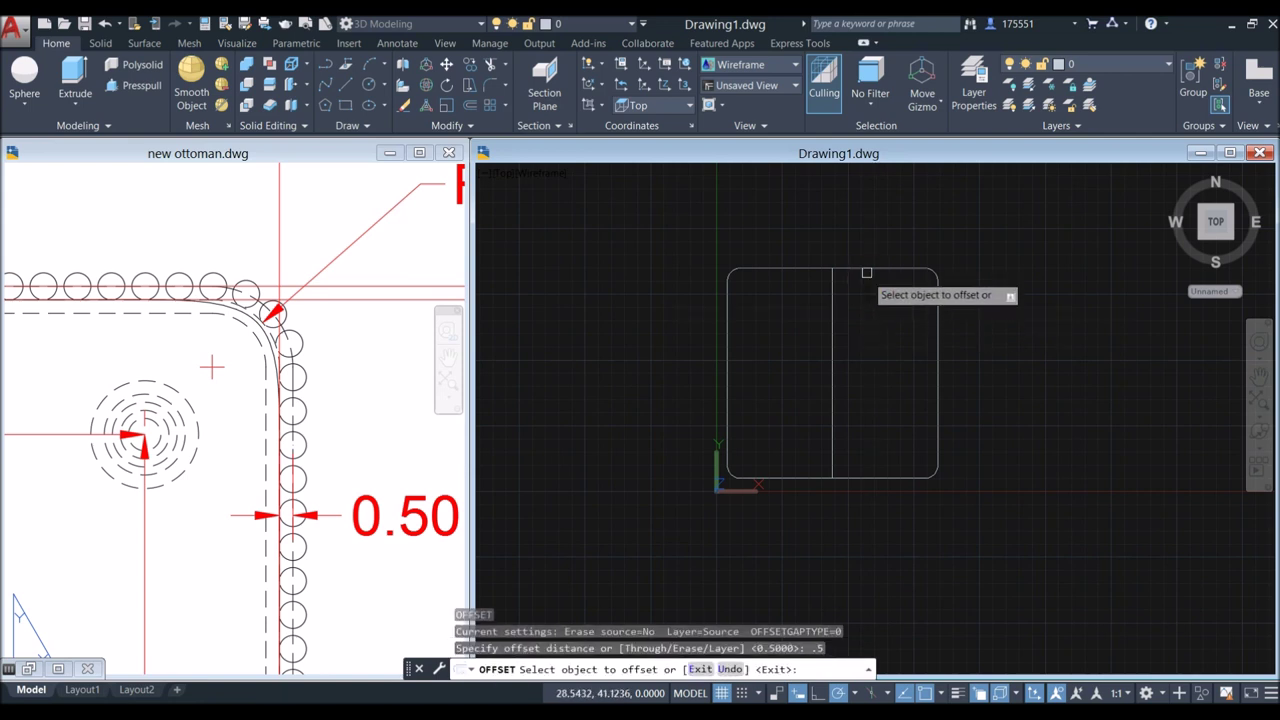
left_click(868, 269)
left_click(880, 252)
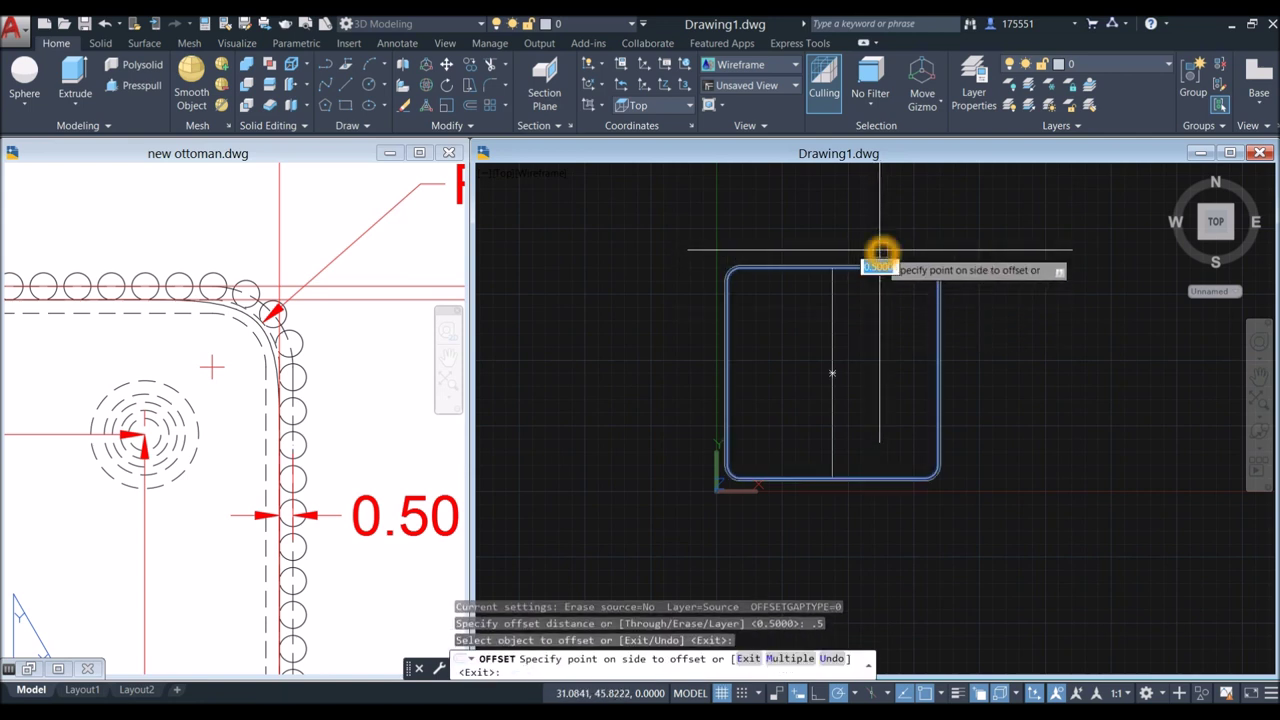
right_click(959, 254)
left_click(980, 263)
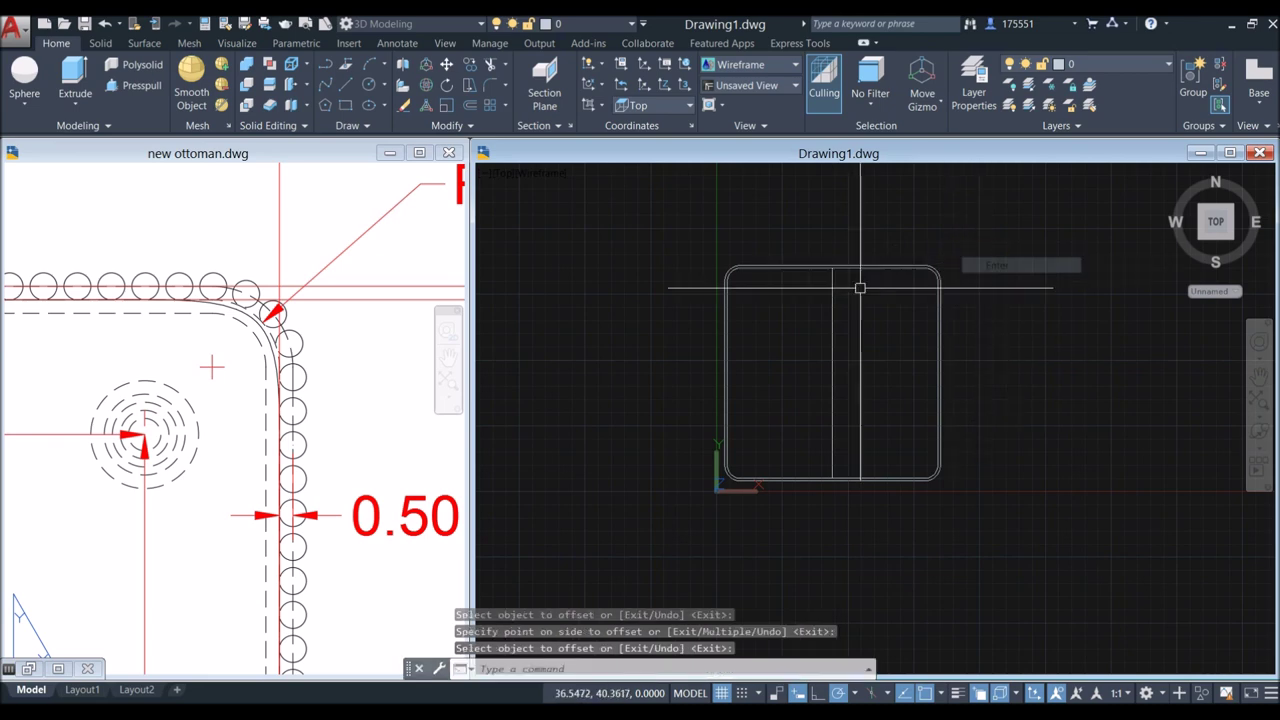
Step: Copy the inner rounded square and its vertical centre line horizontally to an empty area east of the original
scroll(737, 286, "up", 3)
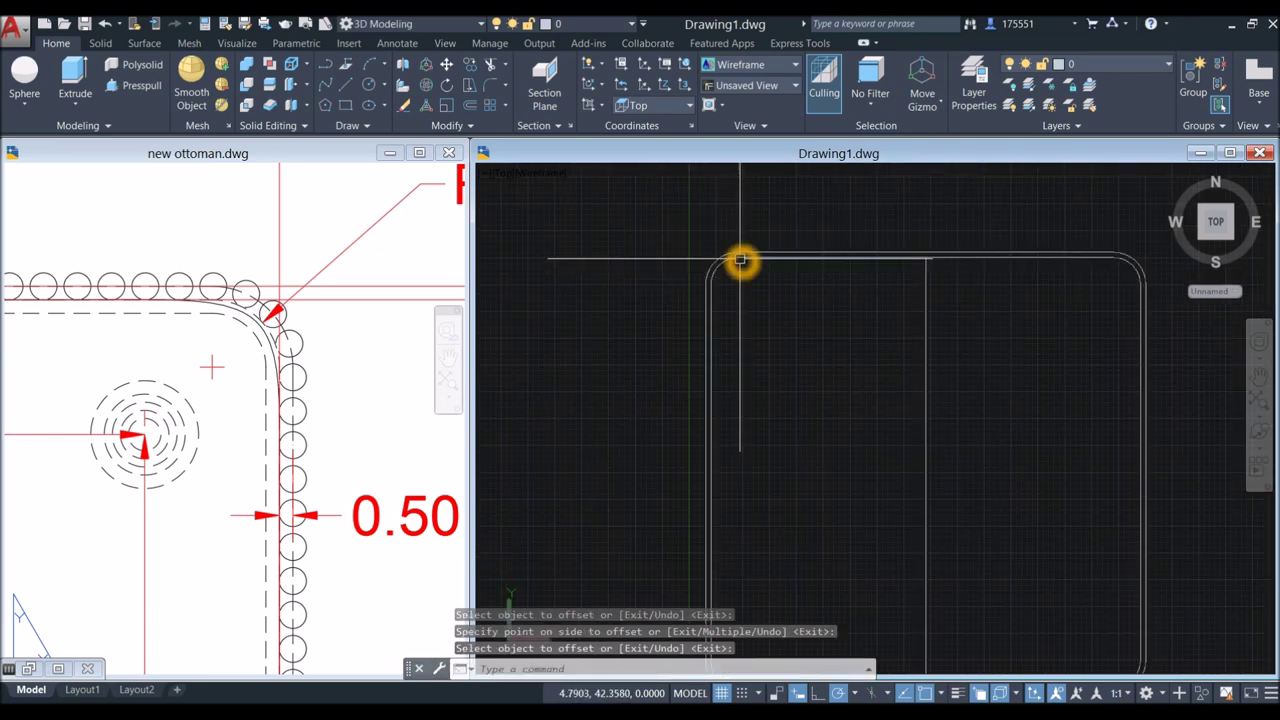
key("Return")
left_click(743, 262)
scroll(925, 305, "down", 4)
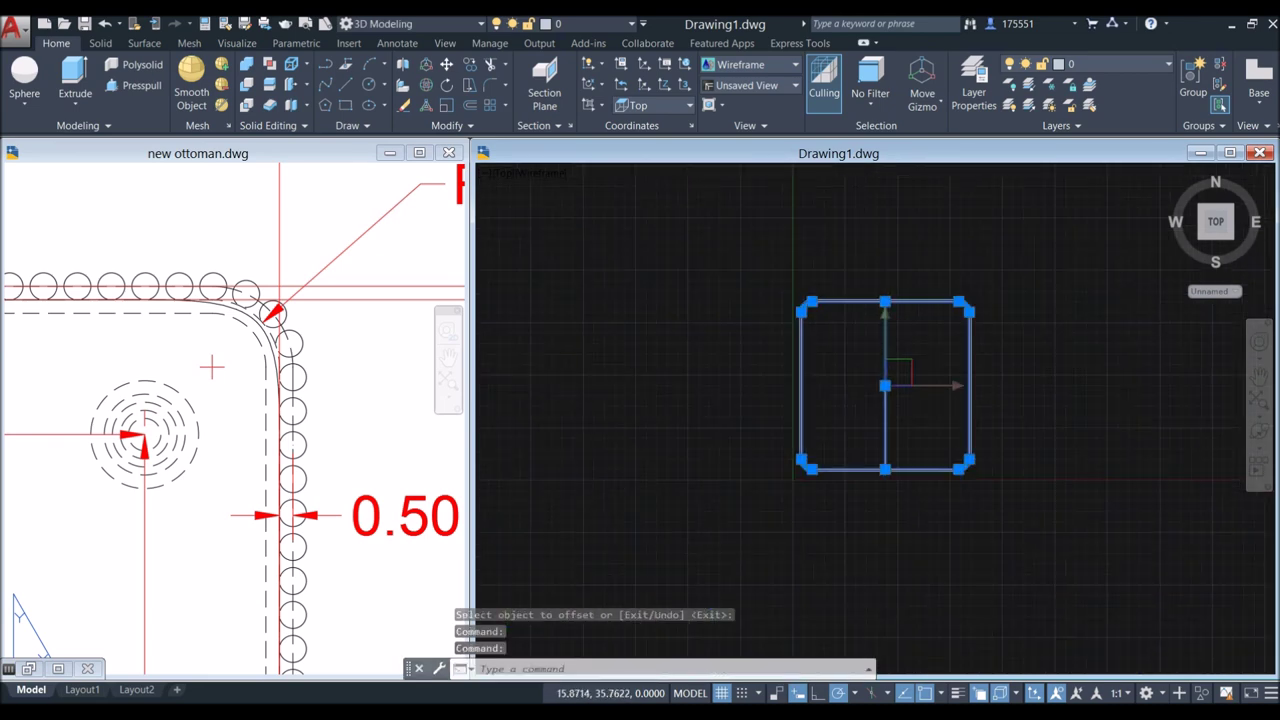
middle_click_drag(834, 309, 634, 309)
right_click(685, 248)
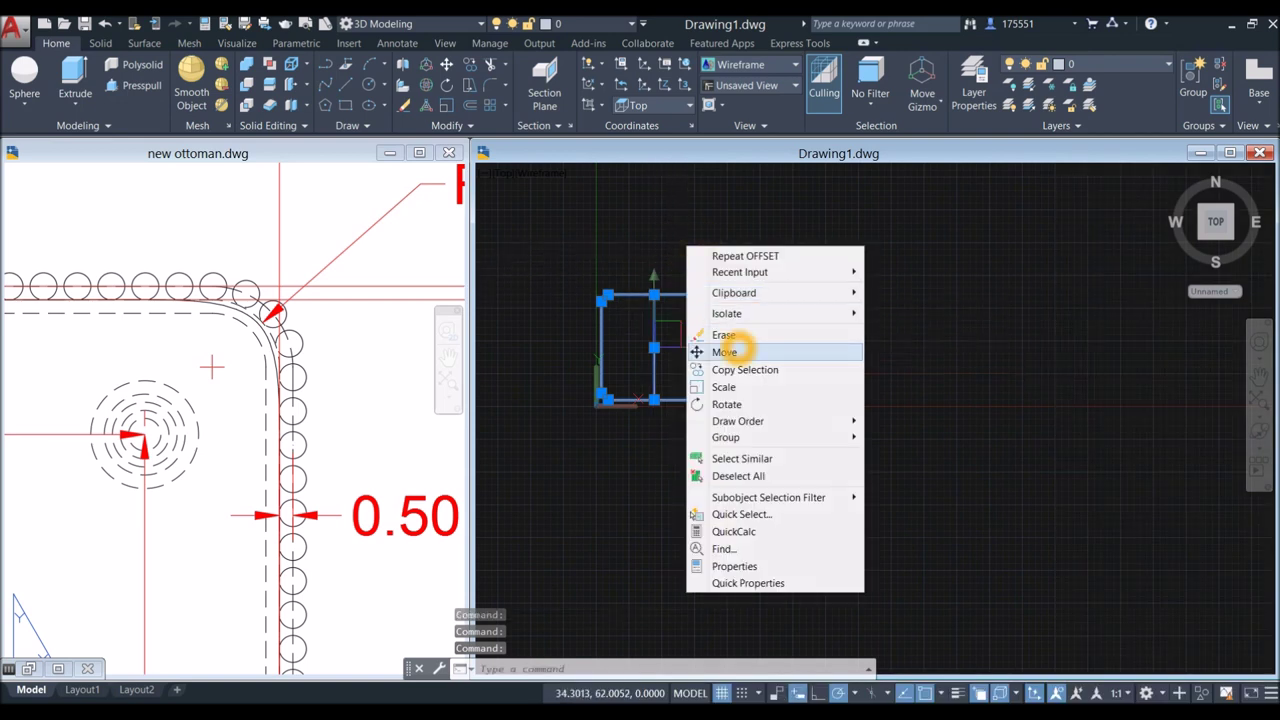
left_click(745, 369)
left_click(752, 368)
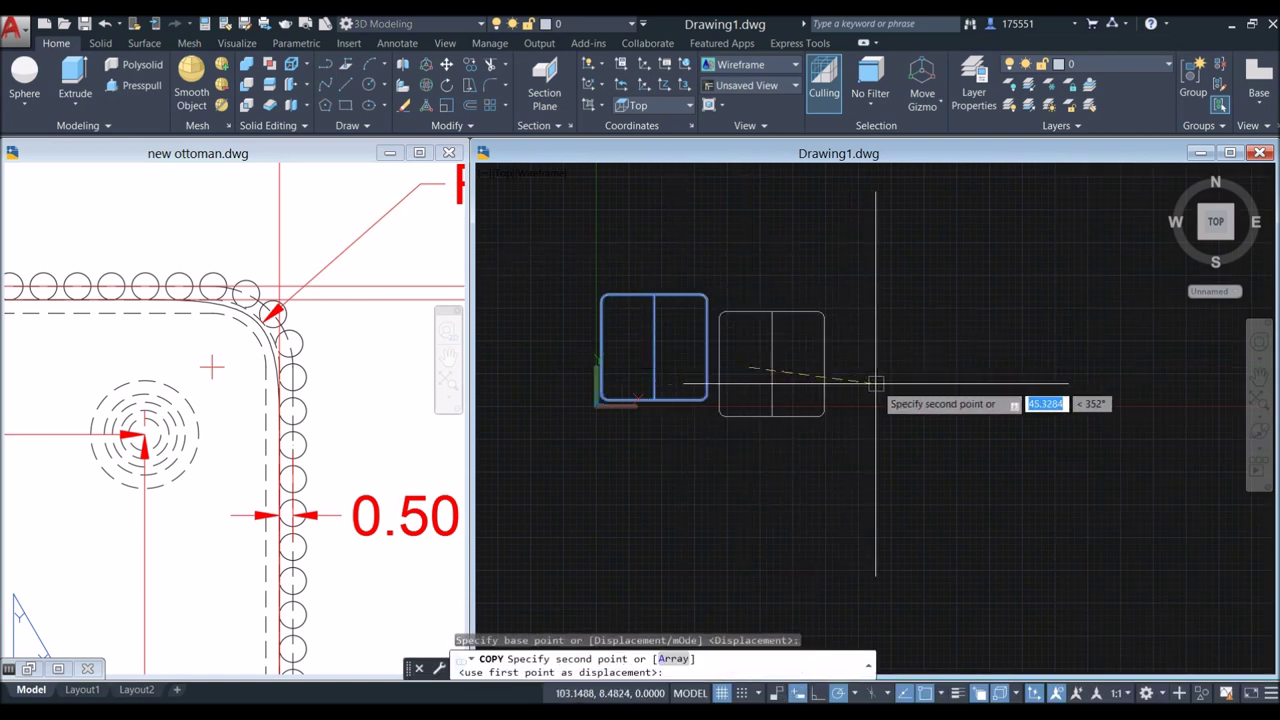
left_click(1029, 369)
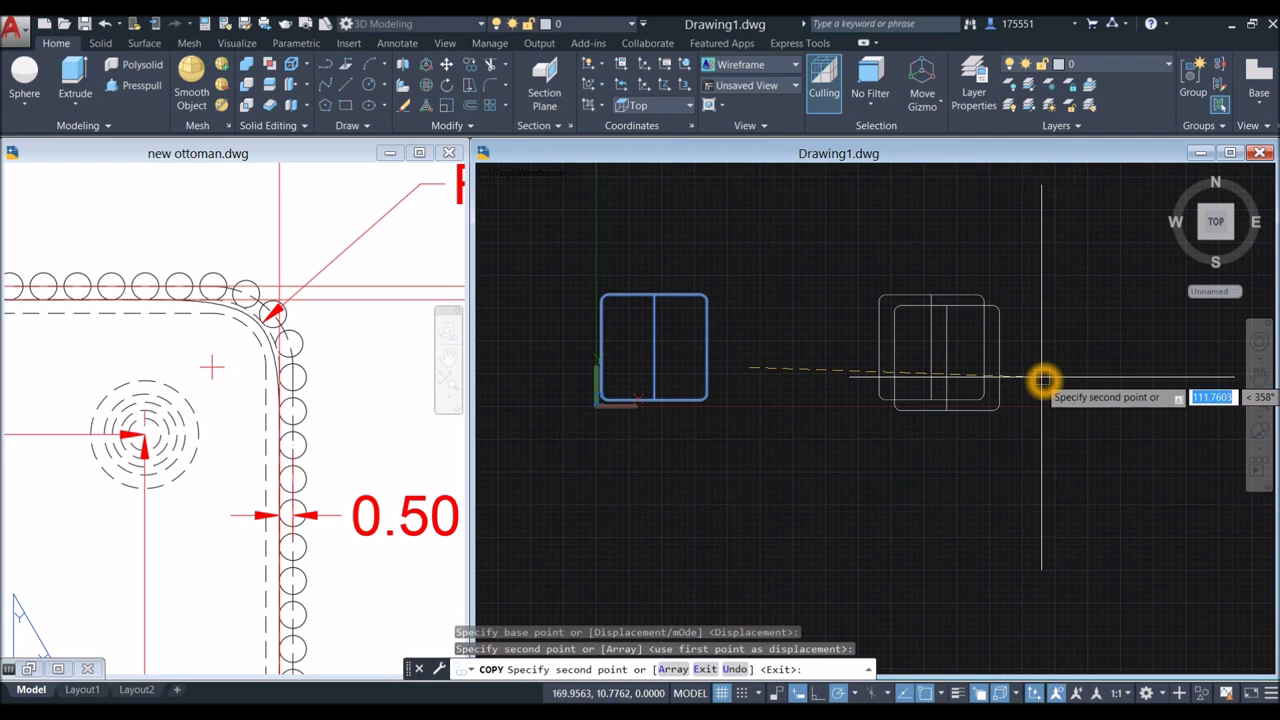
middle_click_drag(1046, 380, 871, 384)
key("Escape")
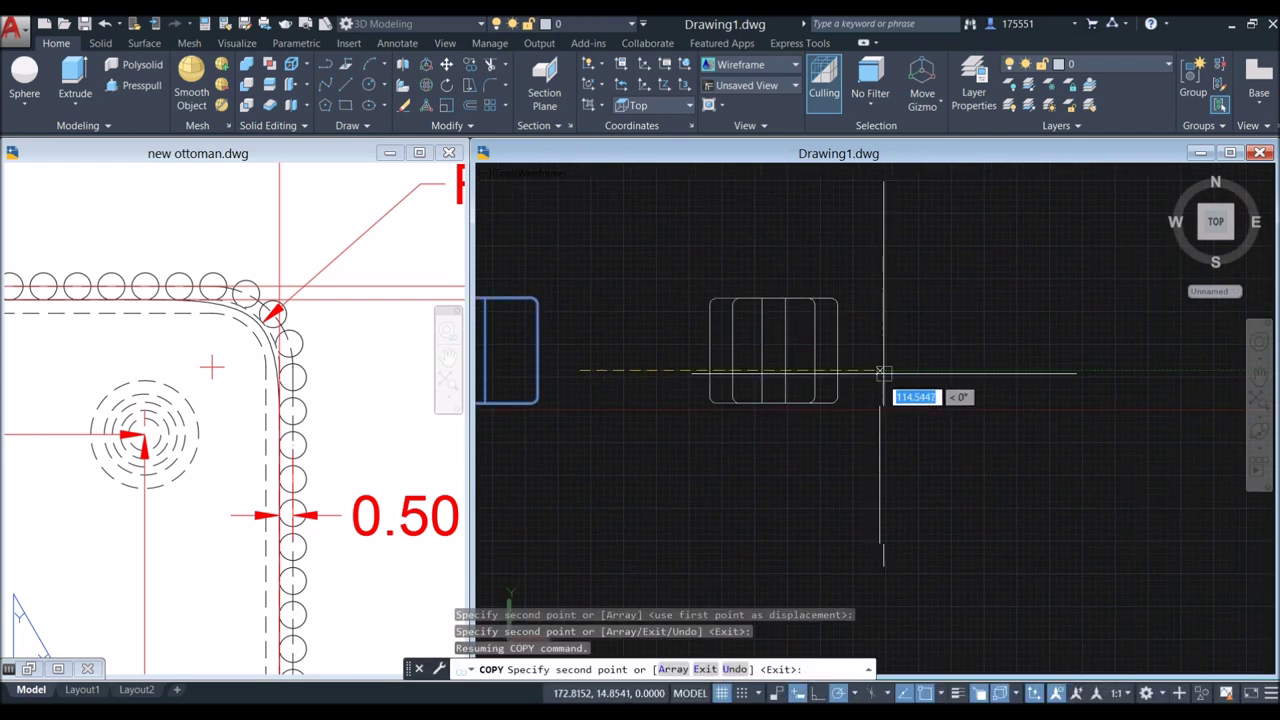
right_click(890, 304)
left_click(927, 319)
middle_click_drag(800, 352, 1041, 372)
Step: Examine the bead trim along the west side of the plan view in the reference drawing
left_click(360, 459)
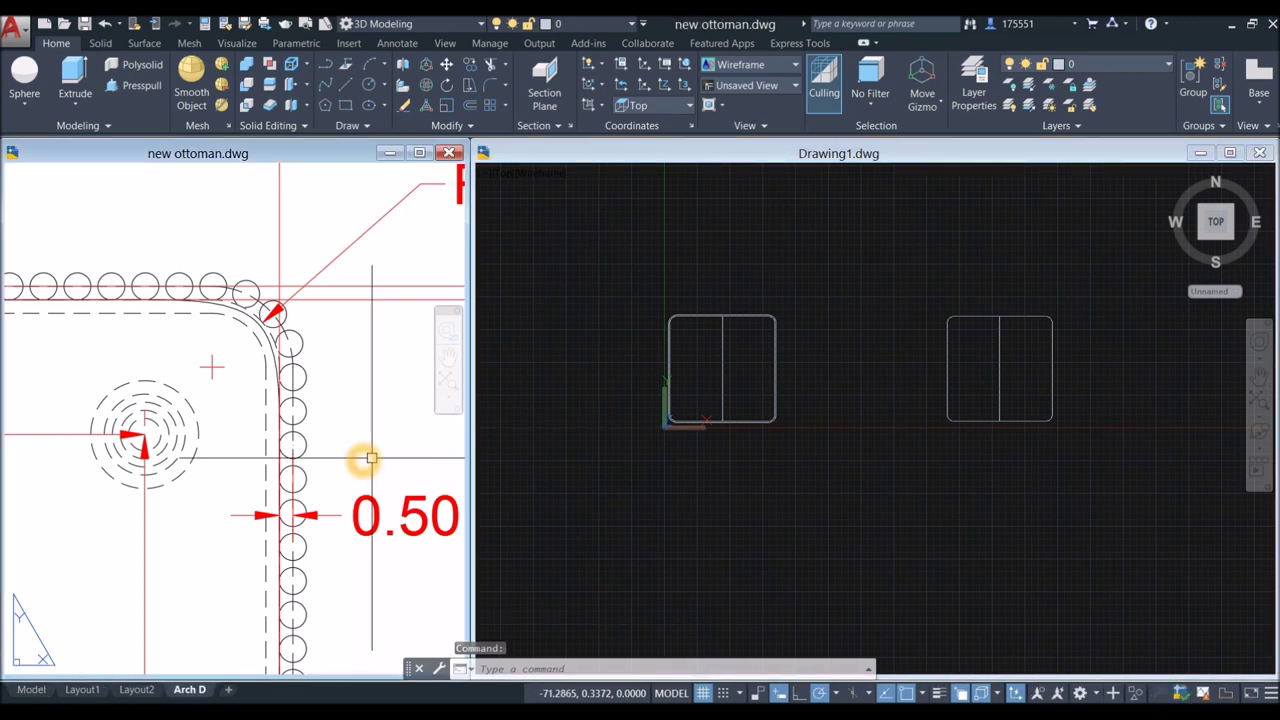
scroll(355, 461, "down", 2)
scroll(355, 461, "down", 2)
scroll(355, 461, "down", 2)
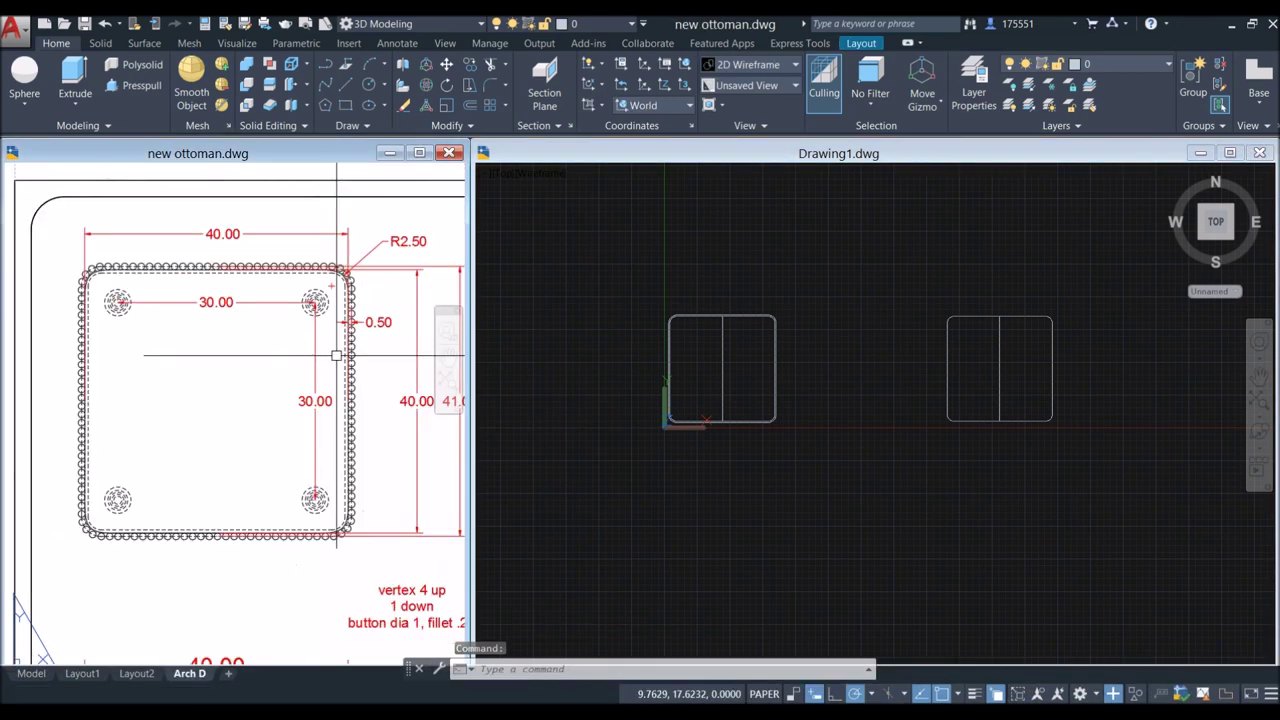
middle_click_drag(246, 350, 446, 352)
scroll(446, 352, "up", 3)
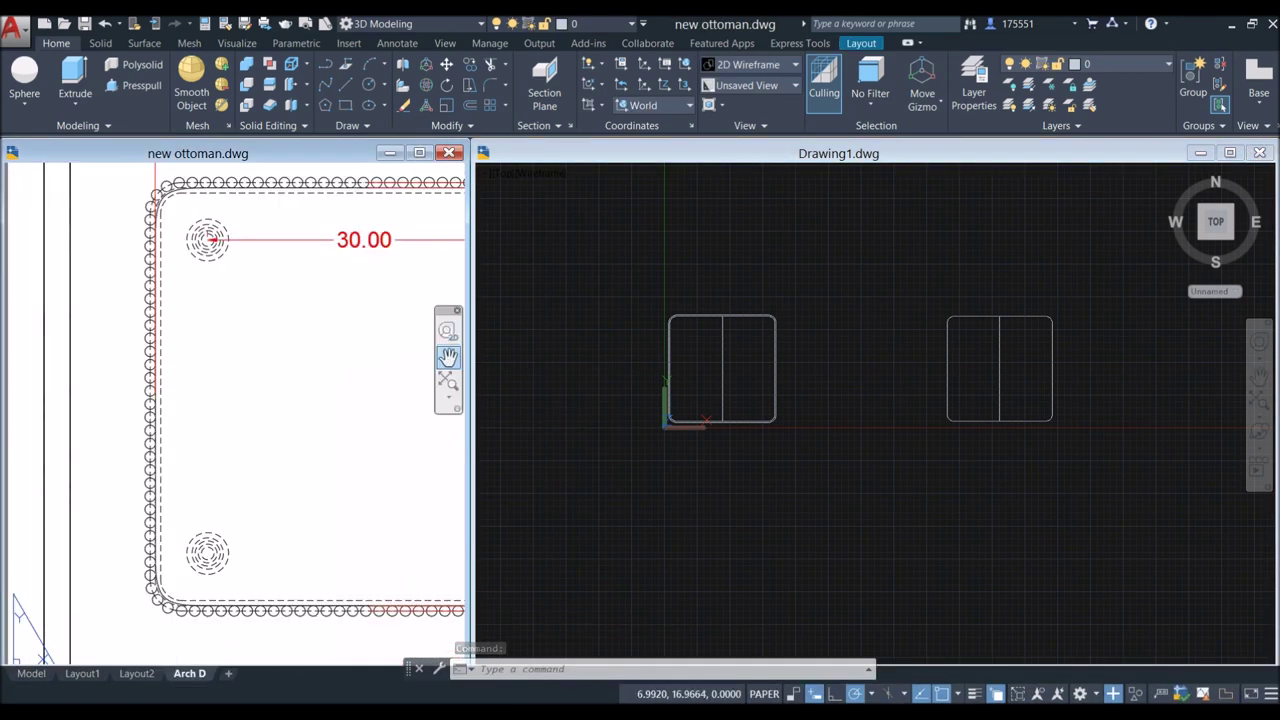
Step: Create a sphere of radius 0.5 inside the original rounded square in the new drawing
left_click(750, 446)
scroll(667, 428, "up", 3)
middle_click_drag(667, 428, 691, 459)
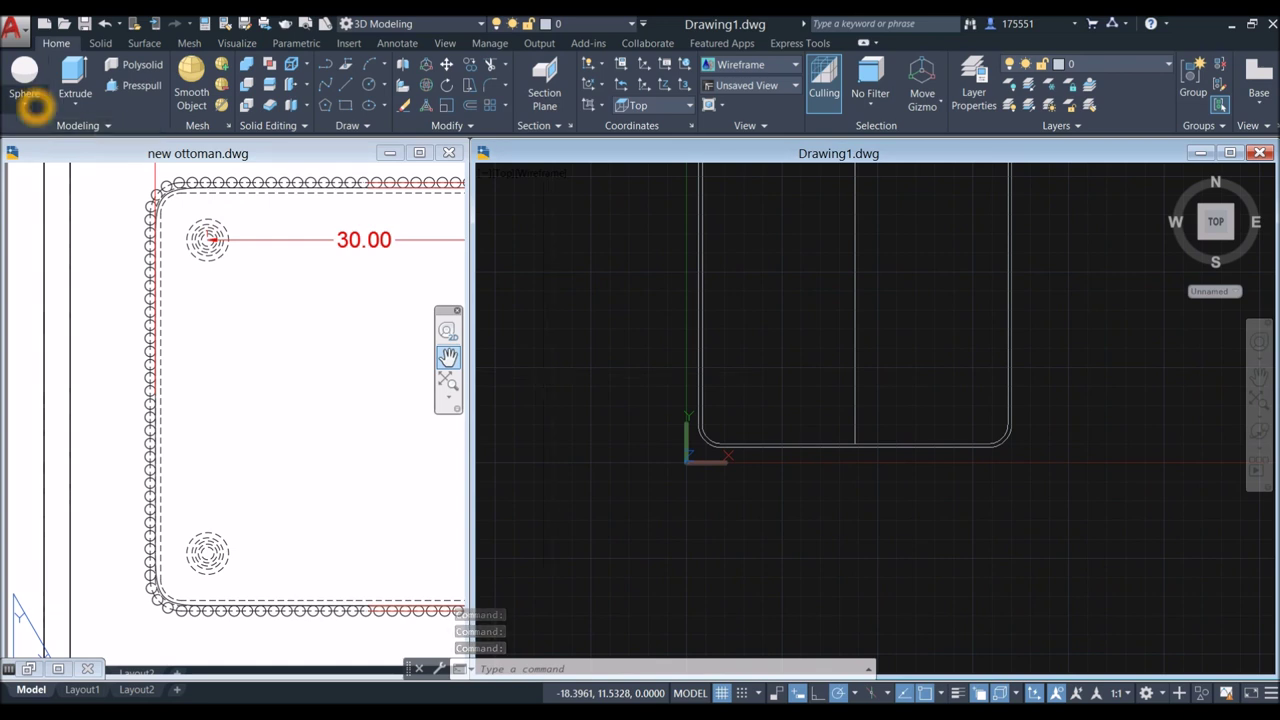
left_click(35, 105)
left_click(45, 232)
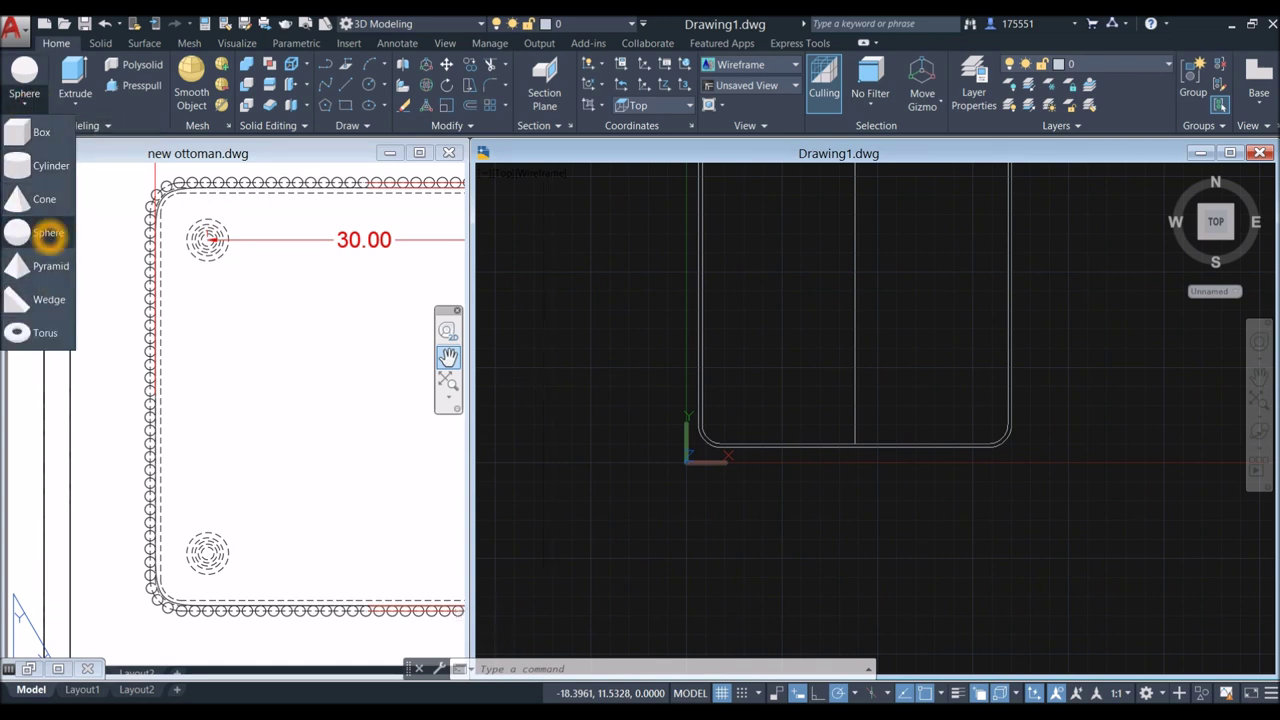
left_click(755, 355)
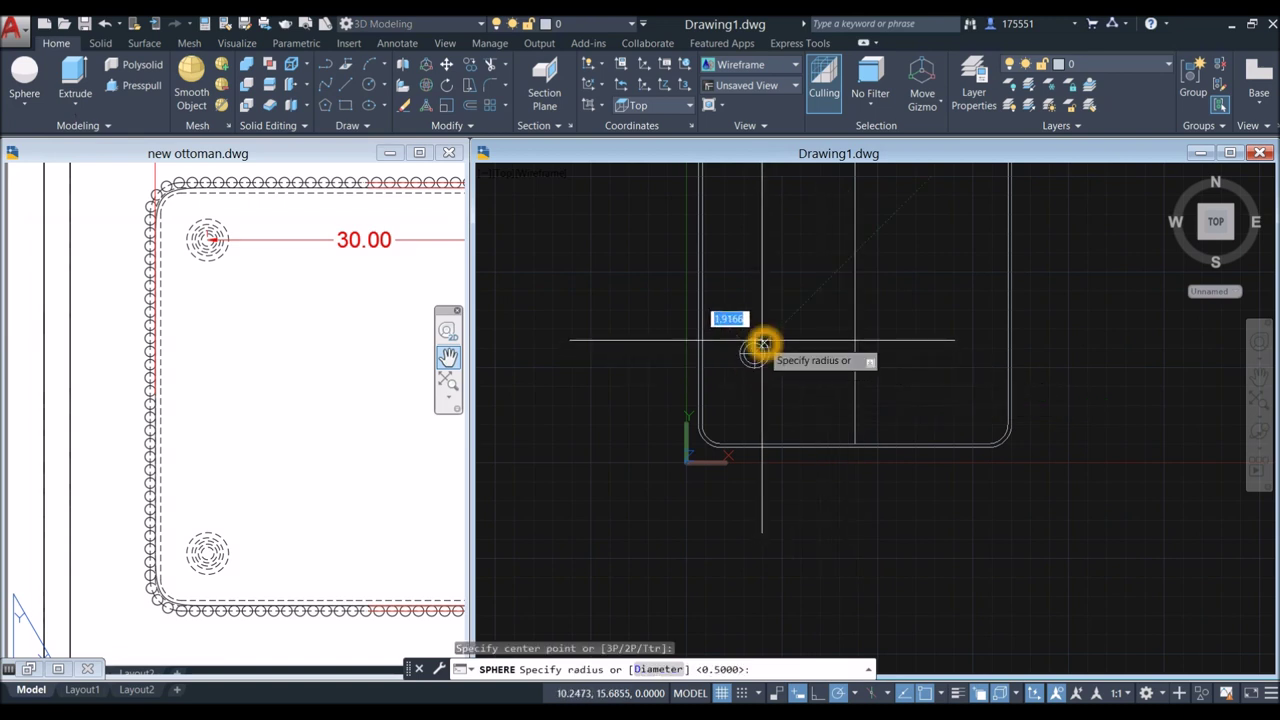
key("Return")
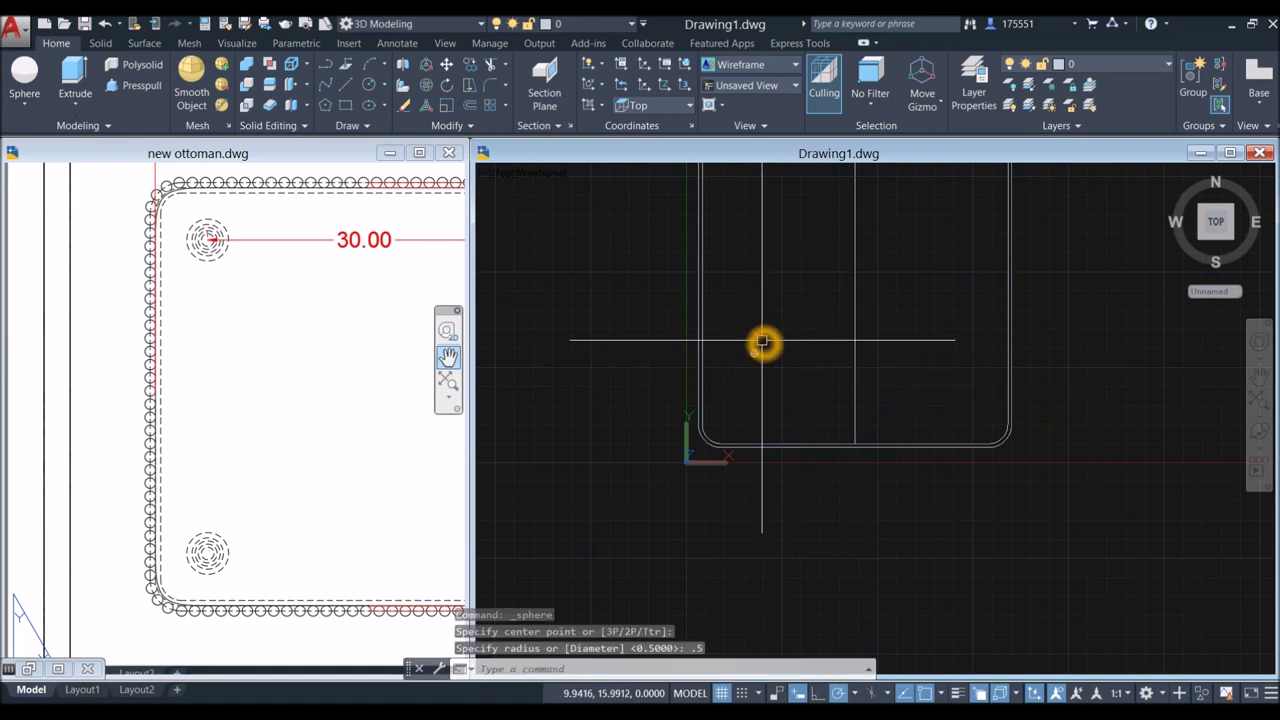
Step: Move the sphere from its centre to the point where the outer outline's southwest corner arc meets the lower edge
scroll(763, 343, "up", 4)
left_click(754, 352)
right_click(806, 245)
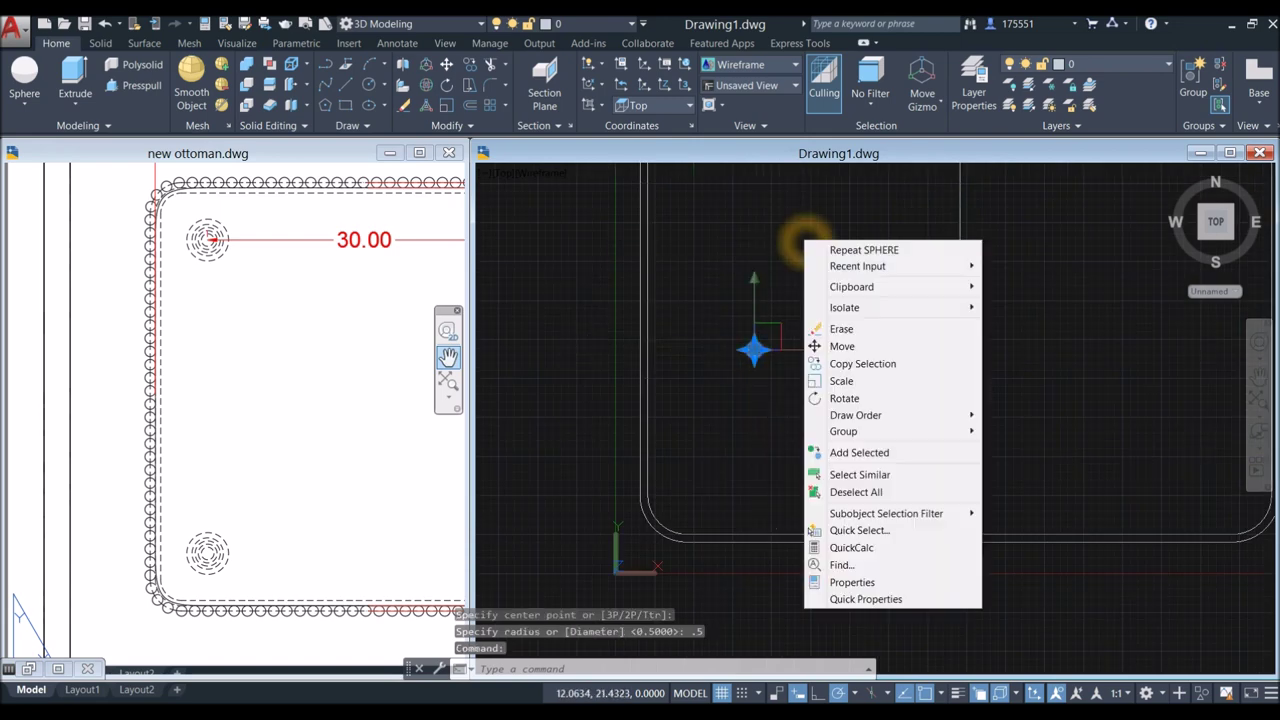
left_click(830, 346)
scroll(775, 347, "up", 2)
scroll(717, 357, "up", 3)
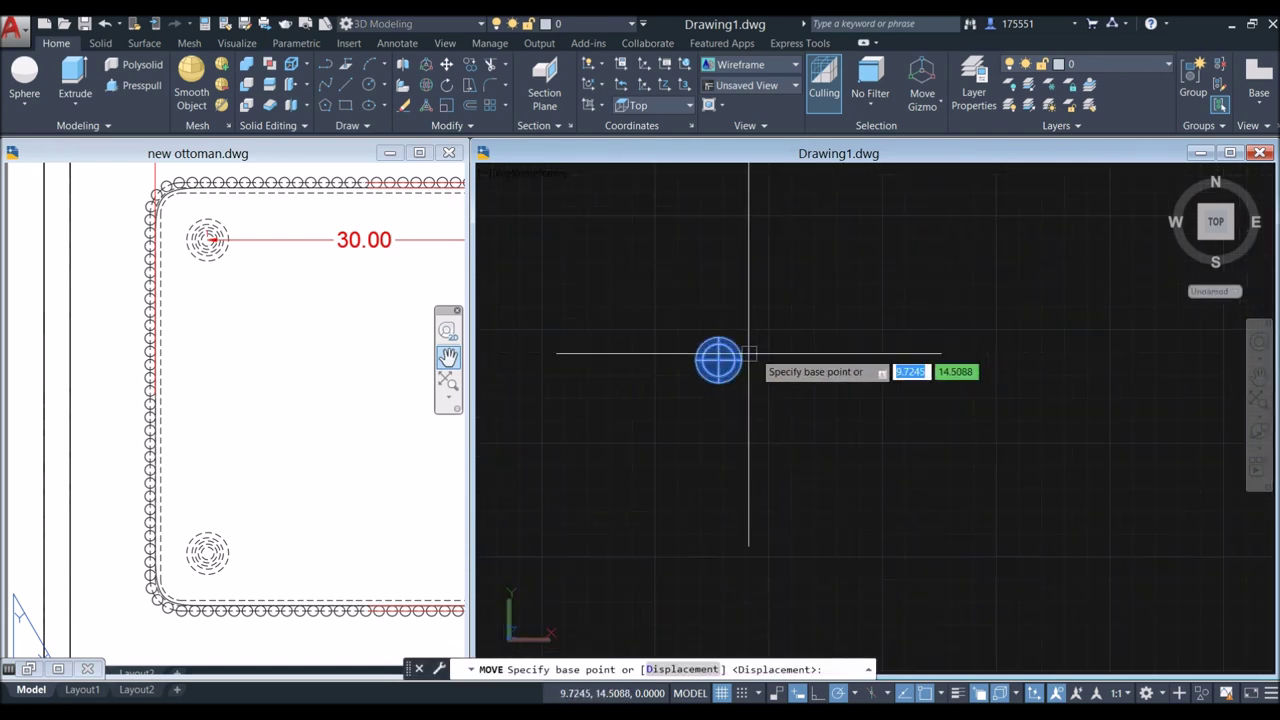
left_click(722, 359)
scroll(785, 383, "down", 4)
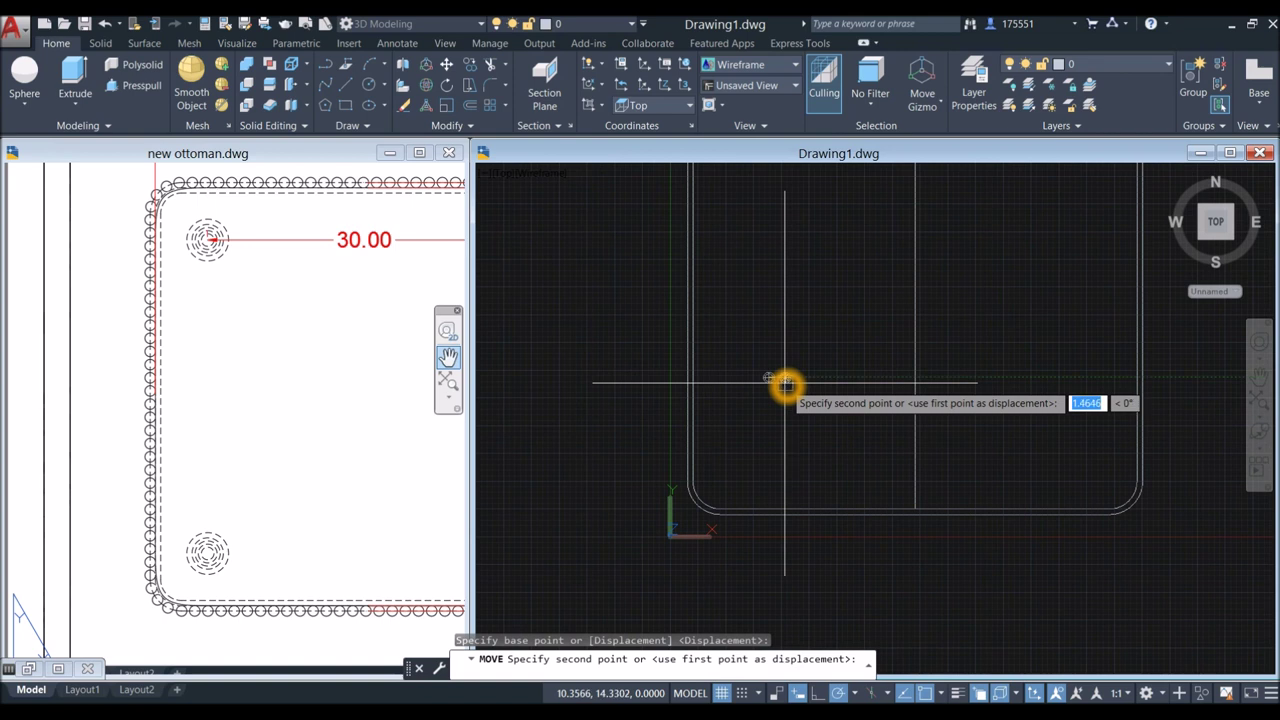
scroll(724, 545, "up", 3)
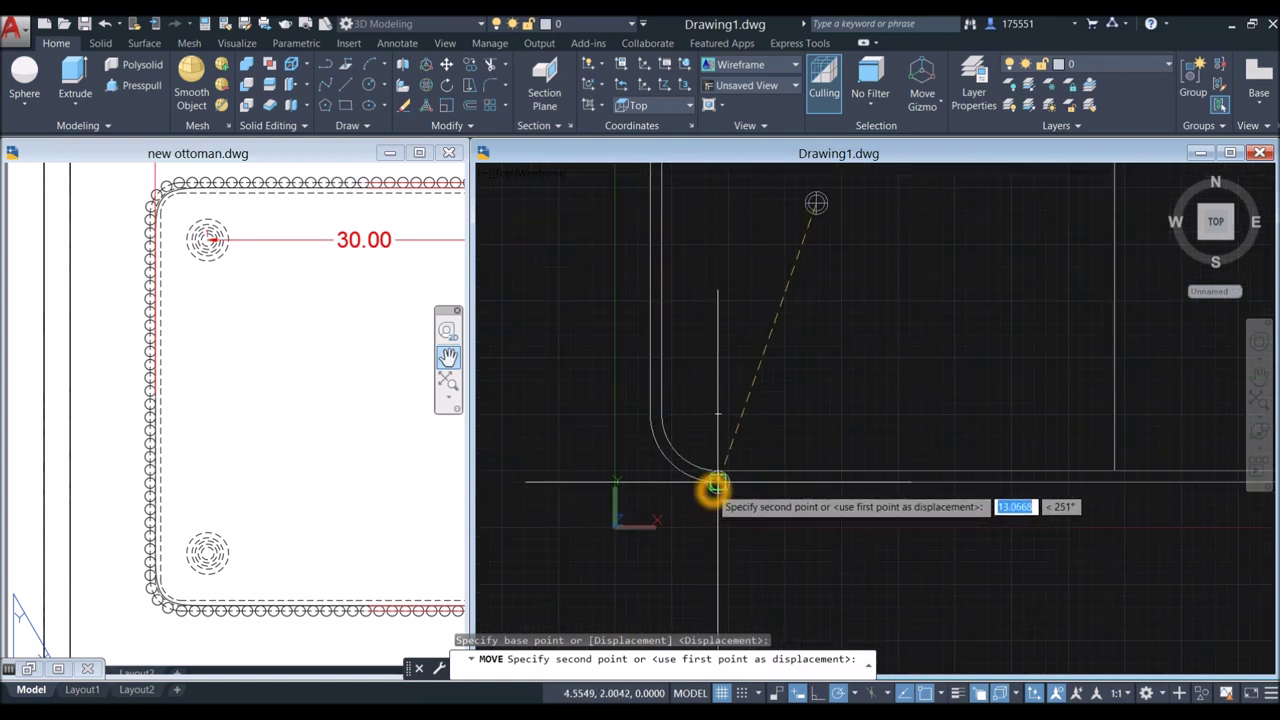
left_click(717, 486)
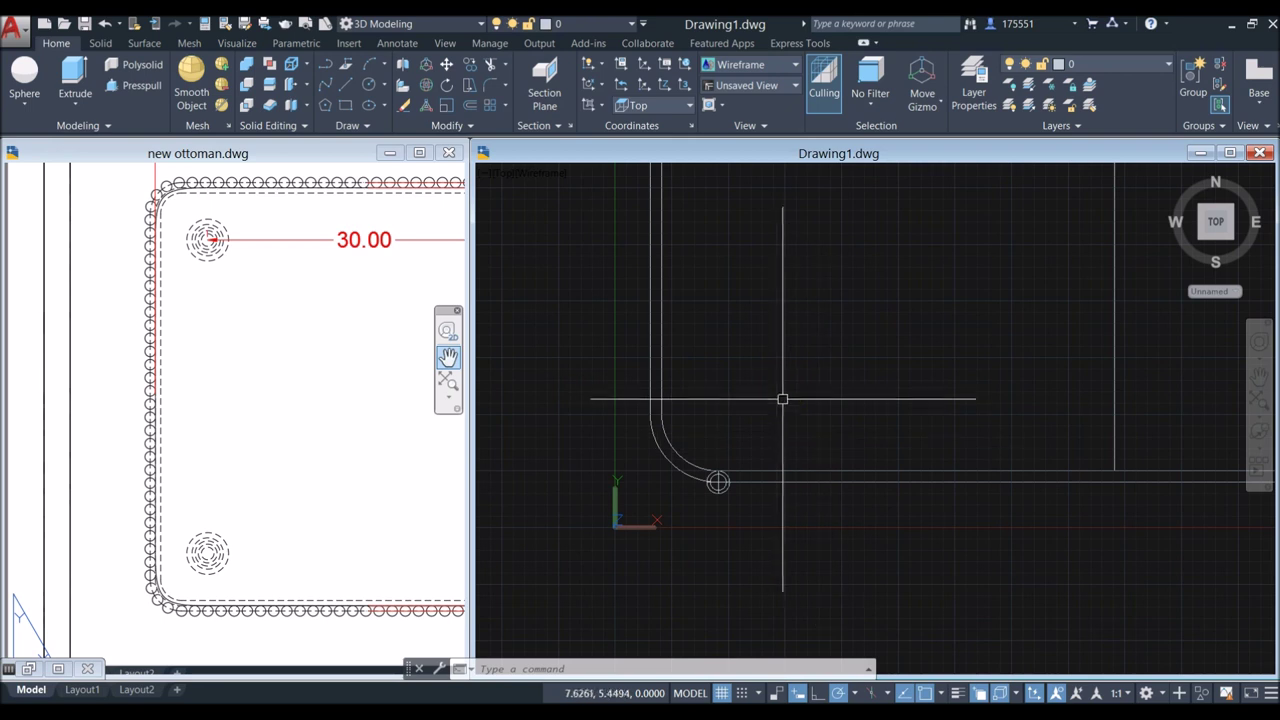
middle_click_drag(788, 402, 790, 429)
key("Escape")
Step: Array the sphere along the outer rounded-square outline with ARRAYPATH, using a spacing of 1.26 between items
scroll(728, 527, "up", 2)
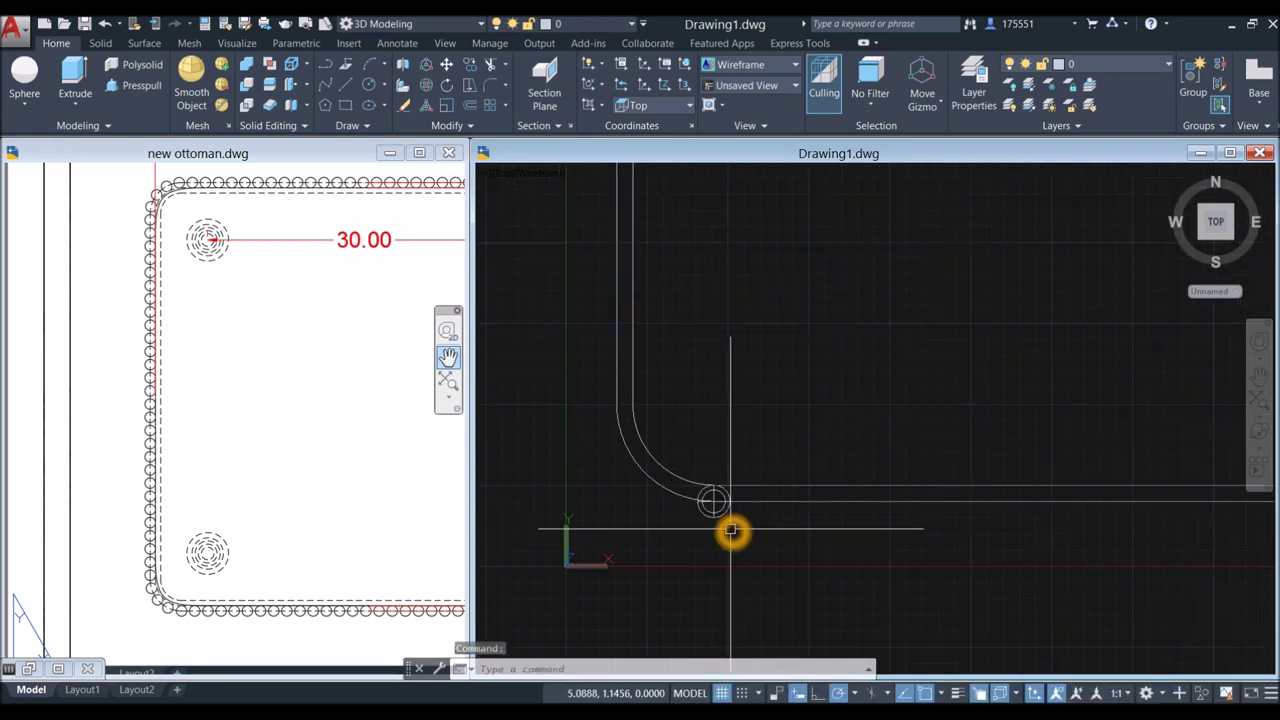
left_click(782, 406)
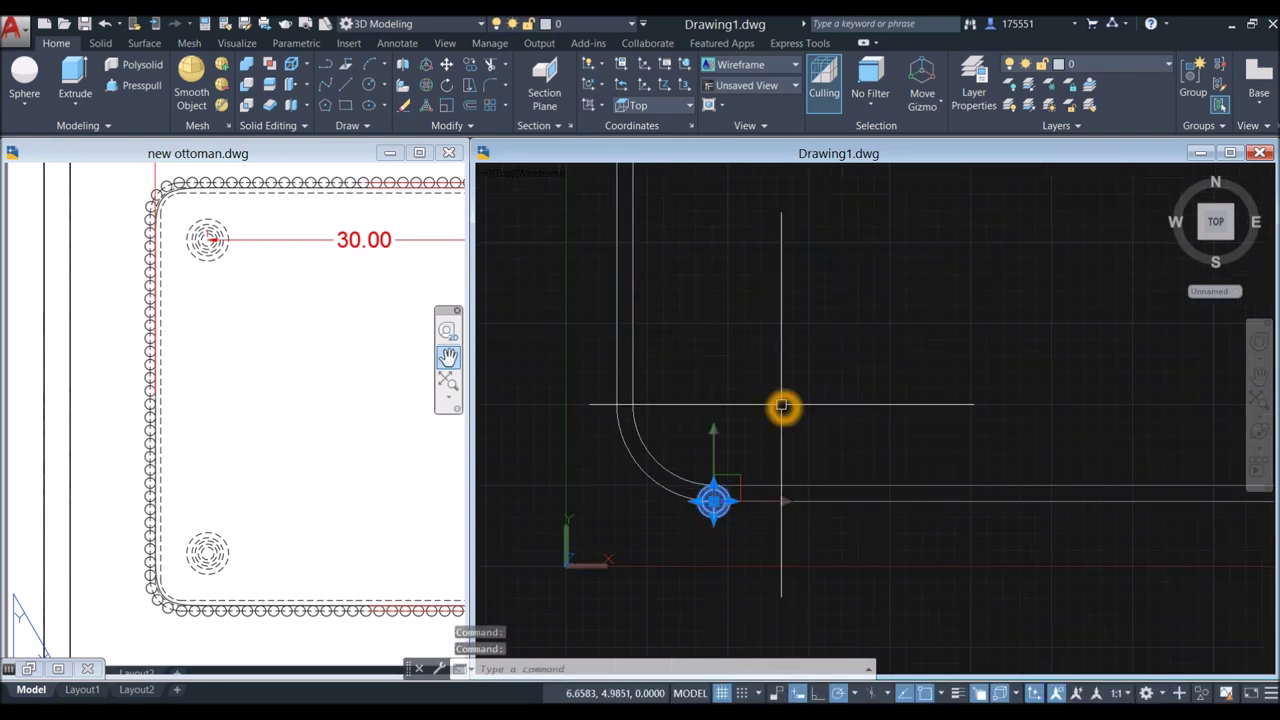
key("Escape")
type("a")
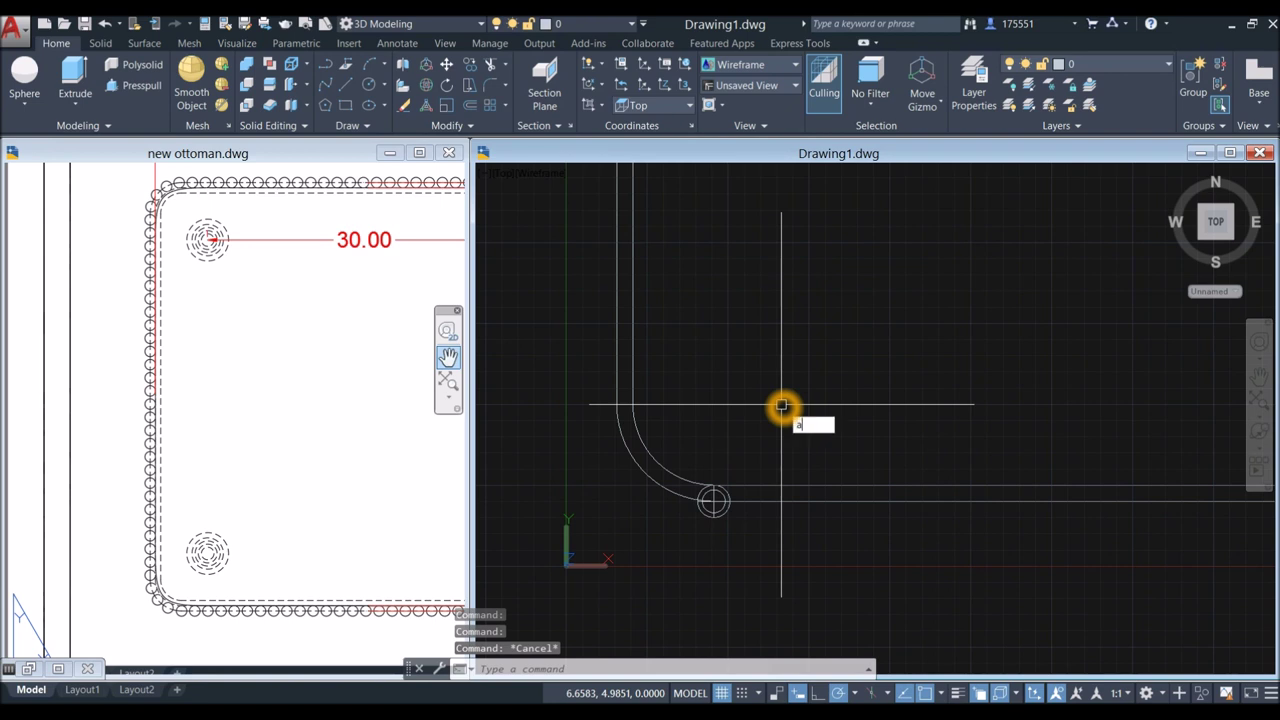
type("rr")
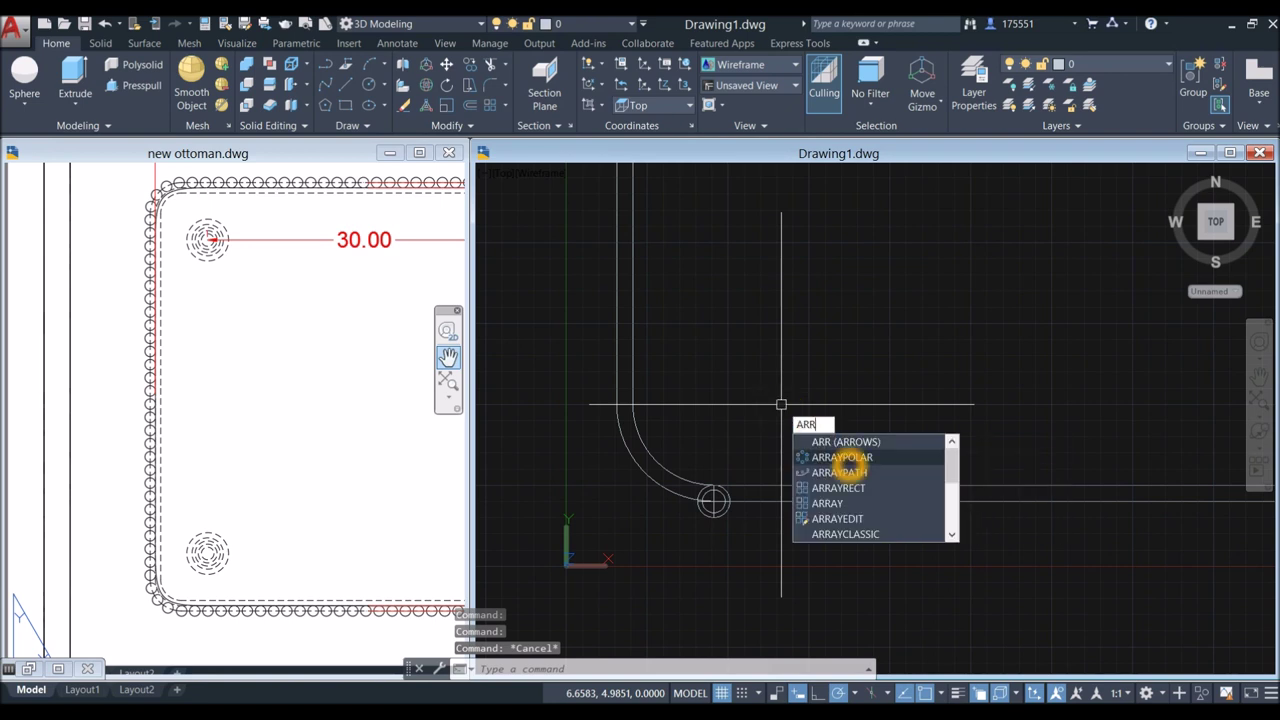
left_click(866, 487)
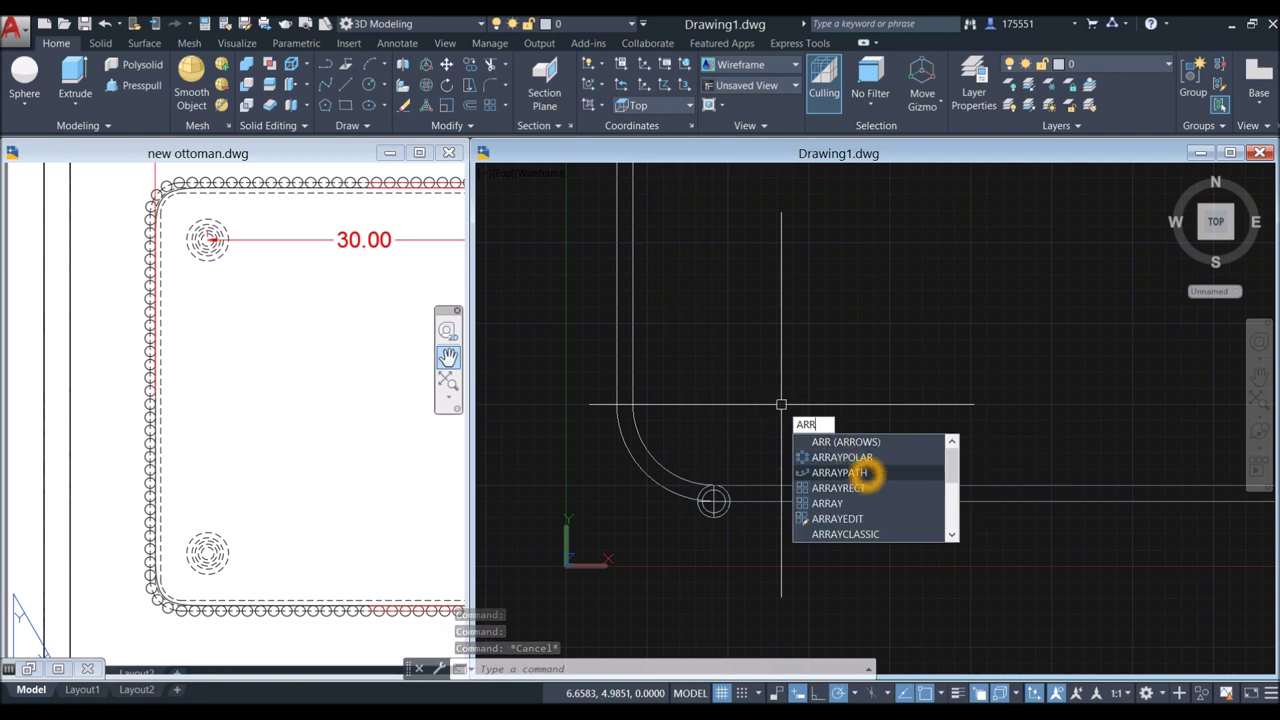
left_click(714, 501)
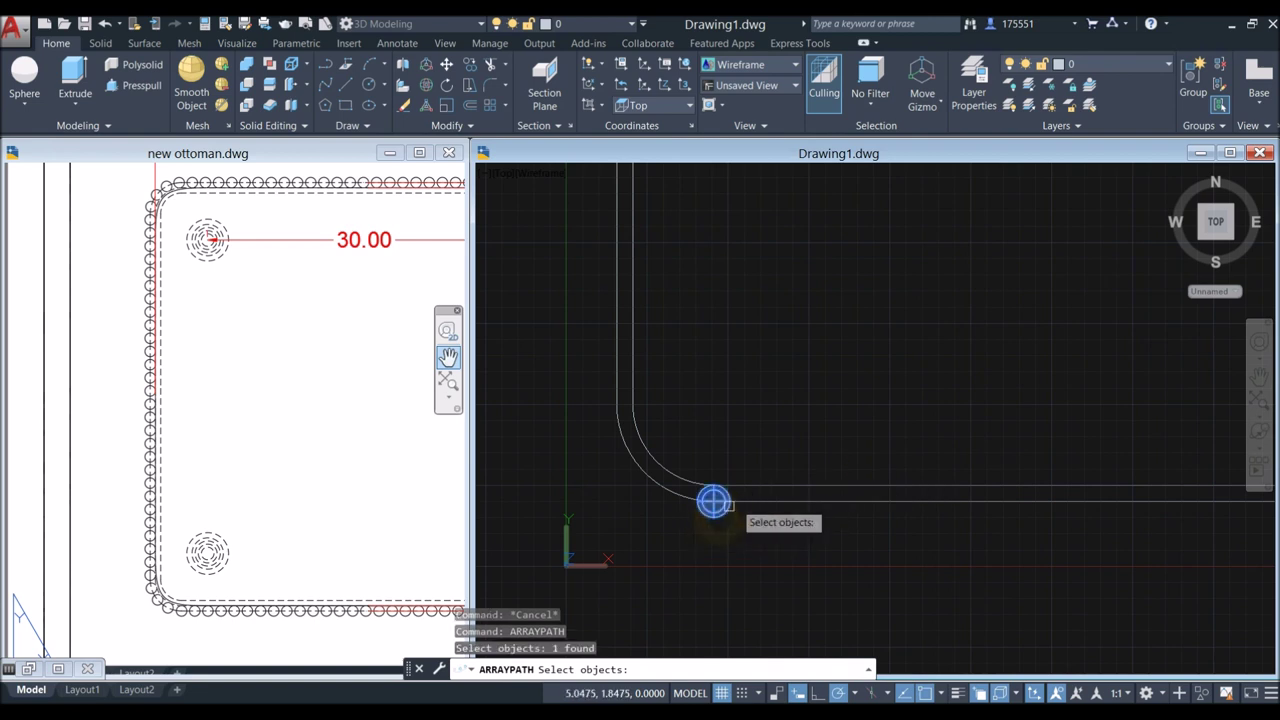
key("Return")
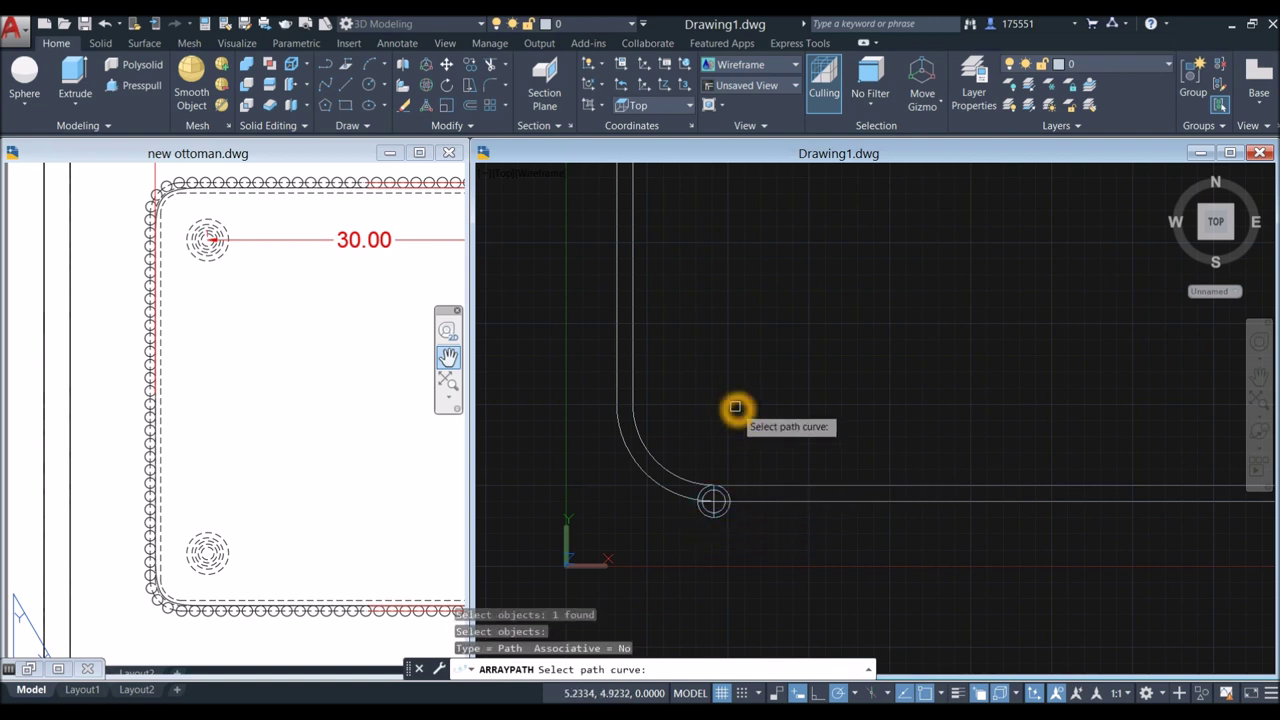
left_click(763, 500)
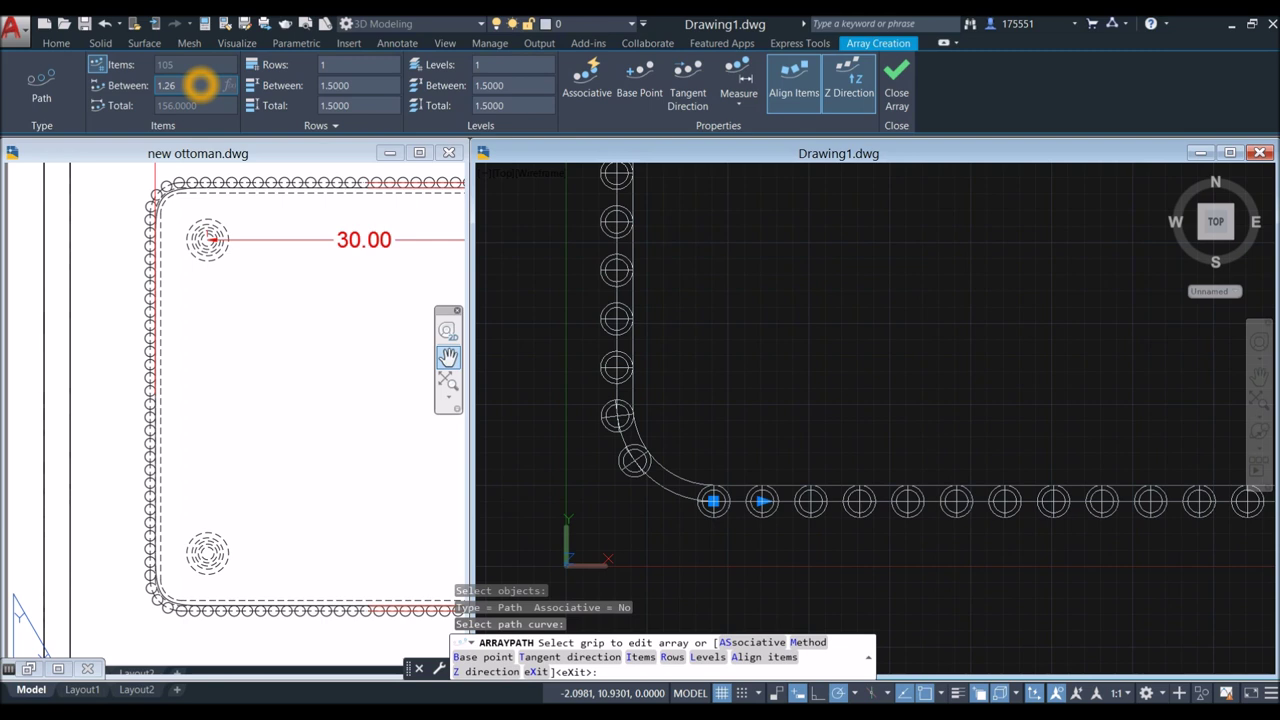
key("Return")
key("Return")
Step: Check the bead spacing dimension on the front elevation of the reference drawing
left_click(400, 462)
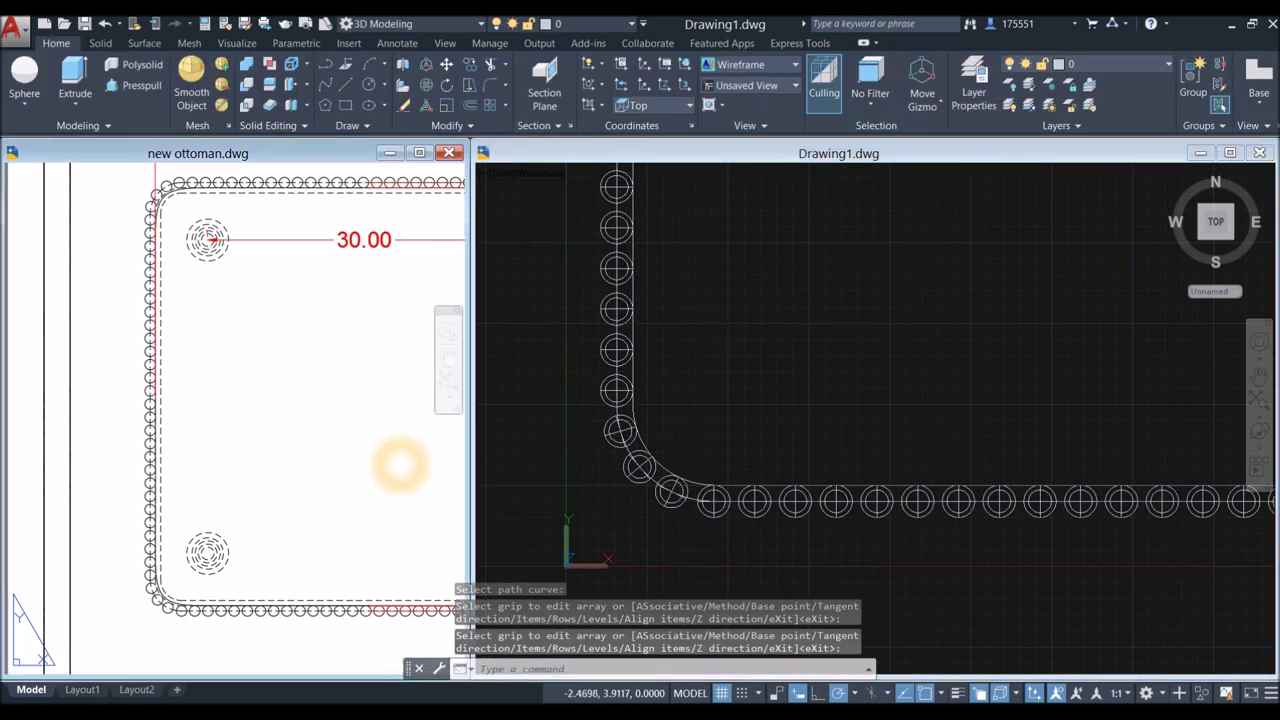
scroll(400, 457, "down", 3)
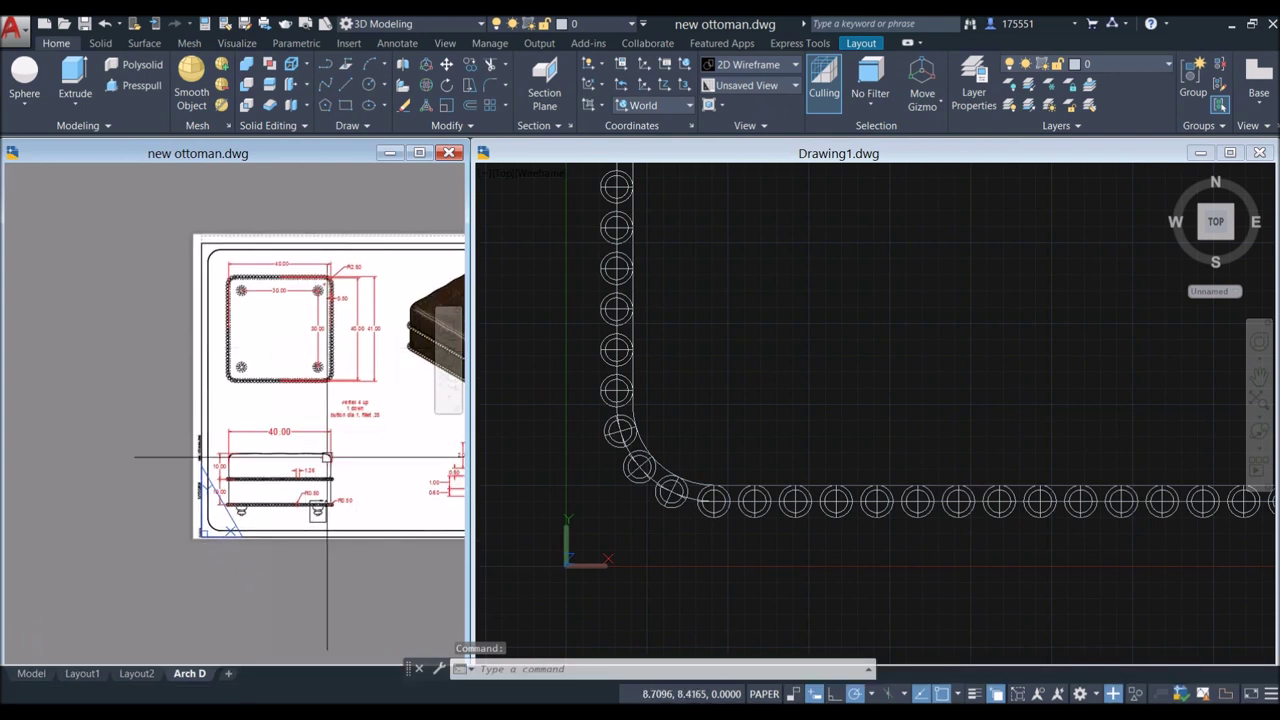
scroll(319, 483, "up", 5)
left_click(280, 432)
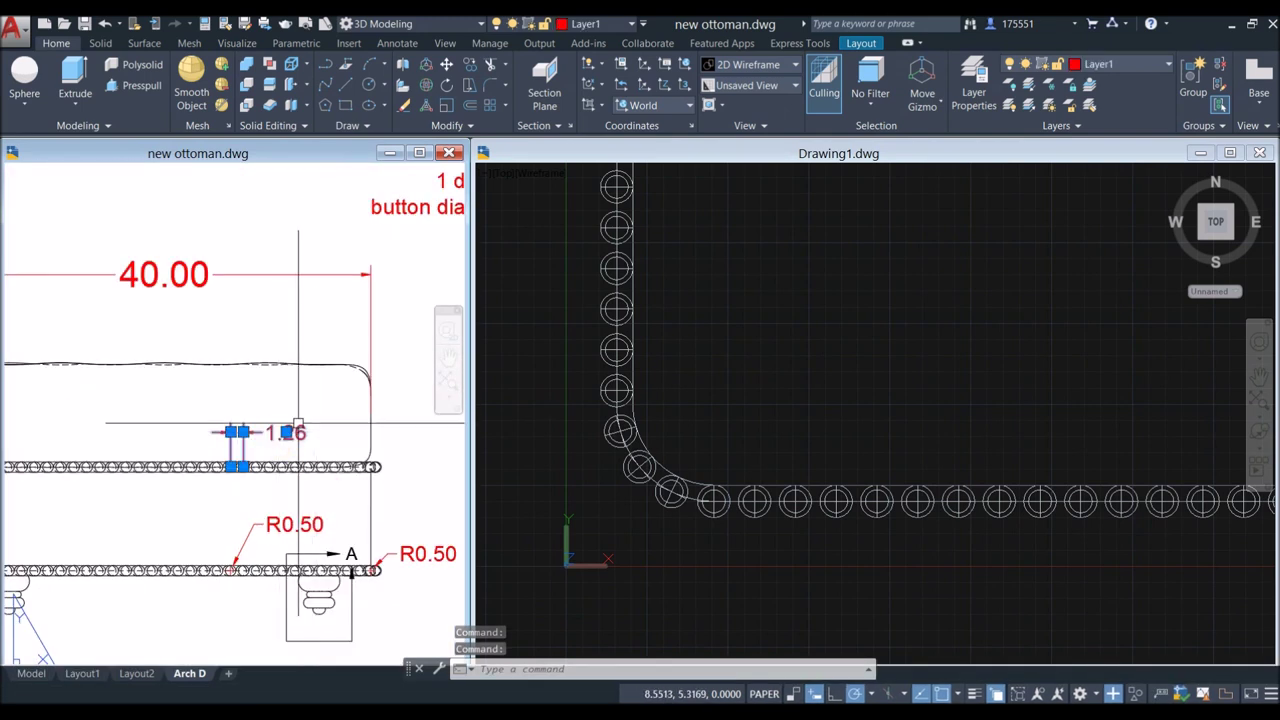
Step: Display the new drawing in the Shaded with edges visual style and orbit it to a tilted 3D view
left_click(742, 385)
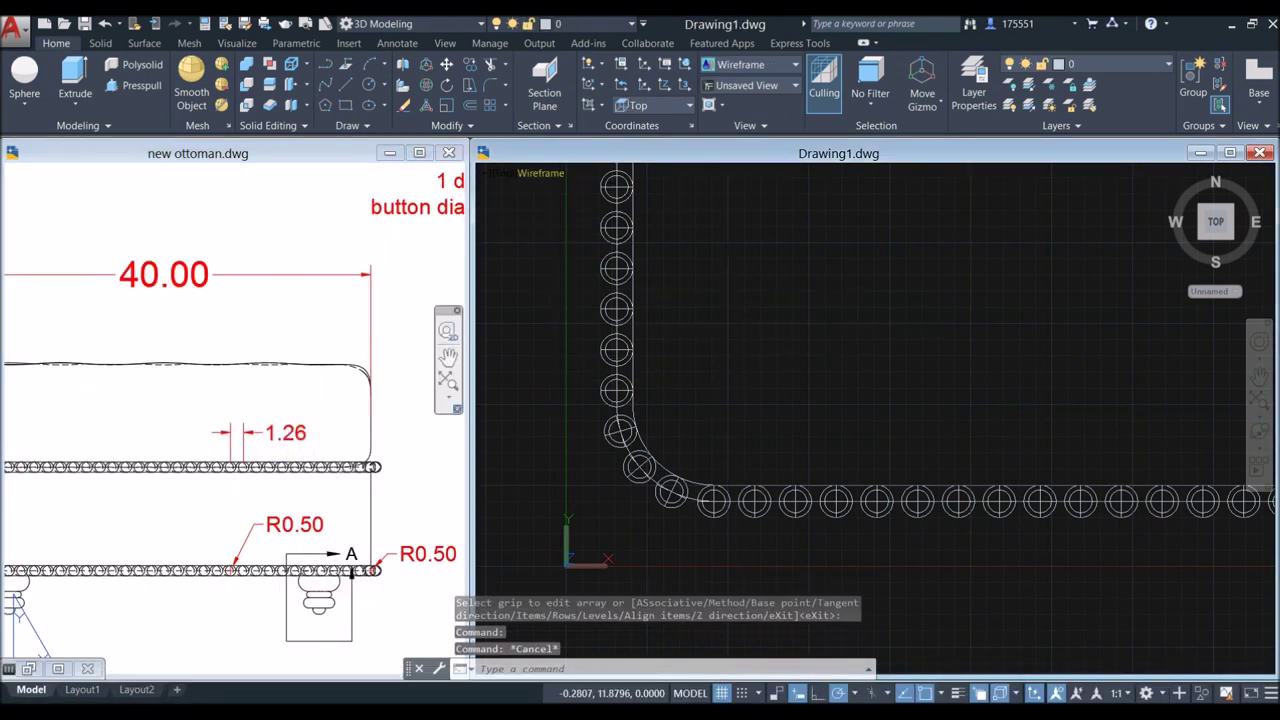
left_click(541, 173)
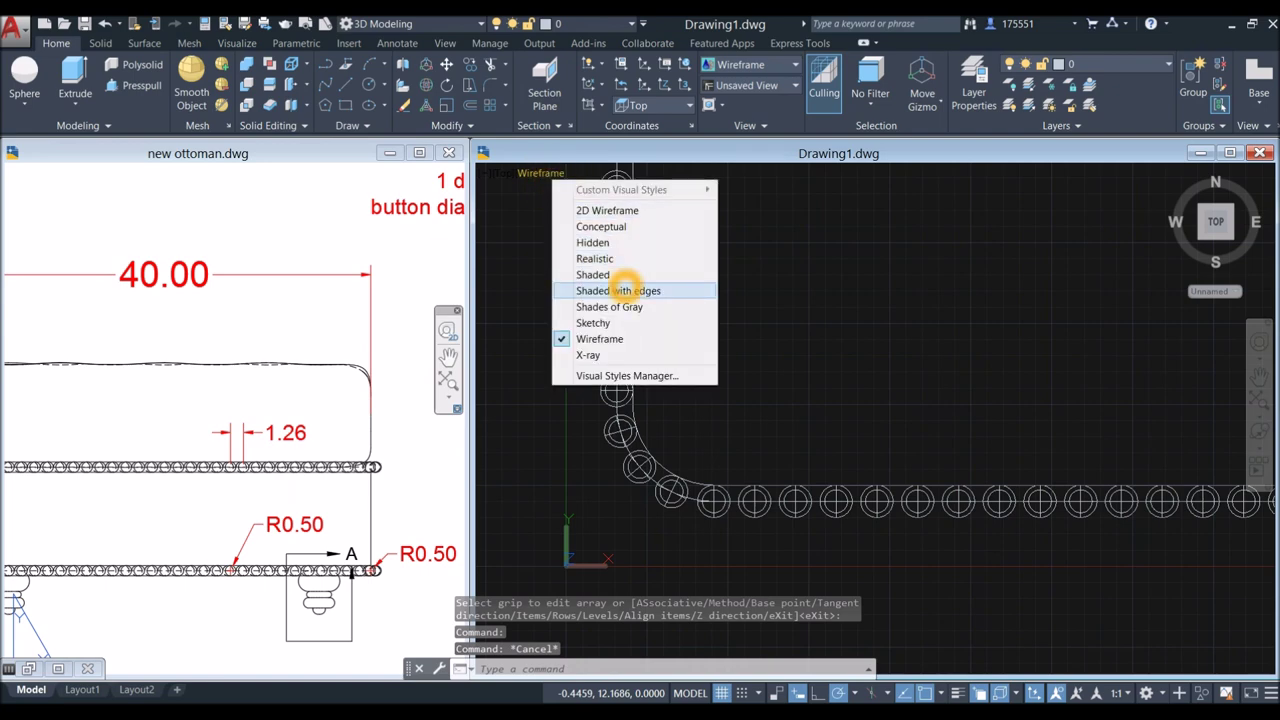
left_click(618, 290)
middle_click_drag(744, 311, 668, 223, "shift")
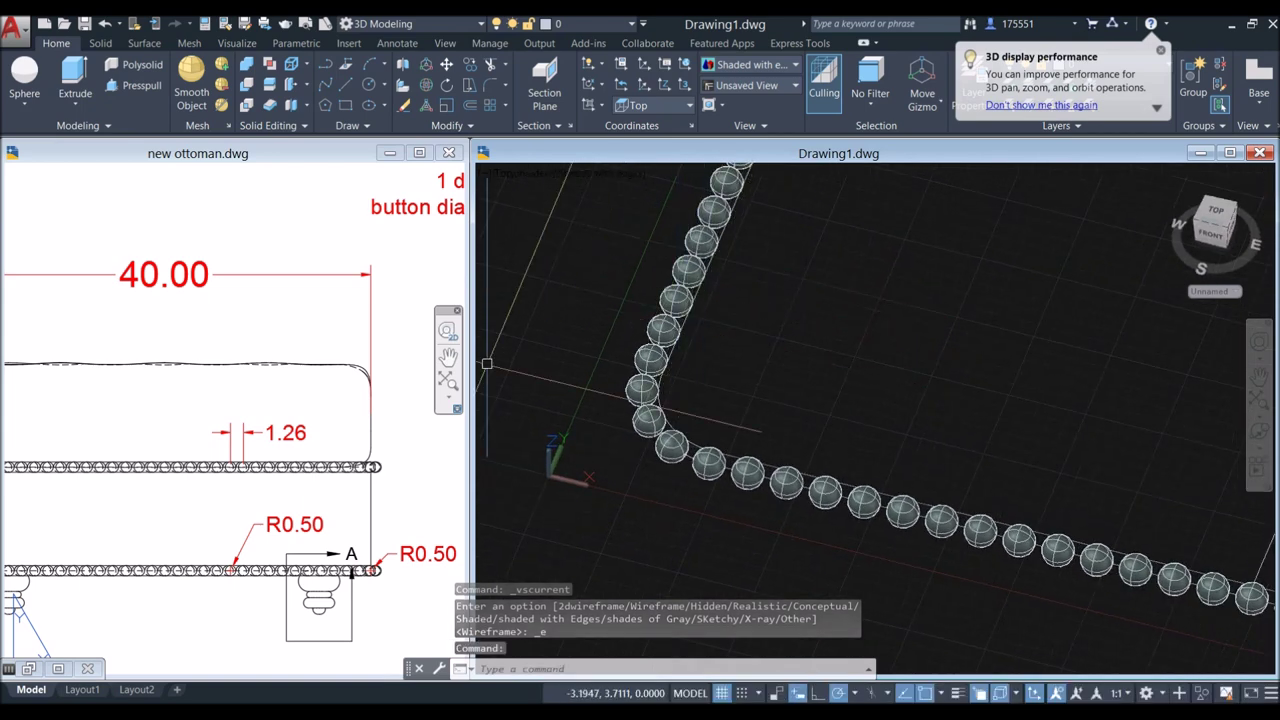
Step: Examine the beads and the seam between cushion and base in the reference drawing's rendered 3D model
left_click(143, 491)
scroll(143, 491, "down", 5)
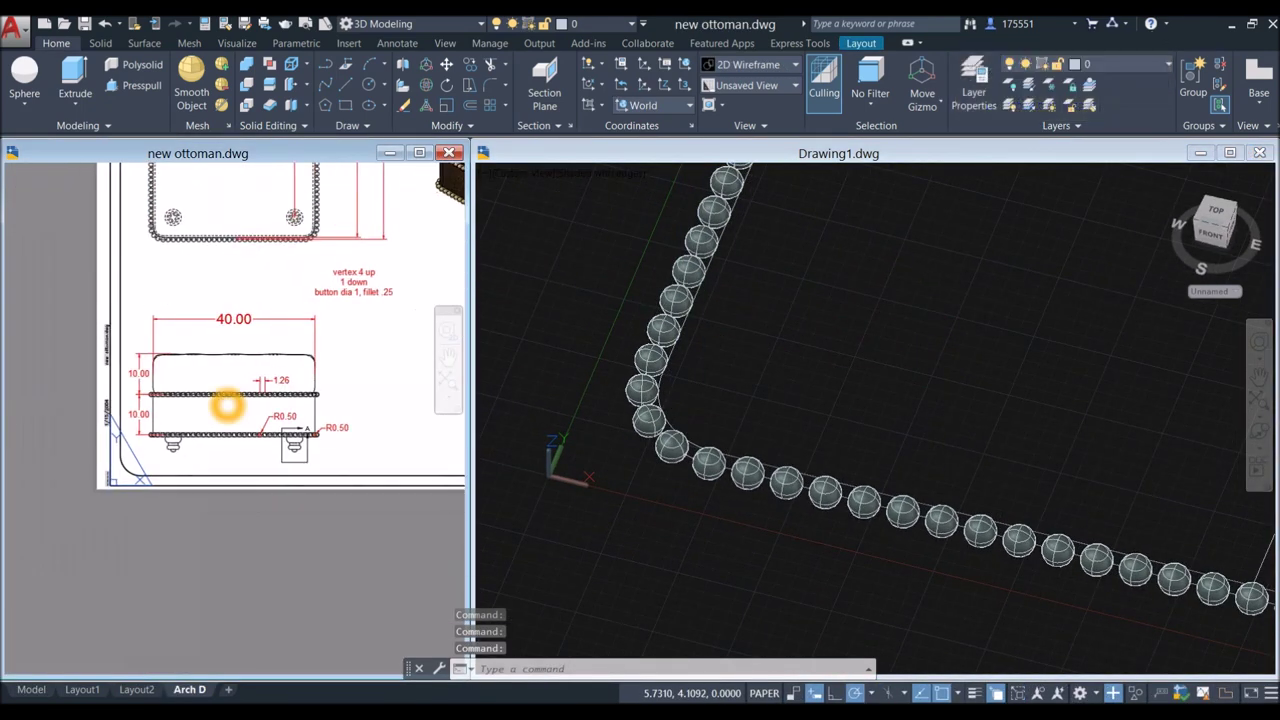
left_click(31, 673)
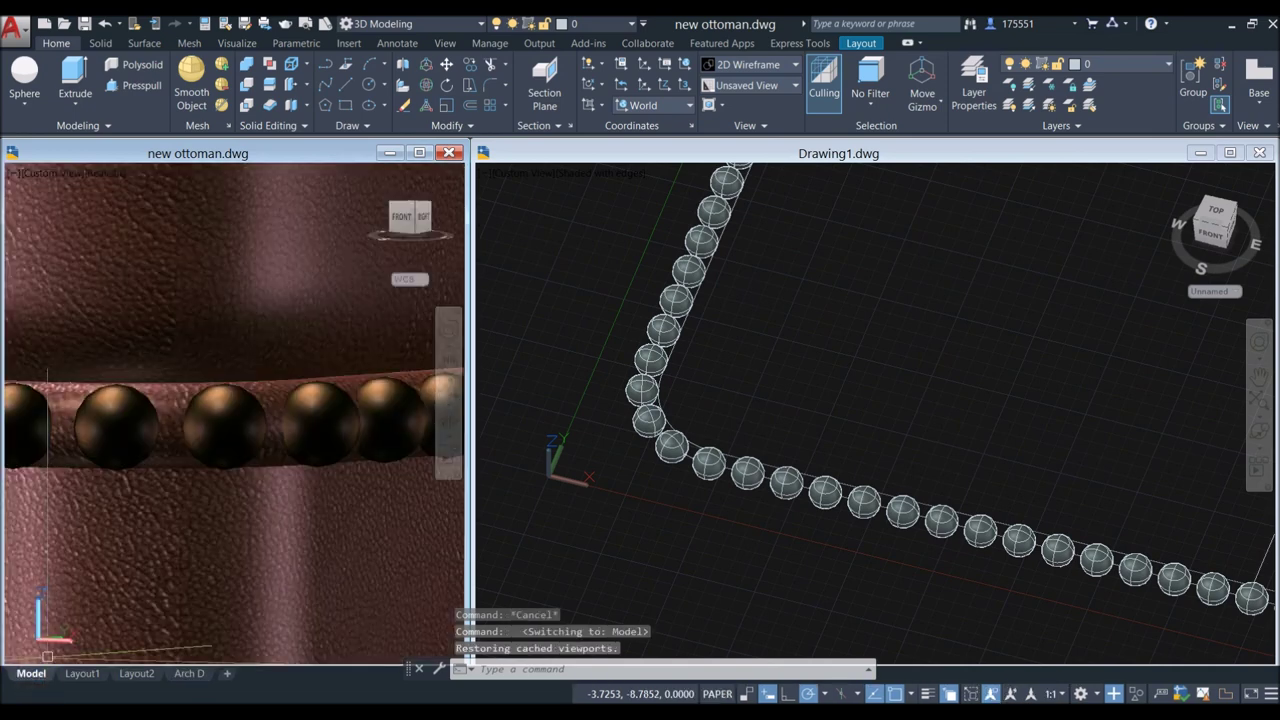
left_click(180, 459)
scroll(180, 459, "down", 3)
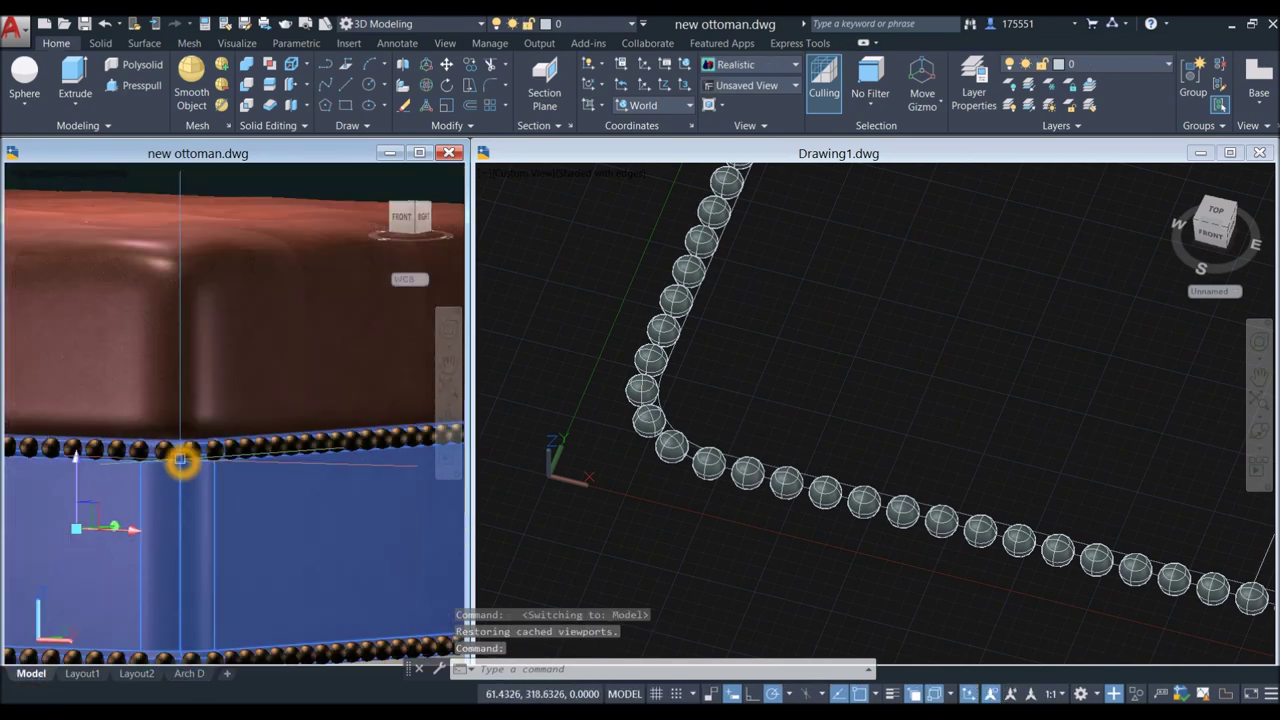
Step: Examine the corner beads and piping in the rendered ottoman, and check the radius dimensions on the Arch D layout's front elevation
key("Escape")
middle_click_drag(180, 459, 214, 371, "shift")
scroll(240, 489, "down", 3)
scroll(243, 428, "up", 5)
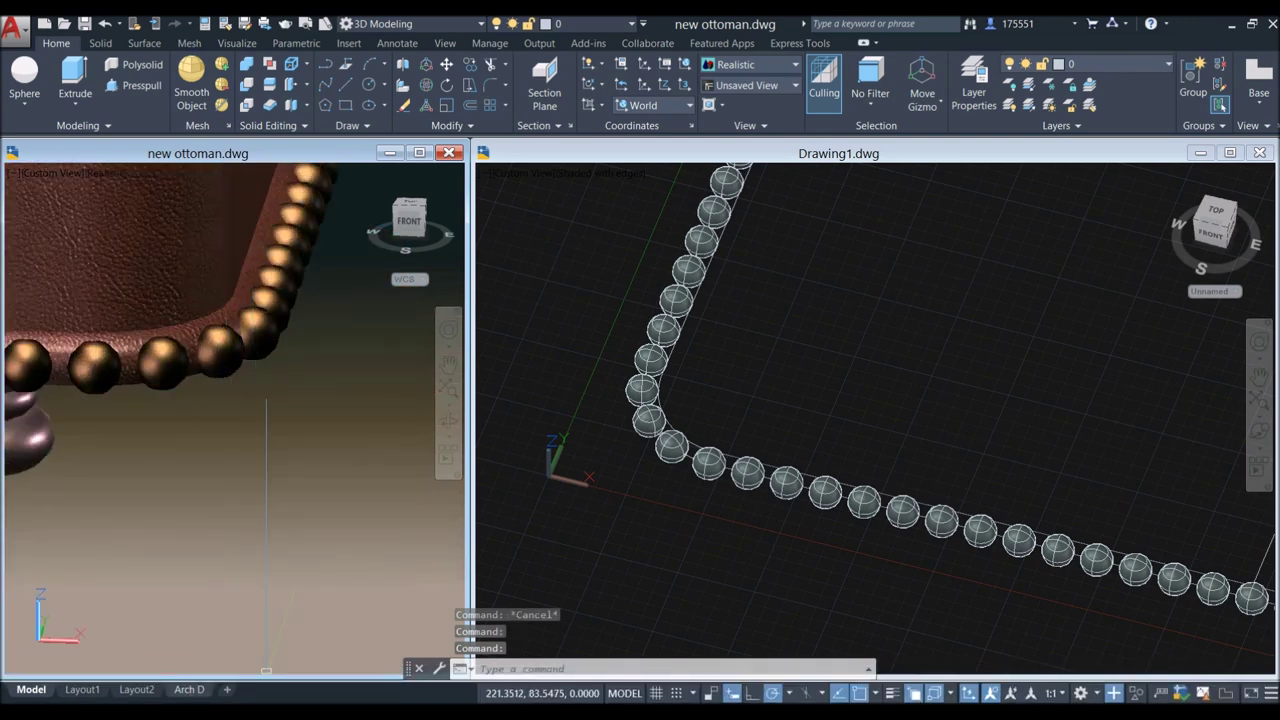
left_click(189, 689)
left_click(357, 457)
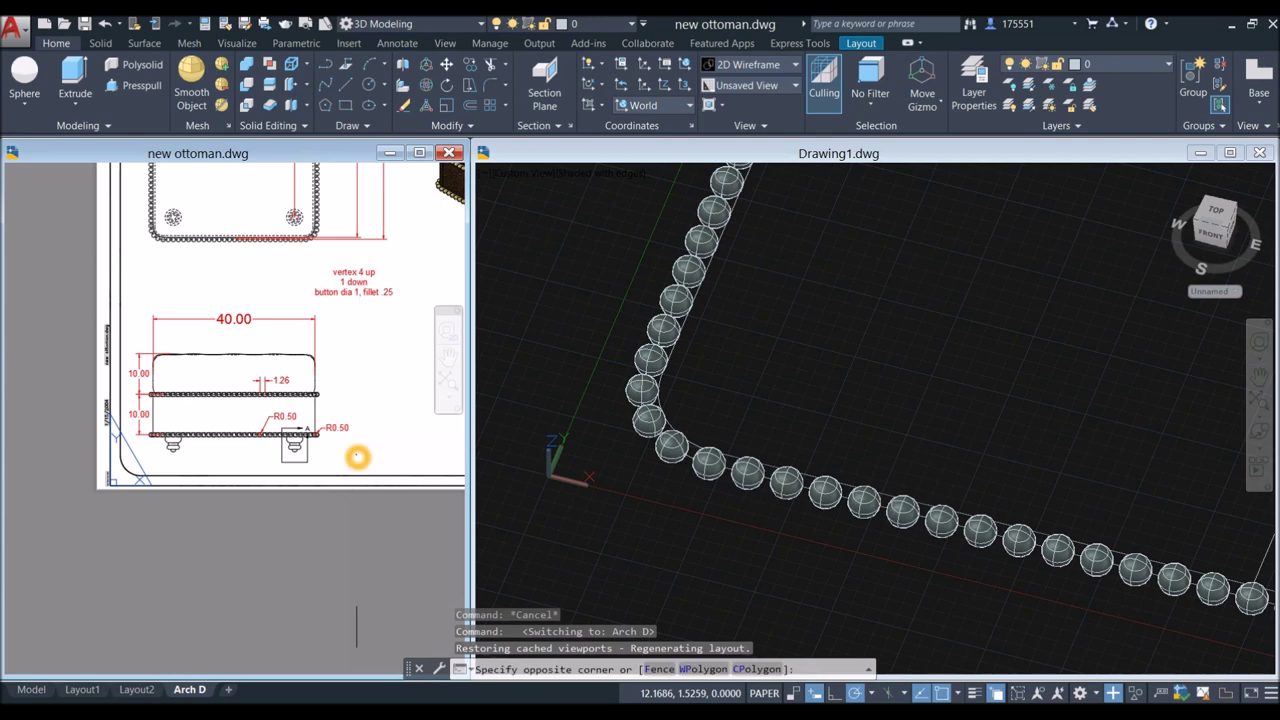
scroll(350, 450, "up", 5)
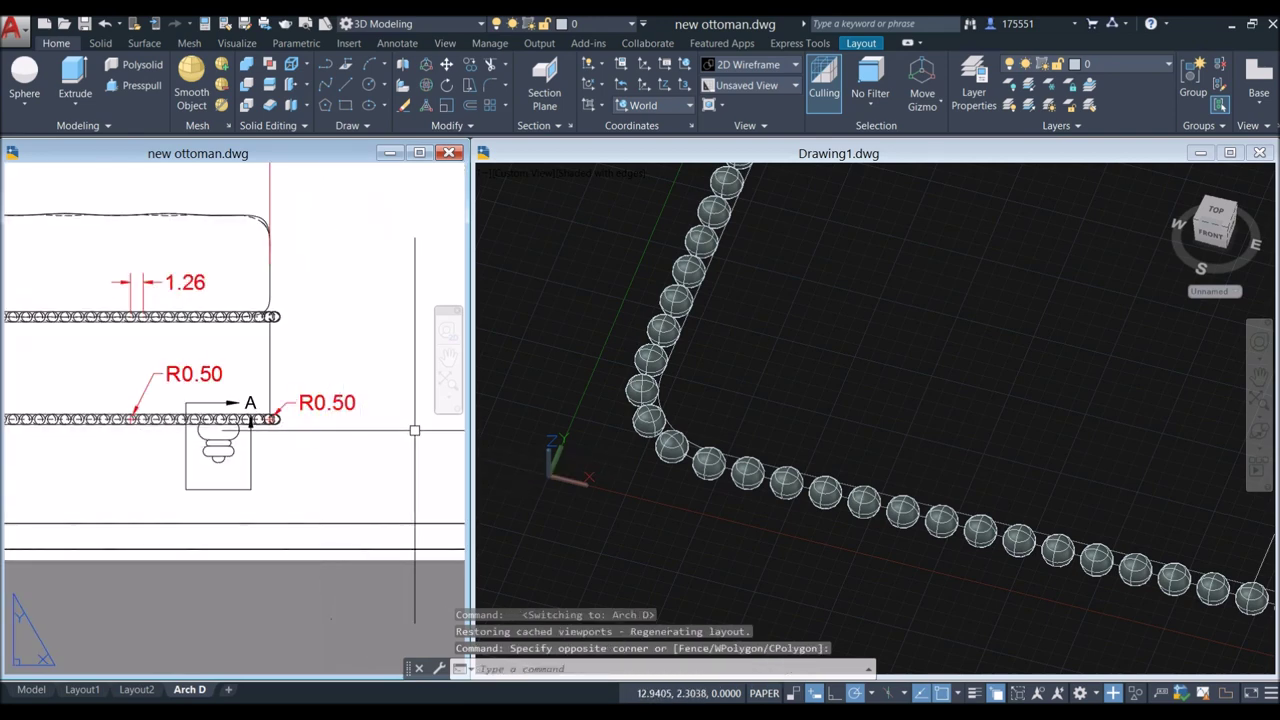
Step: Draw a circle of radius 0.5 inside the beaded outline near its corner in the new drawing
left_click(686, 357)
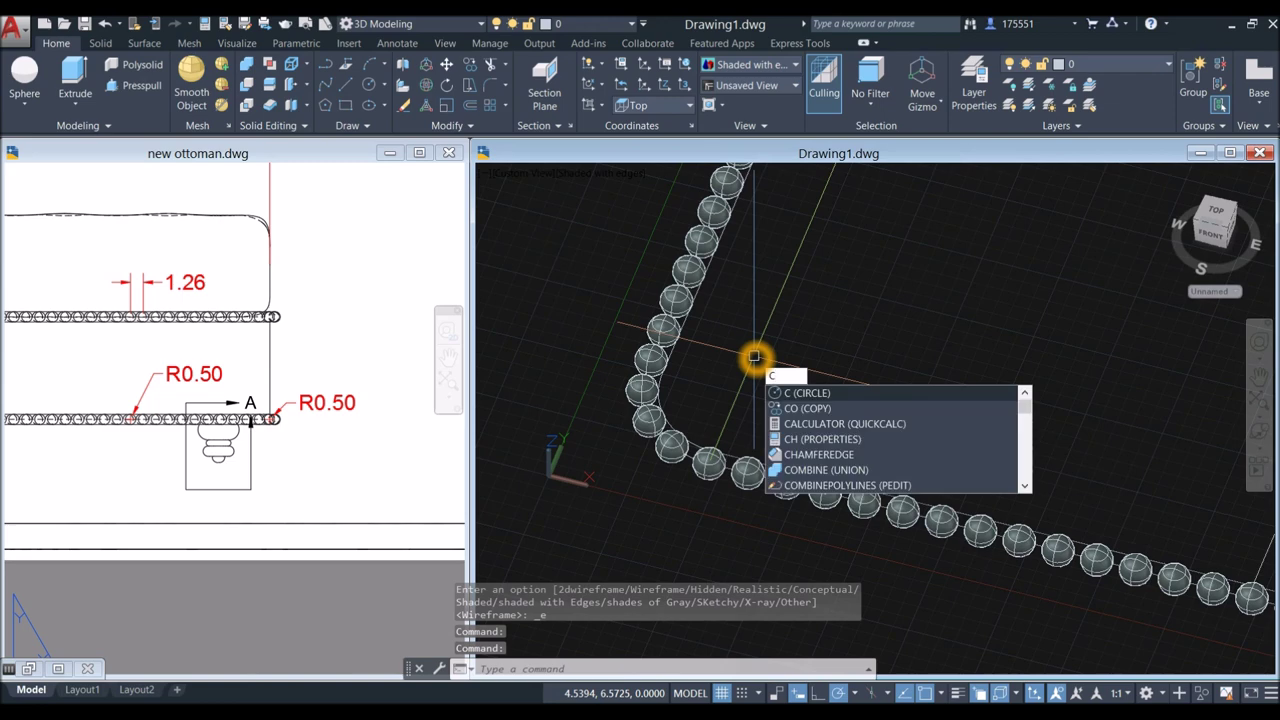
key("Return")
left_click(759, 355)
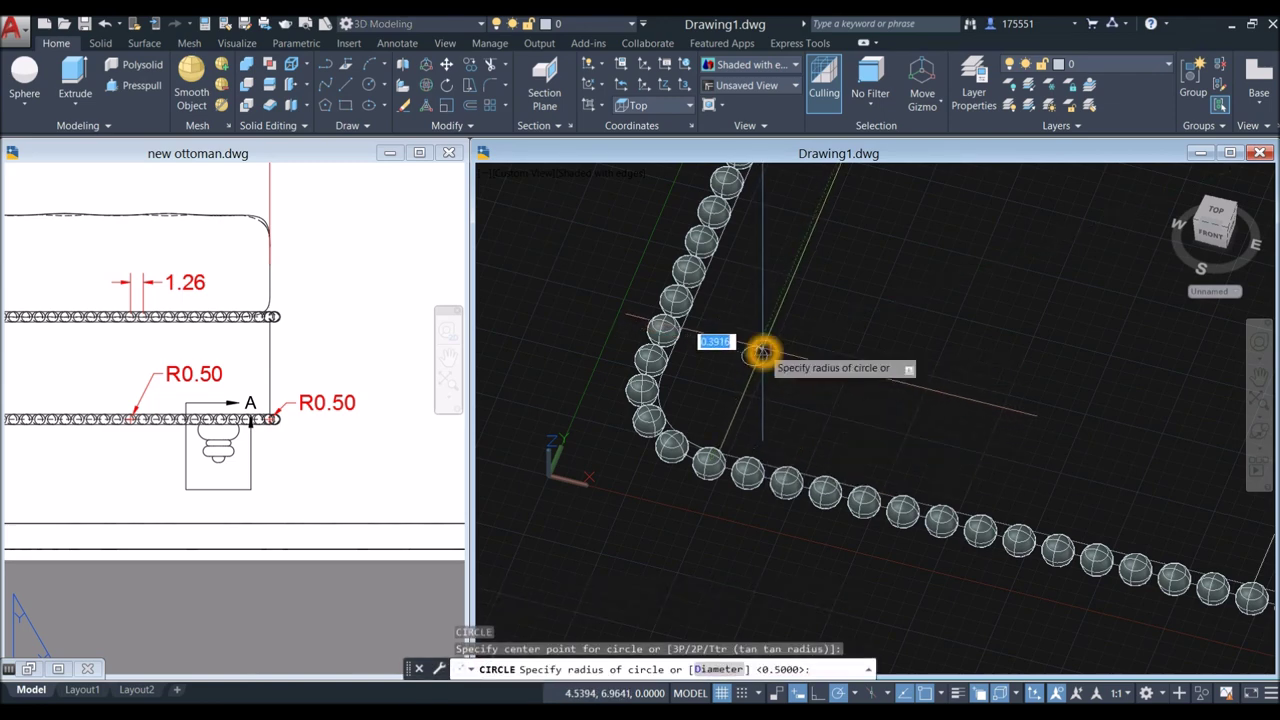
type(".5")
key("Return")
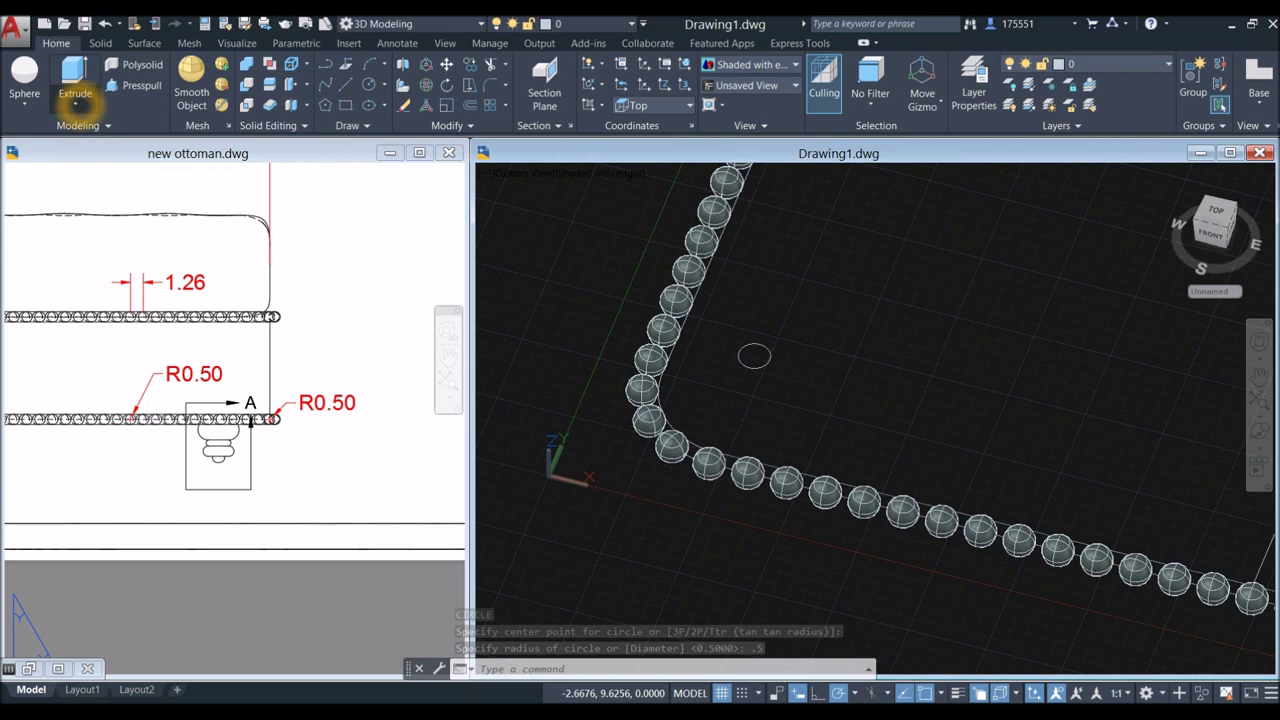
Step: Sweep the small circle along the inner rounded-square polyline to form a solid piping tube behind the beads
left_click(75, 102)
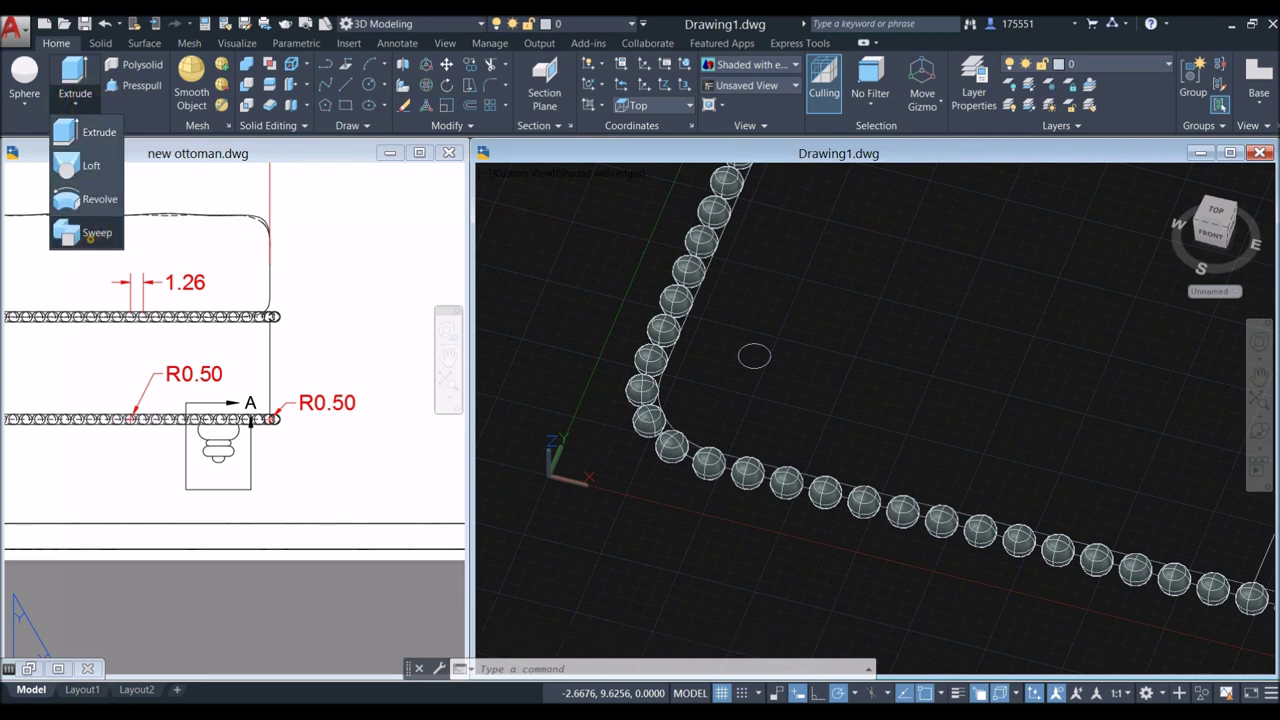
left_click(90, 234)
left_click(755, 357)
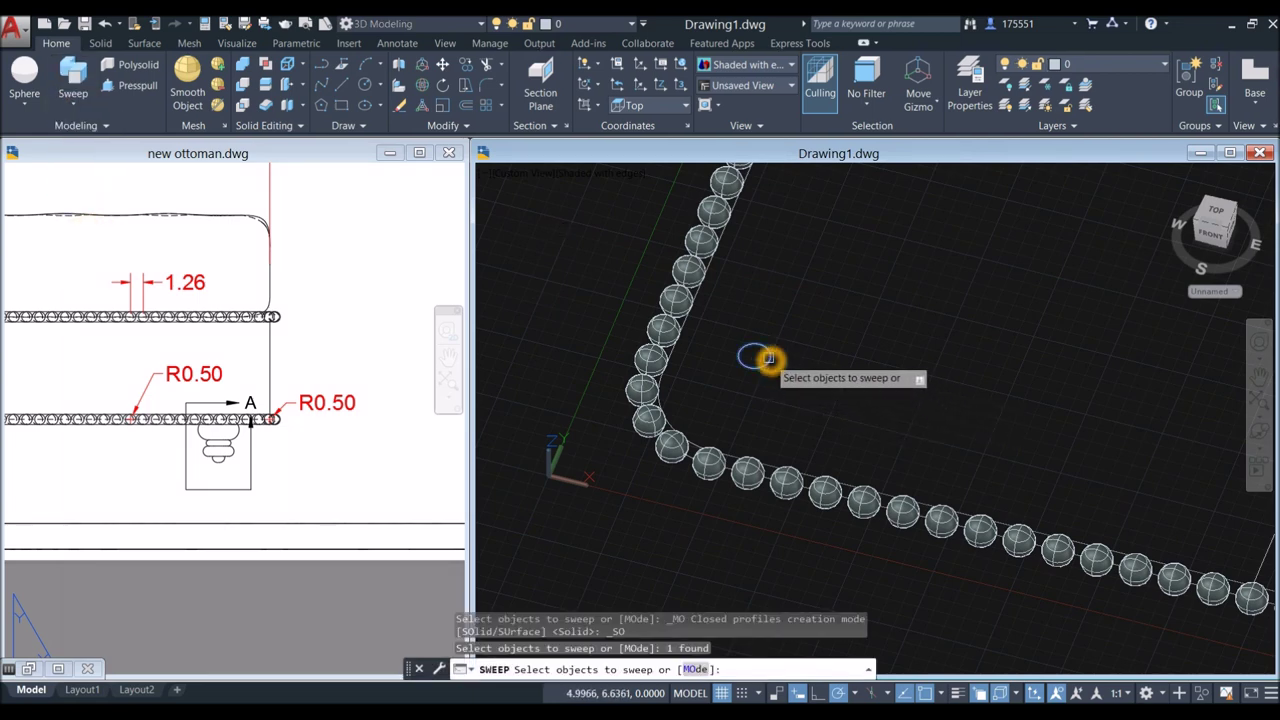
right_click(792, 296)
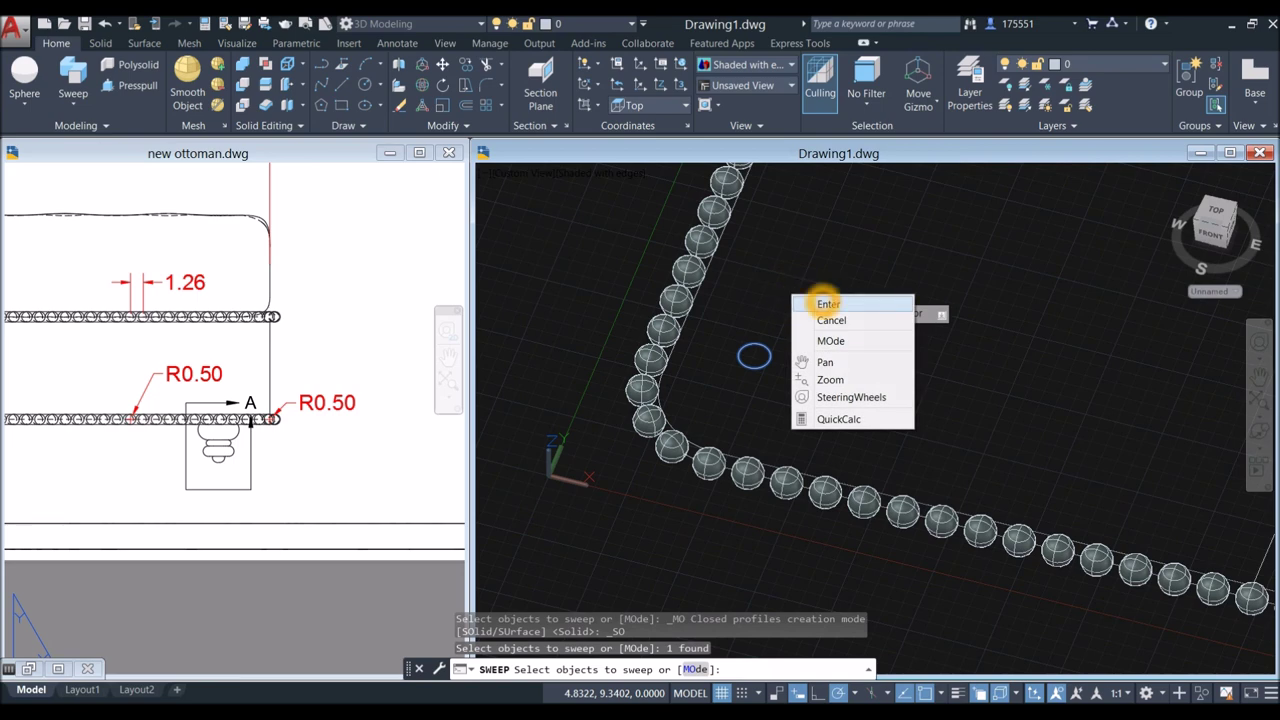
left_click(828, 303)
scroll(666, 390, "up", 2)
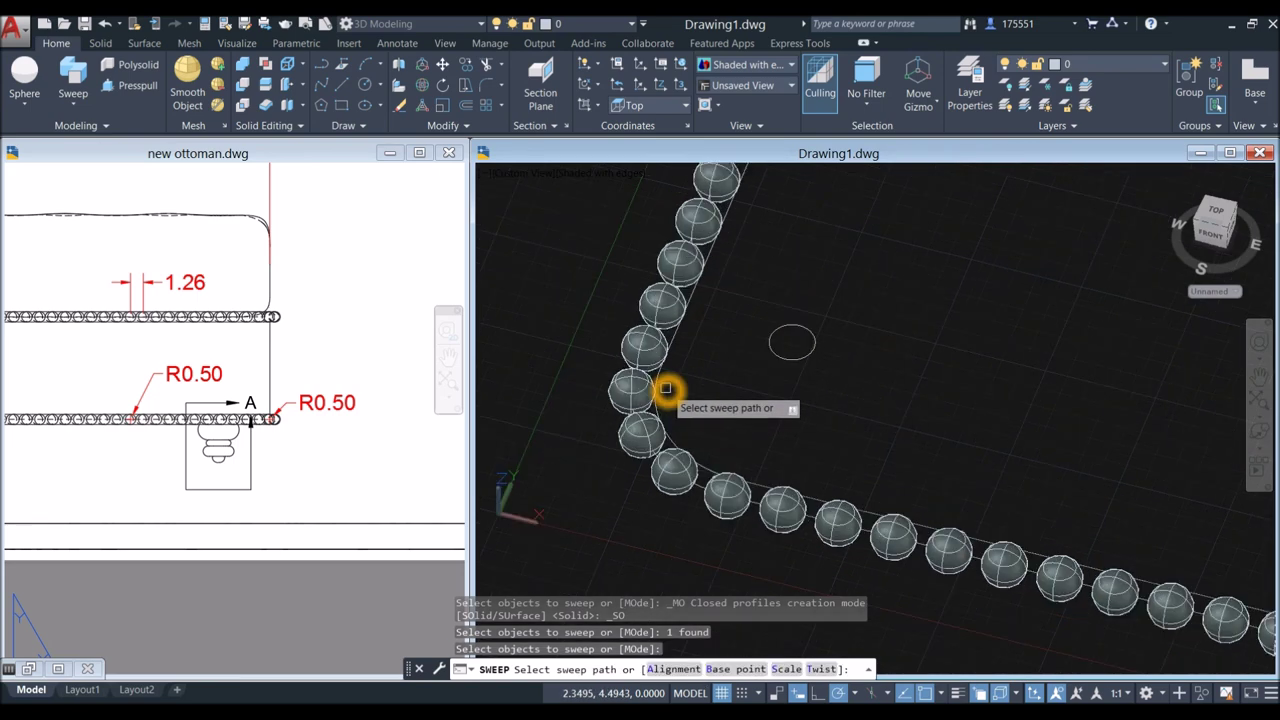
left_click(659, 381)
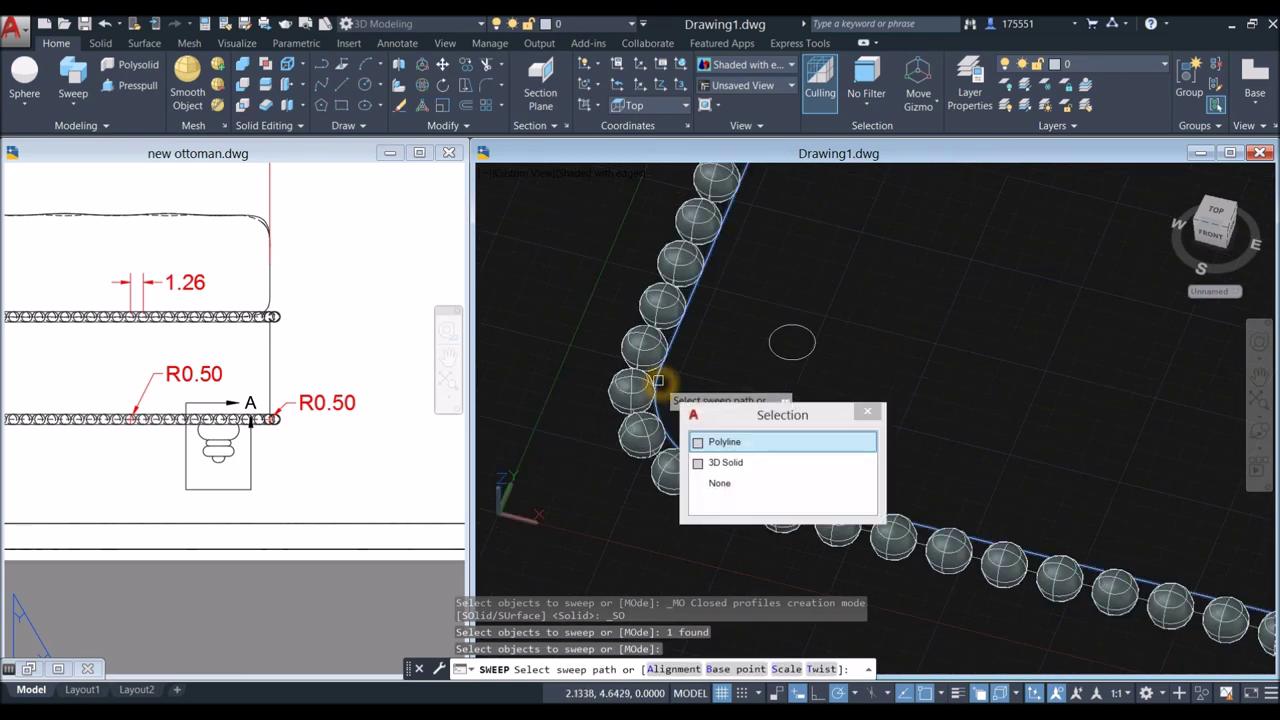
left_click(700, 349)
right_click(700, 349)
right_click(783, 294)
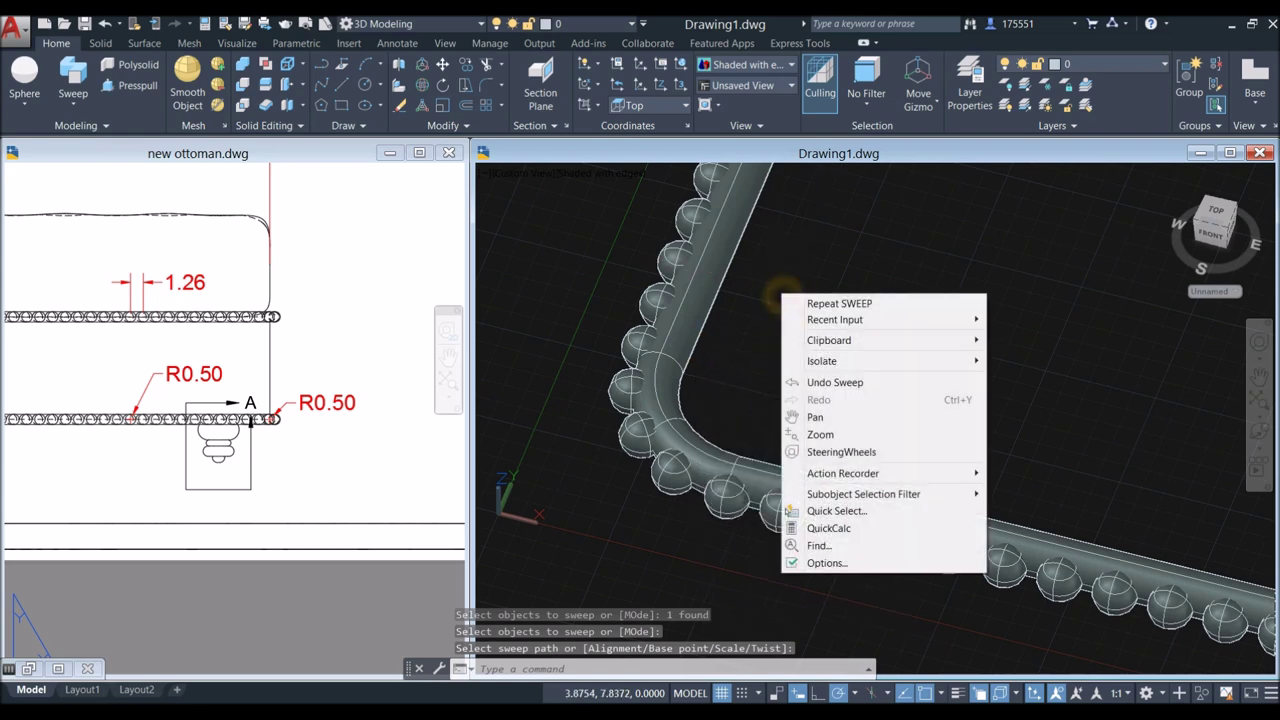
key("Escape")
scroll(769, 311, "down", 2)
key("Escape")
scroll(755, 355, "down", 2)
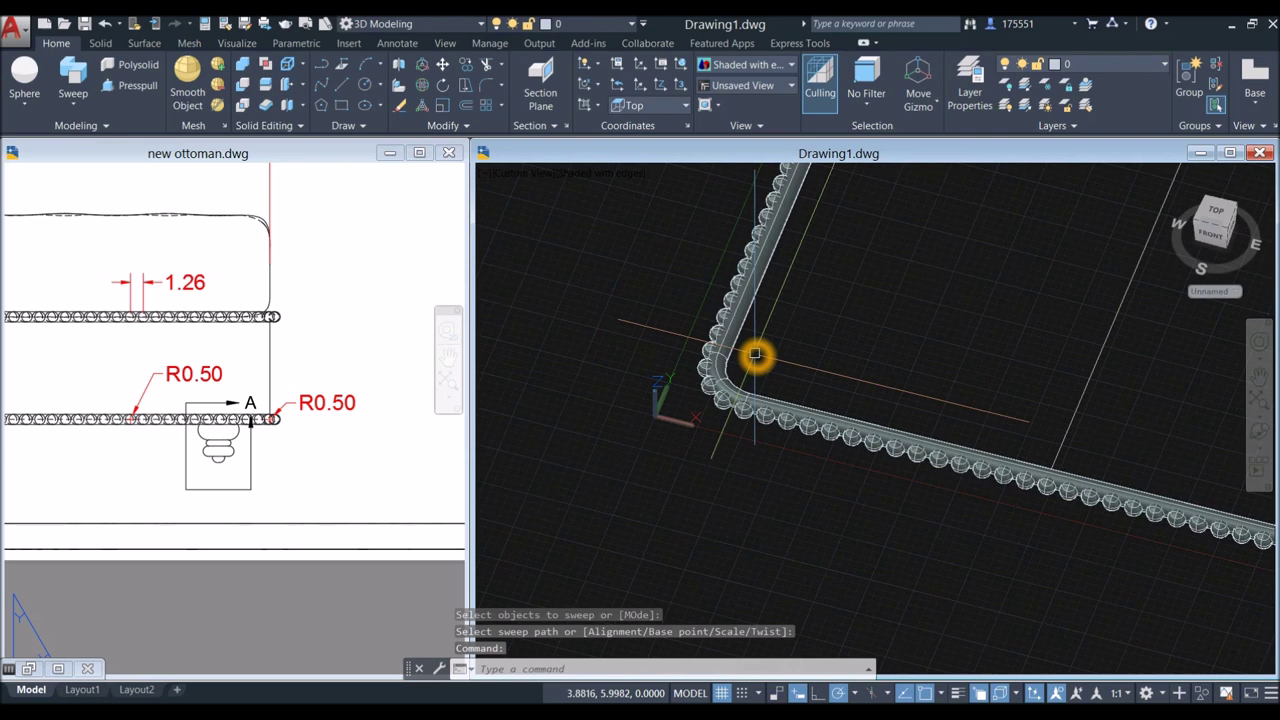
scroll(755, 355, "down", 3)
Step: Check the base's height dimension on the reference front elevation and locate the spare rounded-square outline in the new drawing
left_click(314, 349)
scroll(371, 373, "down", 3)
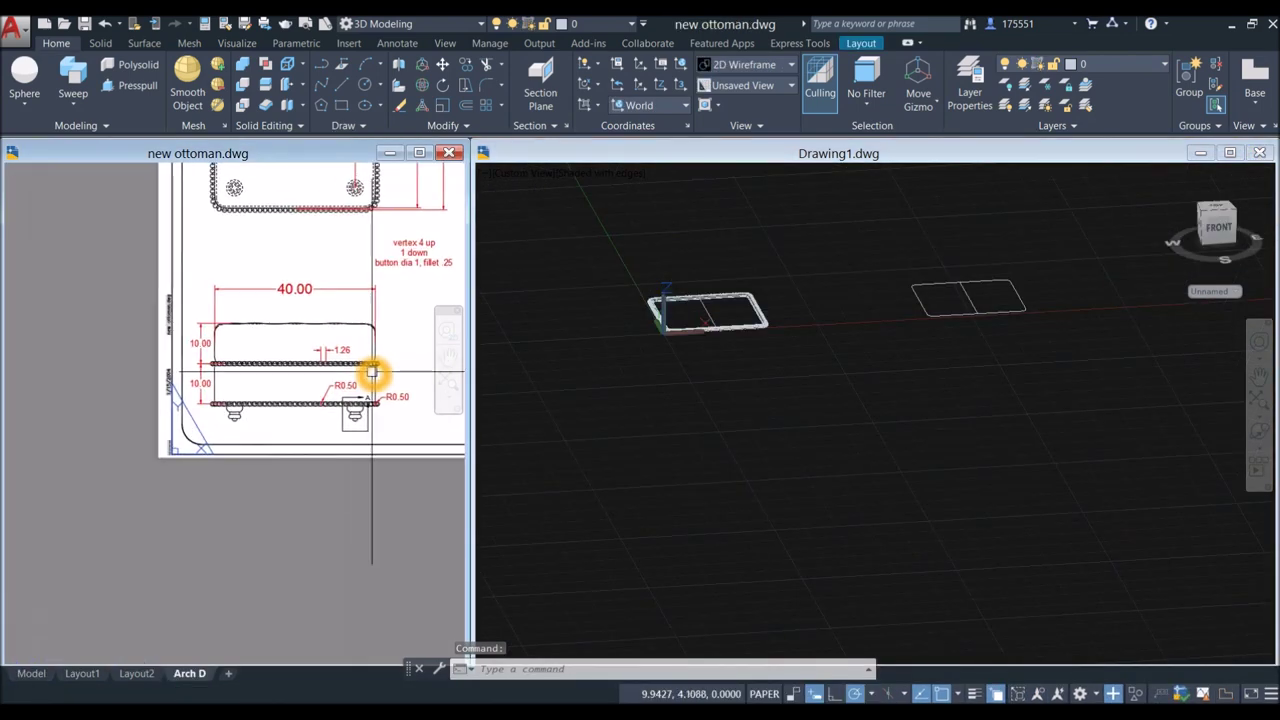
left_click(872, 404)
scroll(936, 328, "up", 3)
middle_click_drag(946, 300, 871, 403)
left_click(840, 352)
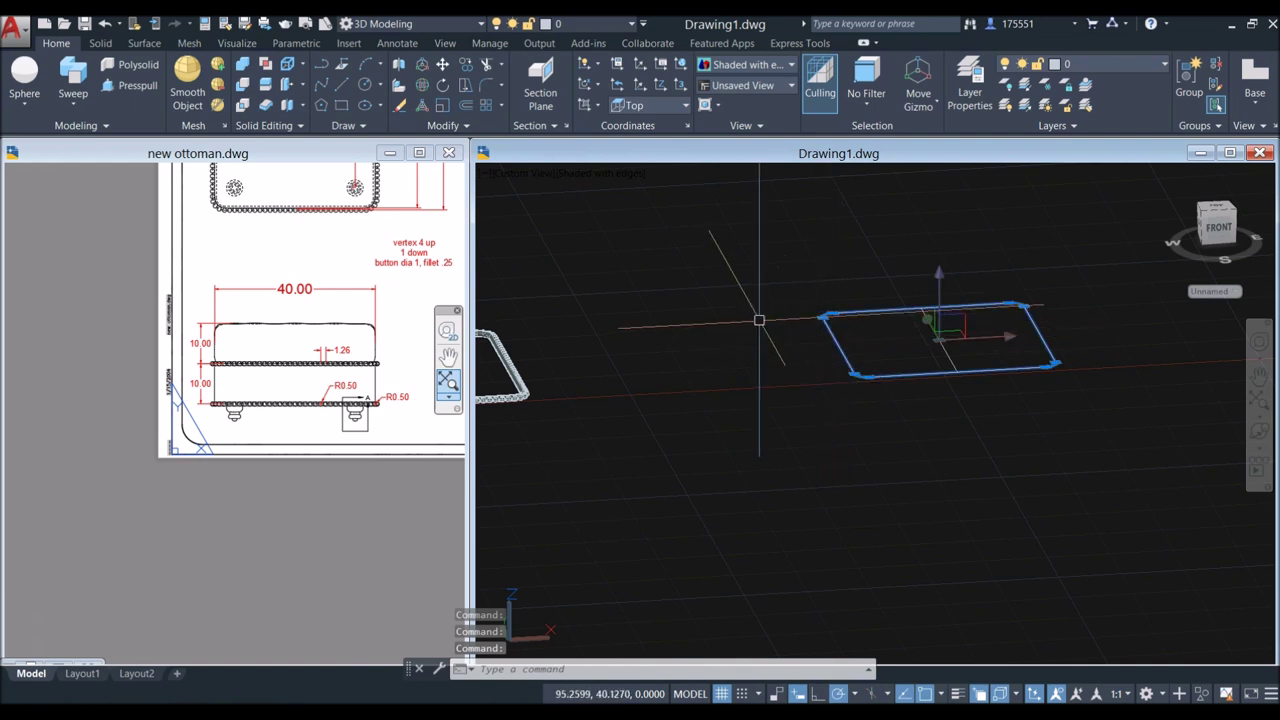
left_click(199, 387)
scroll(200, 385, "up", 3)
left_click(193, 395)
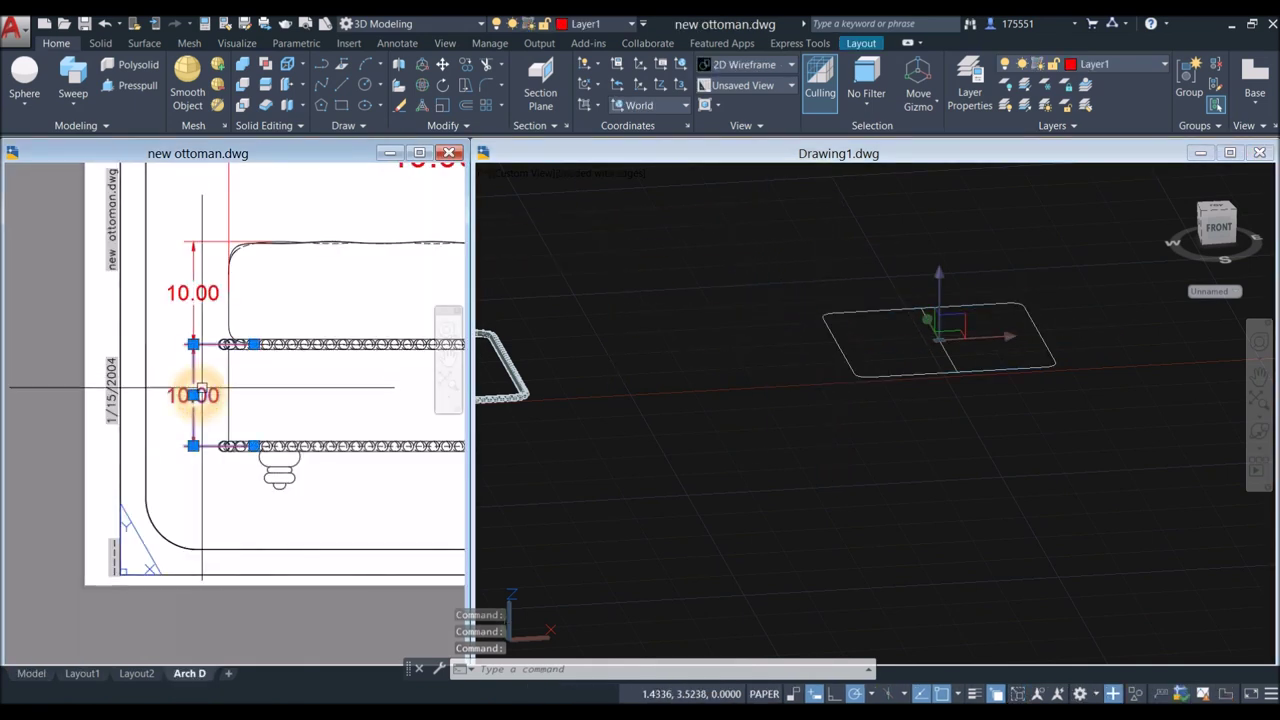
Step: Extrude the spare rounded-square outline to a height of 10 to form the ottoman's base
left_click(673, 314)
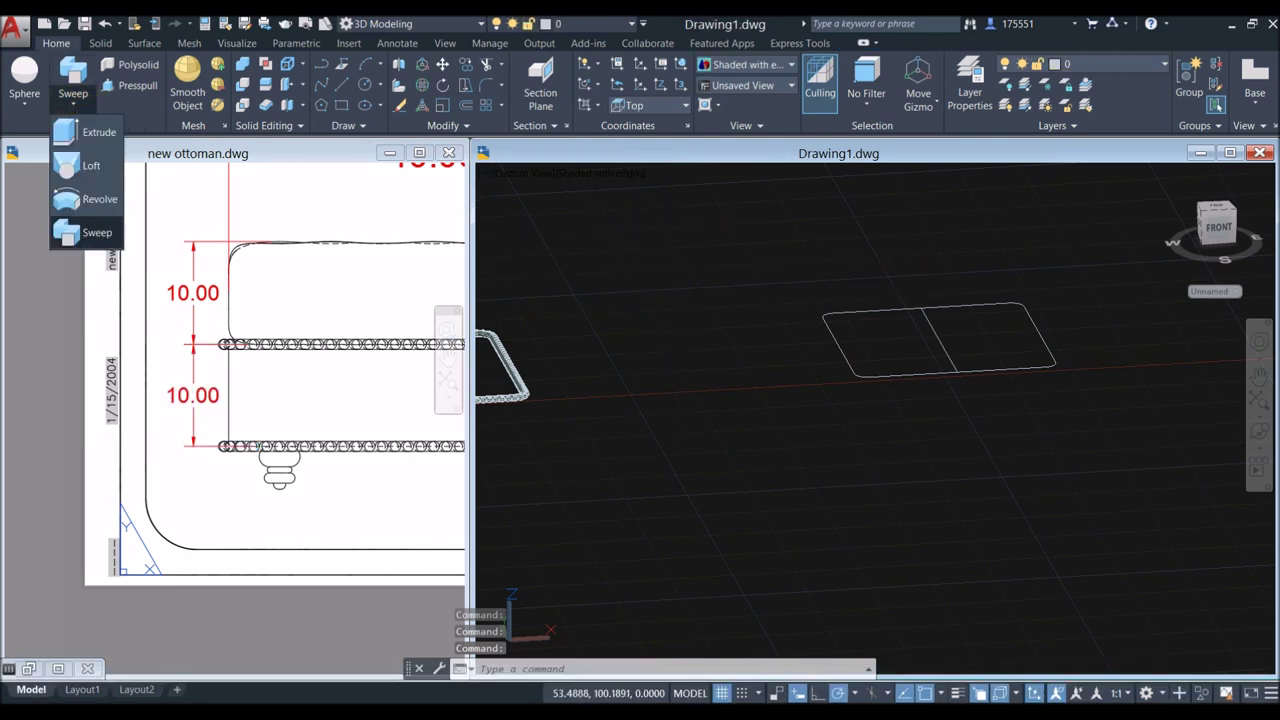
left_click(78, 131)
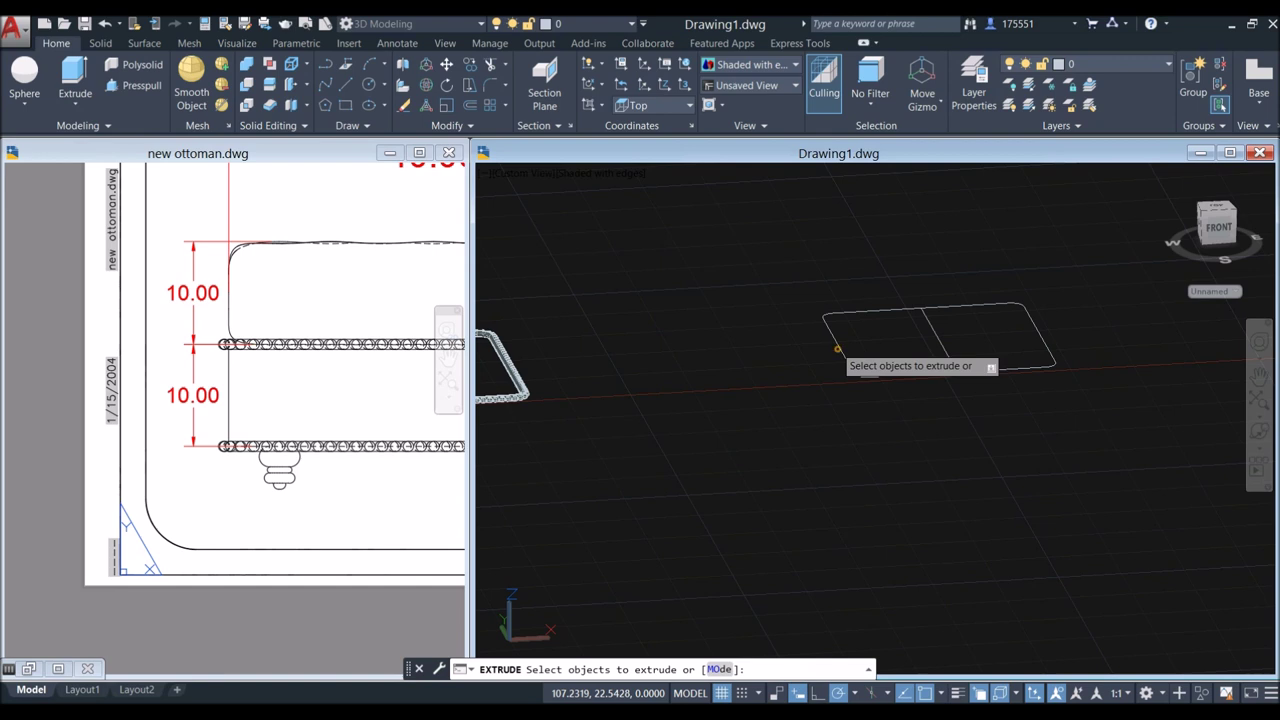
left_click(837, 349)
right_click(737, 323)
left_click(749, 328)
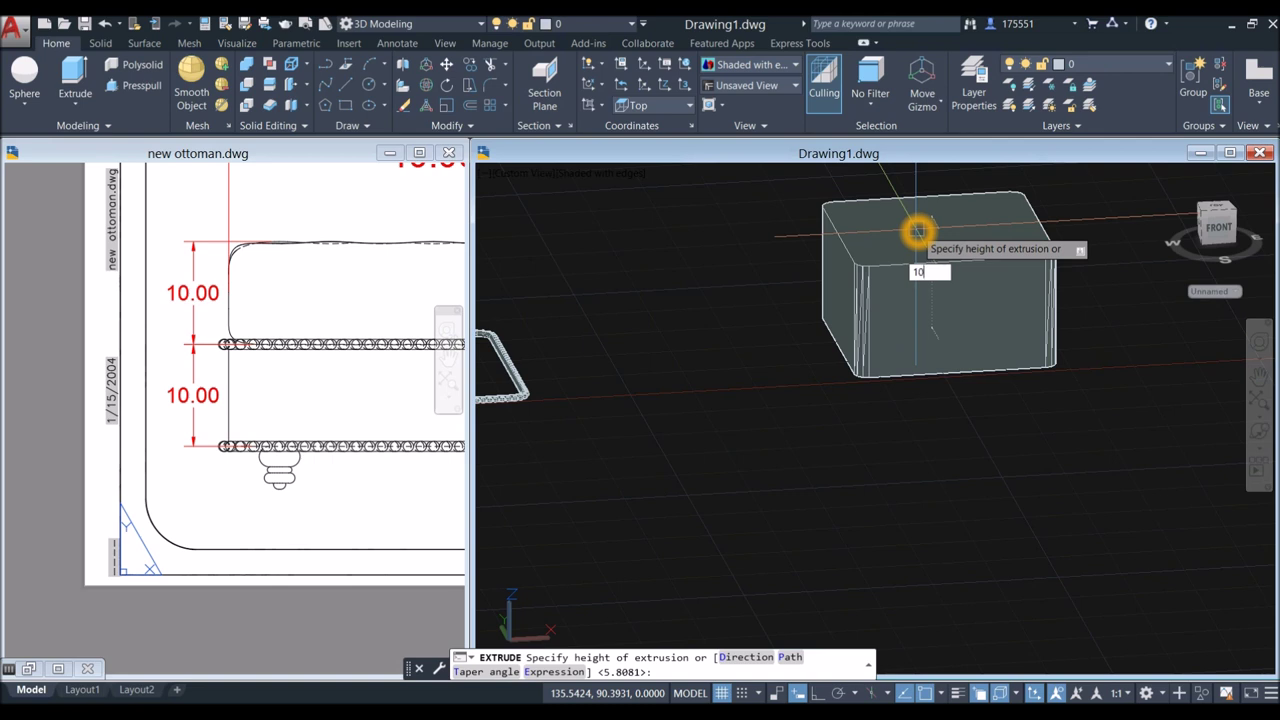
key("Return")
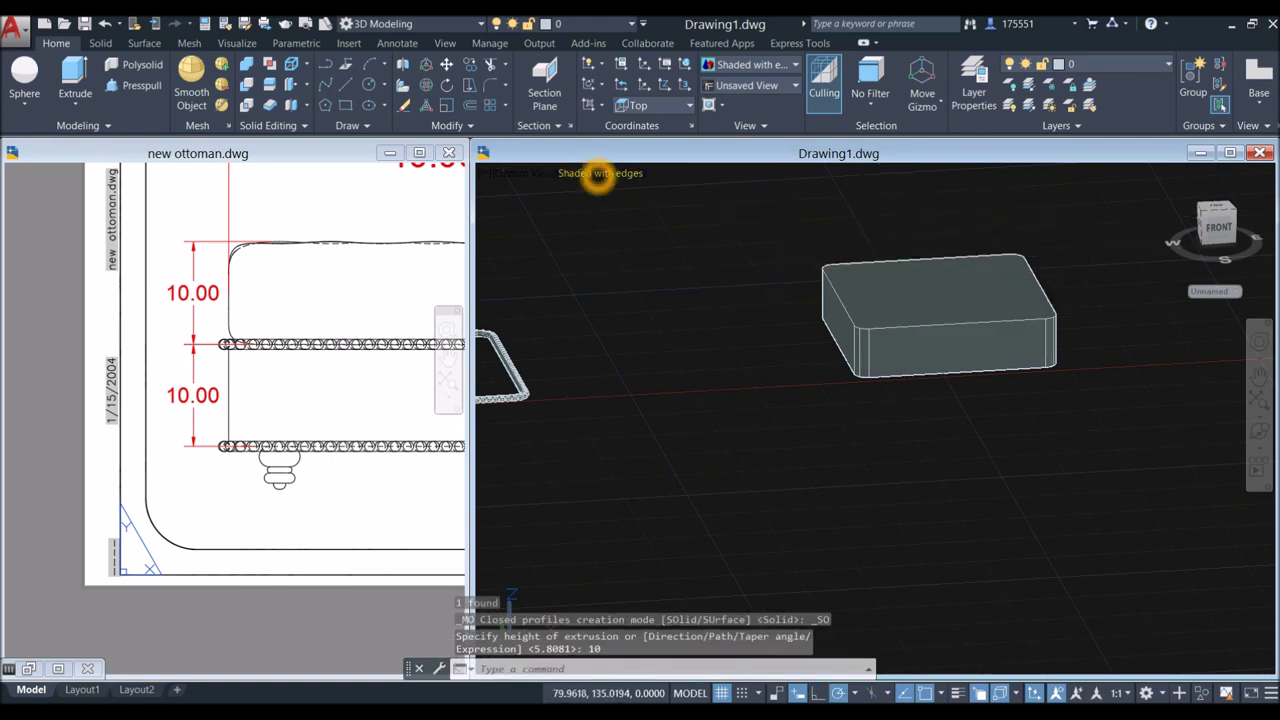
Step: Display the new drawing in the X-Ray visual style with both the base solid and beaded outline in view
left_click(600, 173)
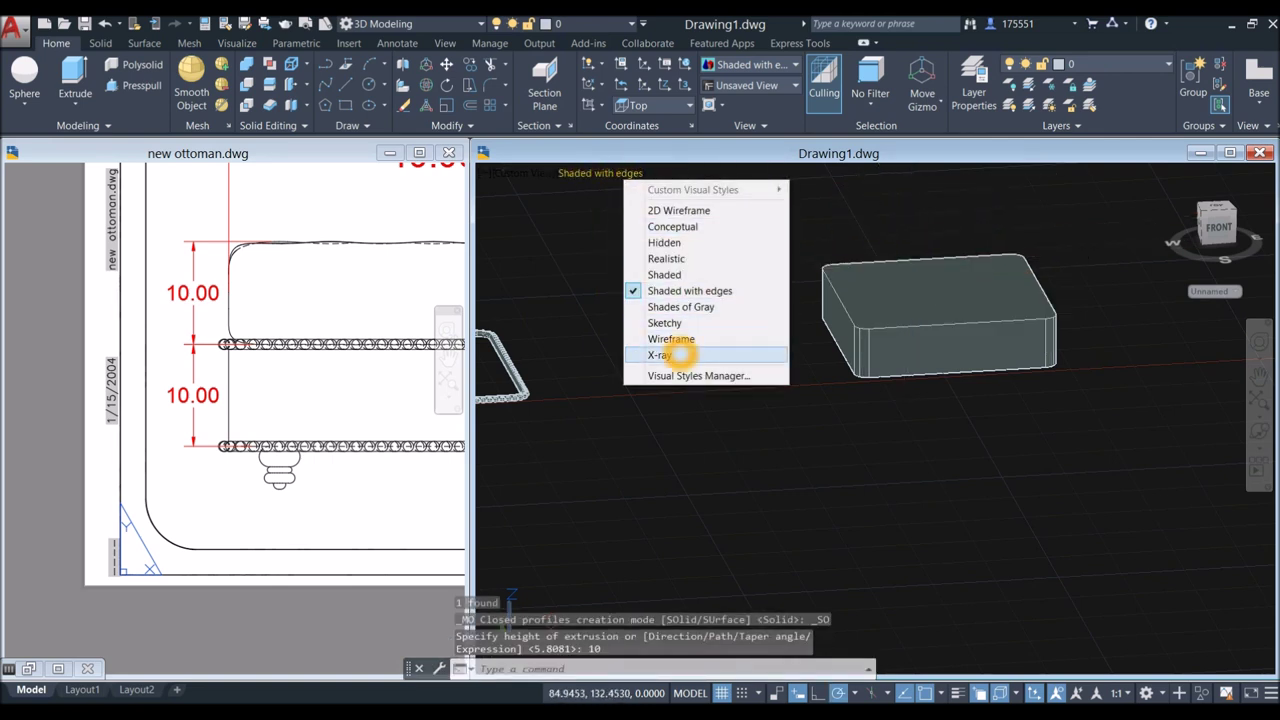
left_click(680, 354)
middle_click_drag(843, 358, 870, 376, "shift")
scroll(957, 393, "down", 2)
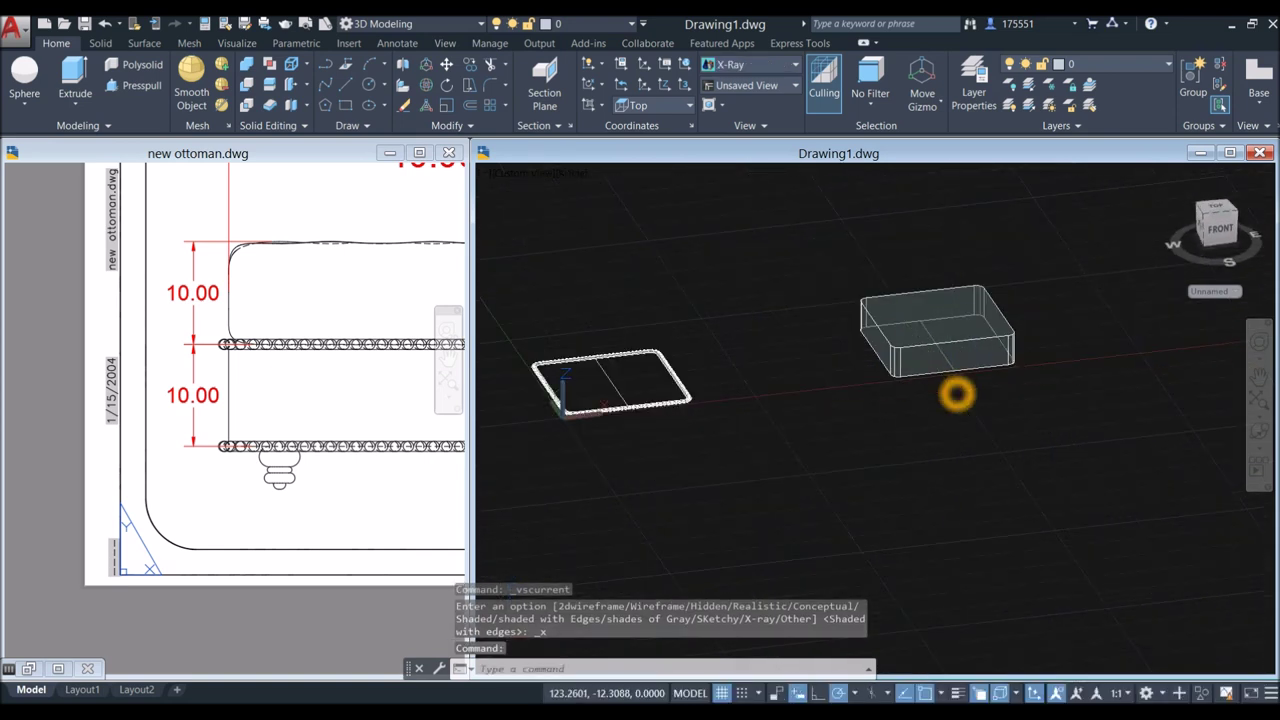
middle_click_drag(957, 394, 963, 386, "shift")
Step: Move the base solid with its outline from its centre line's midpoint to the midpoint of the beaded outline's centre line
left_click(1054, 422)
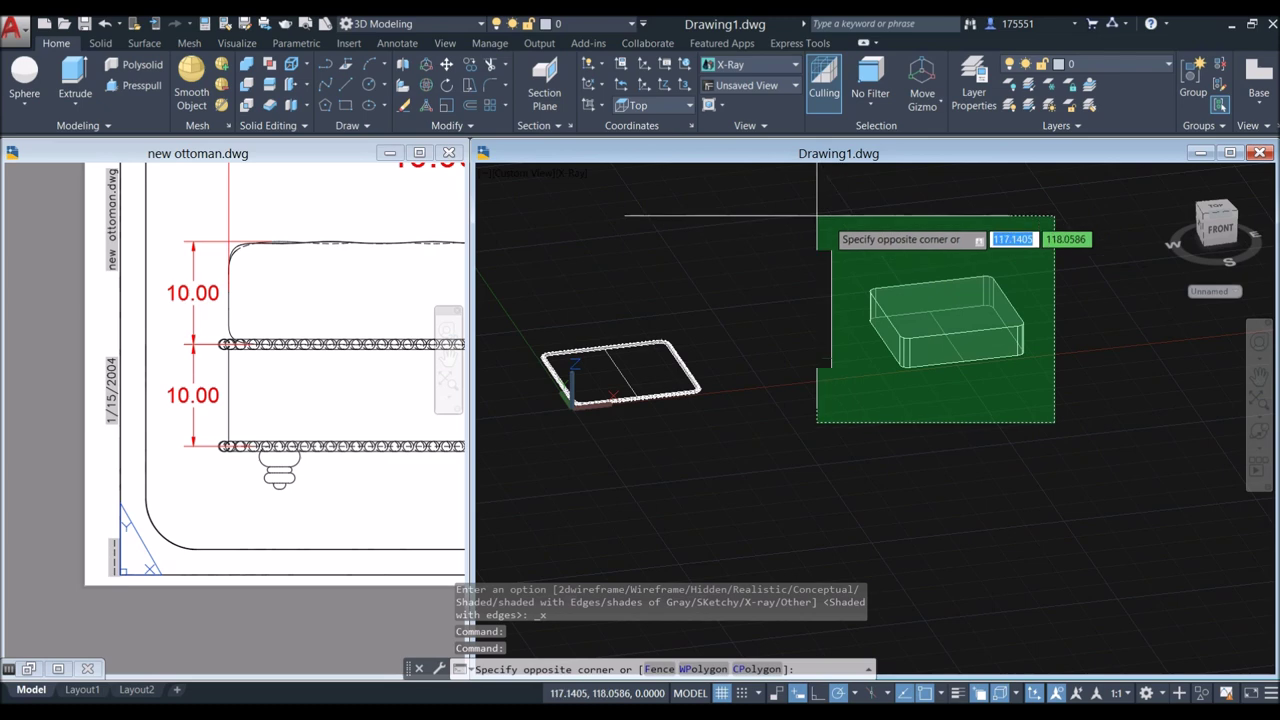
left_click(846, 224)
right_click(906, 209)
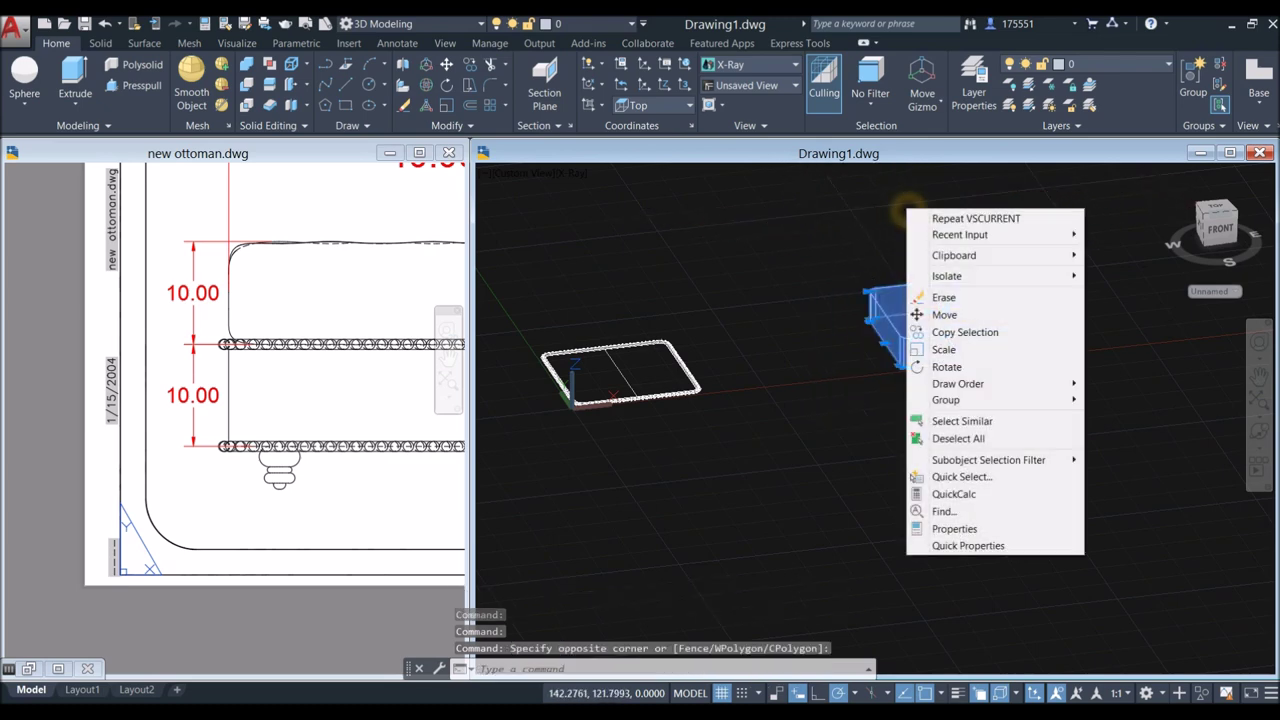
left_click(966, 314)
scroll(952, 322, "up", 5)
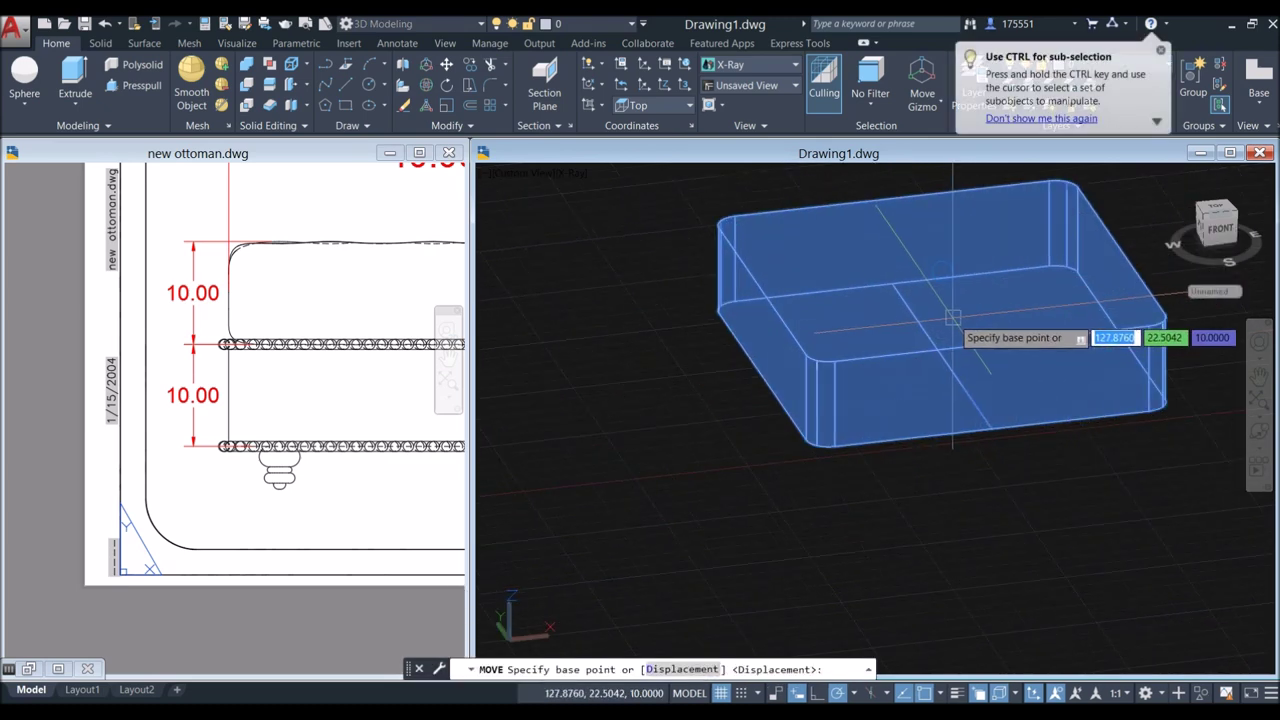
left_click(940, 360)
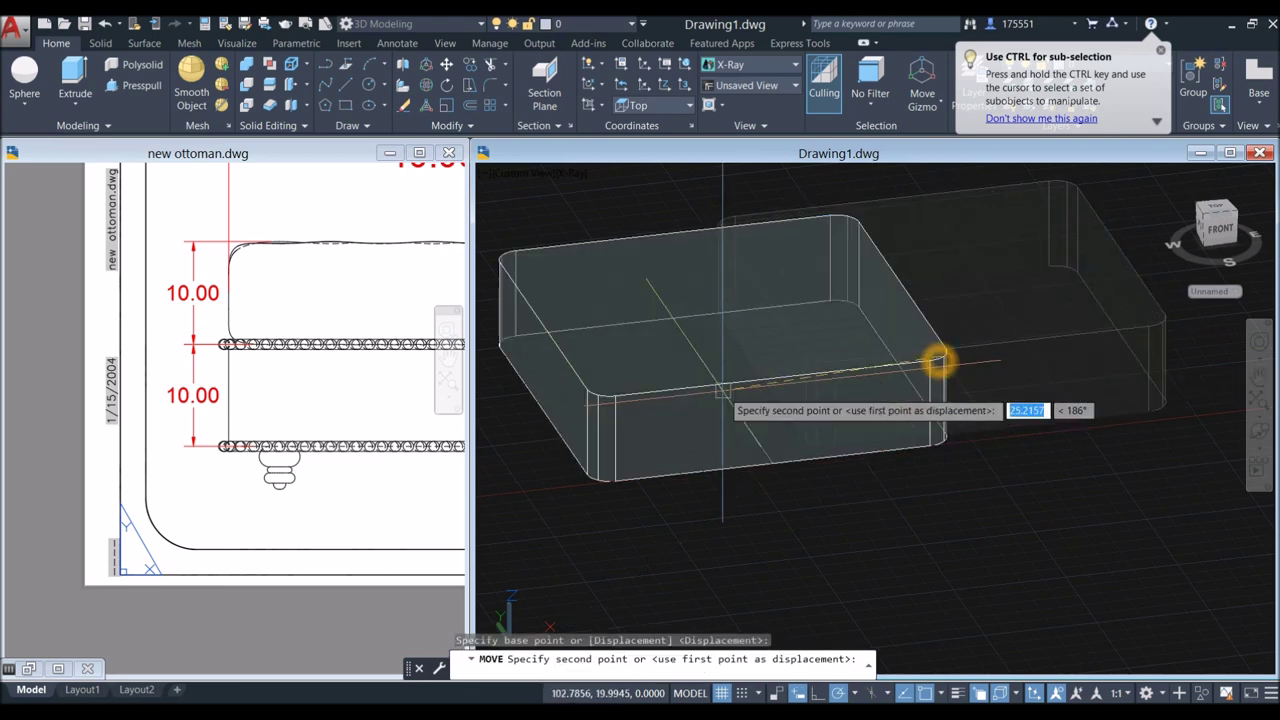
scroll(731, 386, "down", 5)
scroll(751, 340, "up", 6)
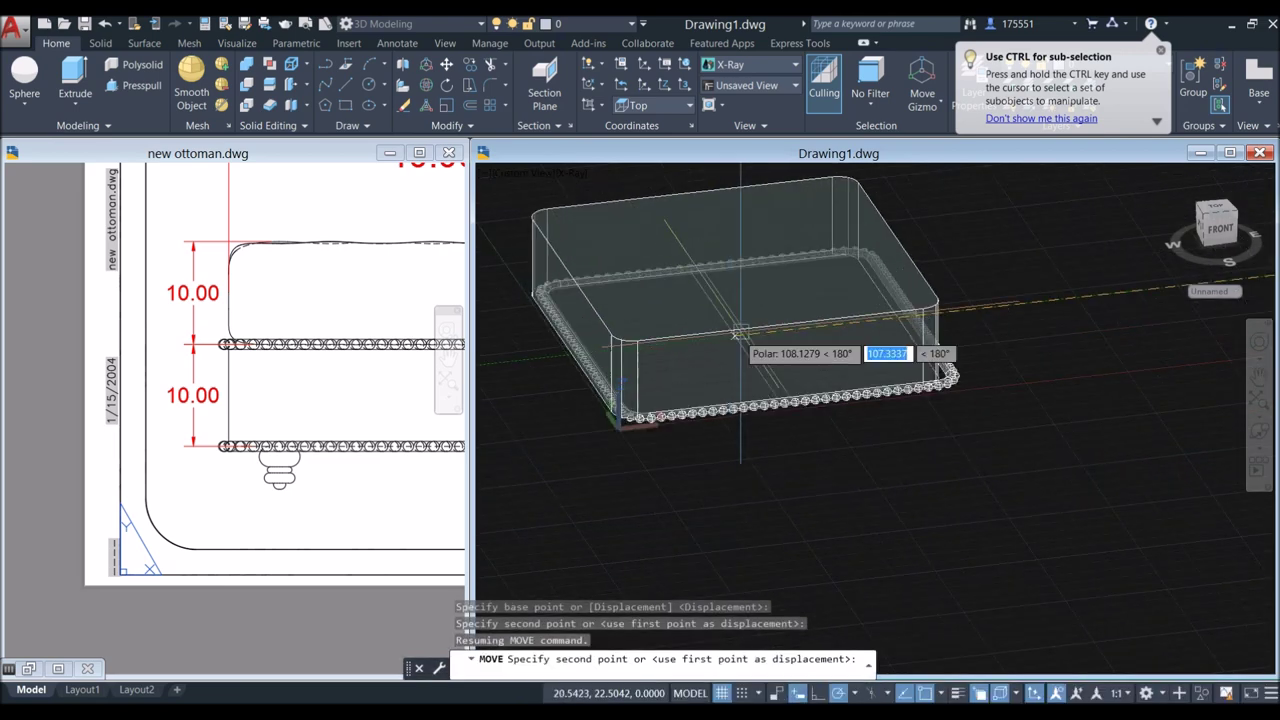
scroll(752, 338, "down", 1)
left_click(751, 338)
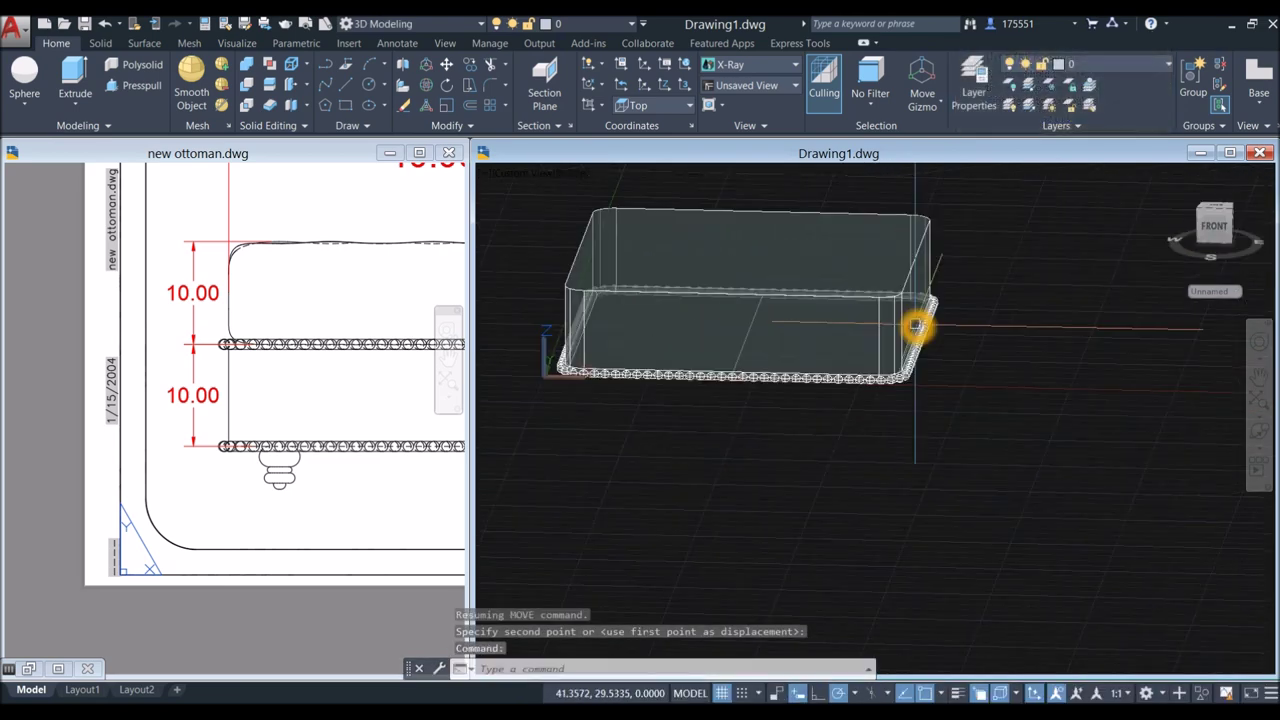
Step: Set the new drawing to the Front view and turn off the grid display
middle_click_drag(971, 297, 1026, 311, "shift")
scroll(814, 405, "down", 3)
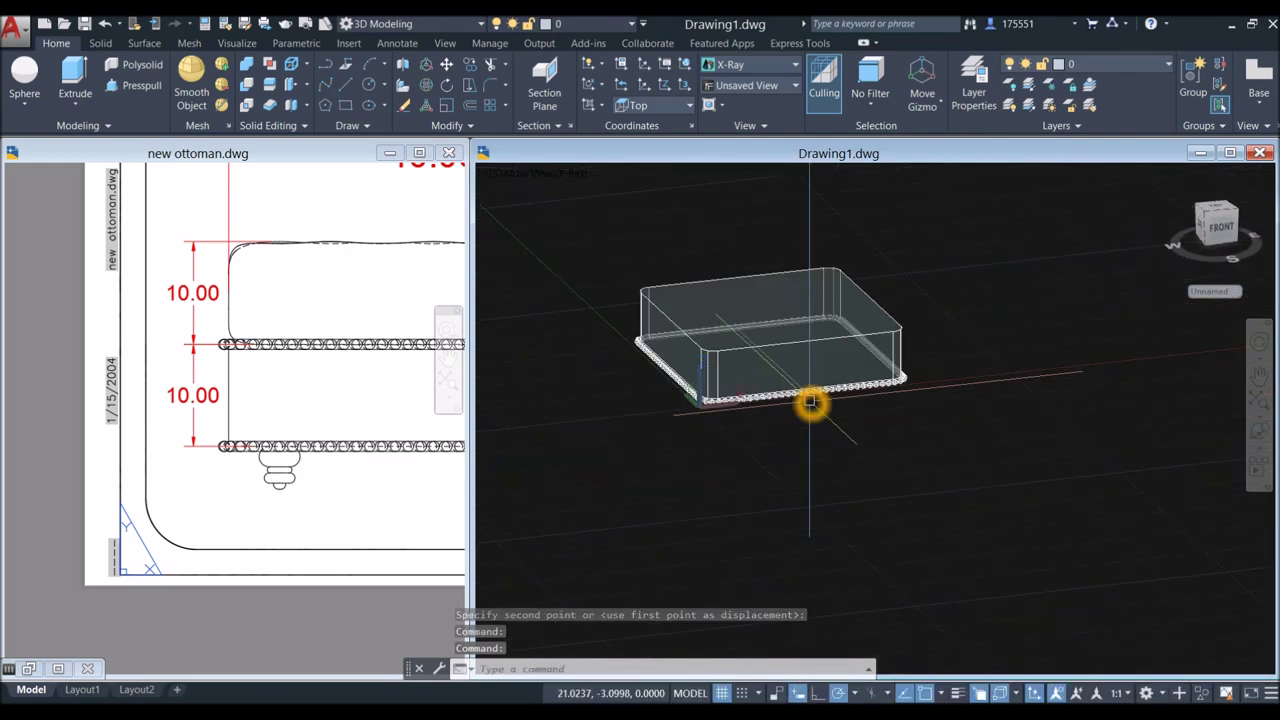
middle_click_drag(814, 405, 774, 397)
scroll(773, 395, "down", 1)
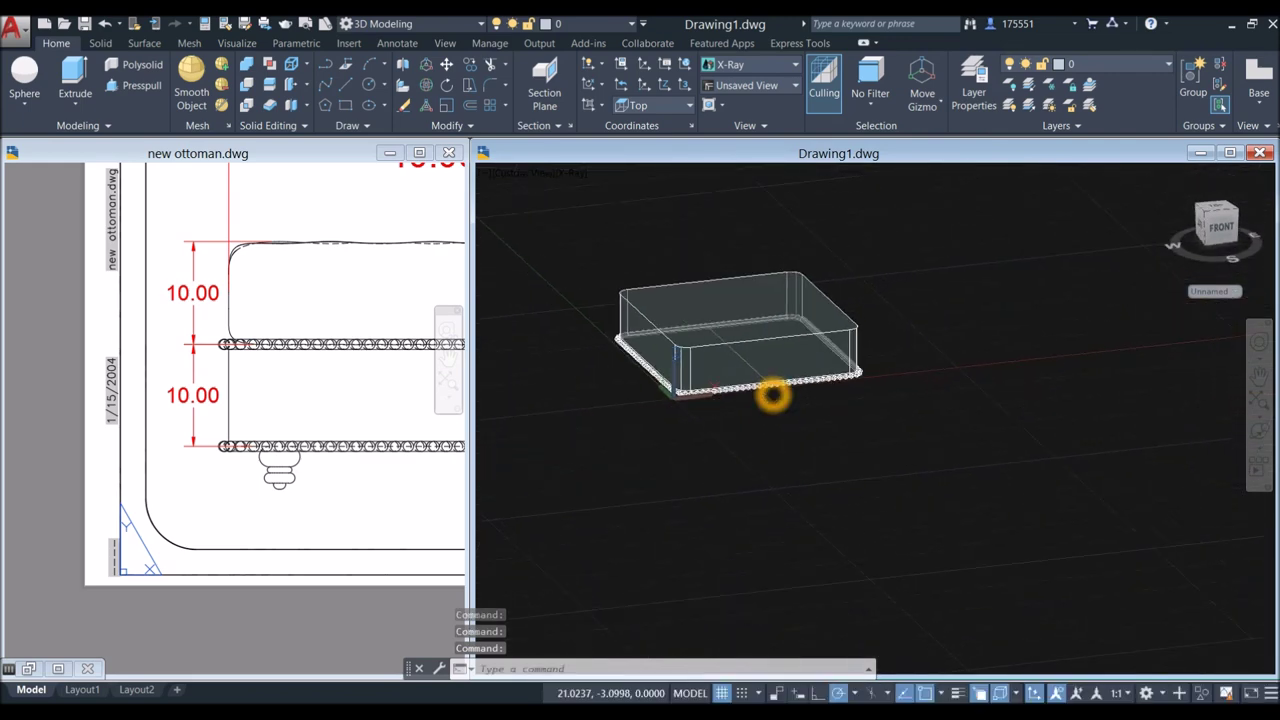
left_click(509, 175)
left_click(544, 272)
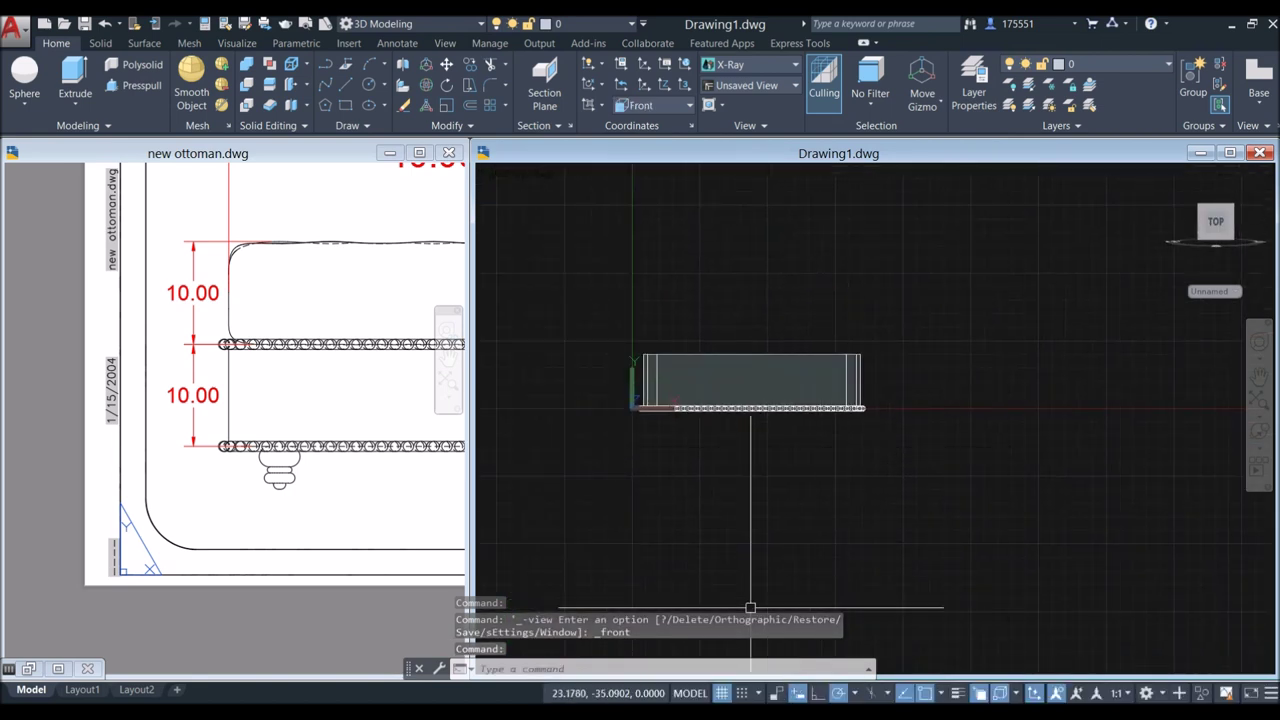
left_click(721, 692)
scroll(650, 446, "up", 2)
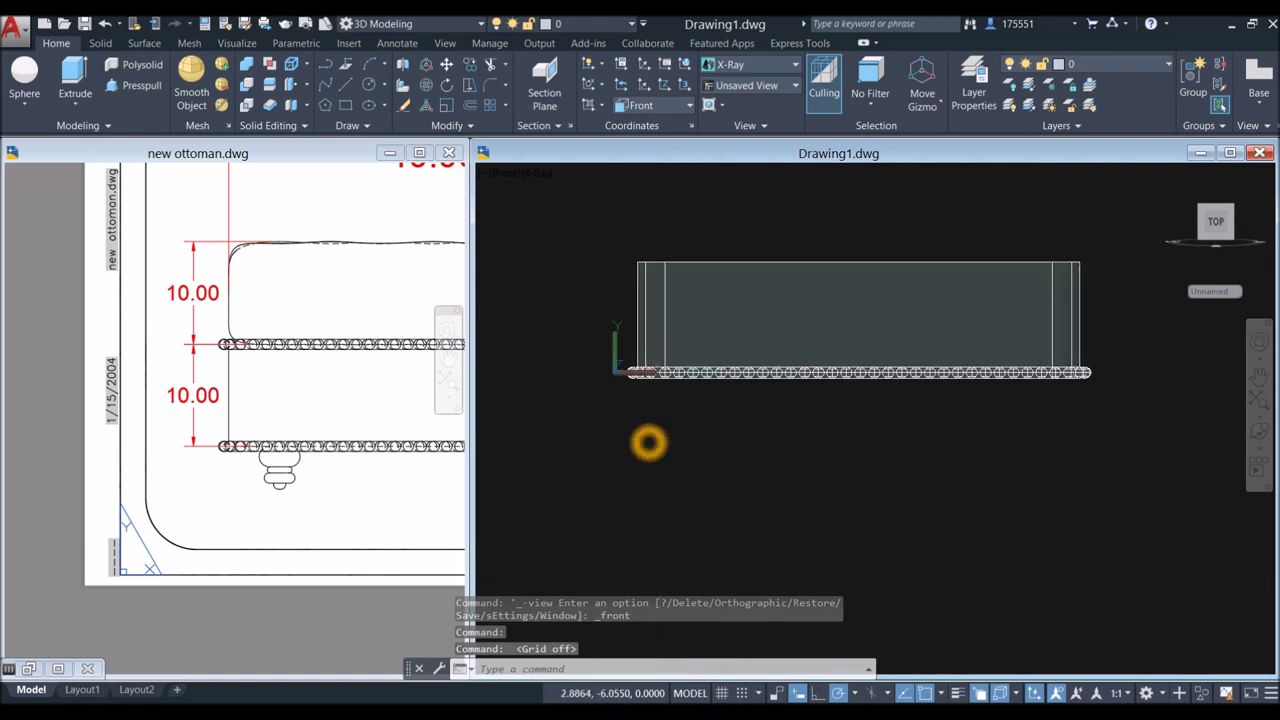
Step: Mirror the beaded trim about a horizontal line through the midpoint of the base solid's side edge, keeping the source objects
left_click(568, 348)
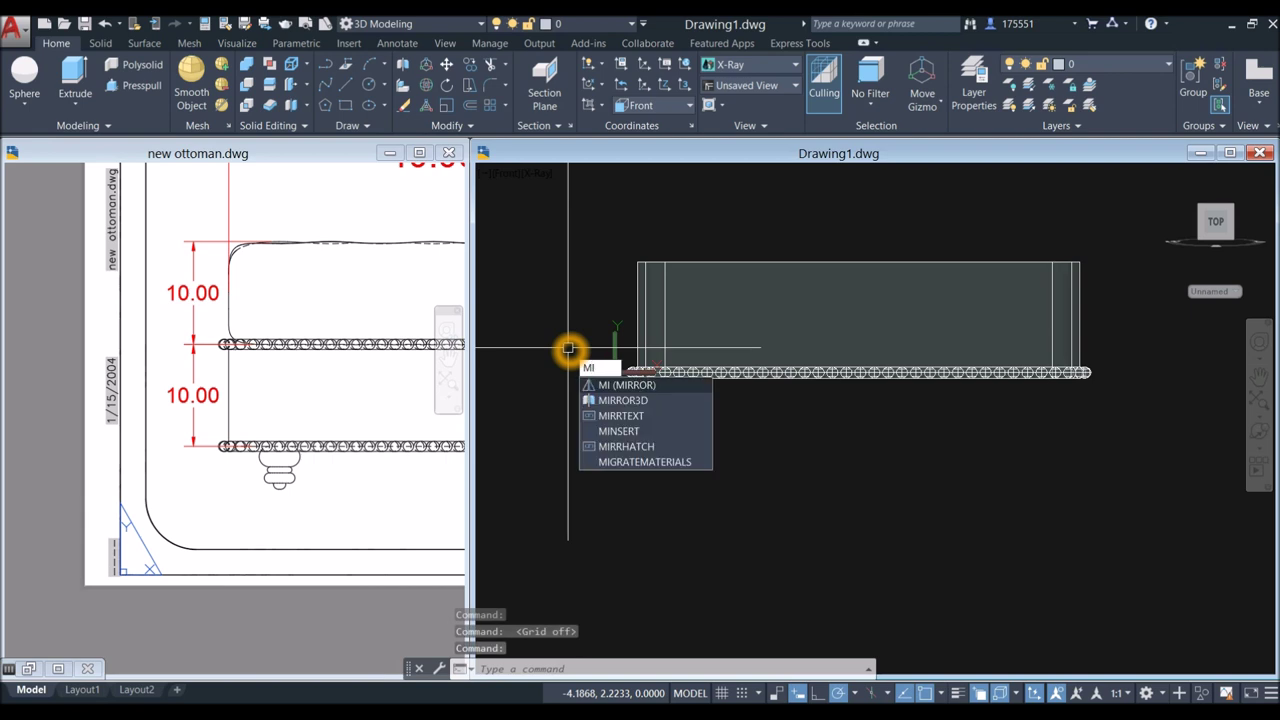
key("Return")
left_click(568, 349)
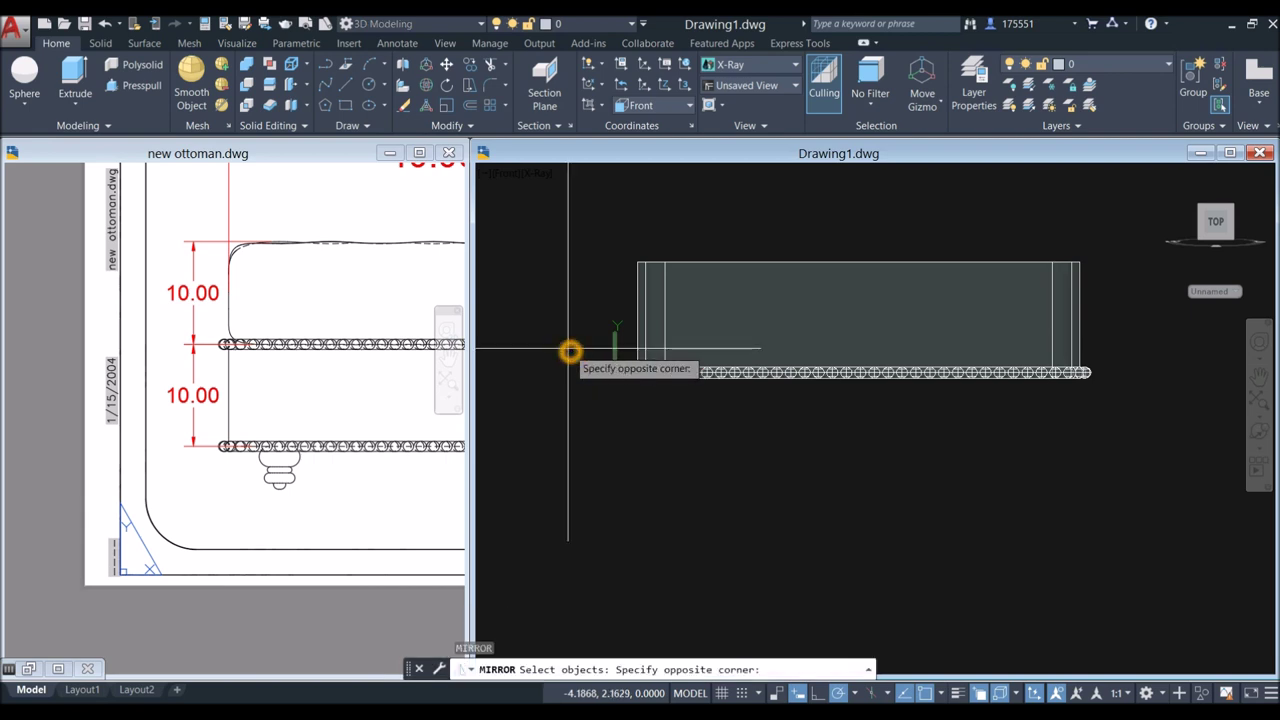
left_click(1150, 458)
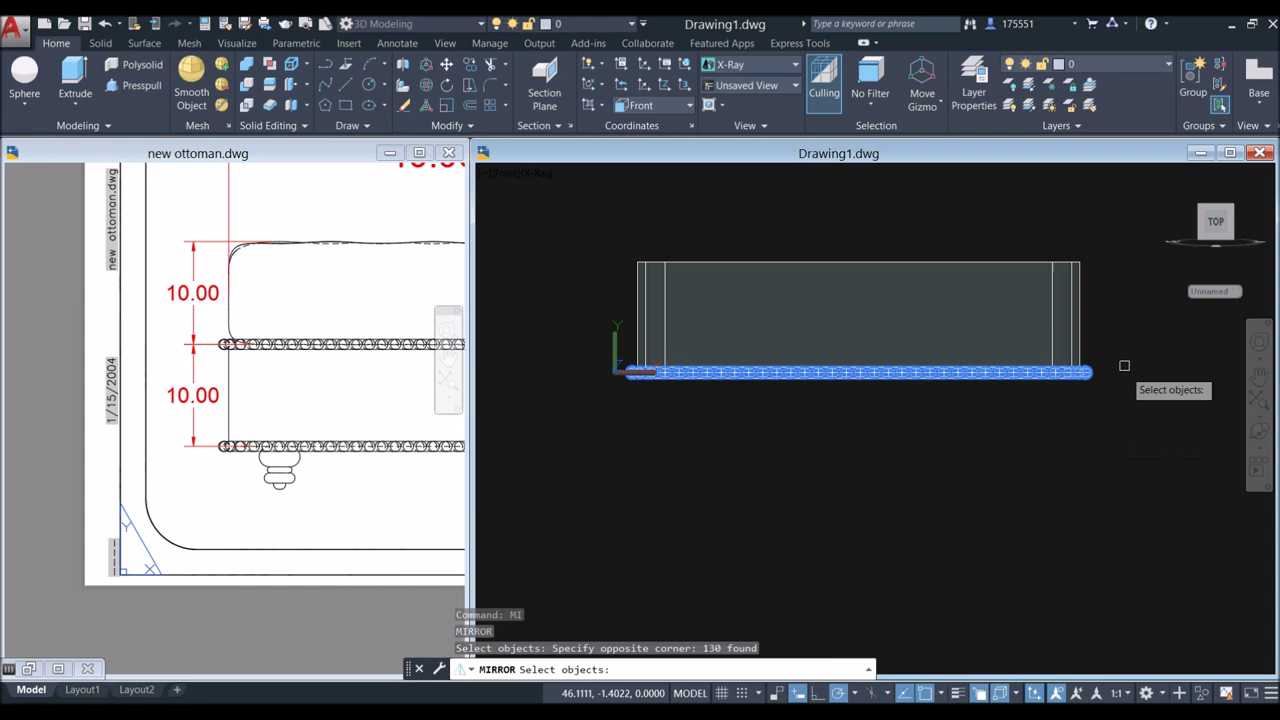
left_click(1107, 316)
right_click(1108, 316)
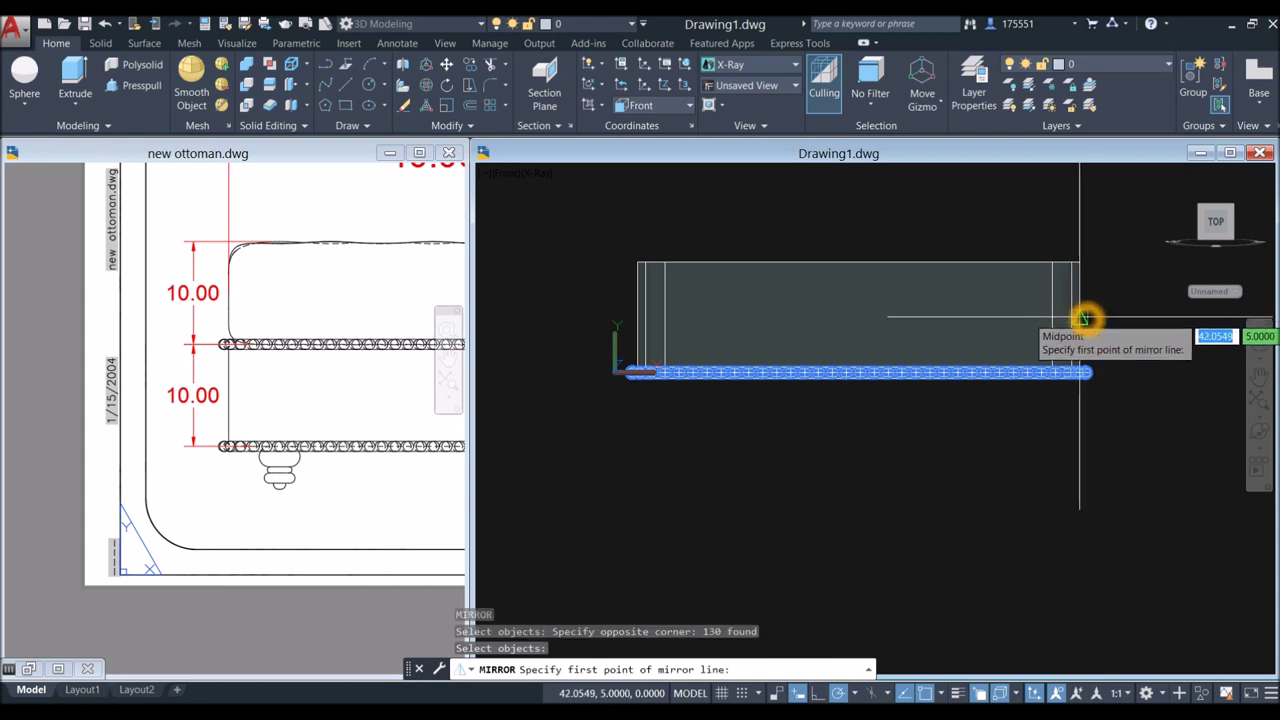
left_click(1084, 318)
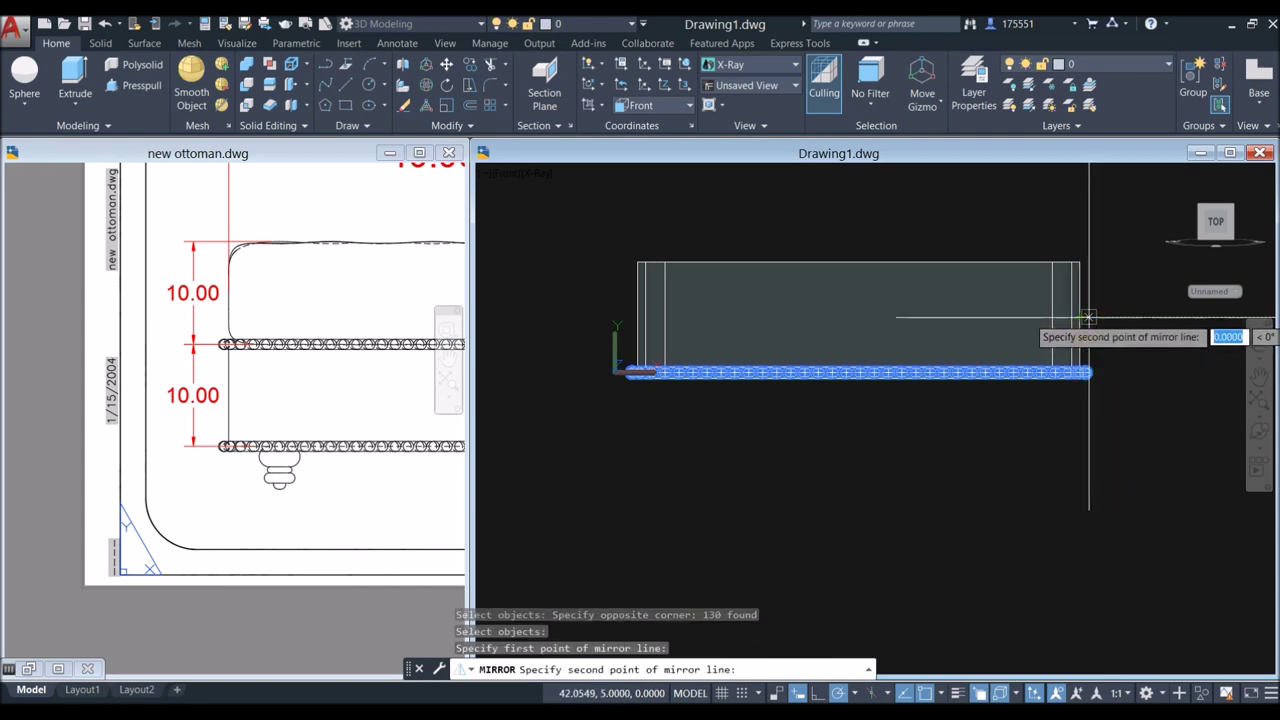
left_click(1175, 322)
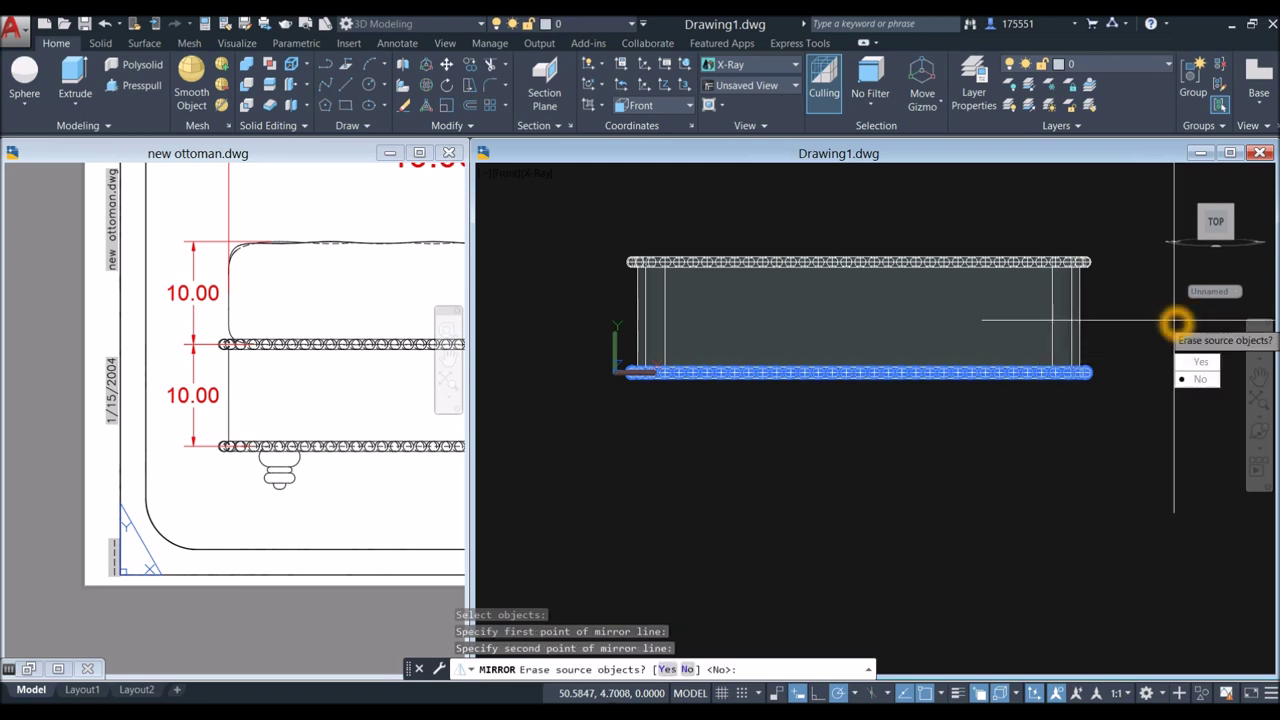
left_click(1202, 379)
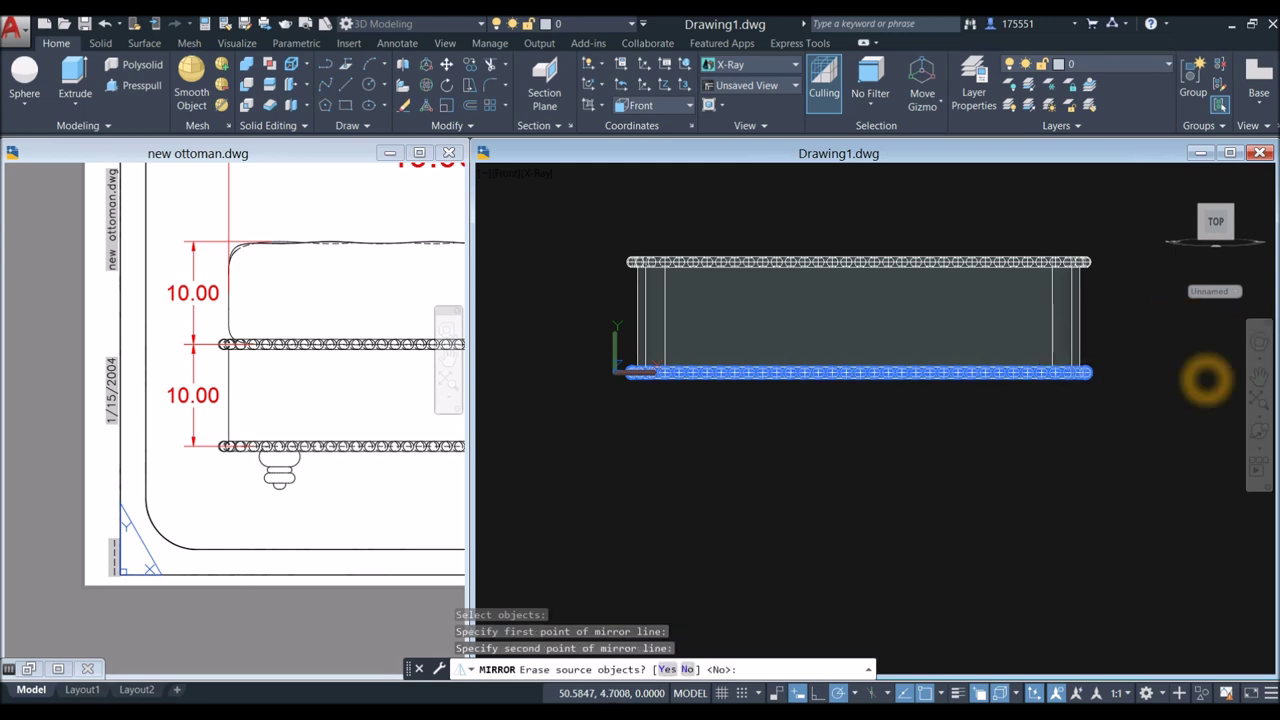
Step: Display the new drawing in the Realistic visual style from an angled 3D view showing the base and both trims
mouse_move(889, 286)
middle_mouse_down("shift")
mouse_move(910, 340)
mouse_move(917, 320)
middle_mouse_up("shift")
left_click(570, 173)
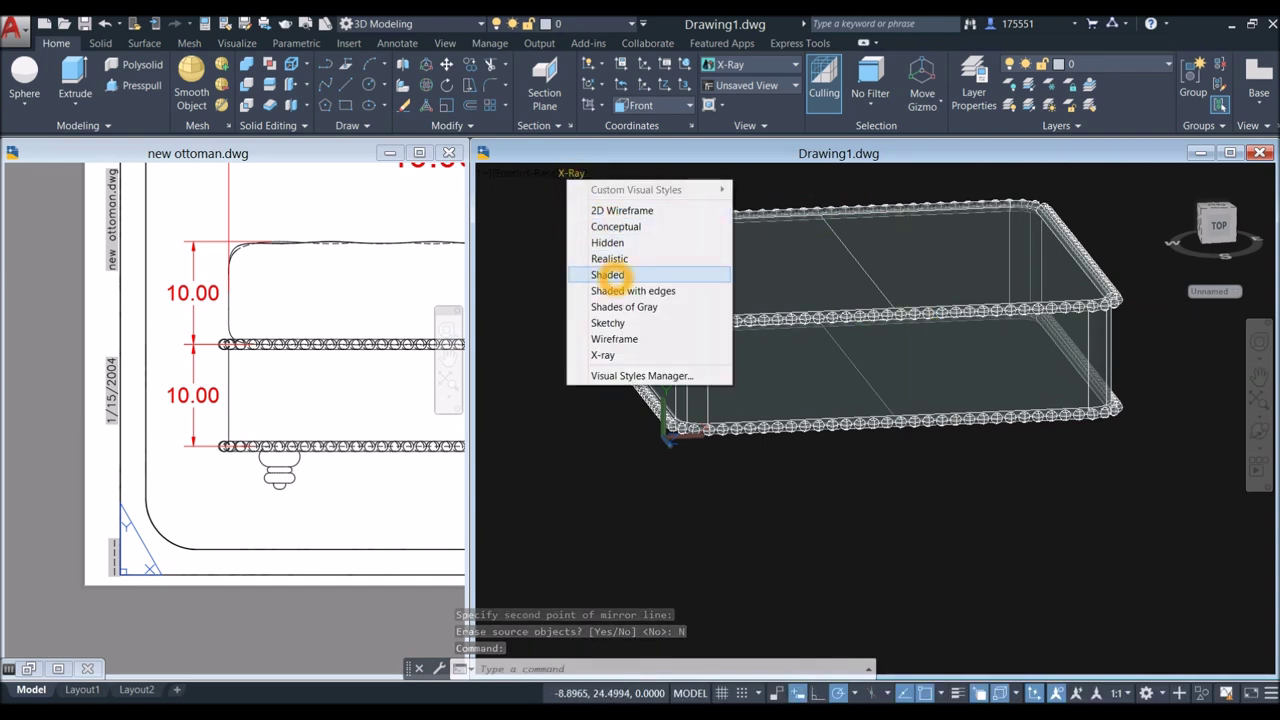
left_click(609, 258)
mouse_move(738, 274)
middle_mouse_down("shift")
mouse_move(763, 300)
mouse_move(745, 270)
mouse_move(760, 200)
mouse_move(790, 275)
mouse_move(692, 304)
middle_mouse_up("shift")
scroll(766, 278, "down", 1)
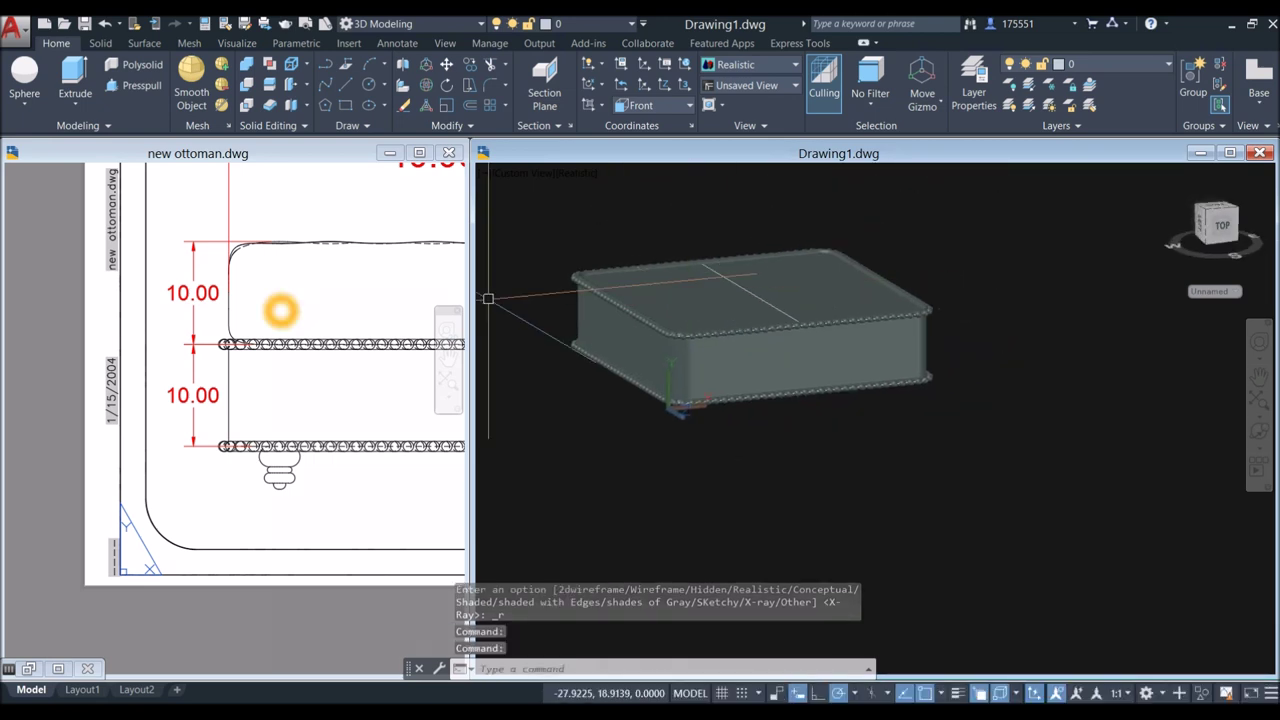
Step: Examine the rendered ottoman's upholstered cushion in the reference drawing
left_click(281, 311)
scroll(303, 294, "down", 4)
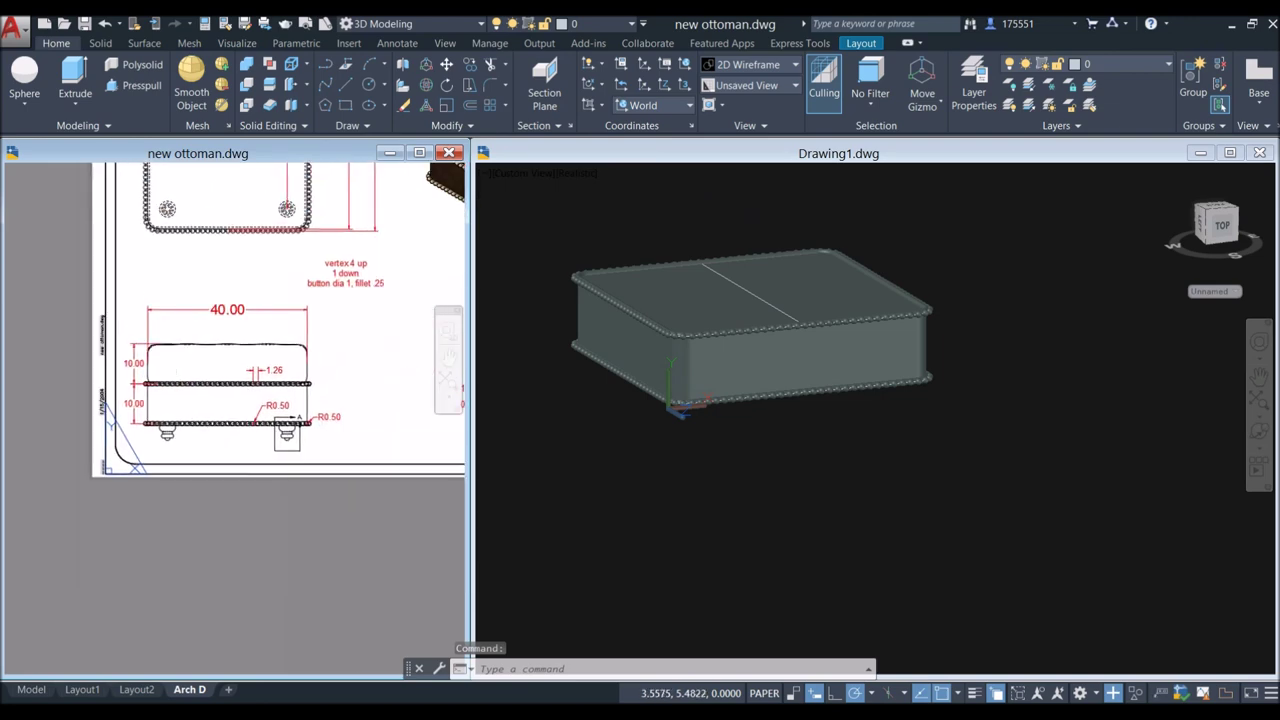
scroll(130, 430, "down", 3)
scroll(271, 336, "up", 4)
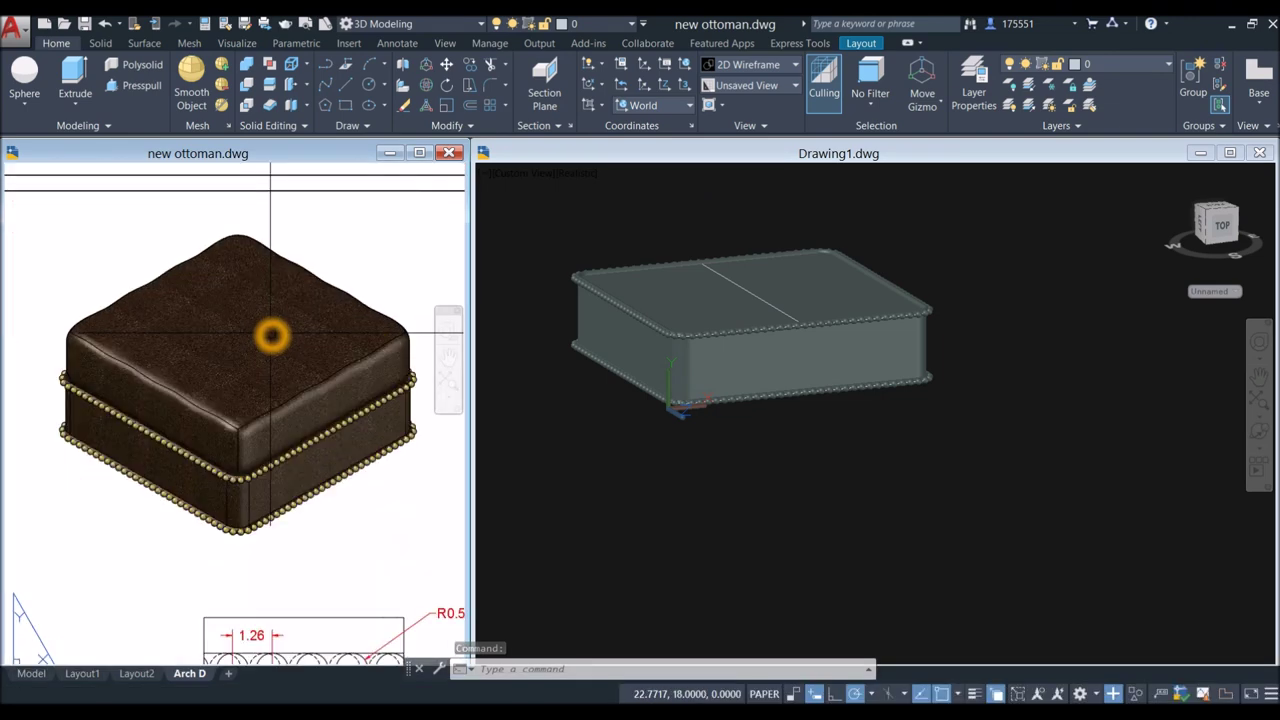
middle_click_drag(271, 336, 372, 316)
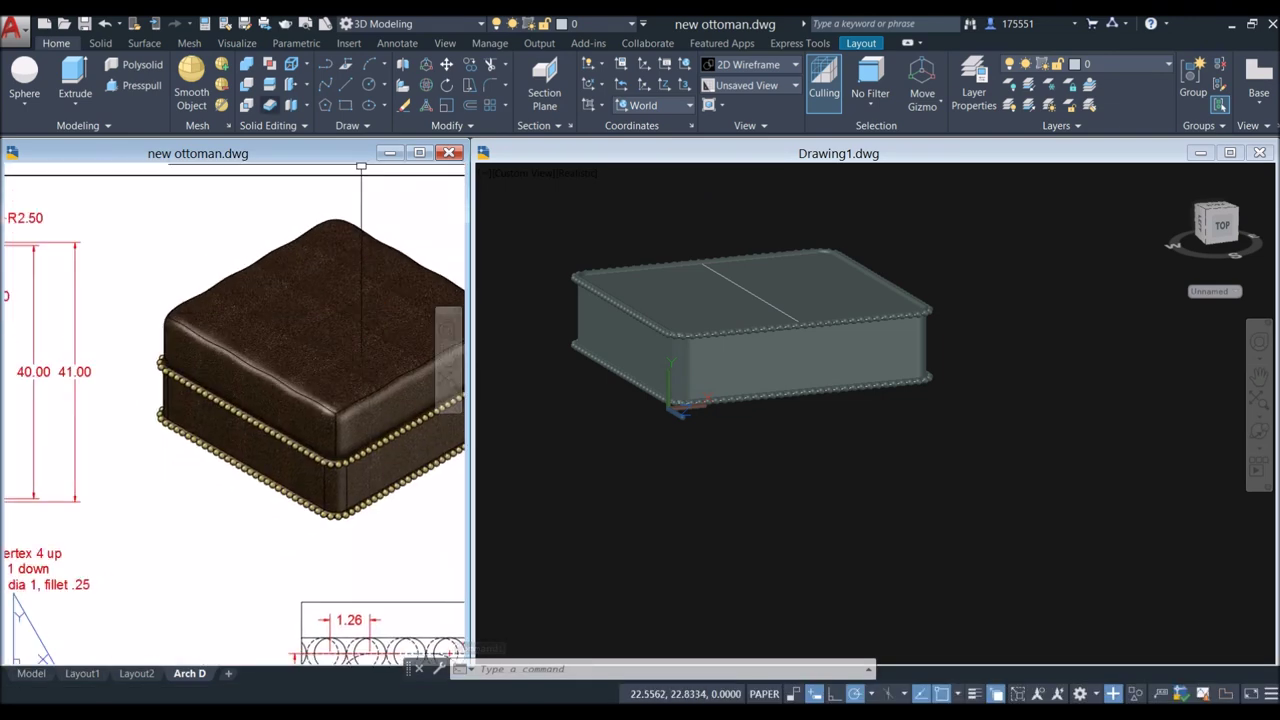
Step: Set the new drawing's mesh box primitive to tessellation divisions of 8 in length, 8 in width and 4 in height
left_click(190, 43)
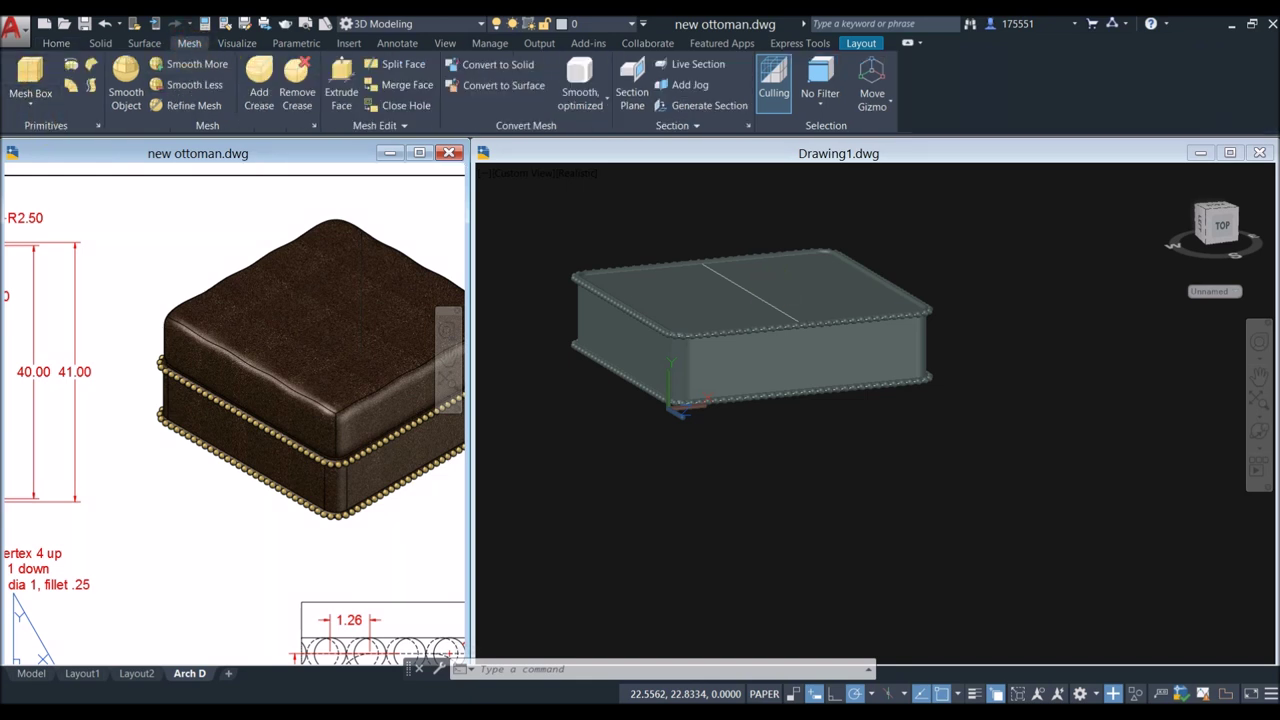
left_click(564, 204)
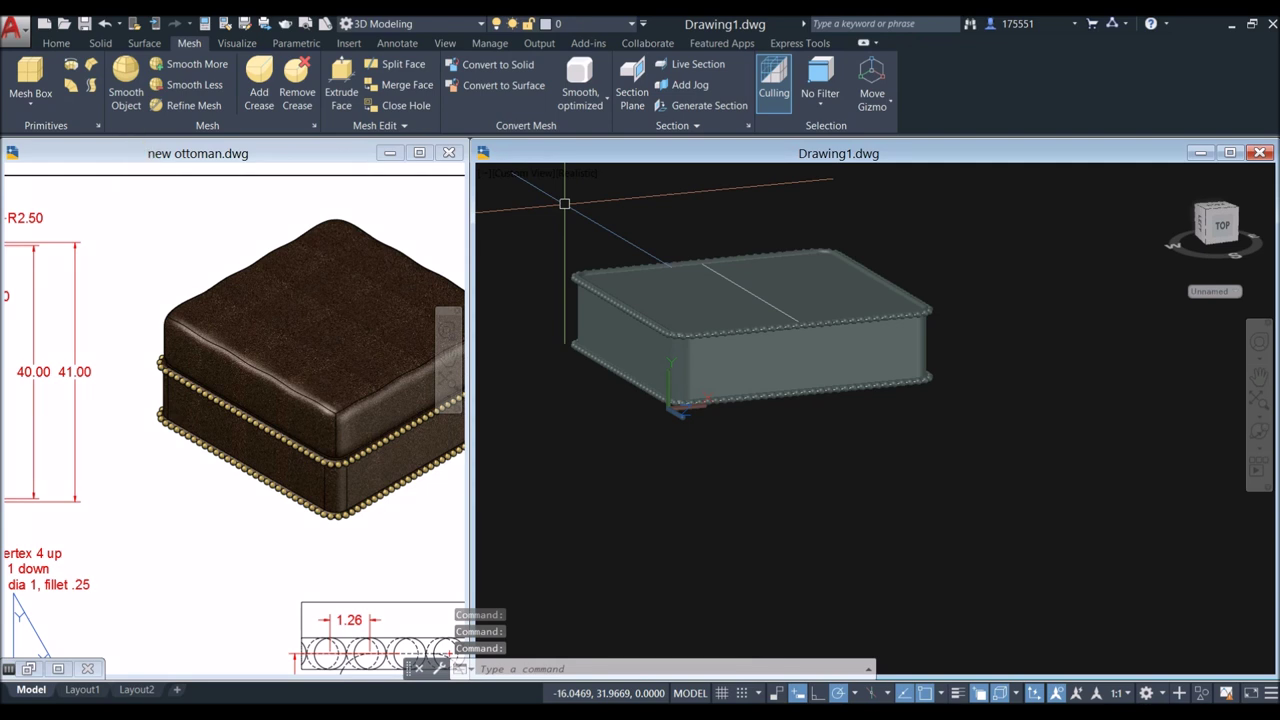
left_click(98, 125)
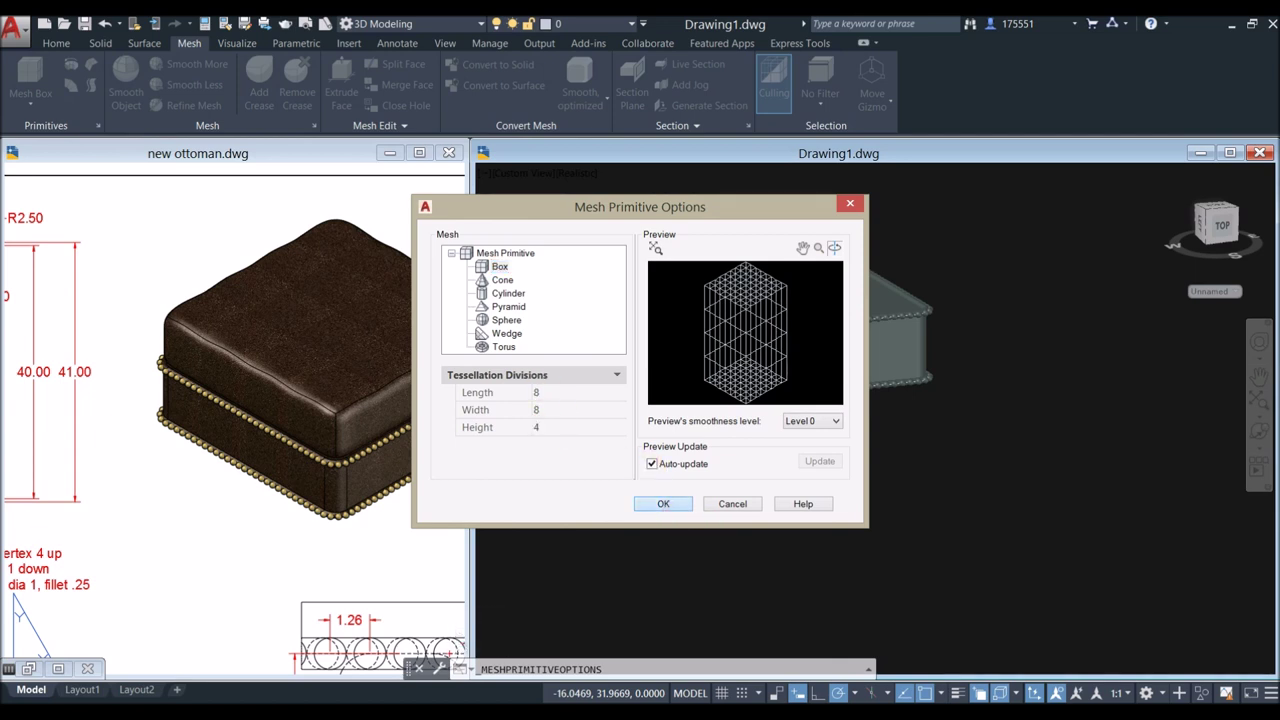
left_click(663, 503)
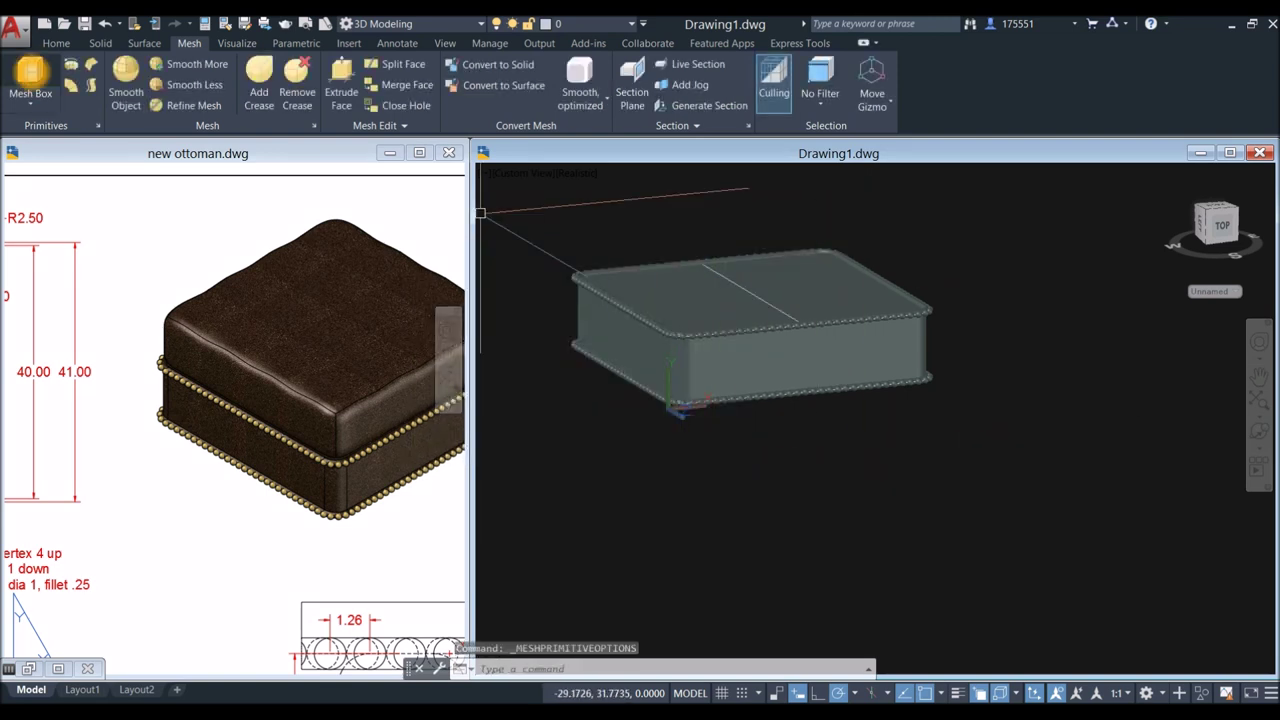
left_click(30, 76)
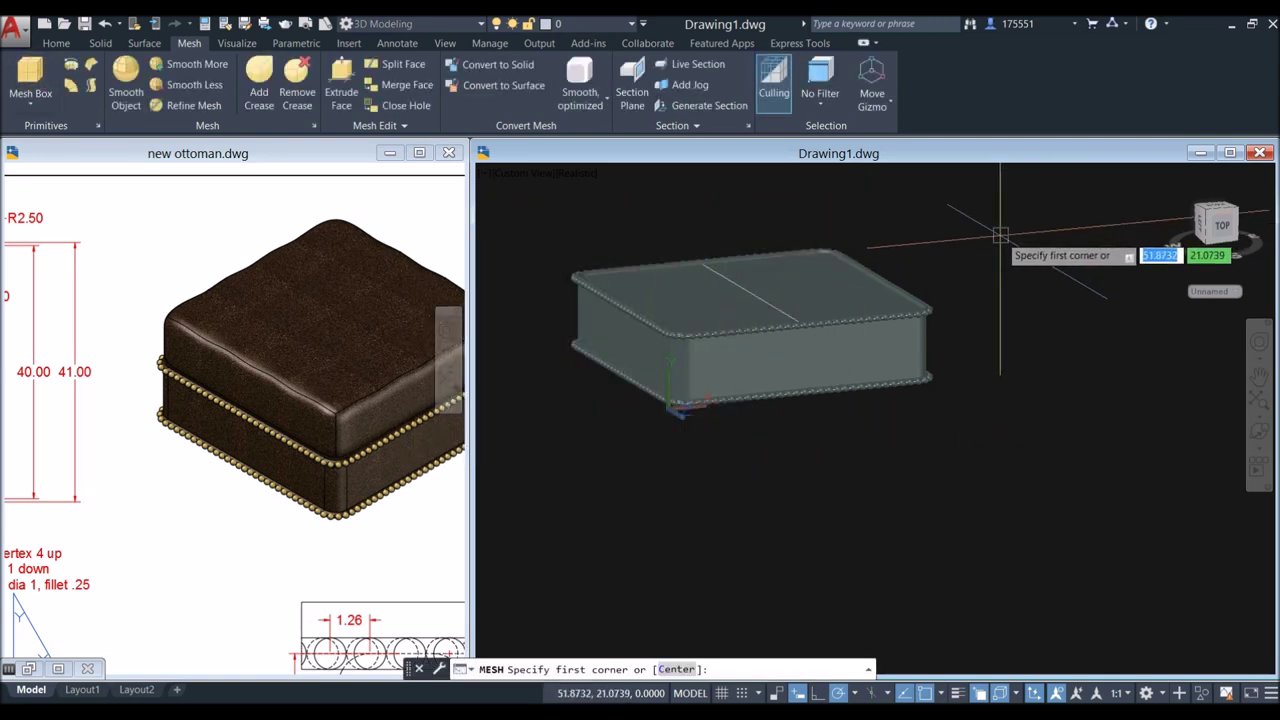
scroll(983, 260, "down", 2)
middle_click_drag(983, 260, 800, 290)
scroll(786, 296, "down", 3)
left_click(786, 294)
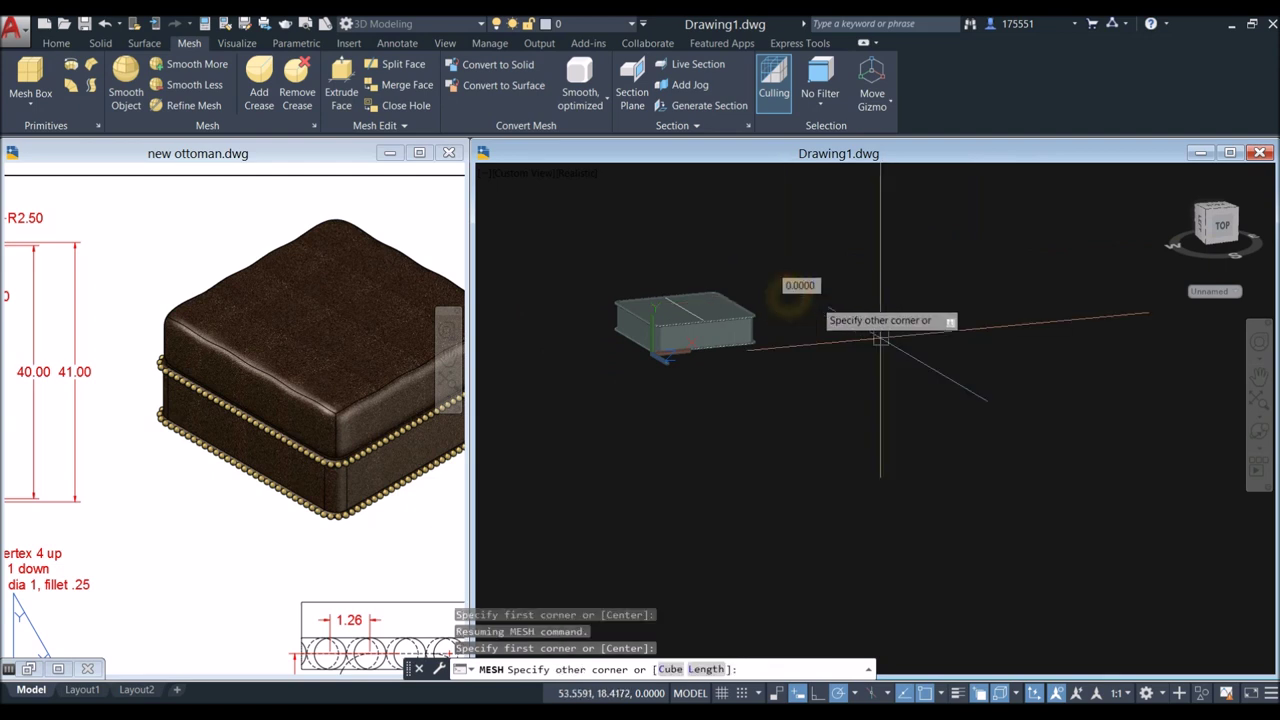
key("Escape")
Step: Reorient the UCS at the base's lower corner so its Z axis points vertically upward
scroll(660, 367, "up", 6)
middle_click_drag(662, 369, 757, 390)
scroll(745, 377, "up", 2)
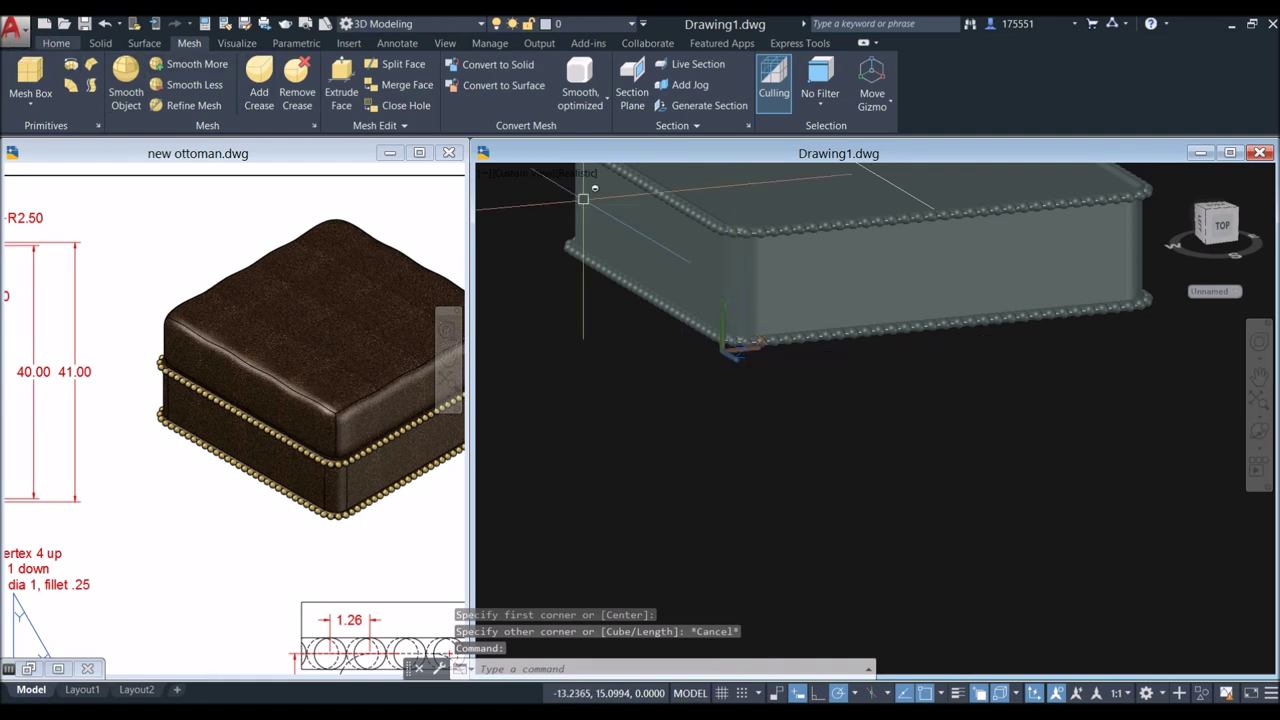
left_click(56, 43)
left_click(665, 86)
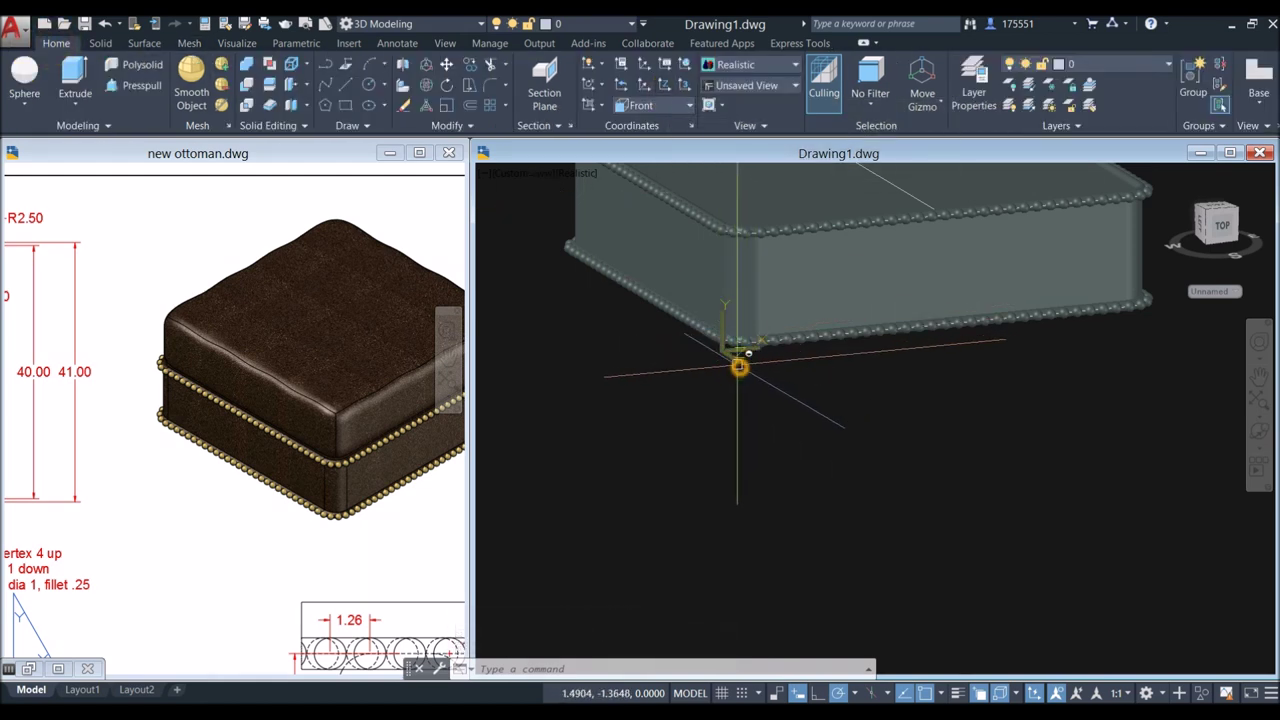
scroll(740, 366, "up", 2)
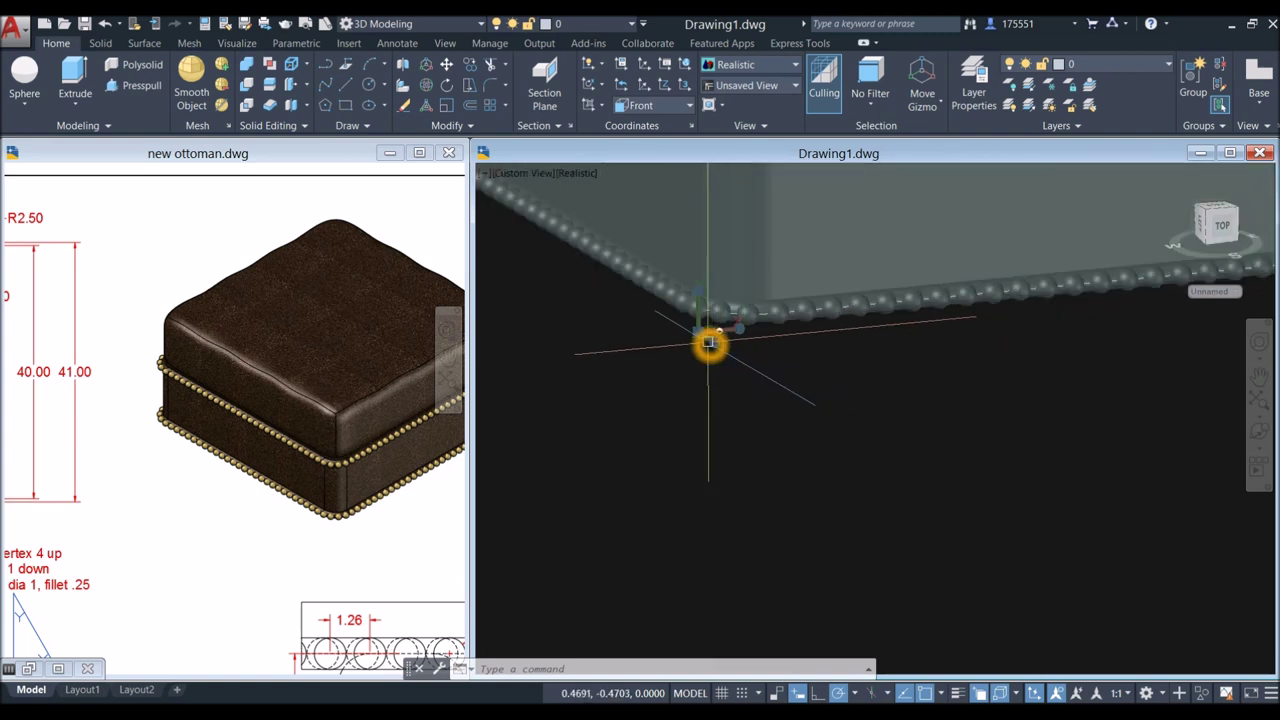
mouse_move(715, 343)
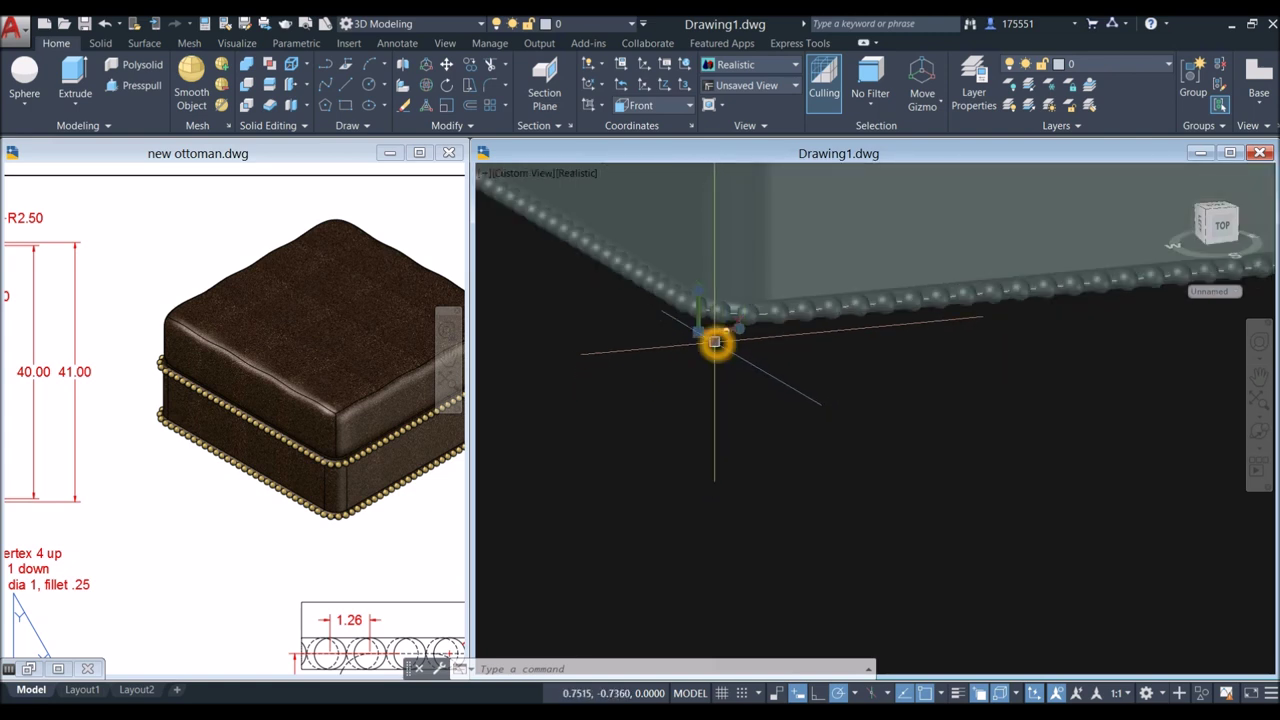
left_click(714, 341)
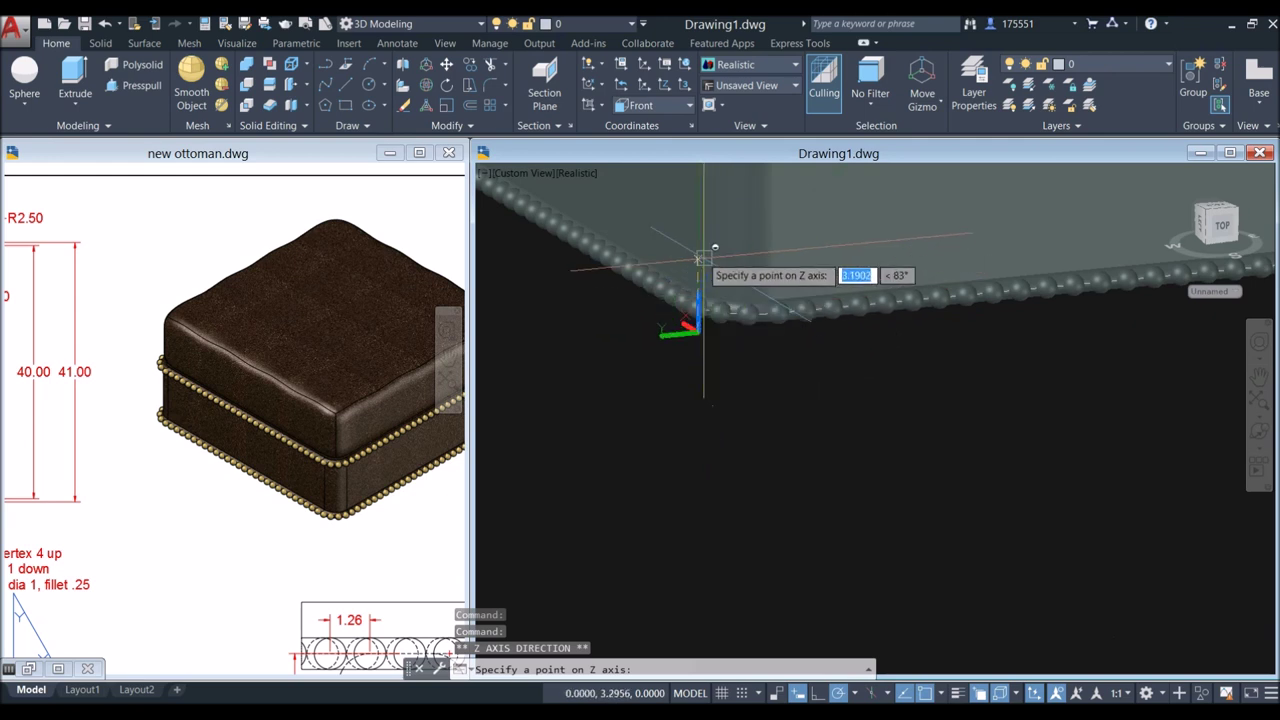
scroll(700, 206, "down", 5)
middle_click_drag(700, 206, 724, 377)
scroll(724, 377, "down", 1)
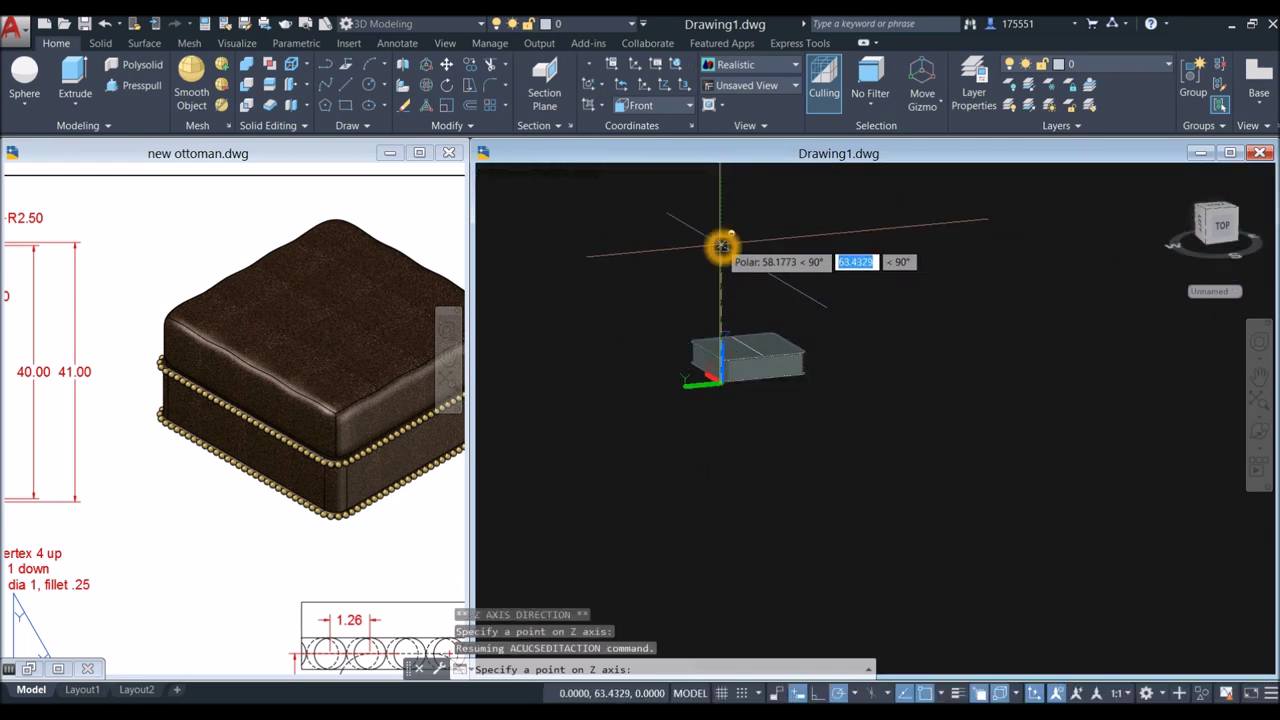
left_click(720, 234)
left_click(887, 237)
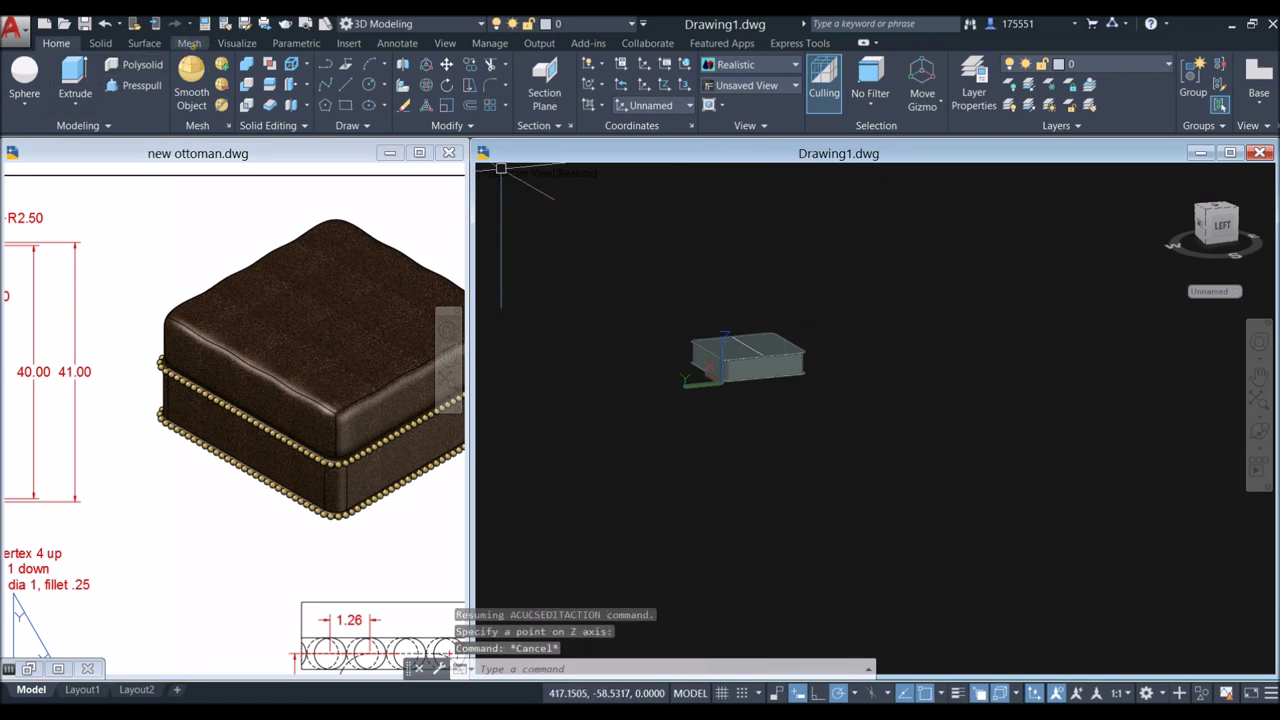
Step: Create a mesh box measuring 40 by 40 with a height of 10 beside the base
left_click(189, 43)
left_click(30, 75)
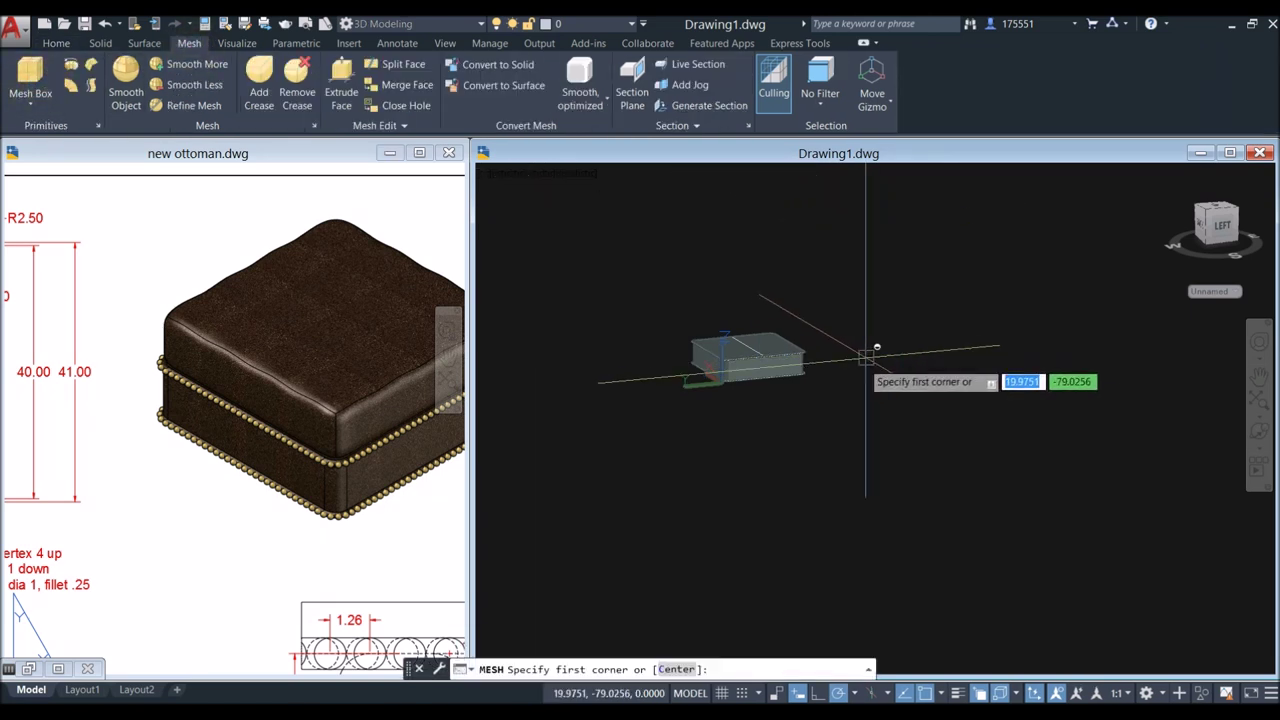
left_click(875, 397)
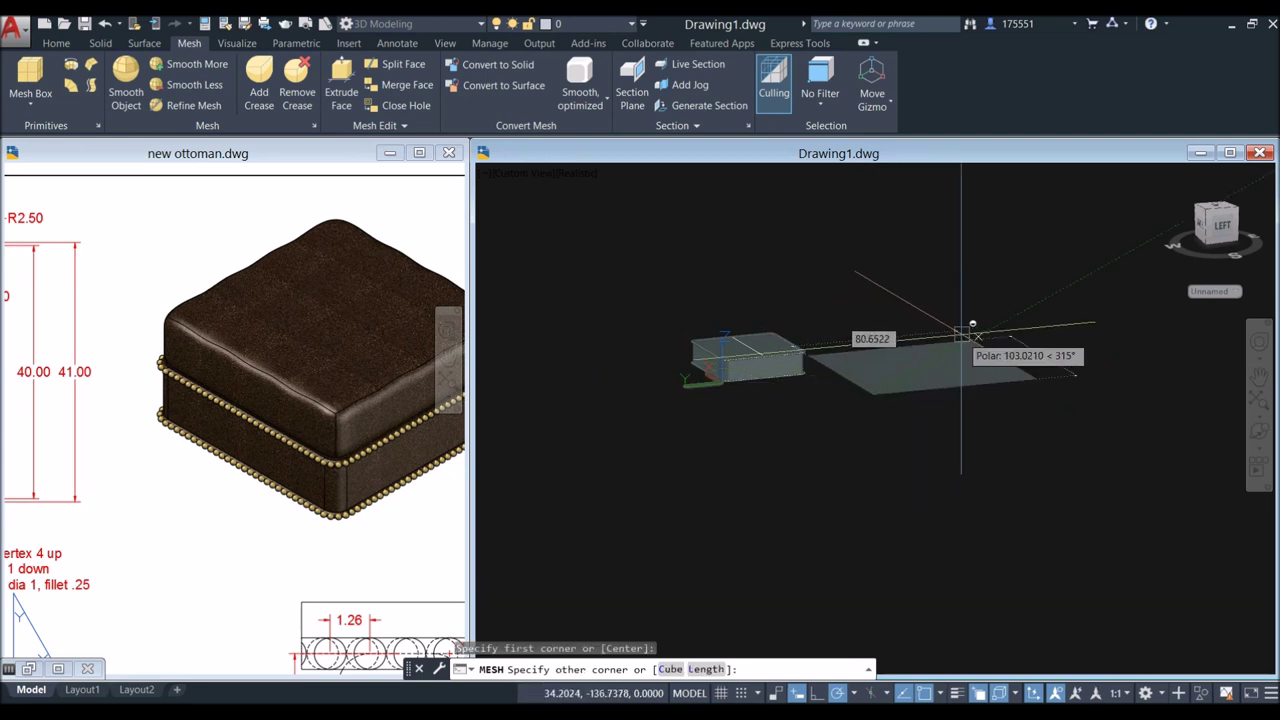
scroll(945, 323, "down", 2)
scroll(936, 320, "up", 5)
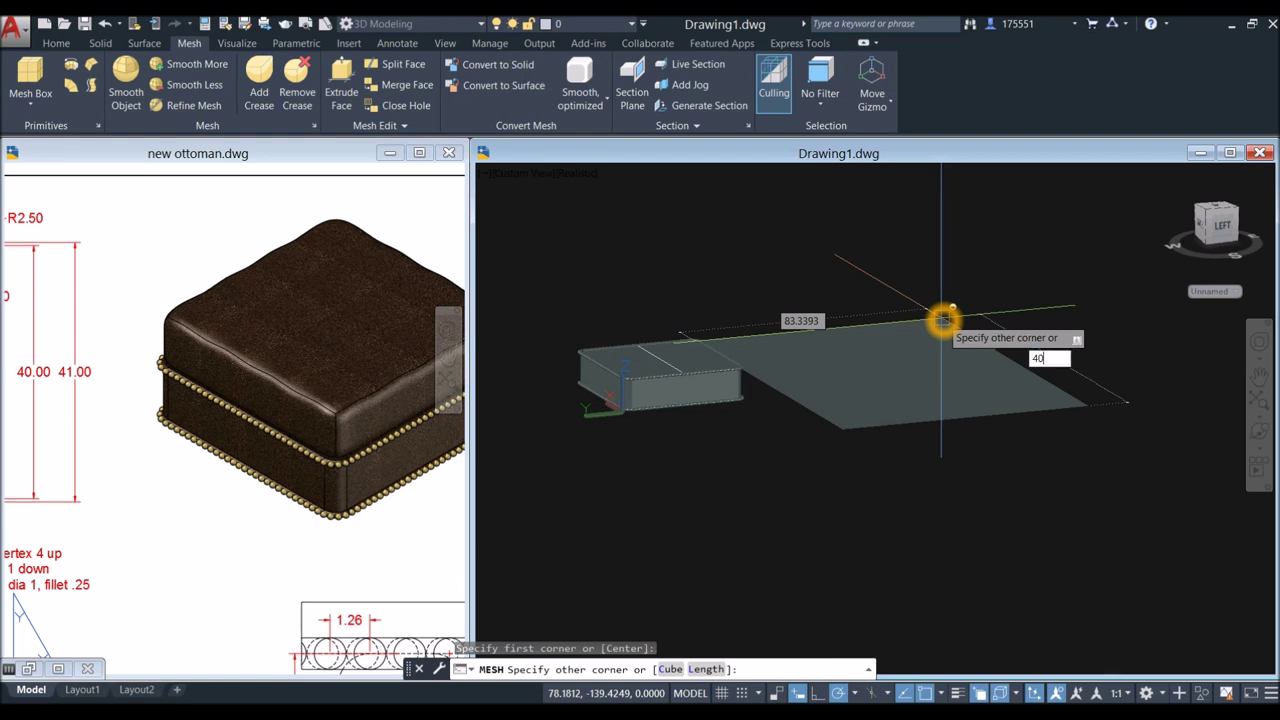
key("Tab")
type("40")
key("Return")
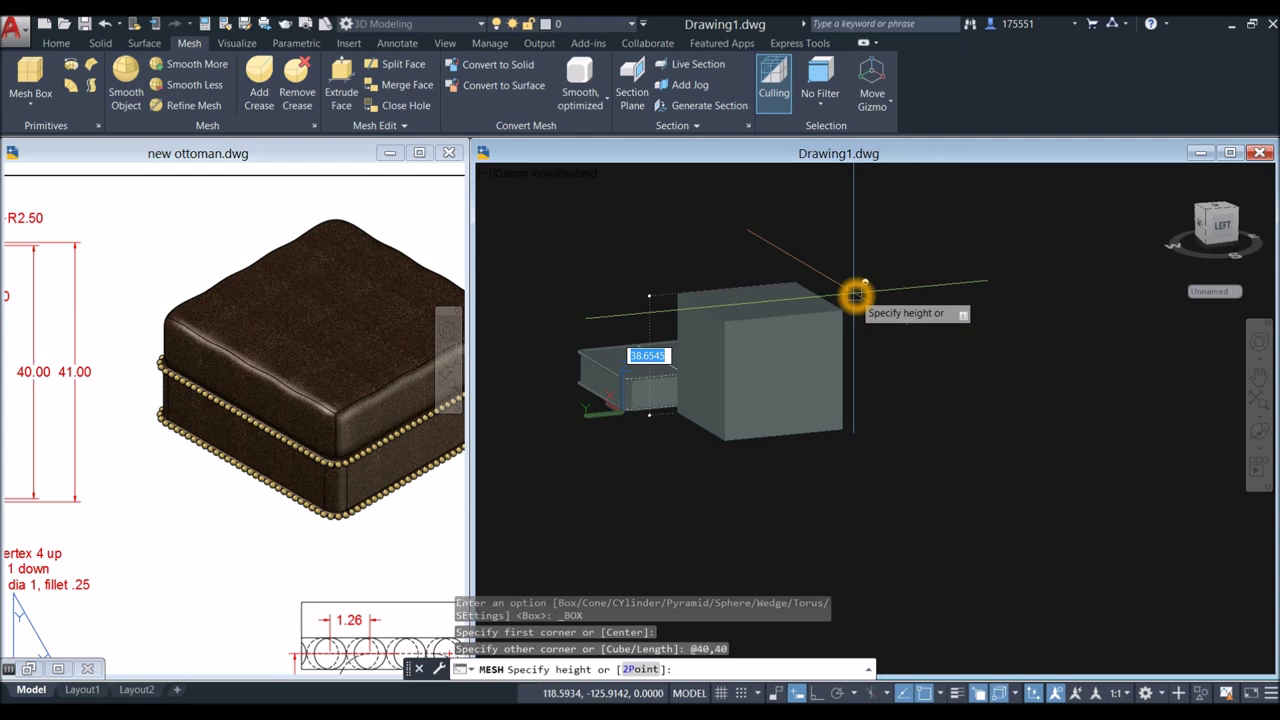
type("10")
key("Return")
Step: Move the mesh box farther away from the ottoman base into open space
middle_click_drag(857, 294, 829, 360, "shift")
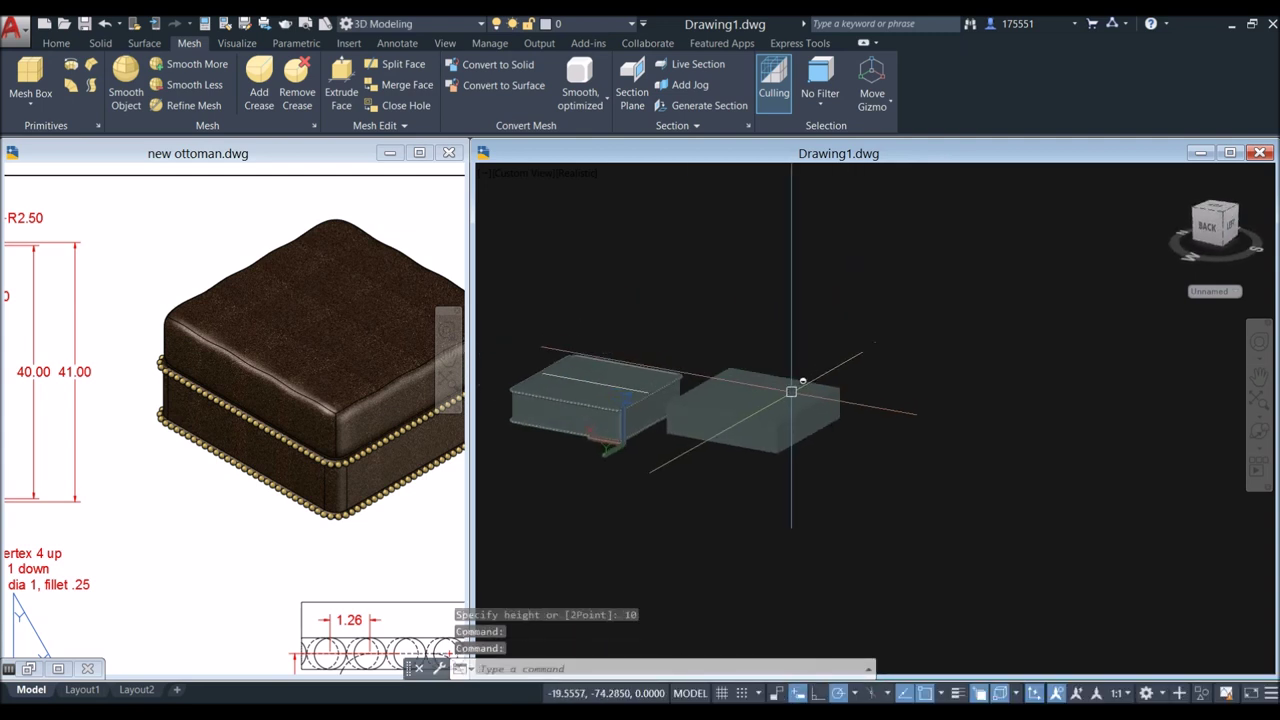
left_click(797, 385)
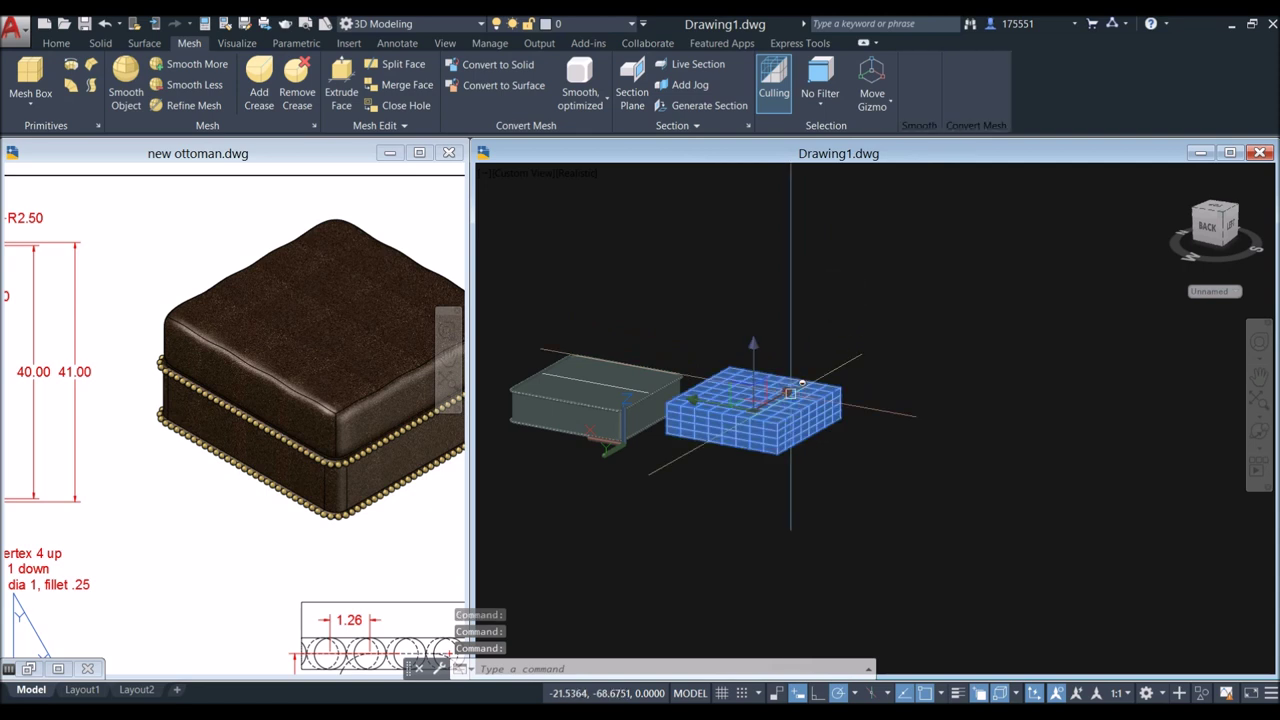
right_click(830, 297)
left_click(869, 441)
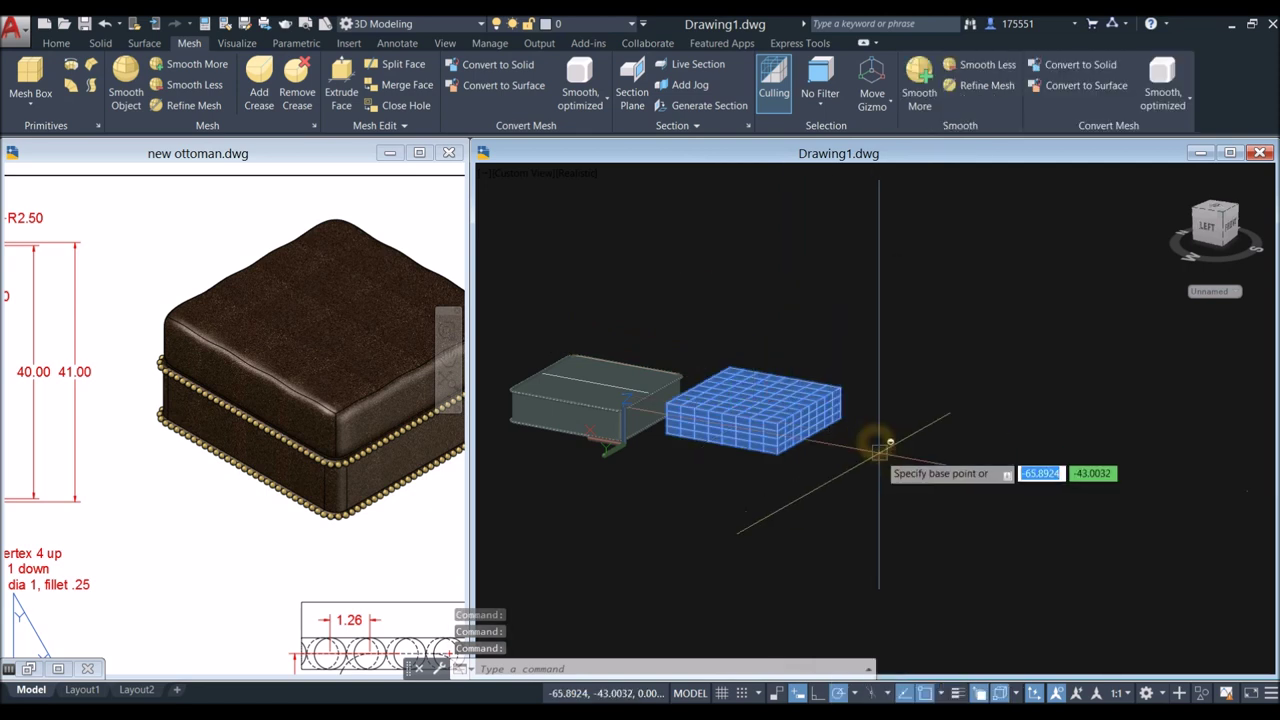
left_click(878, 447)
left_click(1005, 473)
Step: Display the new drawing in the 2D Wireframe visual style with the mesh box's divisions seen close up from below
middle_click_drag(989, 423, 987, 315, "shift")
left_click(576, 173)
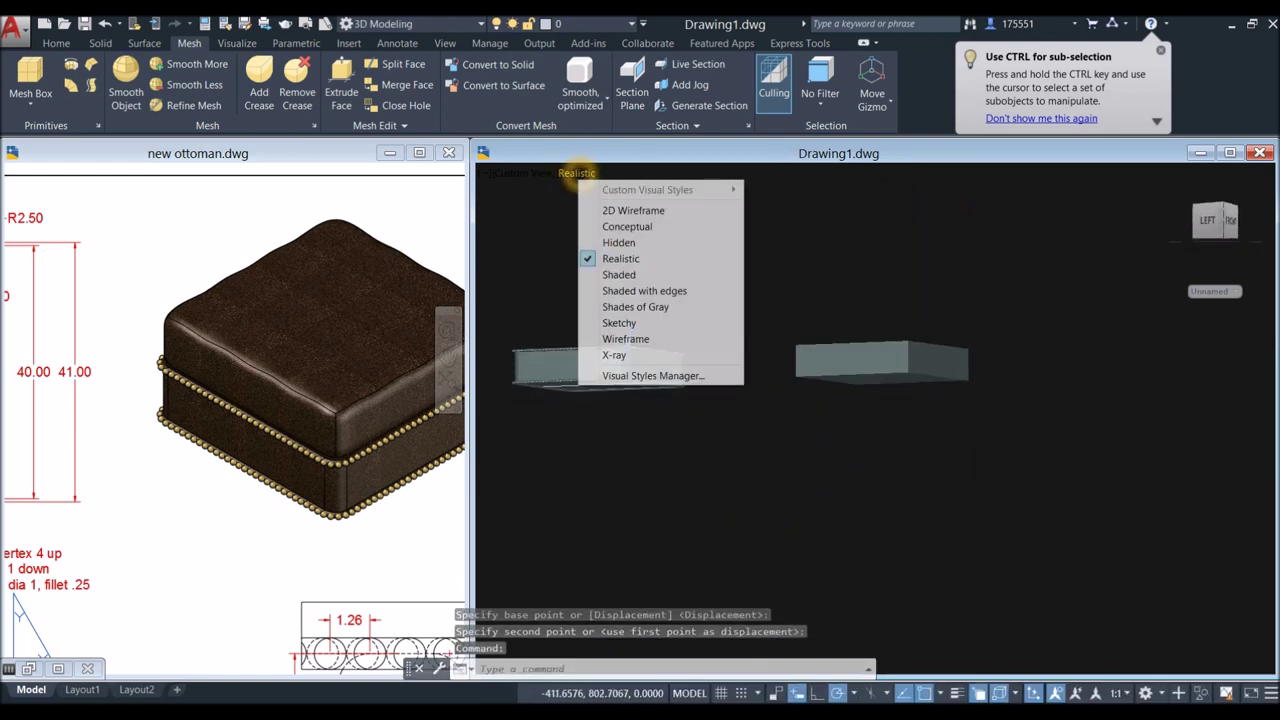
left_click(622, 206)
mouse_move(818, 293)
middle_mouse_down("shift")
mouse_move(818, 375)
mouse_move(831, 274)
middle_mouse_up("shift")
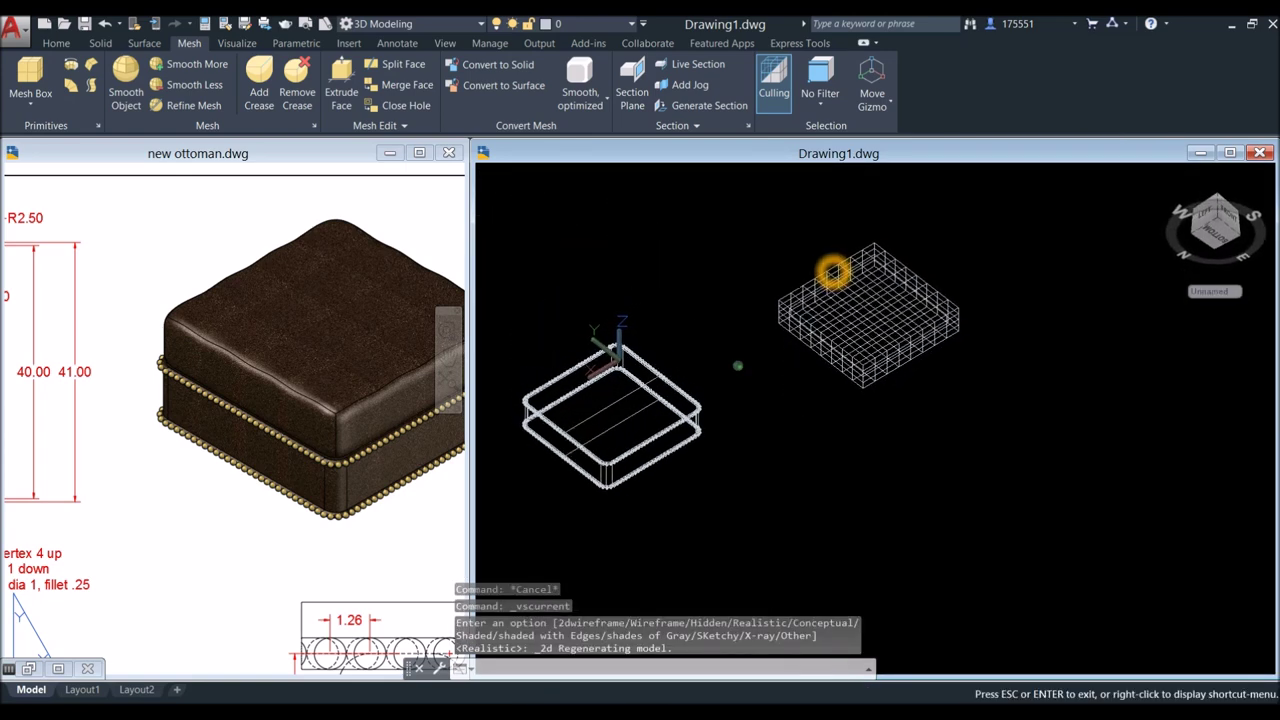
scroll(803, 317, "up", 5)
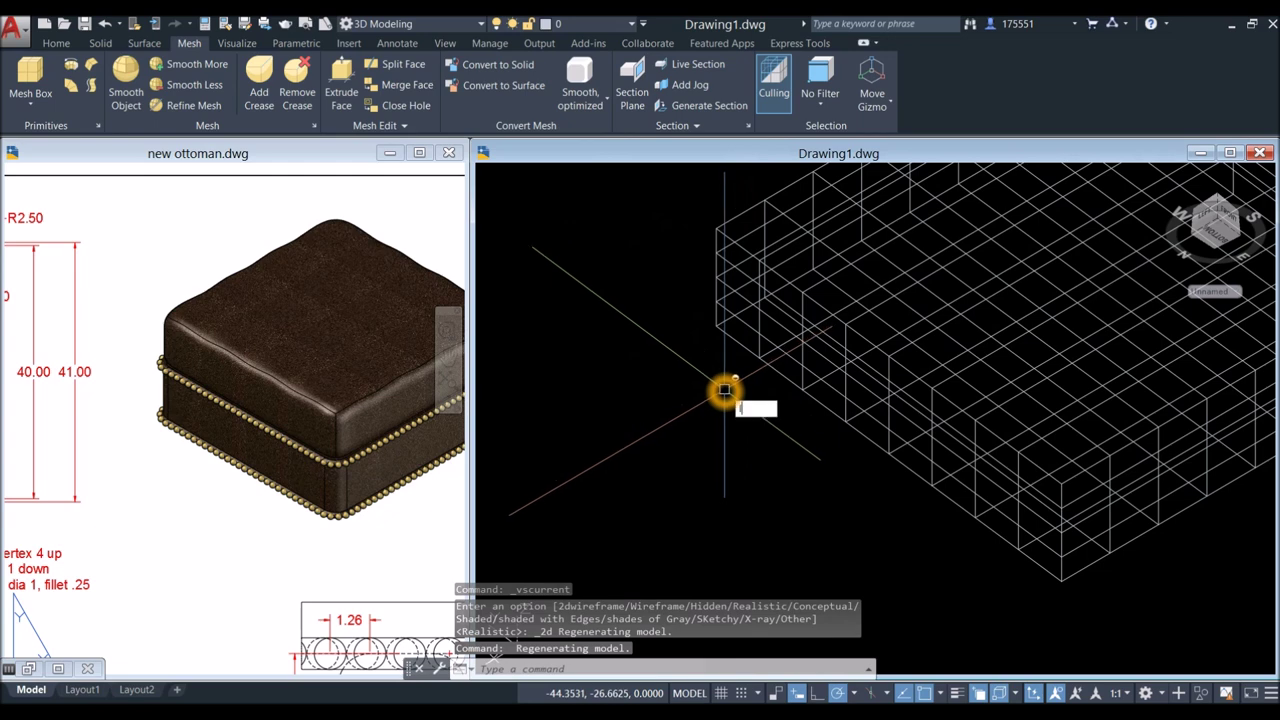
key("Return")
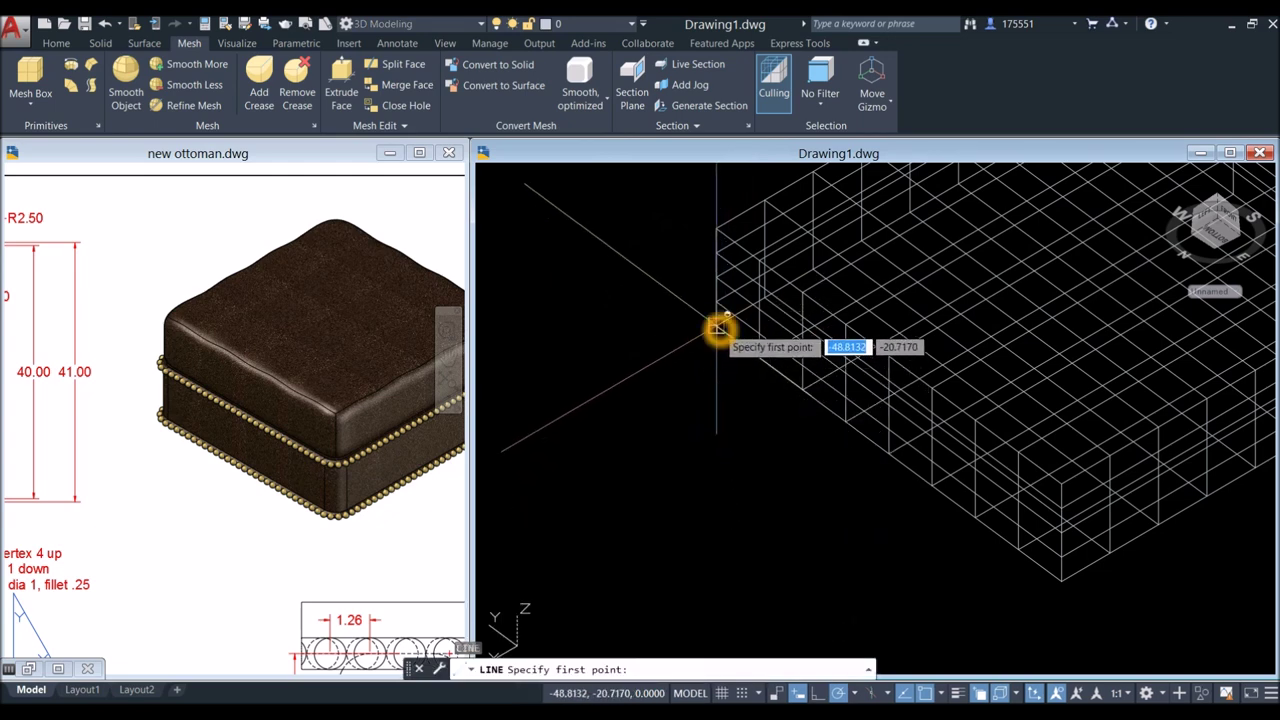
scroll(800, 362, "down", 5)
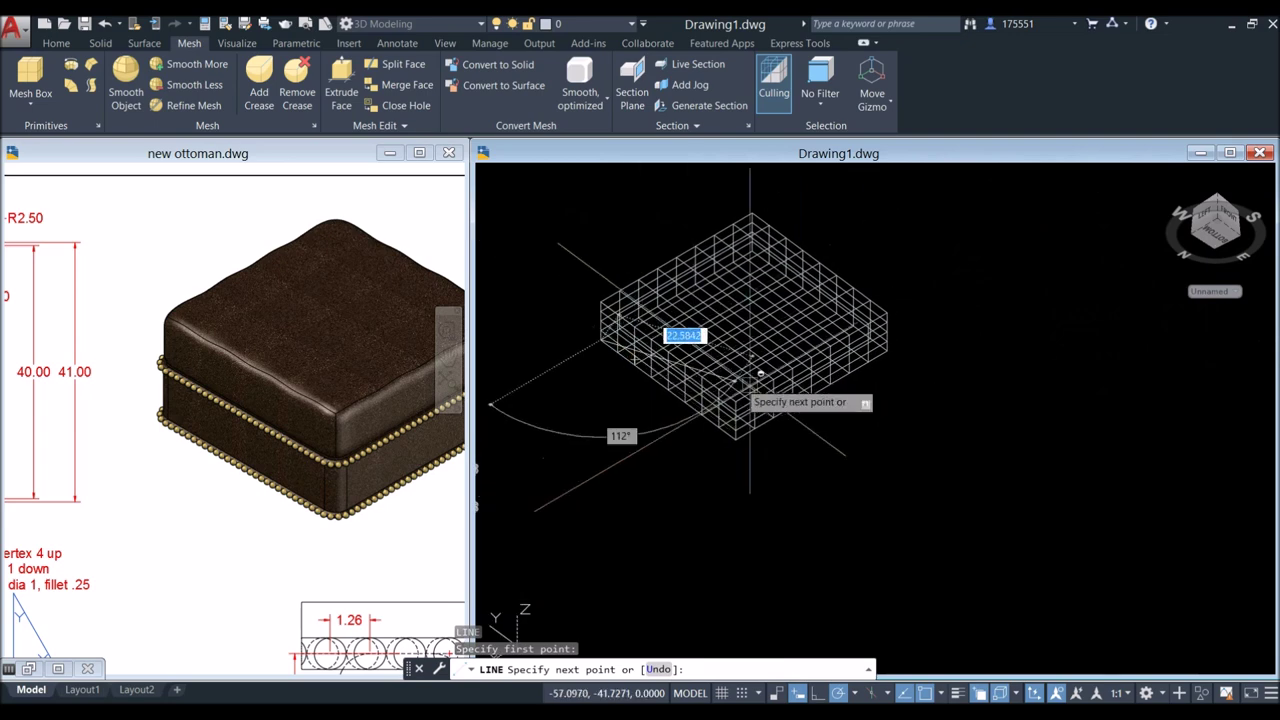
middle_click_drag(848, 391, 831, 543, "shift")
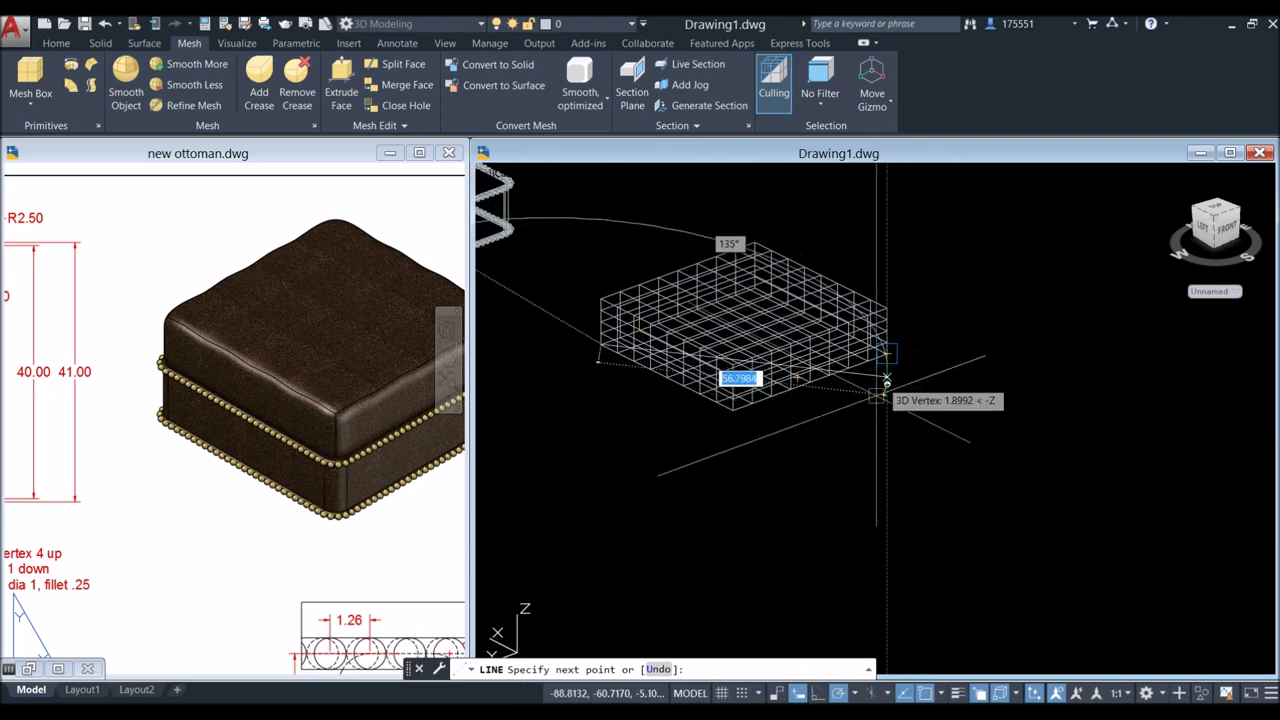
key("Escape")
Step: Display the drawing in the Shaded with edges visual style with the mesh box seen from above
middle_click_drag(893, 368, 910, 400, "shift")
left_click(589, 173)
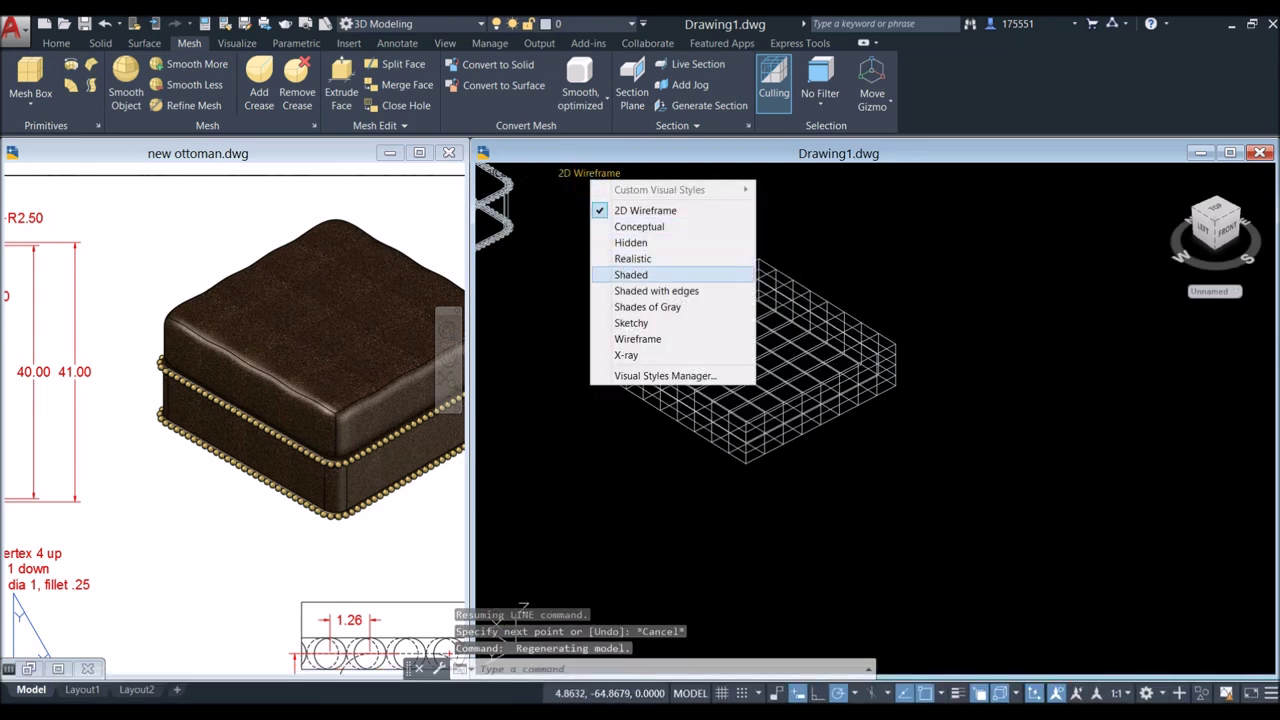
left_click(656, 290)
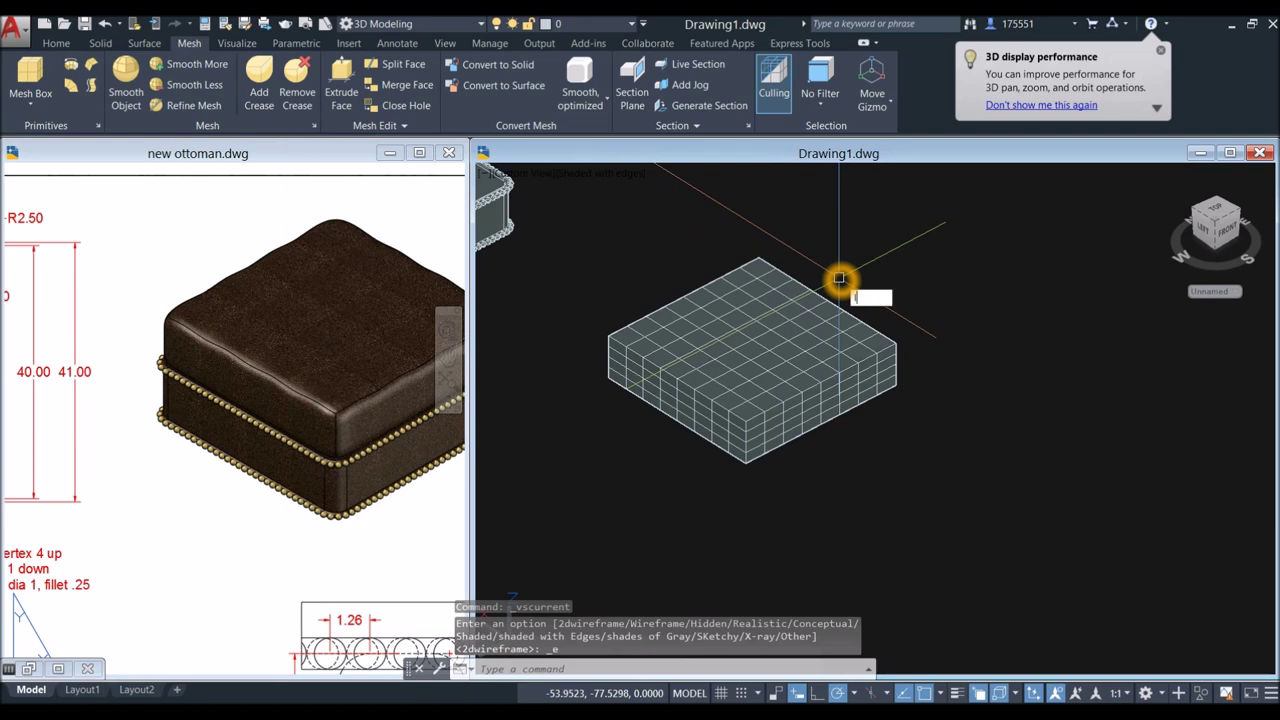
Step: Draw a diagonal line across the underside of the mesh box between two opposite bottom corners
key("Return")
middle_click_drag(886, 390, 655, 298, "shift")
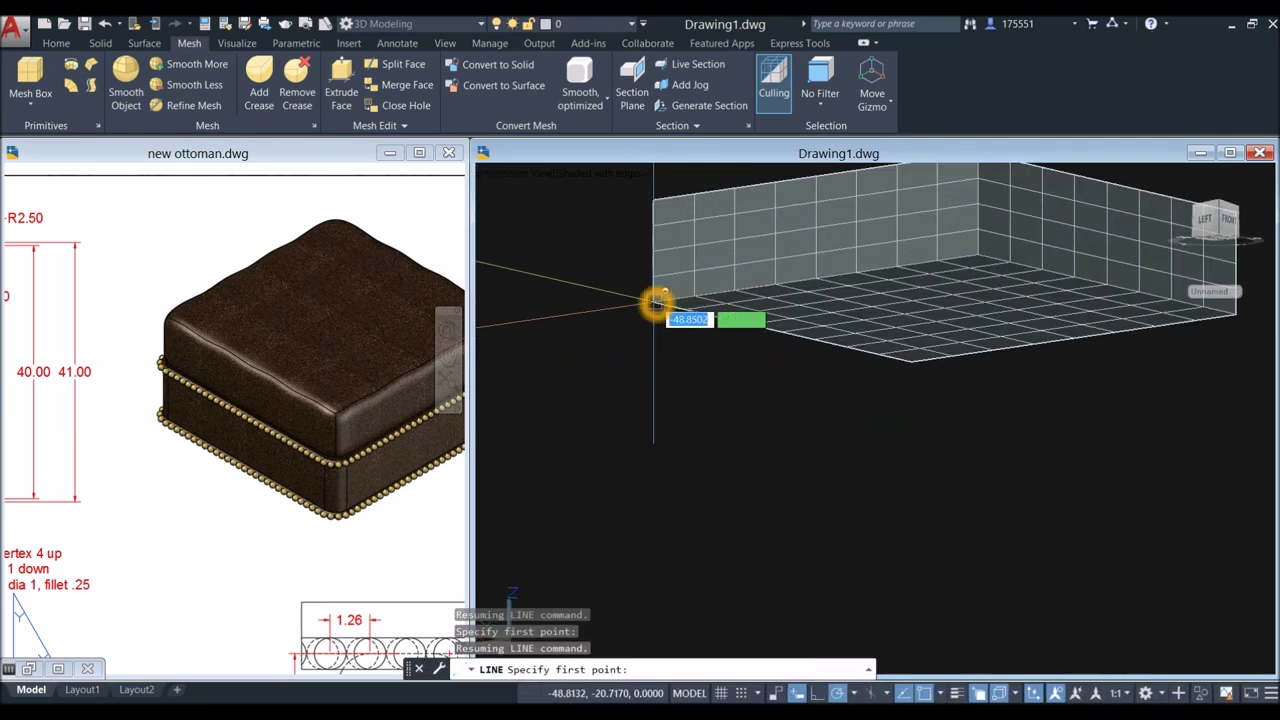
left_click(655, 302)
middle_click_drag(829, 366, 886, 348, "shift")
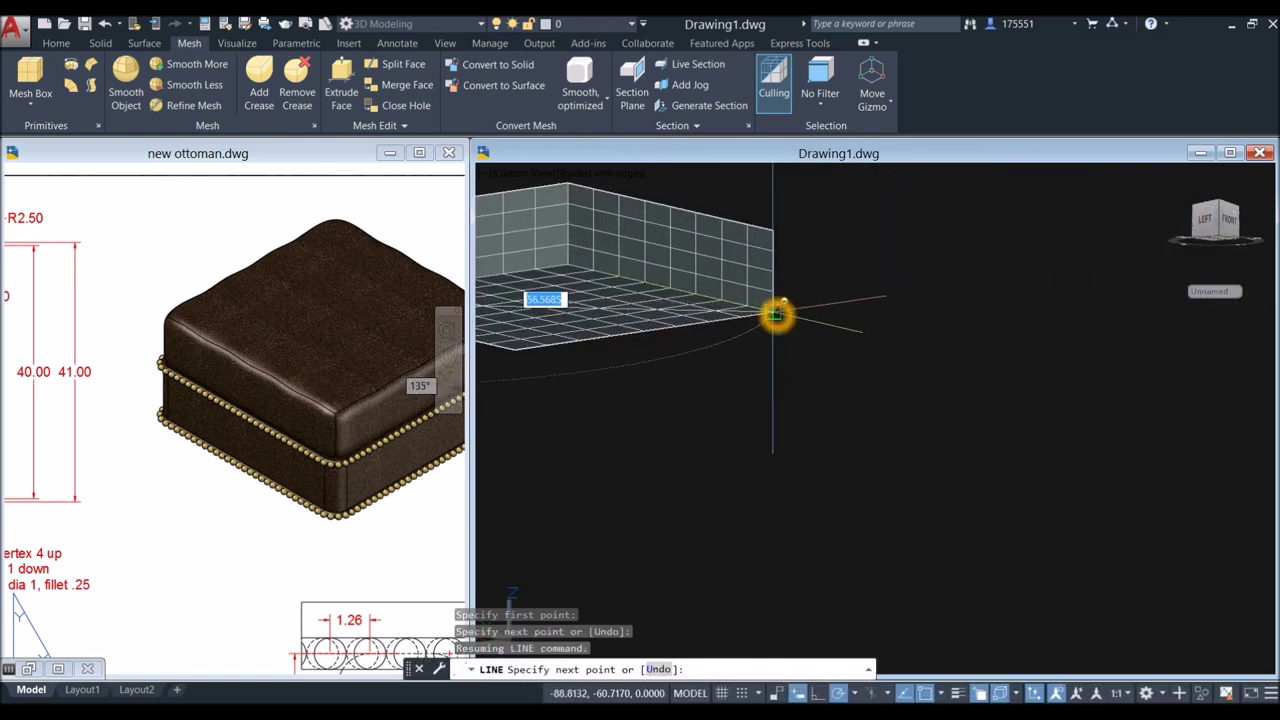
left_click(776, 316)
right_click(857, 277)
left_click(893, 281)
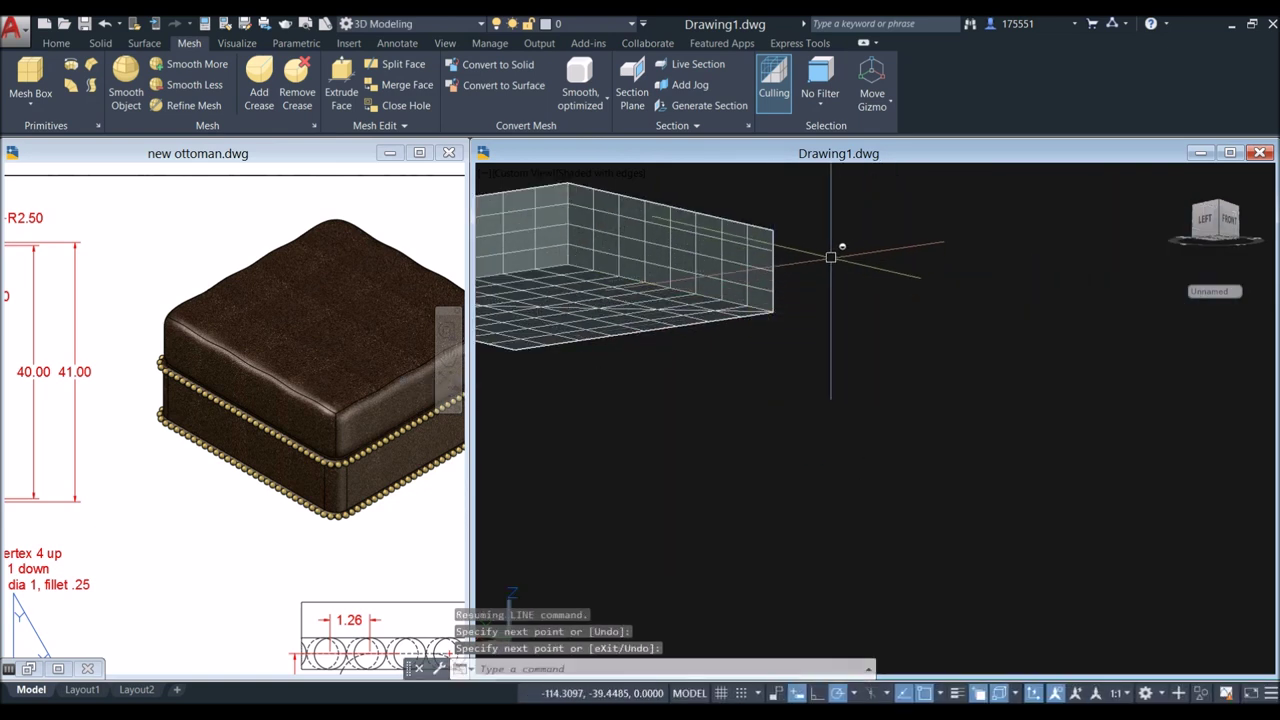
scroll(828, 266, "down", 5)
middle_click_drag(840, 251, 862, 278, "shift")
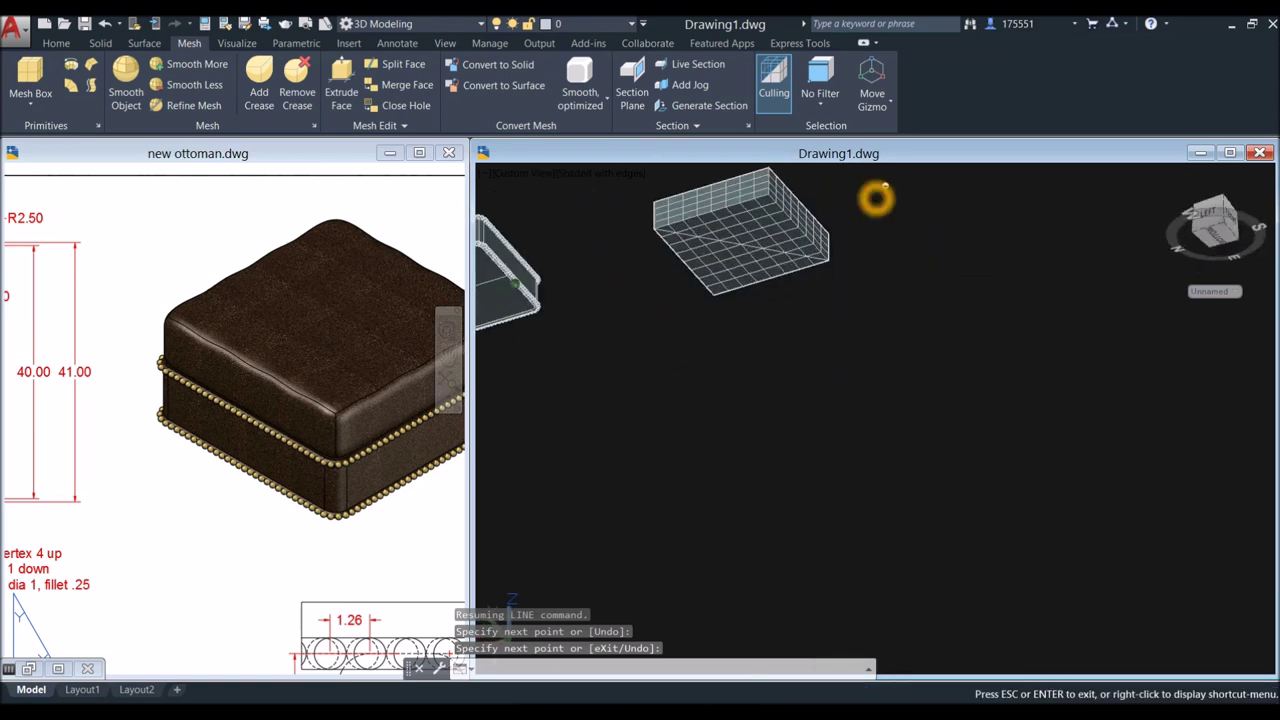
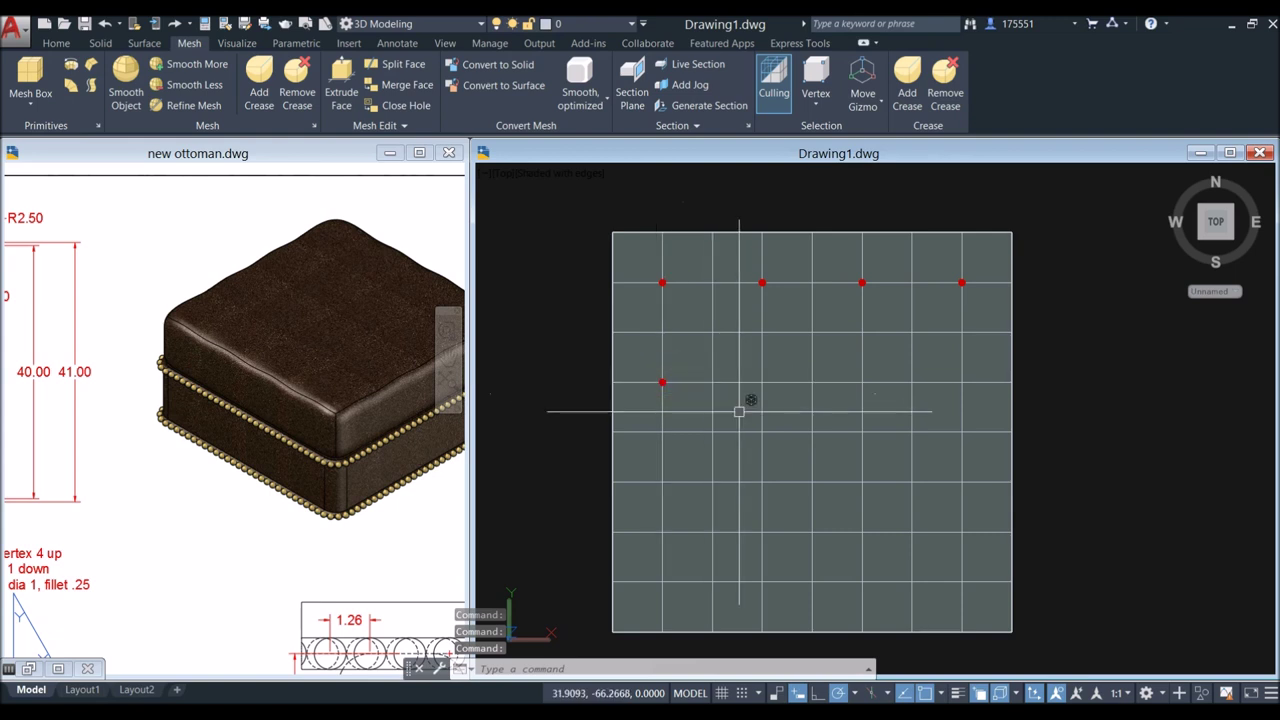
Step: Complete the selection of alternate vertices in a 4 by 4 pattern on the mesh's top face and move them 4 units up along Z
left_click(764, 381)
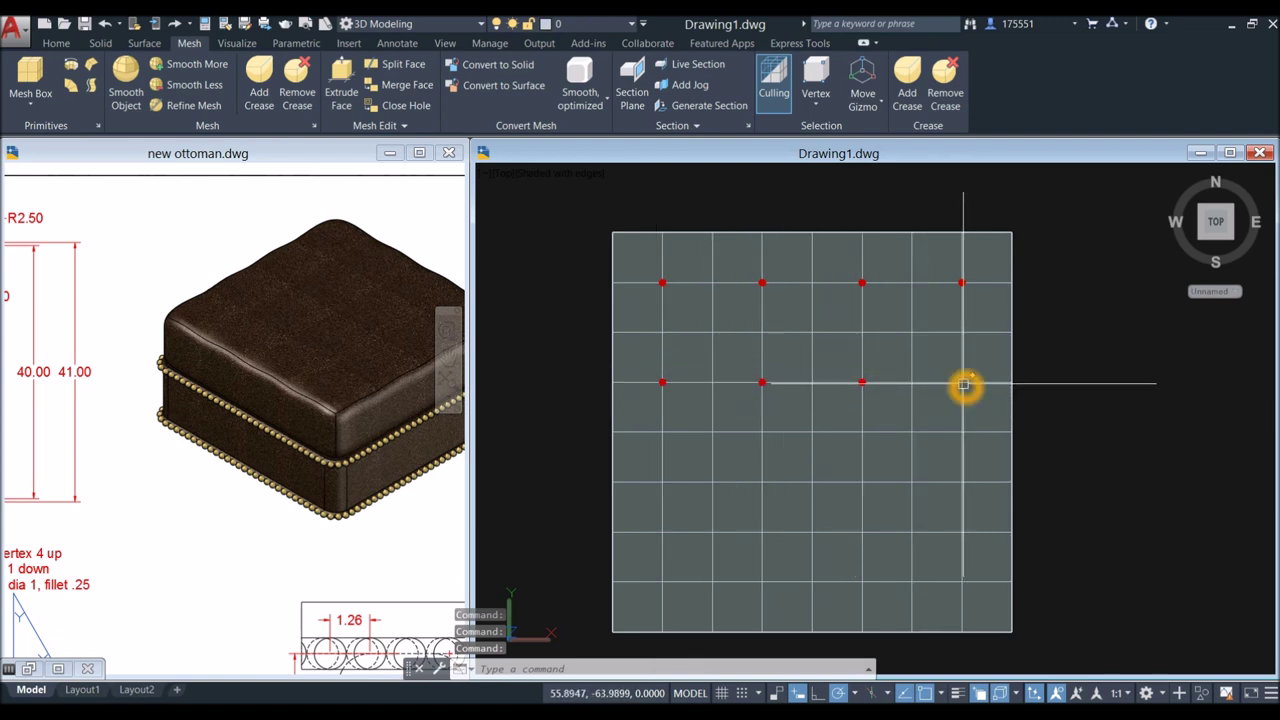
left_click(769, 481)
left_click(861, 486)
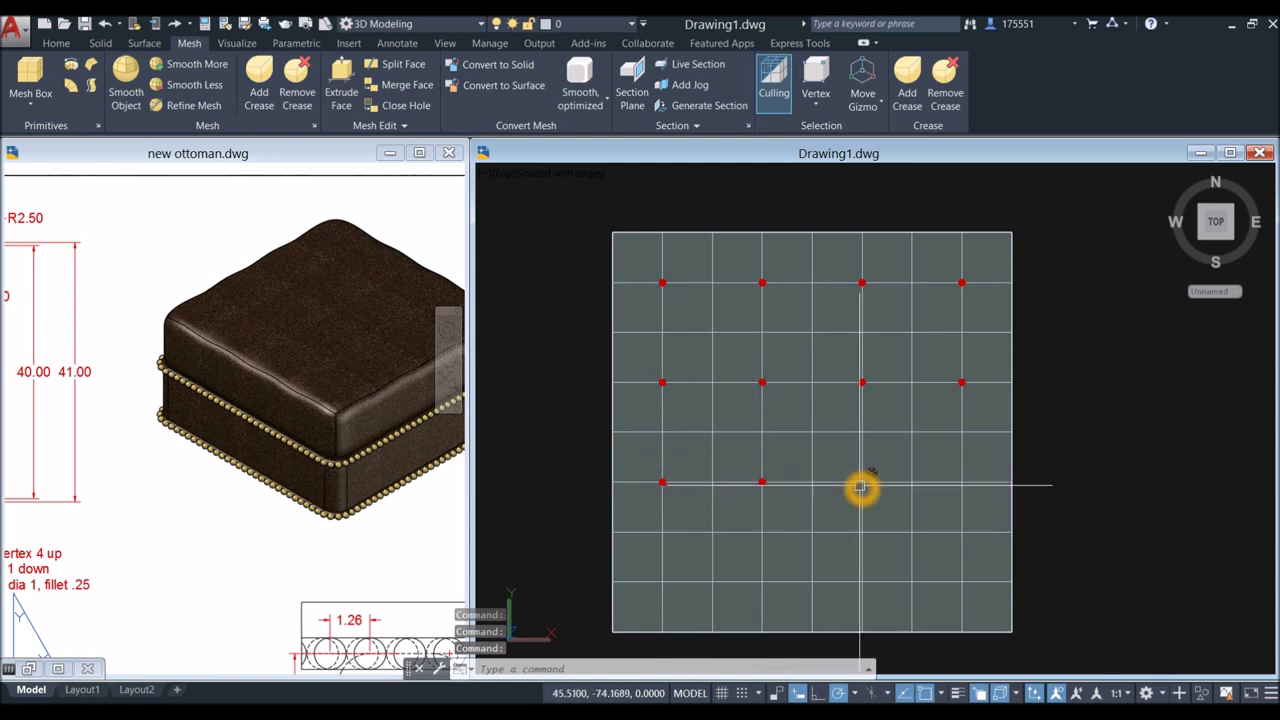
left_click(962, 483)
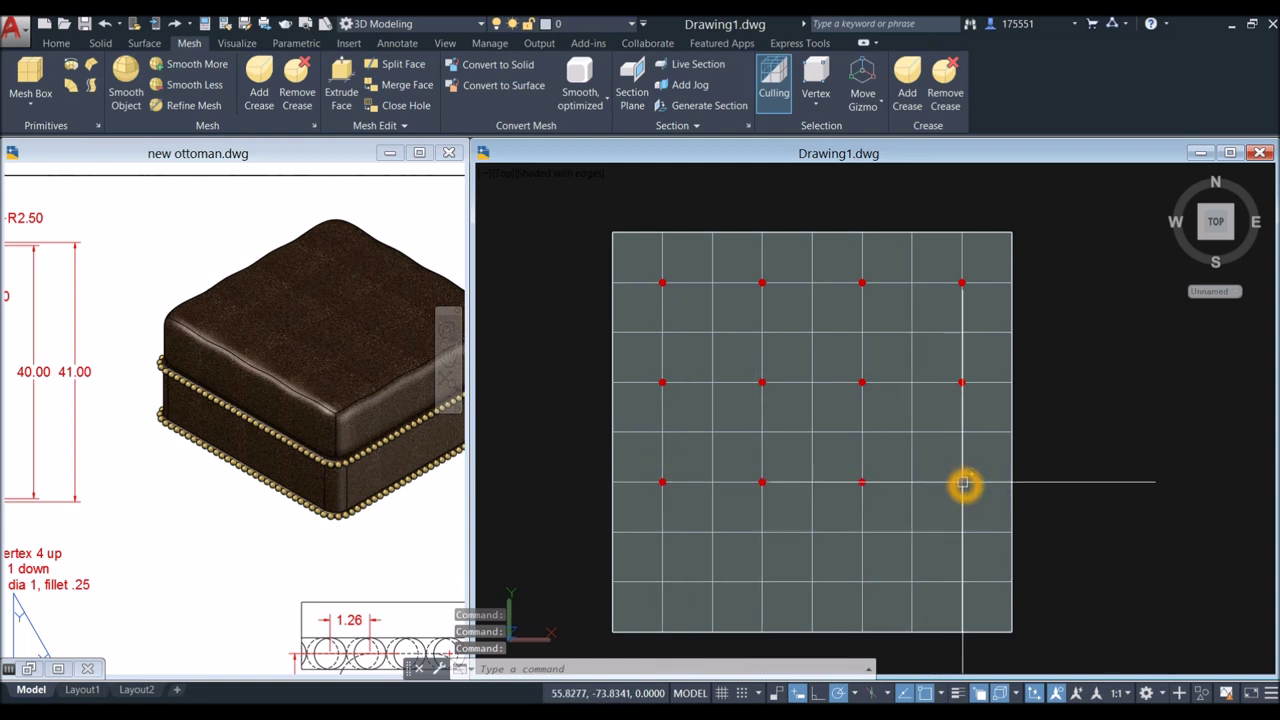
left_click(667, 580)
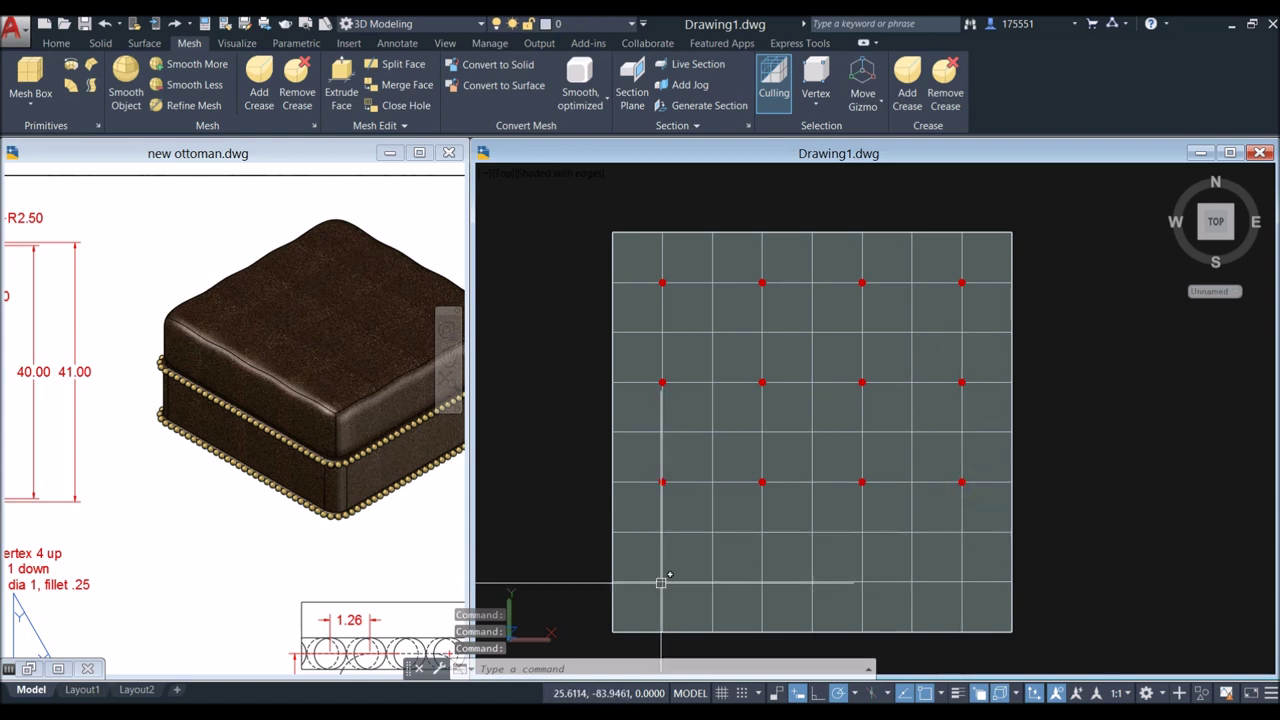
left_click(762, 584)
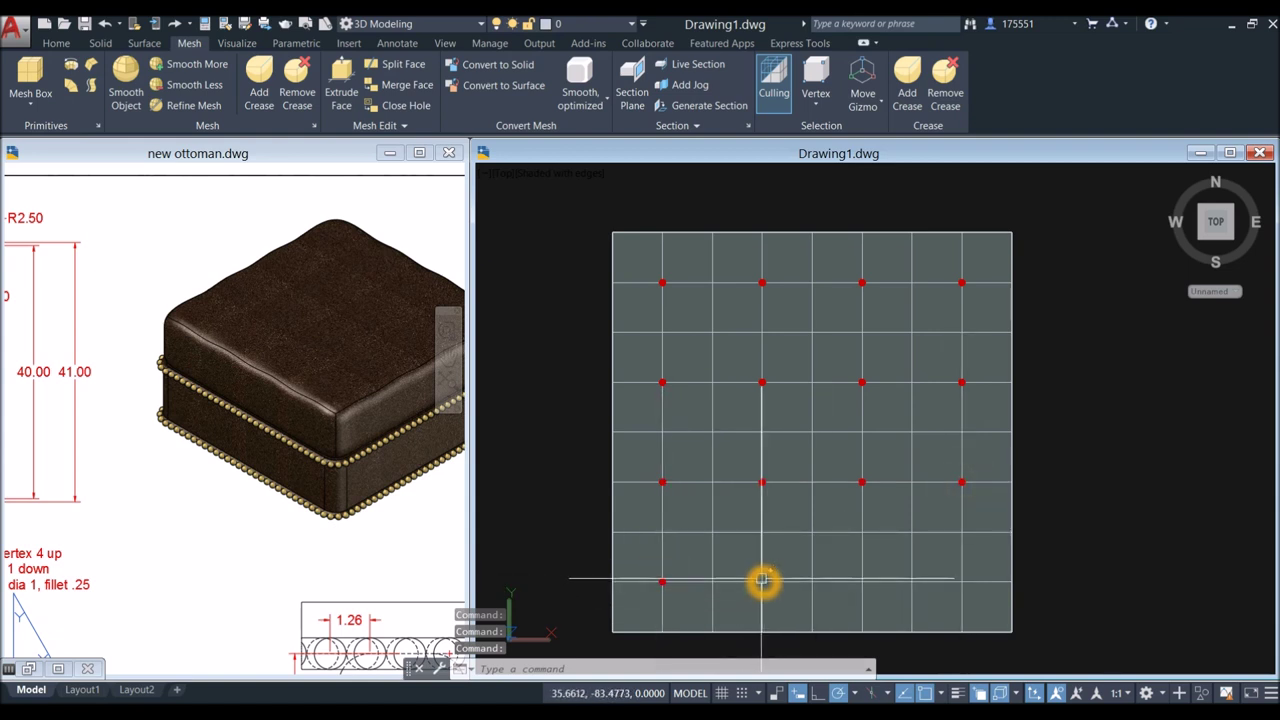
left_click(863, 584)
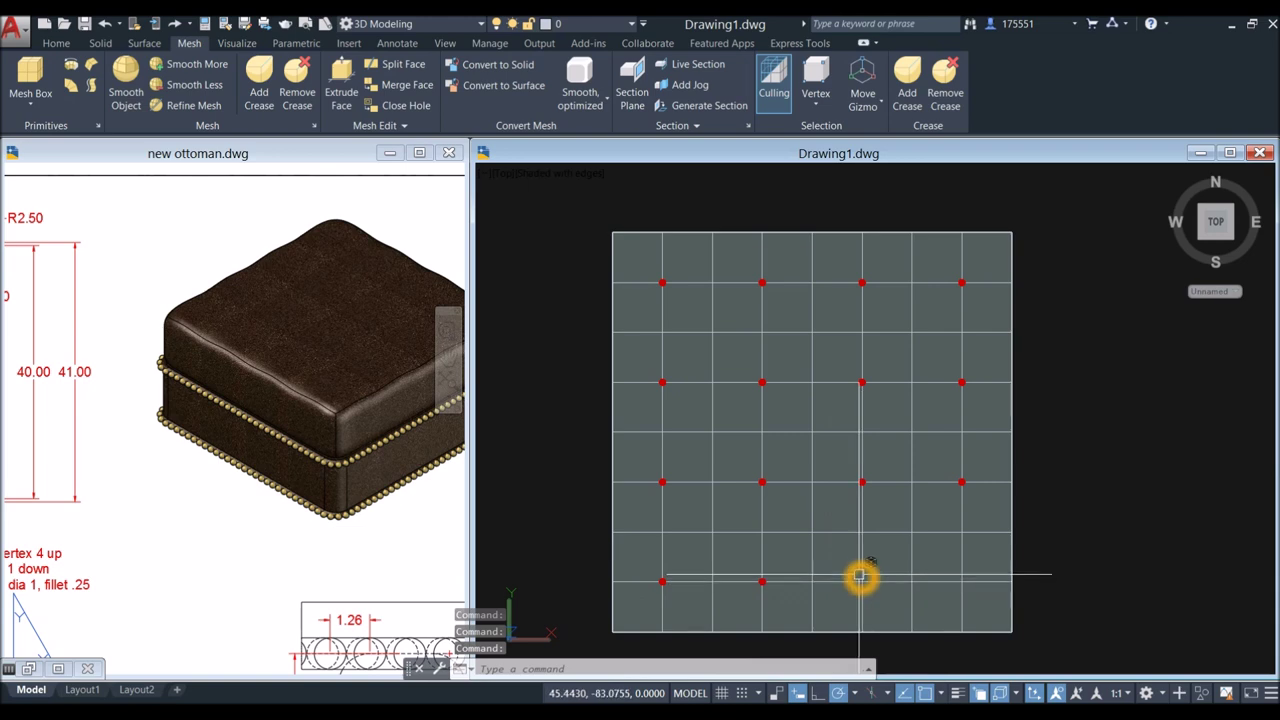
left_click(965, 588)
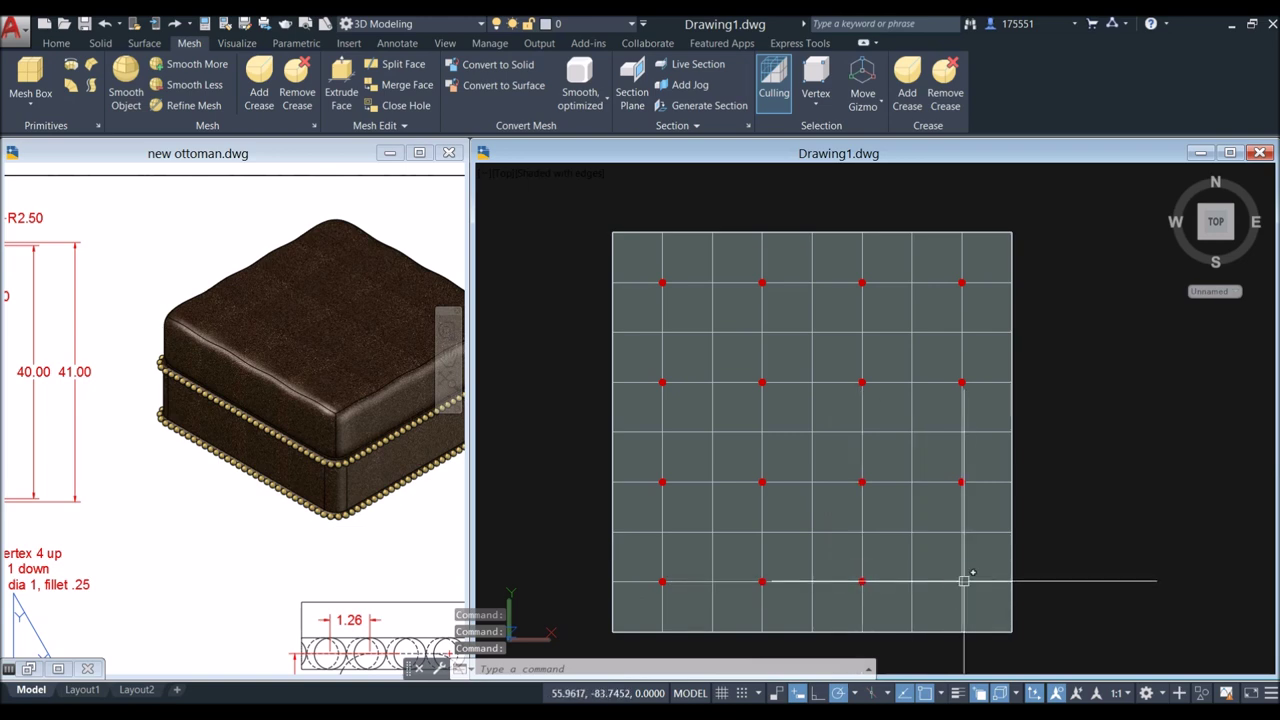
middle_click_drag(886, 452, 949, 389, "shift")
middle_click_drag(866, 369, 889, 411)
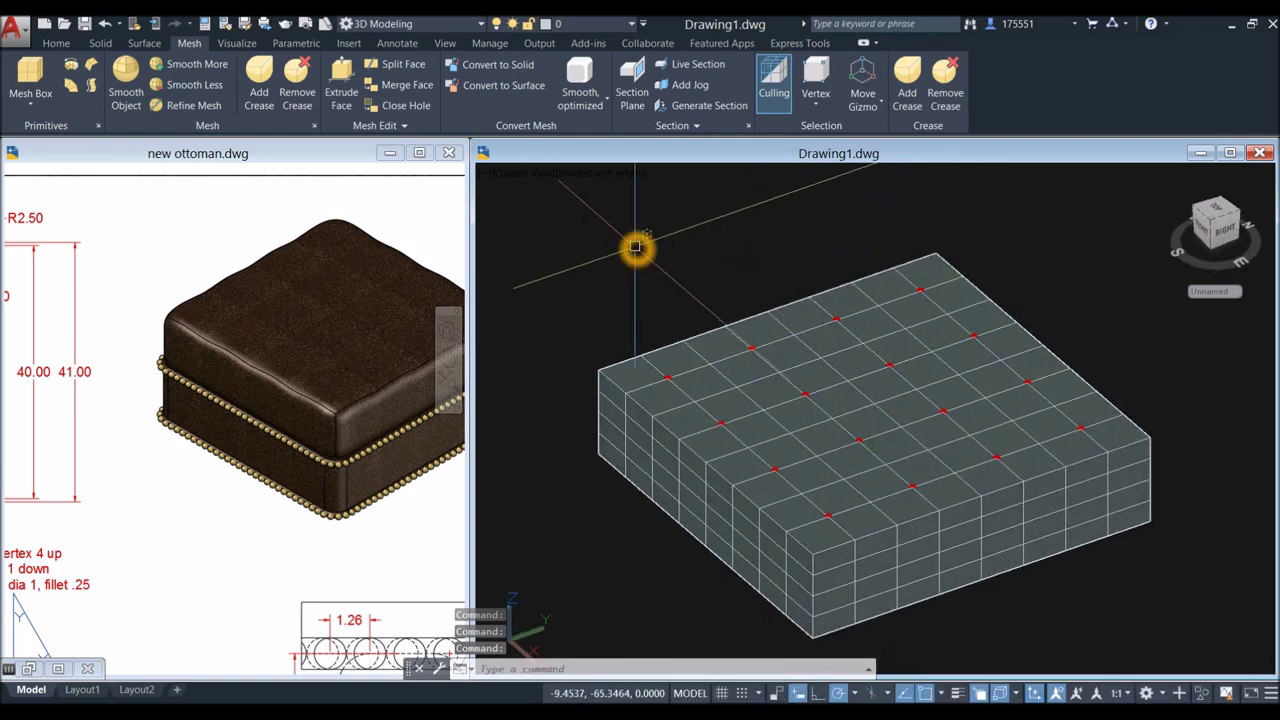
right_click(640, 248)
left_click(688, 424)
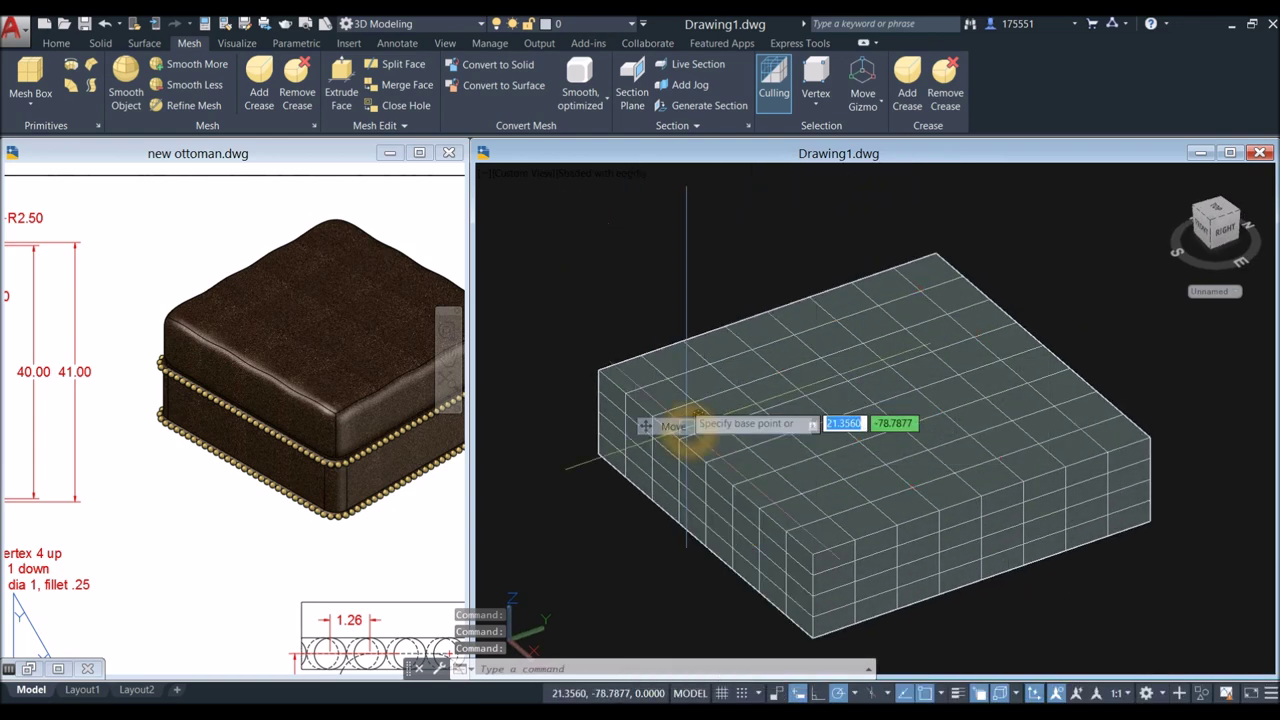
left_click(611, 282)
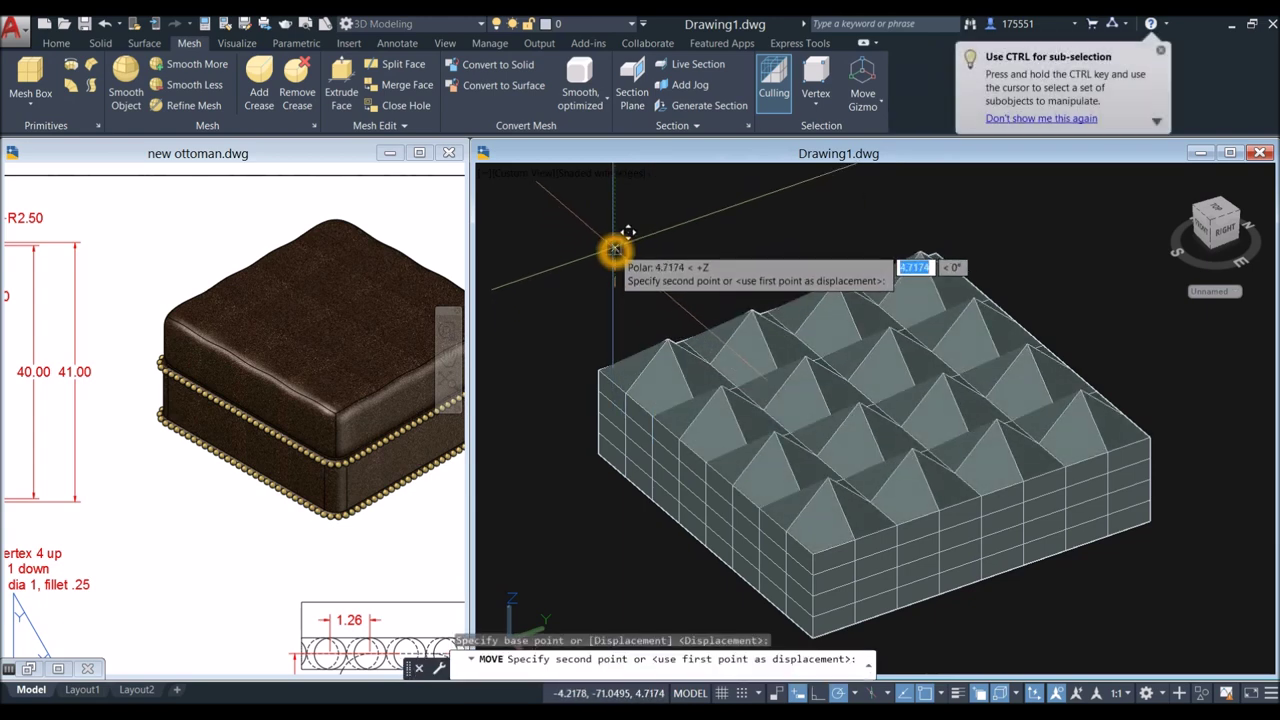
key("Return")
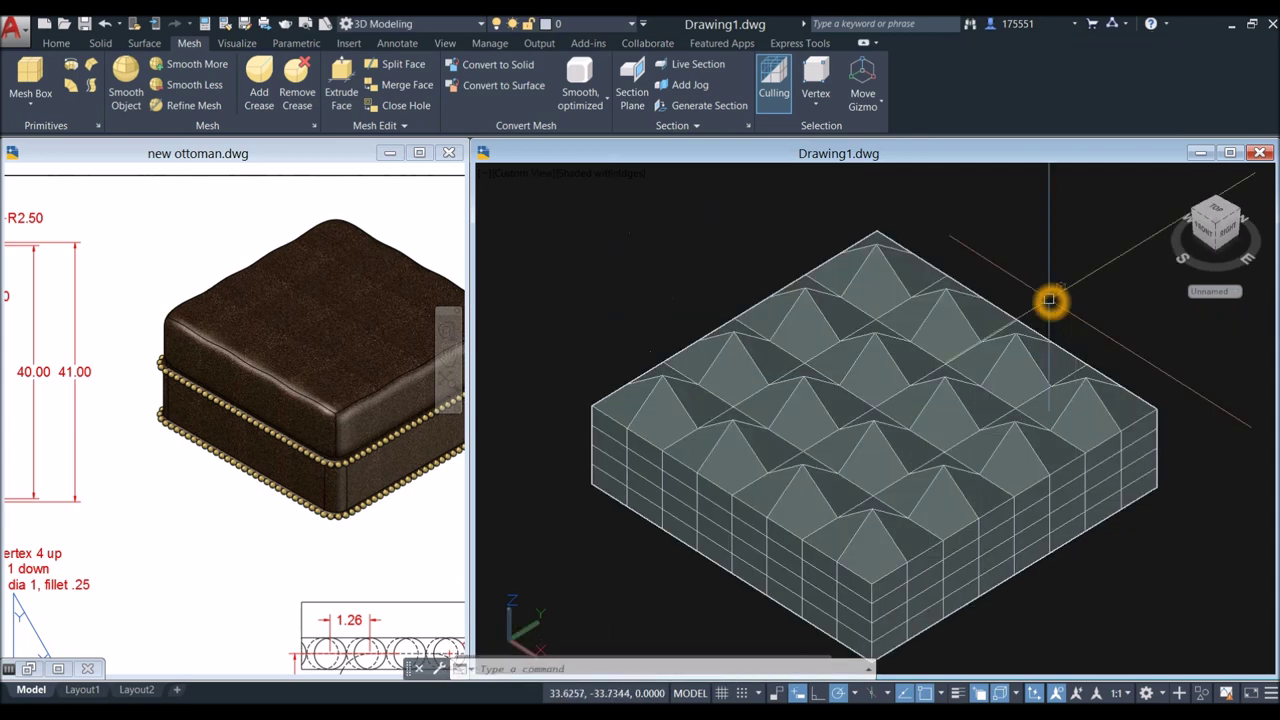
Step: Set the subobject selection filter to Vertex for the mesh box
left_click(1051, 300)
middle_click_drag(1096, 272, 1051, 297, "shift")
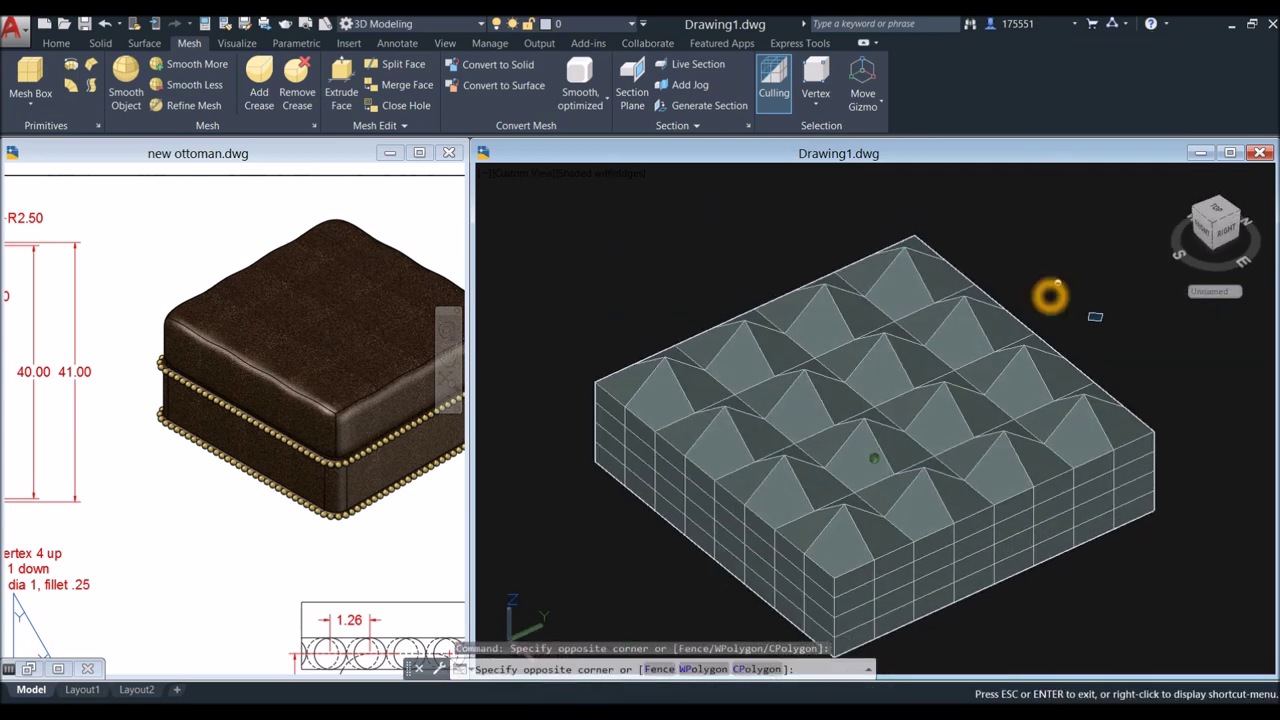
left_click(1034, 277)
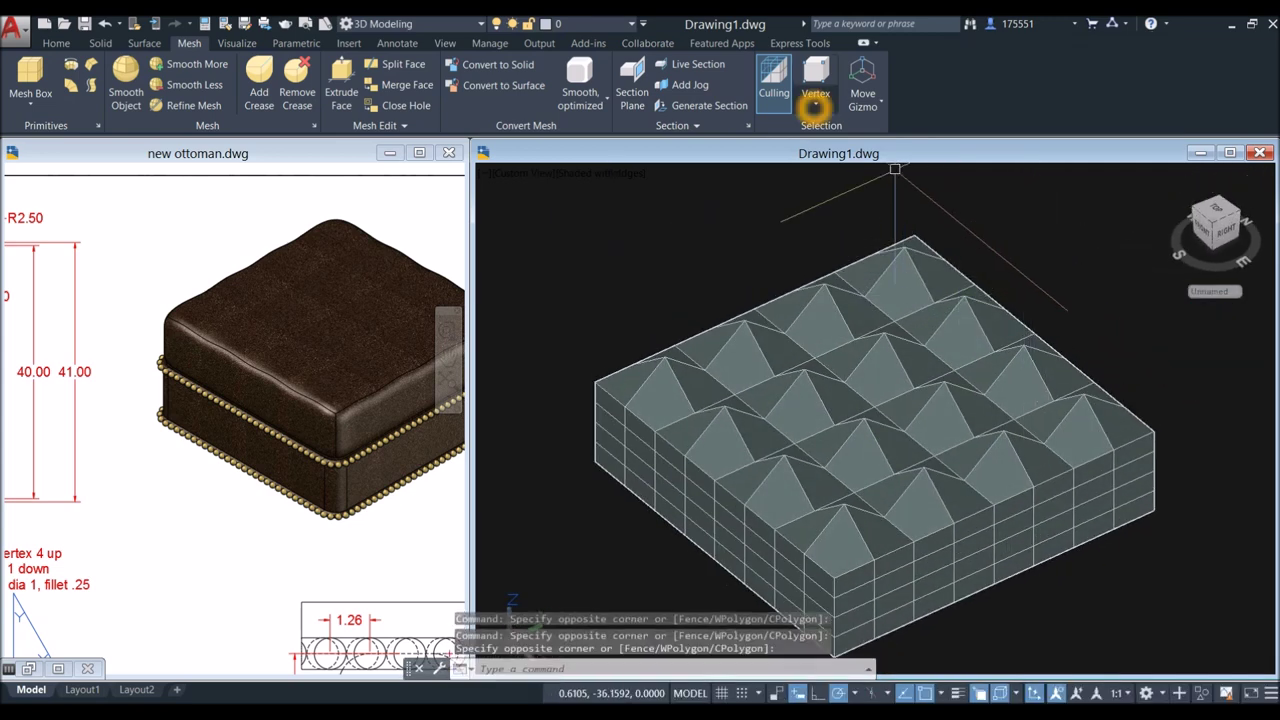
left_click(817, 102)
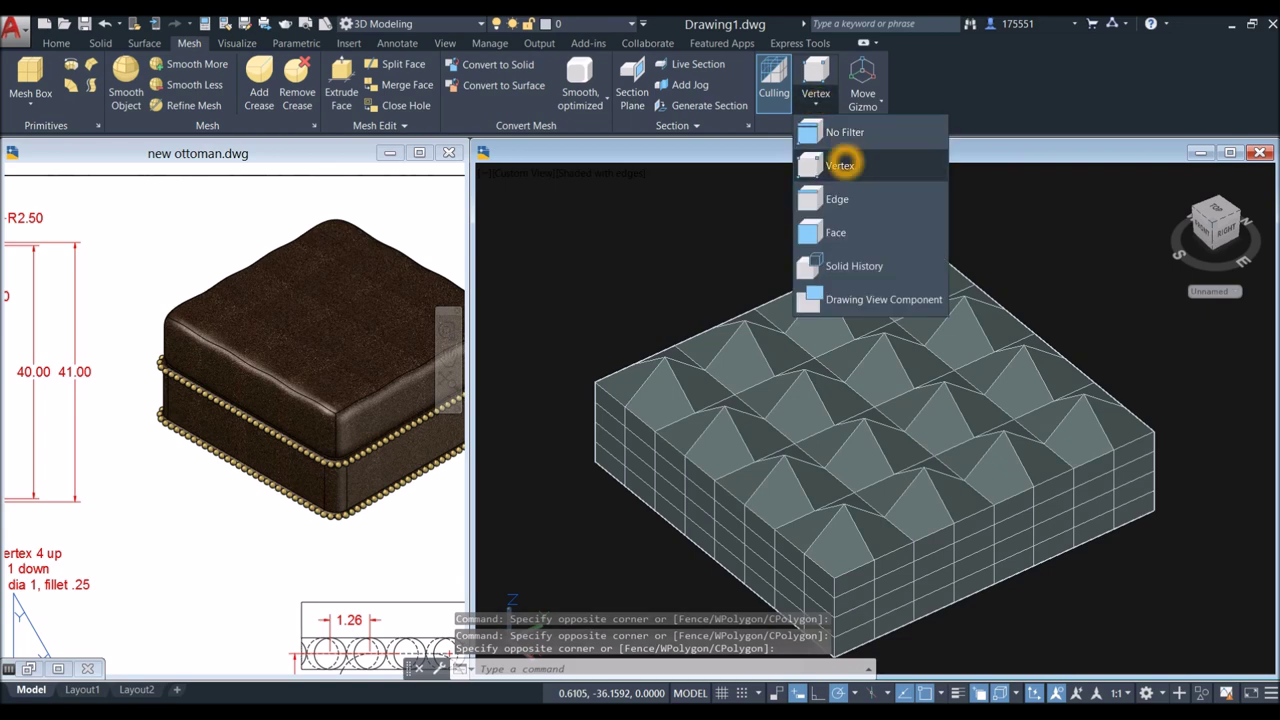
left_click(846, 163)
Step: Select the nine low vertices between the raised peaks on the mesh's top face and move them 1 unit down along Z
scroll(720, 404, "up", 5)
left_click(738, 355)
scroll(797, 374, "down", 5)
middle_click_drag(800, 377, 757, 374)
scroll(810, 330, "up", 4)
left_click(820, 329)
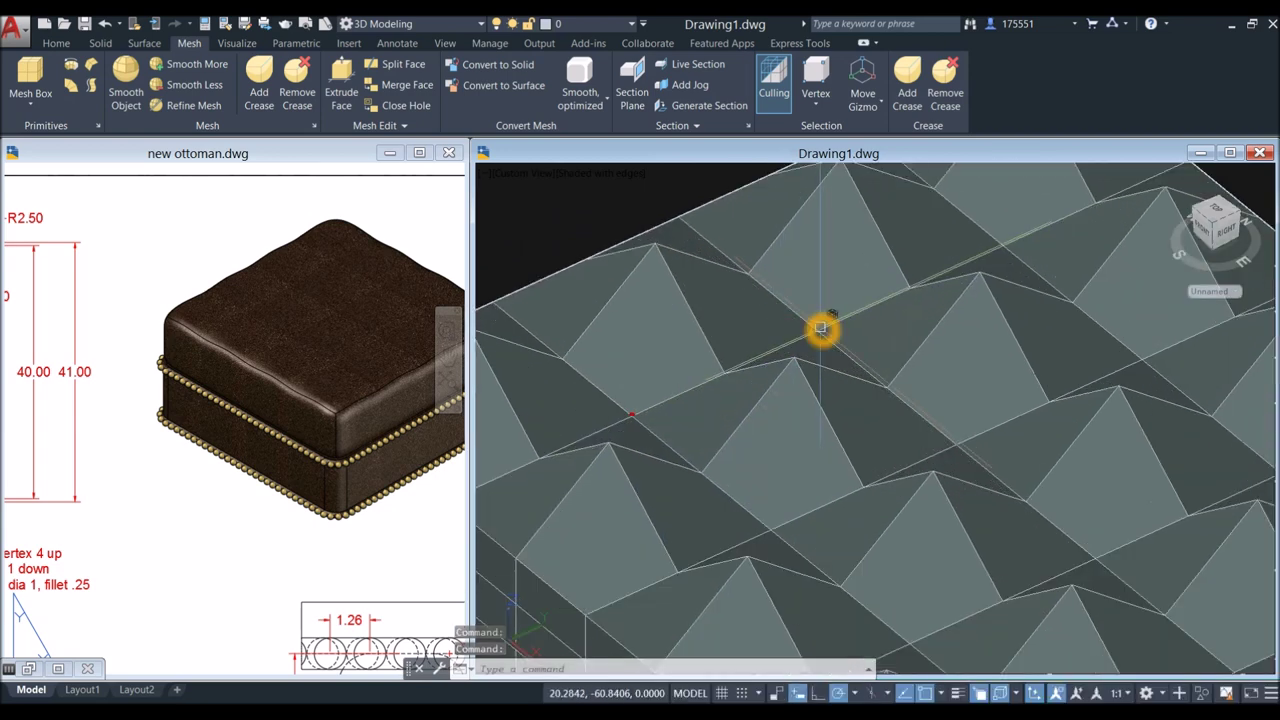
left_click(818, 328)
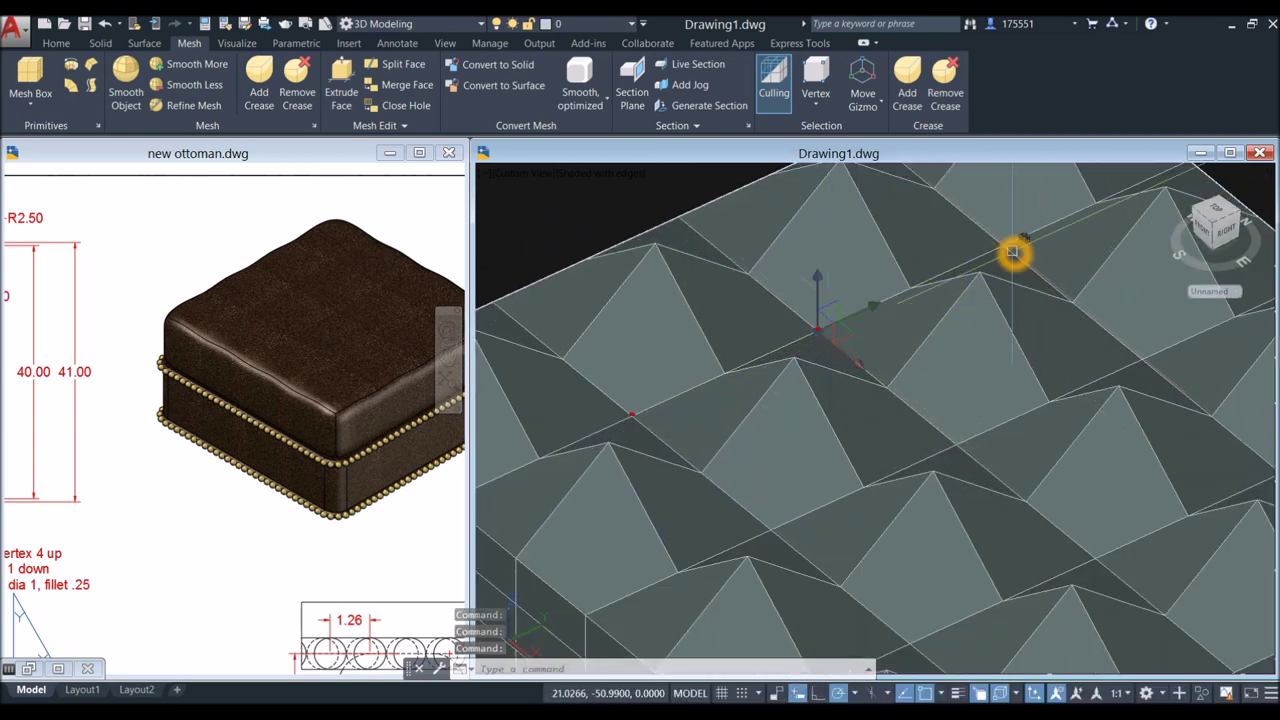
scroll(914, 331, "down", 3)
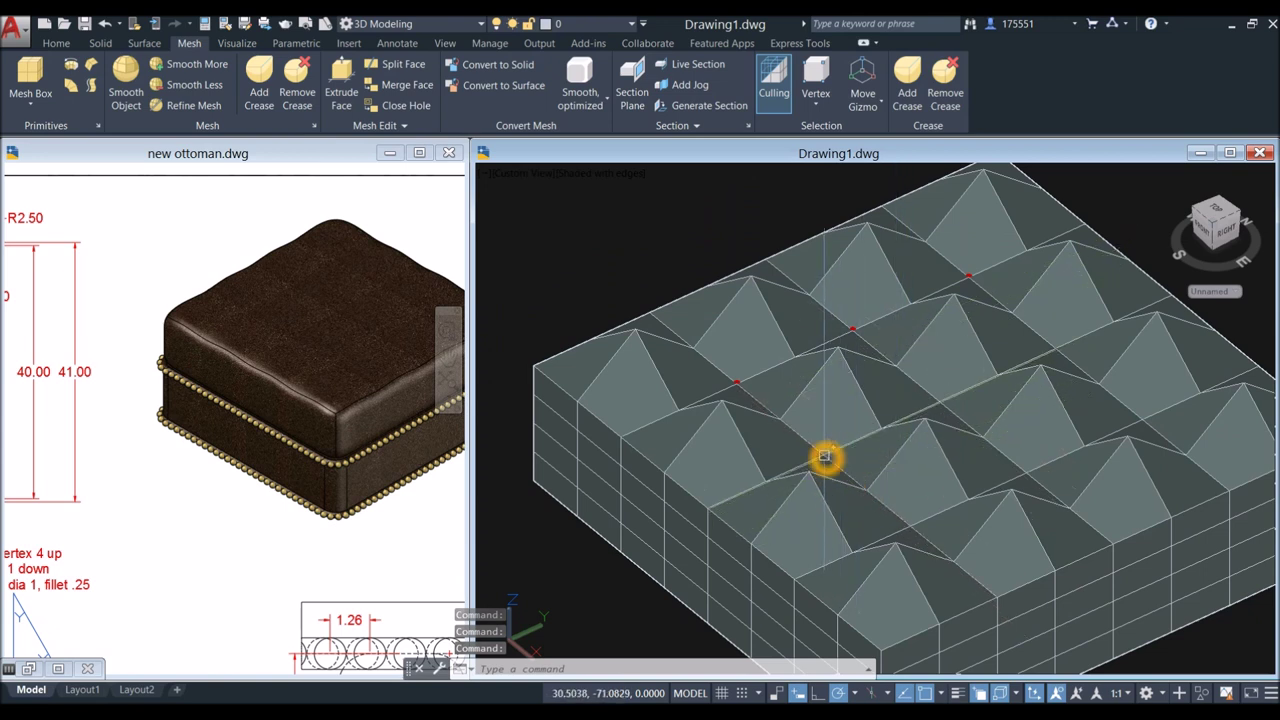
left_click(824, 456)
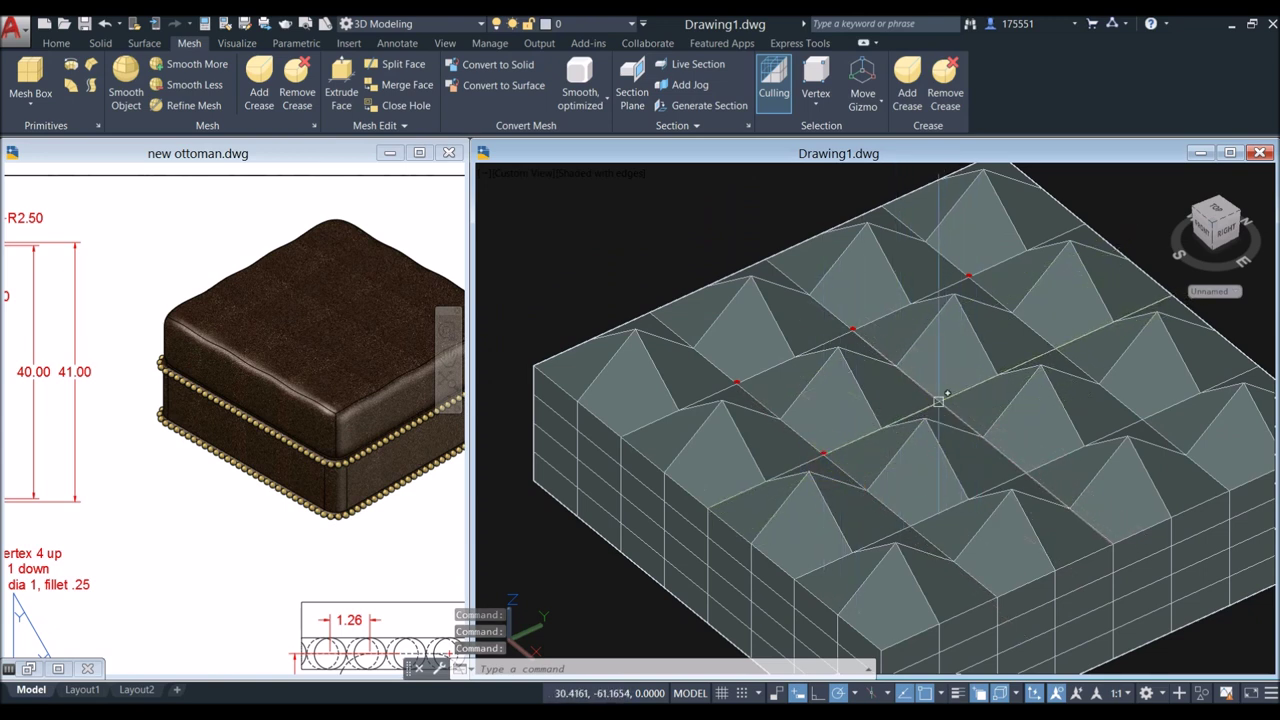
left_click(1063, 346)
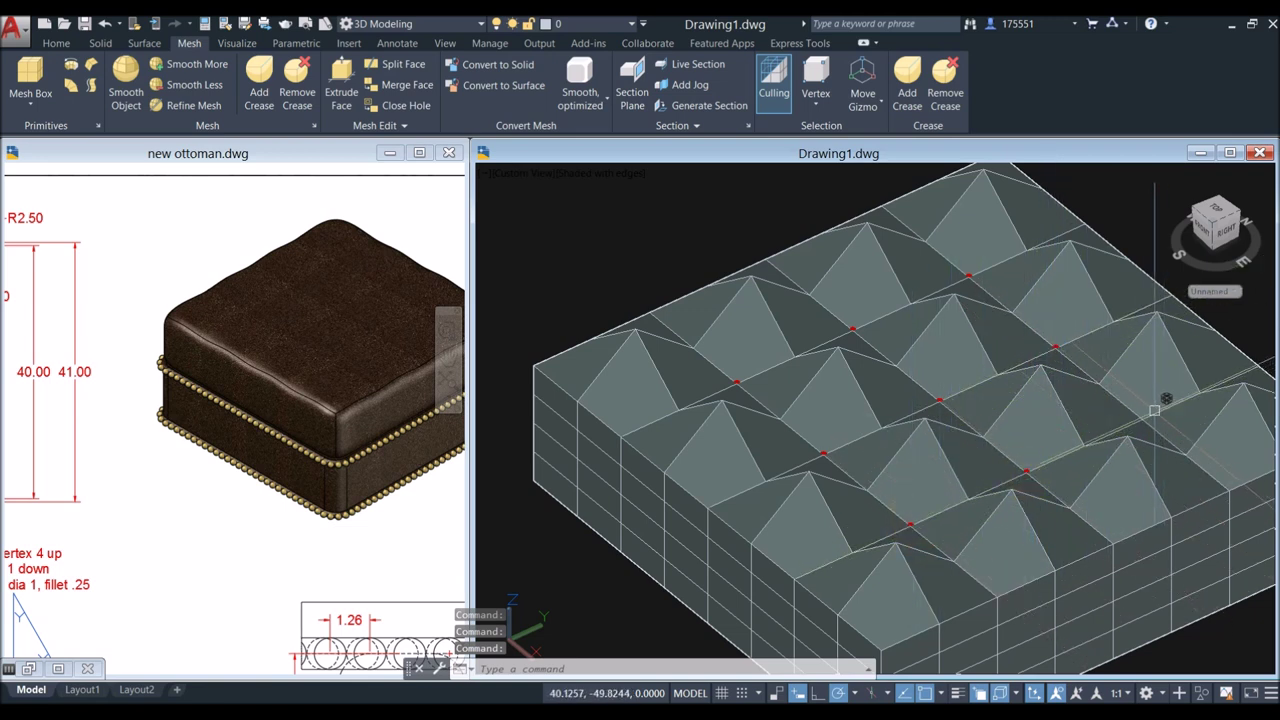
middle_click_drag(867, 367, 813, 352, "shift")
scroll(880, 389, "down", 2)
right_click(993, 218)
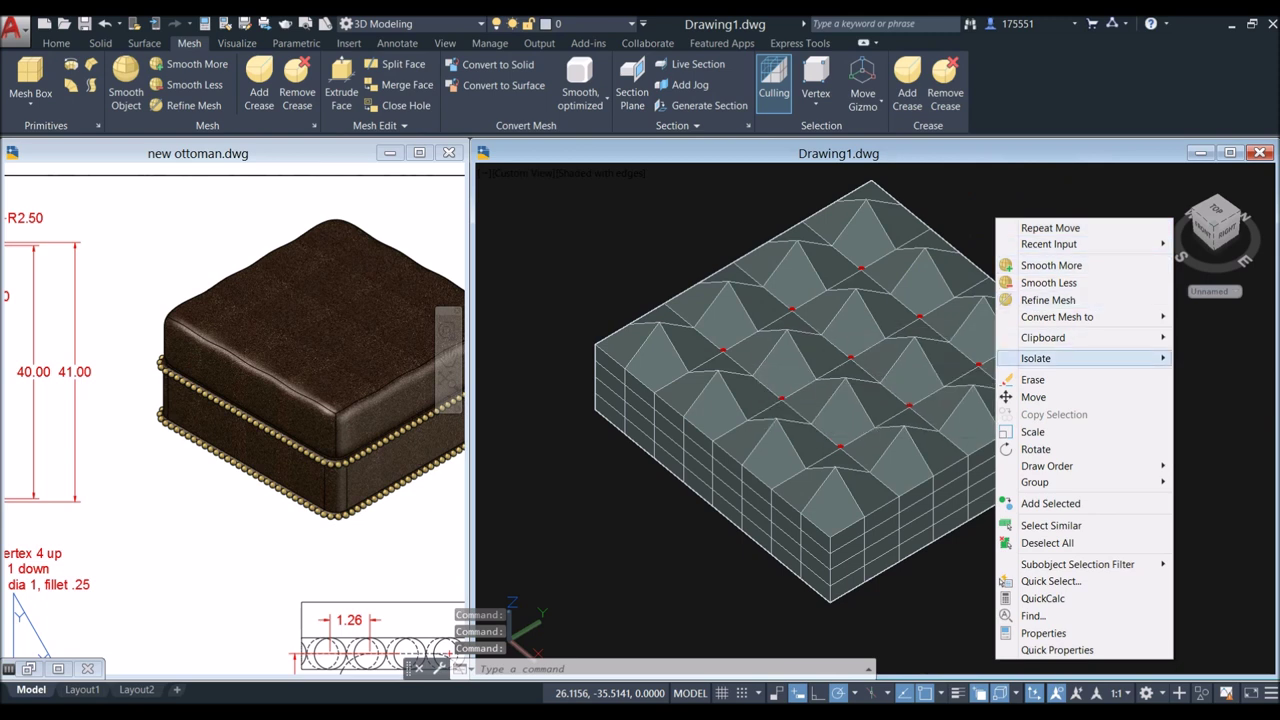
left_click(1063, 400)
left_click(1064, 252)
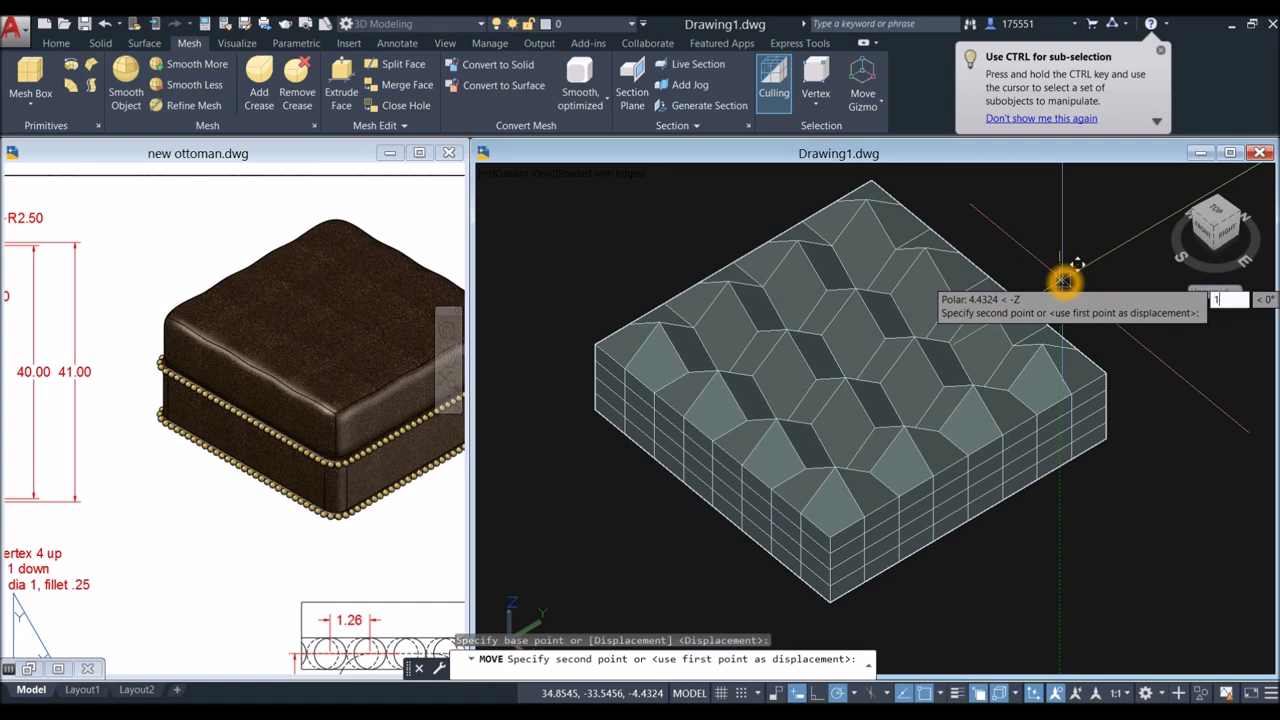
key("Return")
Step: Increase the smoothness of the tufted mesh cushion by three levels with Smooth More
middle_click_drag(946, 322, 940, 278, "shift")
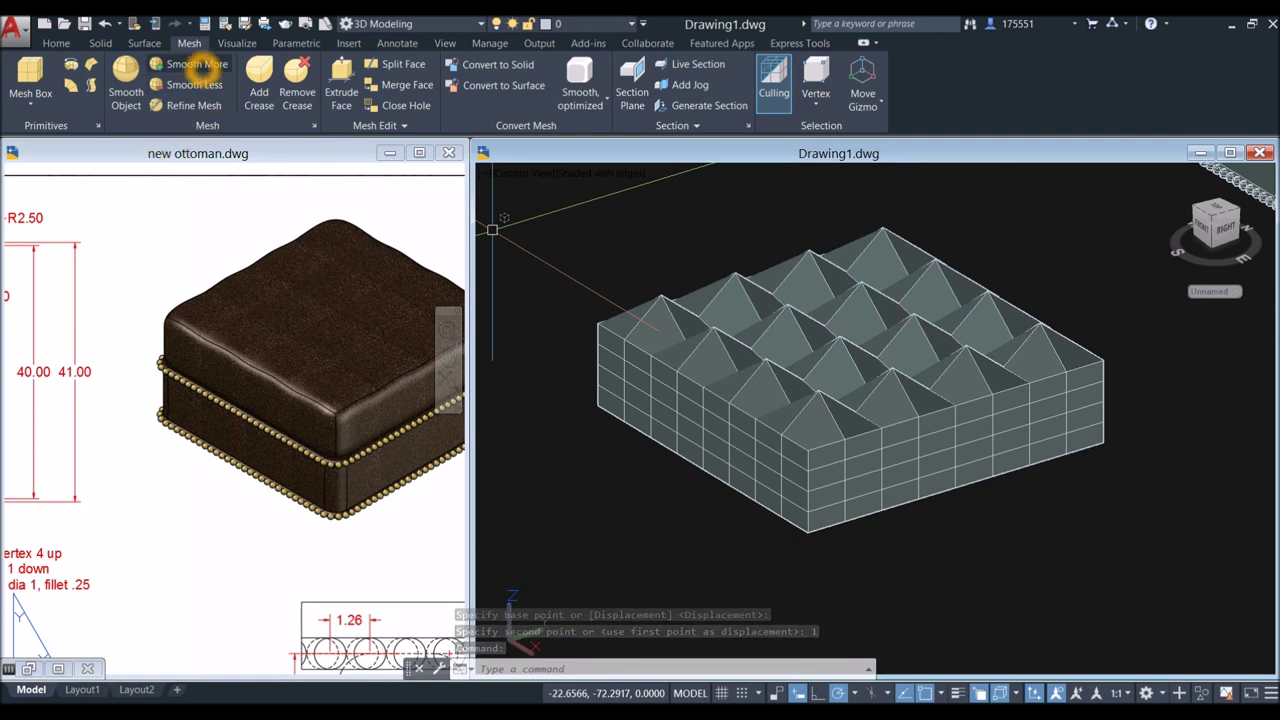
left_click(197, 66)
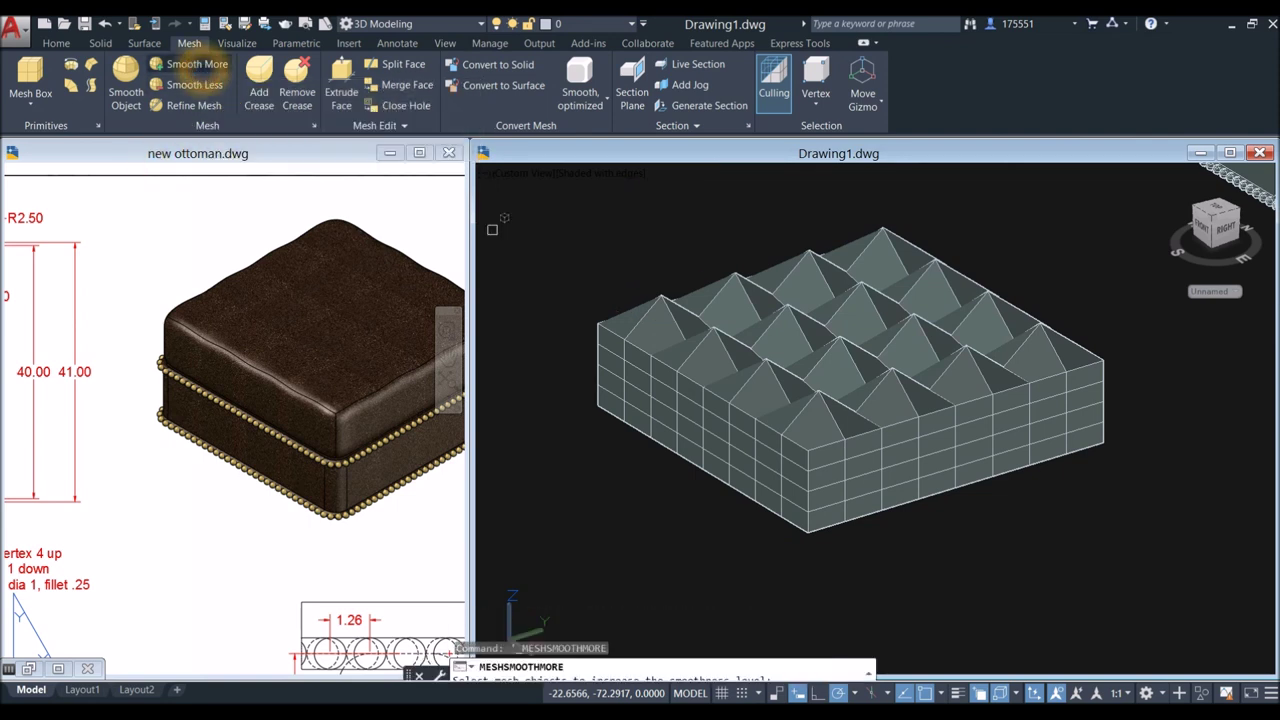
left_click(658, 313)
right_click(634, 240)
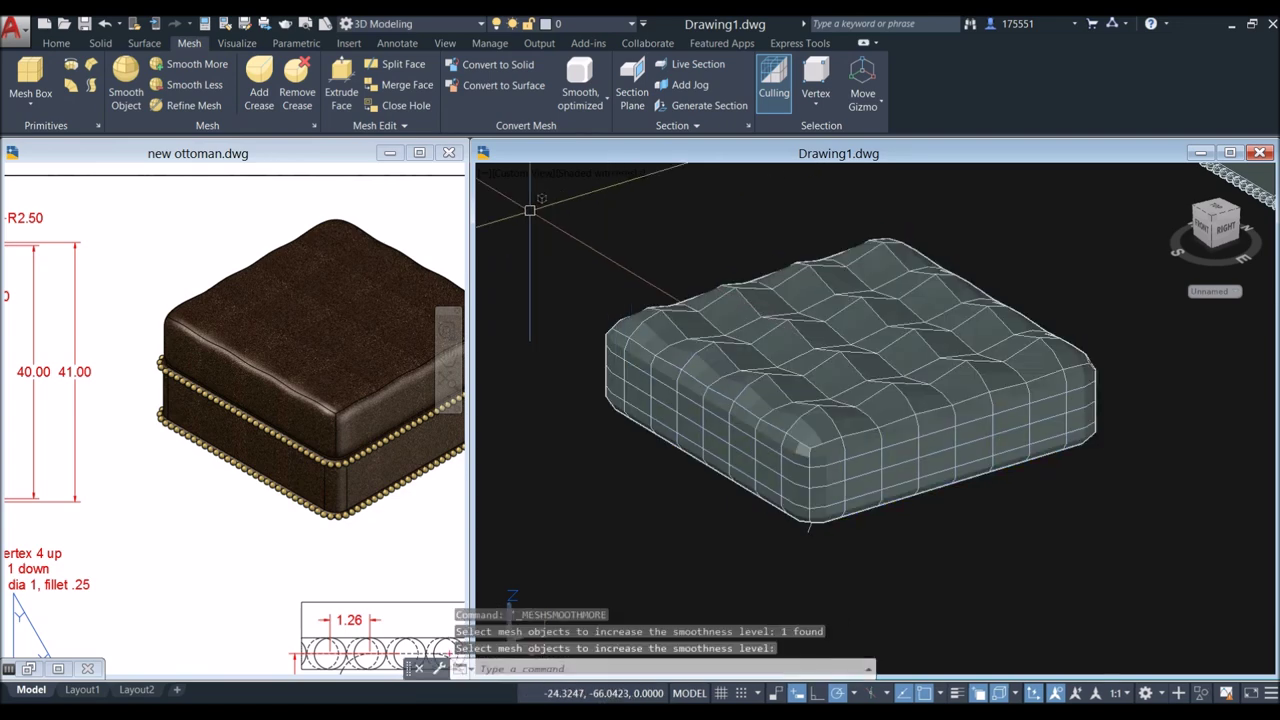
left_click(674, 323)
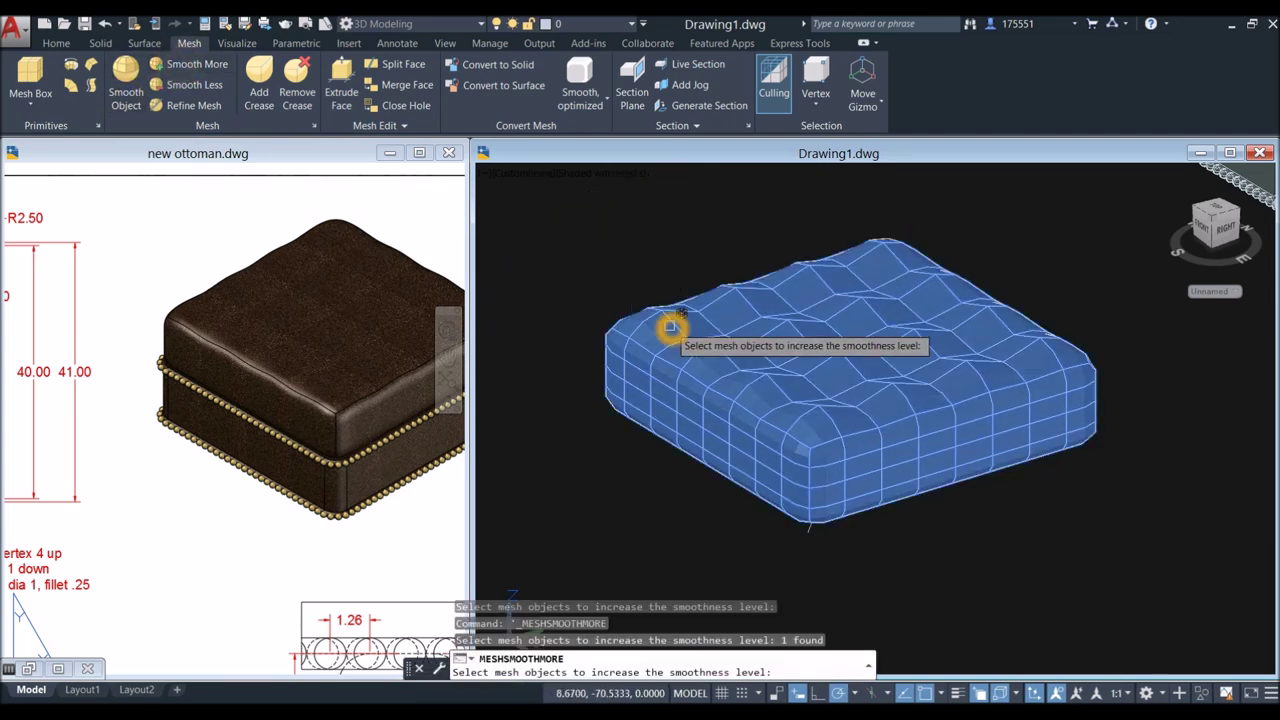
right_click(634, 258)
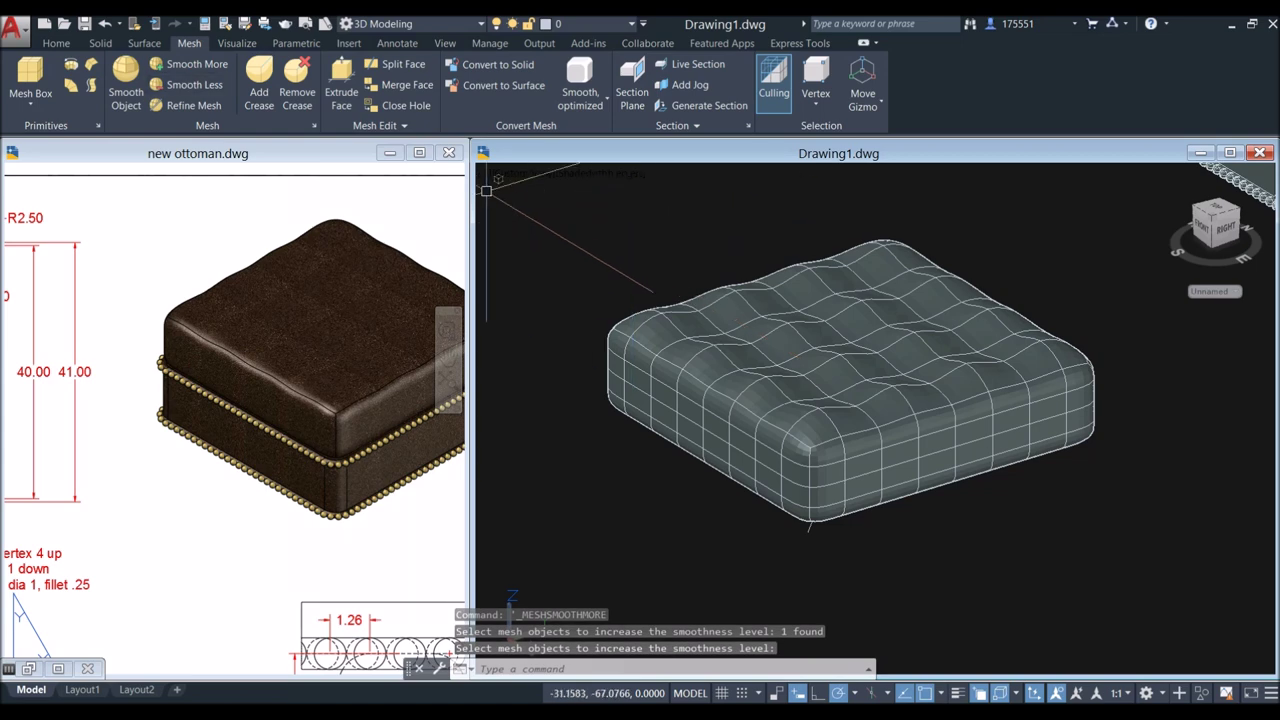
left_click(722, 292)
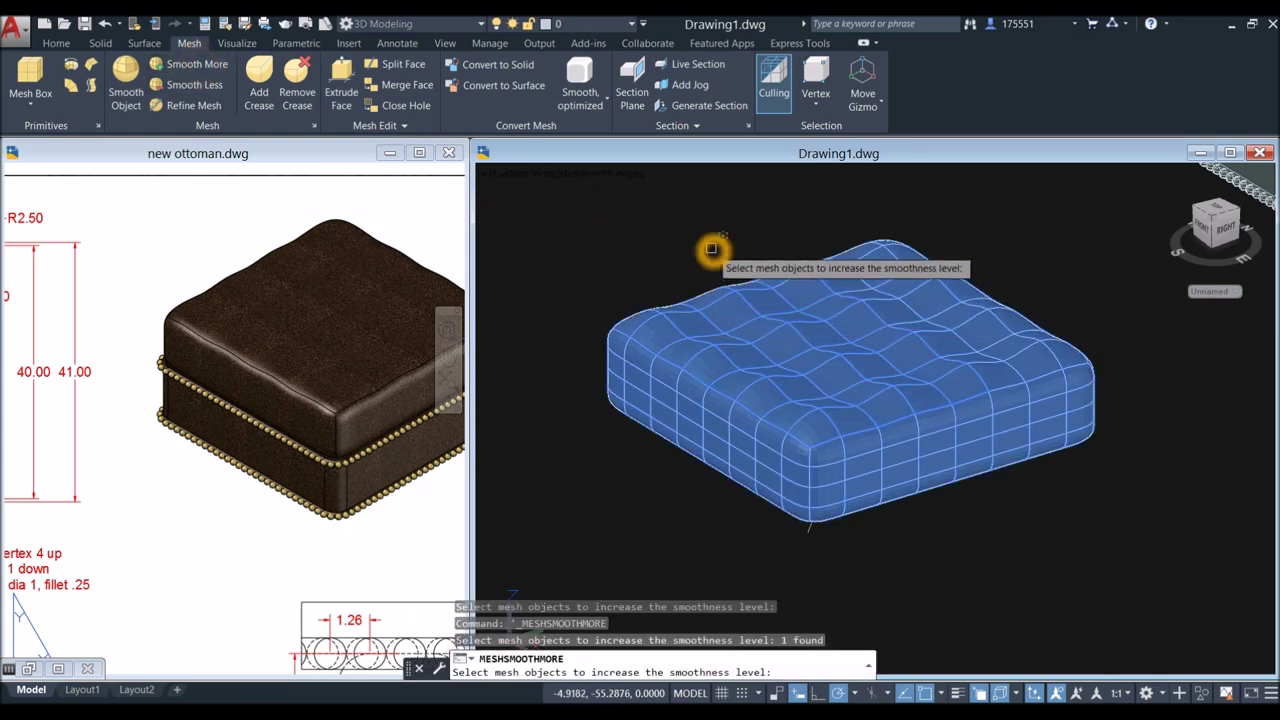
right_click(713, 251)
scroll(728, 295, "up", 1)
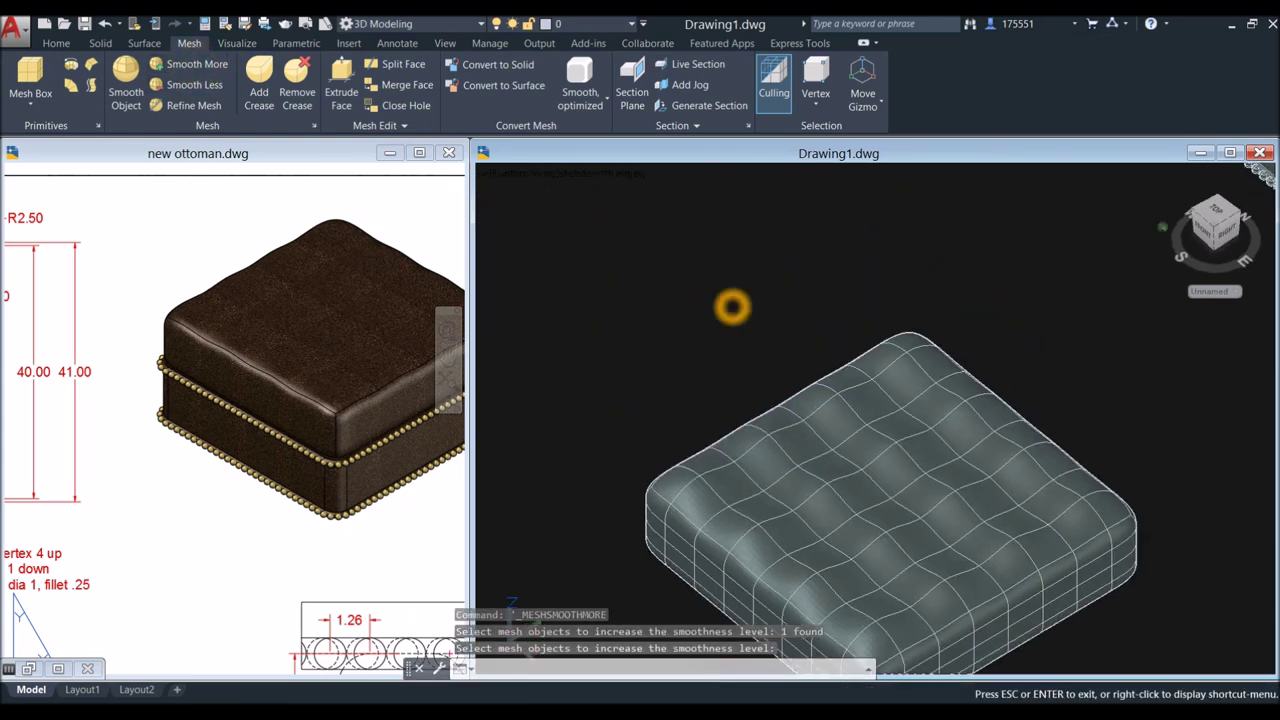
scroll(748, 322, "down", 3)
middle_click_drag(742, 364, 752, 340, "shift")
Step: Create a short cylinder with diameter 1 beside the cushion, following the button note in the reference drawing
left_click(353, 369)
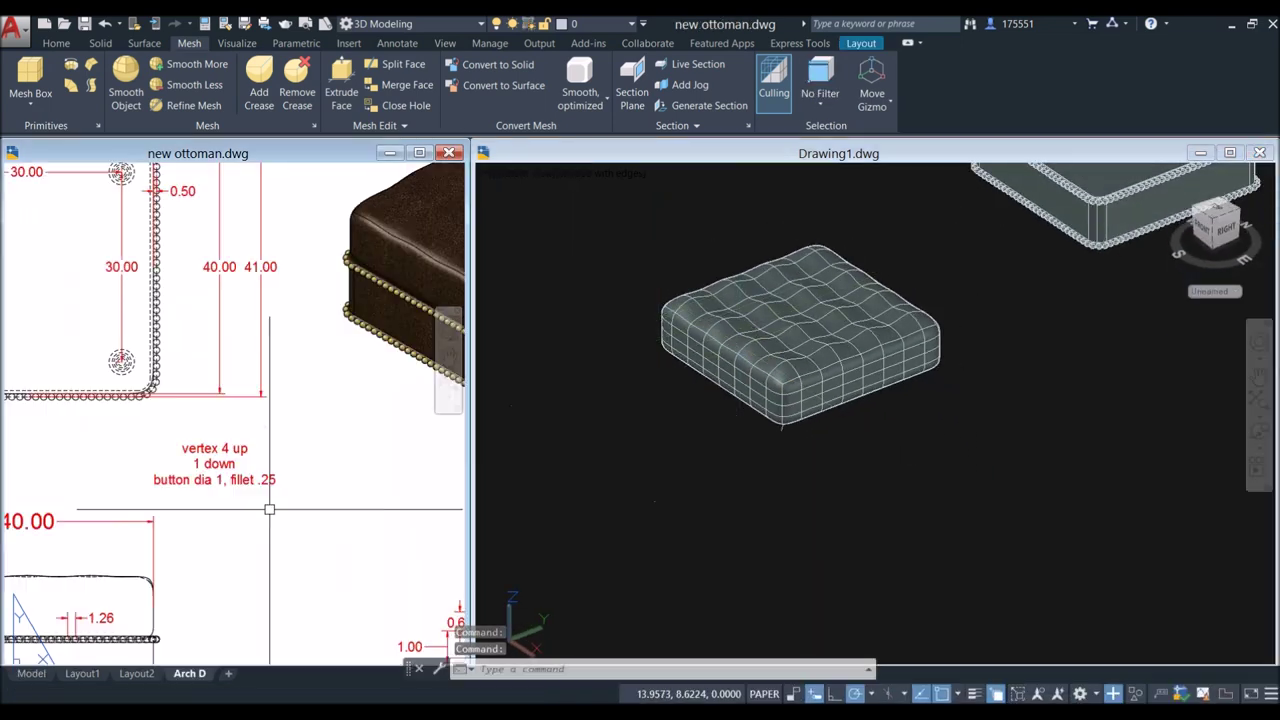
scroll(36, 540, "up", 1)
middle_click_drag(36, 540, 20, 540)
left_click(640, 437)
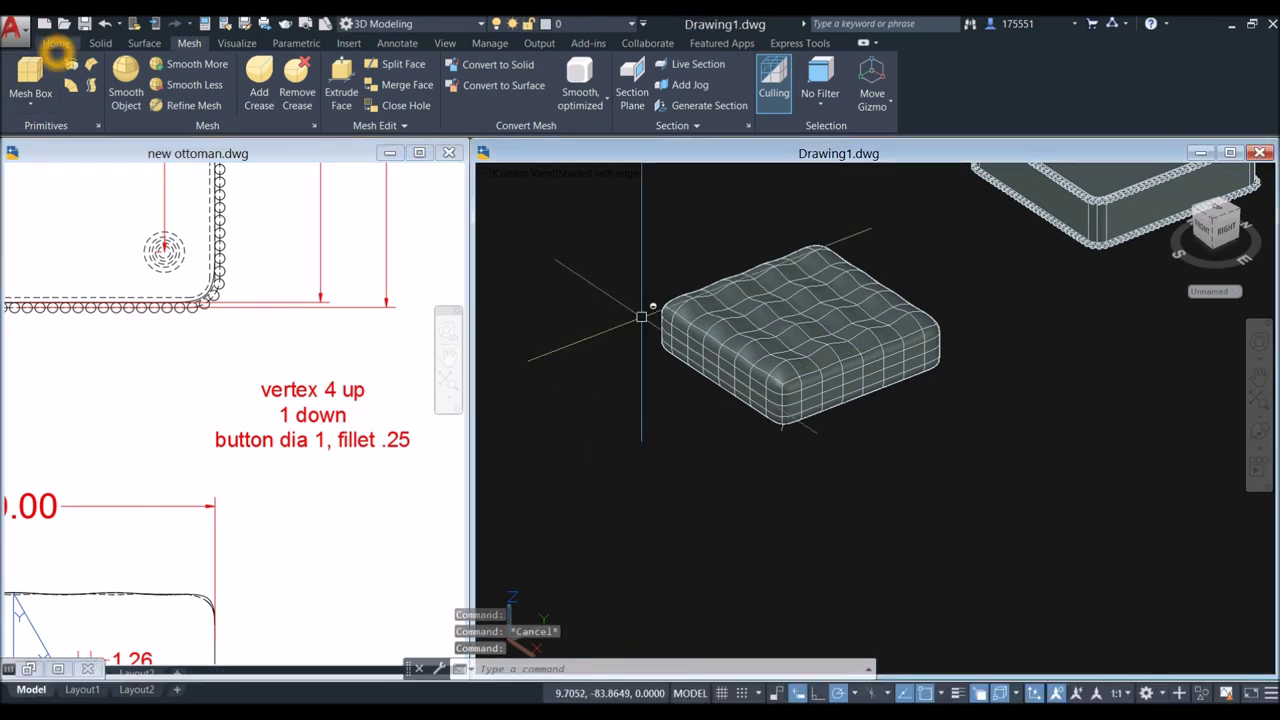
left_click(55, 43)
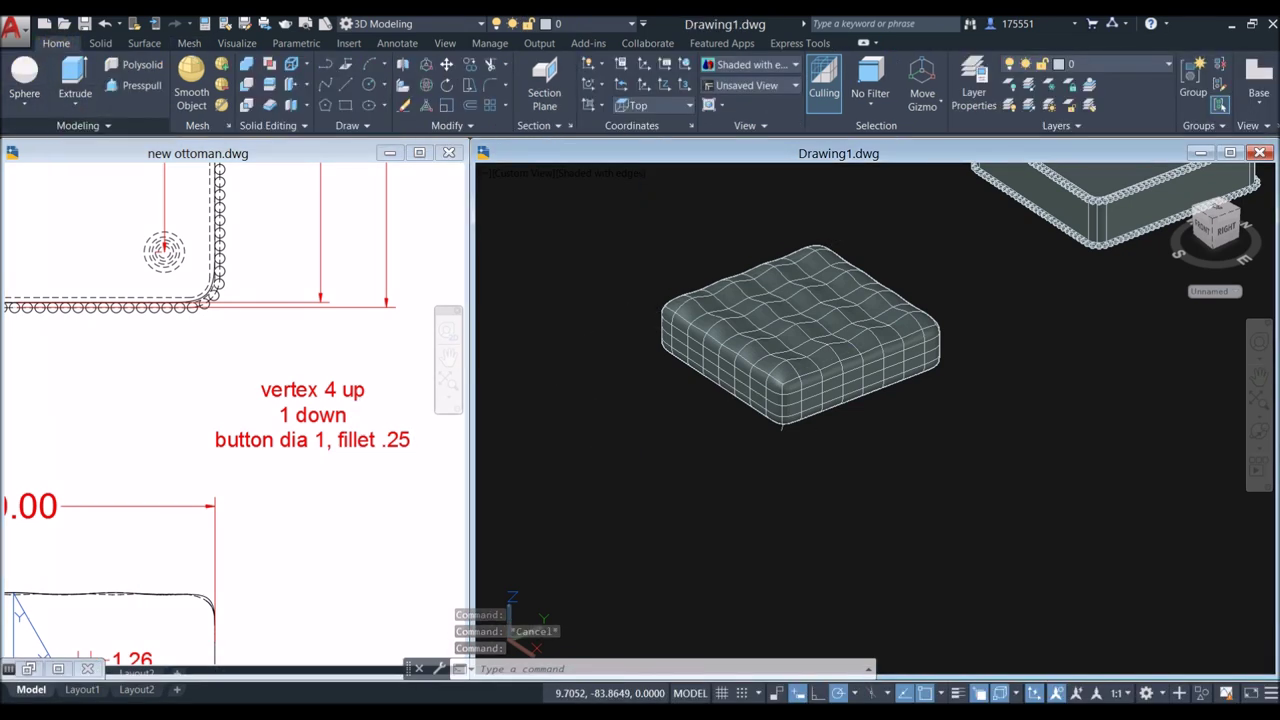
left_click(27, 103)
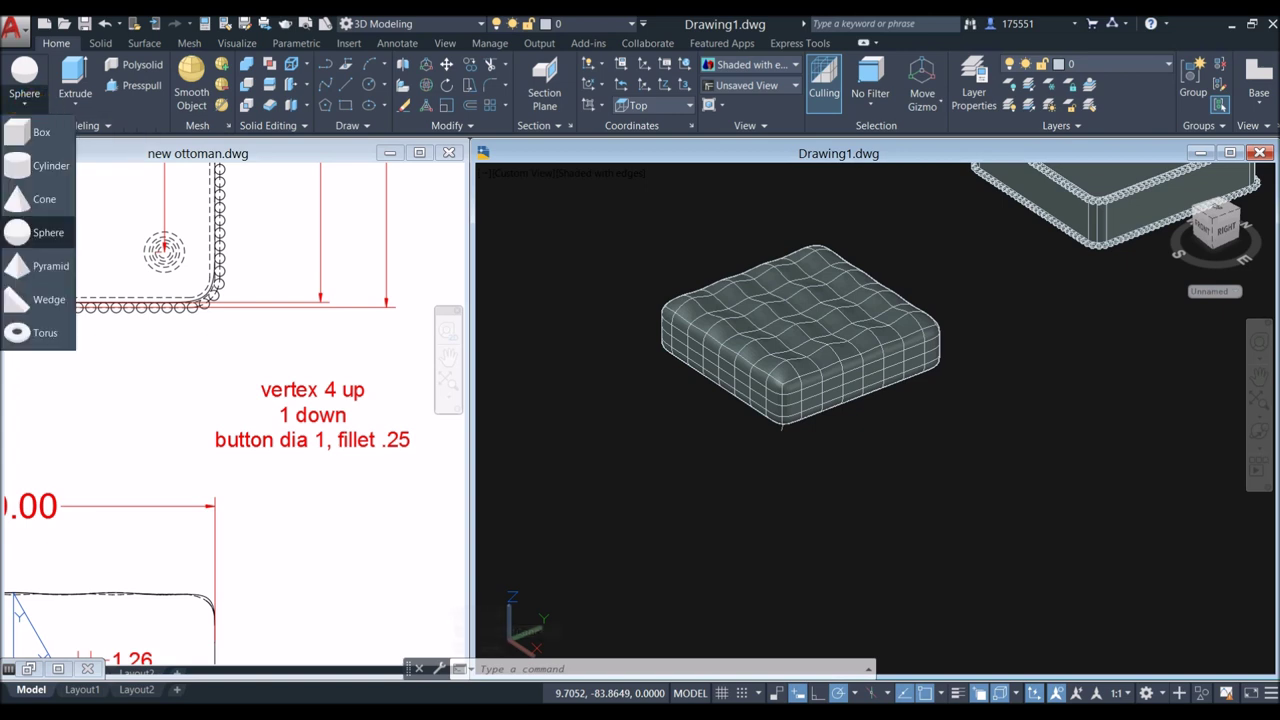
left_click(40, 165)
left_click(586, 429)
left_click(605, 405)
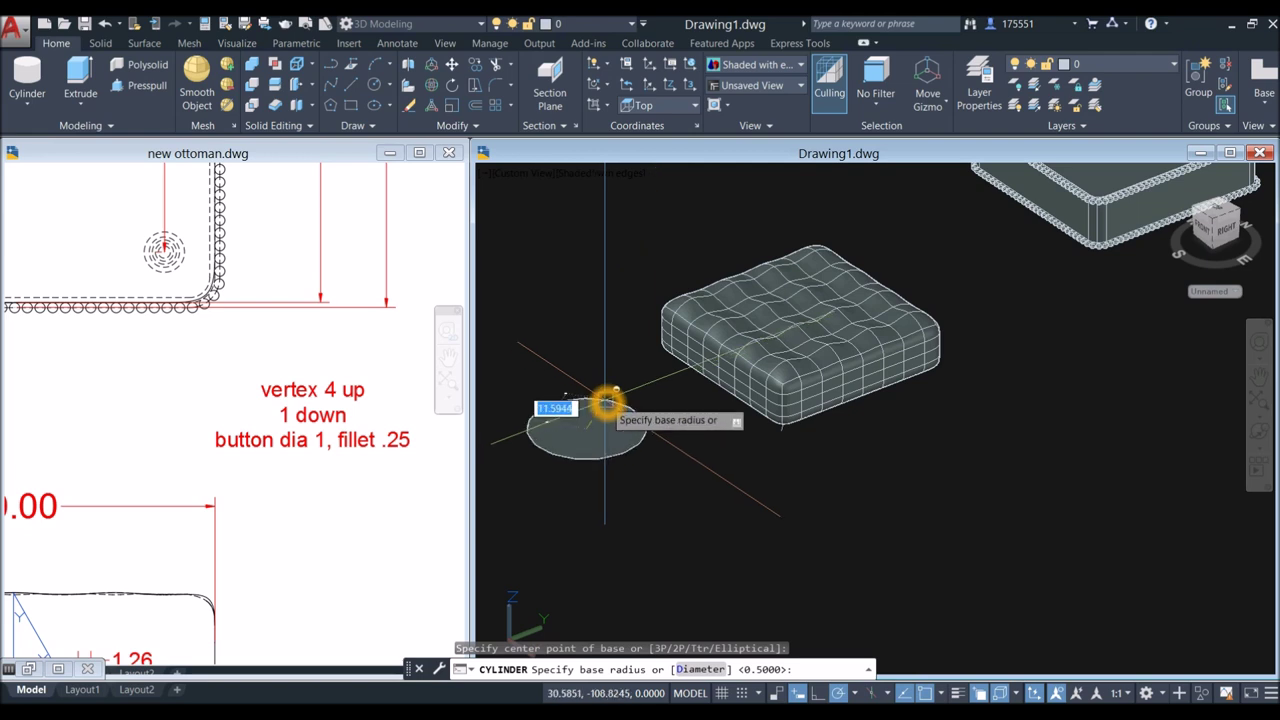
key("Return")
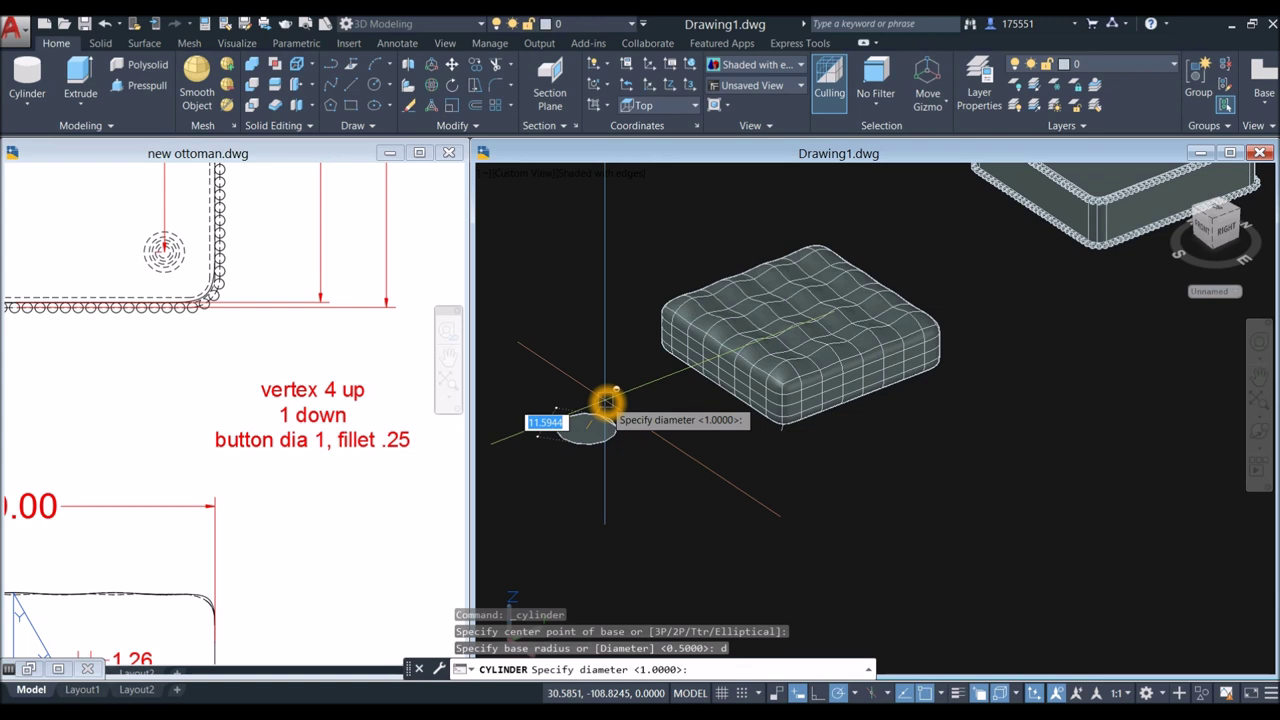
key("Return")
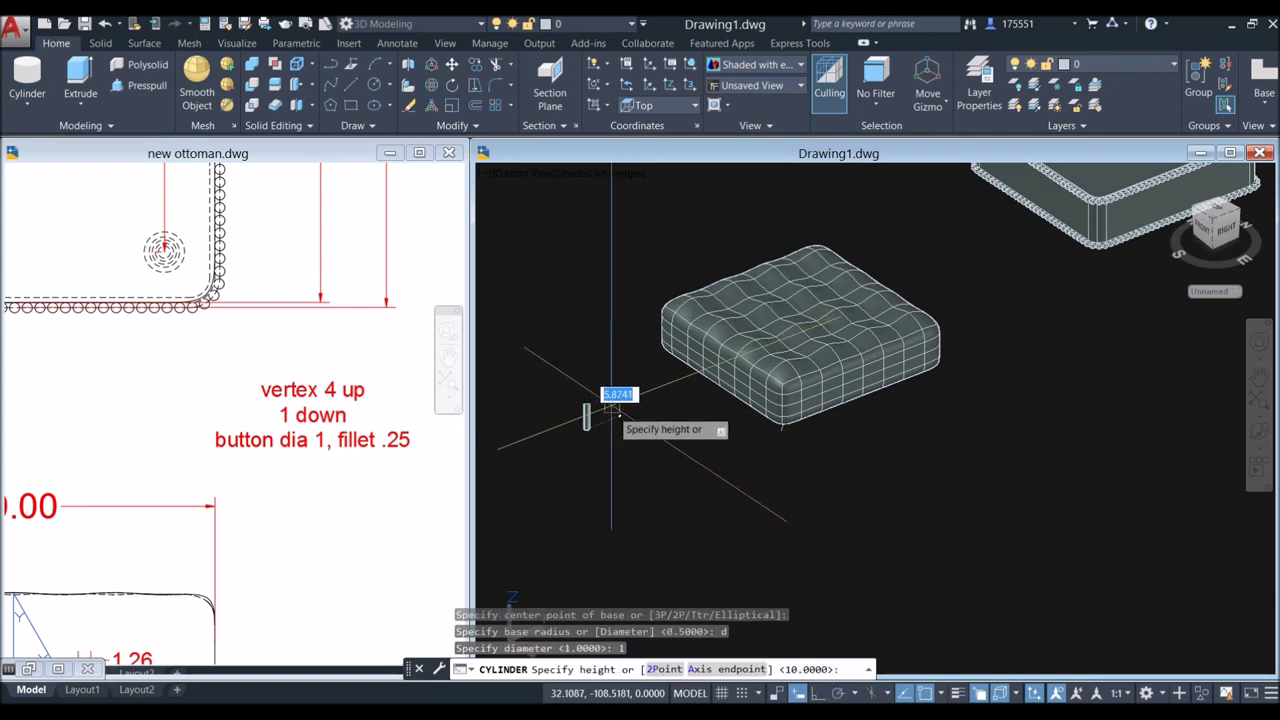
scroll(586, 430, "up", 3)
scroll(590, 433, "up", 3)
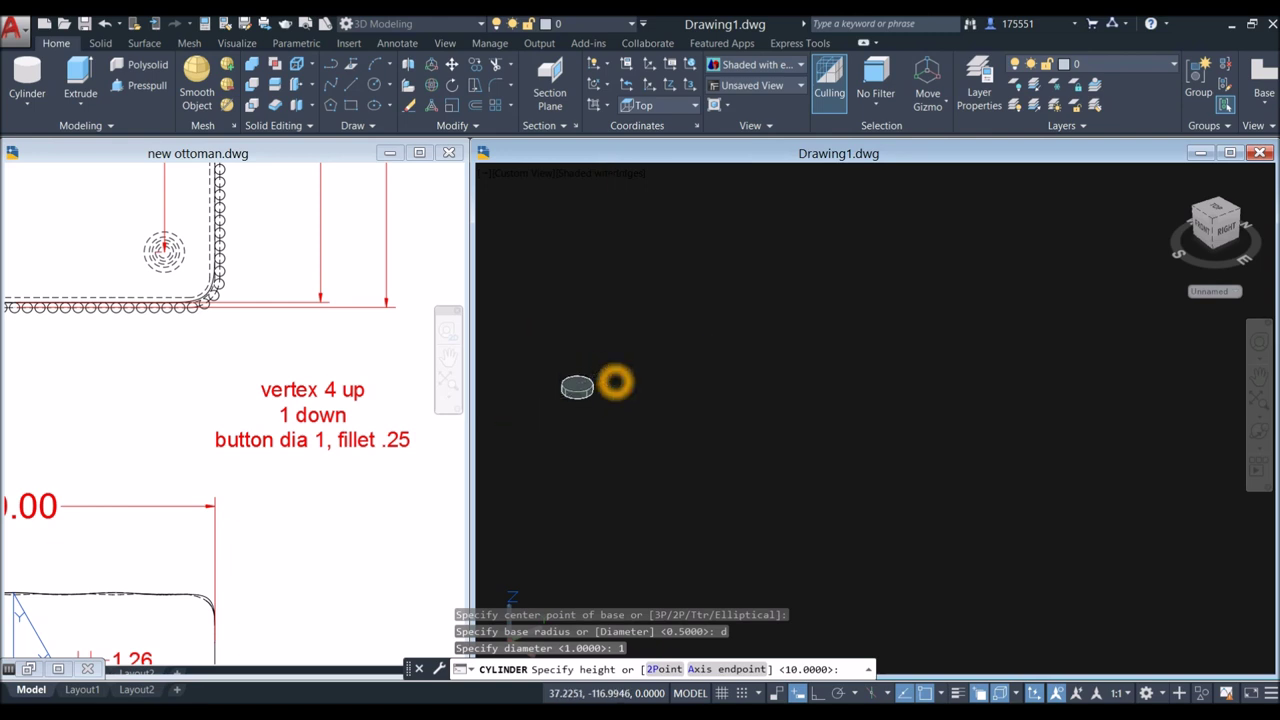
key("Return")
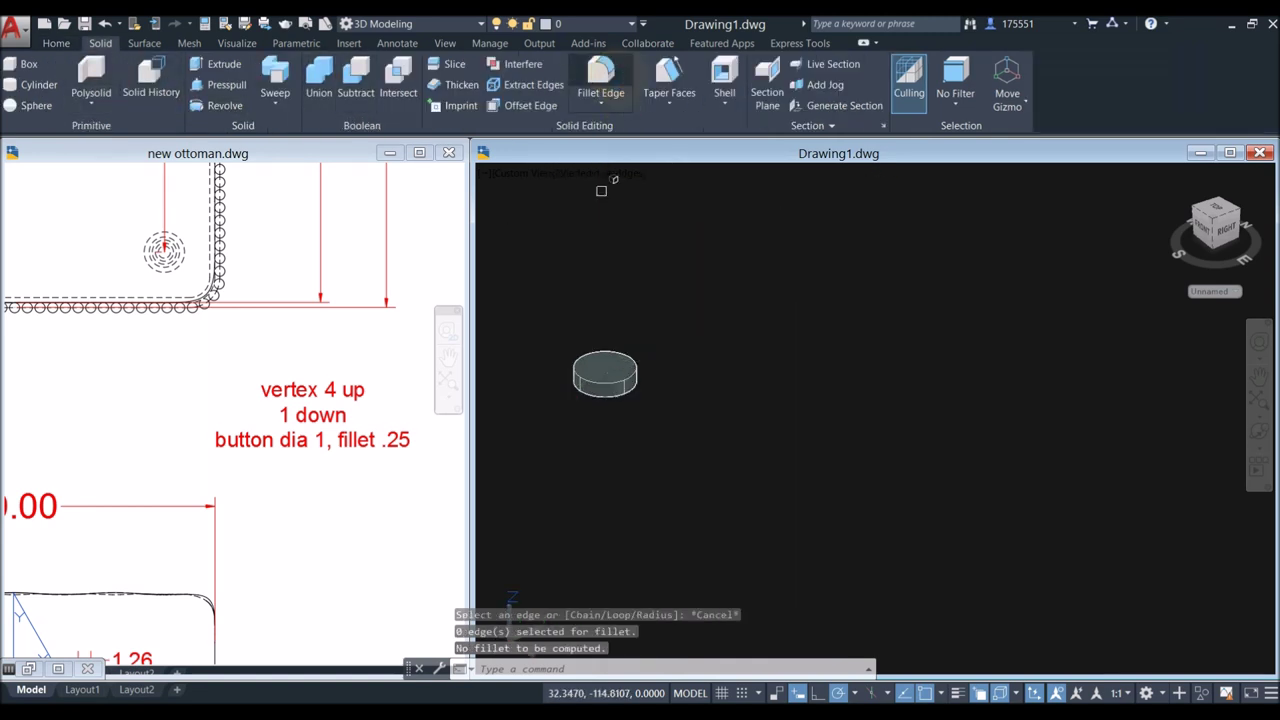
Step: Fillet the upper circular edge of the small cylinder with a radius of .25 to form a rounded button
left_click(600, 78)
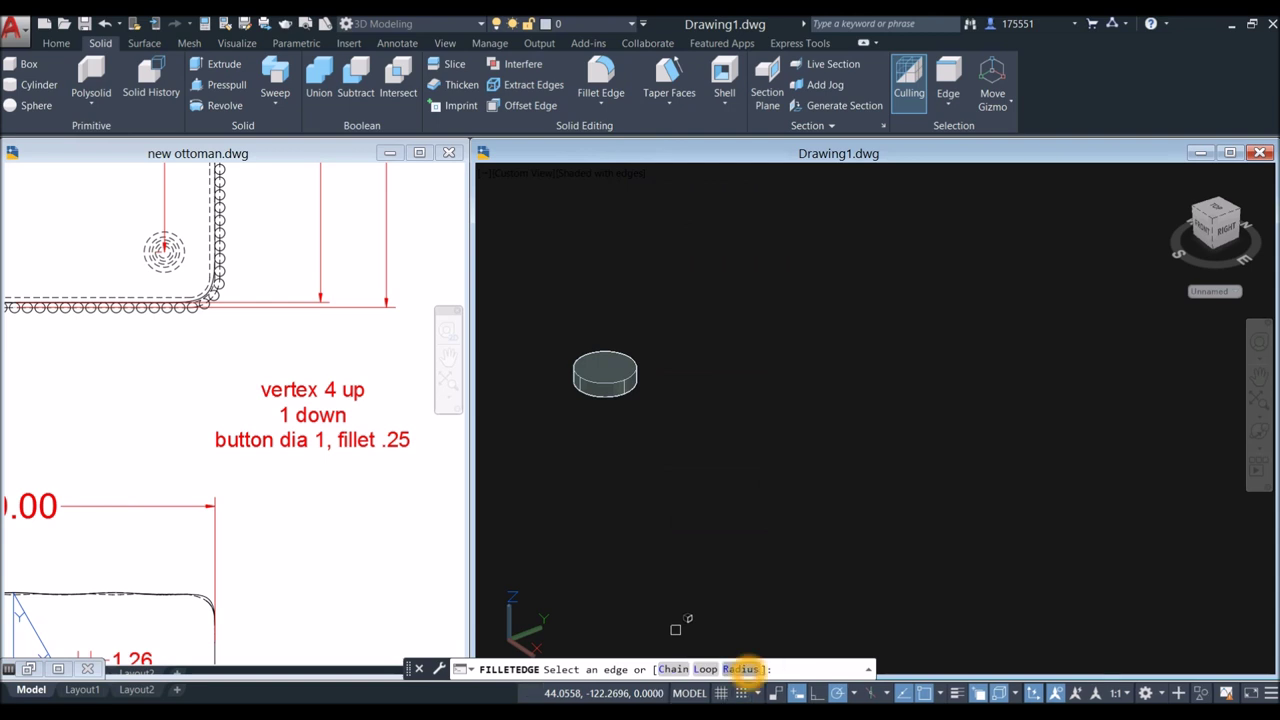
left_click(746, 670)
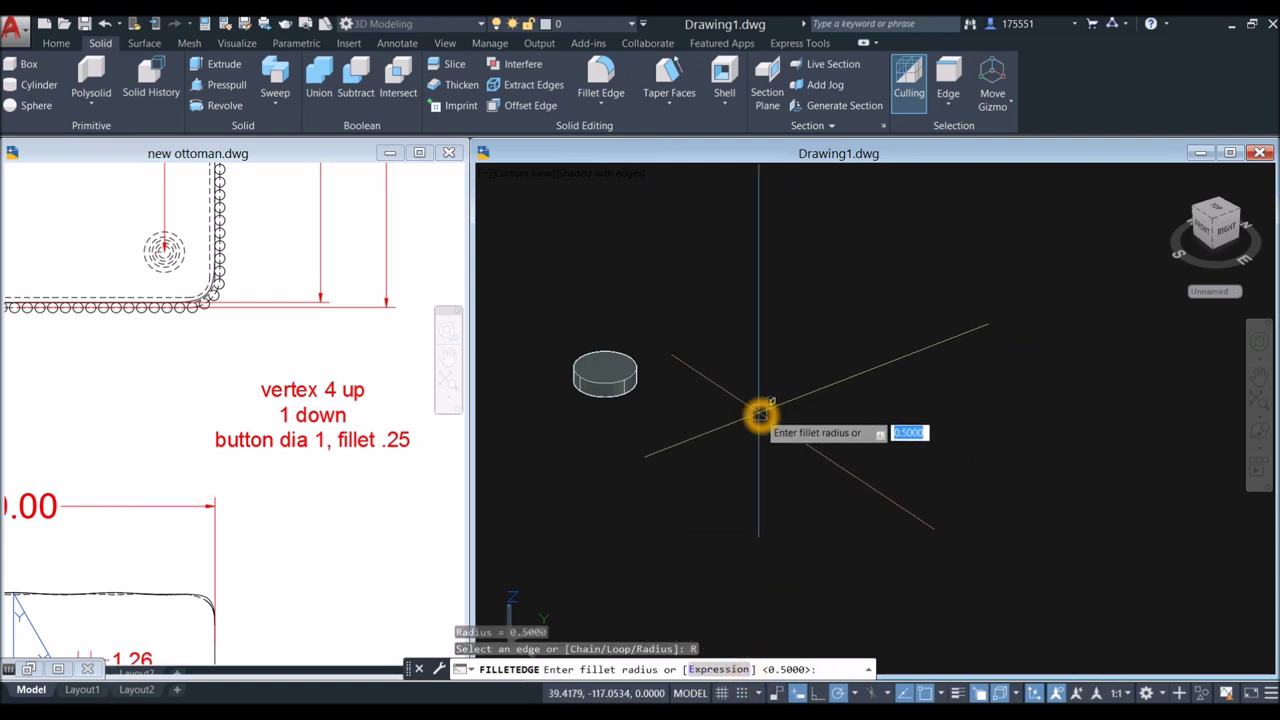
type(".25")
key("Return")
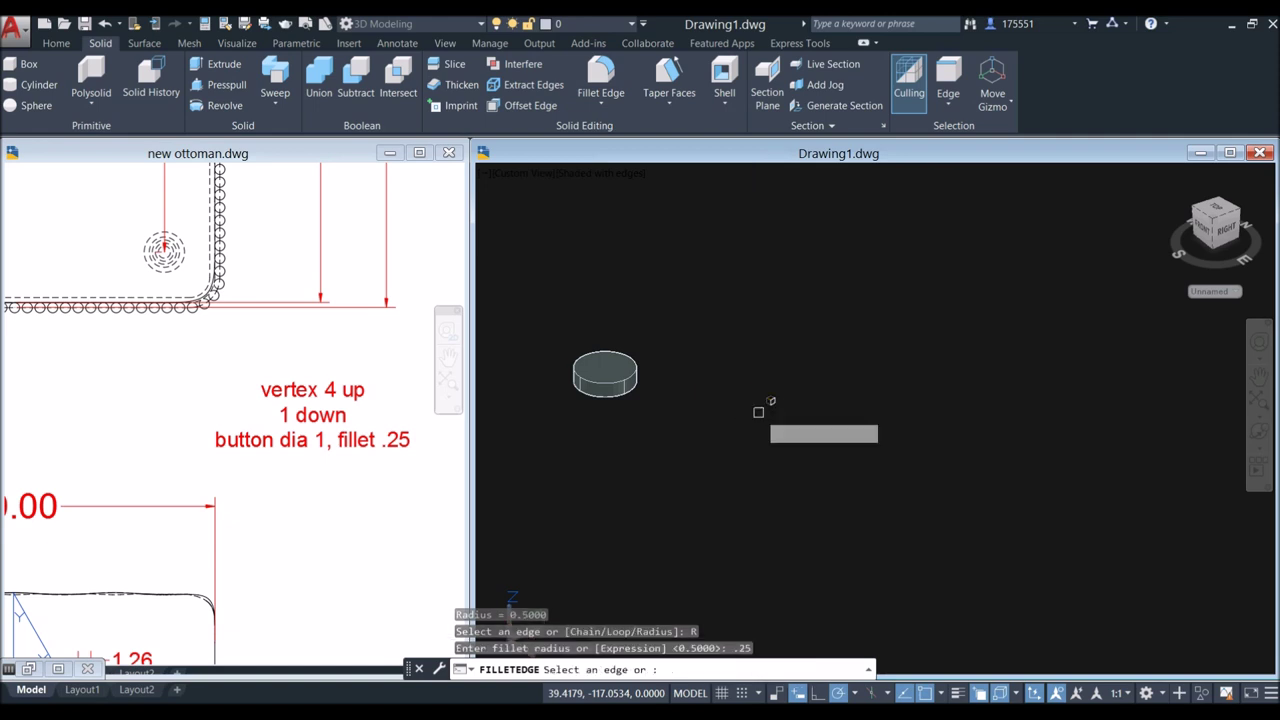
left_click(633, 377)
right_click(663, 342)
left_click(690, 348)
right_click(681, 345)
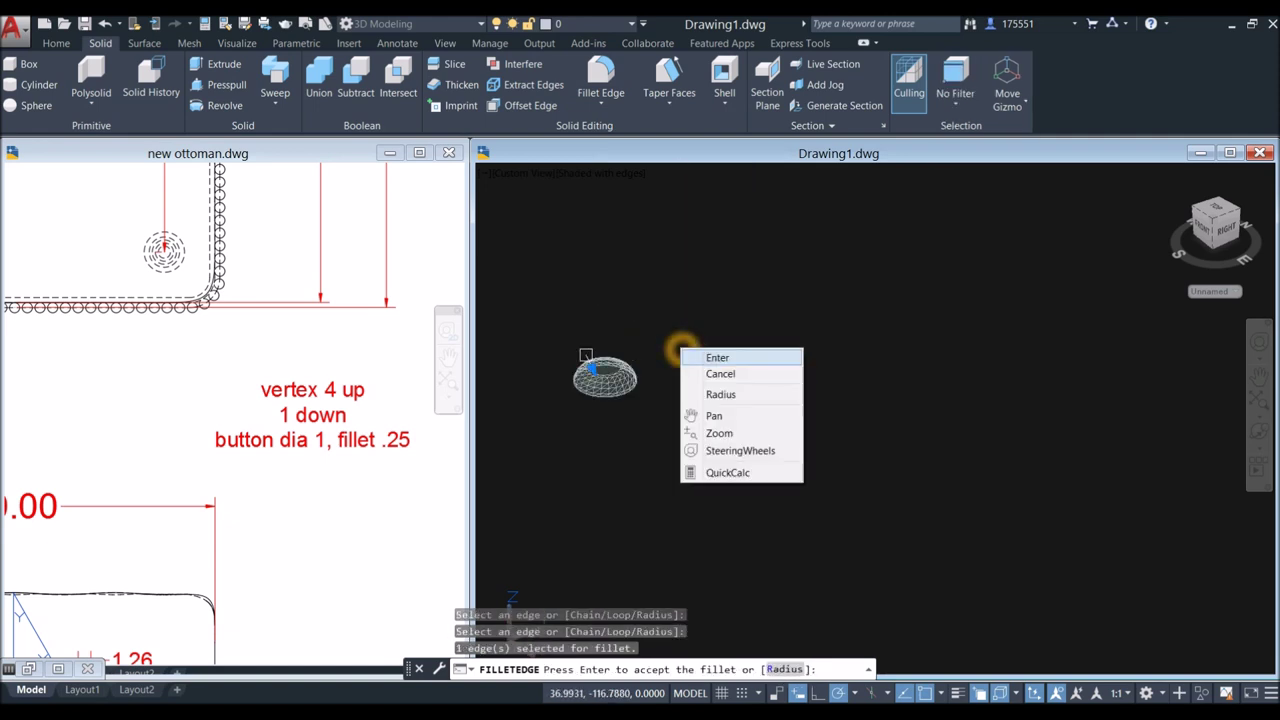
left_click(712, 354)
Step: Move the button by the centre of its underside onto the low mesh vertex nearest the cushion's corner
left_click(616, 390)
right_click(716, 276)
left_click(755, 380)
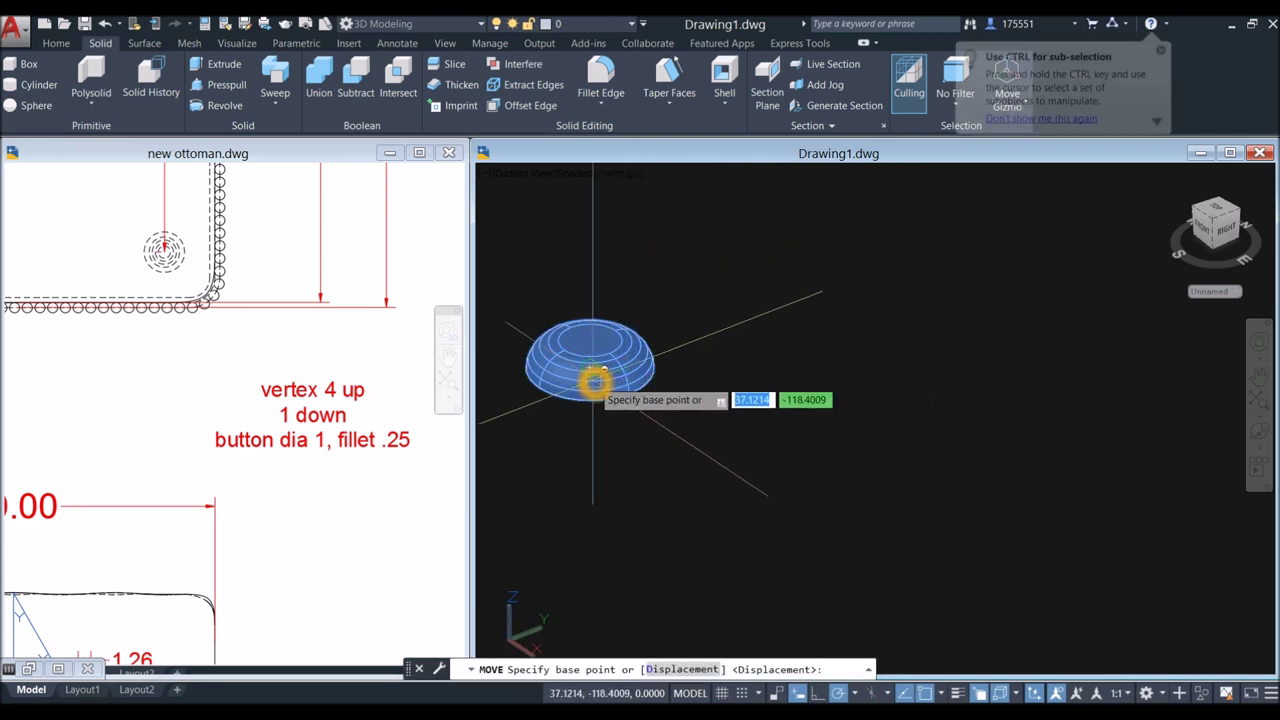
middle_click_drag(694, 440, 694, 363, "shift")
left_click(603, 380)
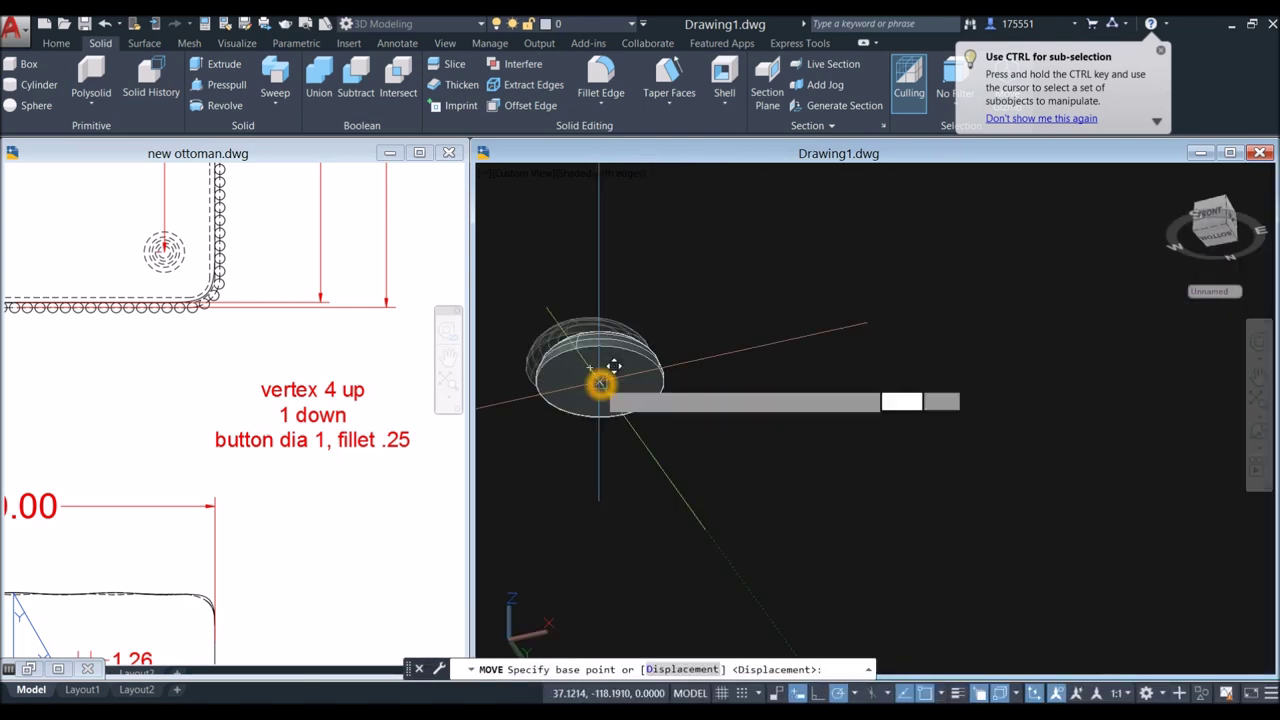
middle_click_drag(710, 373, 651, 508, "shift")
scroll(665, 512, "up", 5)
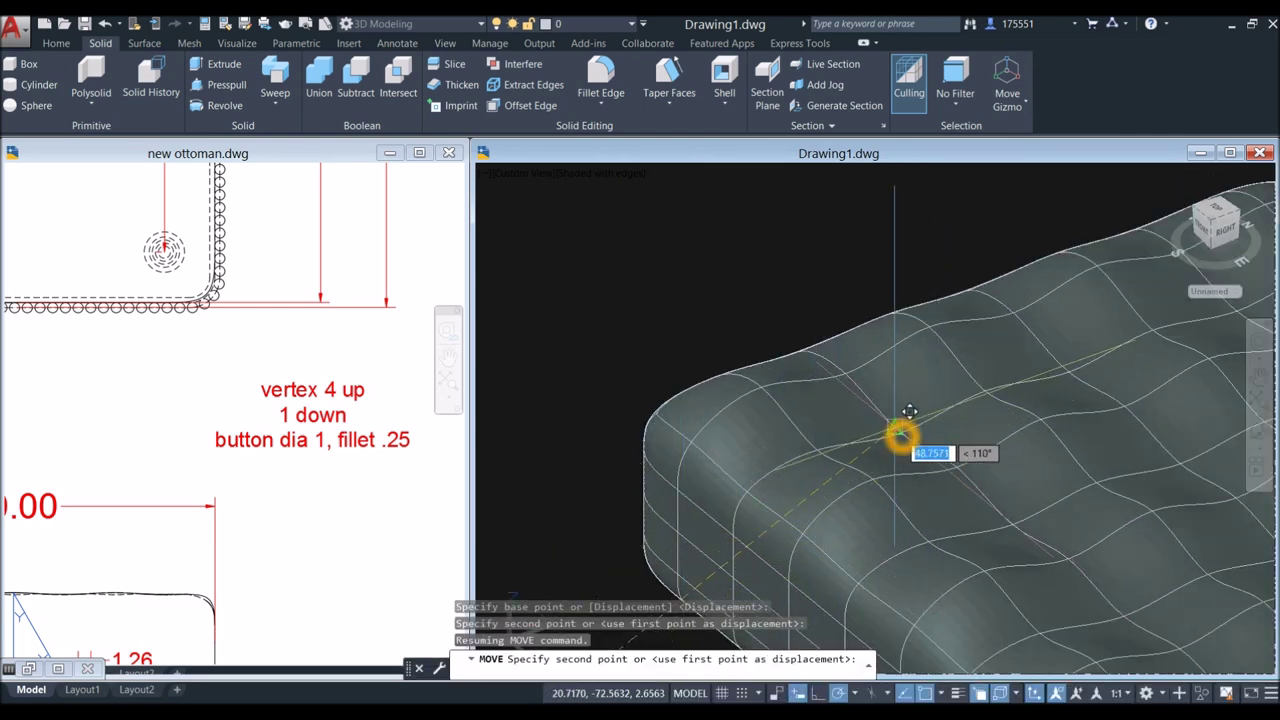
scroll(913, 420, "up", 3)
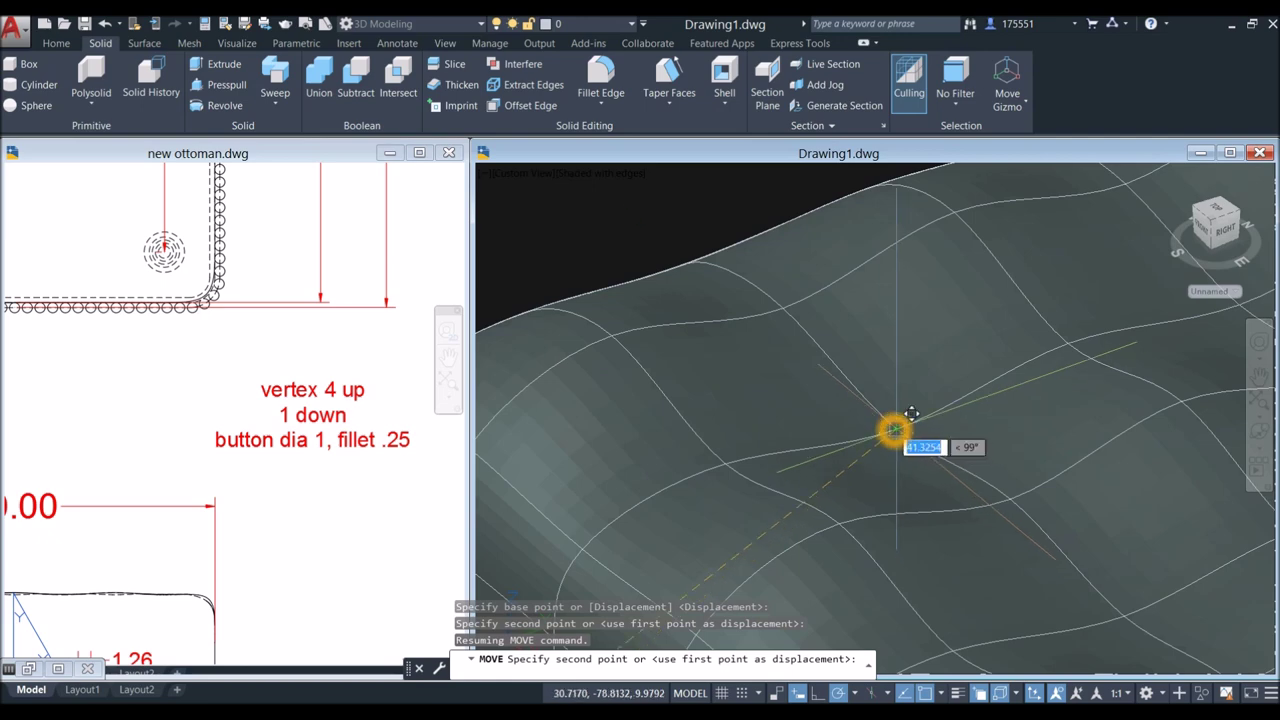
left_click(893, 425)
scroll(944, 436, "down", 5)
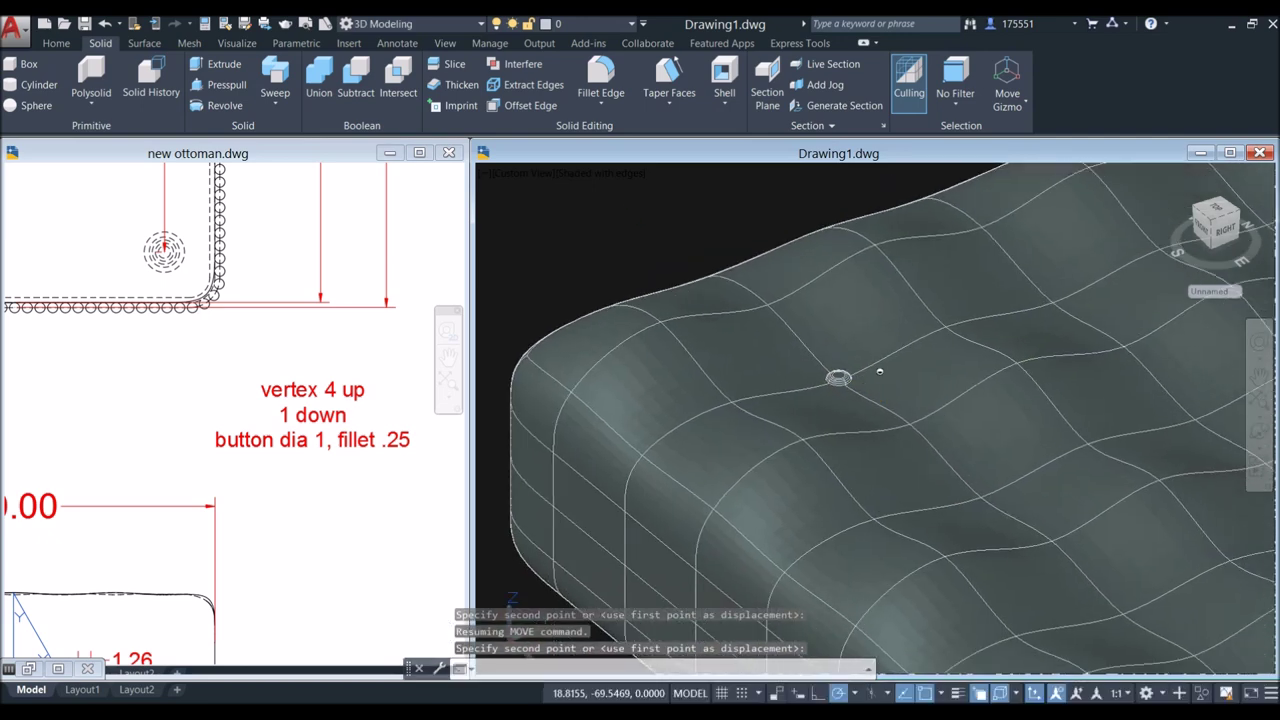
Step: Set the model's visual style to 2D Wireframe
left_click(609, 185)
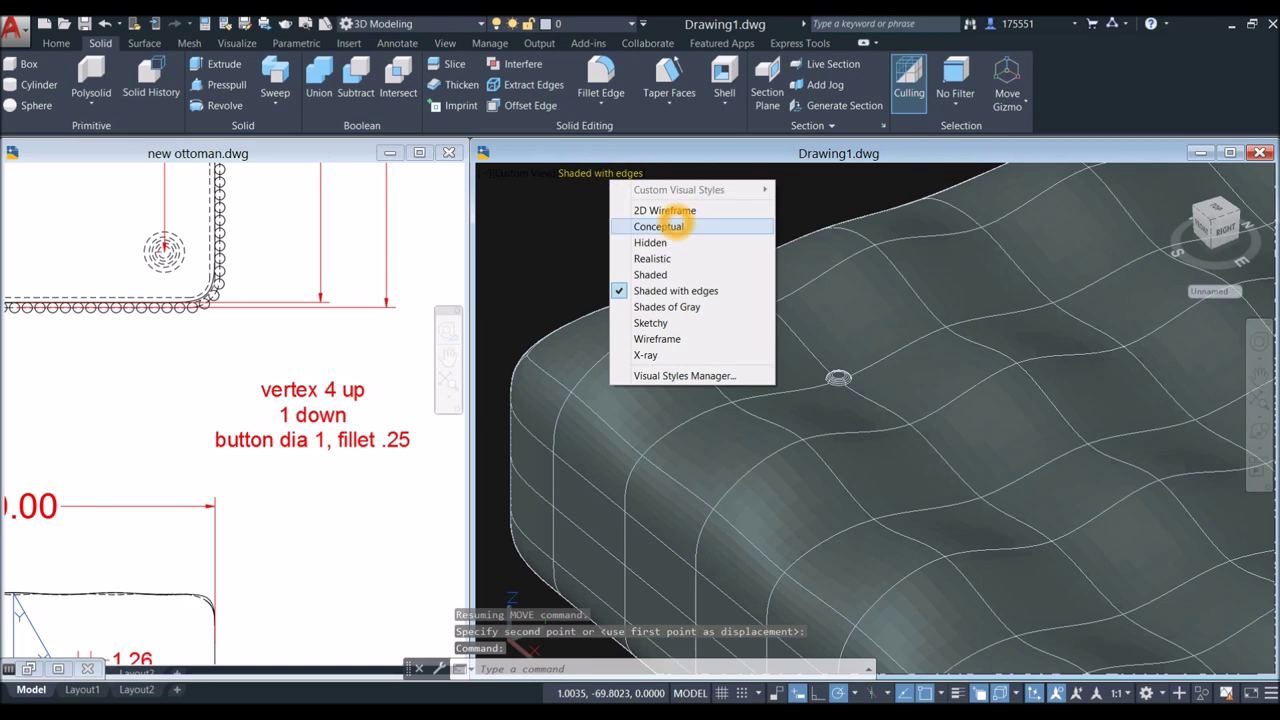
left_click(683, 209)
scroll(846, 371, "up", 8)
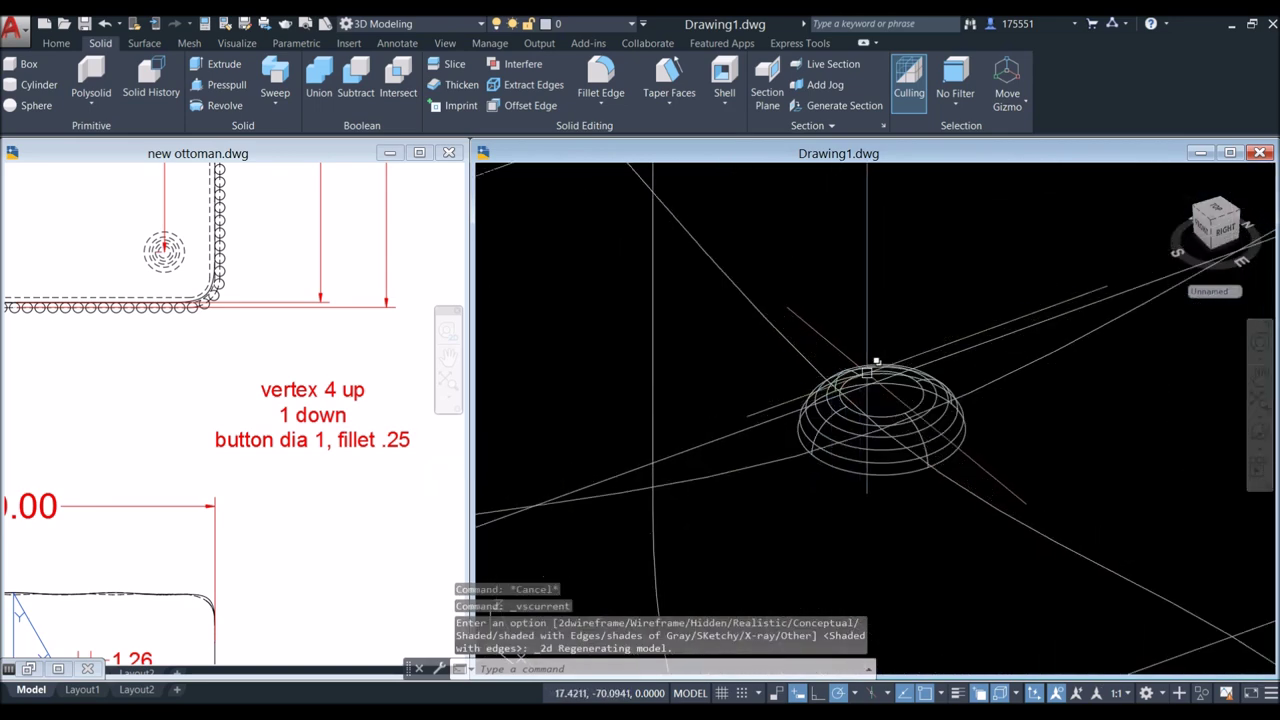
Step: Move the button from its base centre straight up off the cushion's mesh vertex
left_click(875, 362)
right_click(845, 258)
left_click(880, 363)
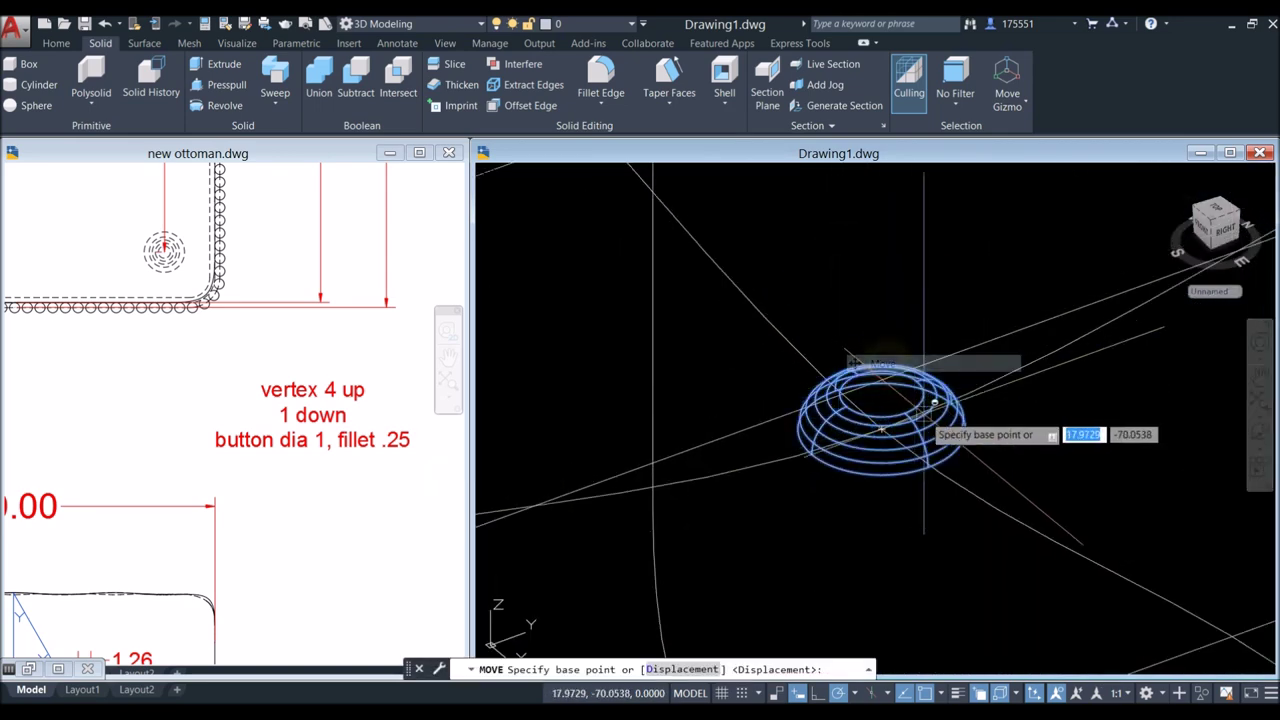
scroll(813, 452, "up", 5)
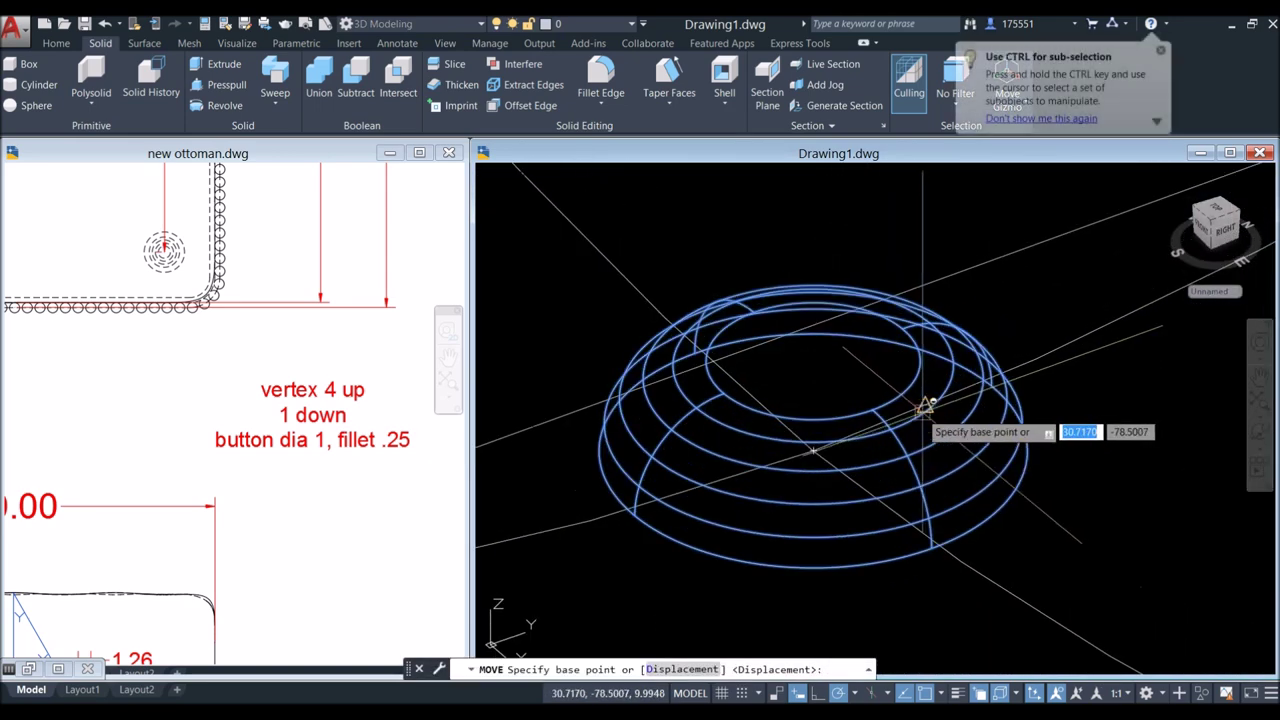
left_click(813, 452)
left_click(903, 272)
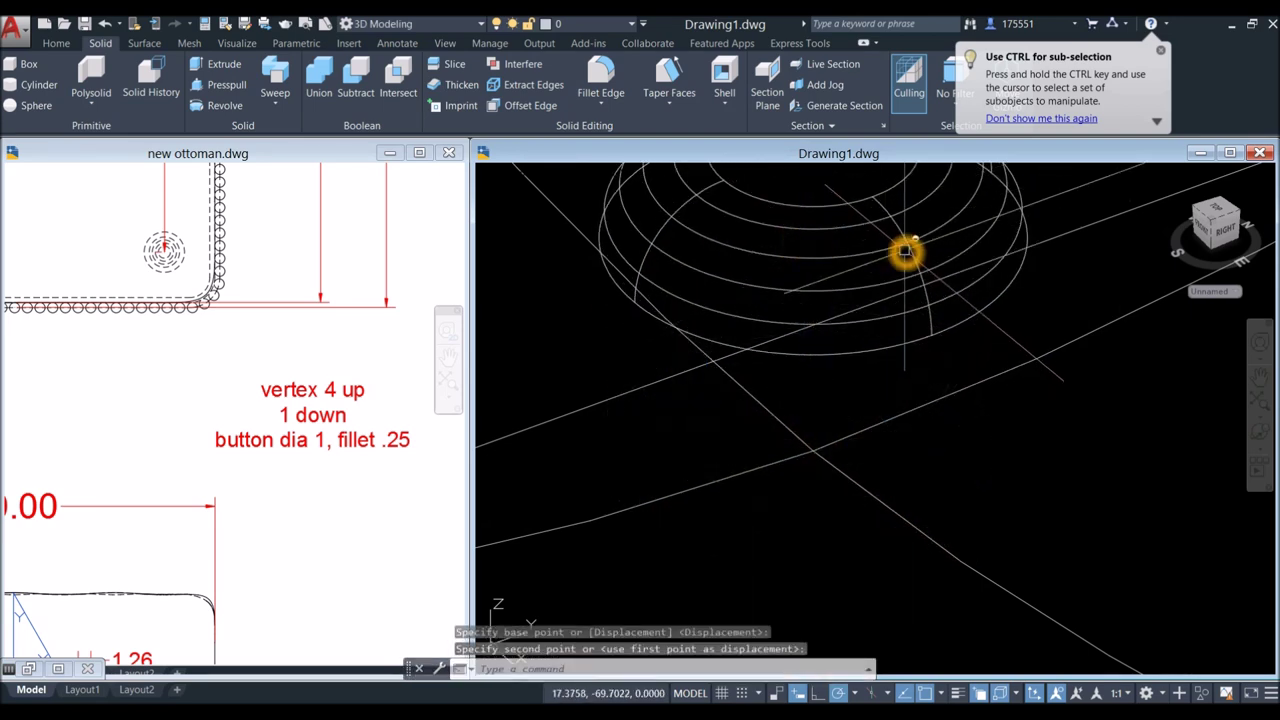
Step: Move the button by its base centre back down onto the mesh vertex where the grid lines cross
left_click(905, 252)
right_click(912, 243)
left_click(1001, 349)
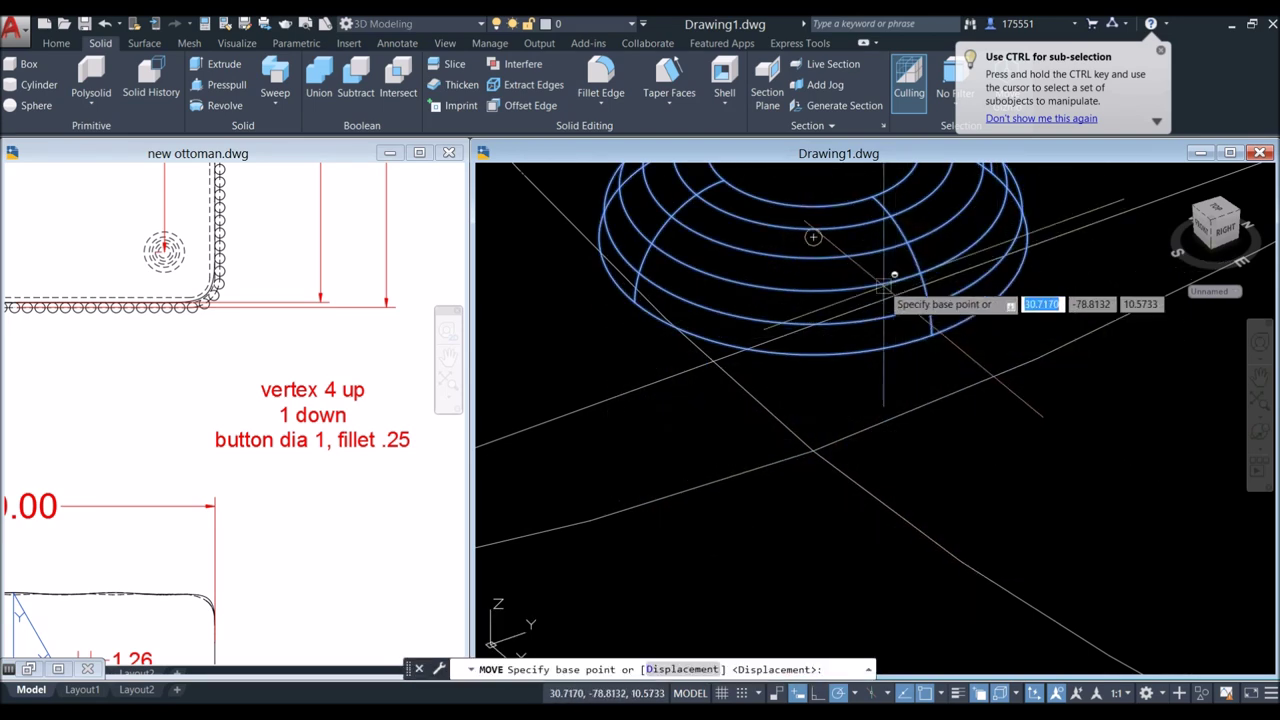
left_click(815, 237)
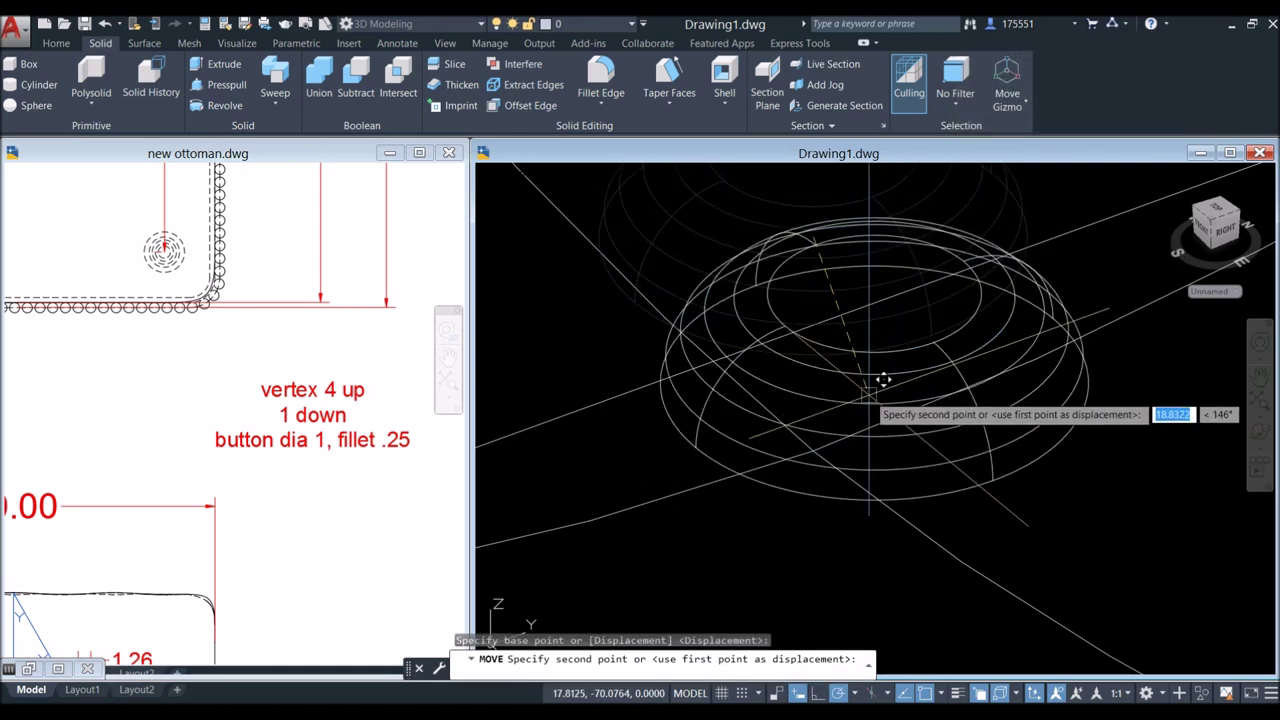
left_click(814, 452)
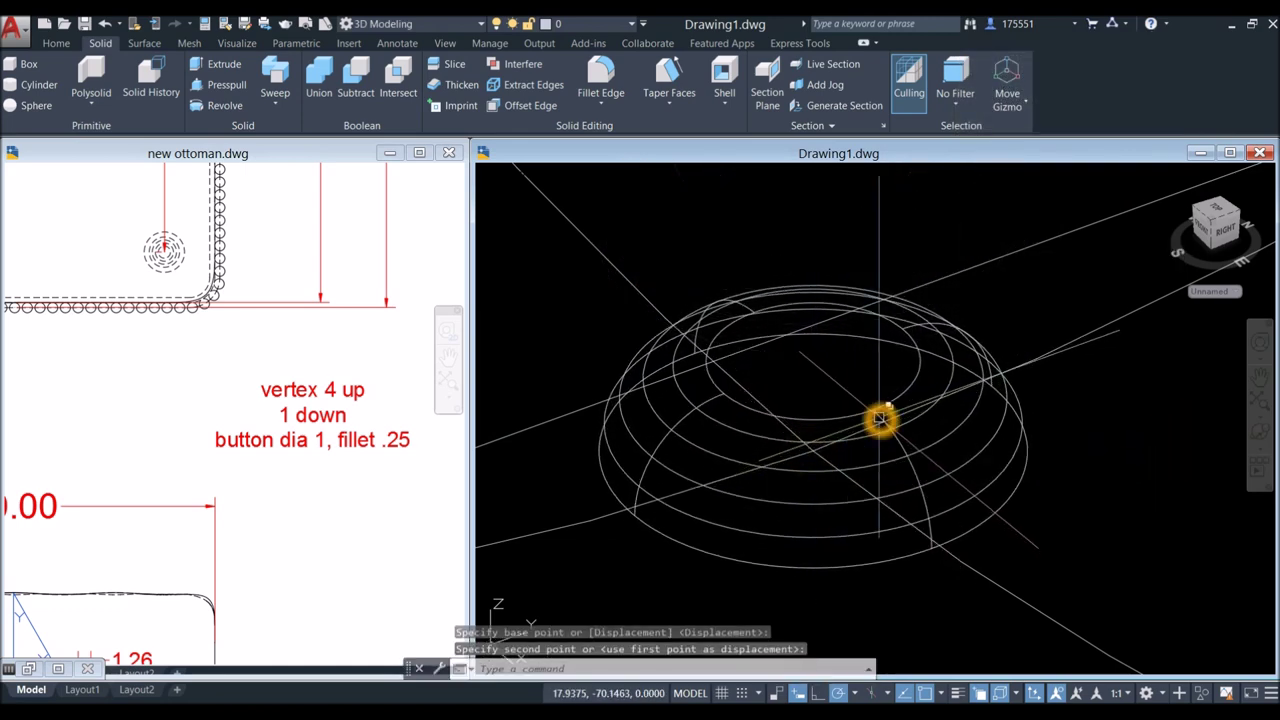
scroll(900, 400, "down", 3)
left_click(900, 400)
right_click(860, 260)
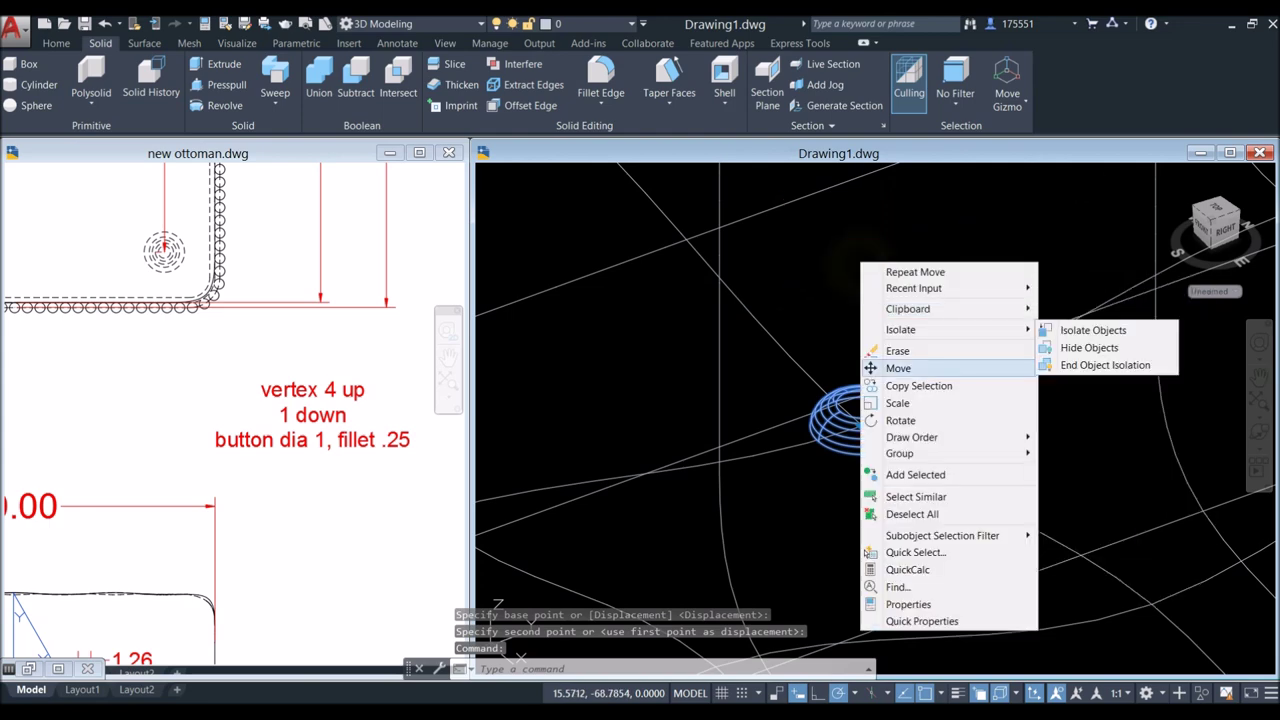
left_click(900, 386)
scroll(862, 404, "up", 3)
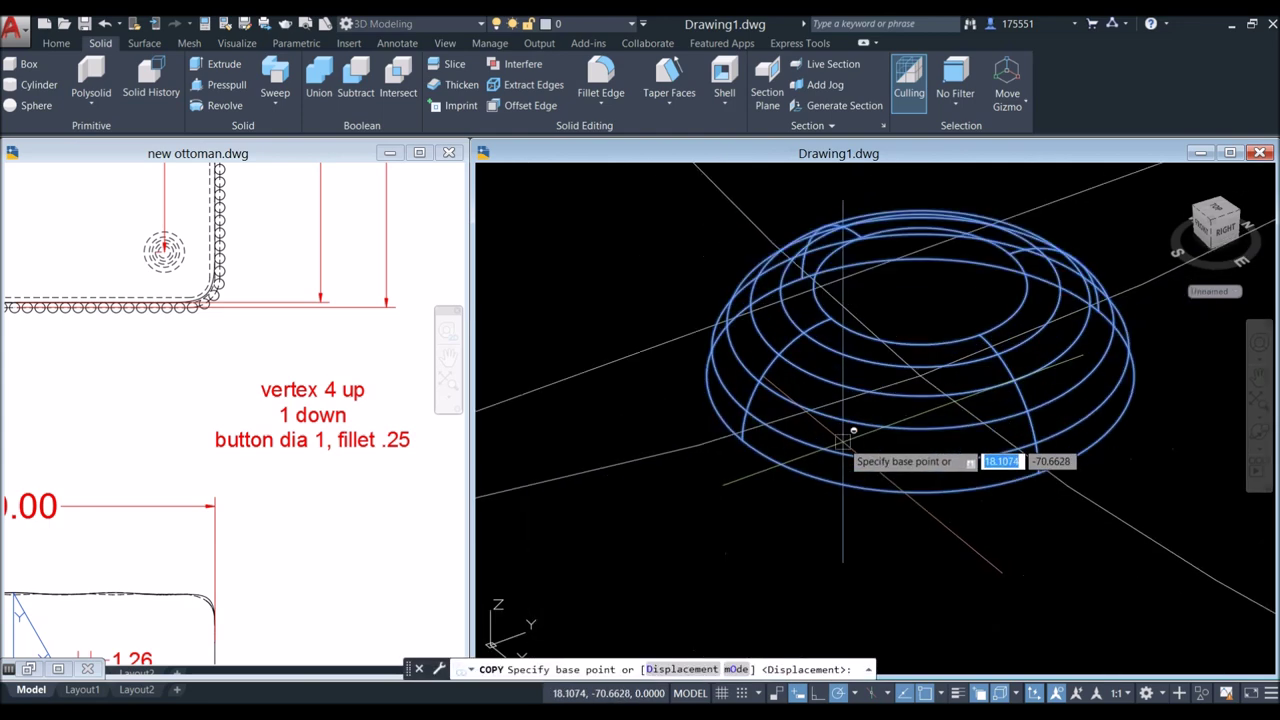
left_click(921, 388)
scroll(871, 442, "down", 5)
middle_click_drag(853, 427, 764, 362)
scroll(780, 380, "down", 2)
scroll(940, 455, "up", 2)
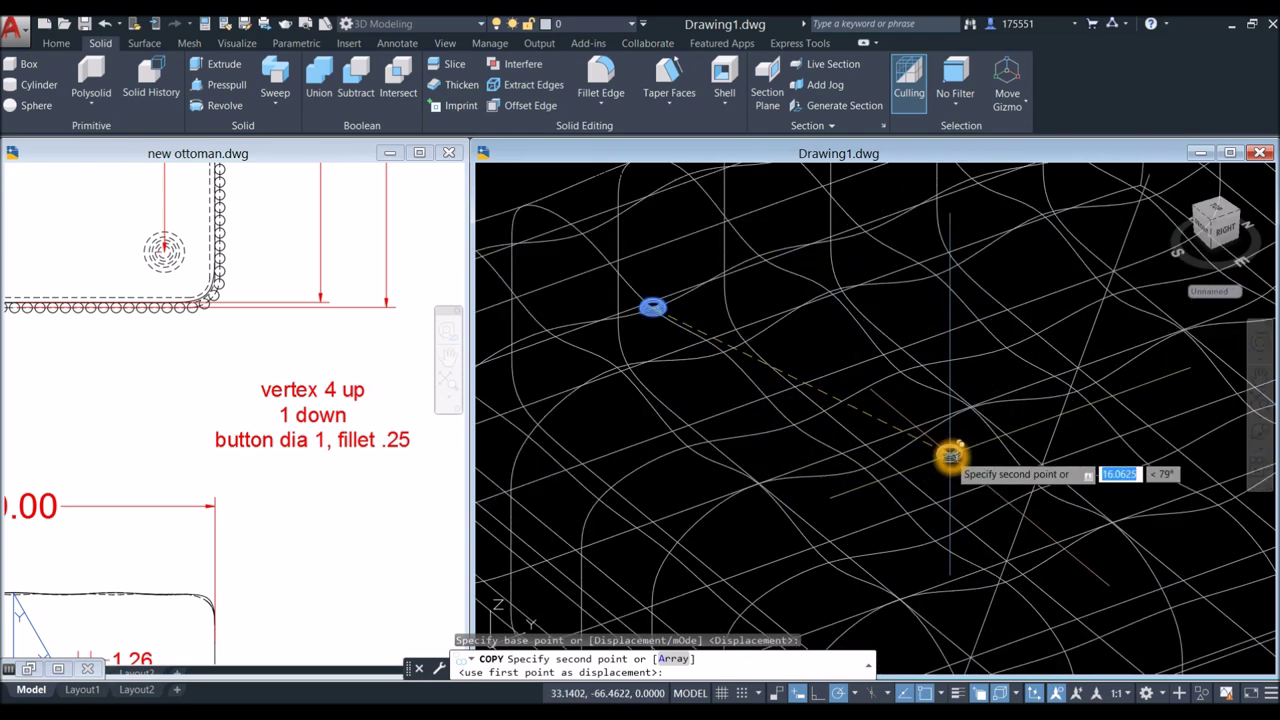
middle_click_drag(951, 455, 922, 460)
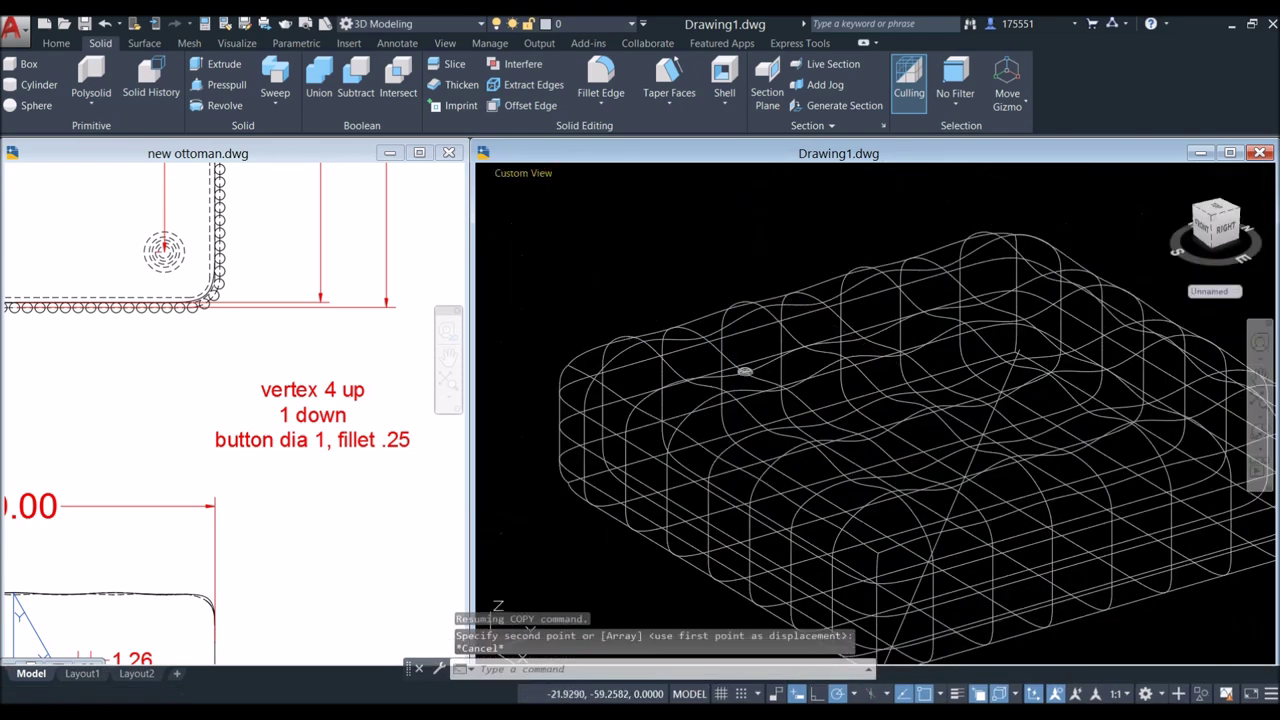
Step: Switch the model to the Top view, framing the button on the cushion grid
left_click(523, 173)
left_click(598, 209)
middle_click_drag(936, 488, 774, 271)
scroll(710, 423, "up", 3)
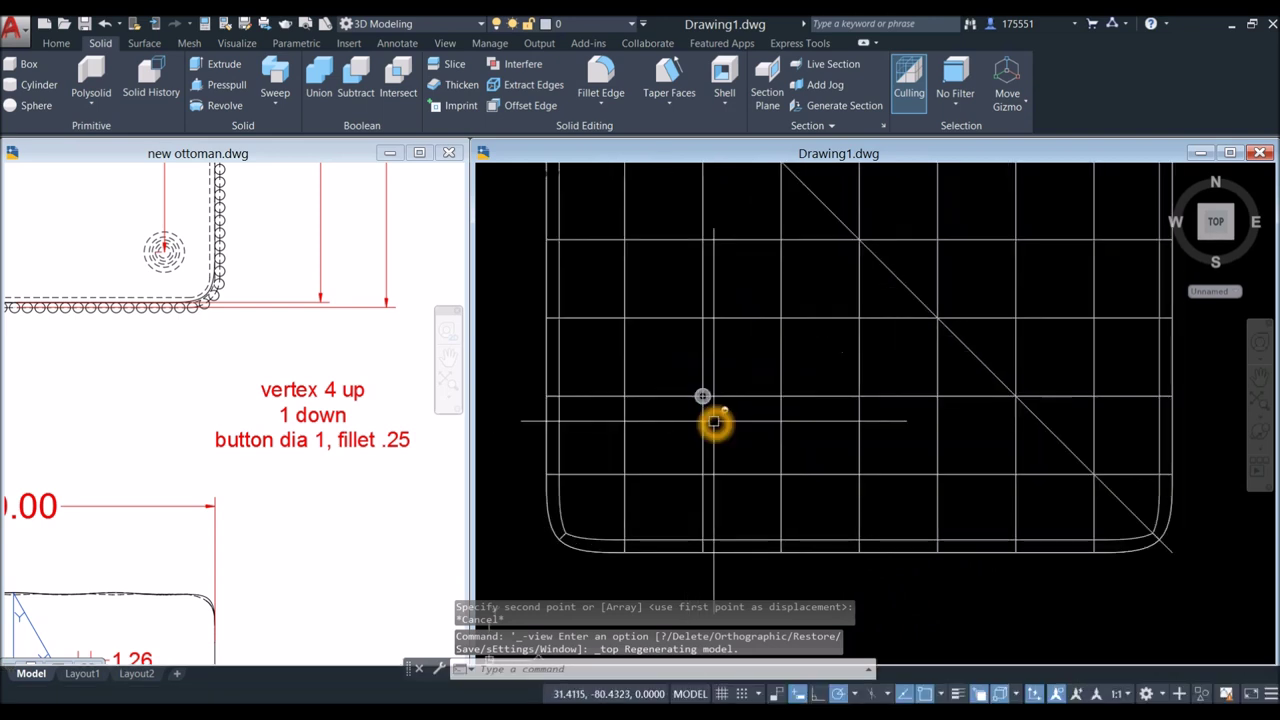
scroll(714, 422, "up", 3)
Step: Copy the button by its centre onto the grid crossing two cells east in the same row
left_click(690, 339)
right_click(784, 237)
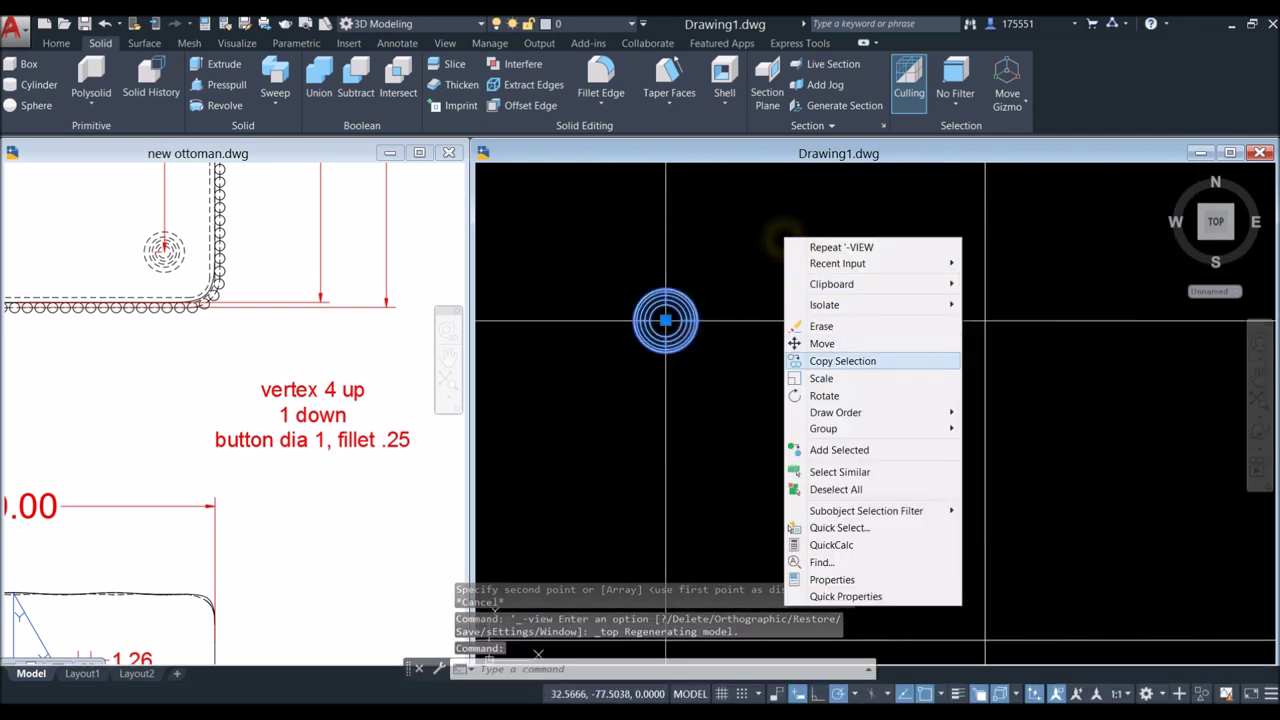
left_click(842, 361)
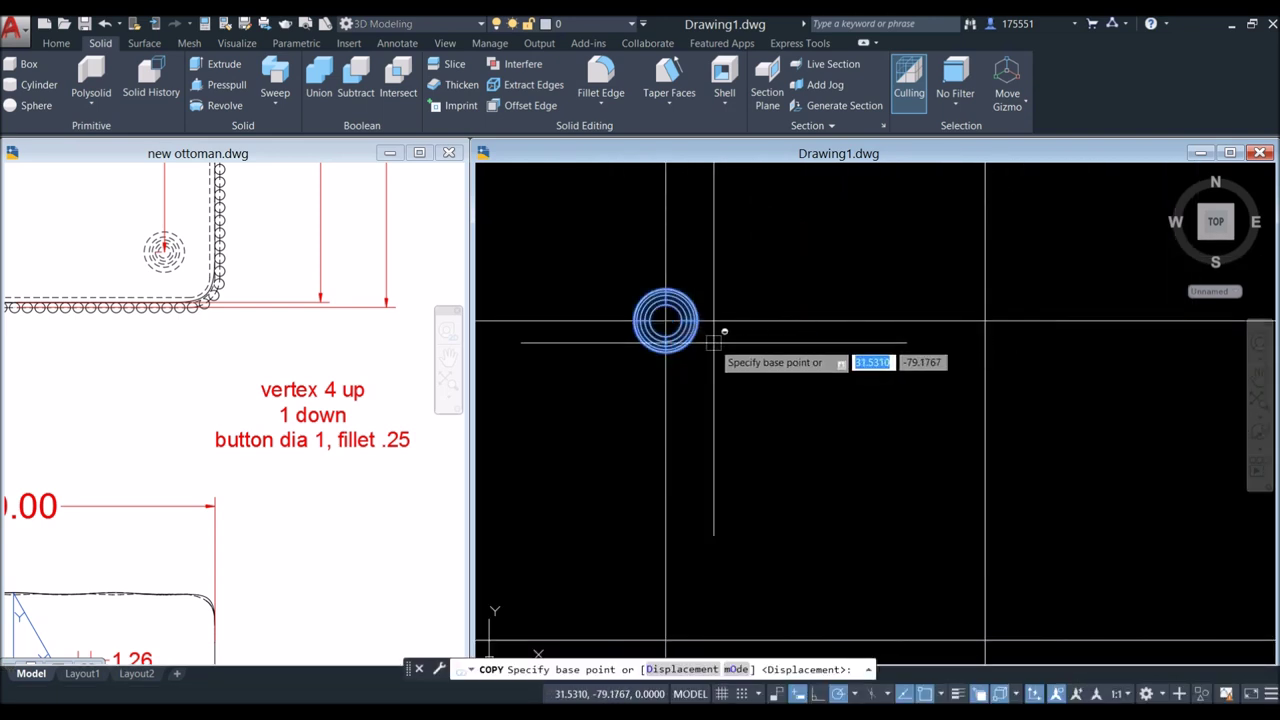
right_click(666, 322, "shift")
left_click(711, 511)
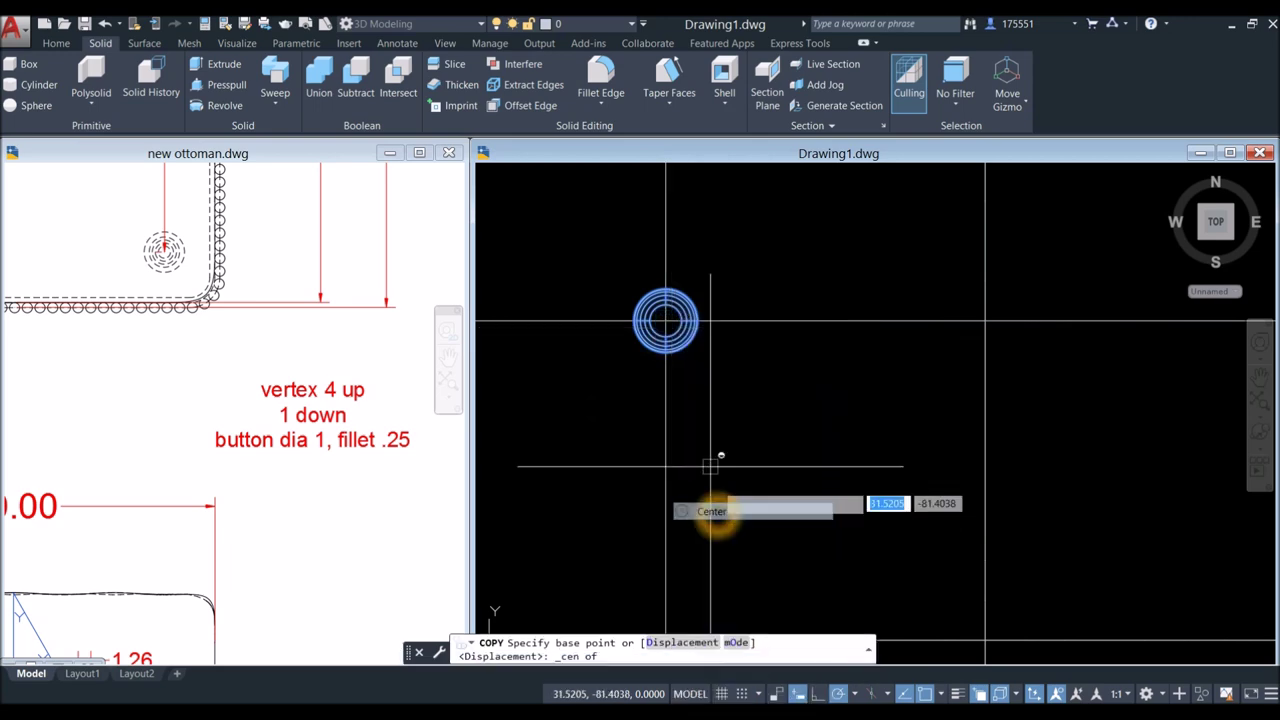
left_click(700, 340)
scroll(751, 368, "down", 4)
scroll(768, 390, "down", 1)
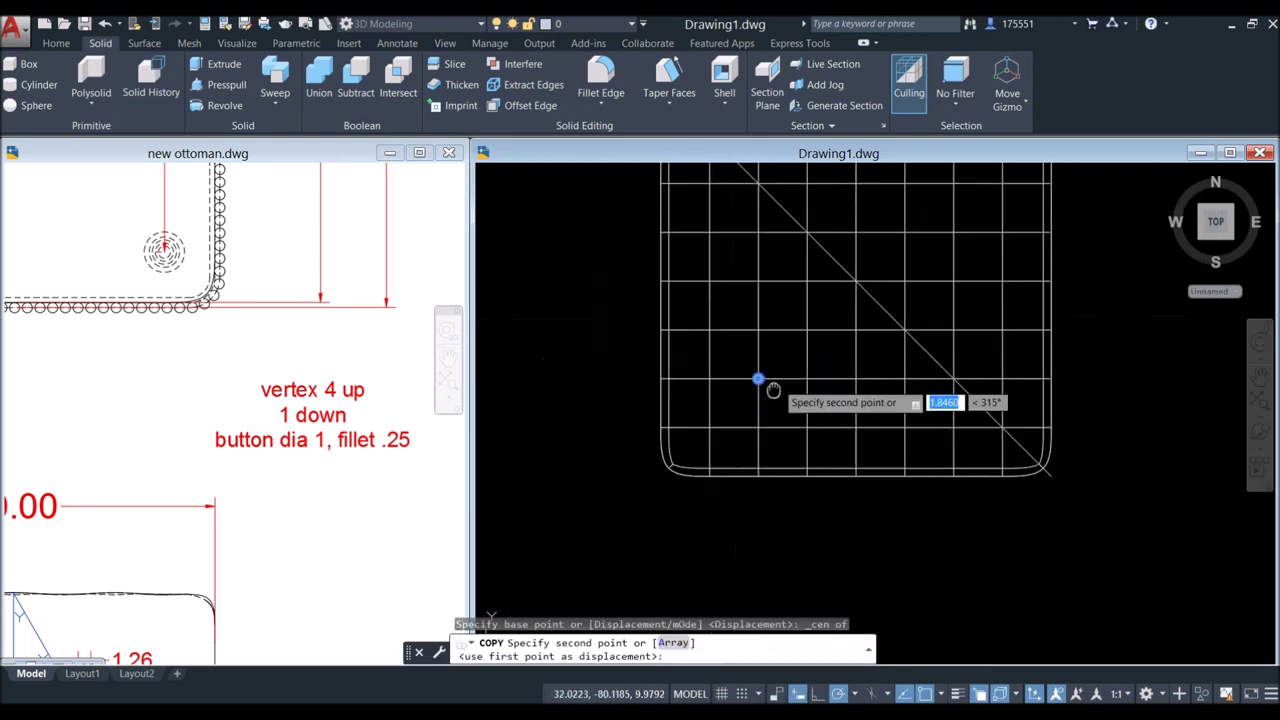
middle_click_drag(771, 389, 697, 391)
scroll(783, 403, "up", 2)
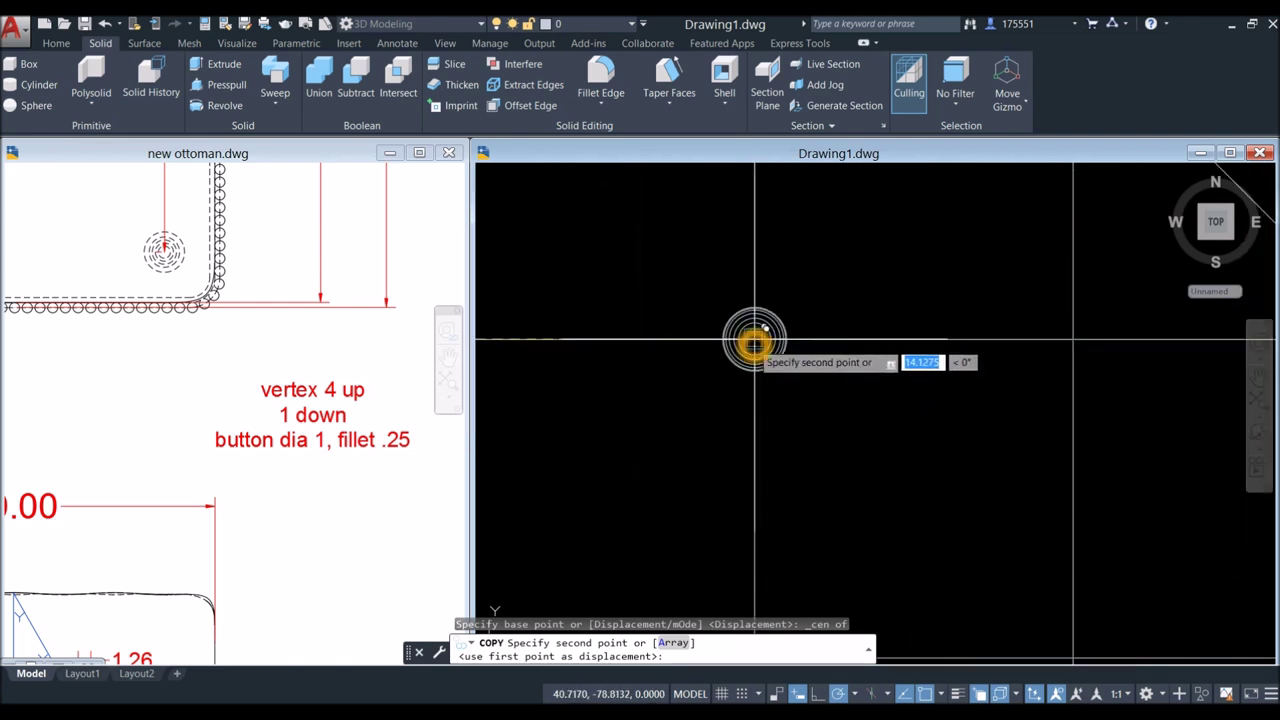
Step: Place another copy two more cells east, where the cushion's diagonal line crosses the same row
scroll(749, 343, "down", 3)
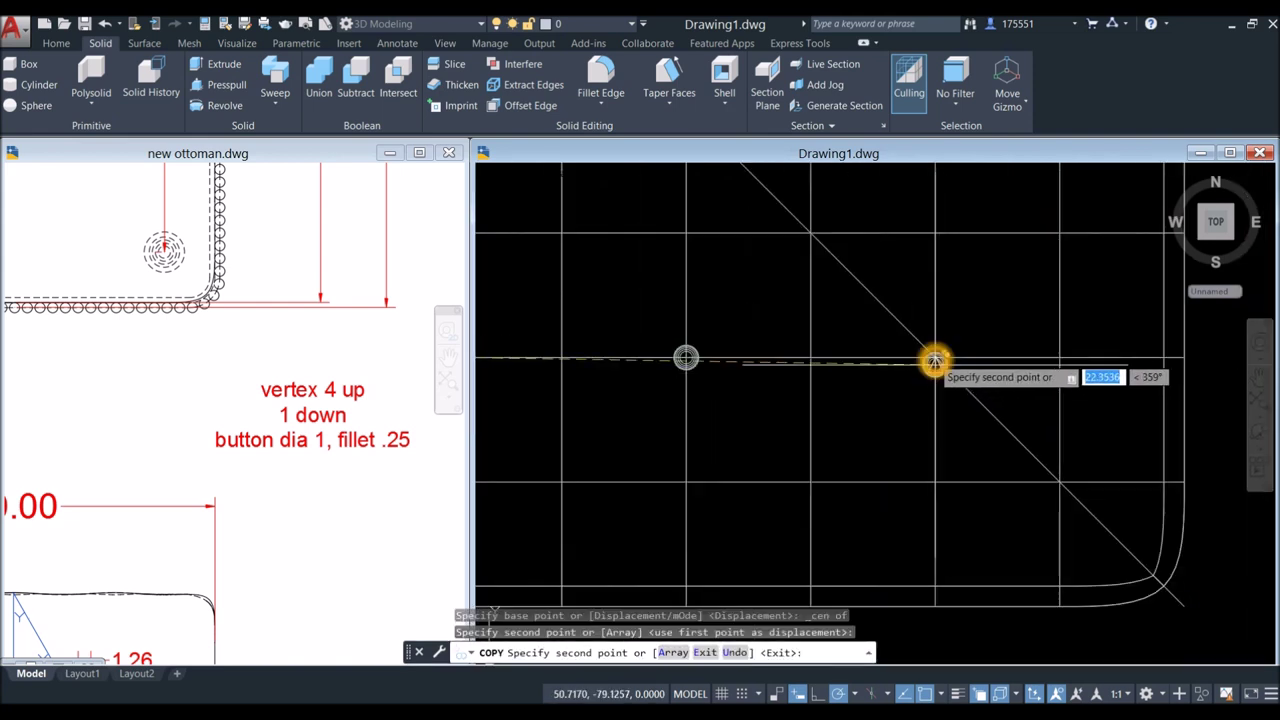
scroll(934, 357, "up", 3)
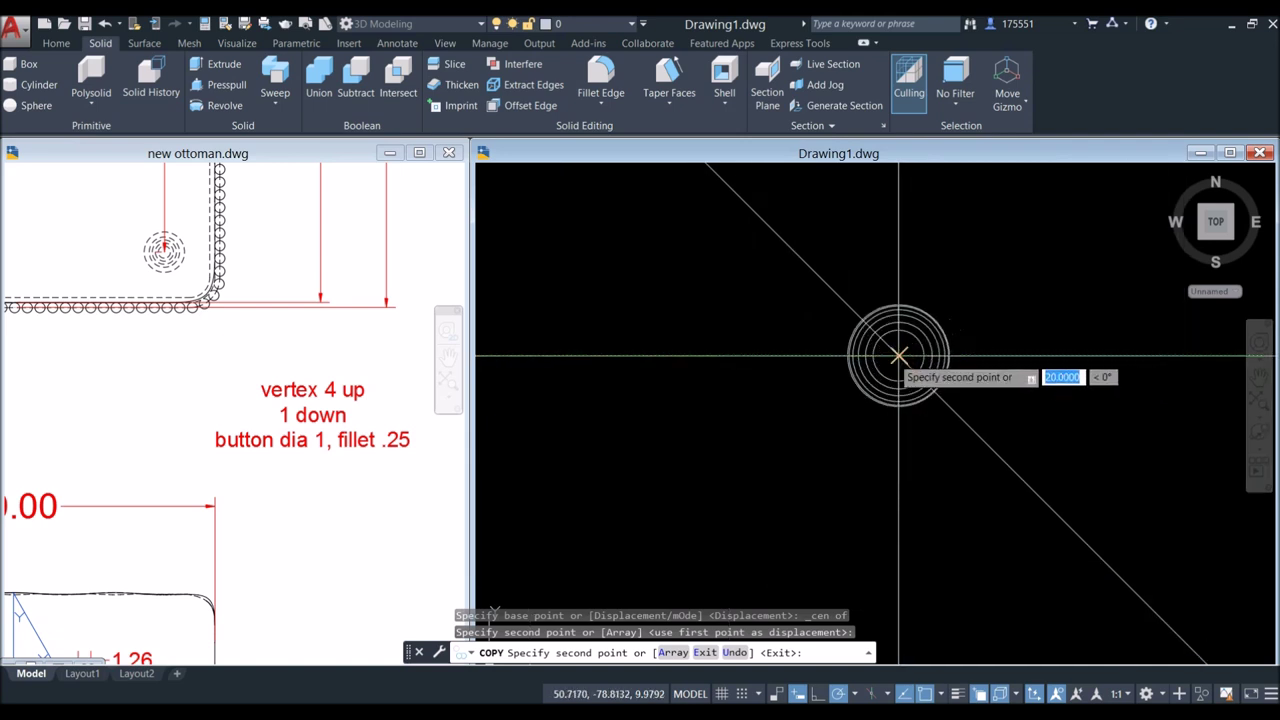
left_click(899, 356)
scroll(900, 350, "down", 3)
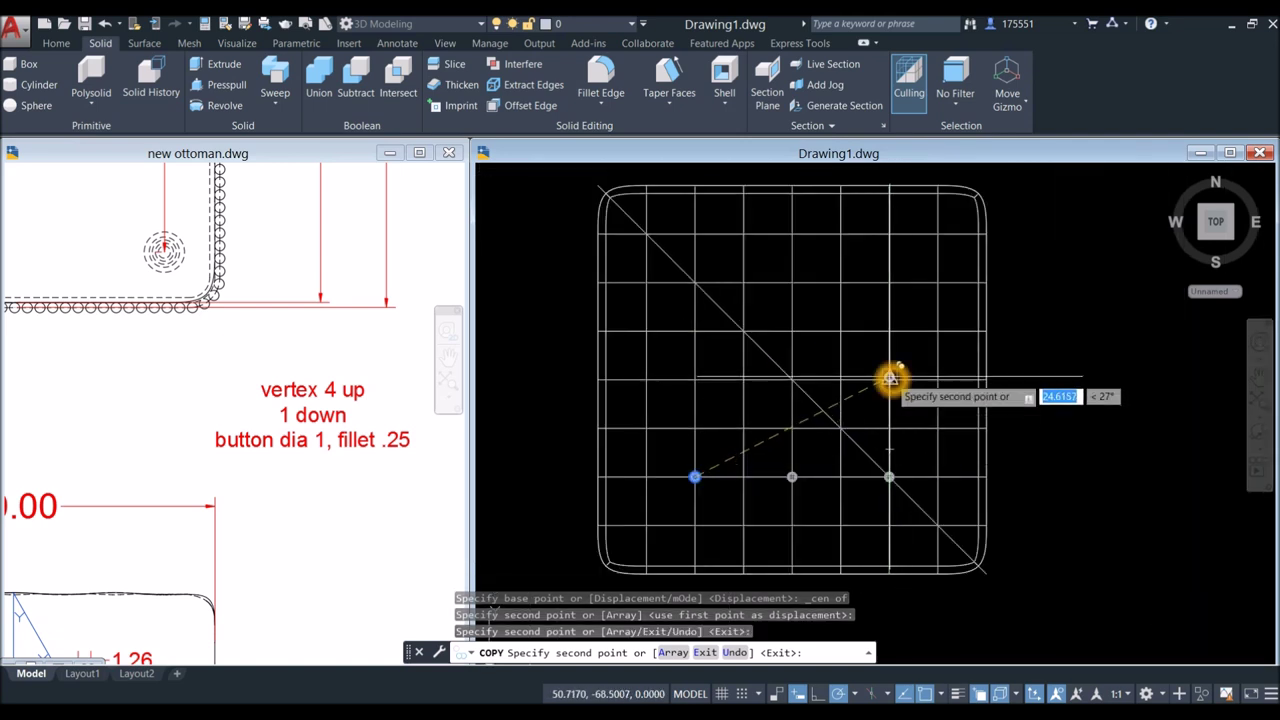
Step: Place three button copies on the cushion's middle row, two grid cells north of the first row
scroll(888, 379, "up", 3)
left_click(882, 391)
scroll(781, 411, "down", 2)
middle_click_drag(659, 409, 781, 378)
left_click(773, 380)
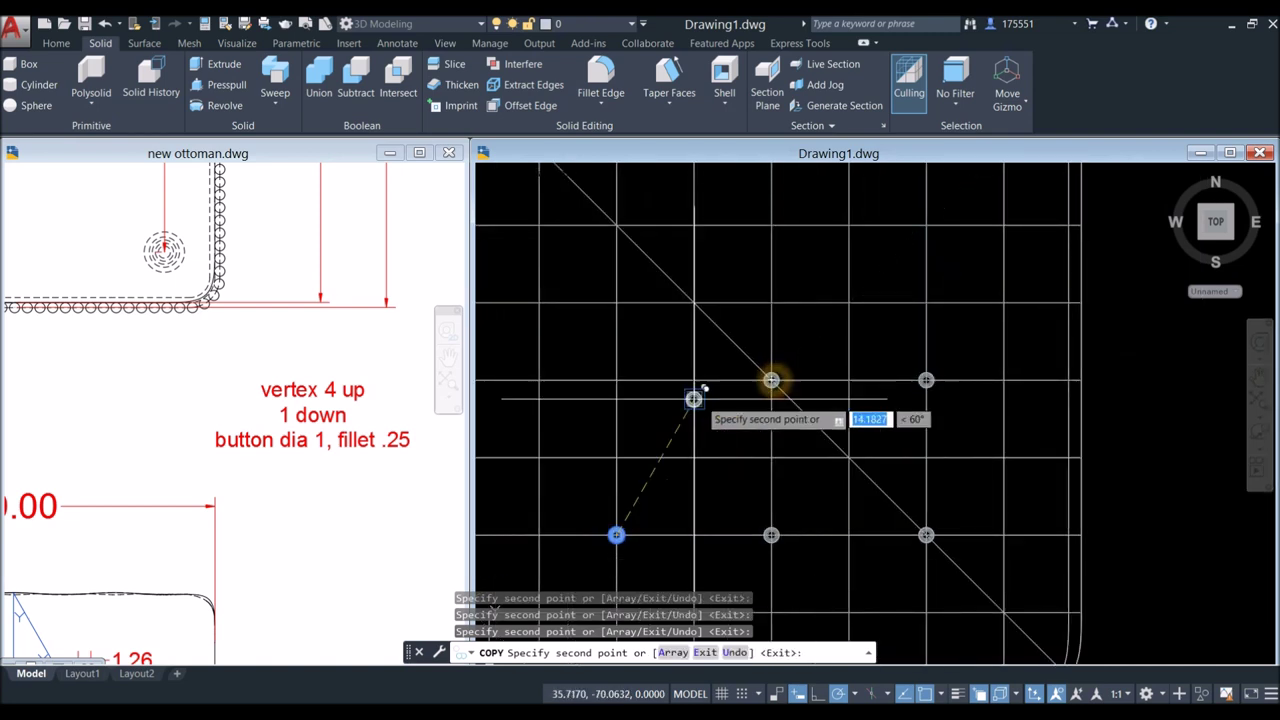
middle_click_drag(700, 402, 790, 388)
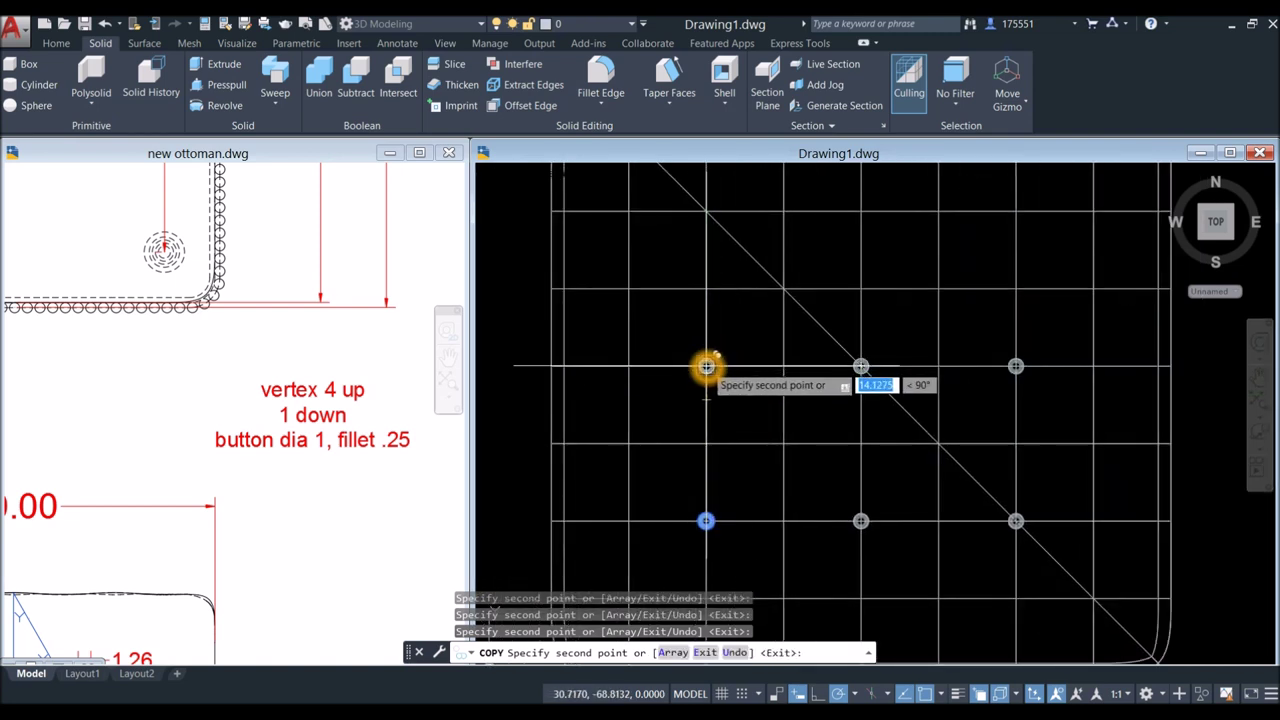
Step: Place three button copies on the northern row, two grid cells above the middle row, and finish copying
middle_click_drag(731, 285, 747, 357)
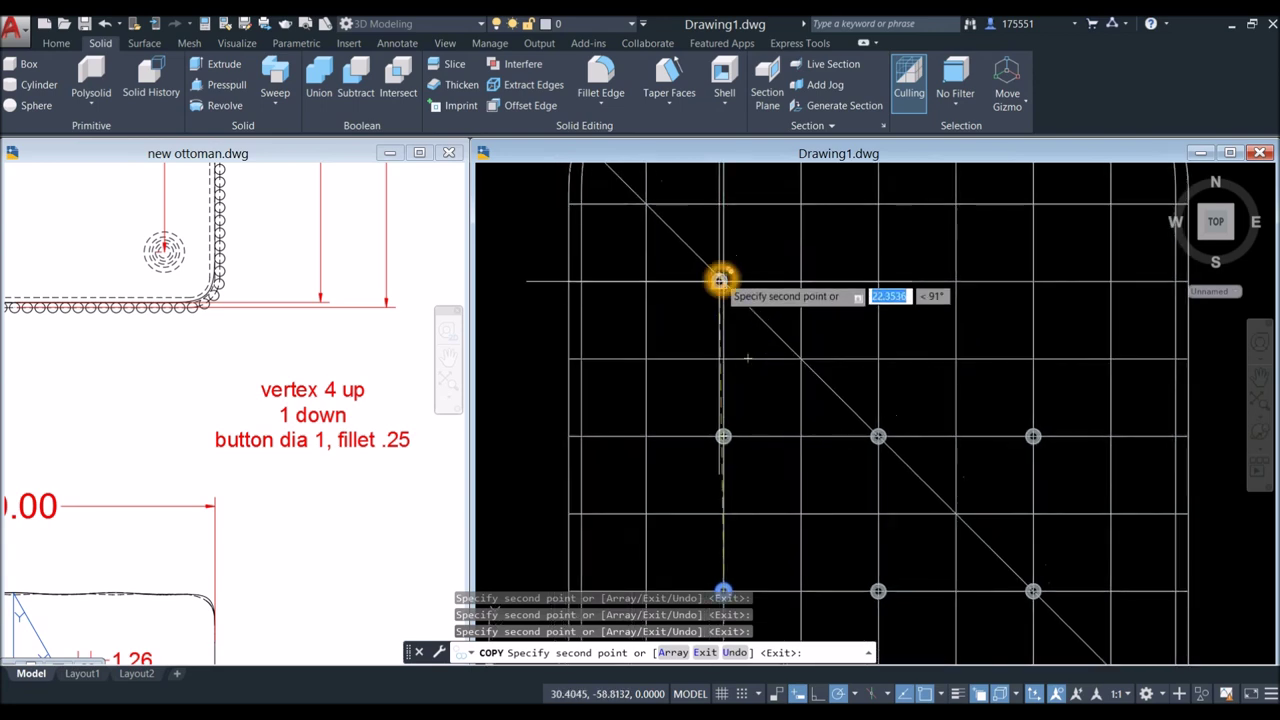
scroll(720, 281, "up", 3)
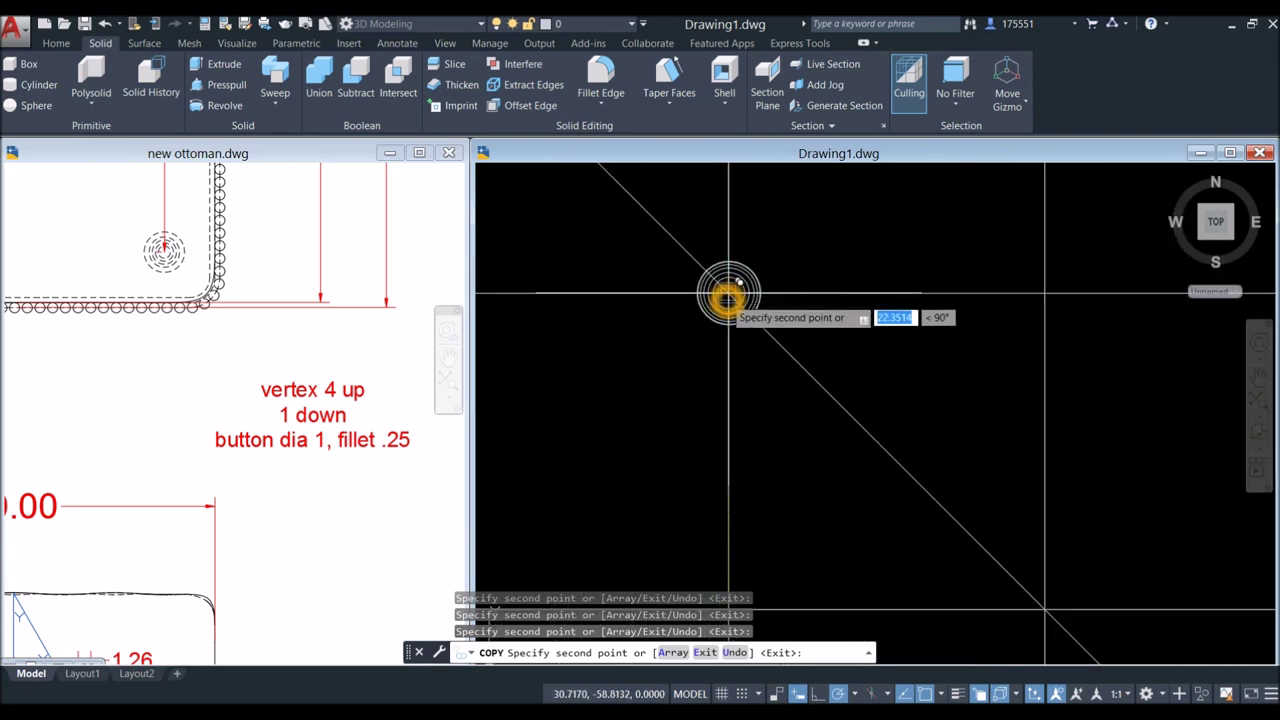
scroll(886, 343, "down", 4)
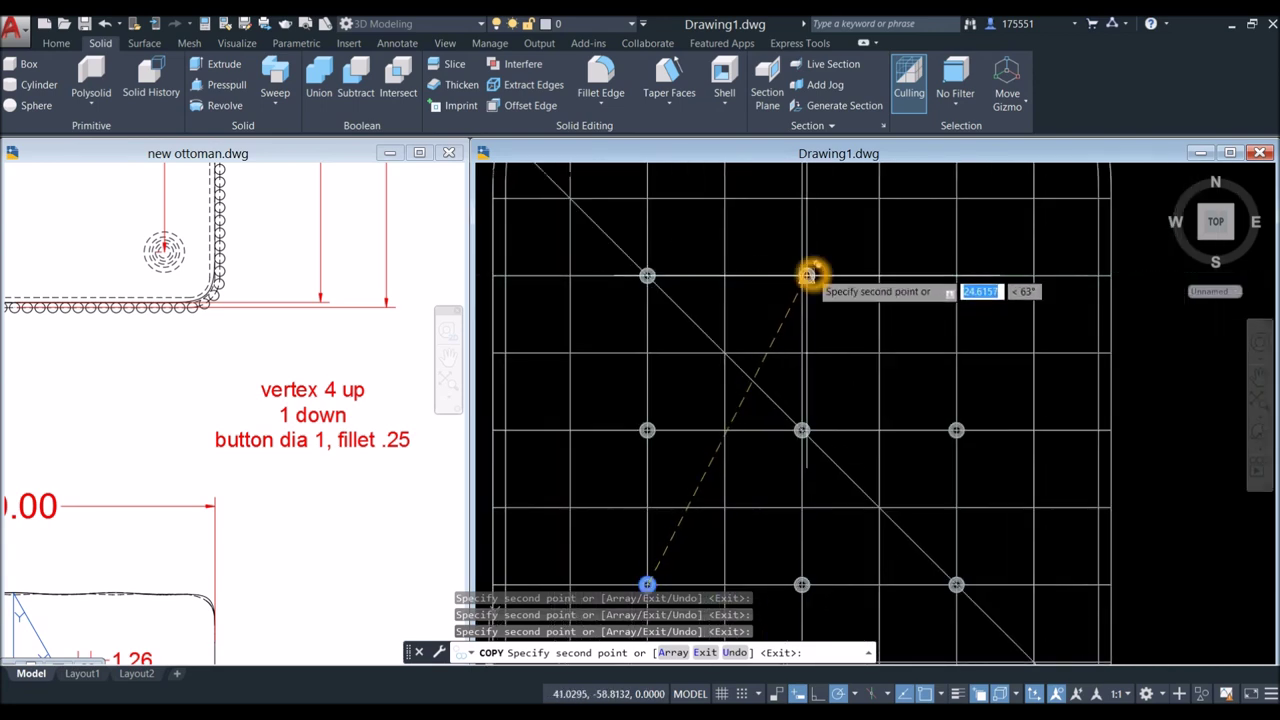
scroll(807, 275, "up", 4)
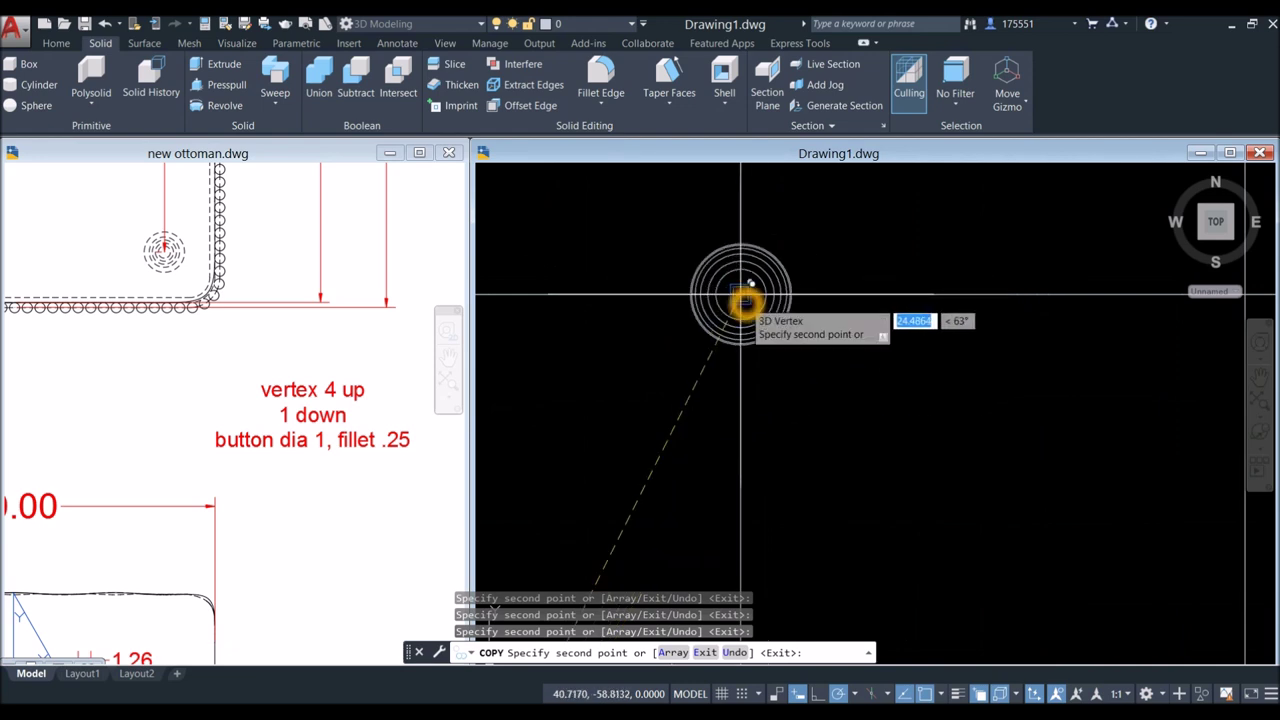
scroll(860, 342, "down", 3)
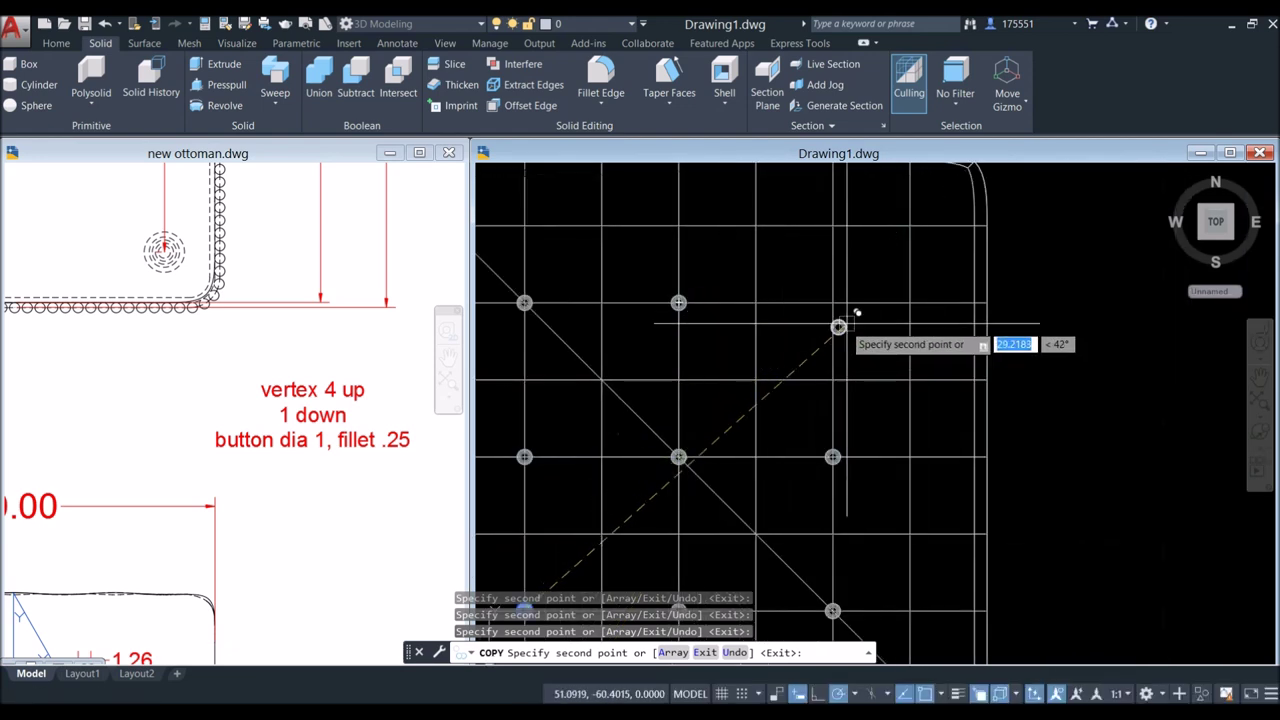
scroll(838, 300, "up", 3)
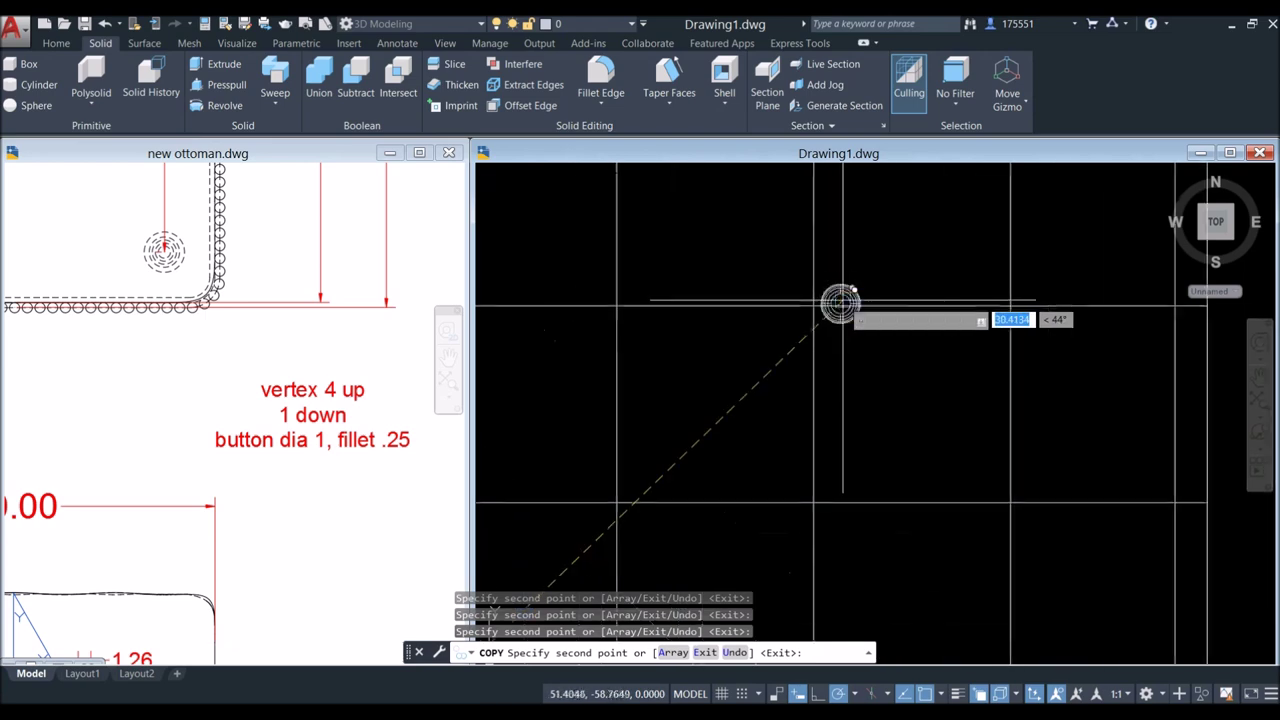
right_click(860, 272)
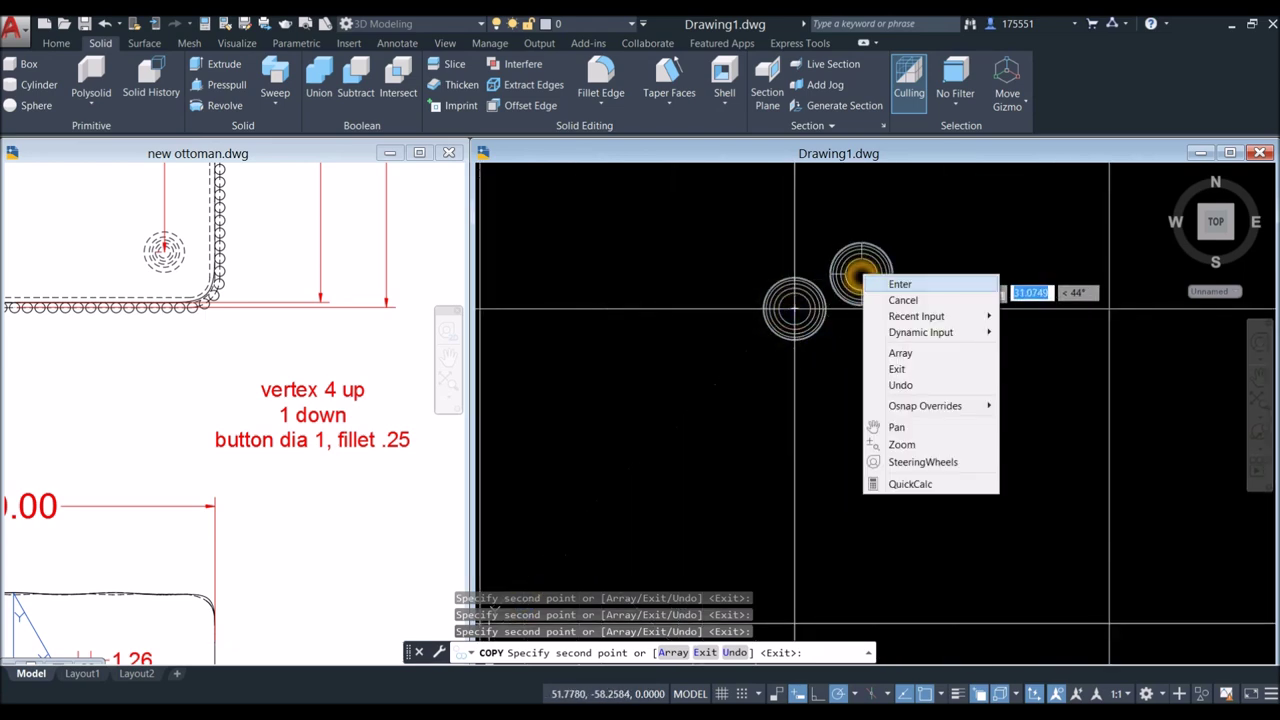
left_click(903, 283)
Step: Examine the copied buttons' heights relative to the cushion mesh in an oblique 3D view
scroll(666, 363, "down", 5)
middle_click_drag(641, 438, 694, 320, "shift")
middle_click_drag(601, 531, 734, 403)
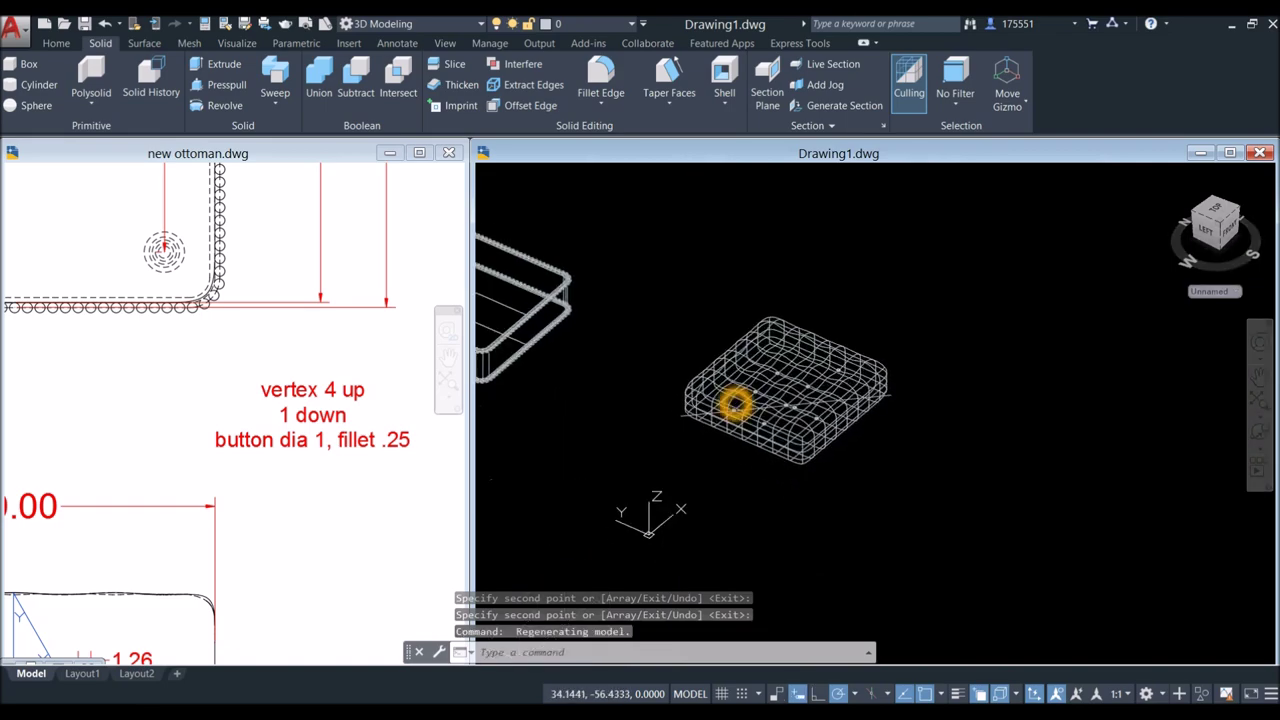
scroll(750, 399, "up", 6)
middle_click_drag(915, 381, 858, 345, "shift")
scroll(971, 359, "down", 6)
scroll(834, 370, "up", 2)
scroll(703, 431, "up", 6)
Step: Select the seven button solids that lie at the base of the cushion, leaving the mesh unselected
left_click(680, 433)
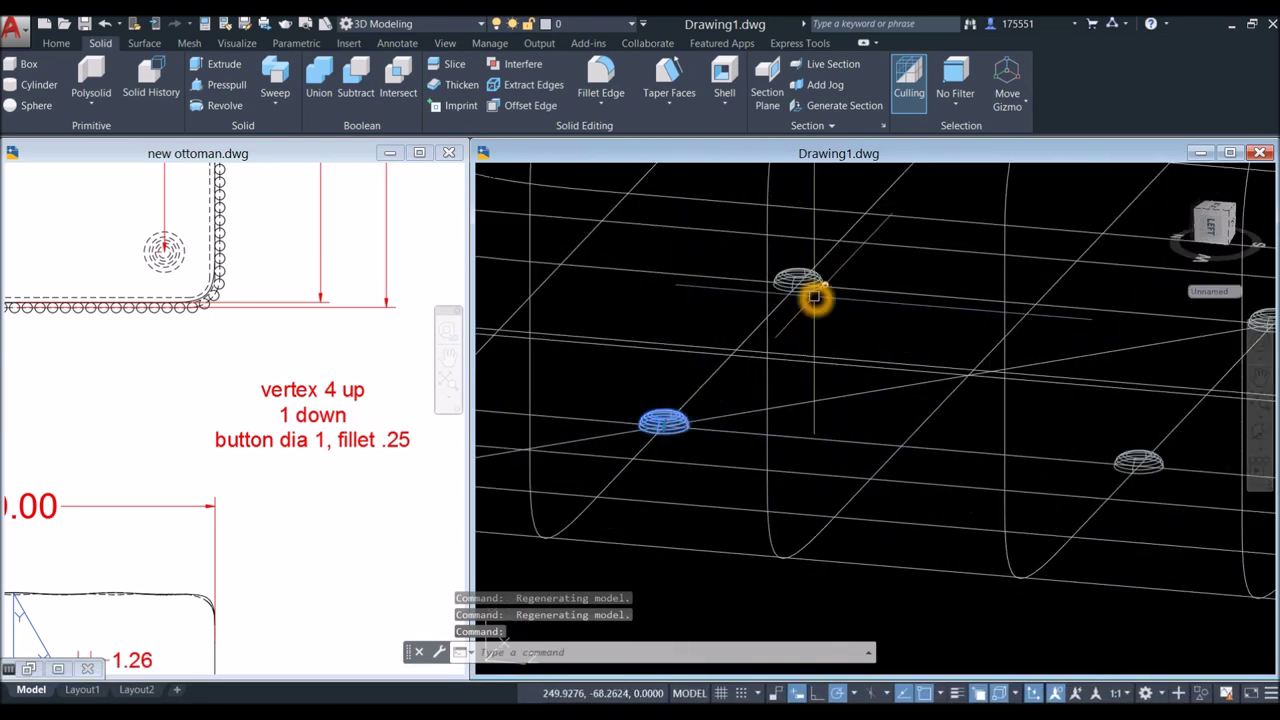
scroll(880, 370, "down", 3)
left_click(868, 400)
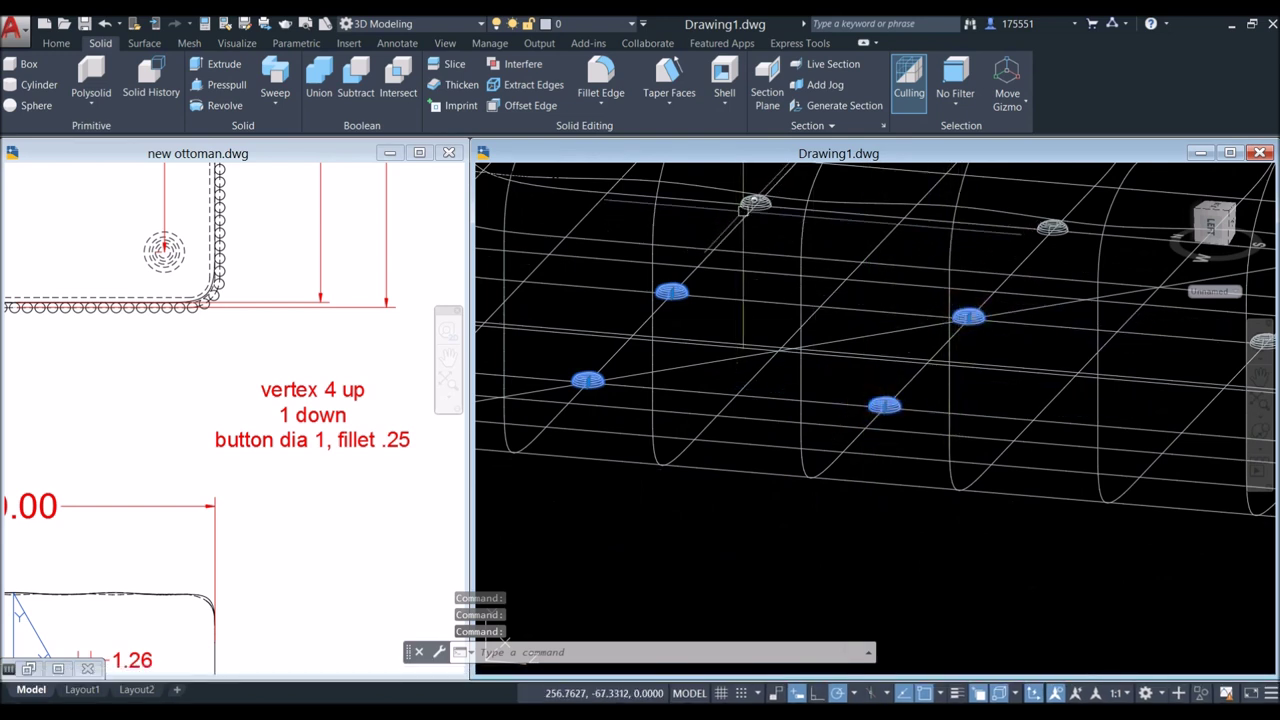
left_click(755, 205)
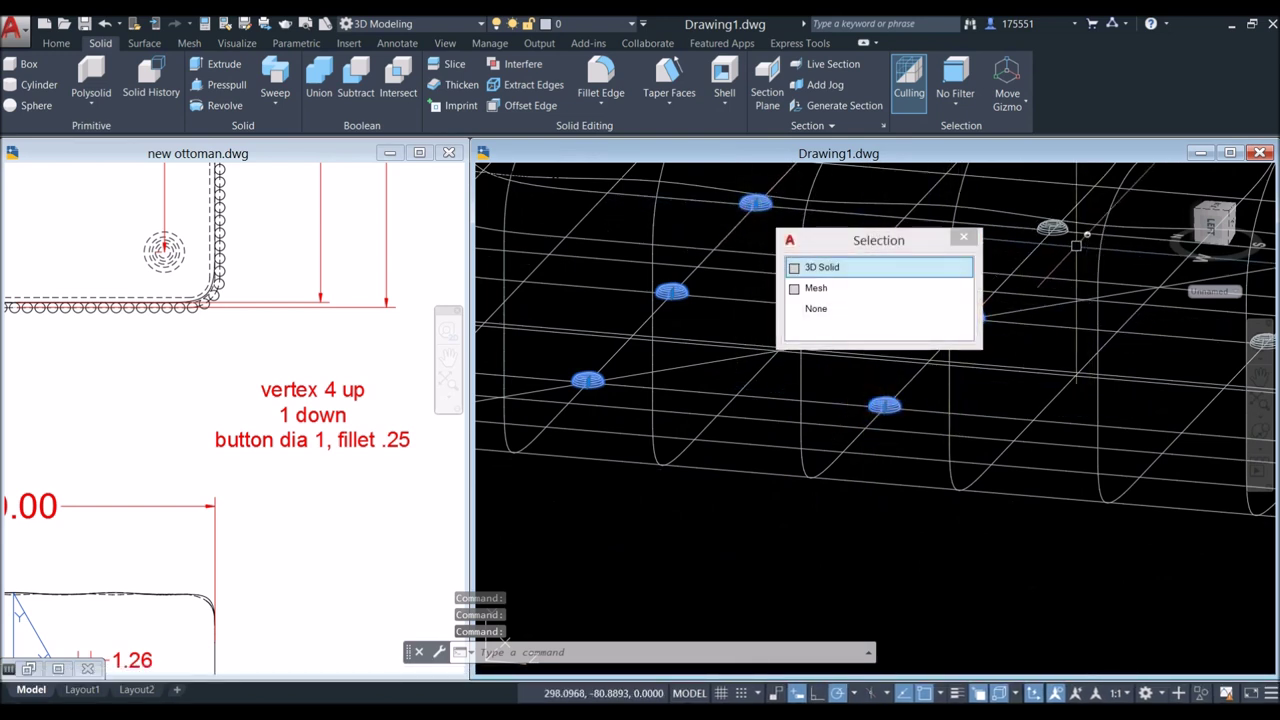
left_click(1050, 233)
middle_click_drag(938, 264, 634, 249)
middle_click_drag(1110, 334, 794, 294)
scroll(726, 258, "down", 5)
scroll(794, 294, "down", 1)
scroll(694, 279, "up", 2)
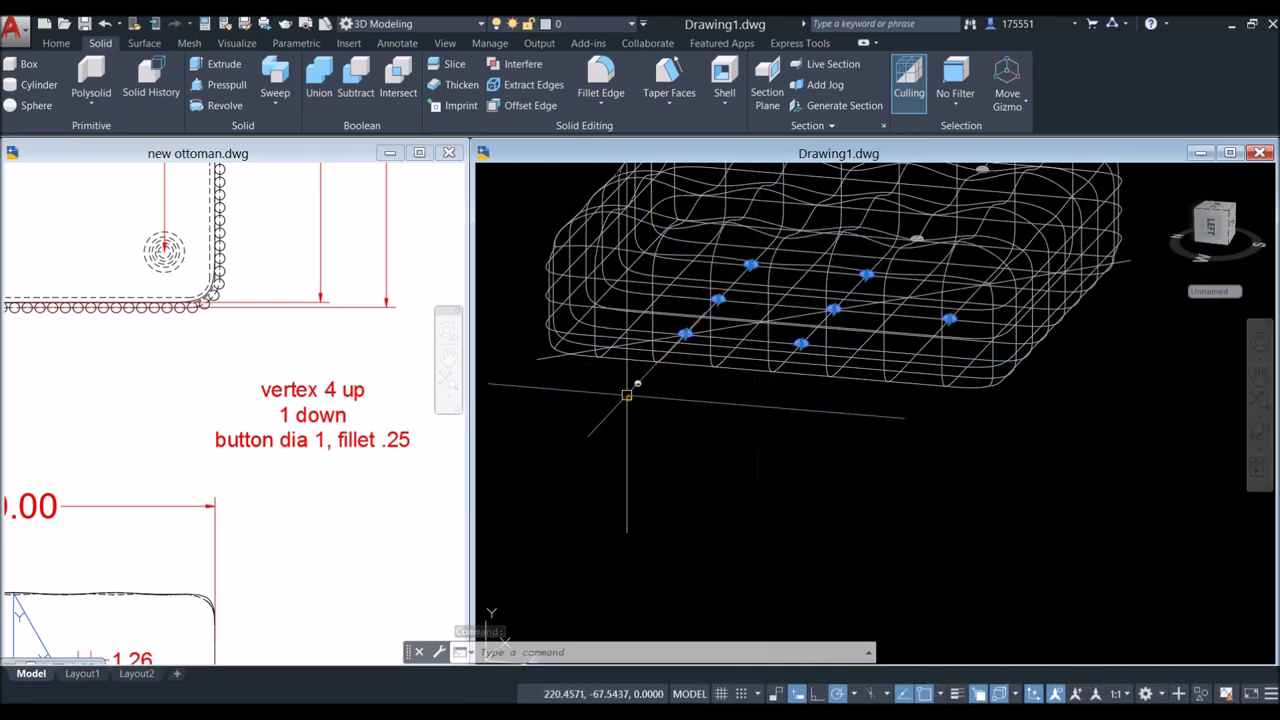
Step: Start moving the selected buttons, with the center of the first corner button's bottom circle as the base point
right_click(627, 394)
left_click(665, 153)
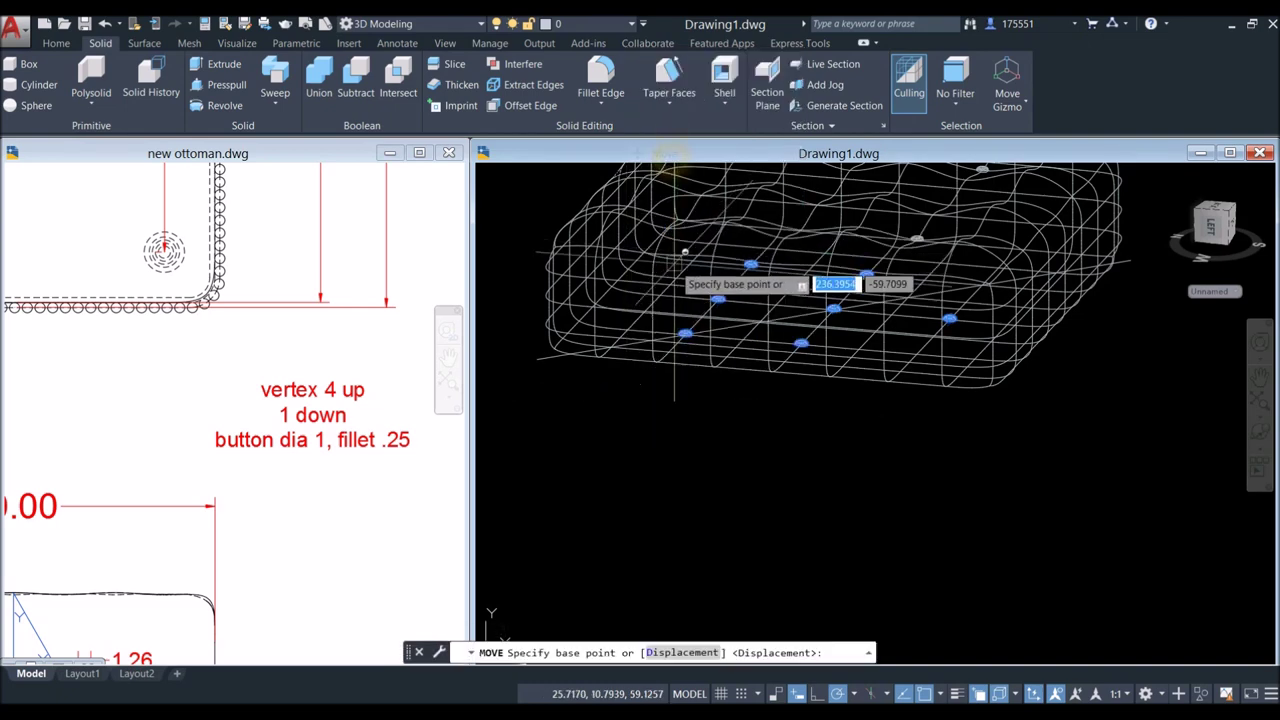
scroll(690, 320, "up", 5)
scroll(665, 420, "up", 5)
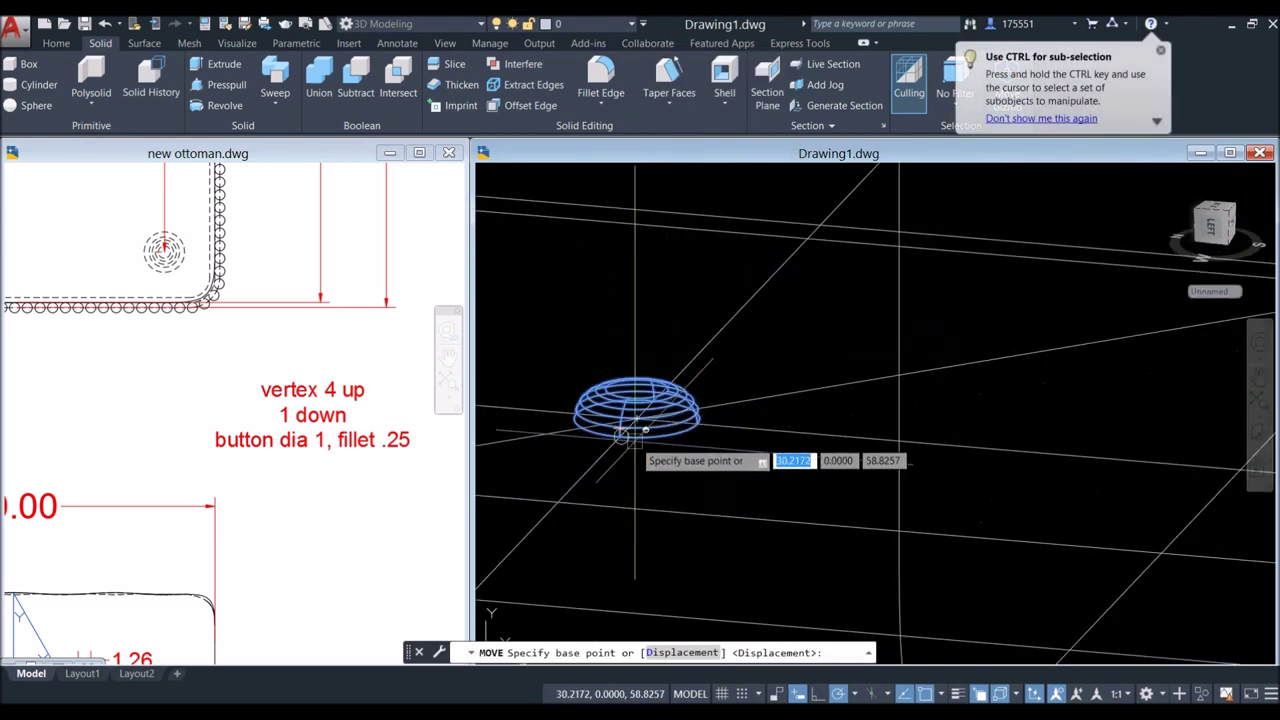
middle_click_drag(637, 424, 661, 388, "shift")
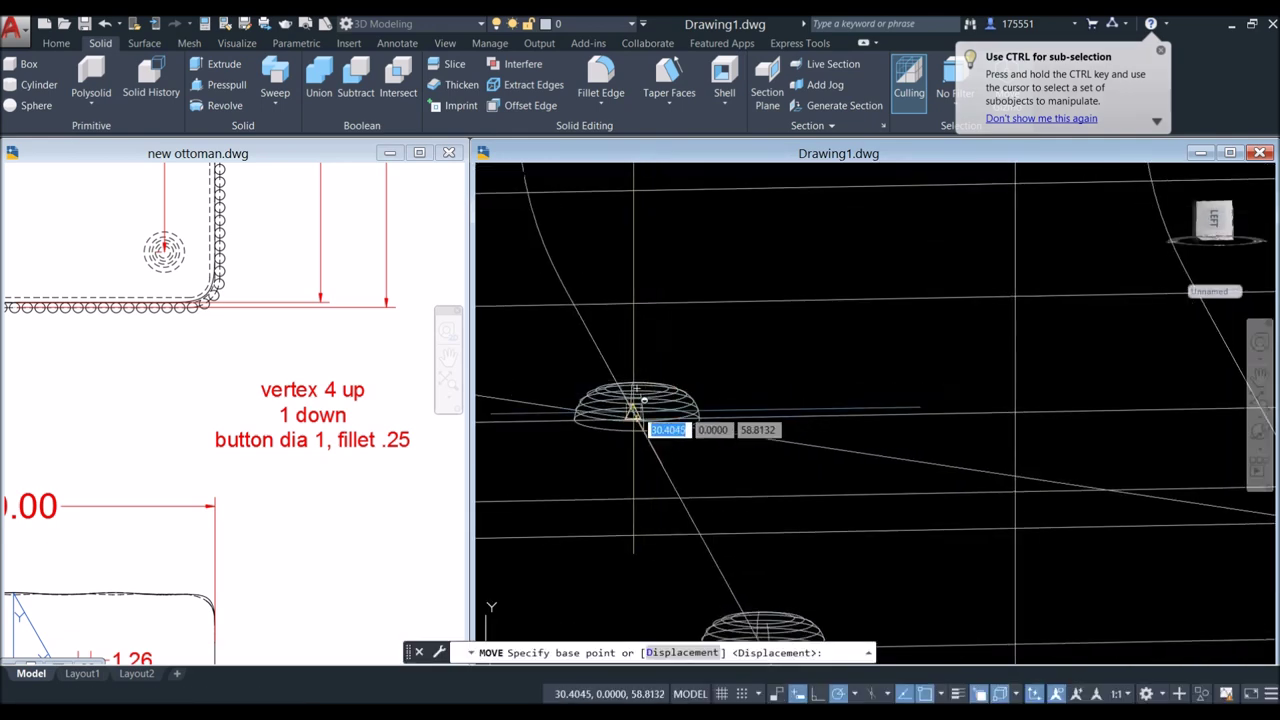
right_click(640, 418, "shift")
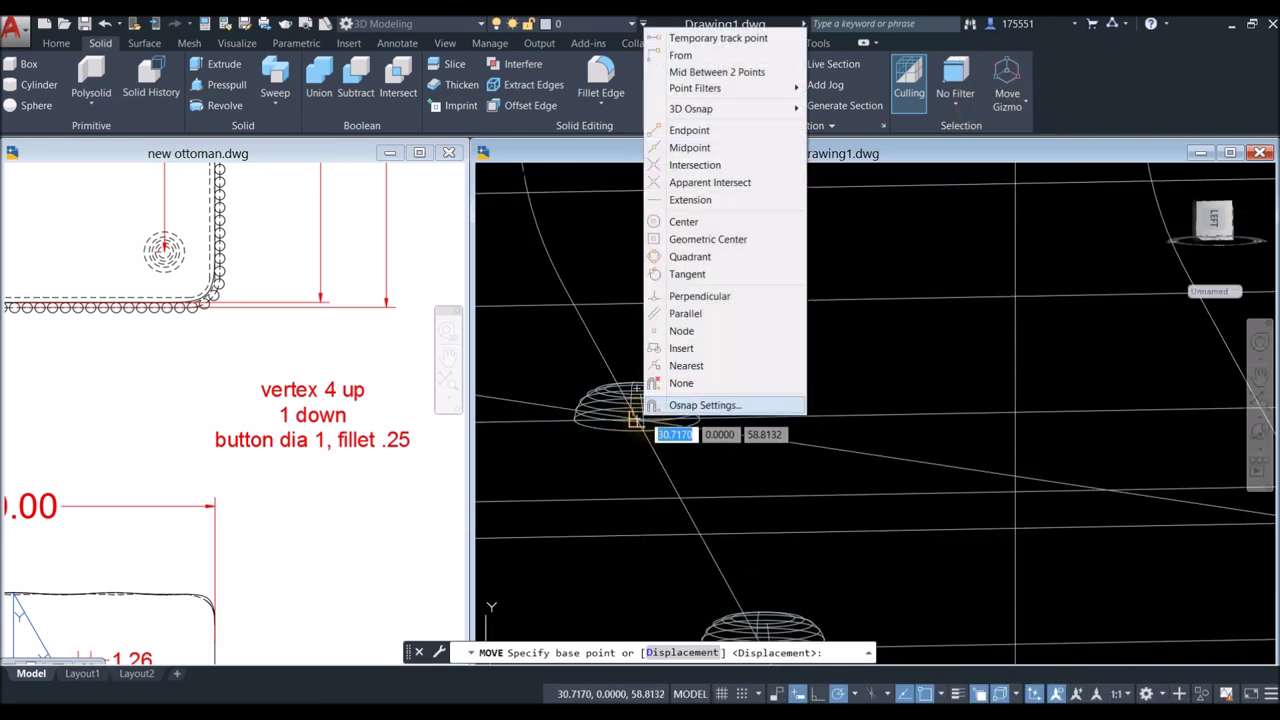
left_click(690, 222)
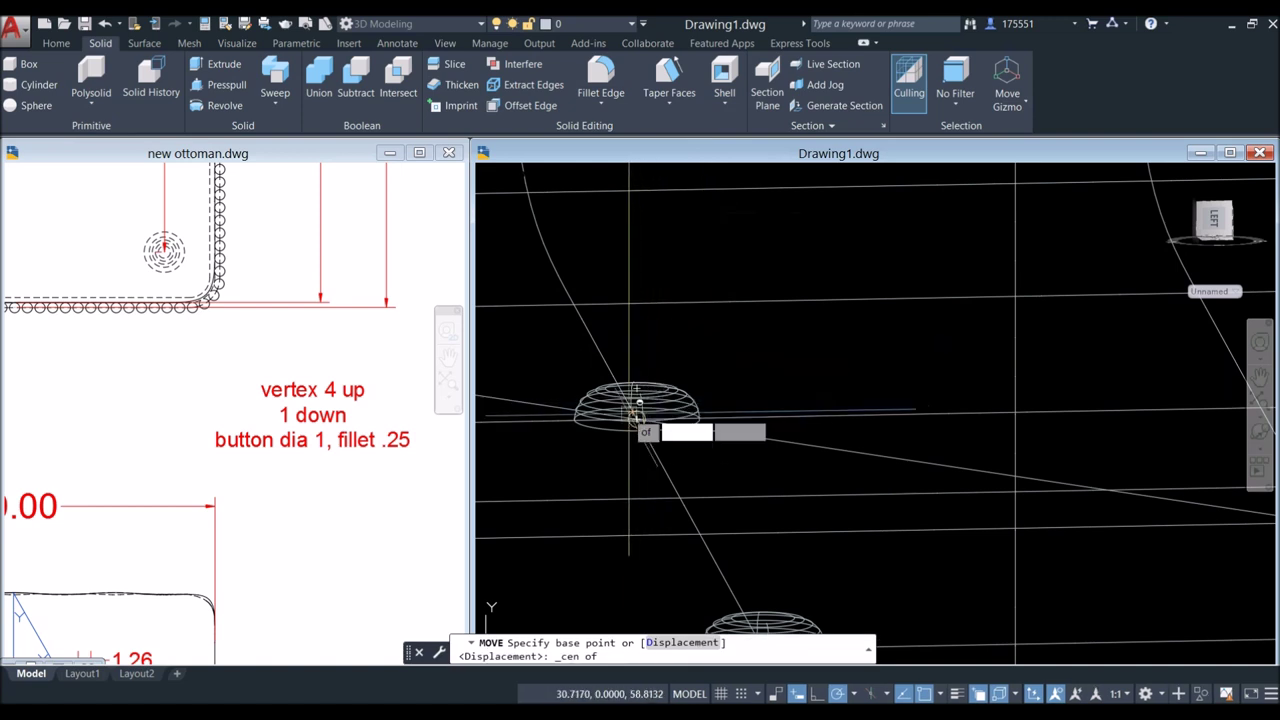
scroll(636, 418, "up", 5)
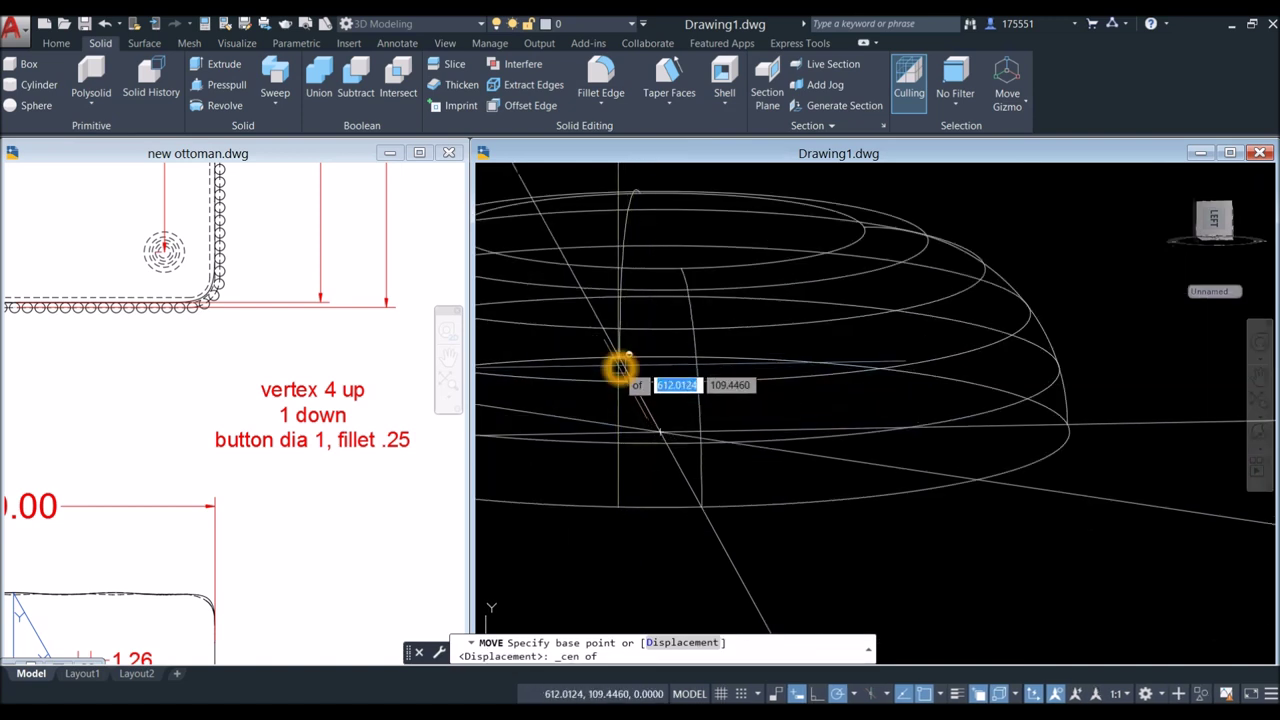
scroll(645, 366, "down", 4)
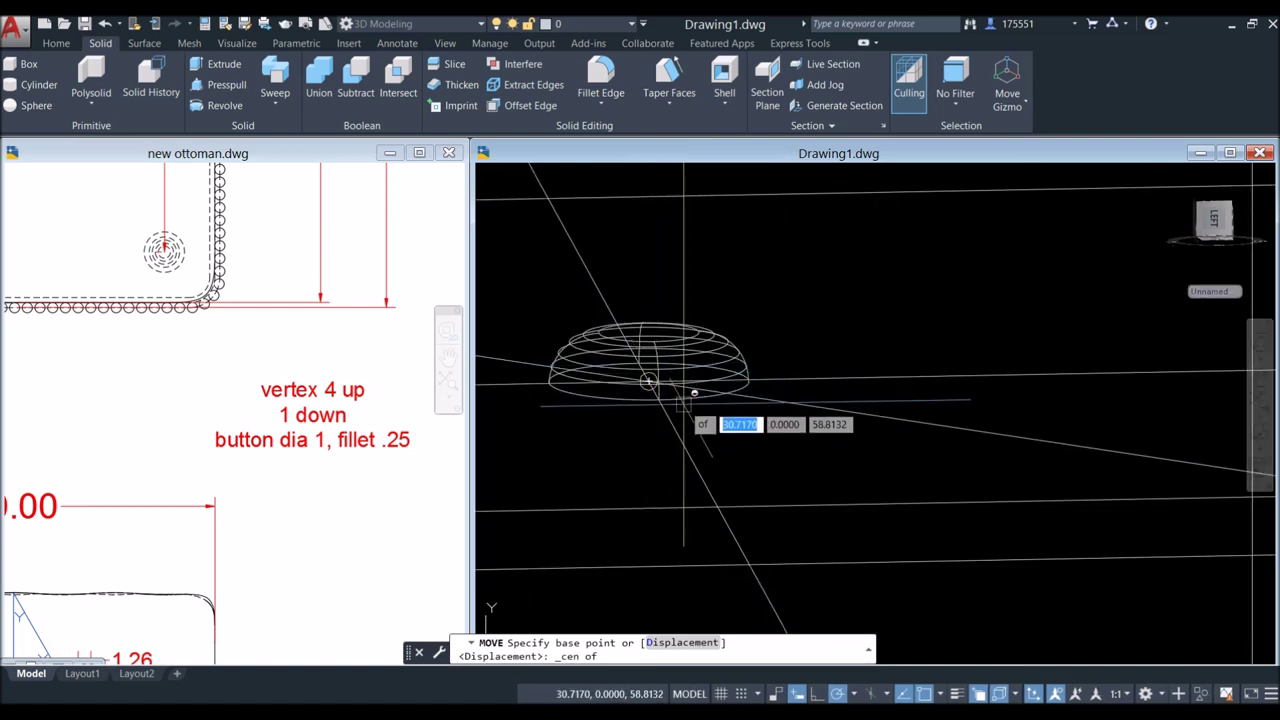
left_click(683, 402)
Step: Move the selected buttons straight up so the first corner button sits on the tuft vertex of the cushion's upper mesh surface
scroll(690, 400, "down", 5)
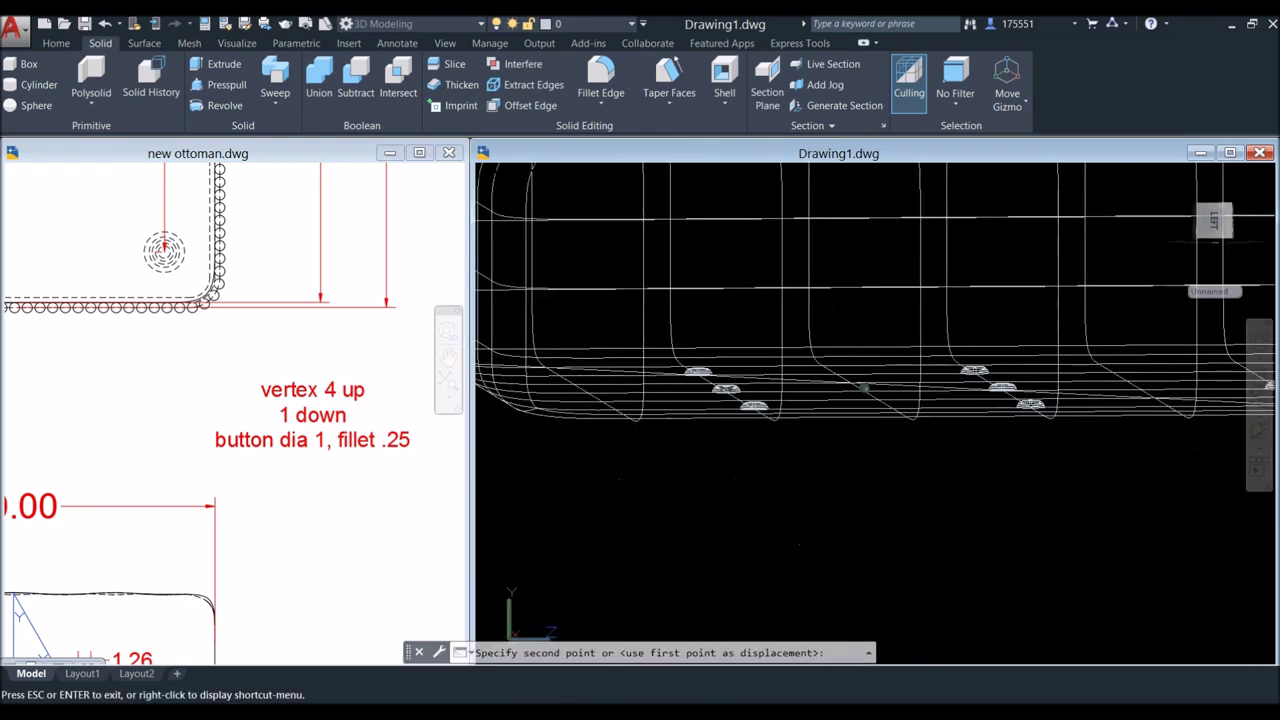
scroll(686, 365, "down", 5)
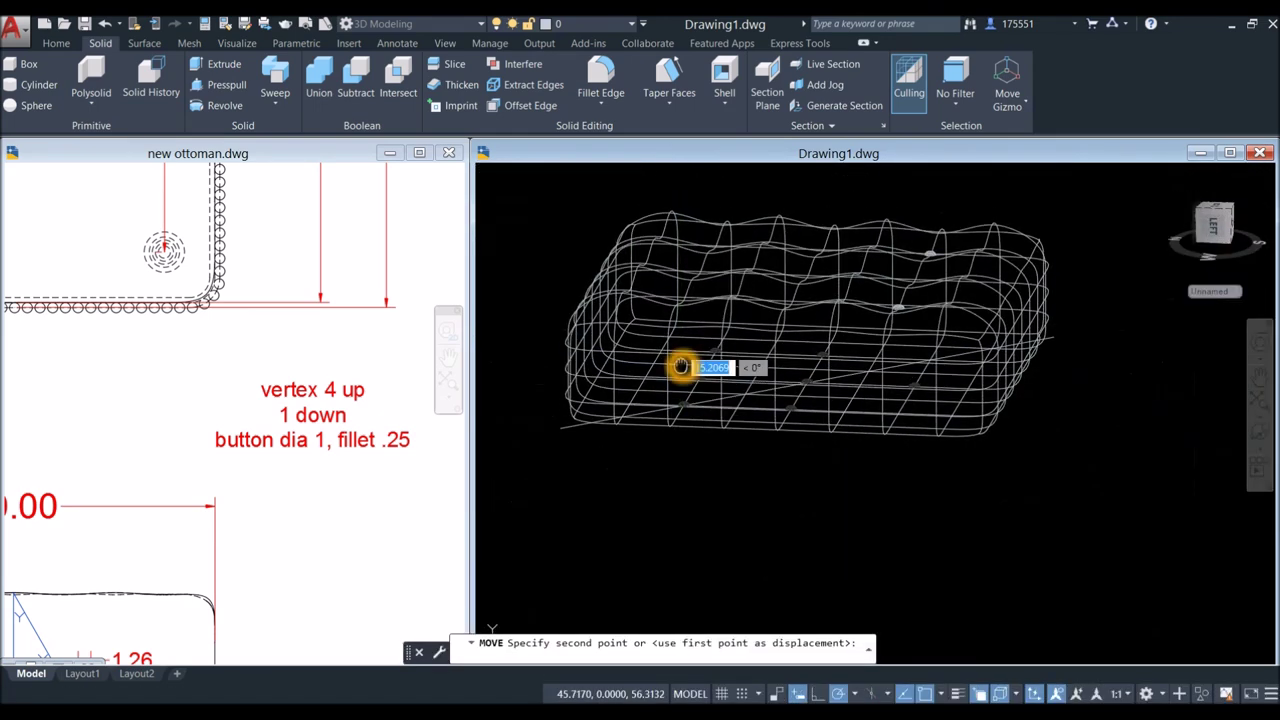
middle_click_drag(689, 352, 649, 406, "shift")
scroll(649, 372, "down", 2)
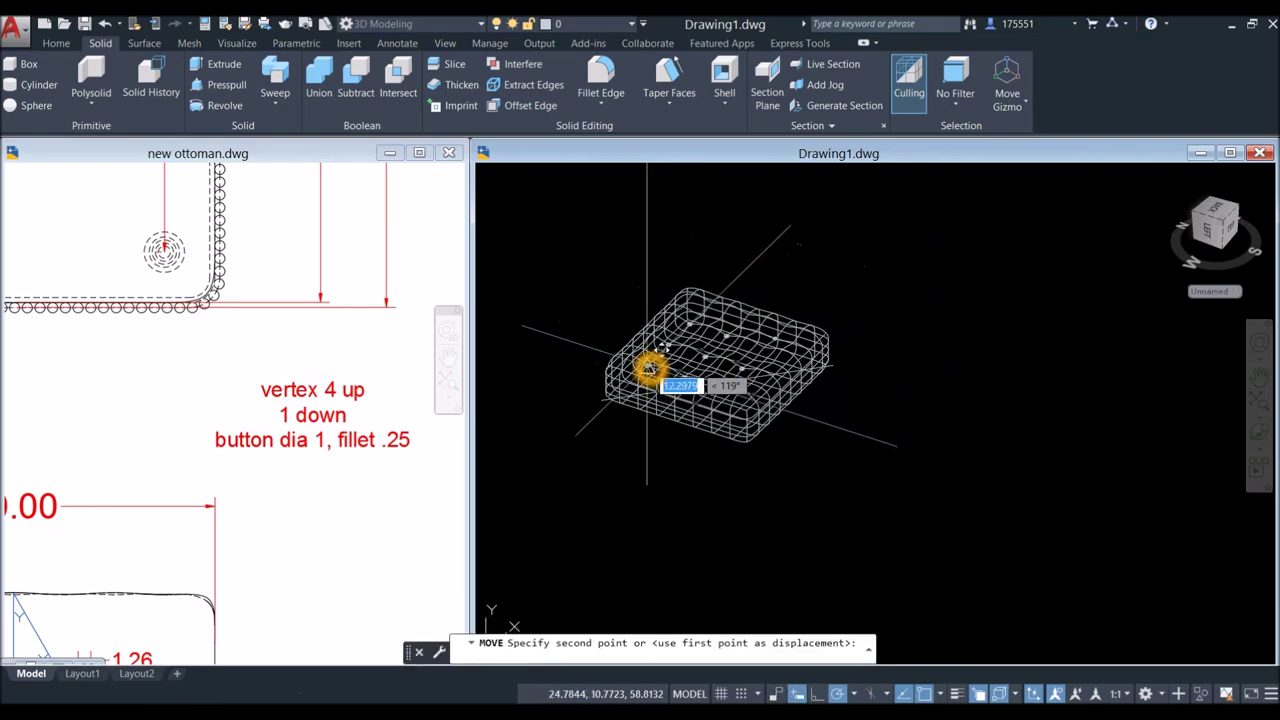
scroll(649, 369, "up", 6)
middle_click_drag(703, 347, 648, 370, "shift")
scroll(686, 263, "up", 3)
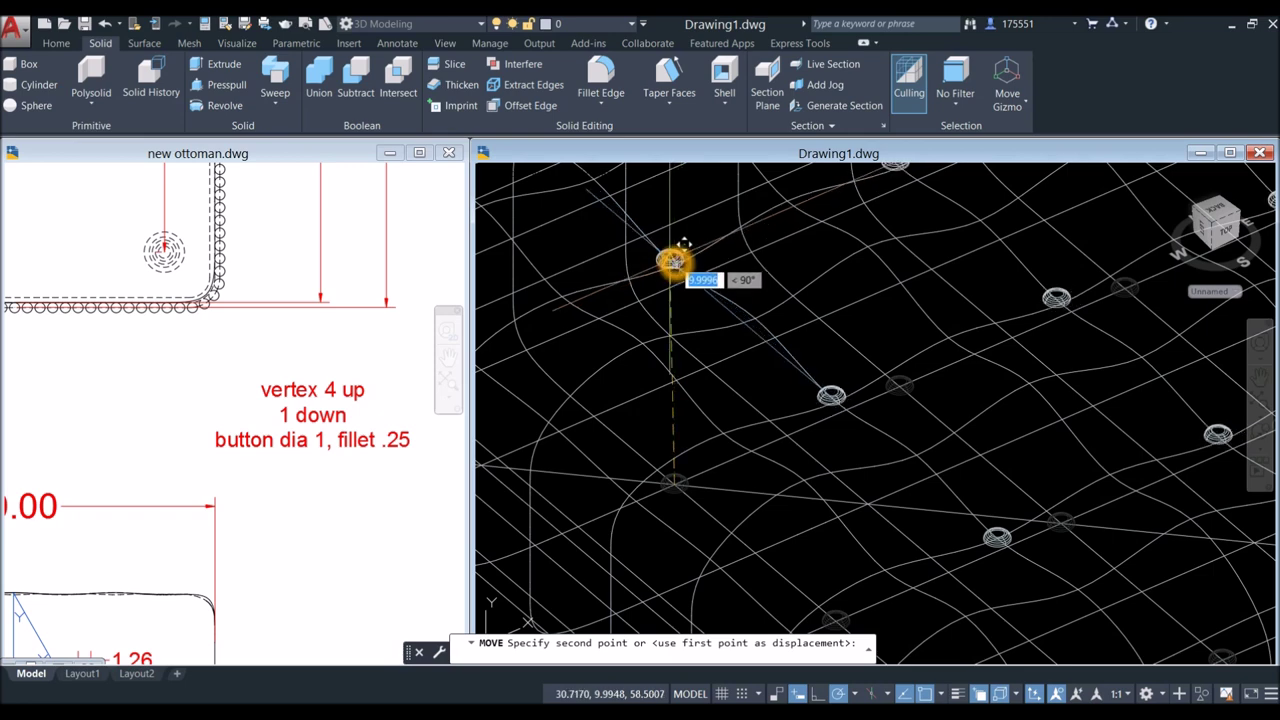
scroll(682, 244, "up", 3)
Step: Show the cushion and its buttons from an oblique top view in the Shaded with edges visual style
scroll(657, 294, "down", 8)
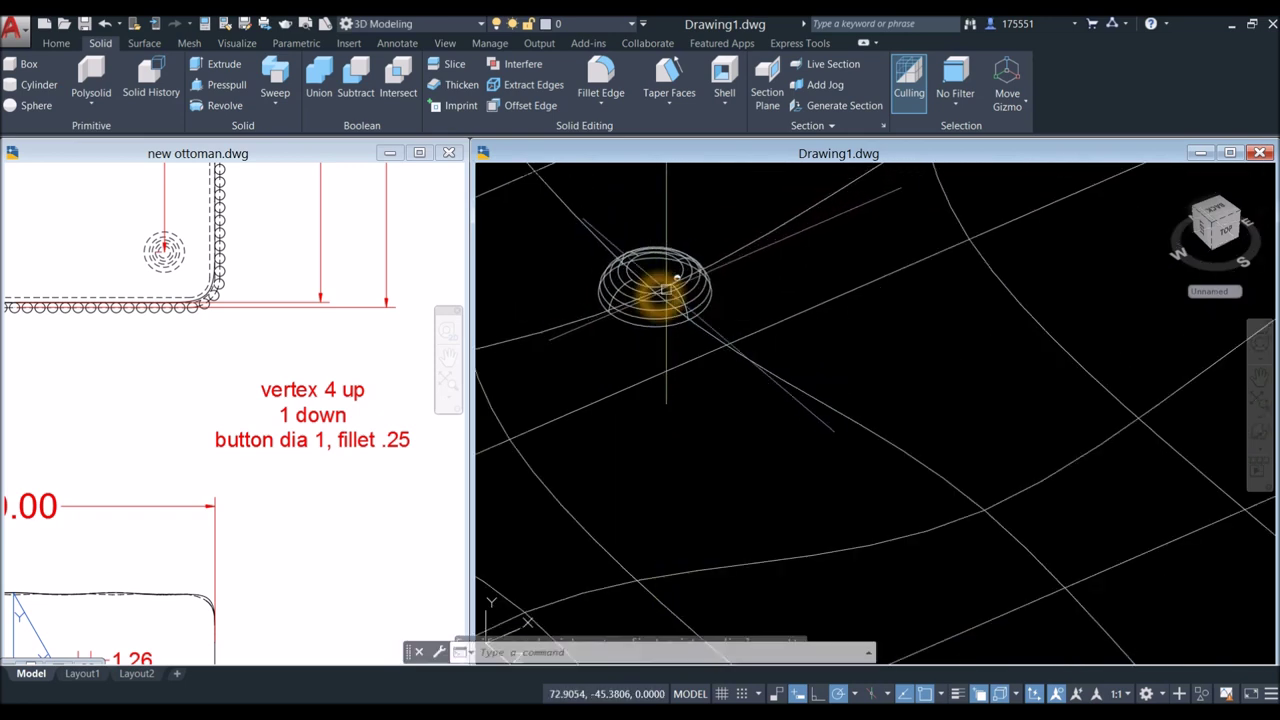
middle_click_drag(753, 314, 575, 190, "shift")
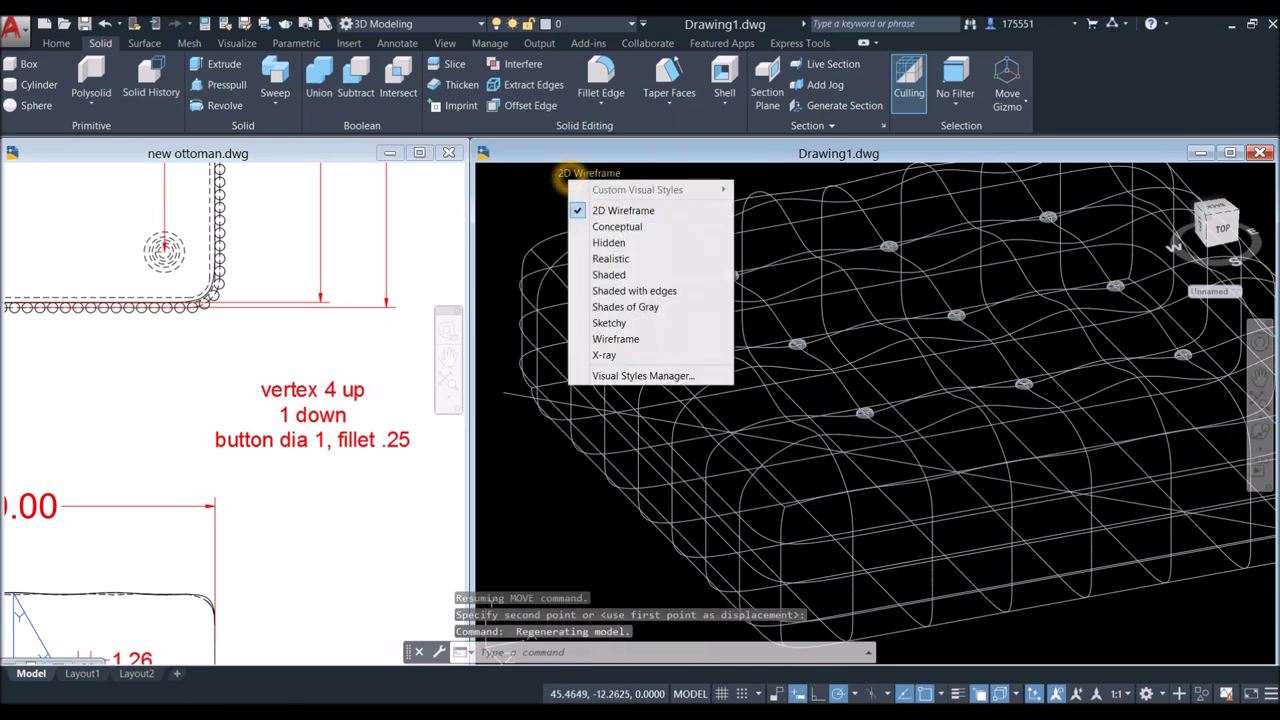
left_click(634, 290)
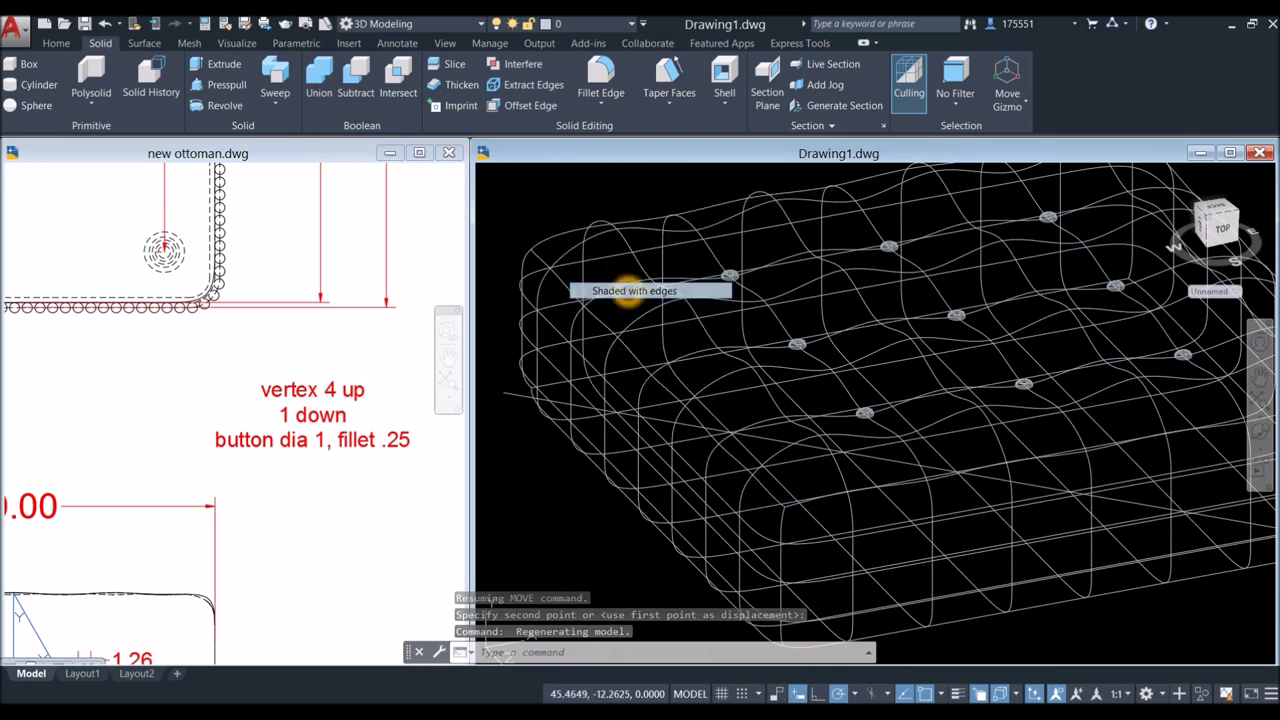
Step: Start moving the tufted cushion assembly, using the midpoint between the ends of the diagonal line on its underside as base point
middle_click_drag(717, 295, 769, 320, "shift")
scroll(769, 320, "down", 4)
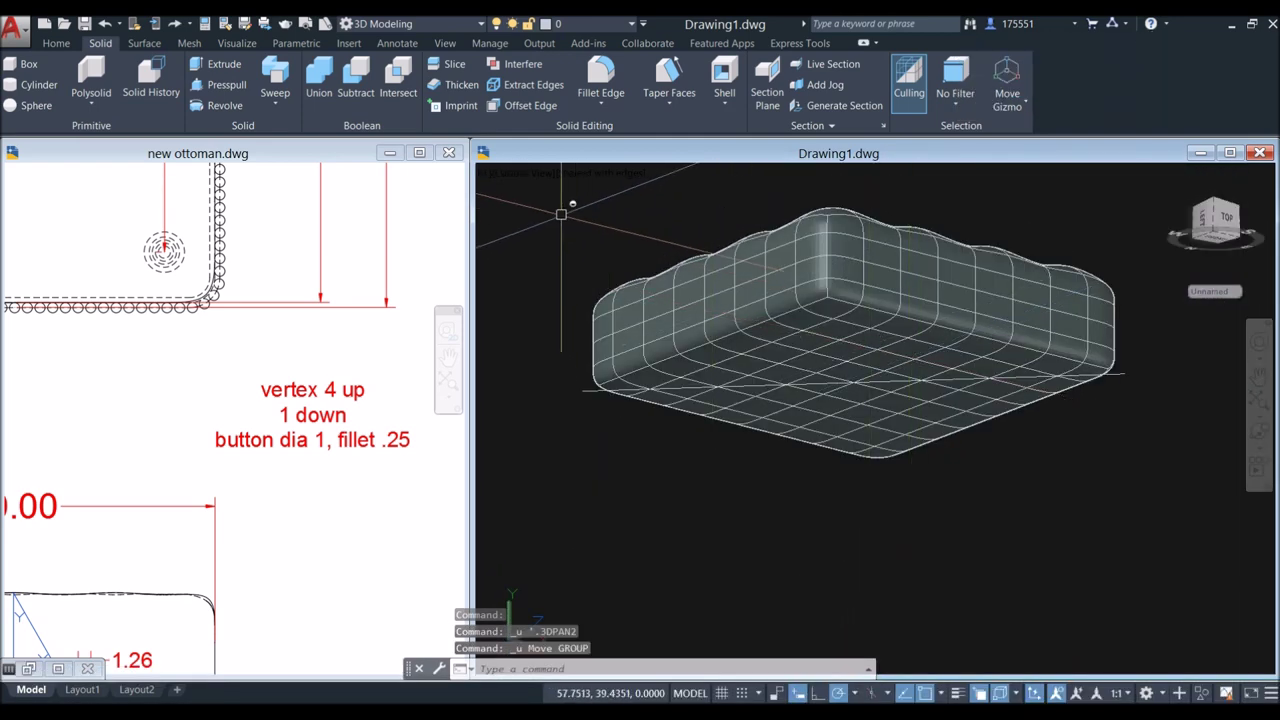
left_click(561, 214)
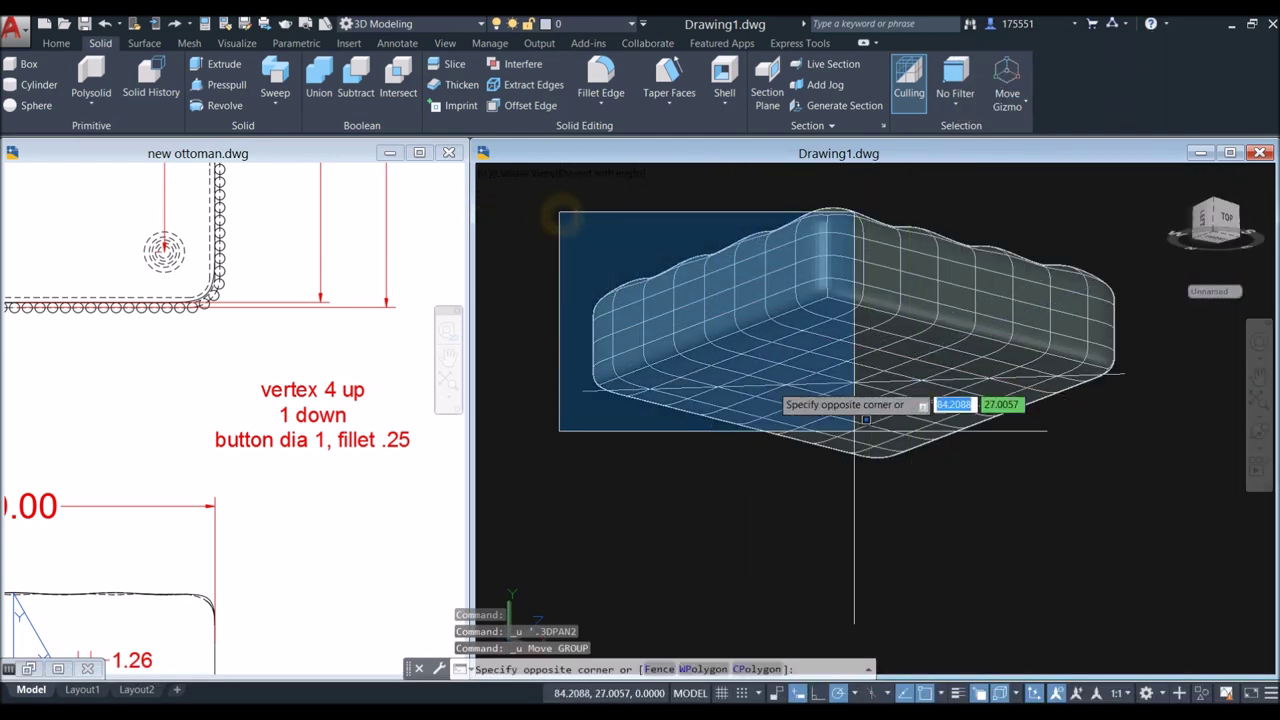
left_click(1177, 506)
left_click(1012, 341)
right_click(990, 212)
left_click(1022, 314)
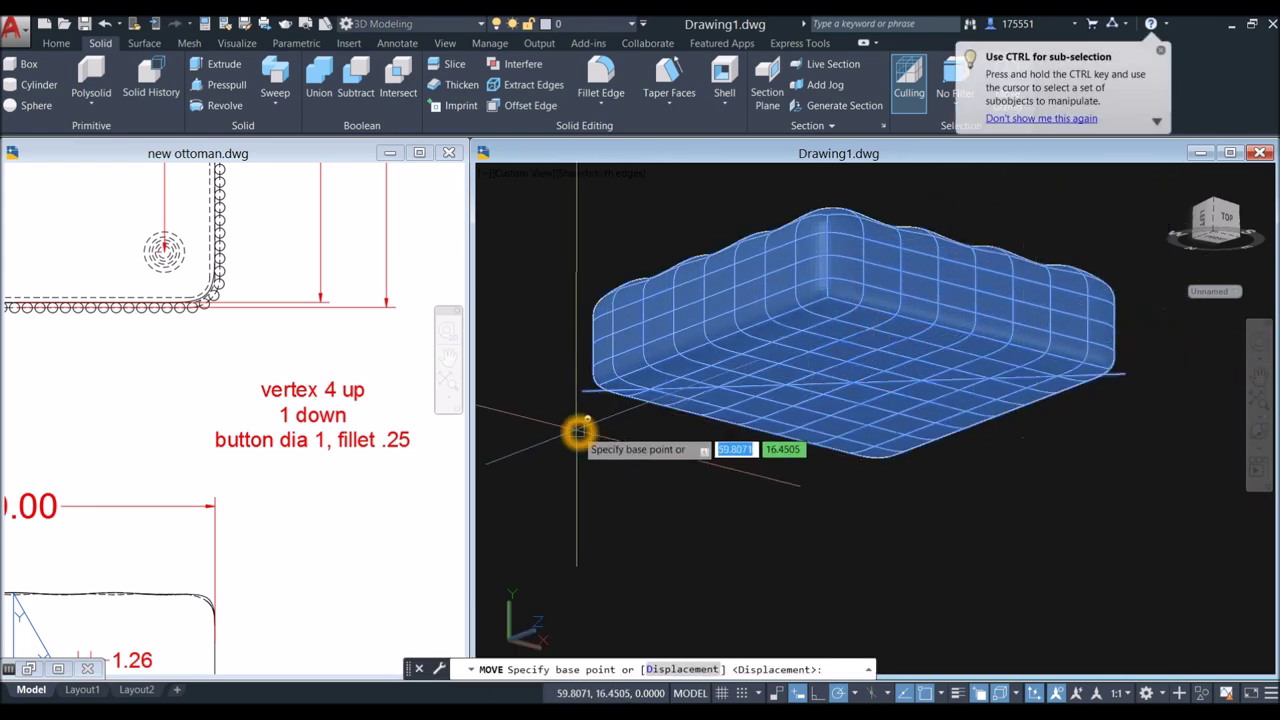
right_click(579, 432, "shift")
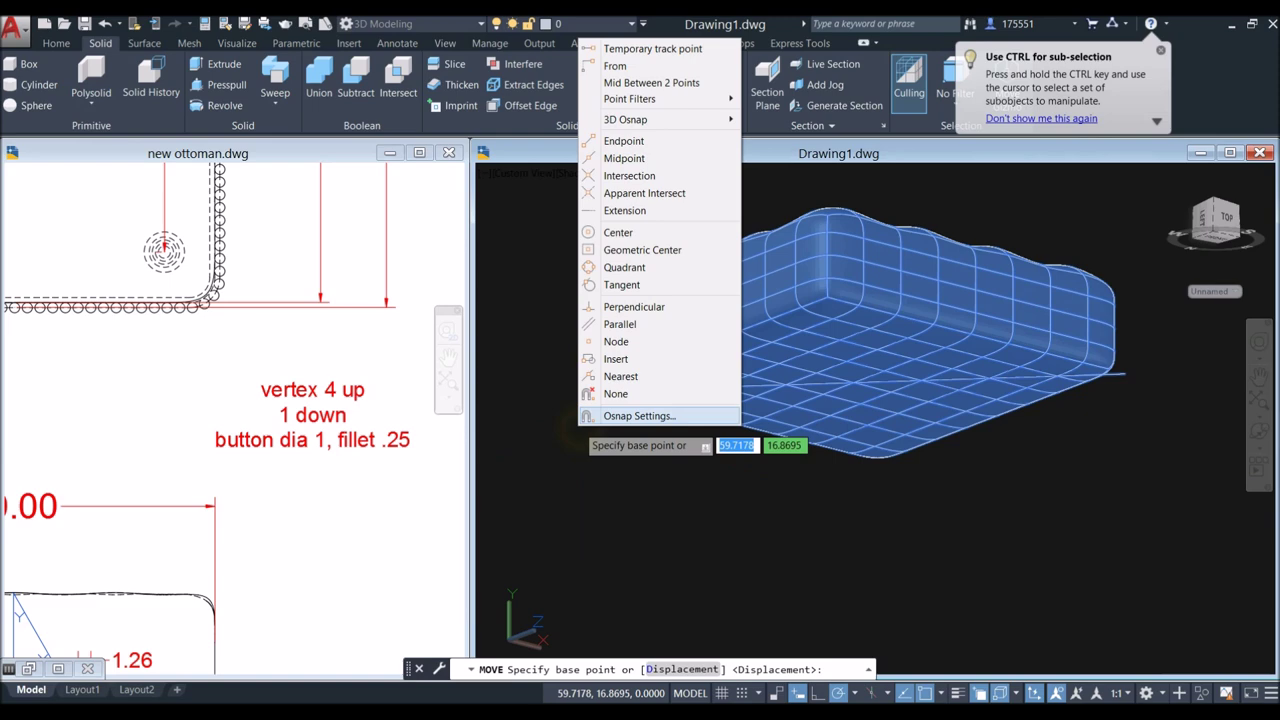
left_click(640, 83)
left_click(586, 398)
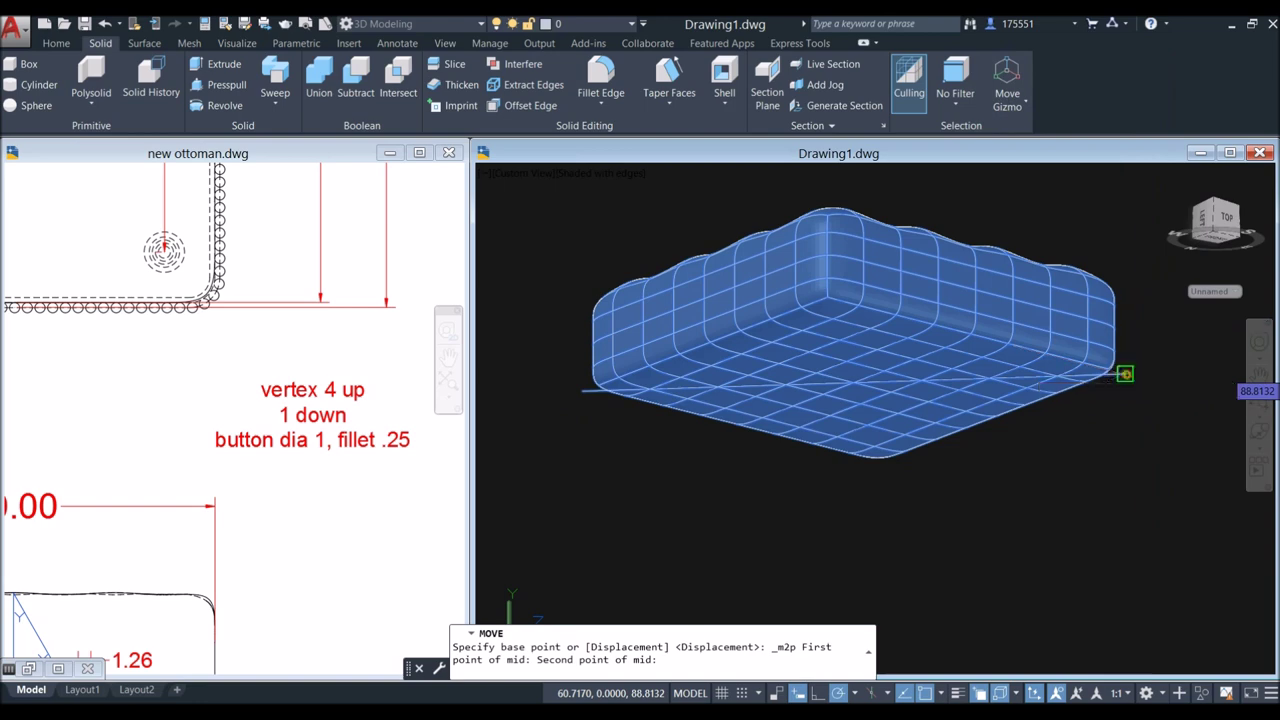
left_click(1125, 373)
Step: Place the cushion on the ottoman base, snapping to the midpoint of the diagonal line on the base's upper face
scroll(1130, 370, "down", 5)
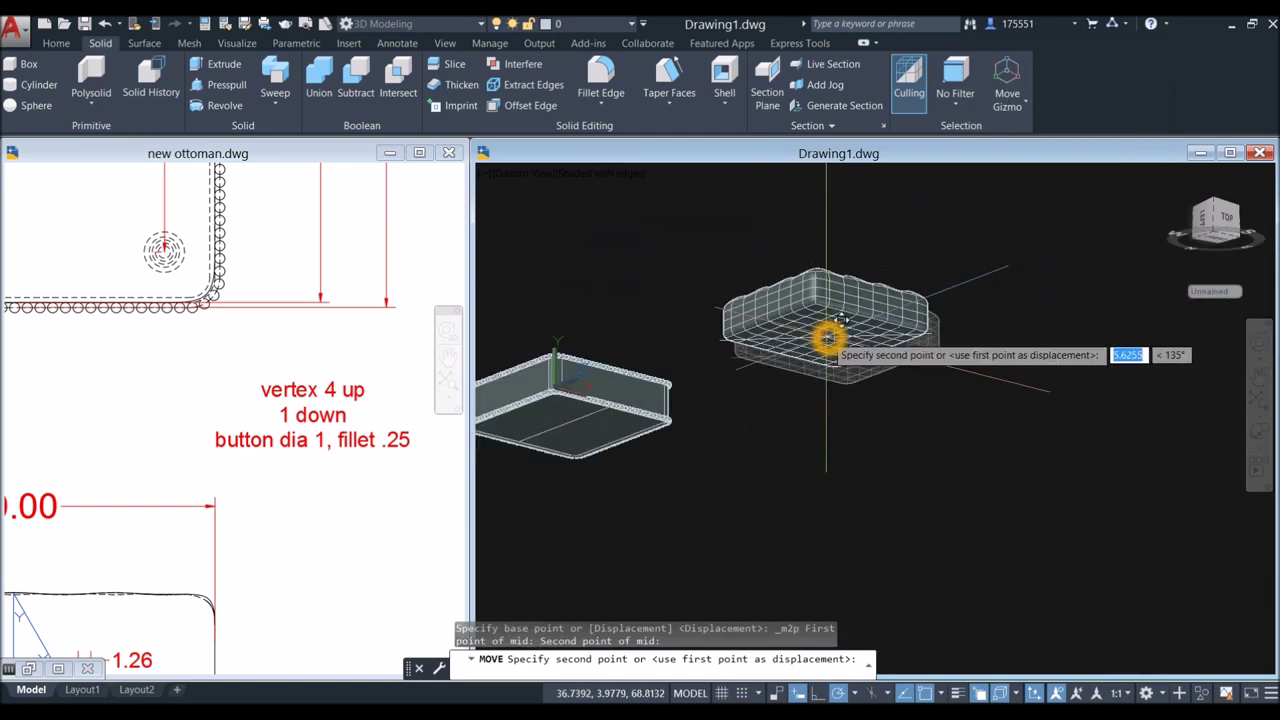
middle_click_drag(820, 330, 898, 438, "shift")
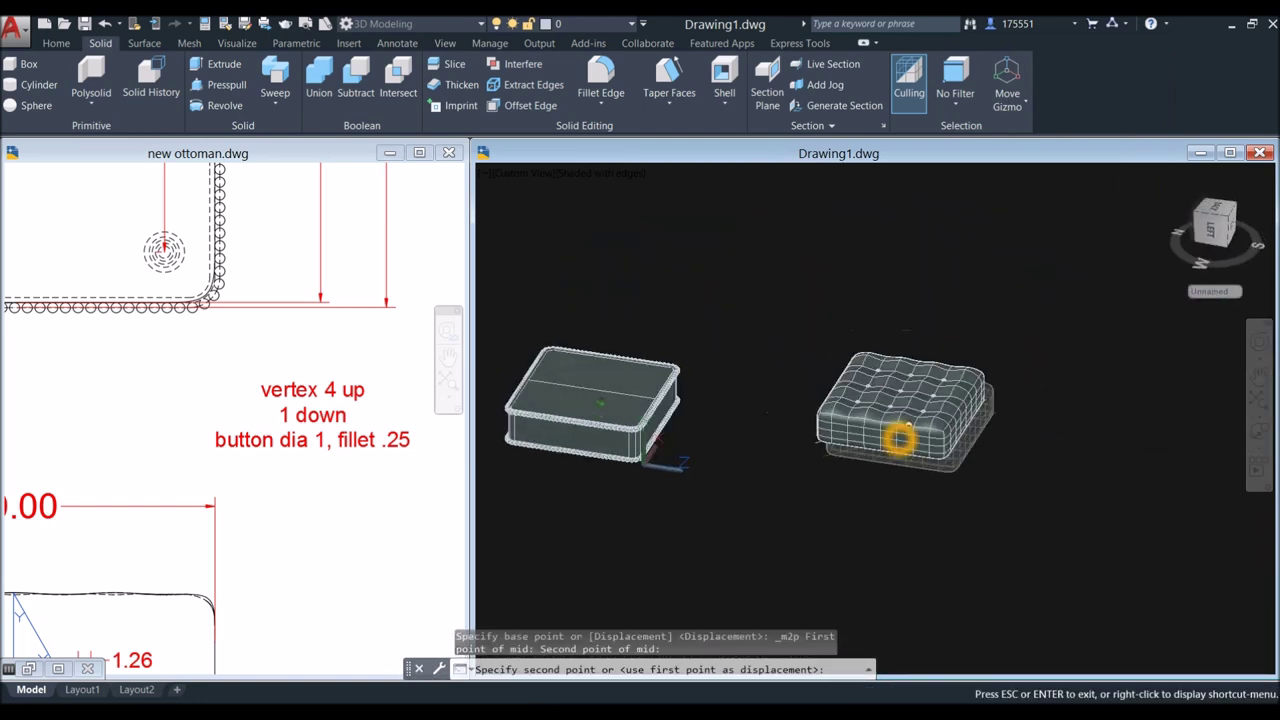
scroll(790, 340, "up", 2)
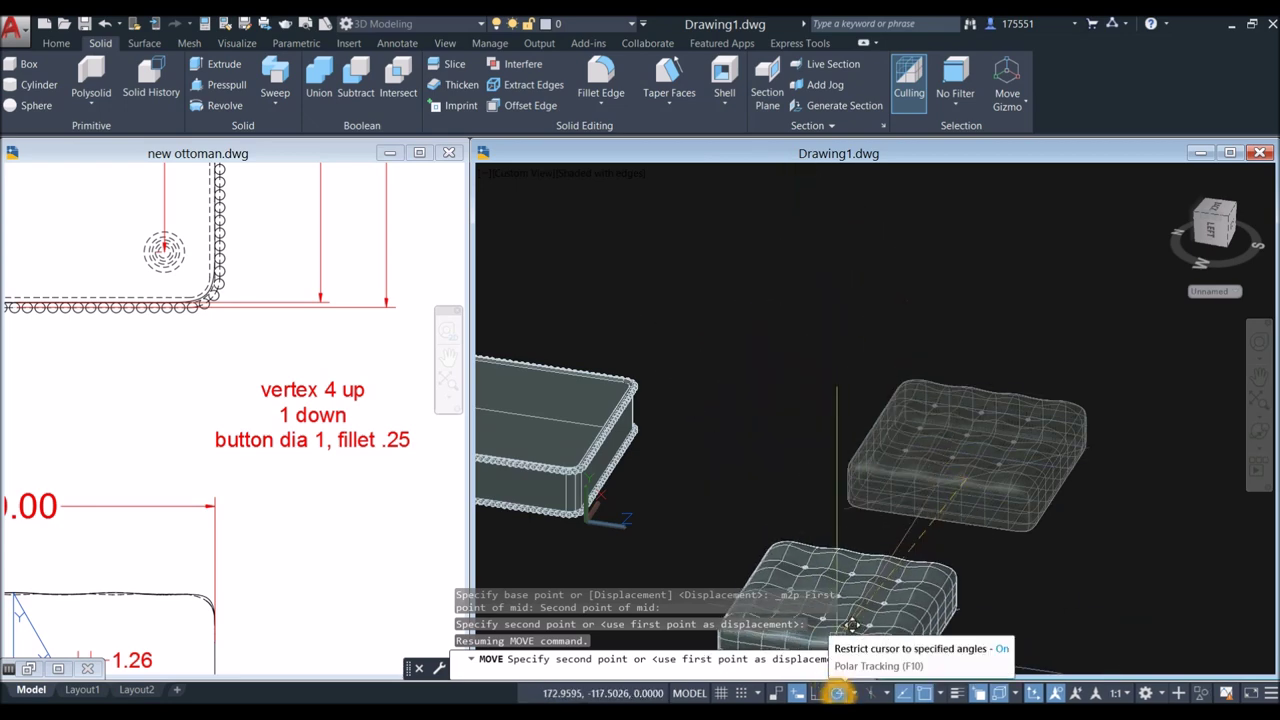
middle_click_drag(708, 384, 865, 329)
scroll(800, 310, "up", 3)
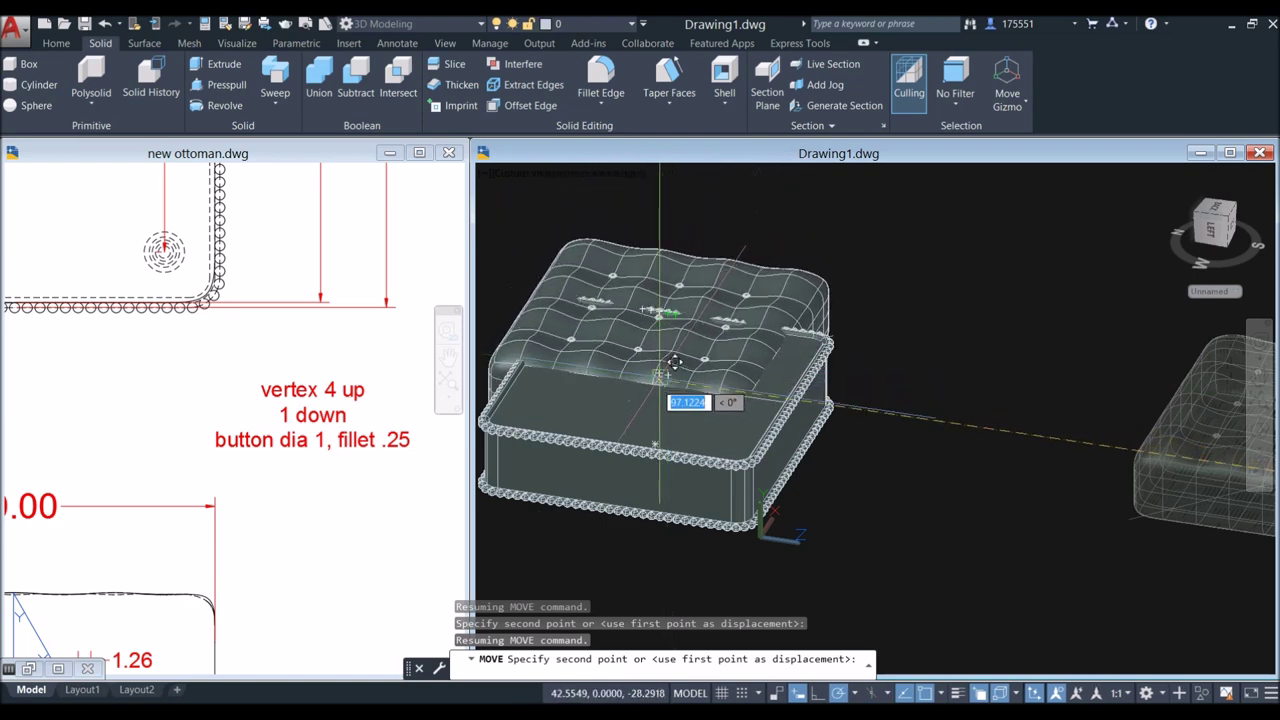
left_click(693, 275)
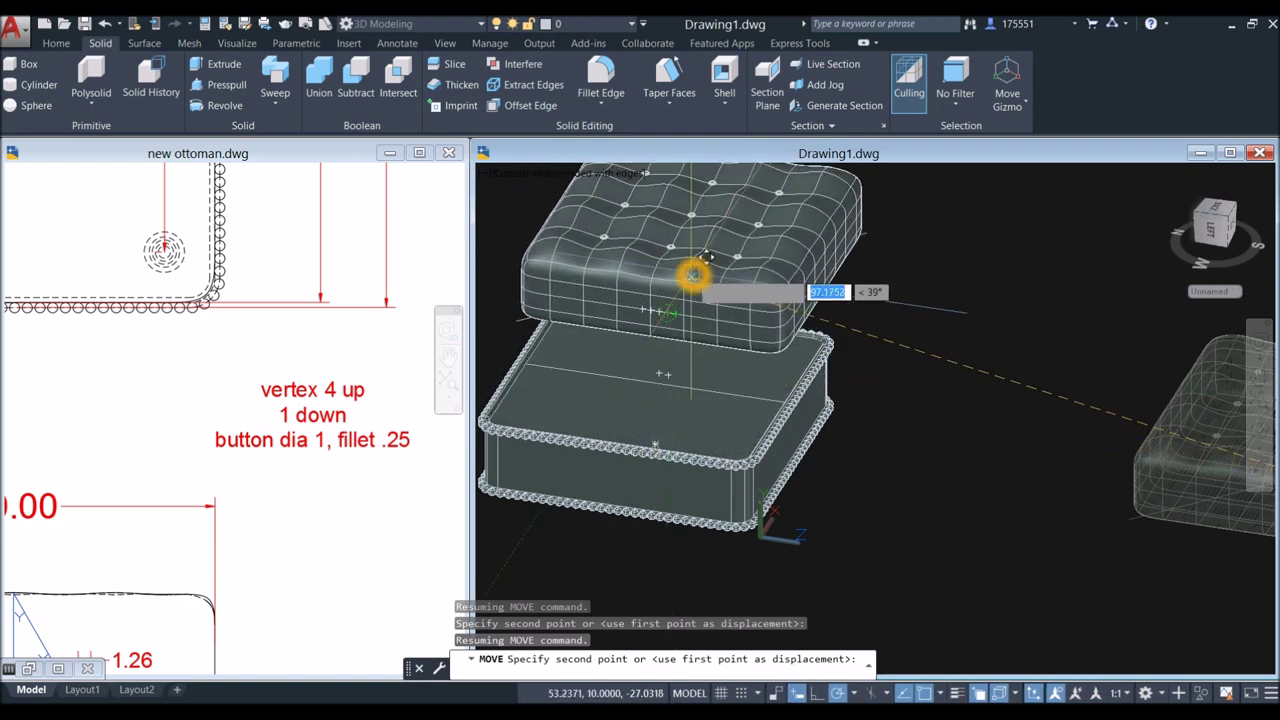
right_click(680, 320, "shift")
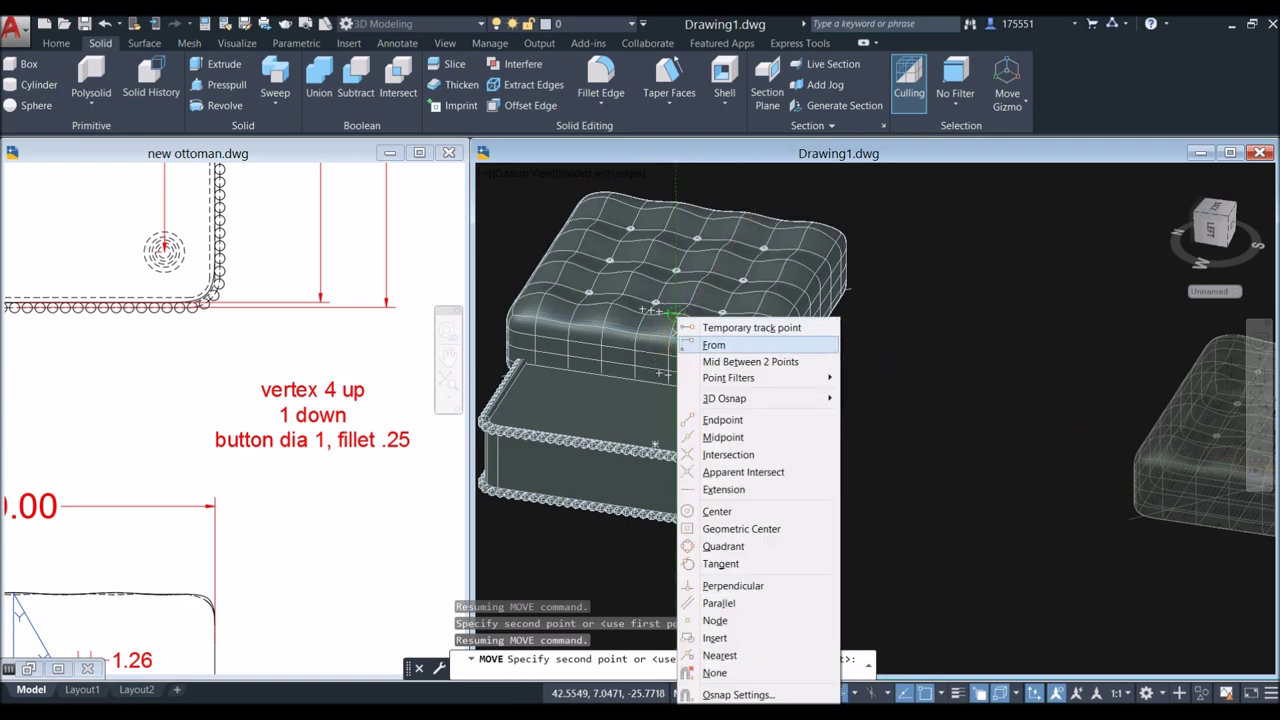
left_click(728, 435)
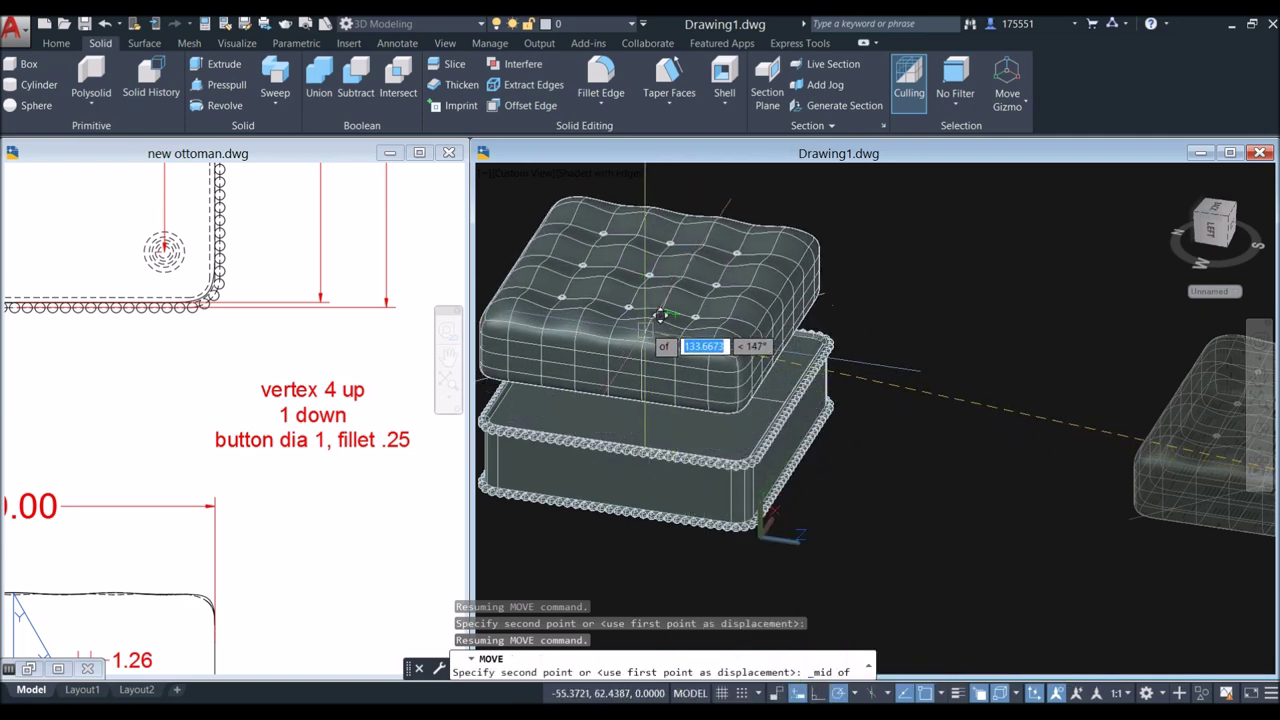
left_click(668, 370)
Step: Change the model's visual style from Shaded with edges to Realistic
middle_click_drag(668, 370, 556, 213, "shift")
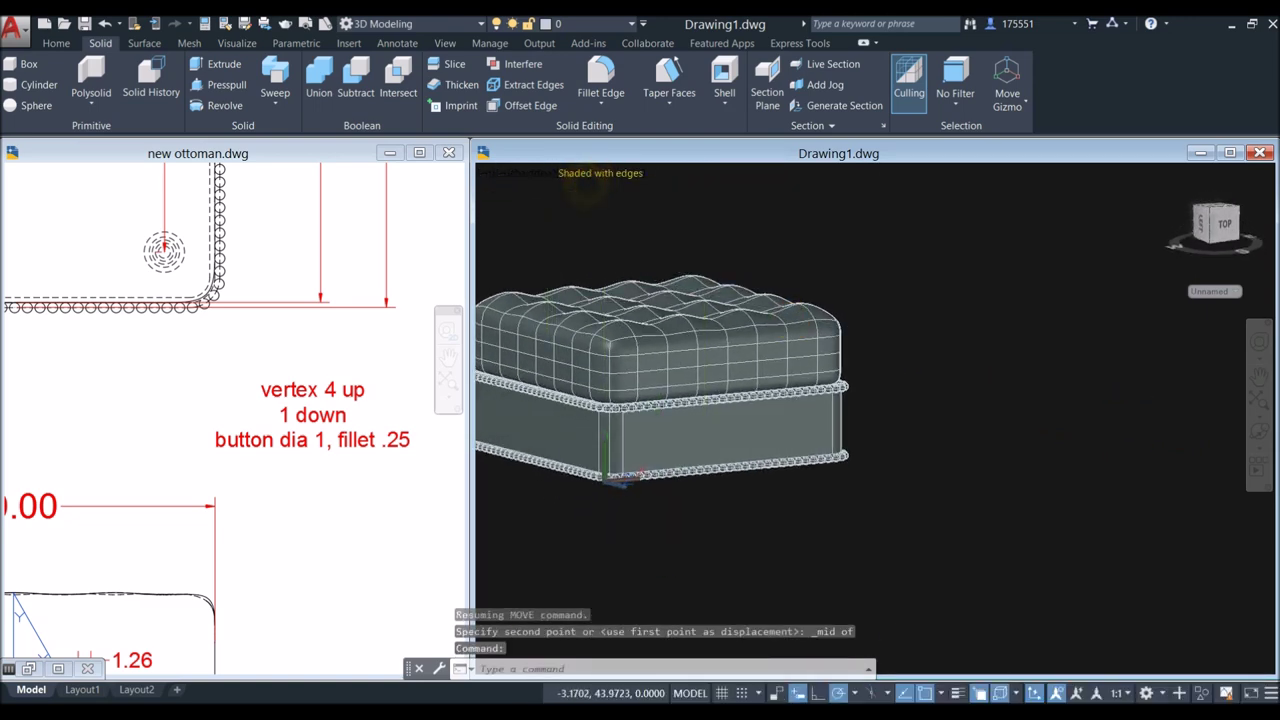
left_click(590, 174)
left_click(636, 266)
middle_click_drag(686, 251, 627, 351, "shift")
scroll(627, 351, "down", 2)
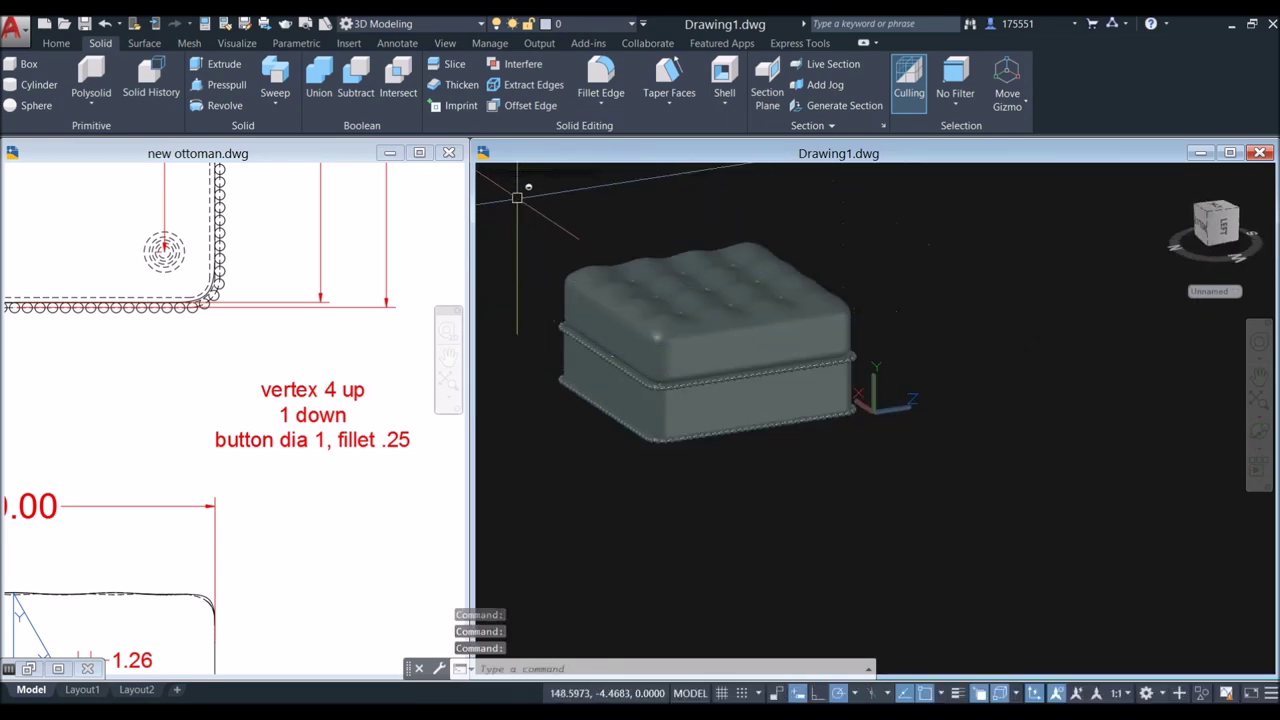
Step: Open the materials browser and show the Fabric category of the Autodesk Library
scroll(531, 205, "down", 2)
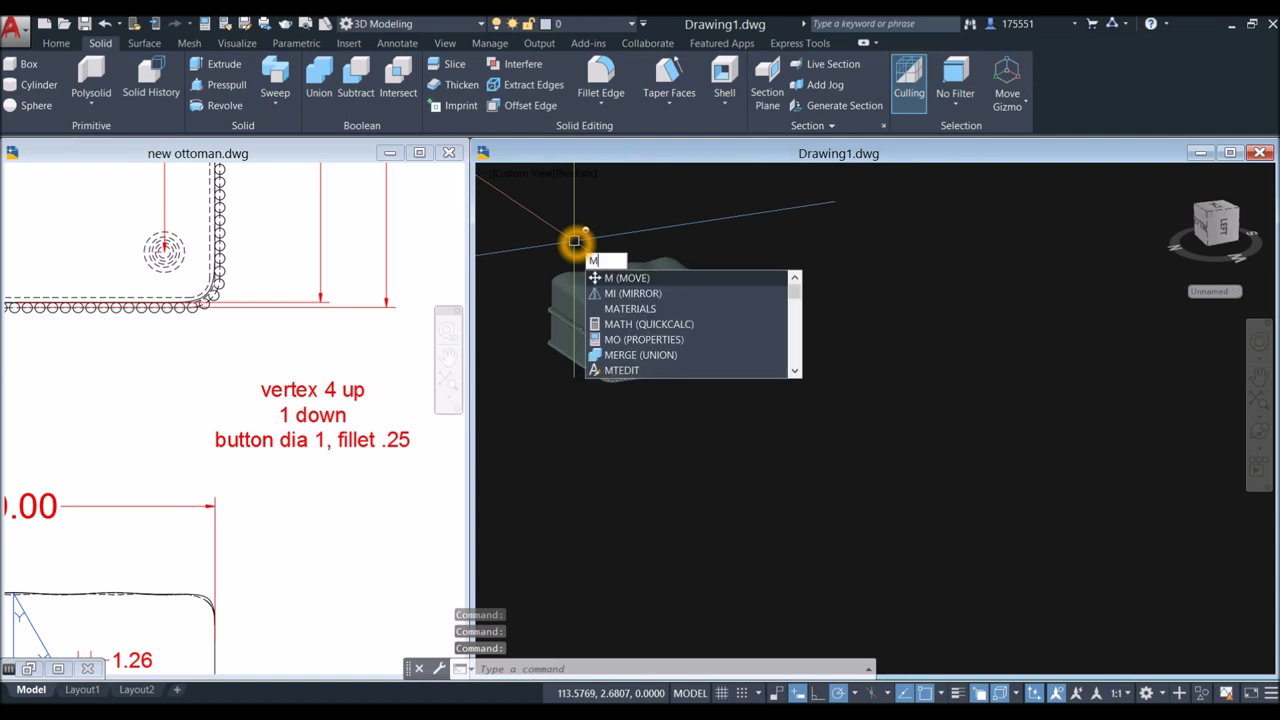
type("t")
key("Return")
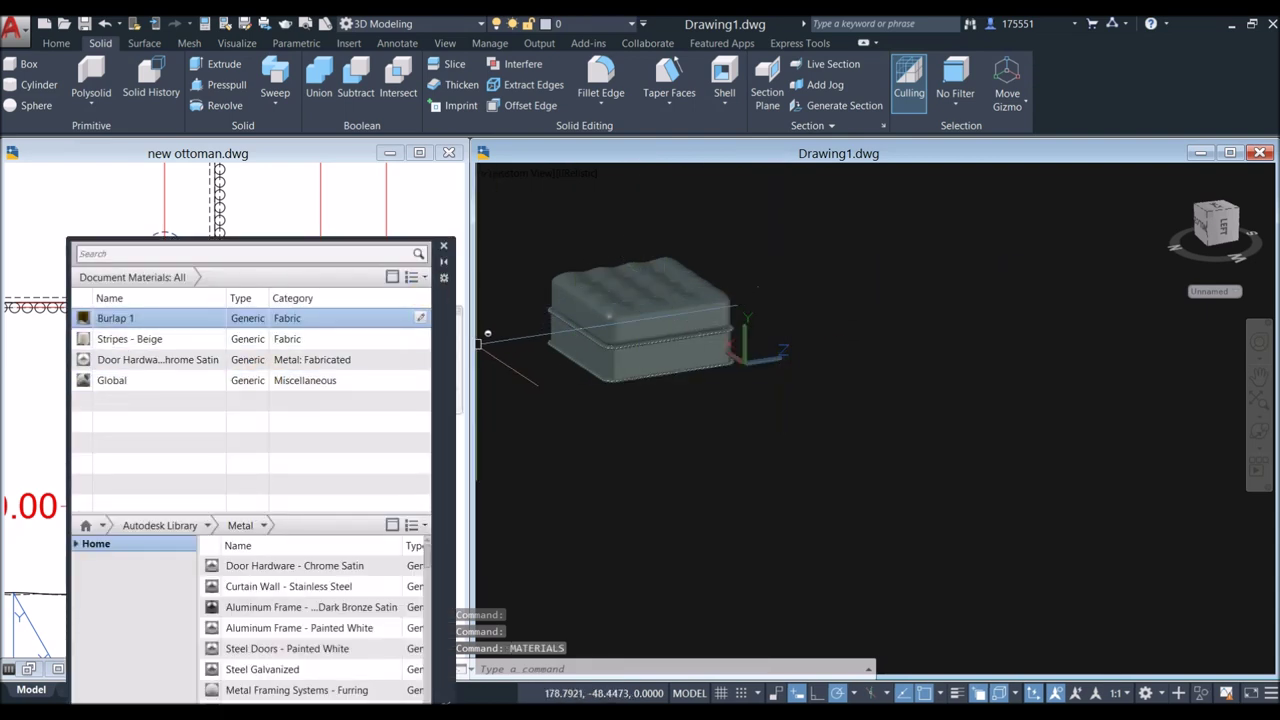
left_click_drag(448, 371, 444, 236)
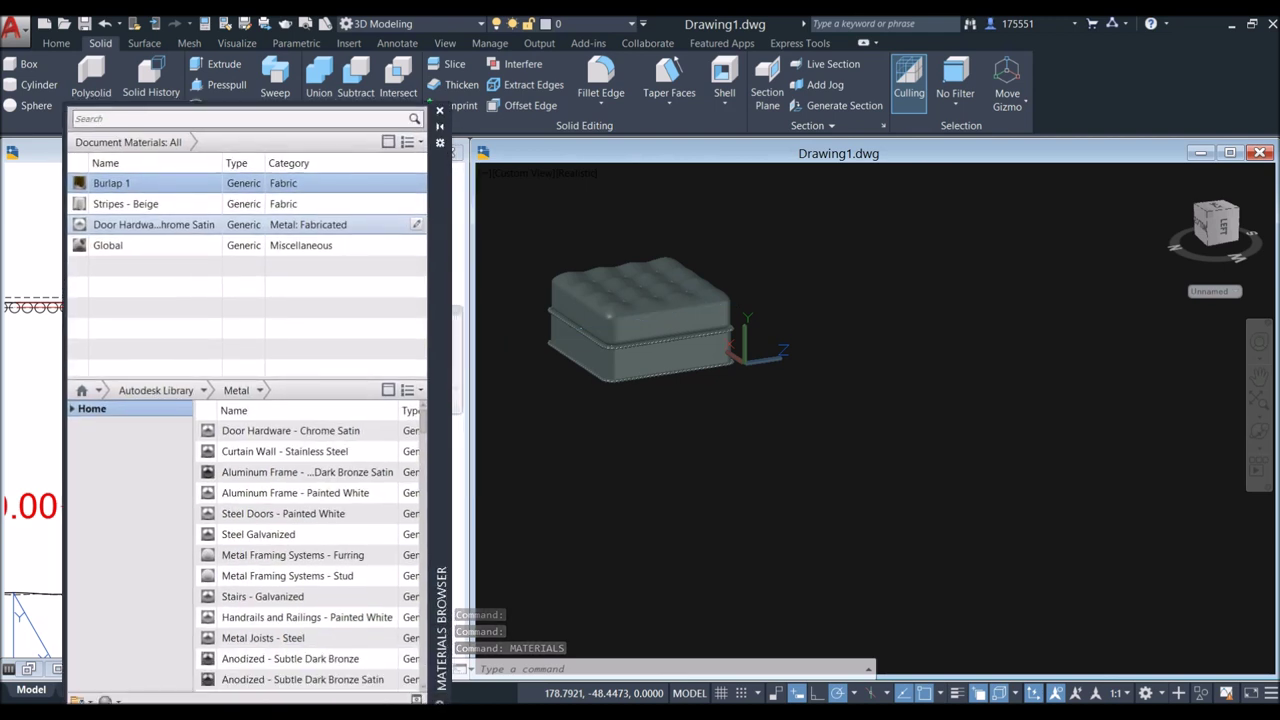
left_click(204, 390)
left_click(266, 356)
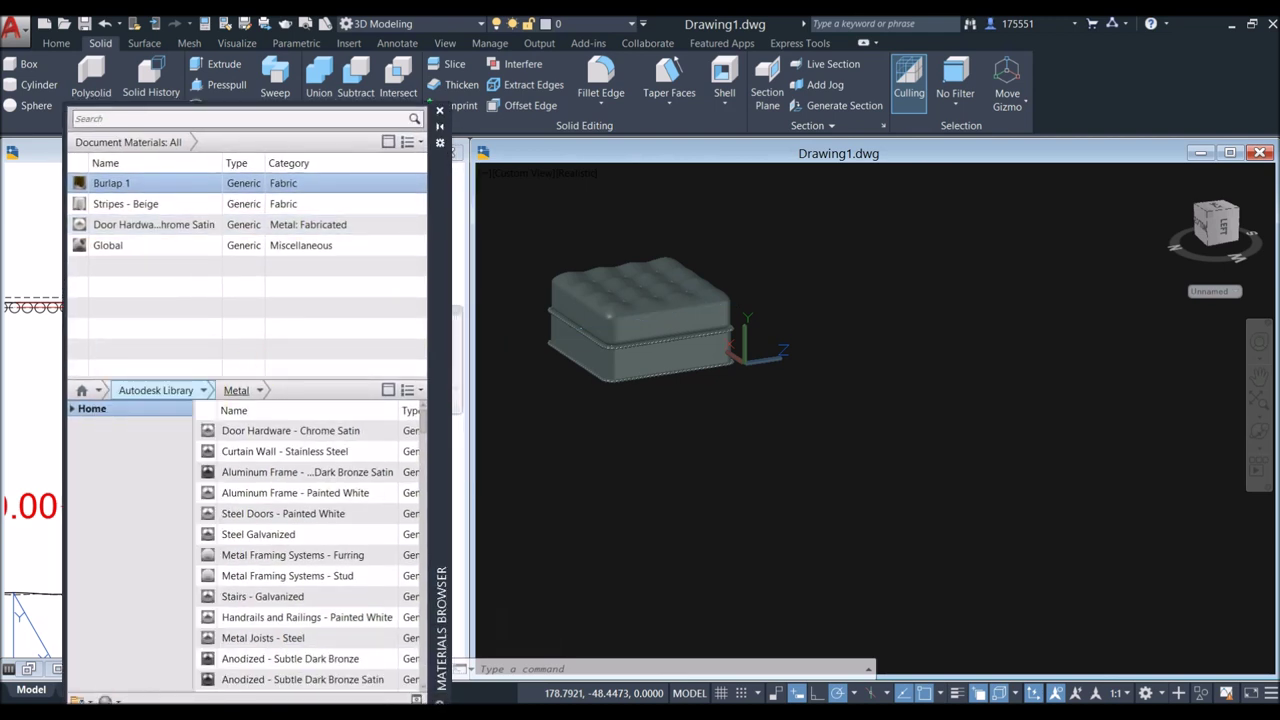
left_click(205, 390)
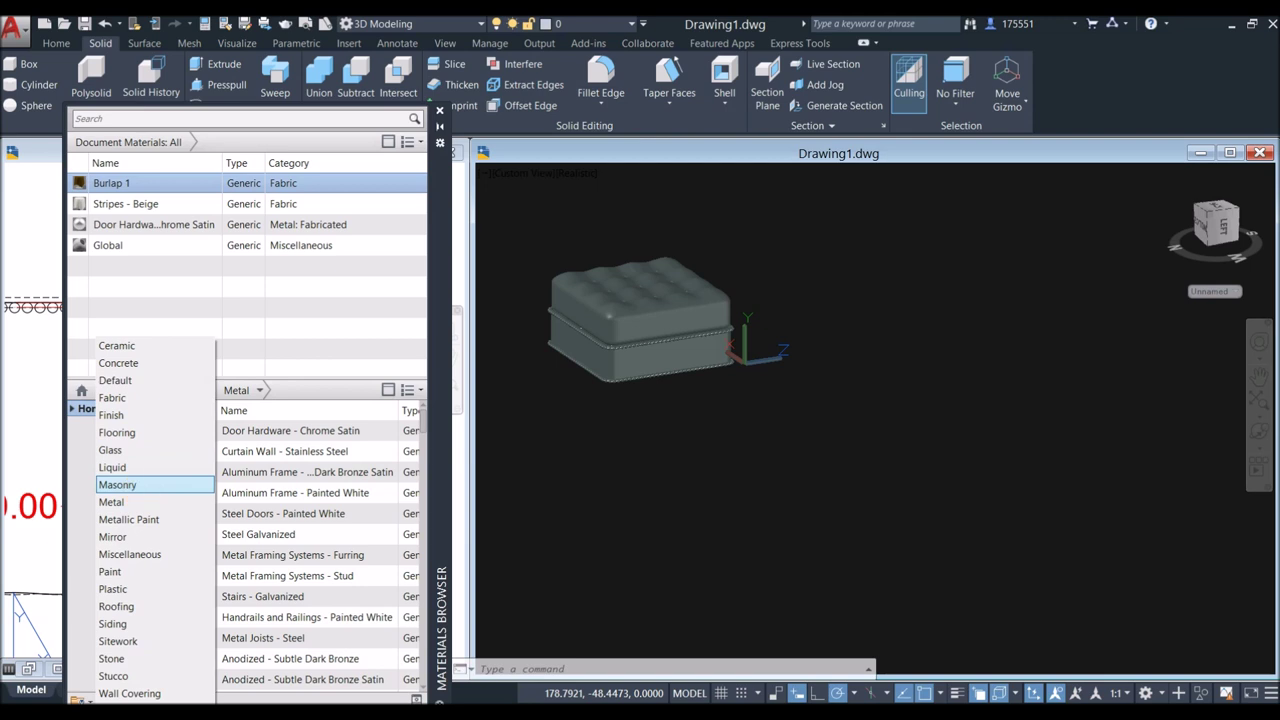
left_click(167, 399)
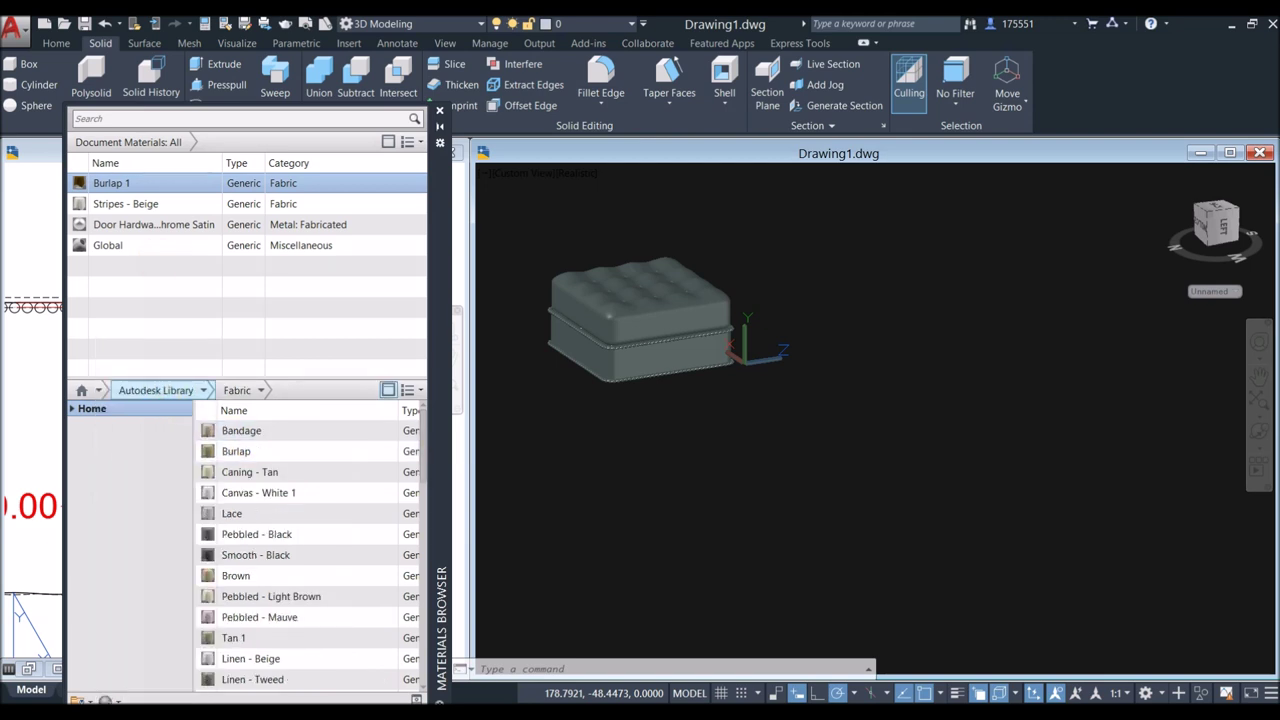
Step: Add the library's Burlap fabric to the document materials and apply Burlap 1 to the ottoman's cushion
left_click(393, 451)
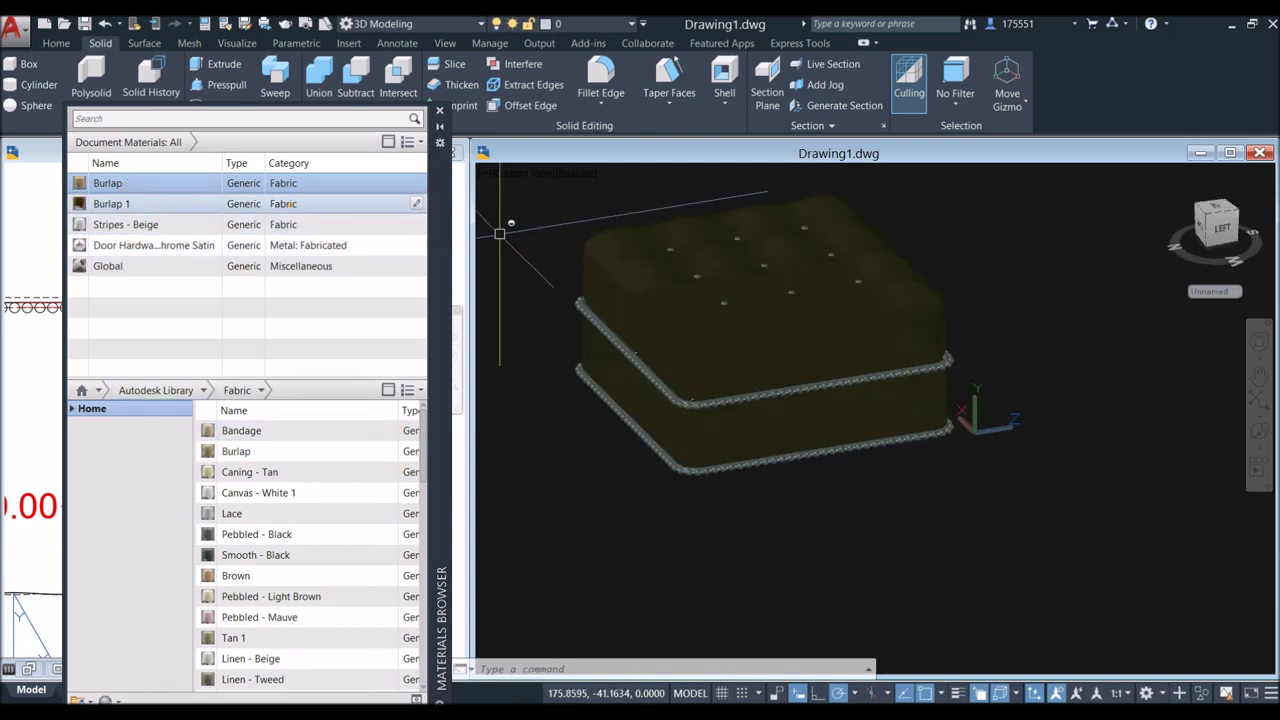
left_click_drag(291, 204, 634, 300)
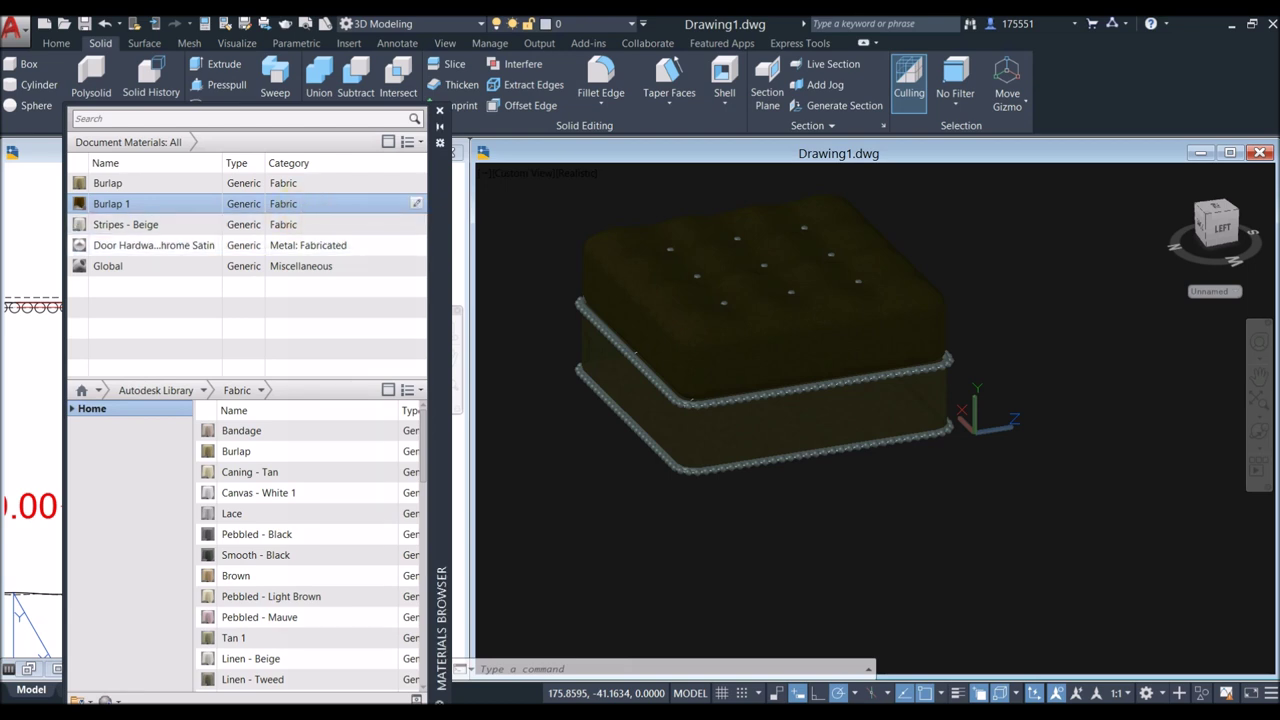
middle_click_drag(630, 420, 624, 318, "shift")
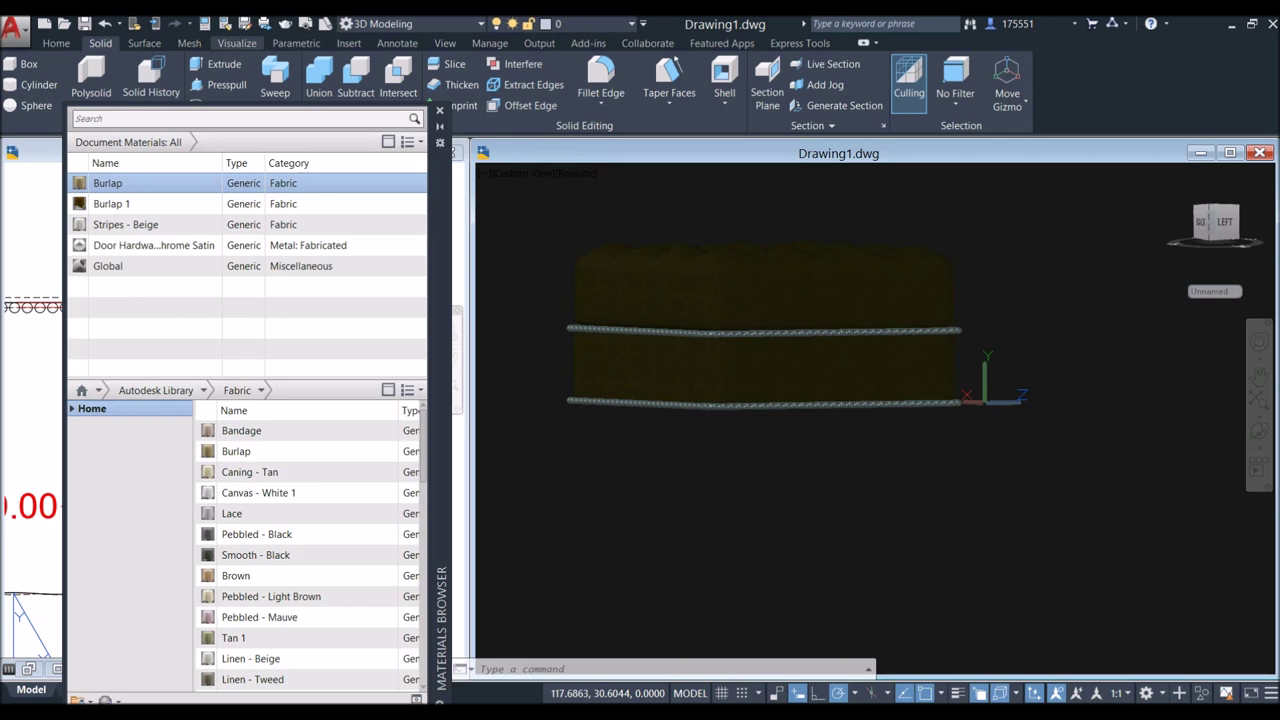
Step: Lower the light exposure value to brighten the ottoman model in the viewport
left_click(237, 43)
left_click(648, 126)
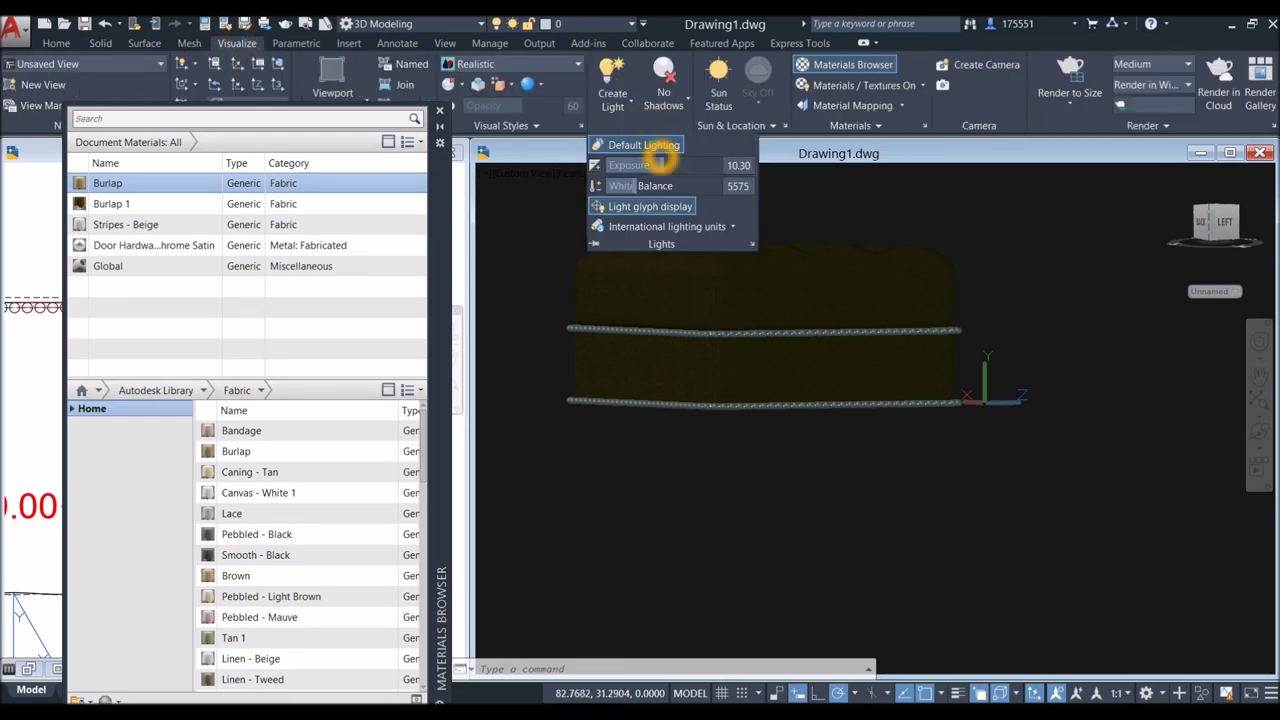
left_click(565, 205)
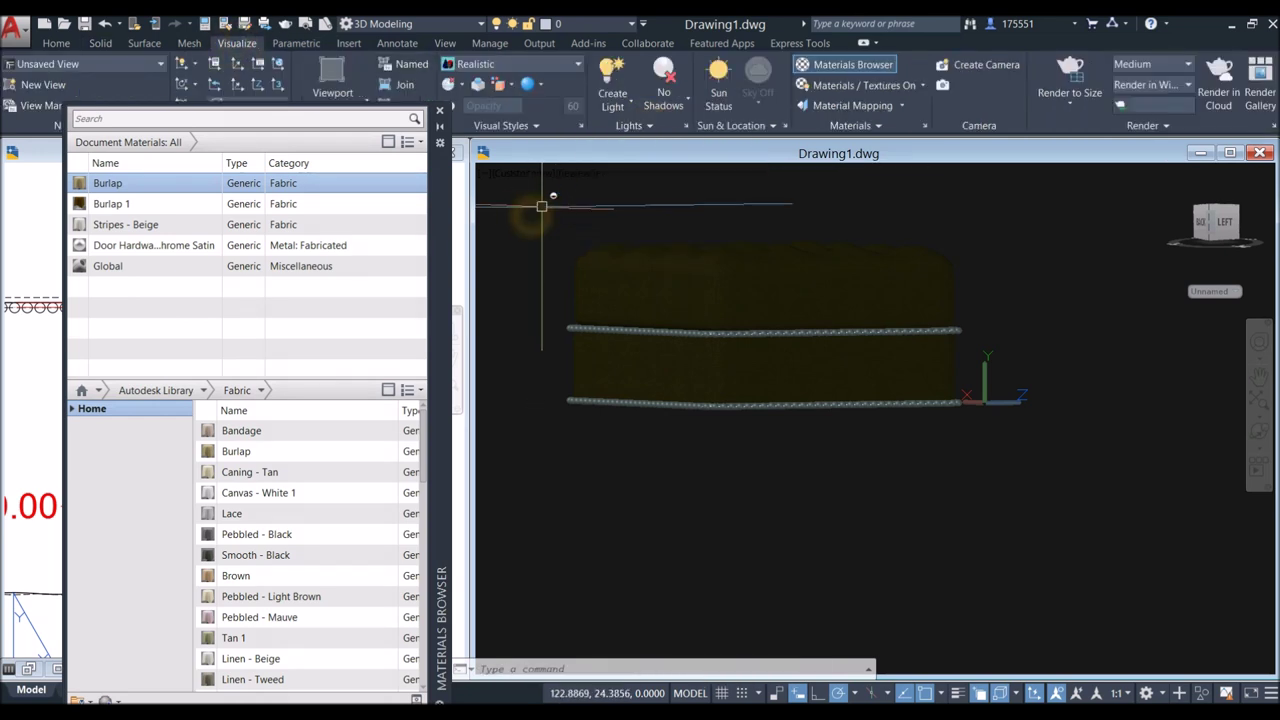
left_click(648, 126)
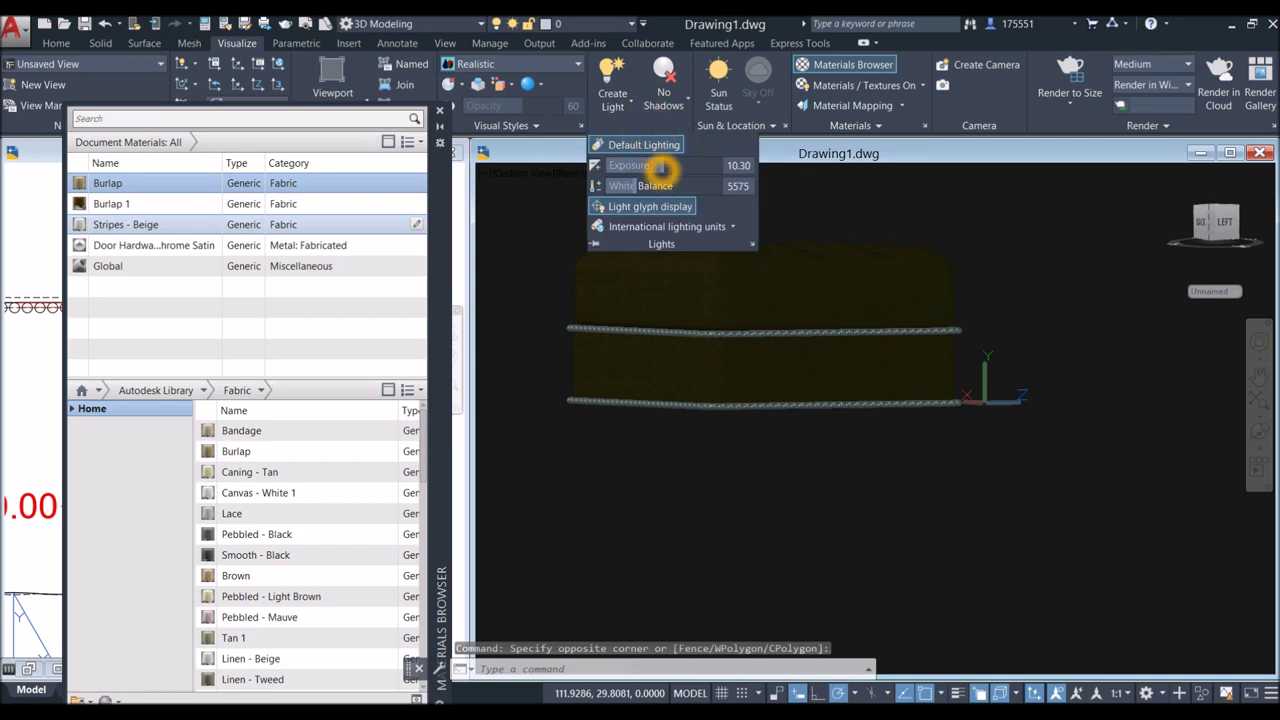
left_click_drag(689, 166, 648, 167)
middle_click_drag(909, 214, 936, 266, "shift")
scroll(619, 393, "up", 5)
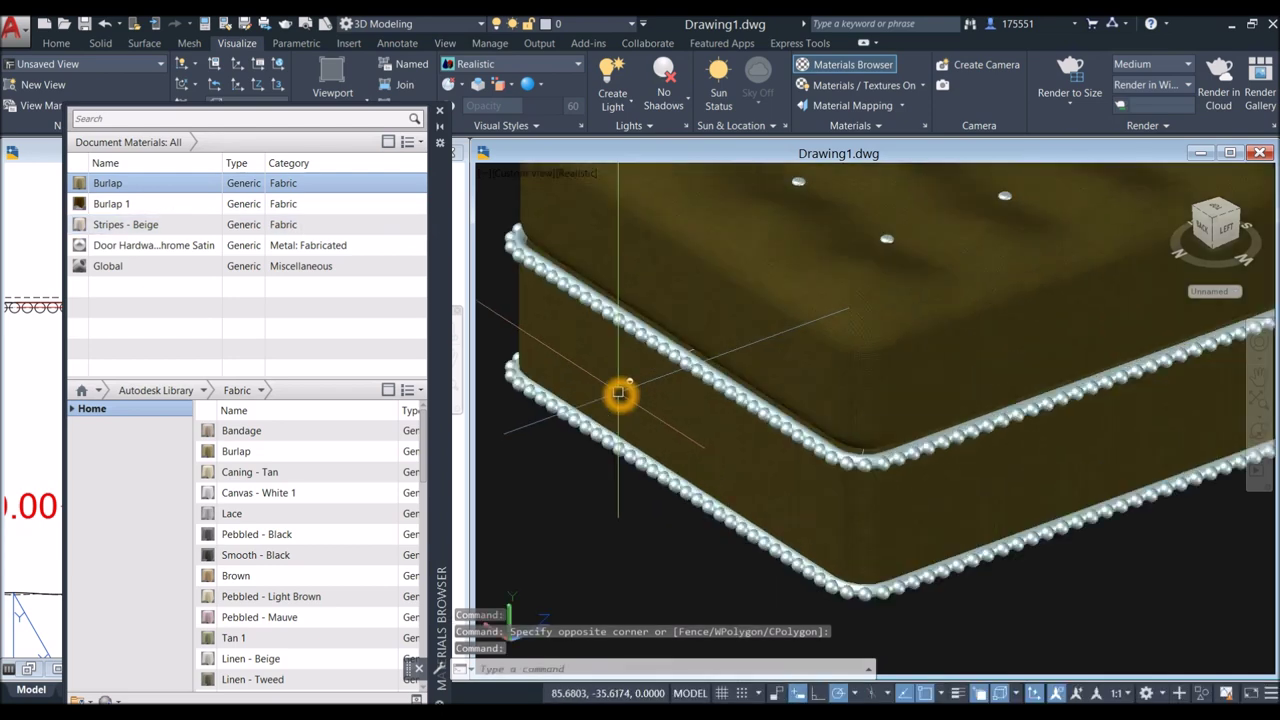
left_click(62, 44)
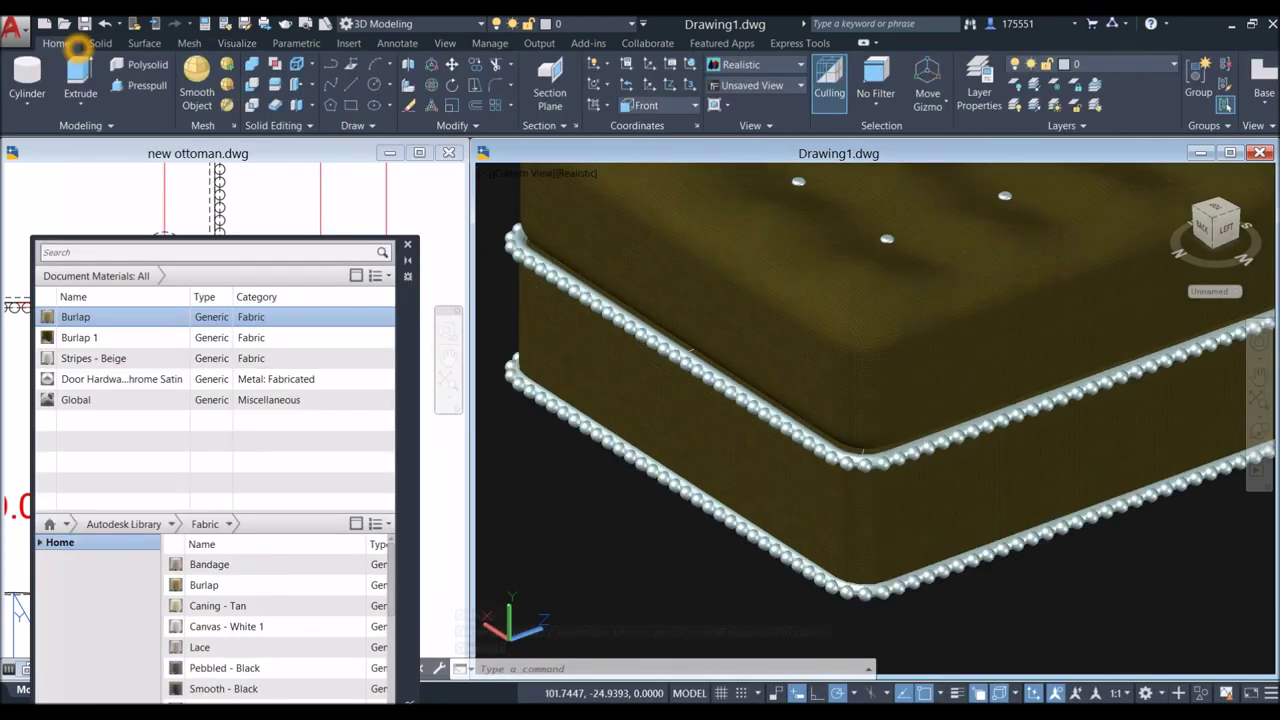
left_click(570, 228)
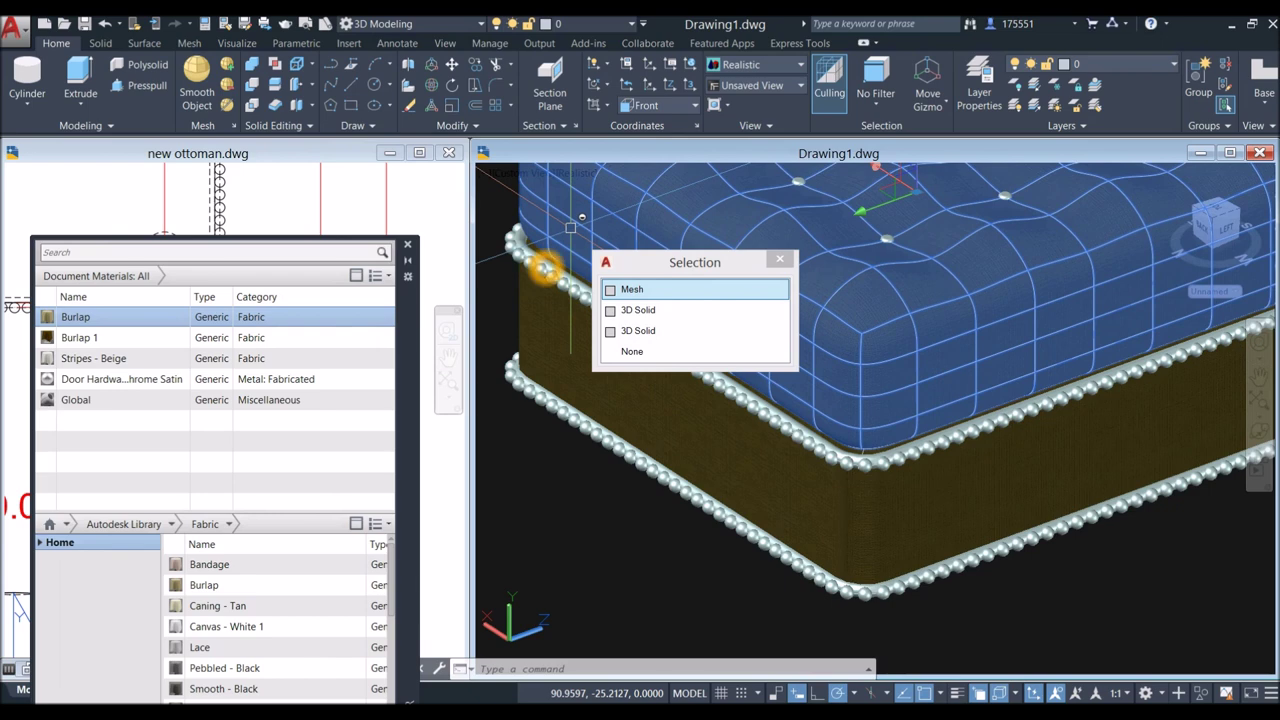
left_click(632, 289)
key("Escape")
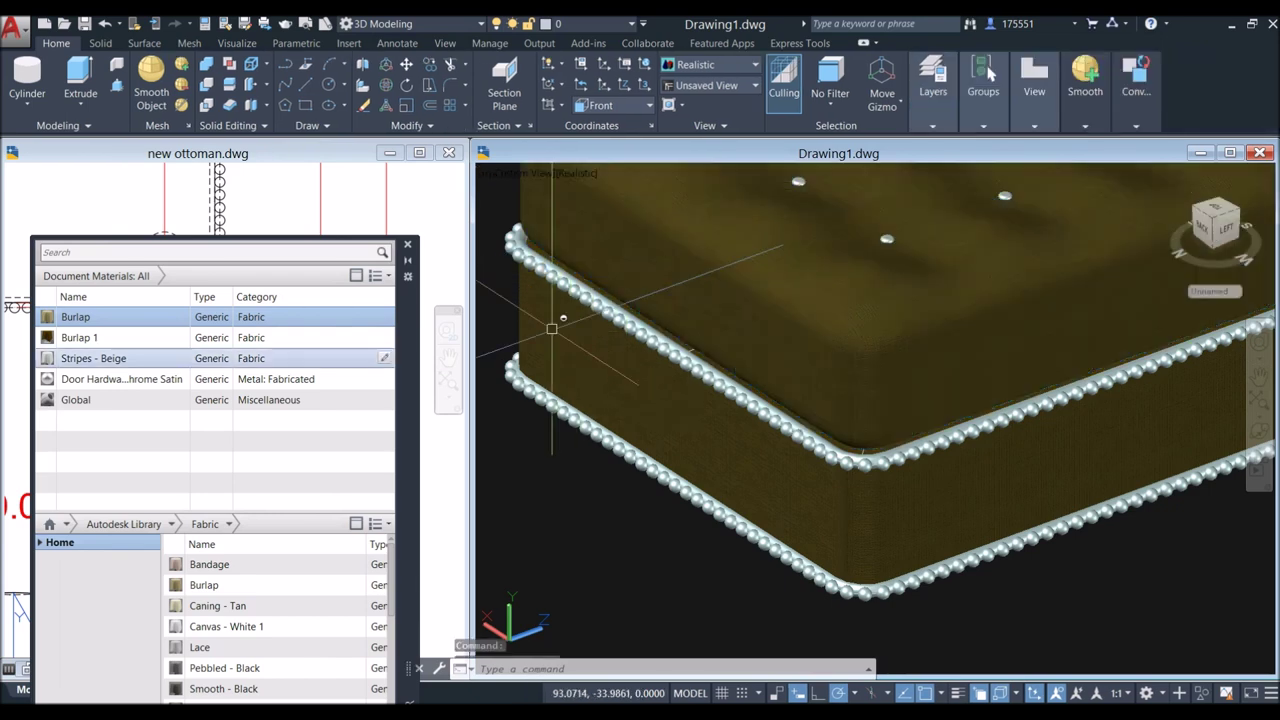
Step: Union the ottoman's base body with the tubes of its upper and lower beaded trims
left_click(254, 64)
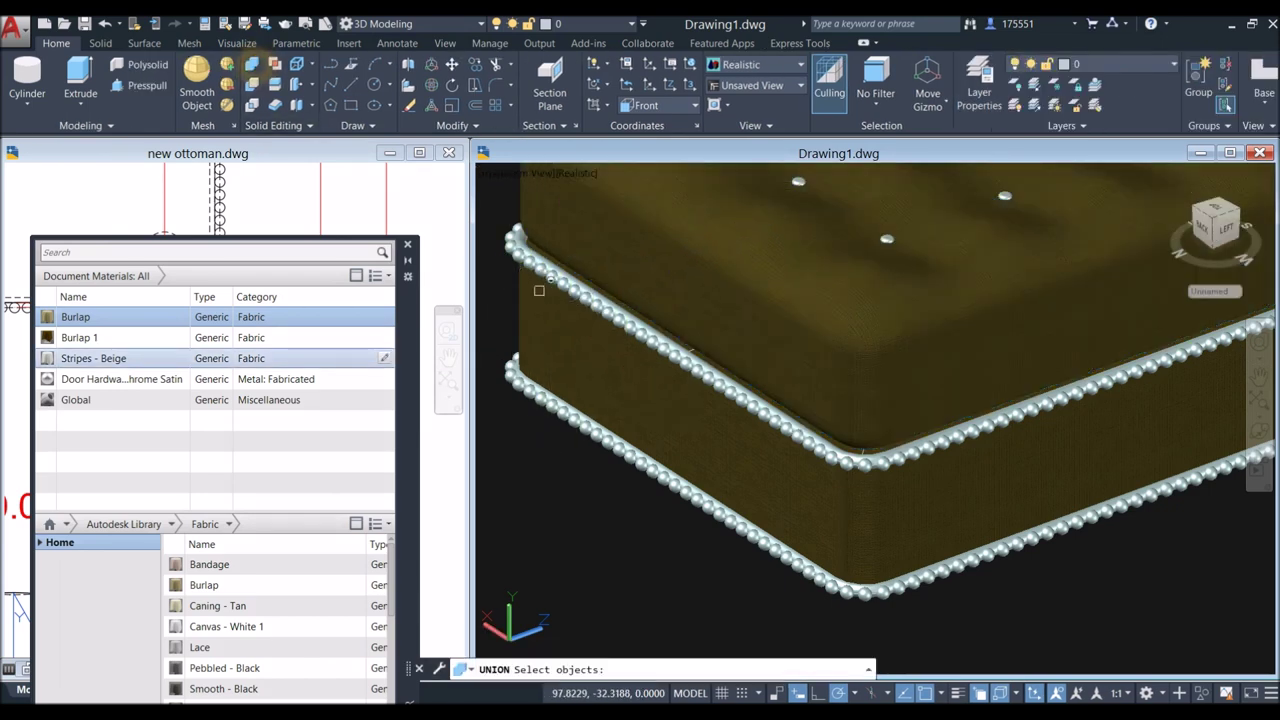
scroll(530, 310, "up", 3)
left_click(541, 285)
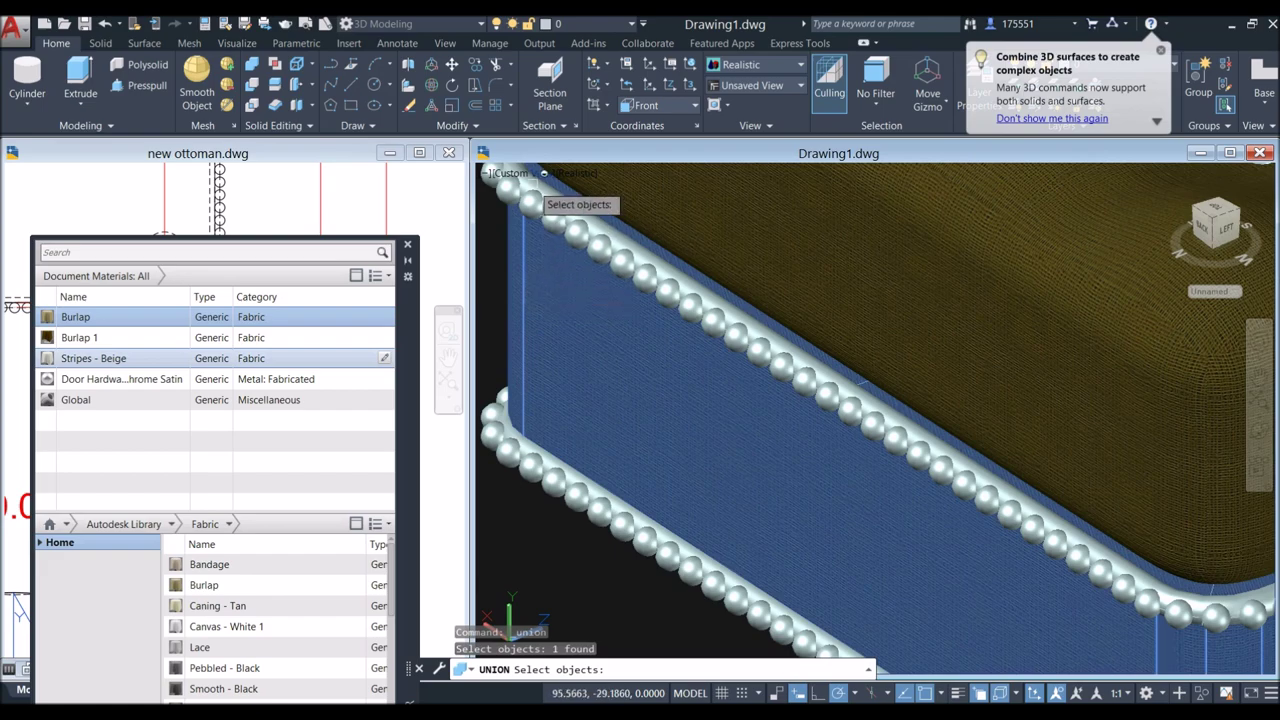
scroll(535, 188, "up", 6)
left_click(590, 220)
left_click(590, 220)
scroll(590, 220, "down", 4)
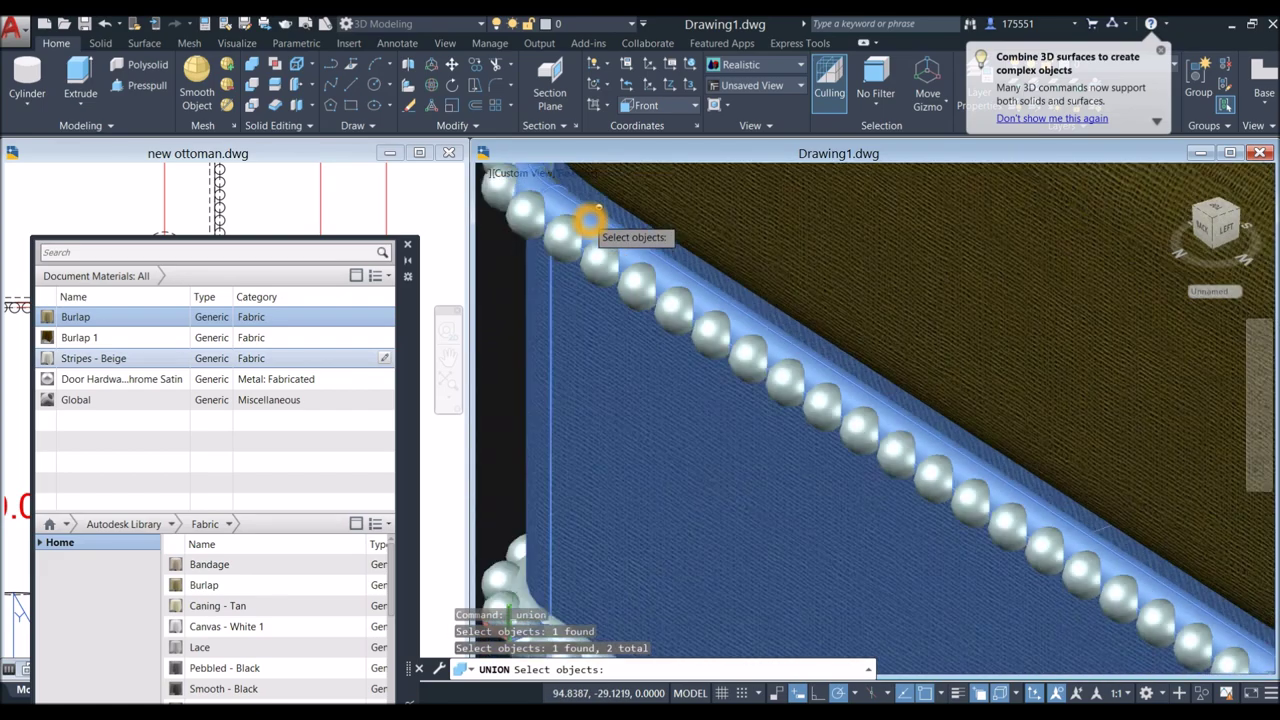
scroll(589, 218, "down", 5)
scroll(588, 320, "up", 4)
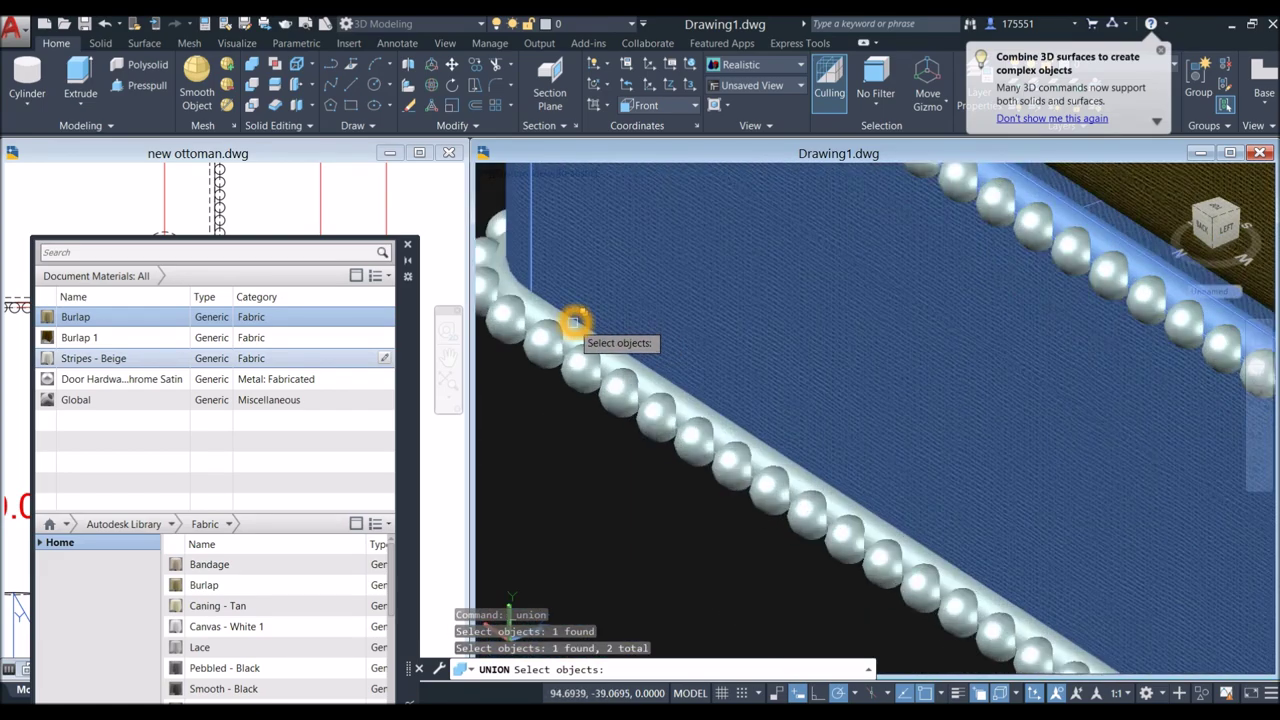
left_click(574, 322)
key("Return")
key("Return")
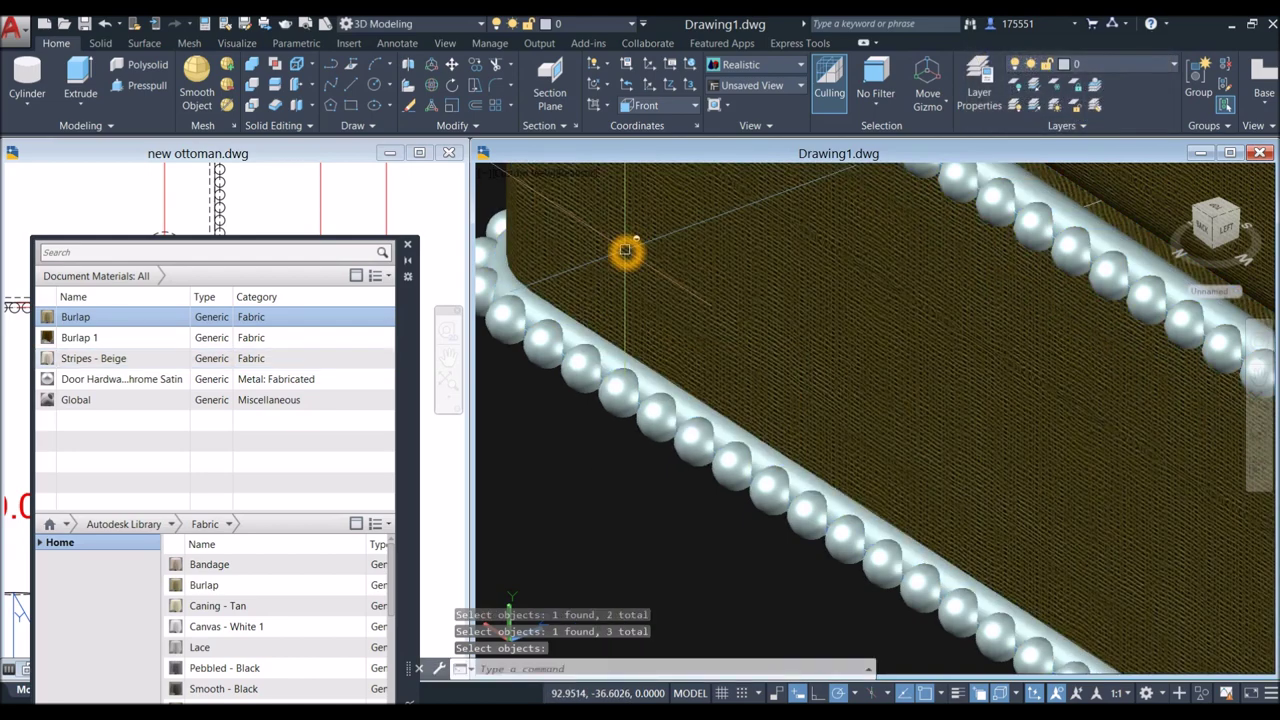
Step: Show the Autodesk Library's Metal category and add Curtain Wall - Stainless Steel to the document materials
left_click(110, 334)
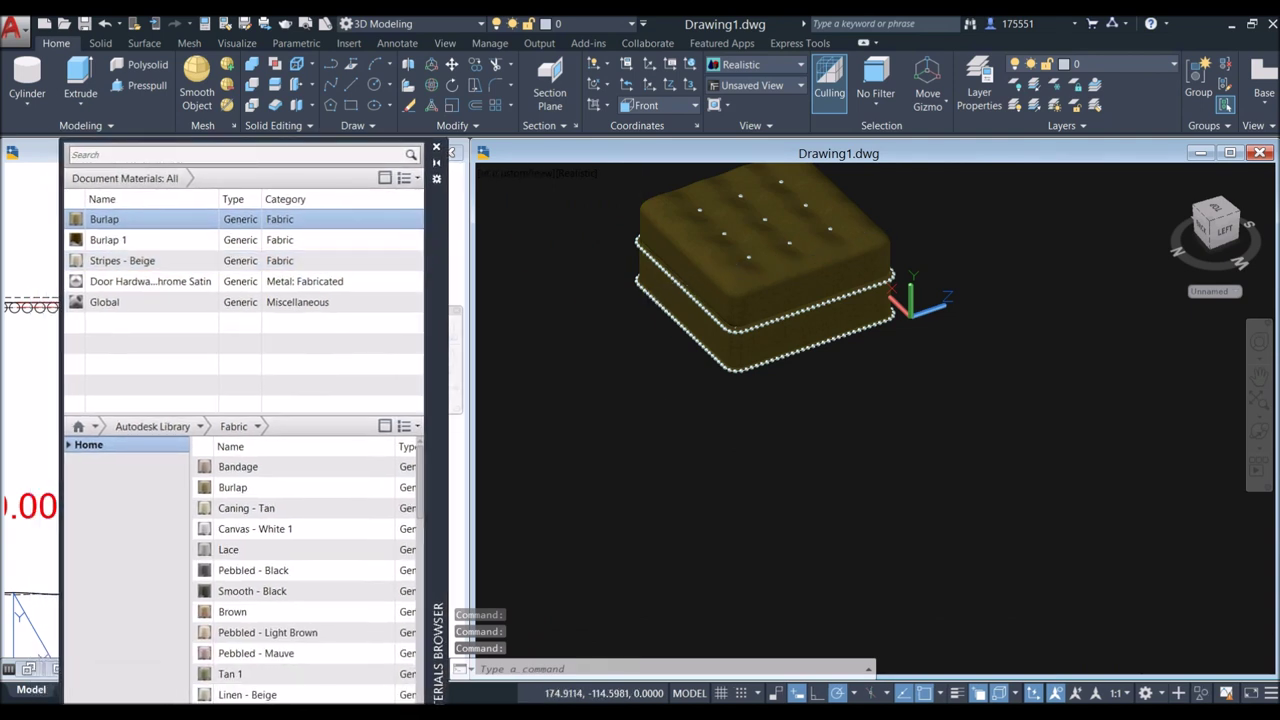
left_click(199, 426)
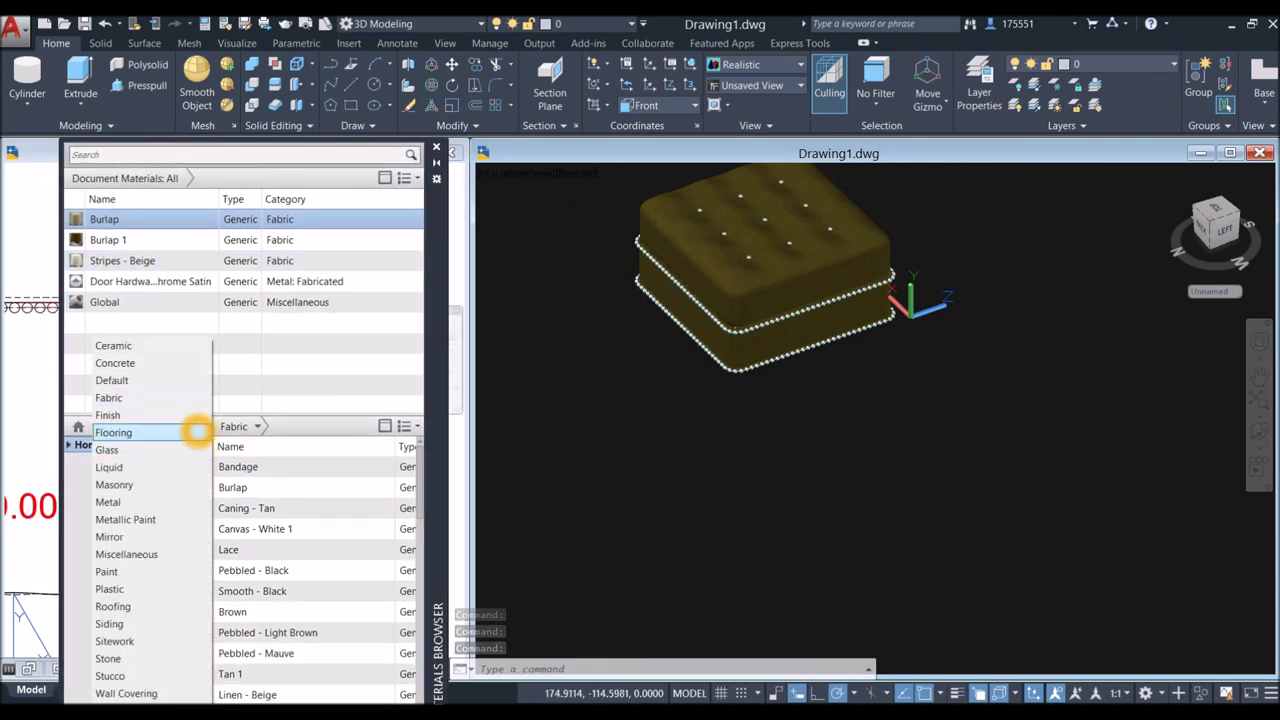
left_click(275, 390)
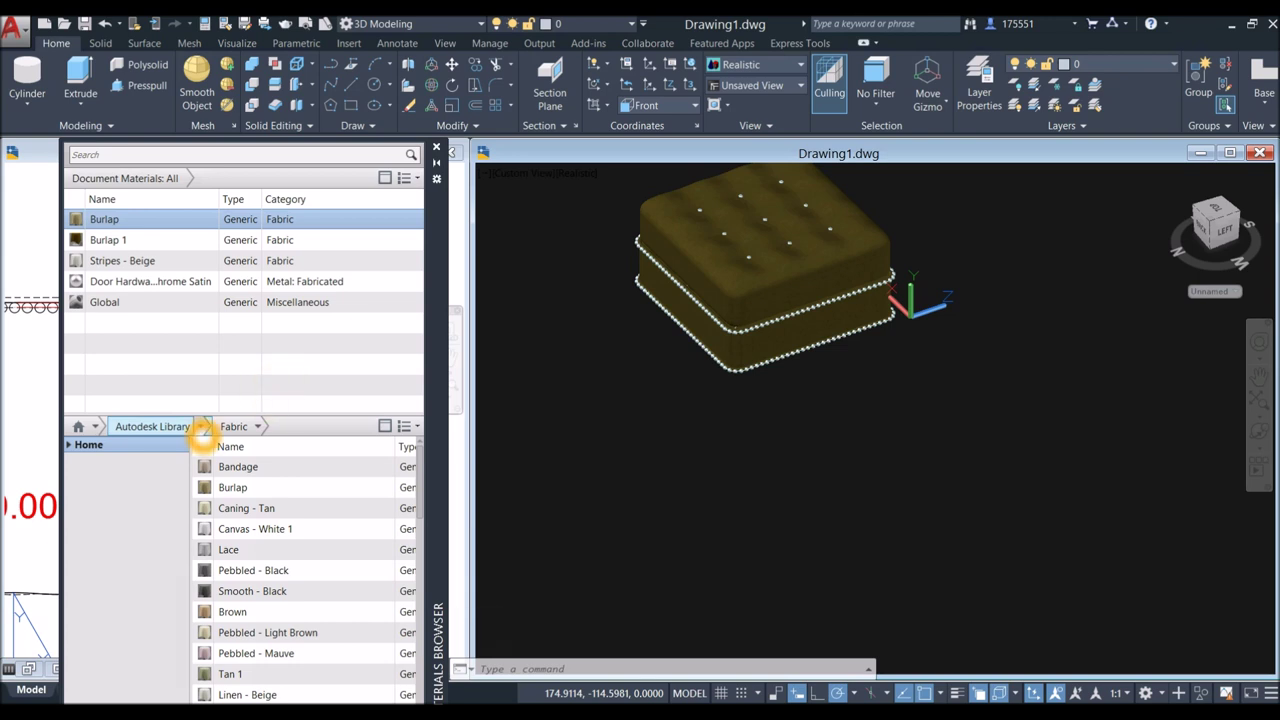
left_click(200, 427)
left_click(125, 503)
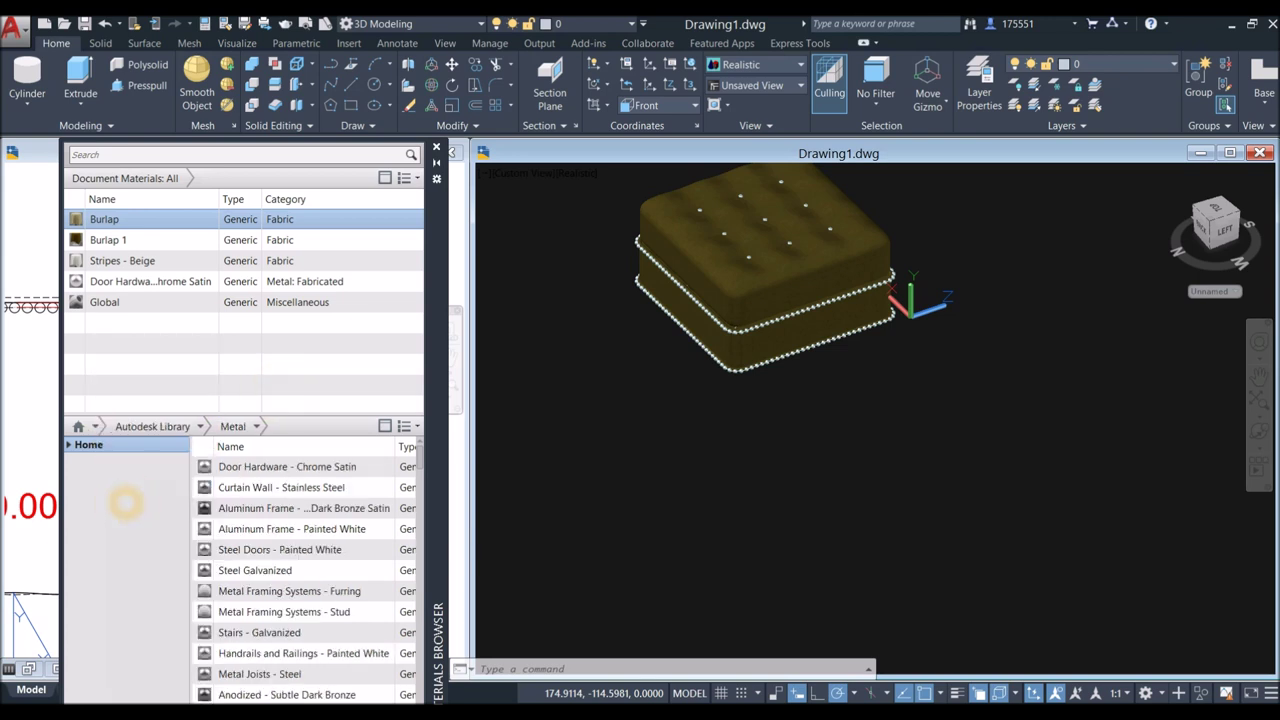
left_click(389, 487)
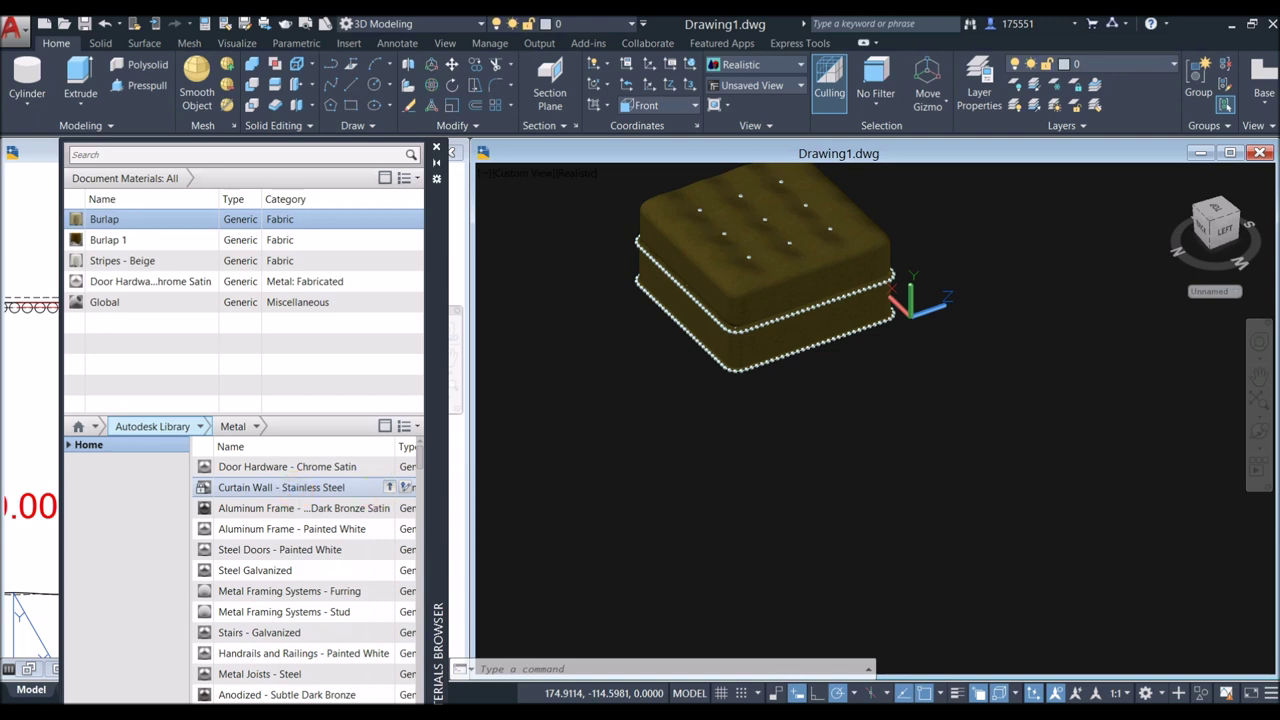
left_click(389, 487)
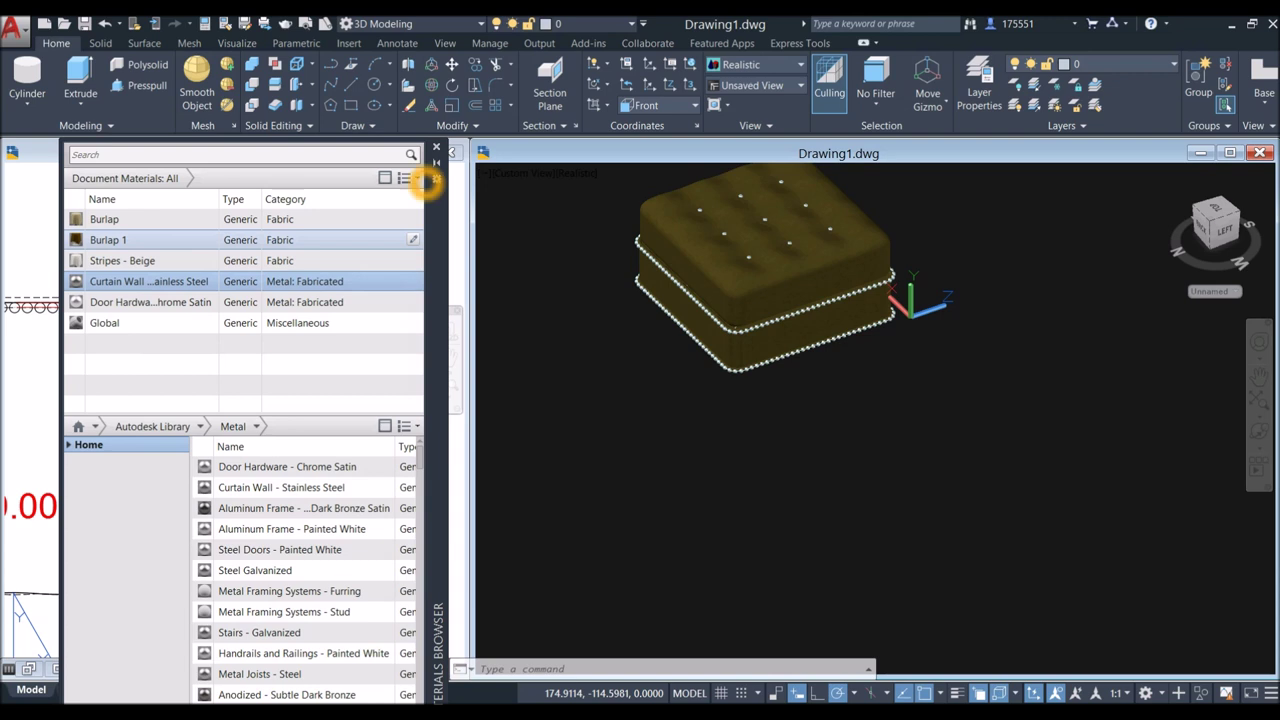
Step: Purge all unused document materials and add Door Hardware - Chrome Satin from the library
left_click(419, 177)
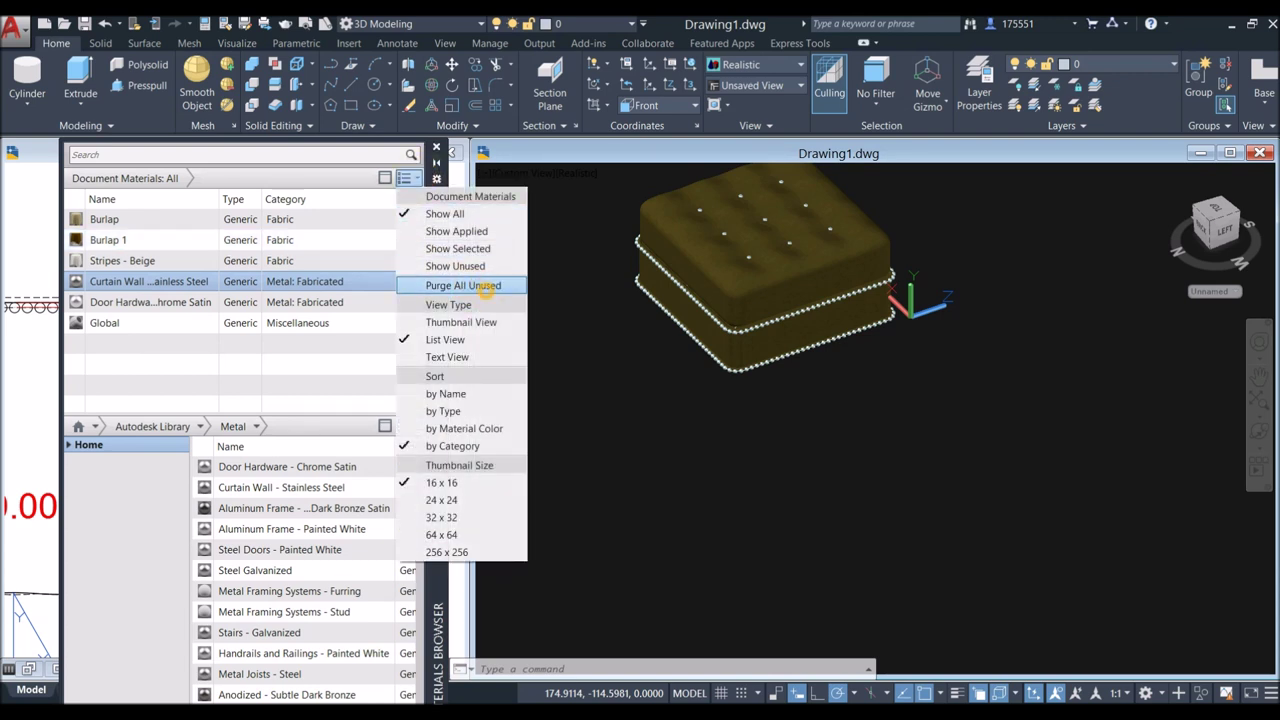
left_click(486, 287)
left_click(219, 245)
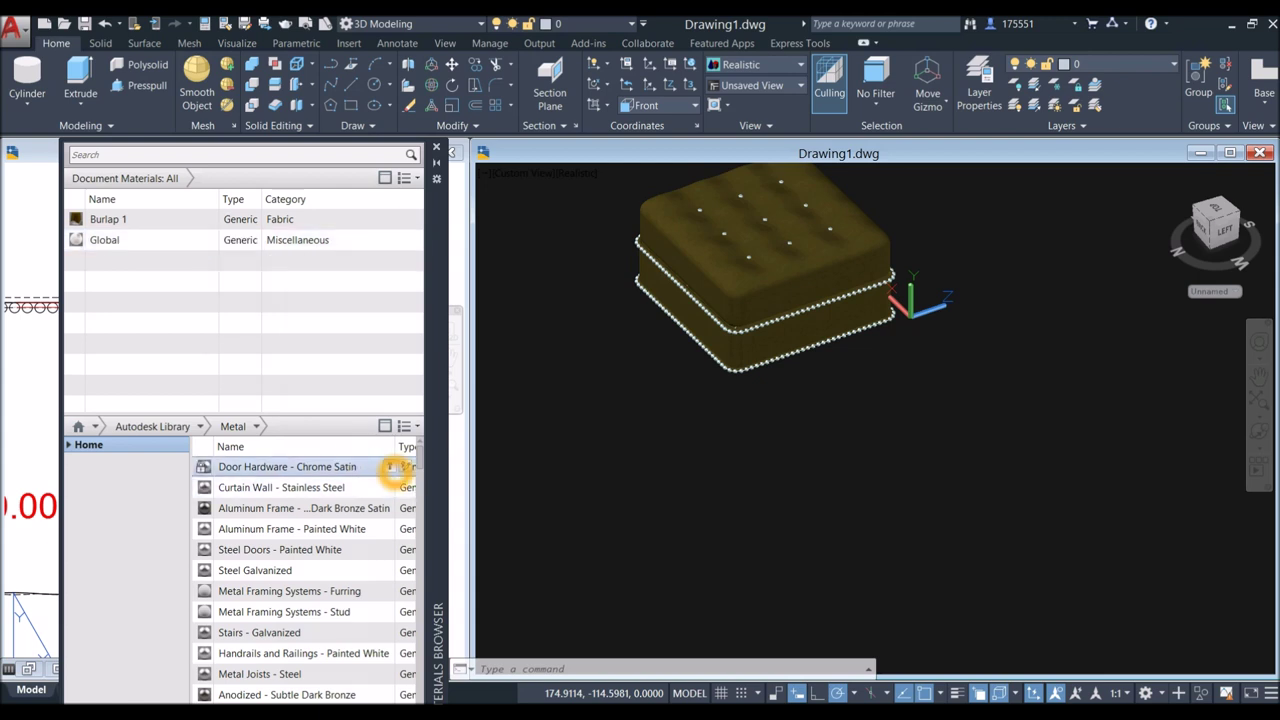
left_click(388, 467)
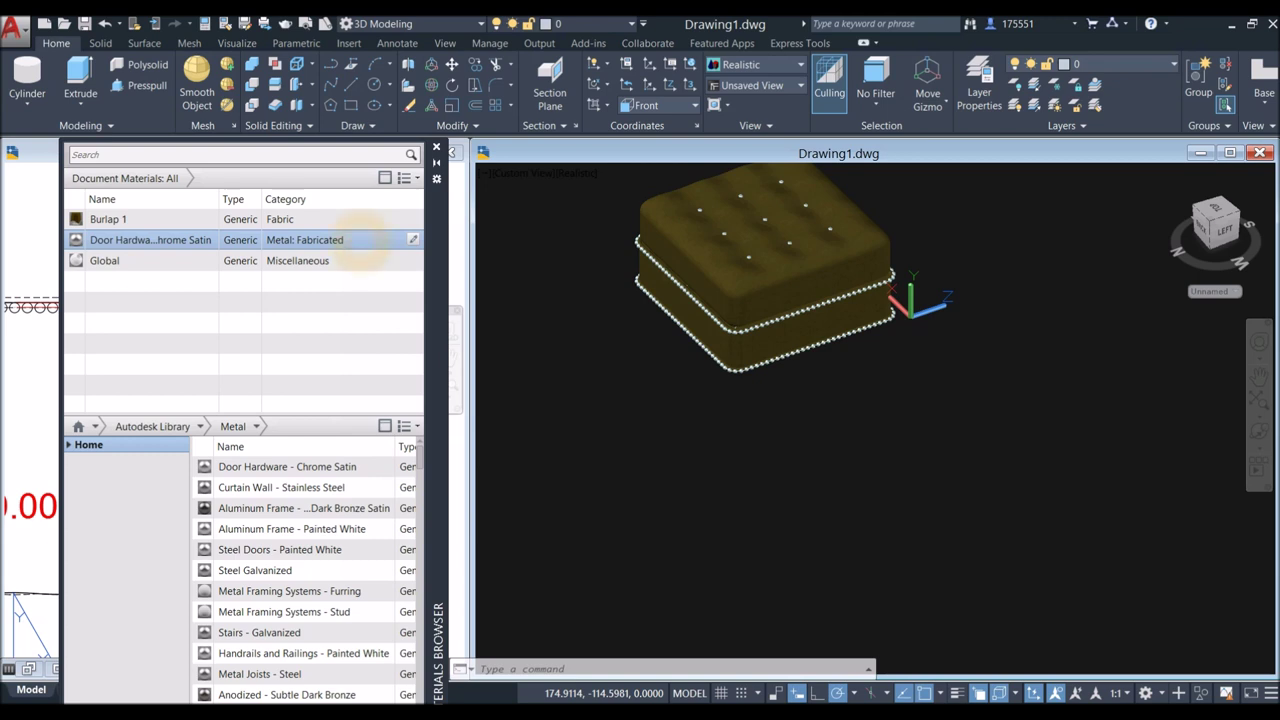
Step: Hide the ottoman's cushion mesh and base body, leaving the beads and buttons on display
scroll(670, 250, "up", 2)
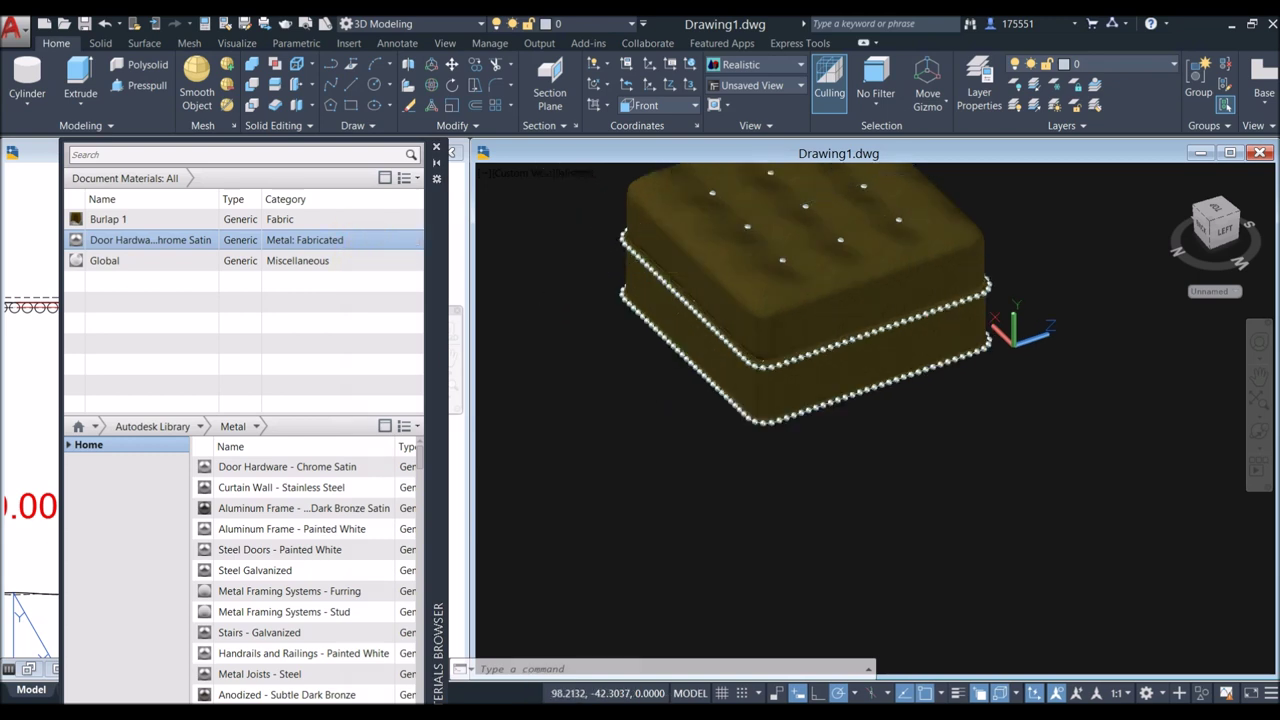
middle_click_drag(671, 247, 676, 301)
left_click(671, 296)
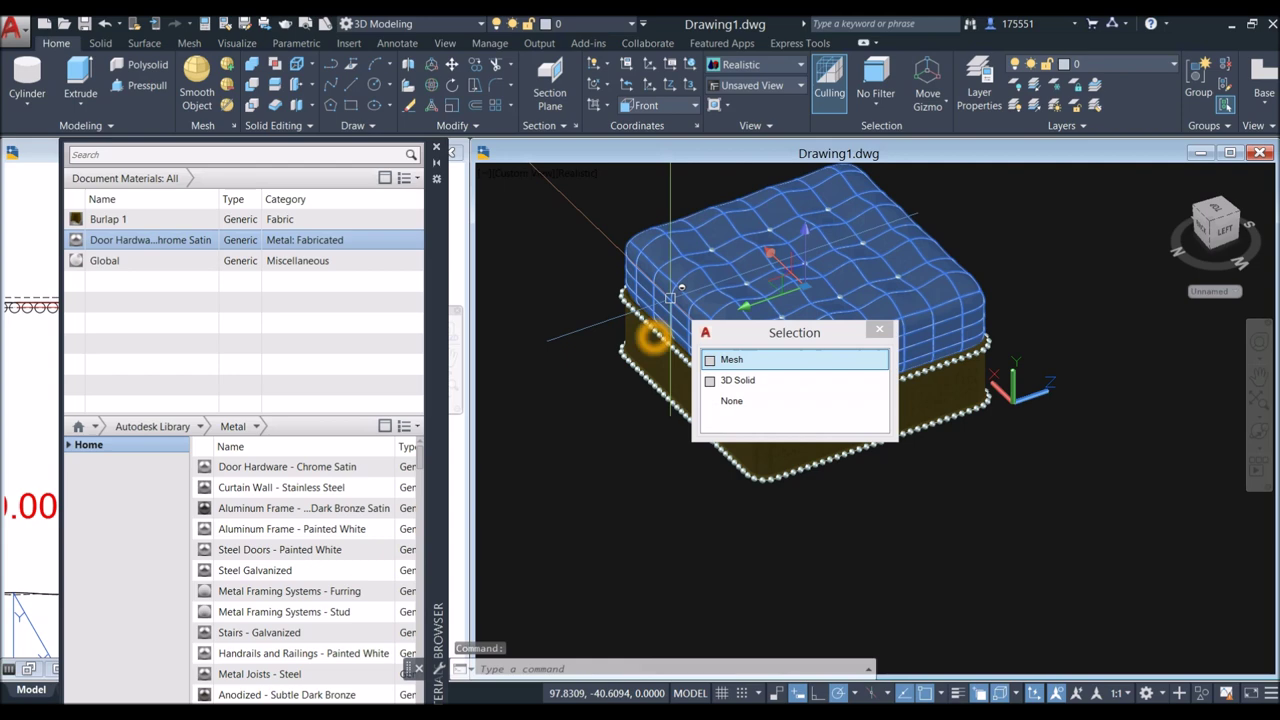
left_click(646, 349)
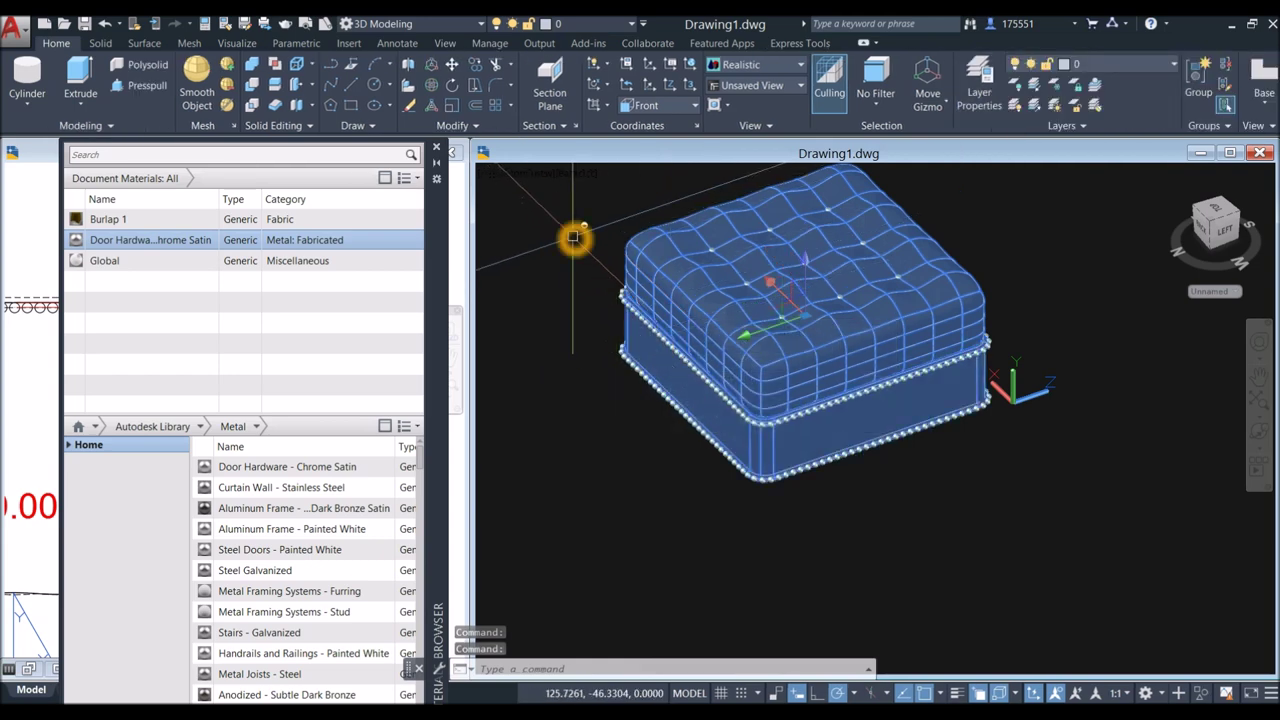
right_click(573, 237)
left_click(622, 302)
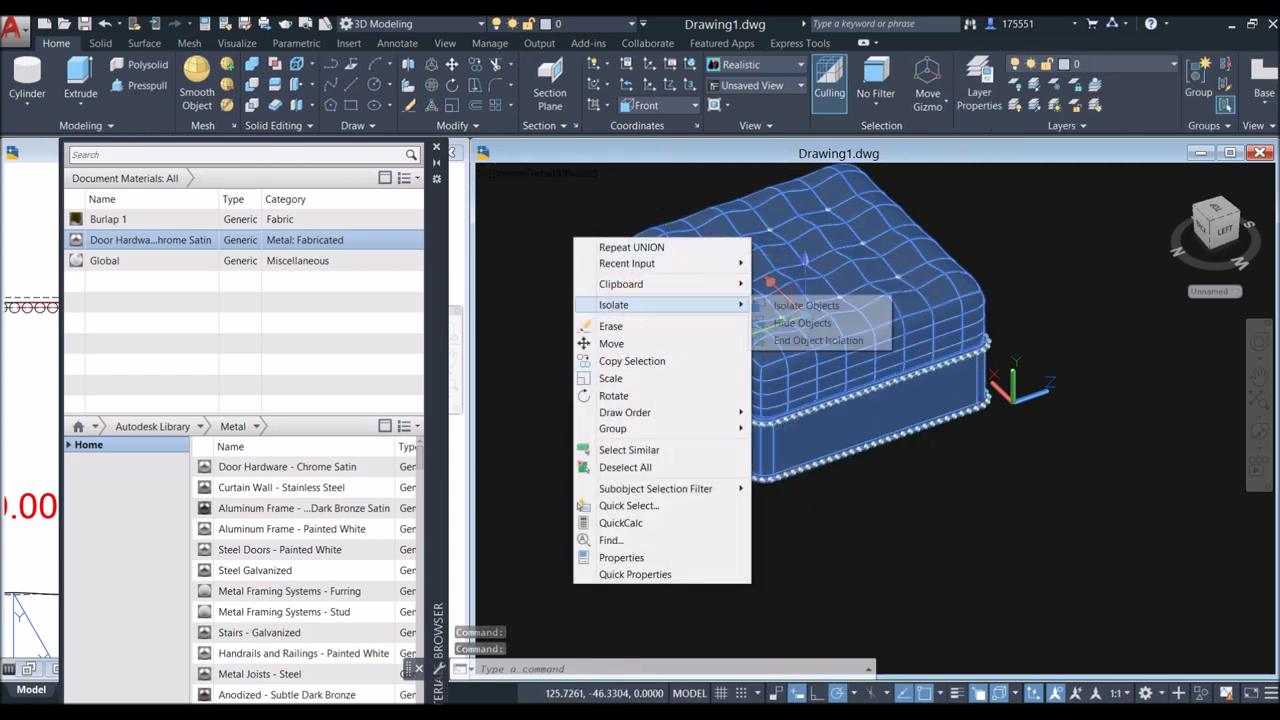
left_click(802, 323)
Step: Apply the Door Hardware - Chrome Satin material to all the beads and buttons
middle_click_drag(717, 325, 737, 283, "shift")
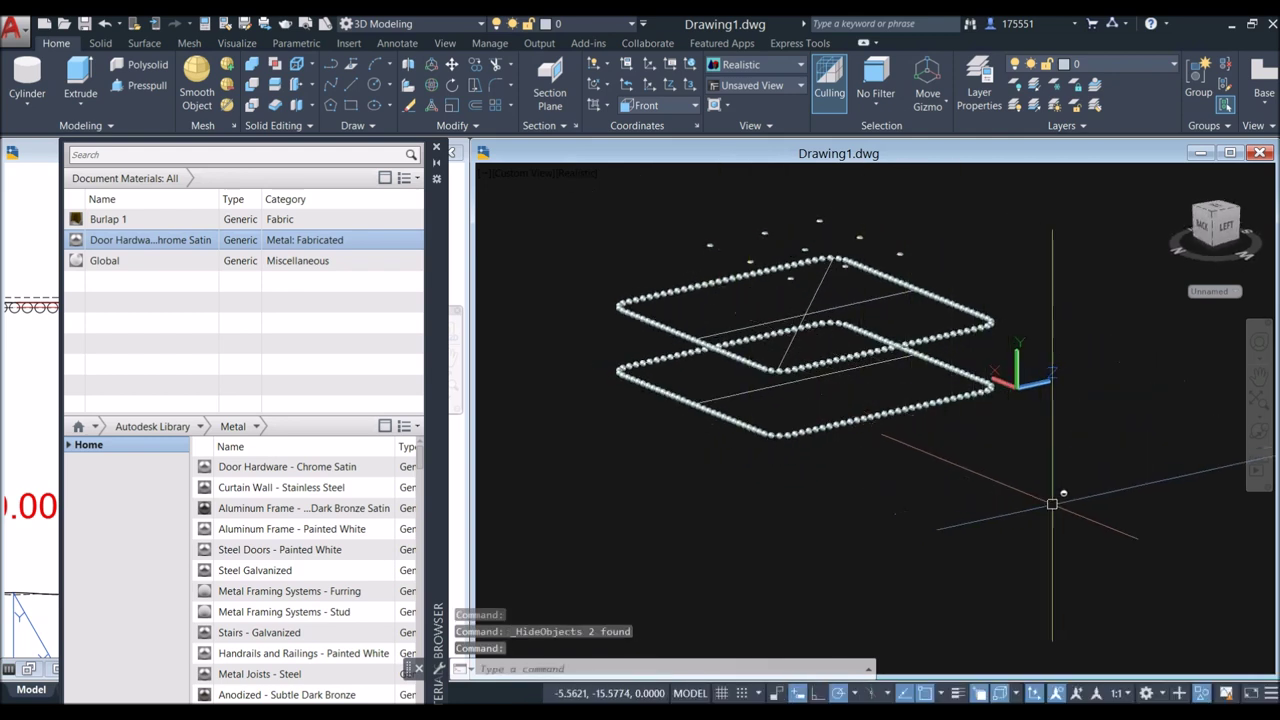
left_click(1045, 502)
left_click(485, 188)
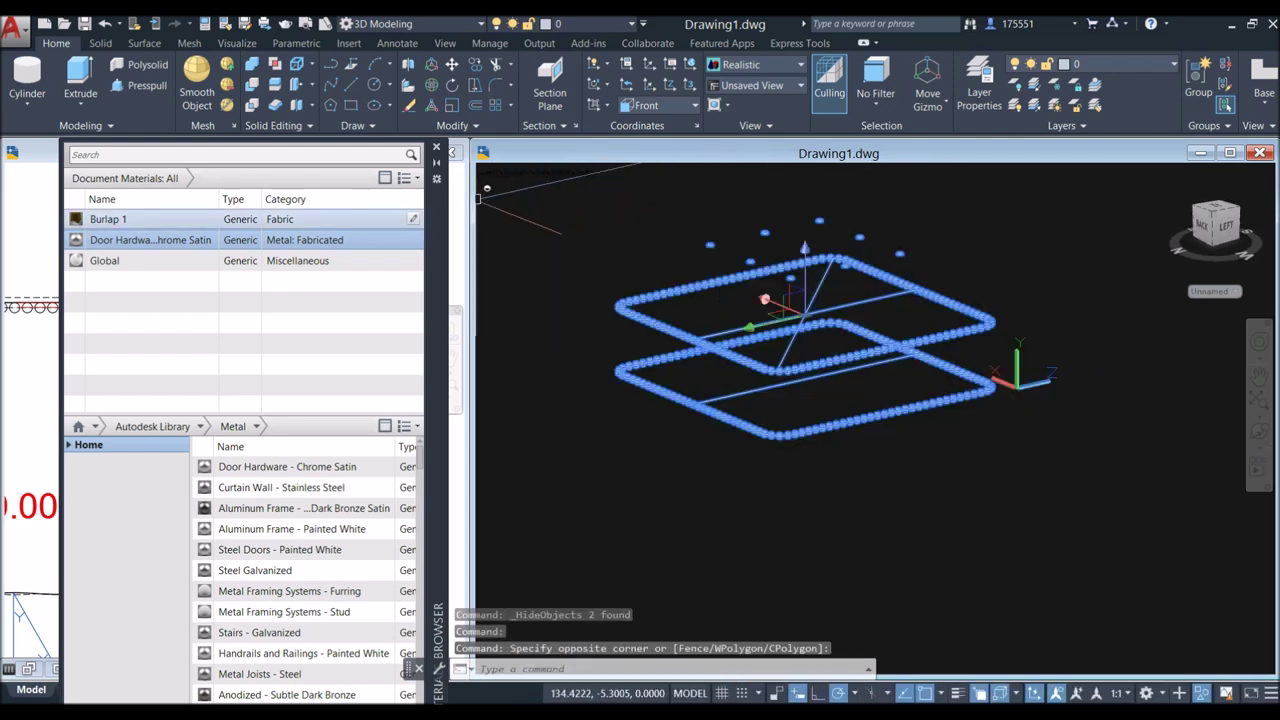
left_click(214, 234)
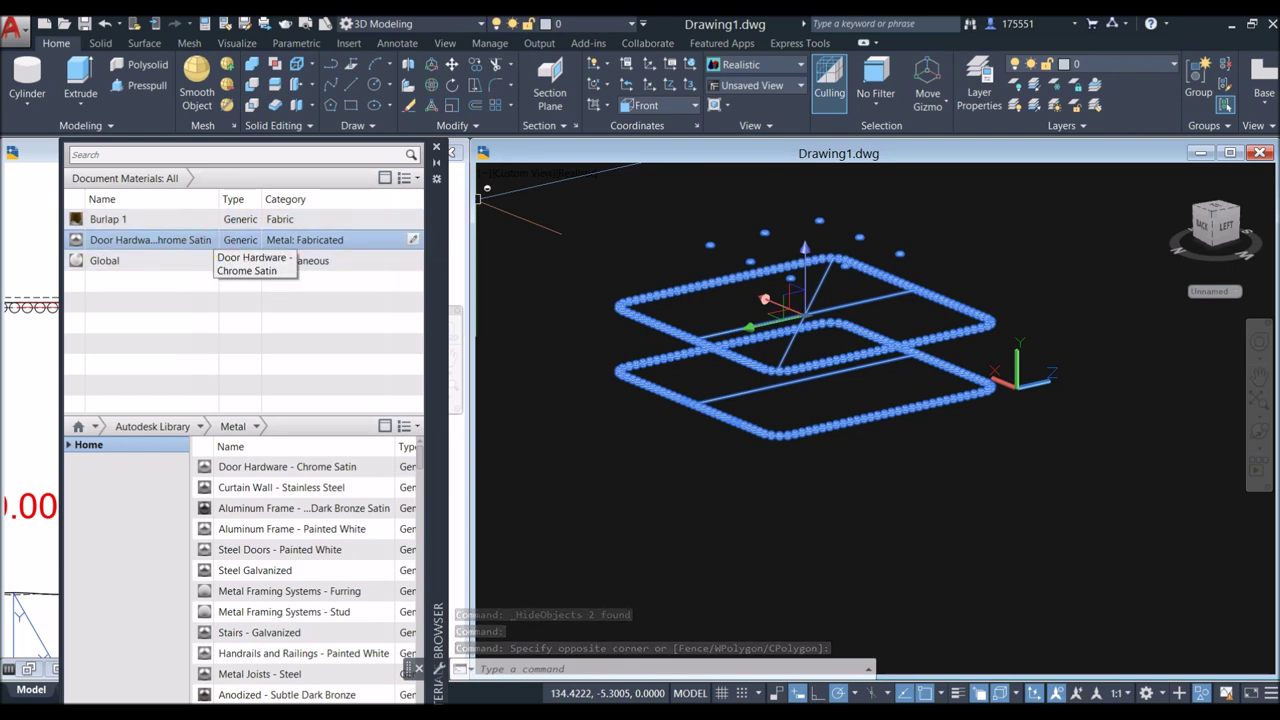
left_click(566, 404)
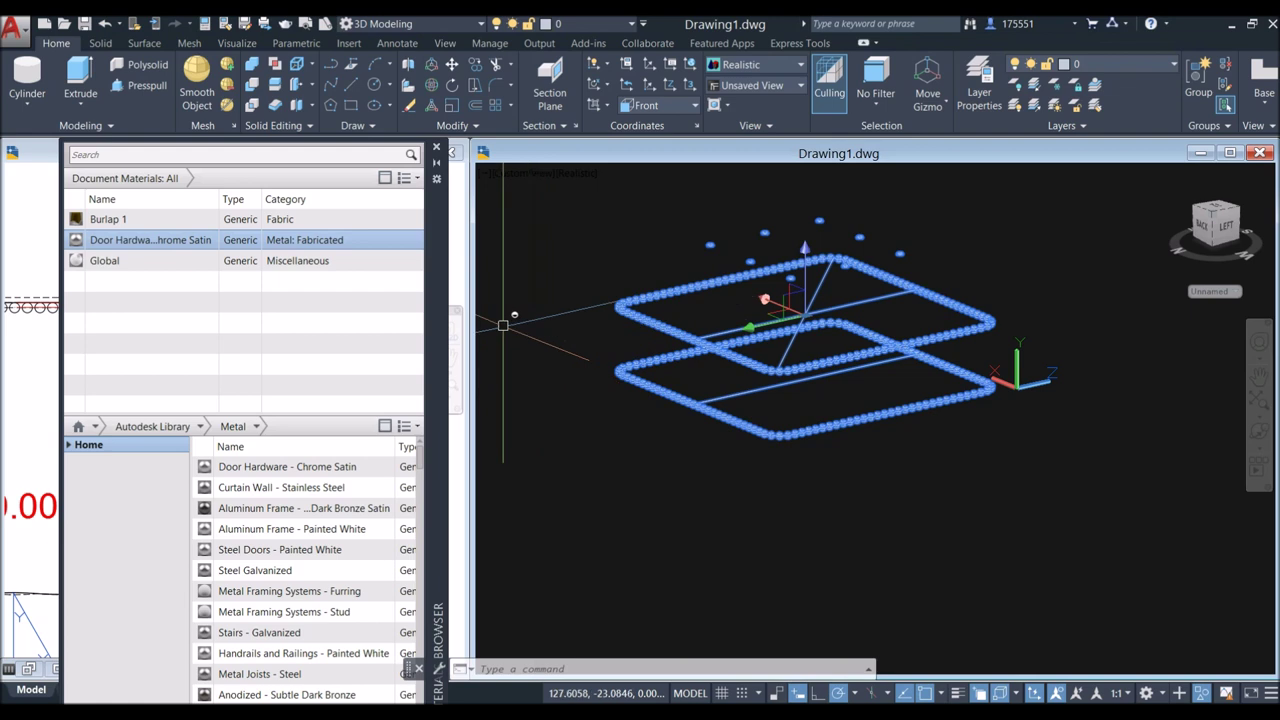
Step: Edit the Door Hardware - Chrome Satin material to use Non-Metallic highlights and a glossiness of 26
left_click(413, 240)
left_click(413, 240)
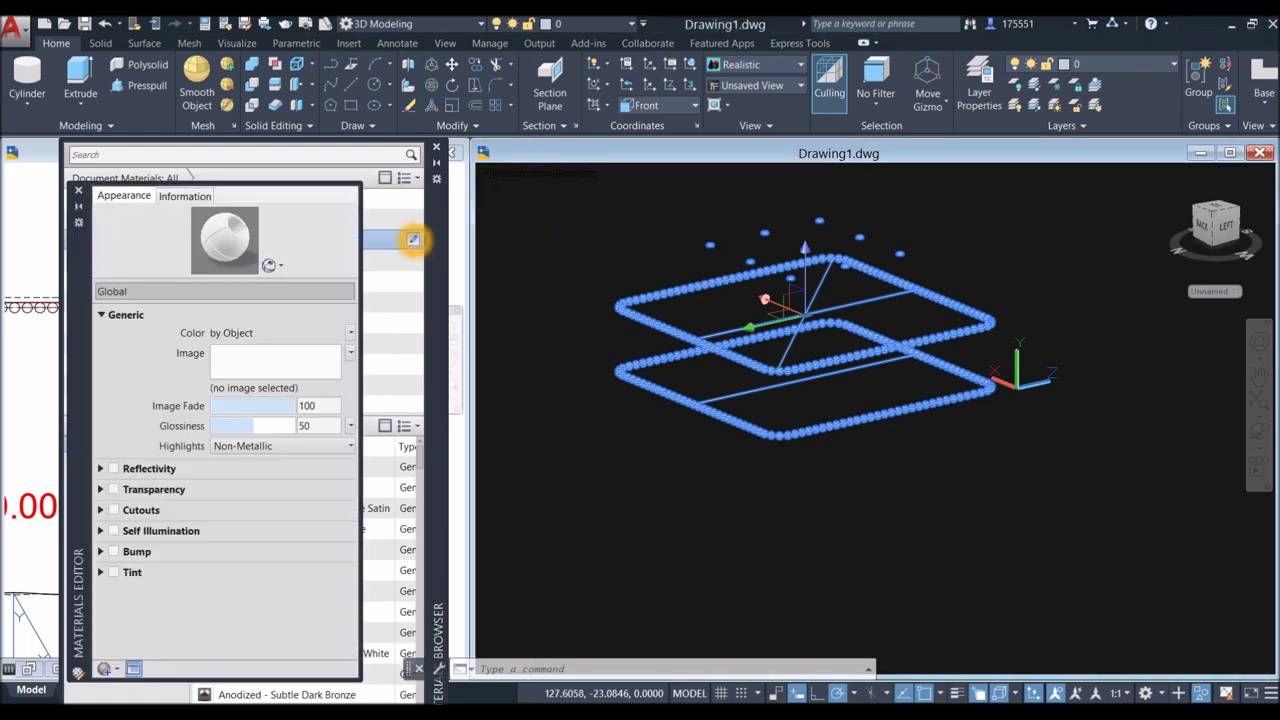
left_click(486, 286)
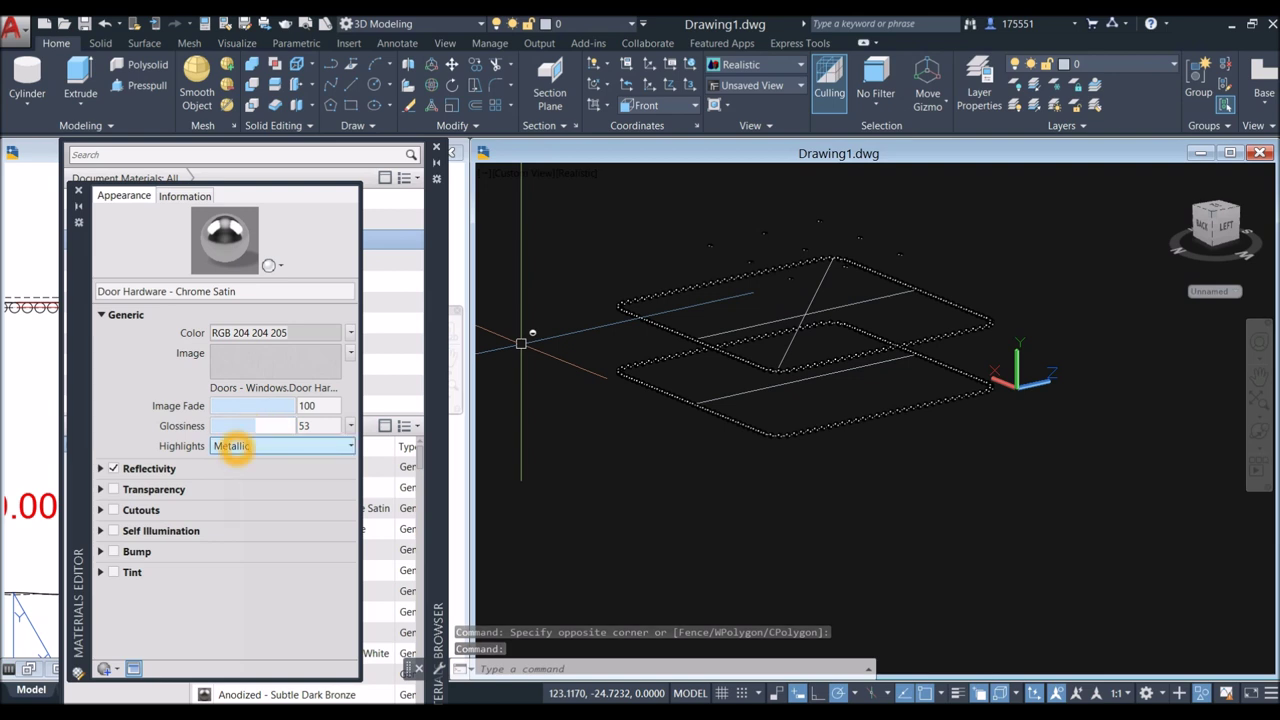
left_click_drag(296, 408, 287, 409)
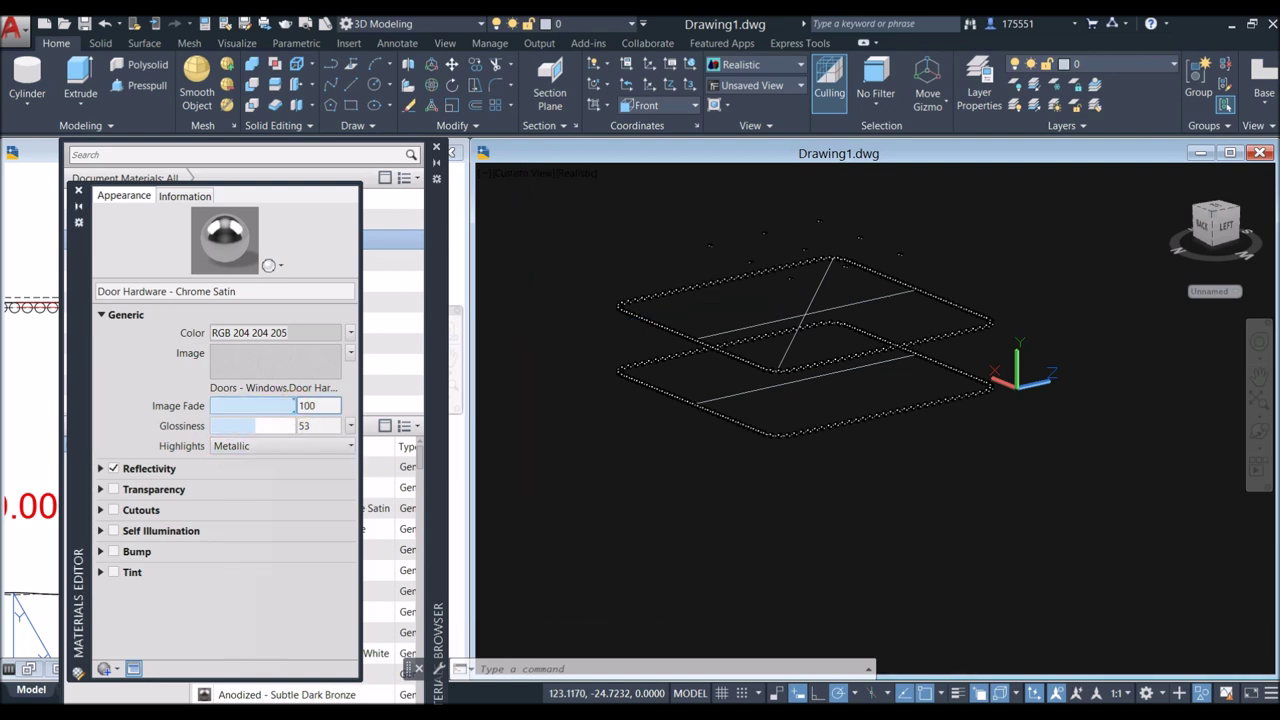
left_click(314, 443)
left_click(267, 464)
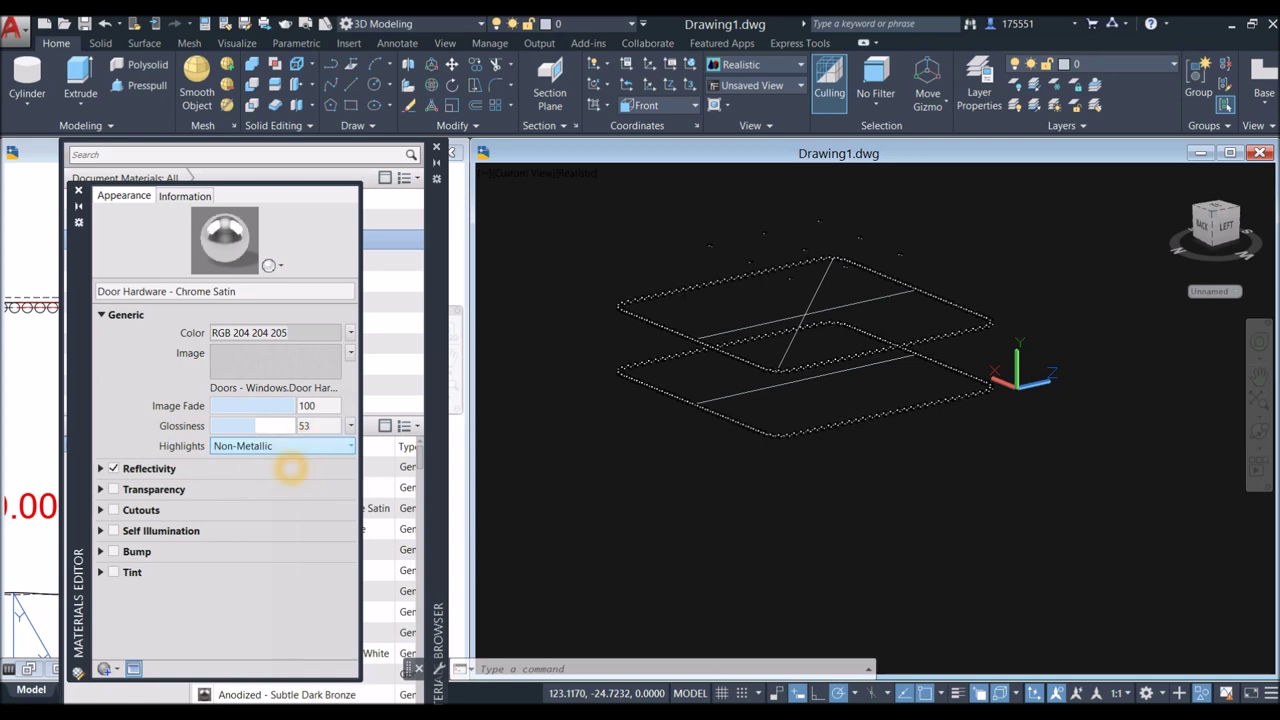
scroll(645, 312, "up", 6)
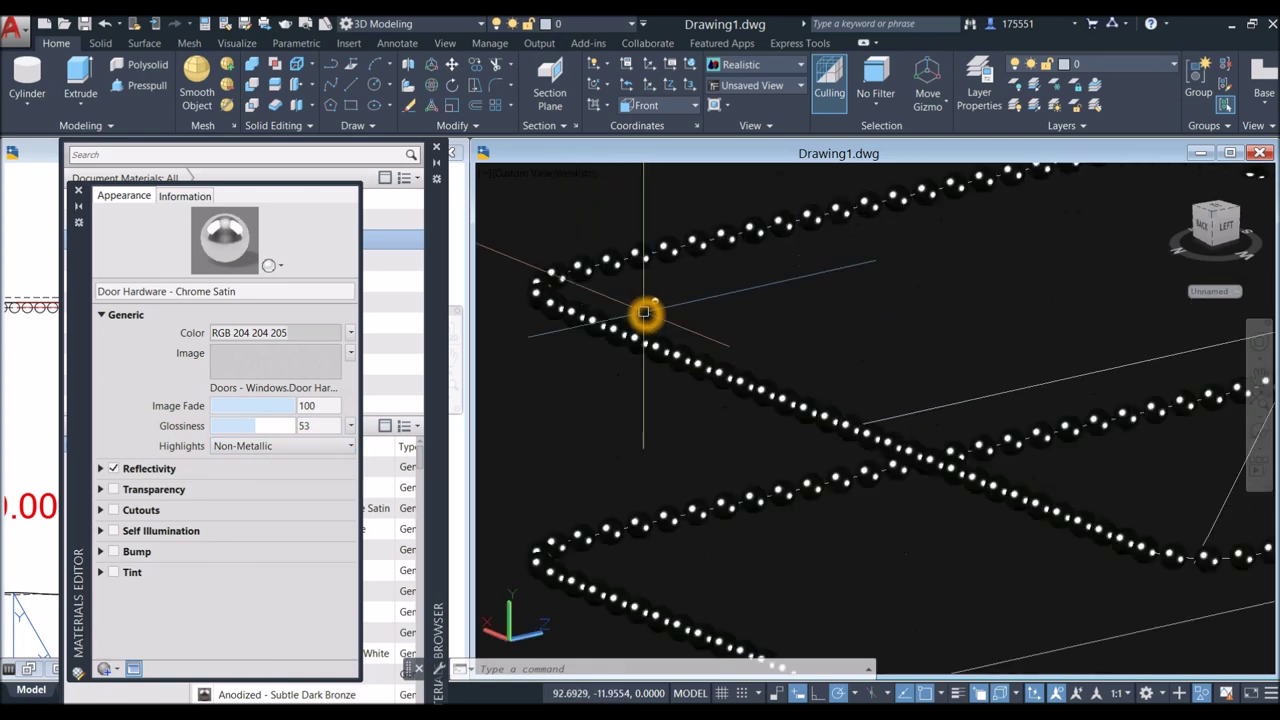
left_click_drag(256, 428, 231, 426)
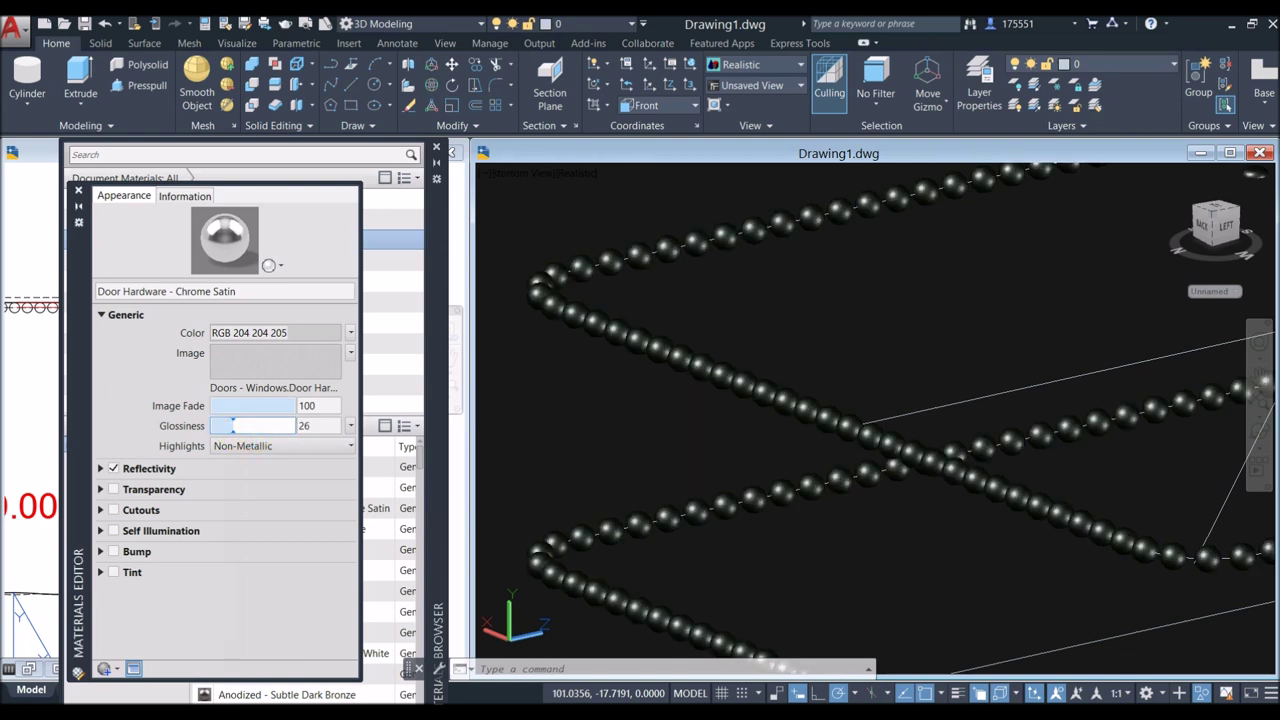
left_click(79, 190)
left_click(563, 409)
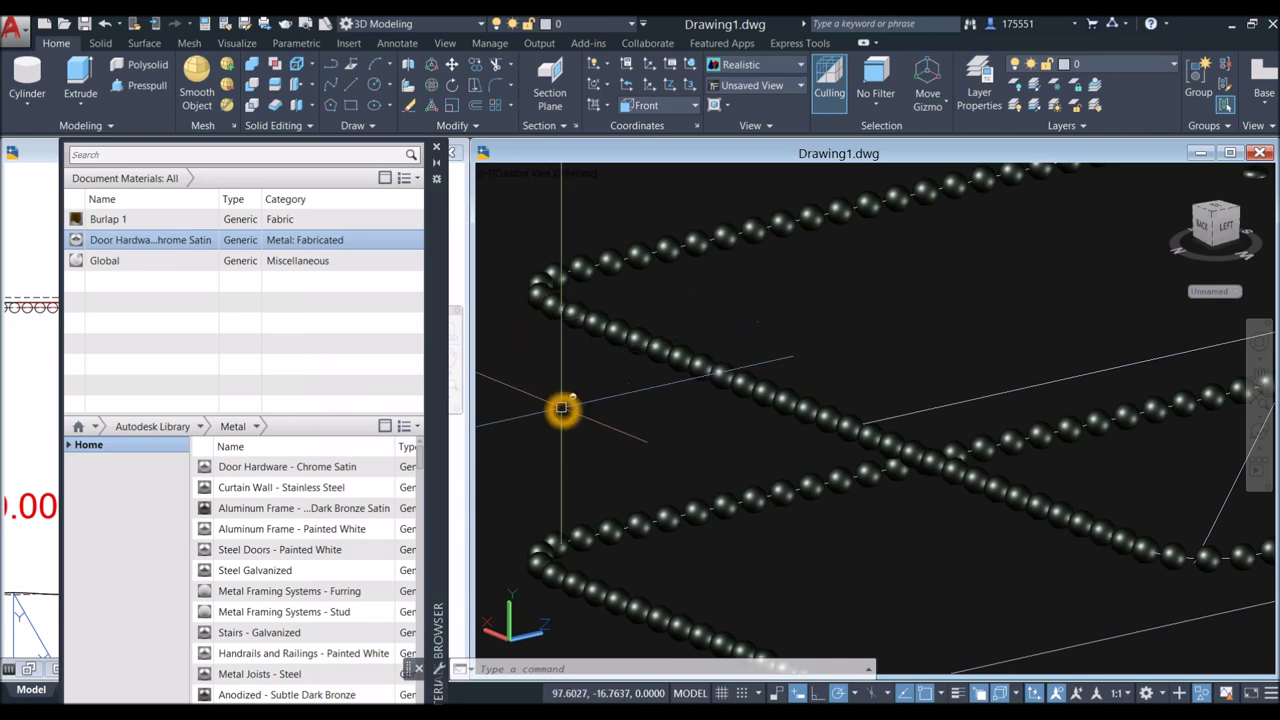
Step: End object isolation to bring back the cushion and base body, and close the materials browser
scroll(604, 228, "down", 5)
left_click(604, 228)
right_click(604, 228)
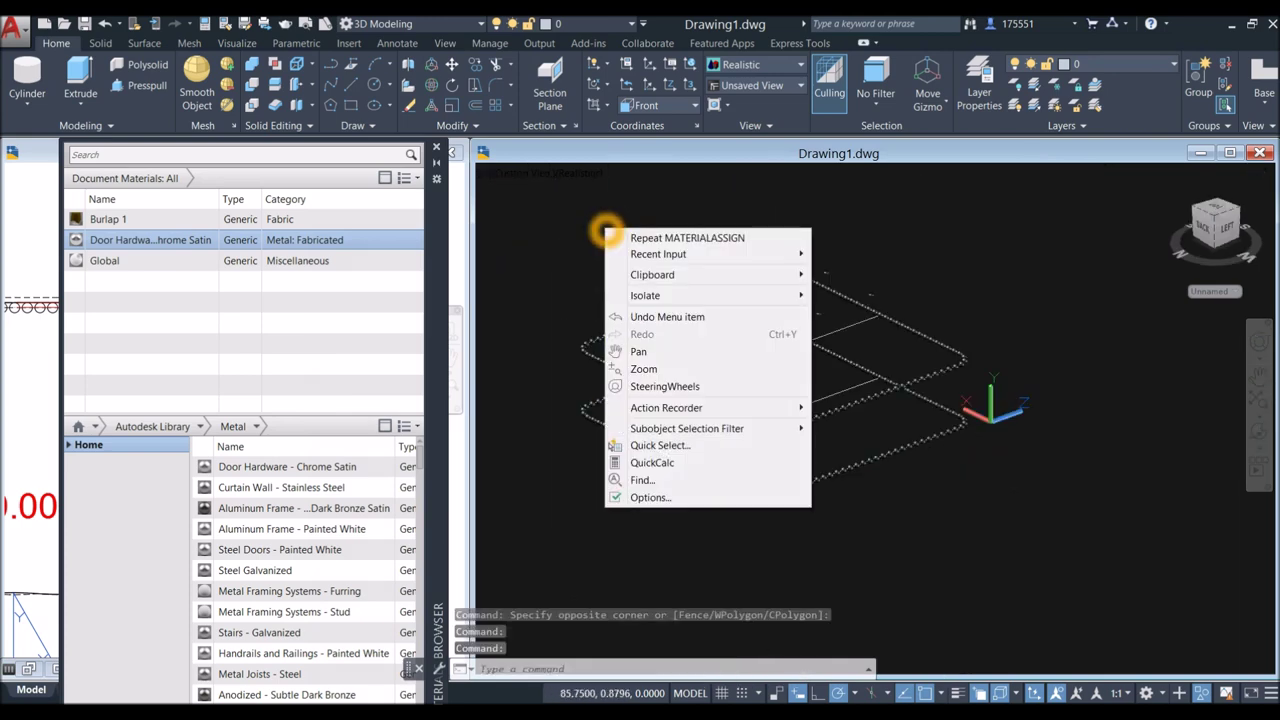
mouse_move(700, 295)
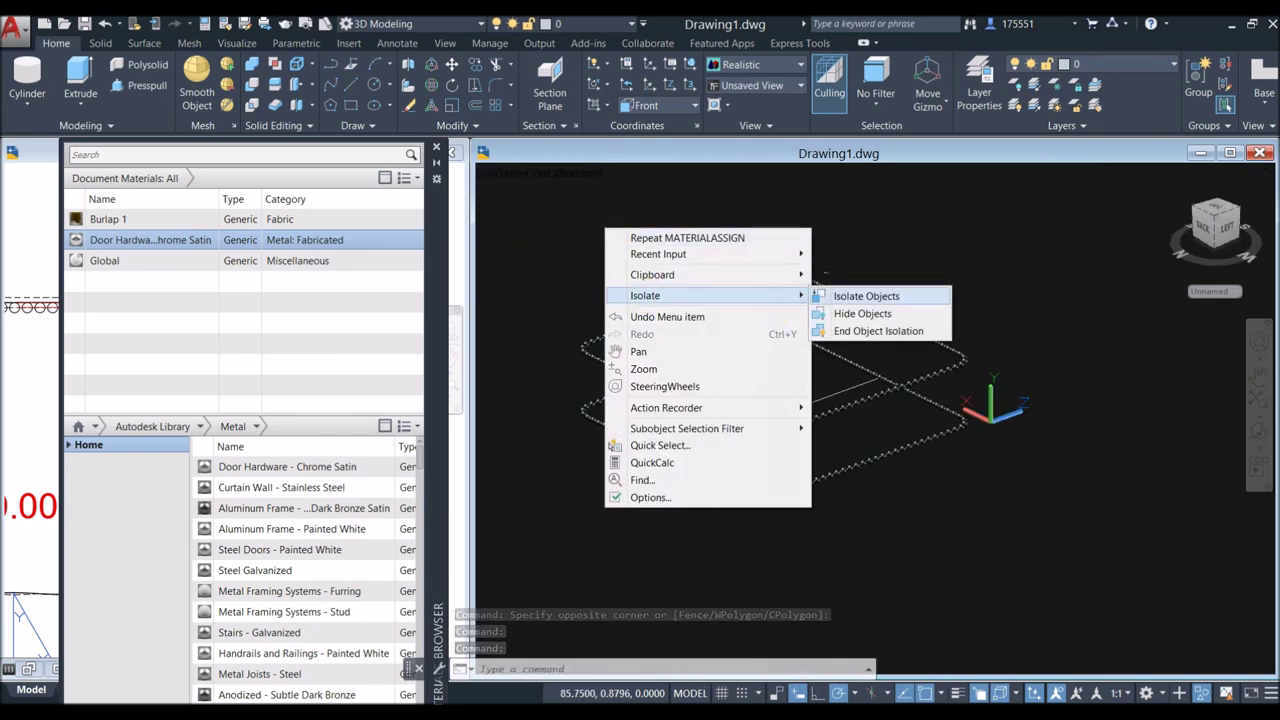
left_click(873, 331)
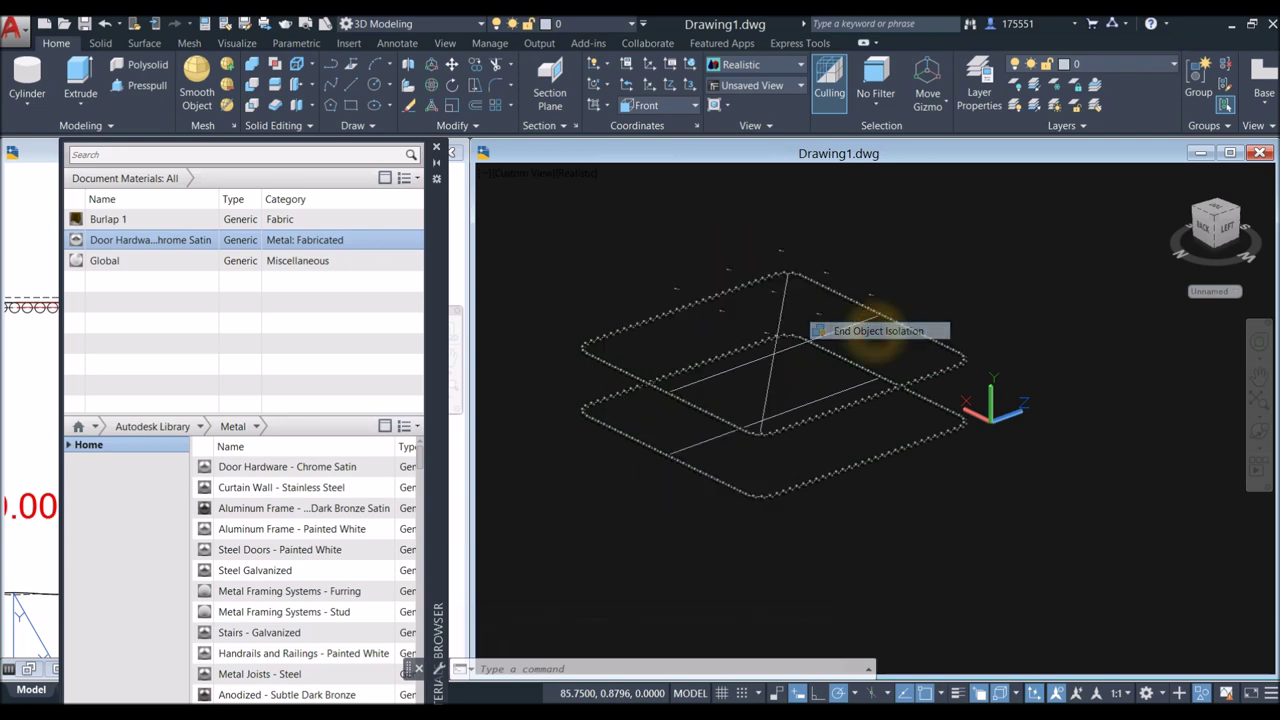
middle_click_drag(673, 417, 740, 338, "shift")
scroll(729, 374, "up", 5)
scroll(759, 422, "down", 5)
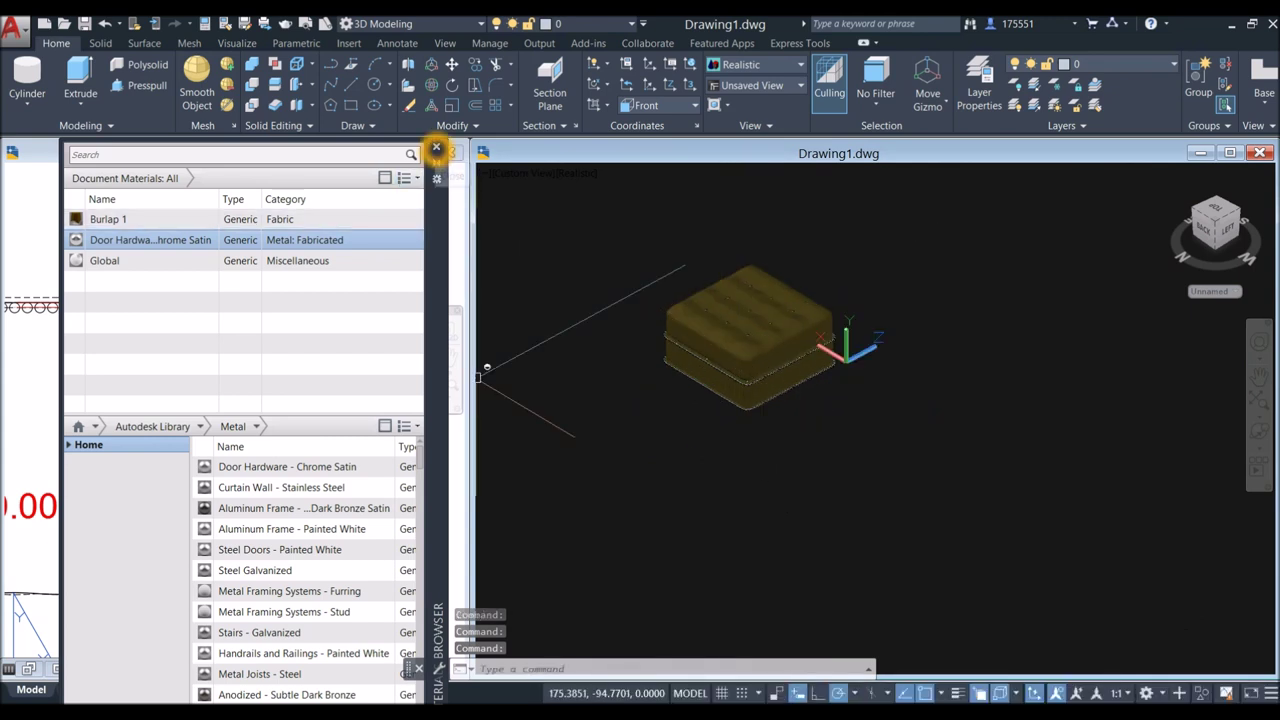
left_click(436, 147)
left_click(669, 451)
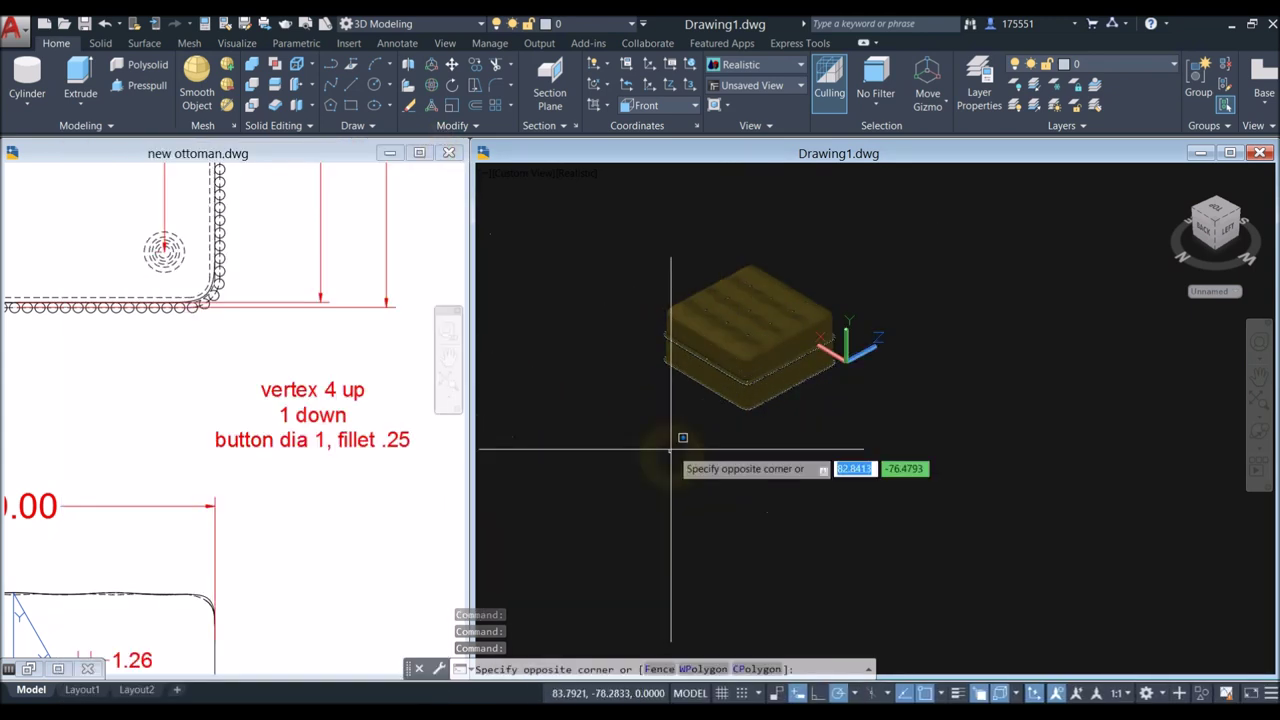
left_click(677, 449)
Step: Examine the leg detail's profile dimensions on the Arch D layout of new ottoman.dwg
left_click(248, 508)
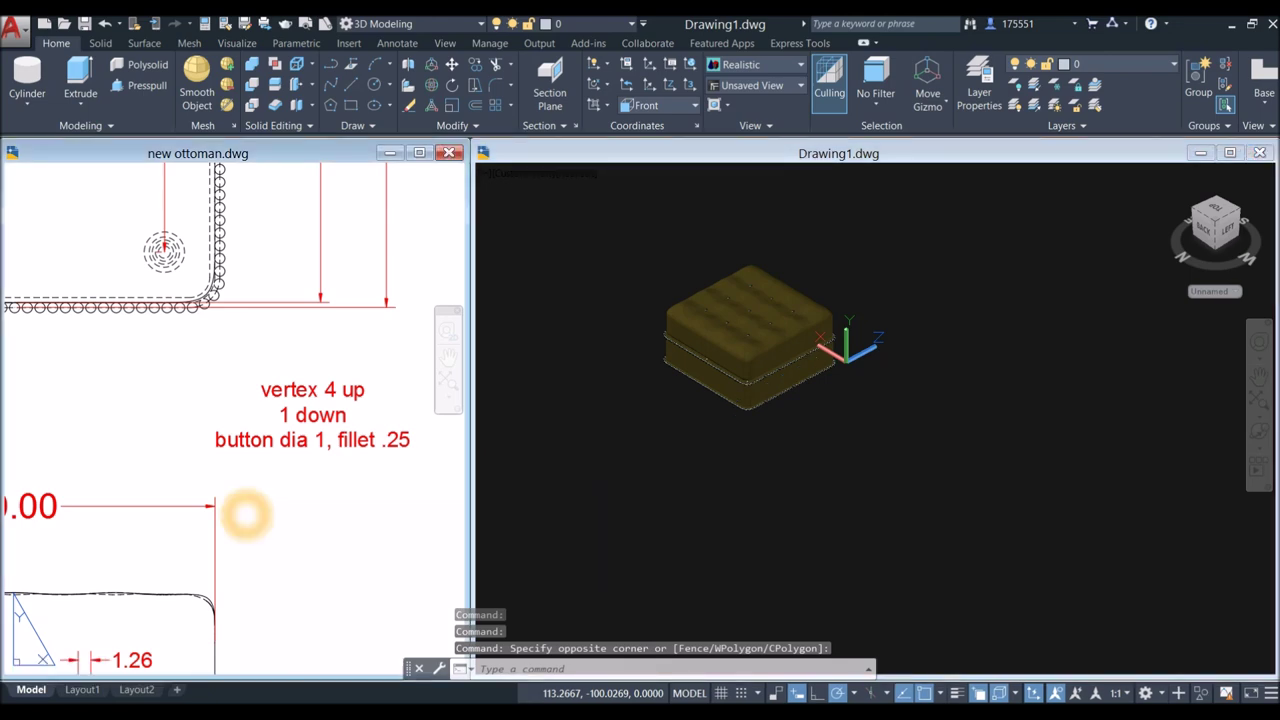
scroll(380, 505, "down", 8)
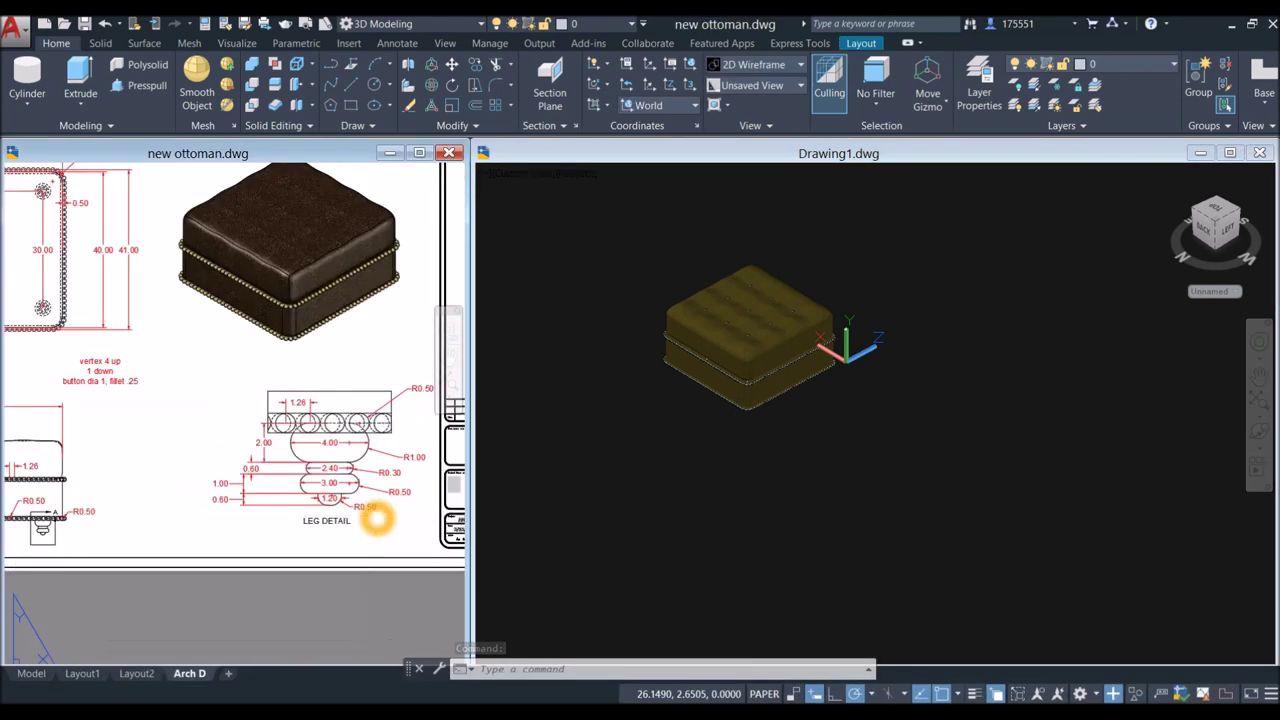
scroll(362, 512, "up", 3)
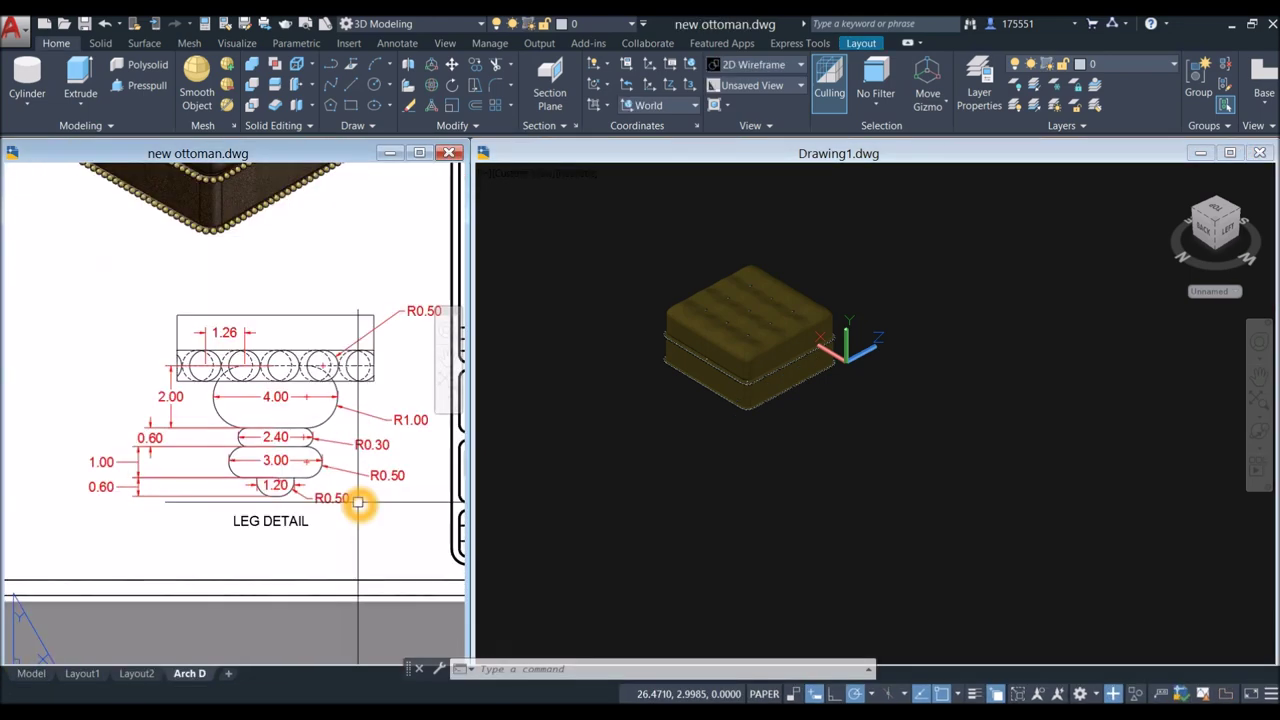
Step: Return to Drawing1.dwg and set the ottoman model to the SW Isometric view
left_click(669, 508)
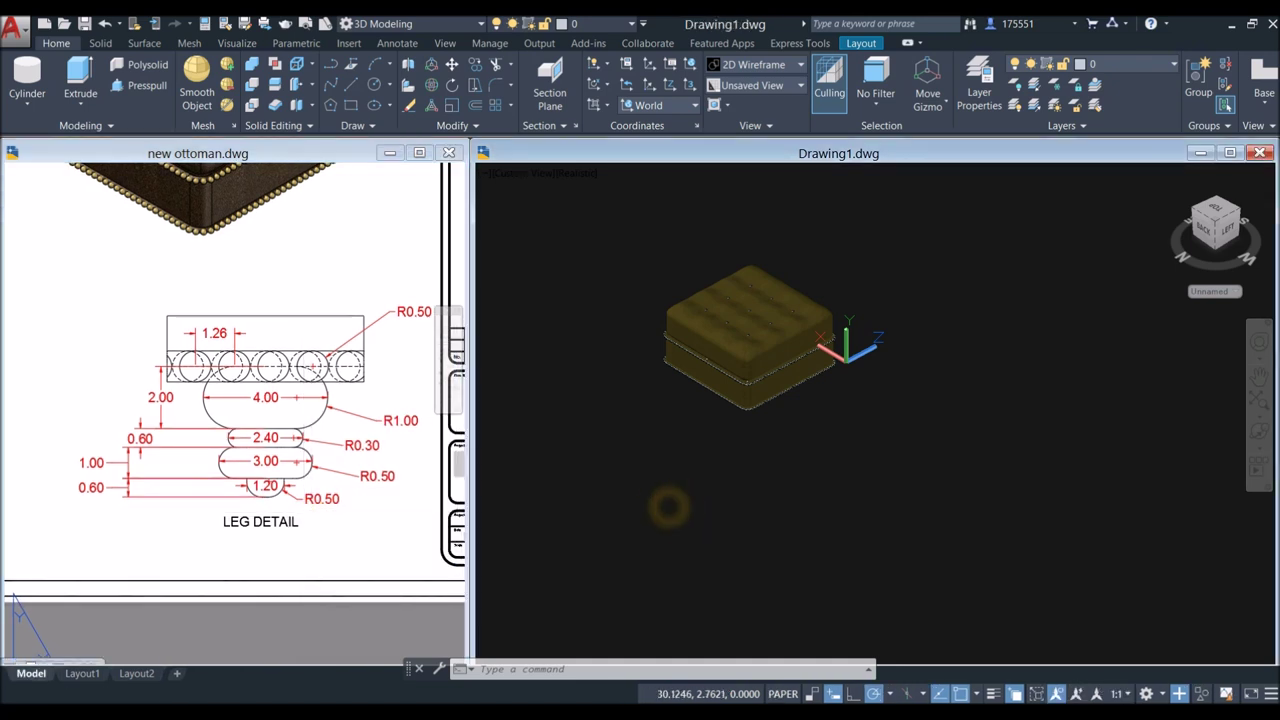
double_click(666, 491)
left_click(522, 174)
left_click(535, 274)
left_click(524, 176)
left_click(576, 305)
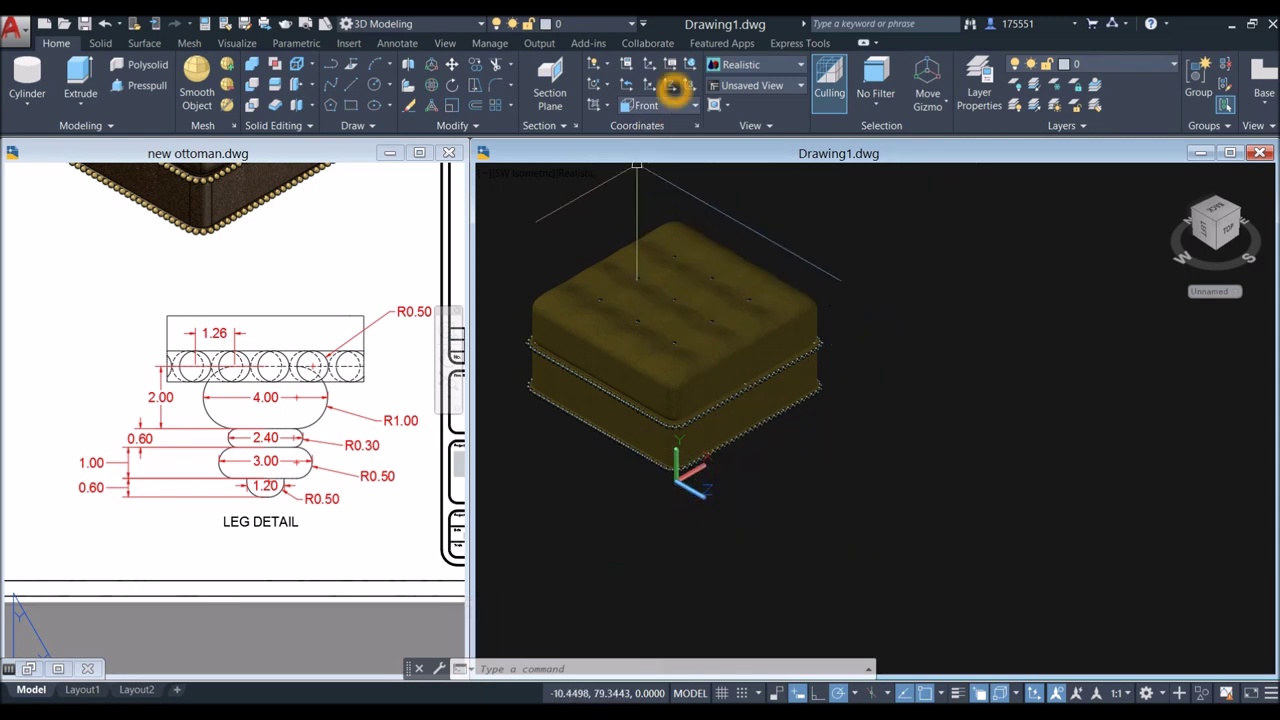
left_click(673, 87)
left_click(878, 206)
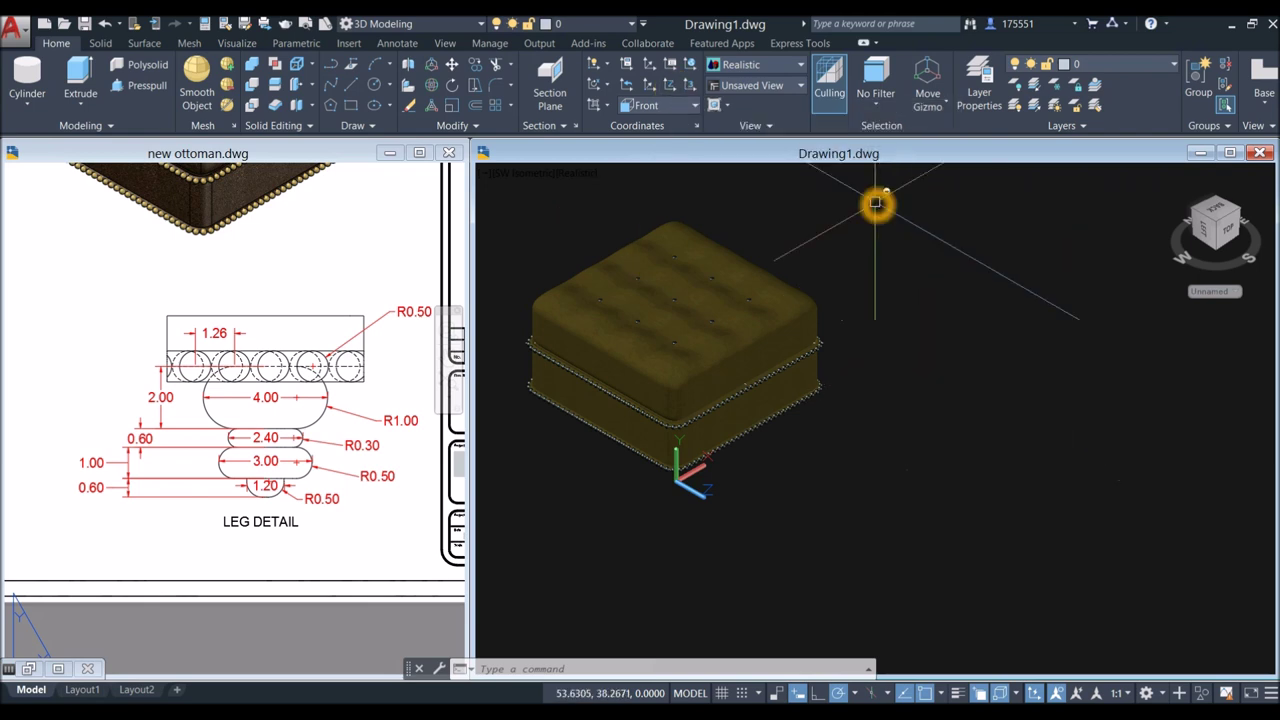
Step: Reorient the UCS at the ottoman's lower front corner so its Z axis points vertically upward
left_click(694, 508)
scroll(694, 508, "up", 3)
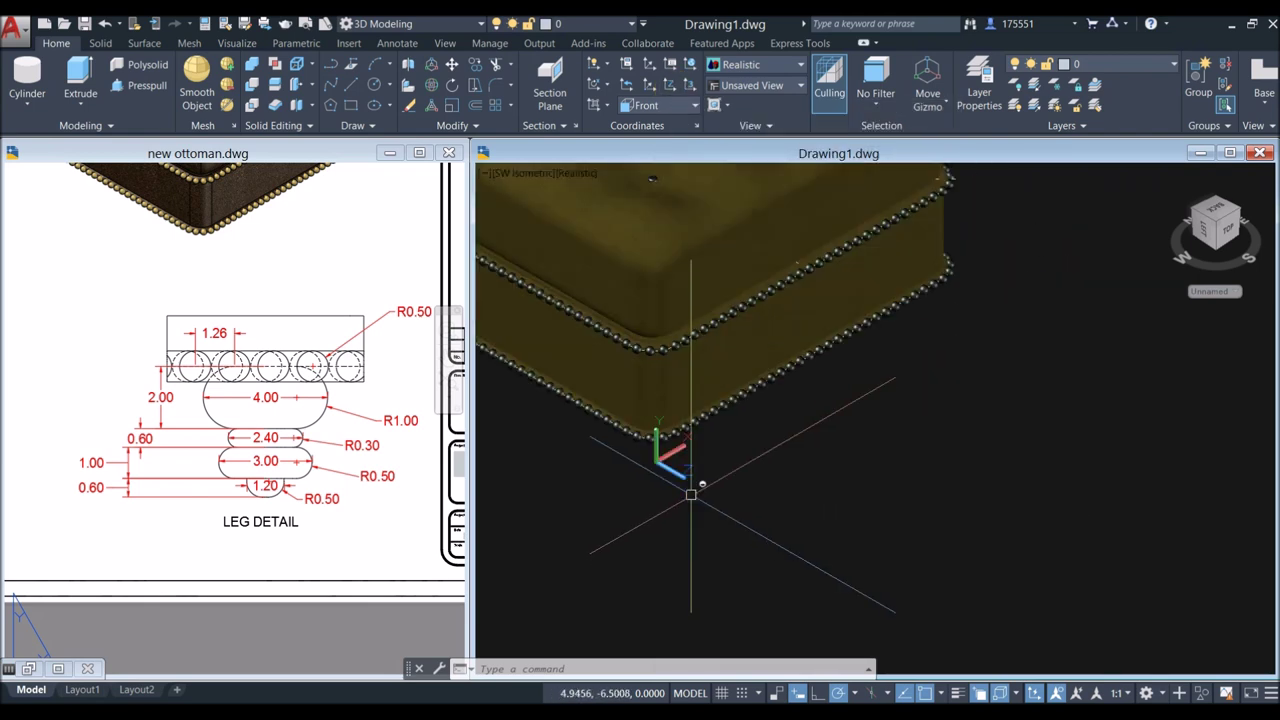
left_click(668, 474)
left_click(688, 484)
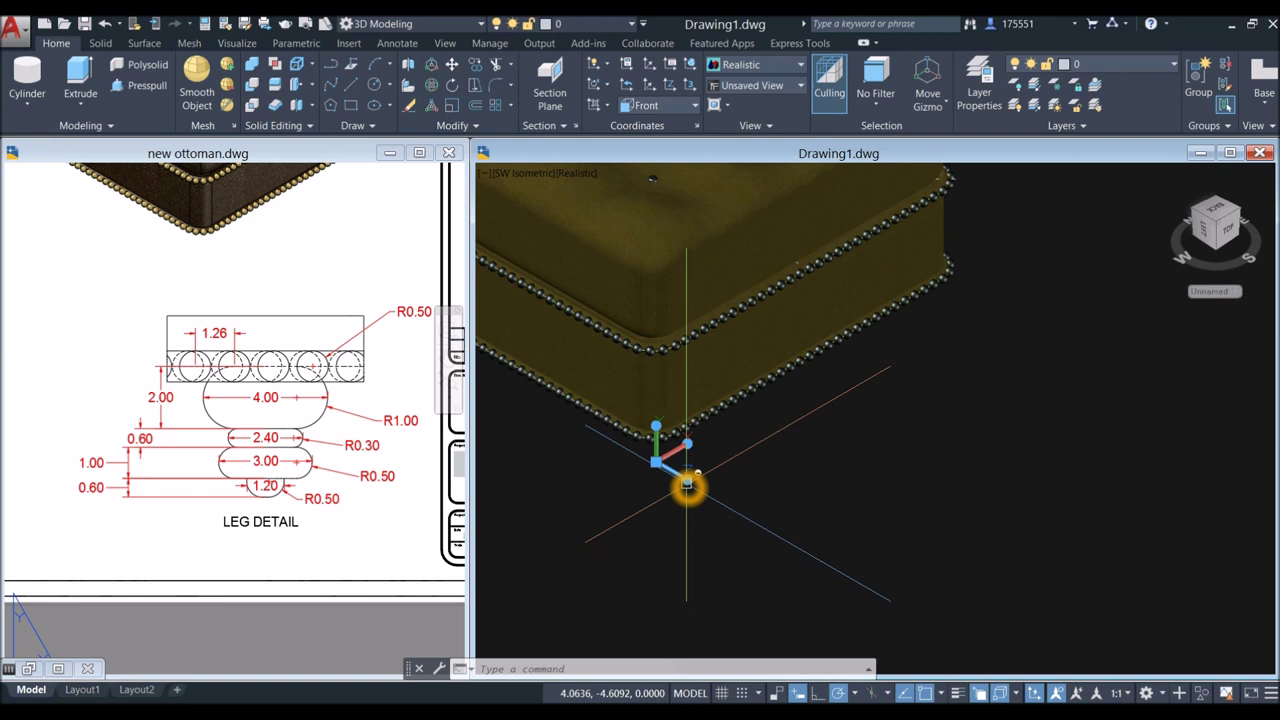
left_click(655, 427)
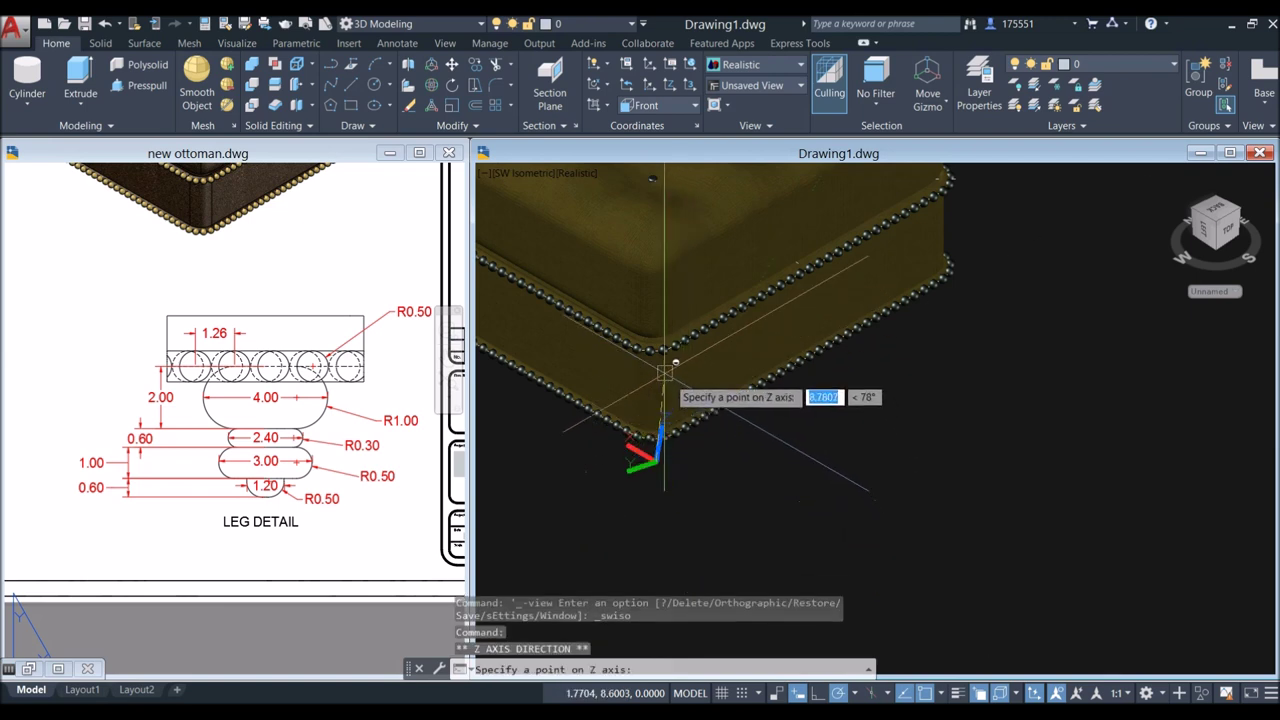
scroll(657, 294, "down", 4)
middle_click_drag(657, 296, 685, 419)
left_click(681, 226)
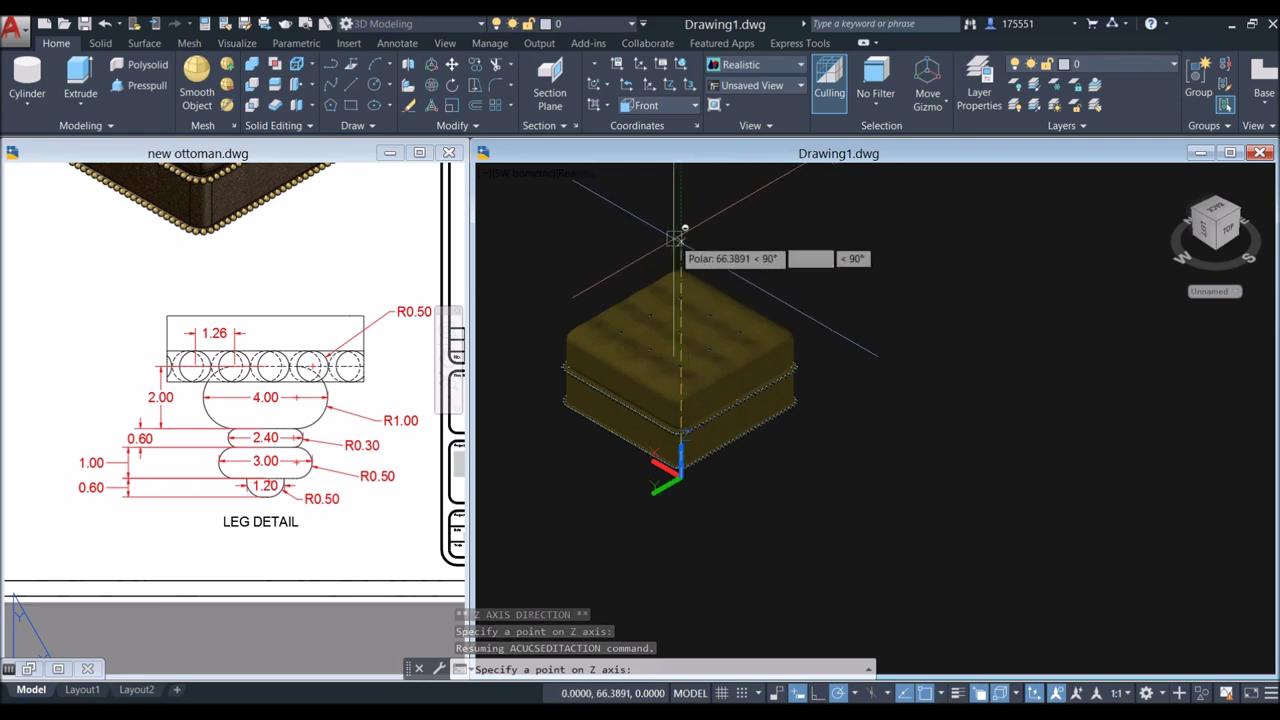
left_click(677, 233)
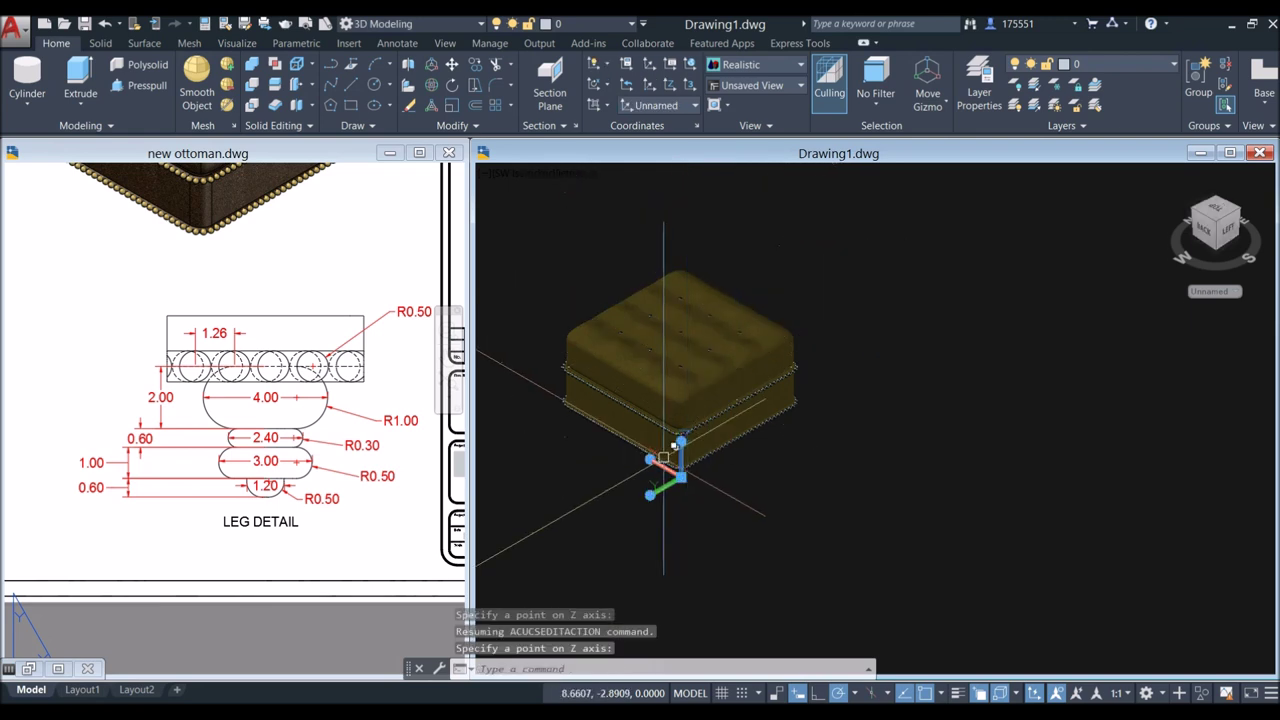
scroll(666, 451, "up", 2)
left_click(667, 458)
key("Escape")
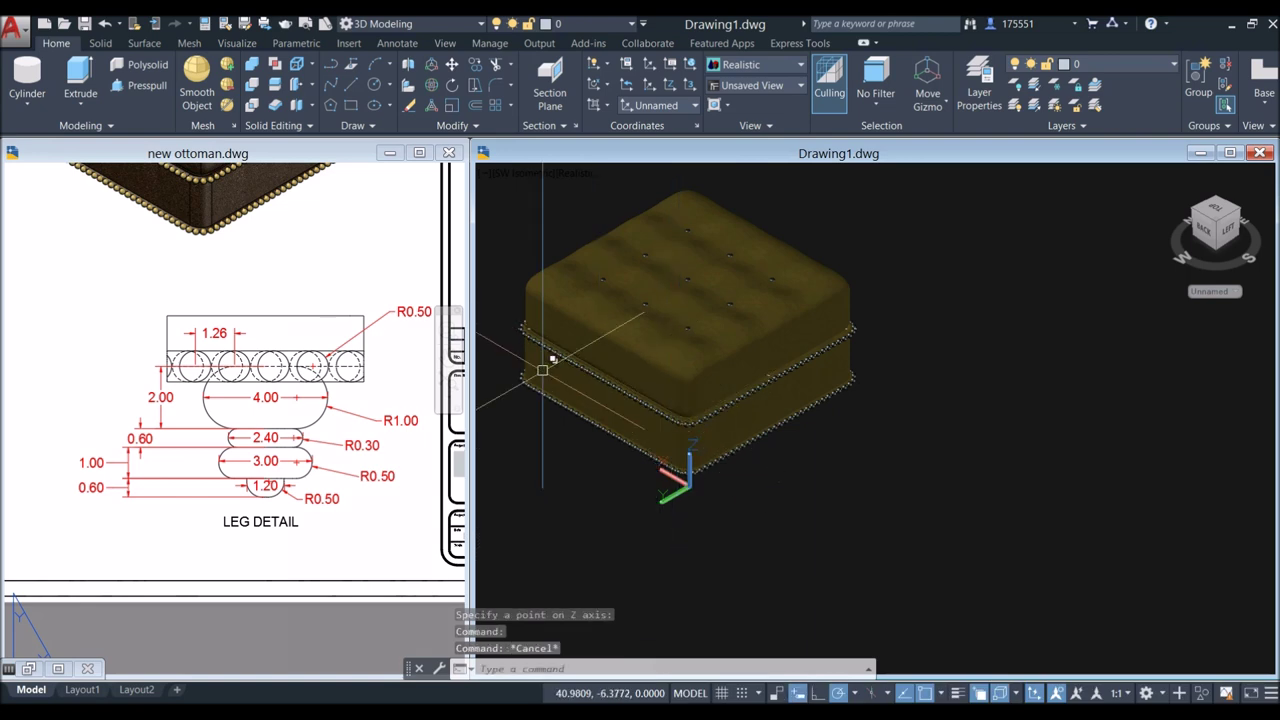
Step: Create a solid cylinder with a diameter of 4 and a height of 2 beside the ottoman
left_click(62, 125)
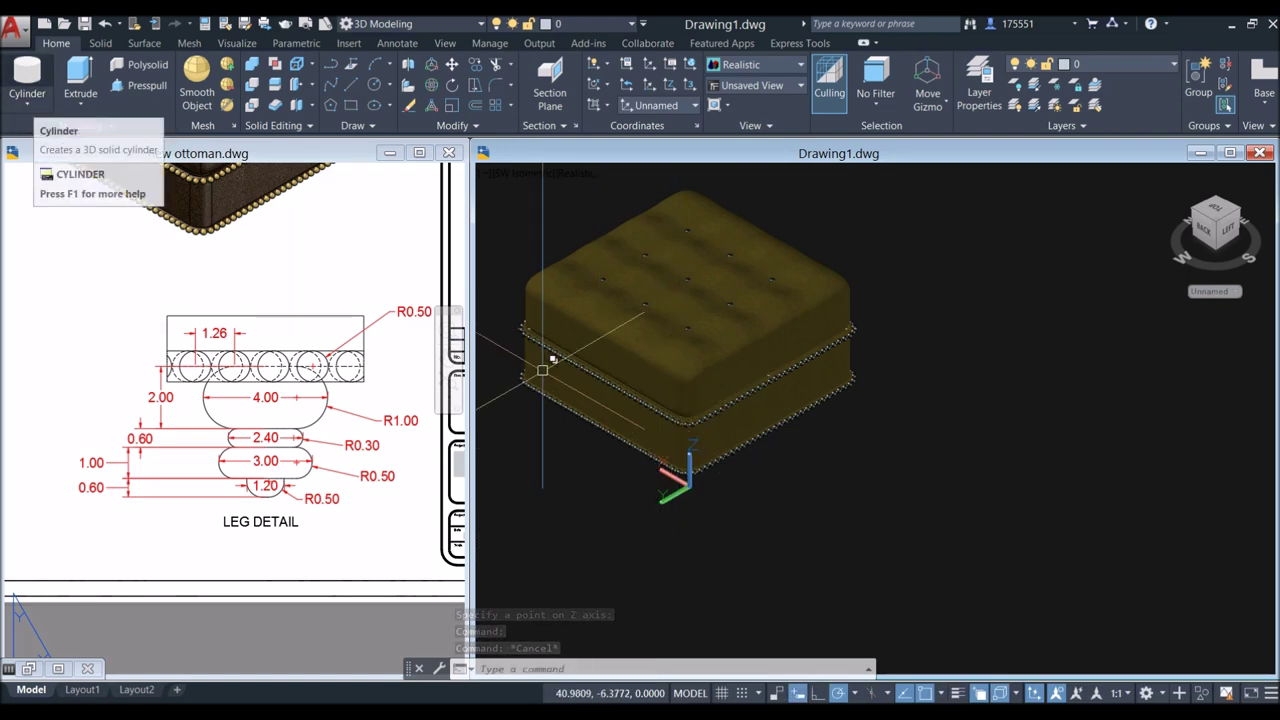
left_click(894, 442)
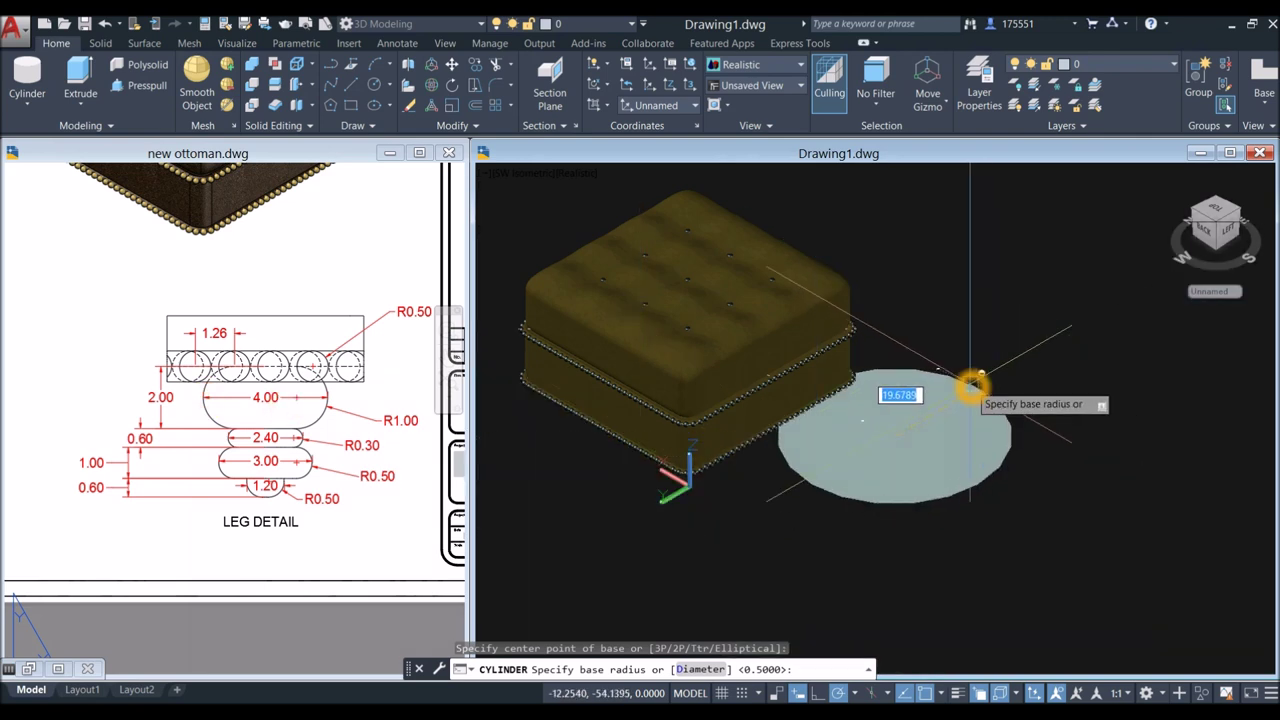
key("Return")
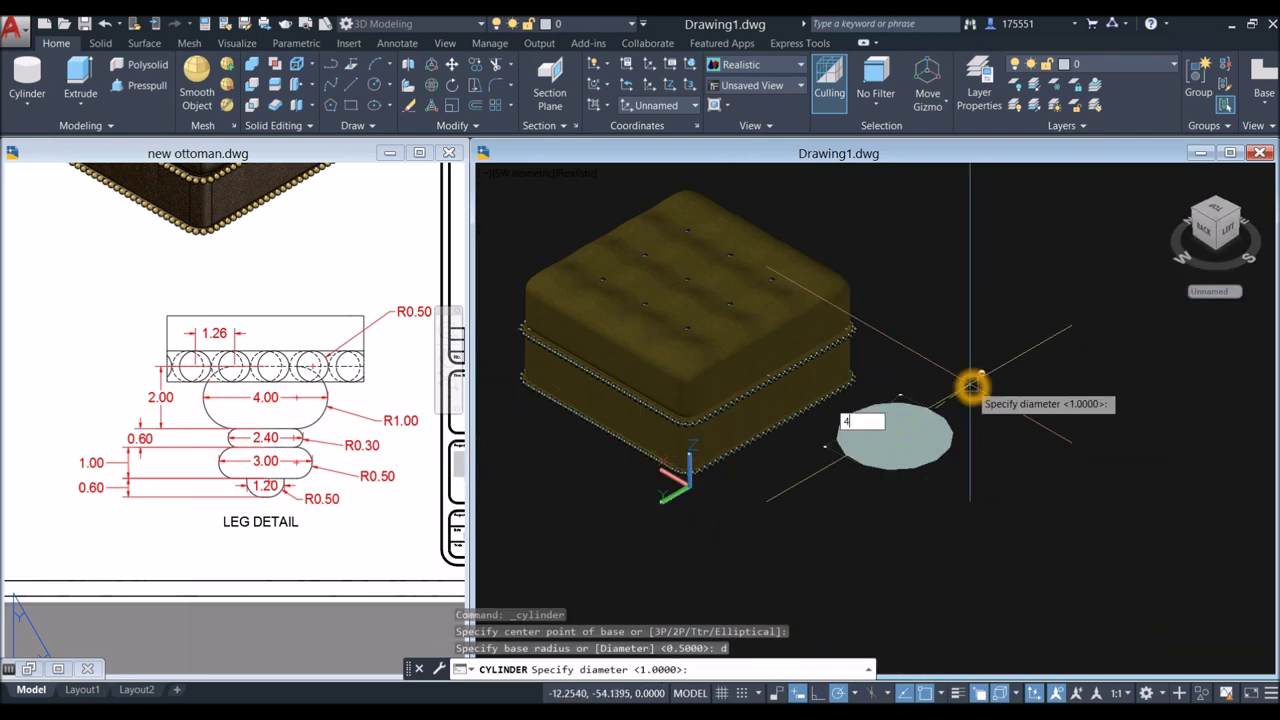
key("Return")
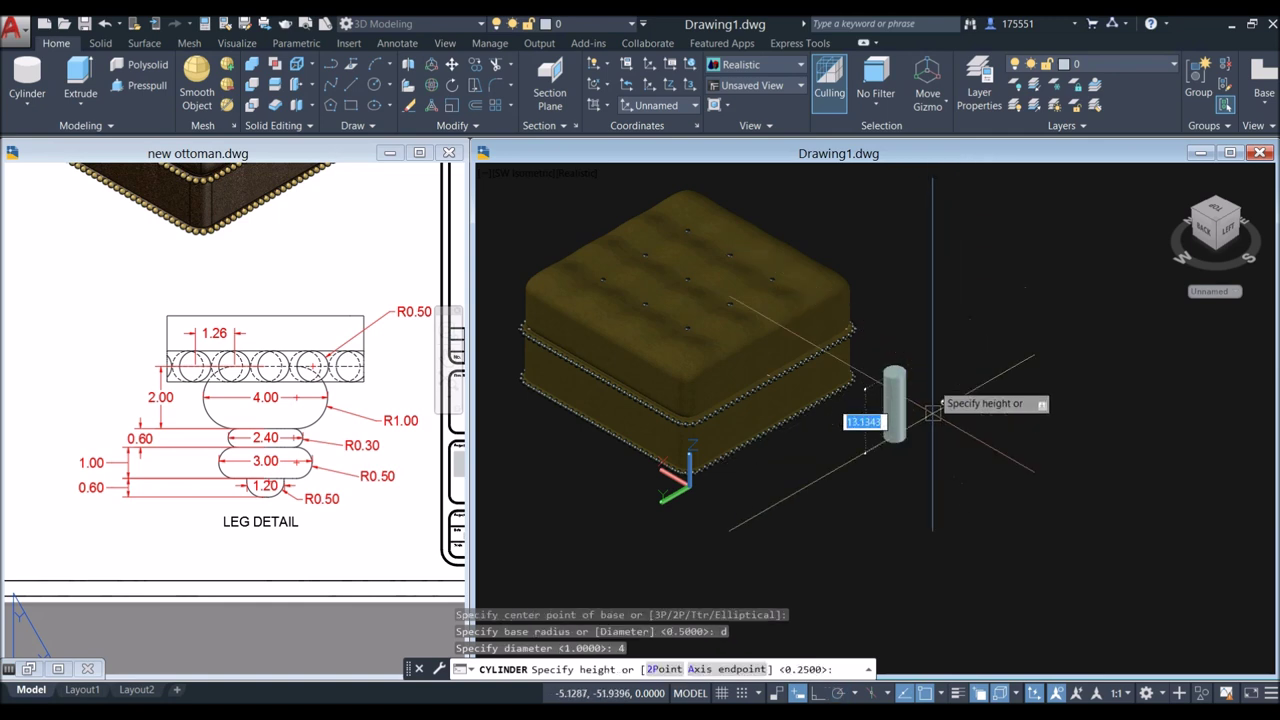
scroll(897, 447, "up", 4)
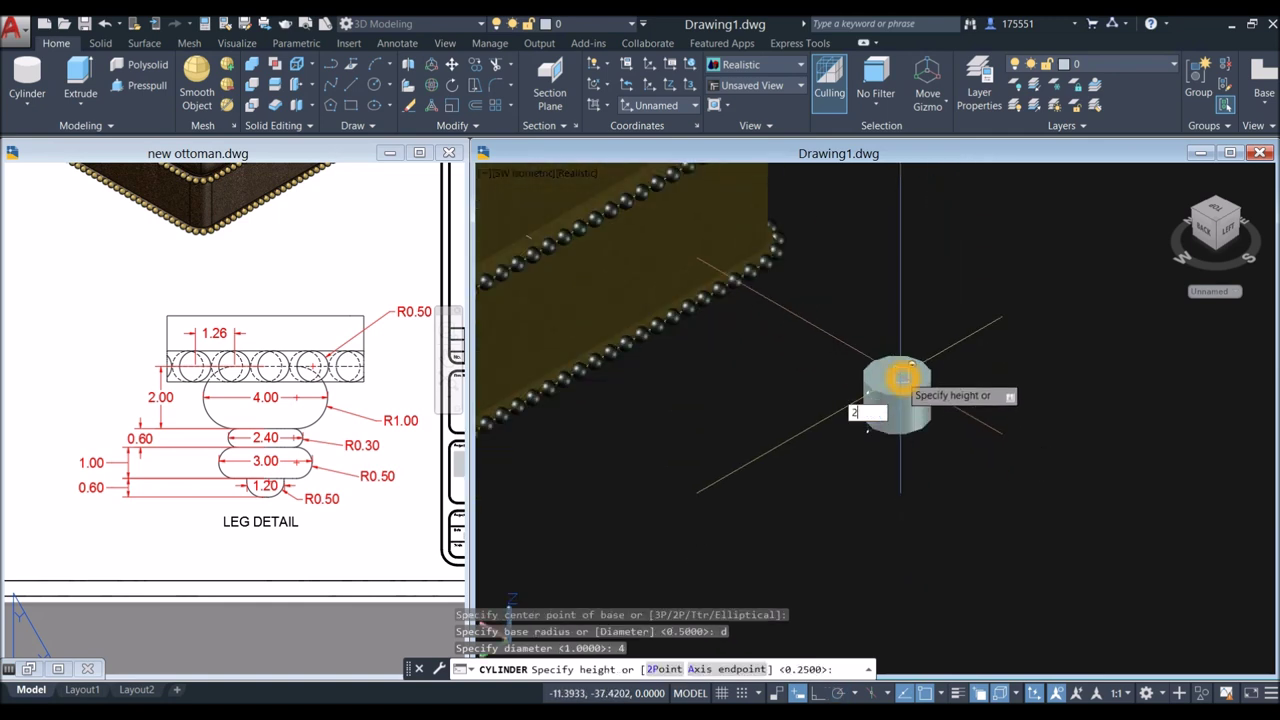
type("2")
key("Return")
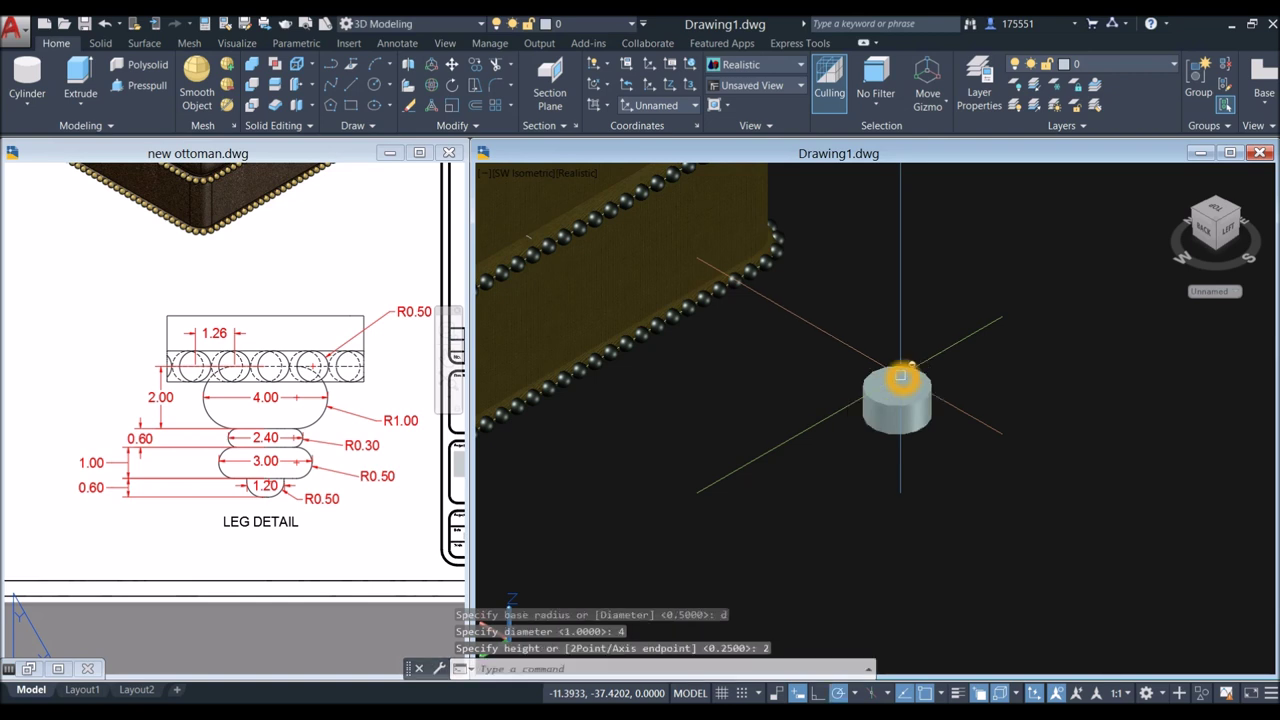
Step: Examine the height dimension of the uppermost leg section in the leg detail of new ottoman.dwg and return to Drawing1.dwg
left_click(160, 397)
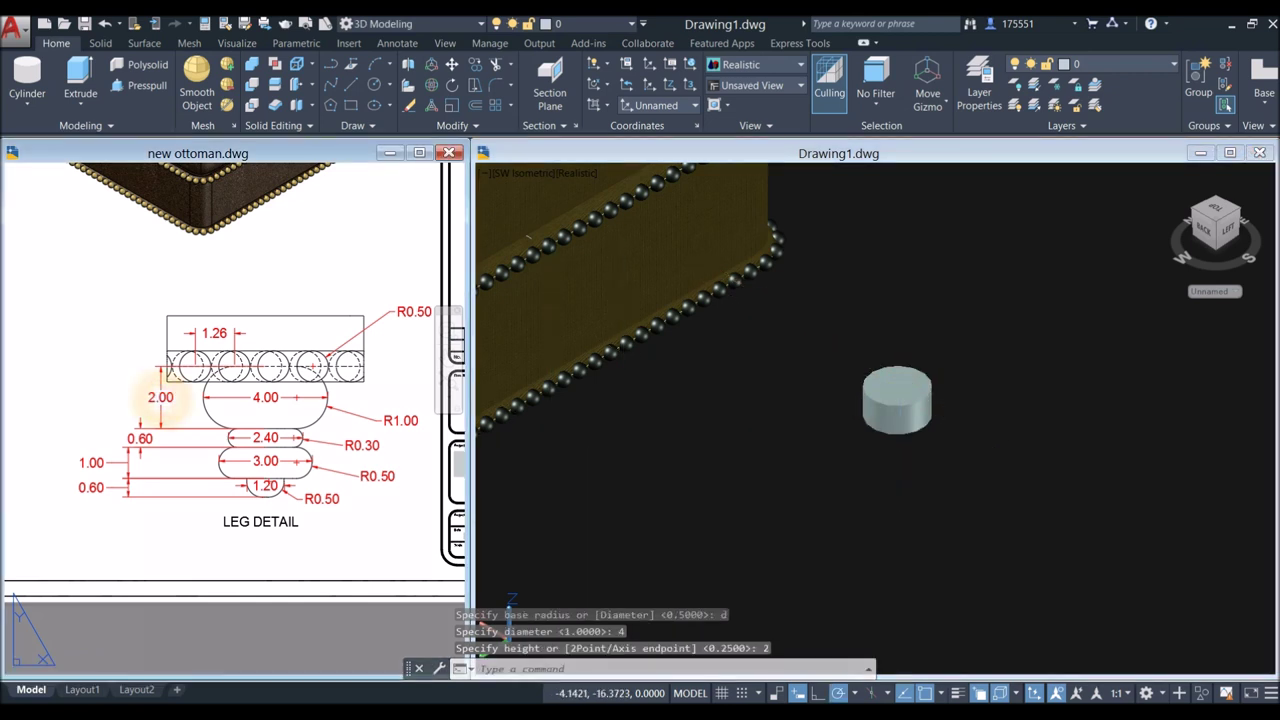
scroll(165, 398, "up", 5)
scroll(167, 399, "down", 2)
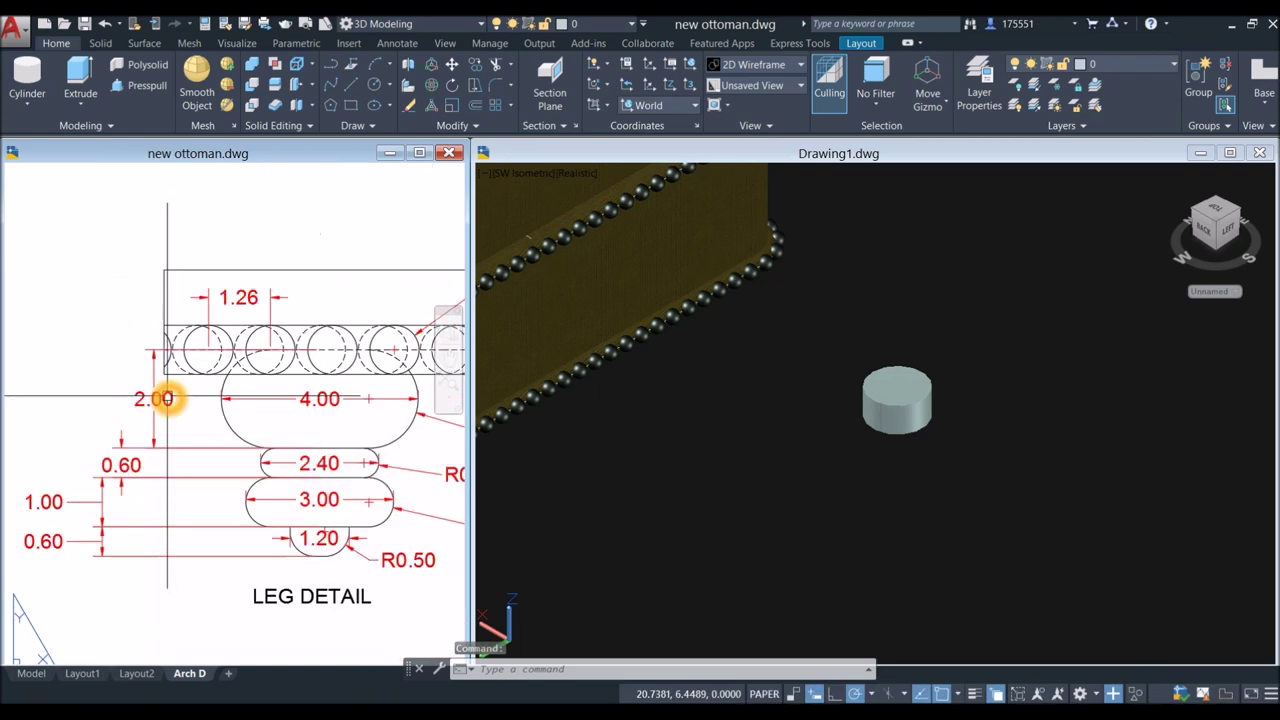
scroll(167, 398, "down", 2)
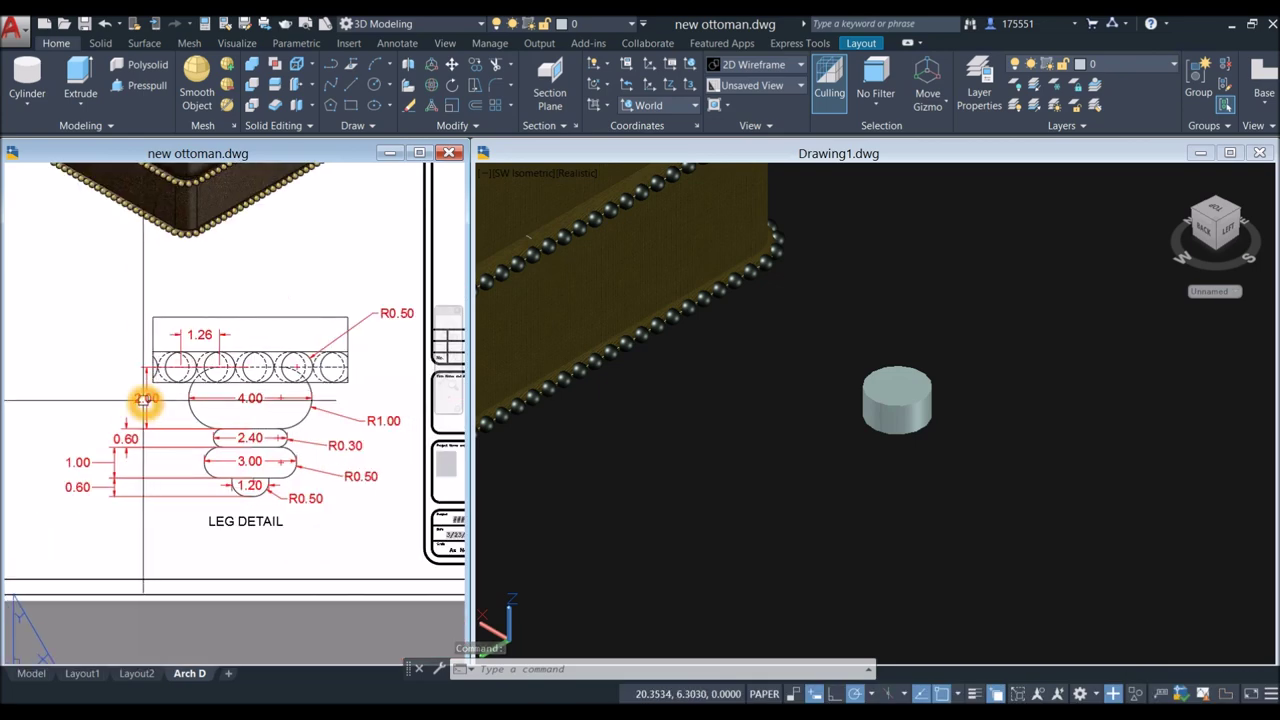
left_click(147, 399)
left_click(814, 503)
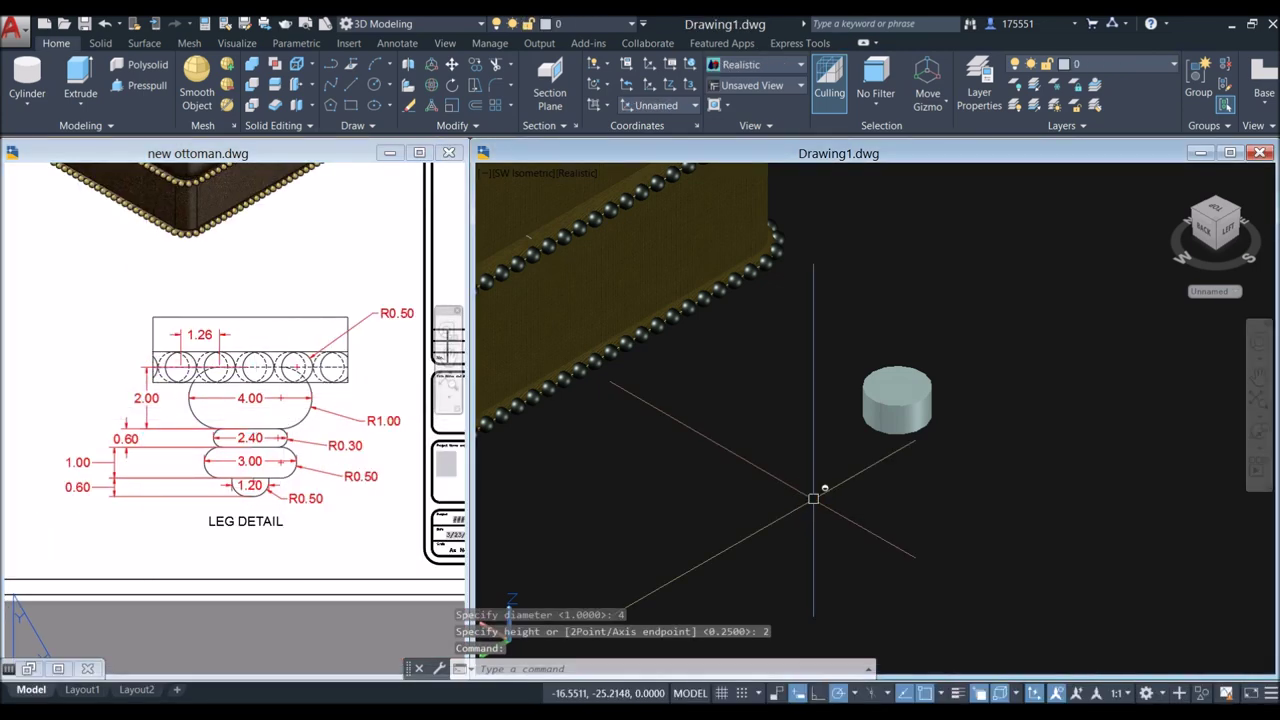
left_click(917, 240)
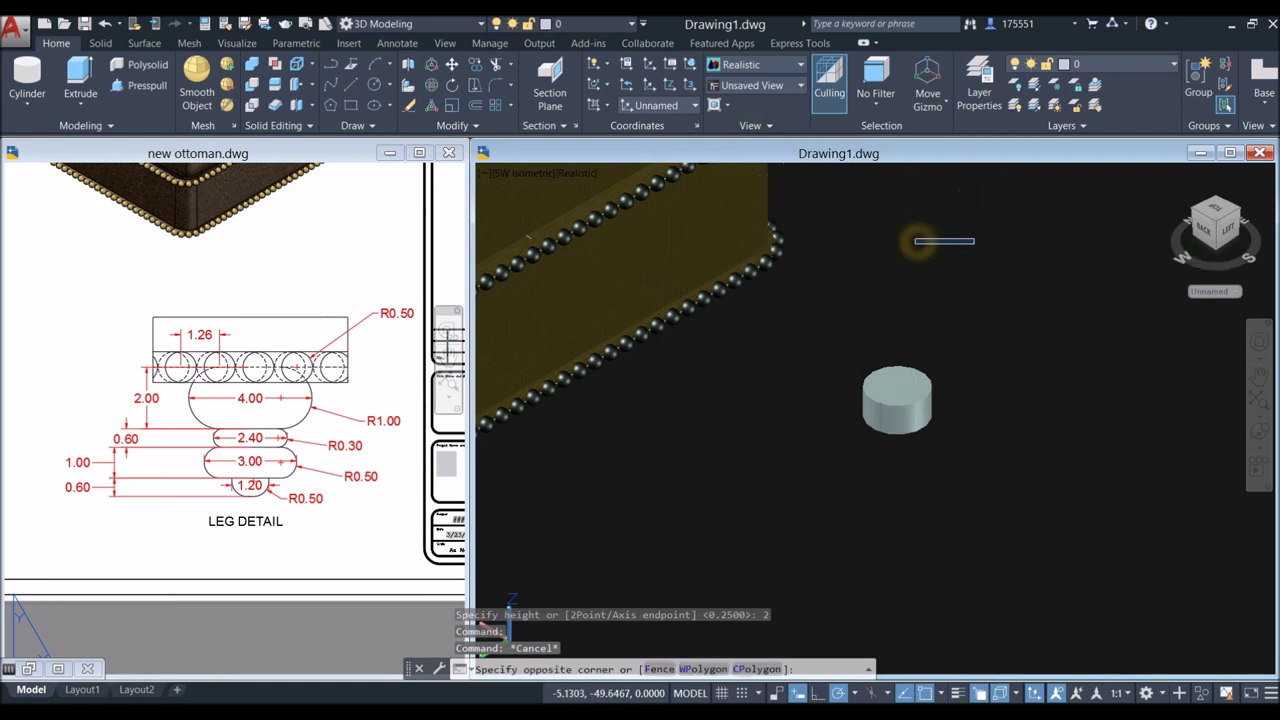
left_click(969, 245)
Step: Fillet the upper and lower edges of the new cylinder with a radius of 1
left_click(100, 43)
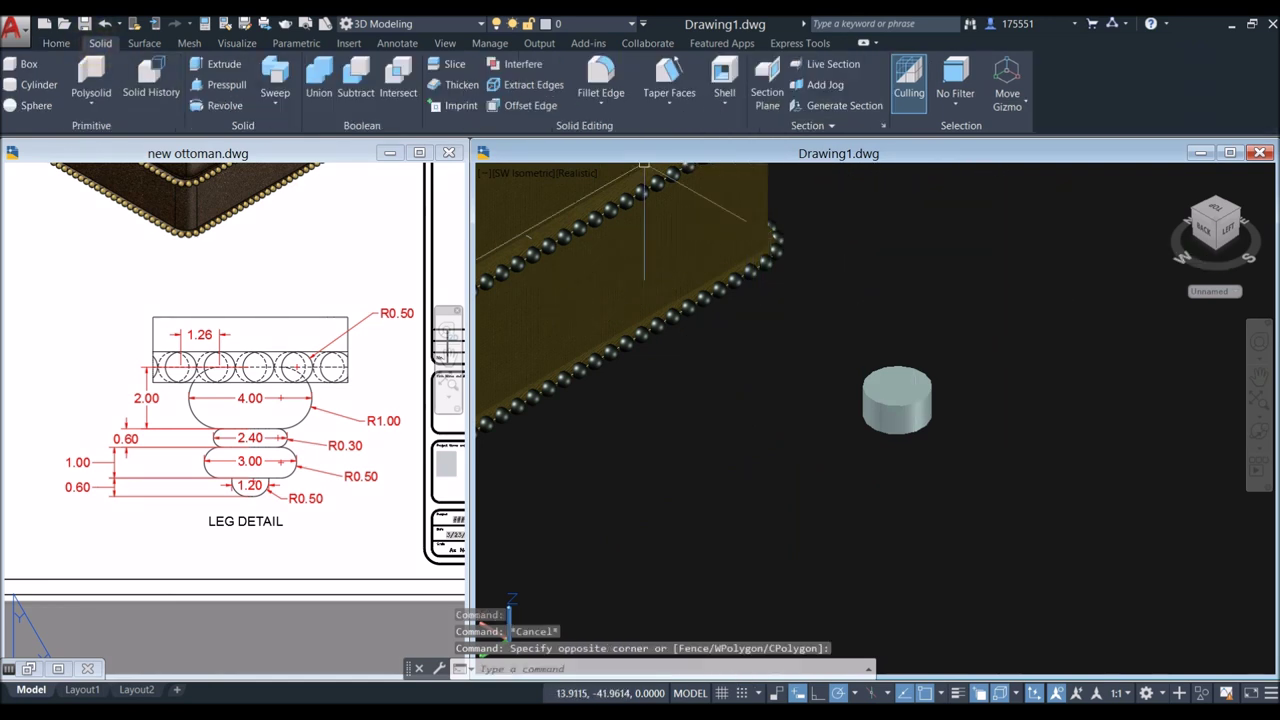
left_click(601, 72)
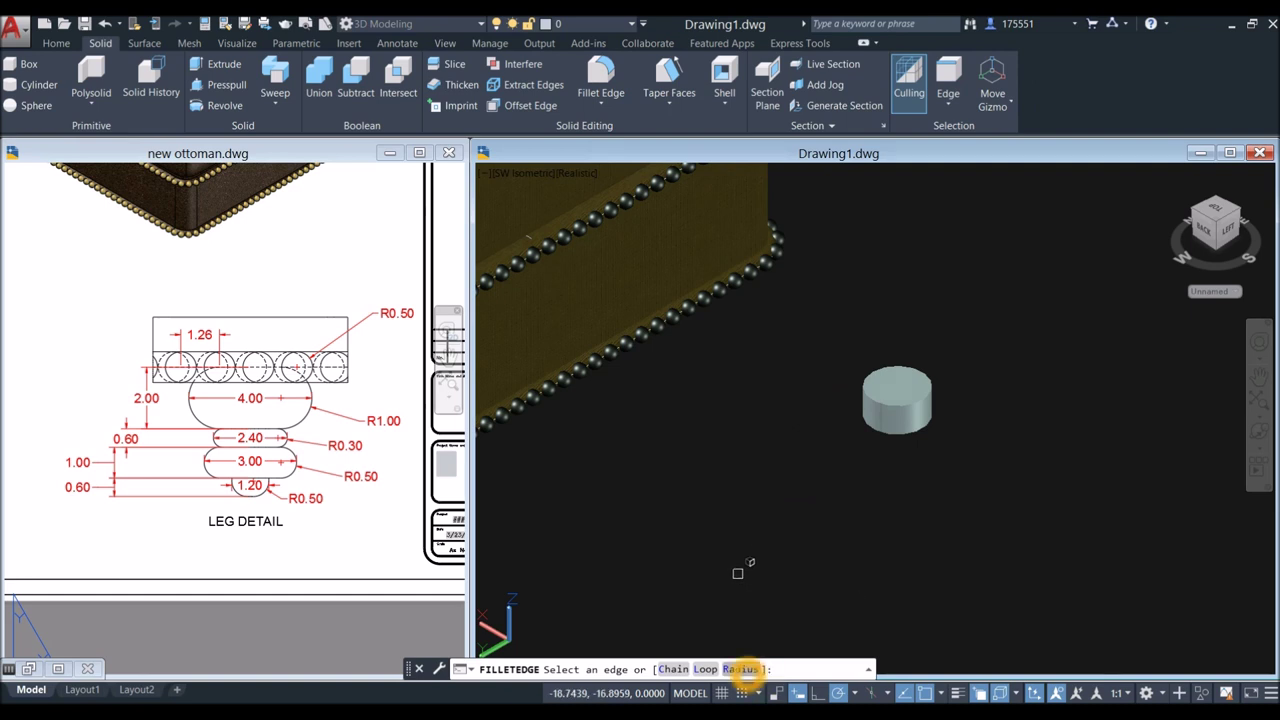
left_click(741, 669)
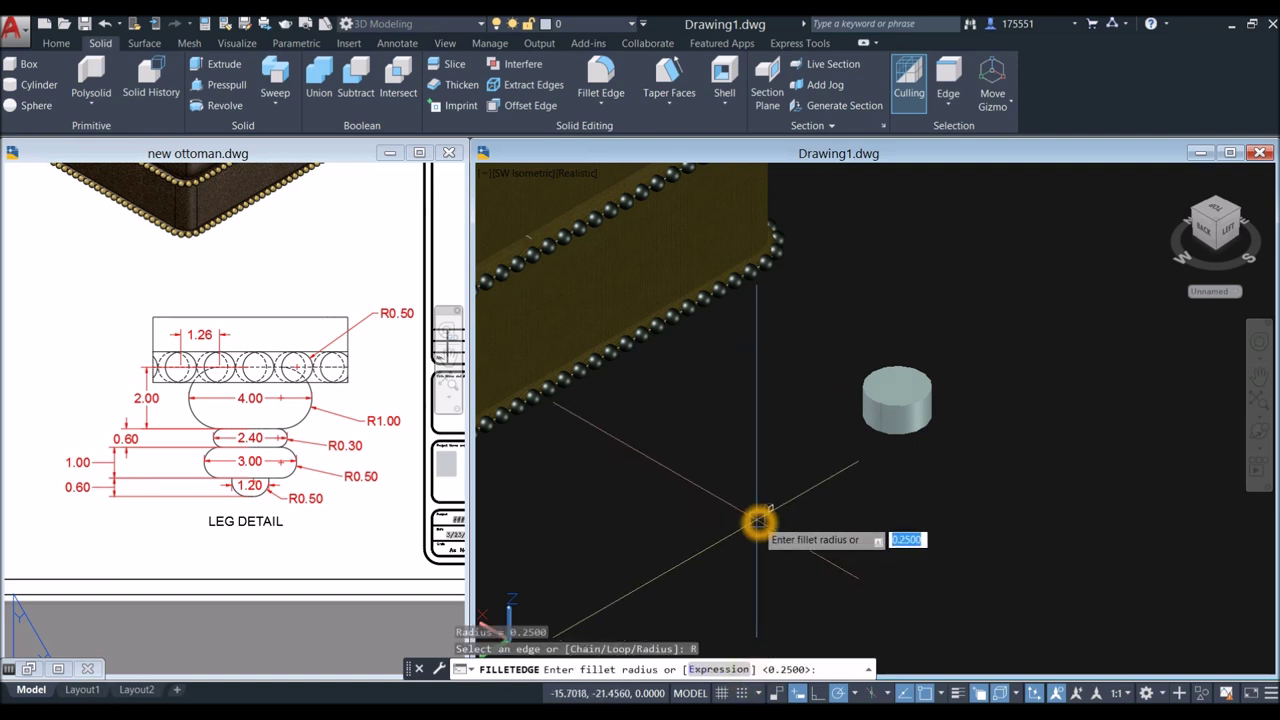
type("1")
key("Return")
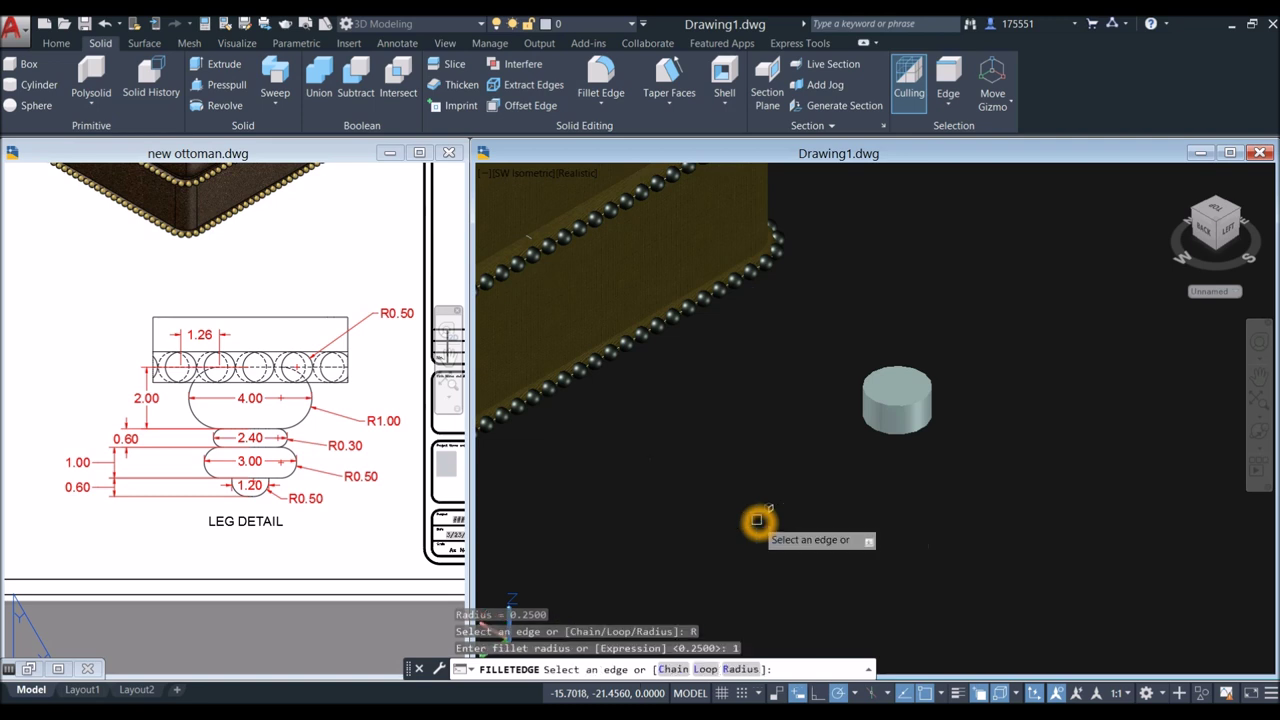
left_click(894, 399)
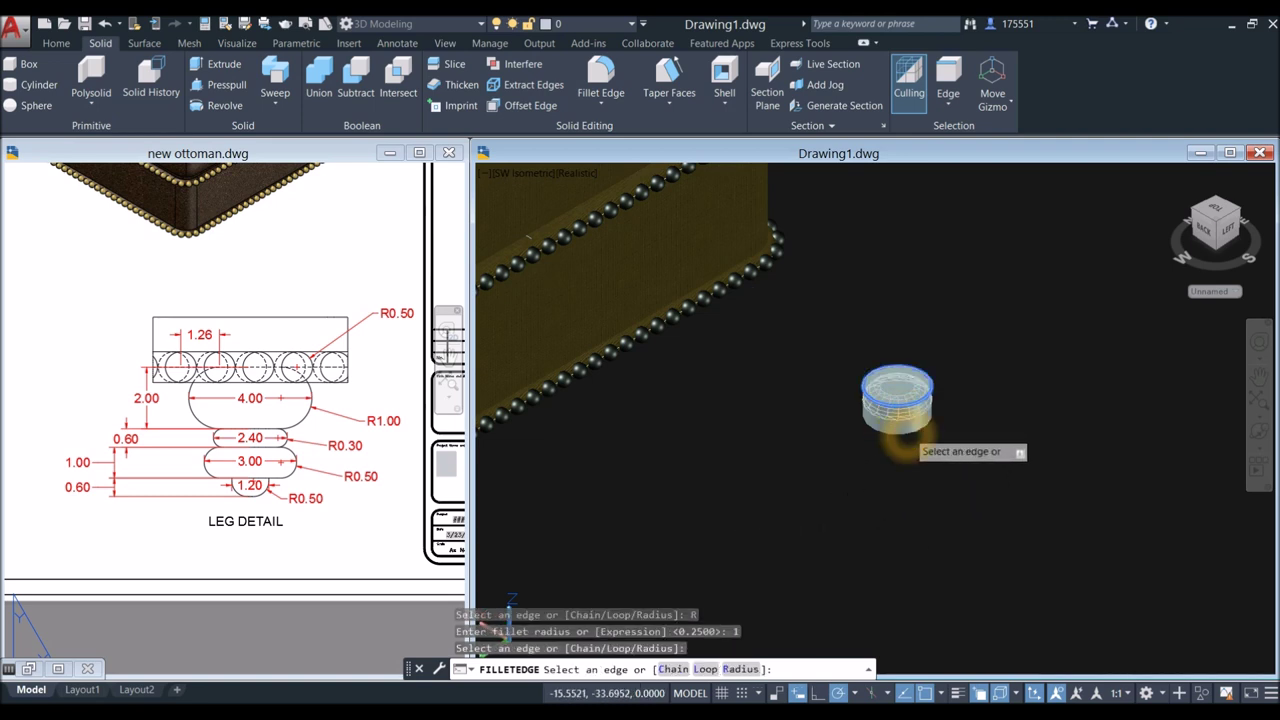
left_click(906, 432)
right_click(970, 358)
left_click(995, 366)
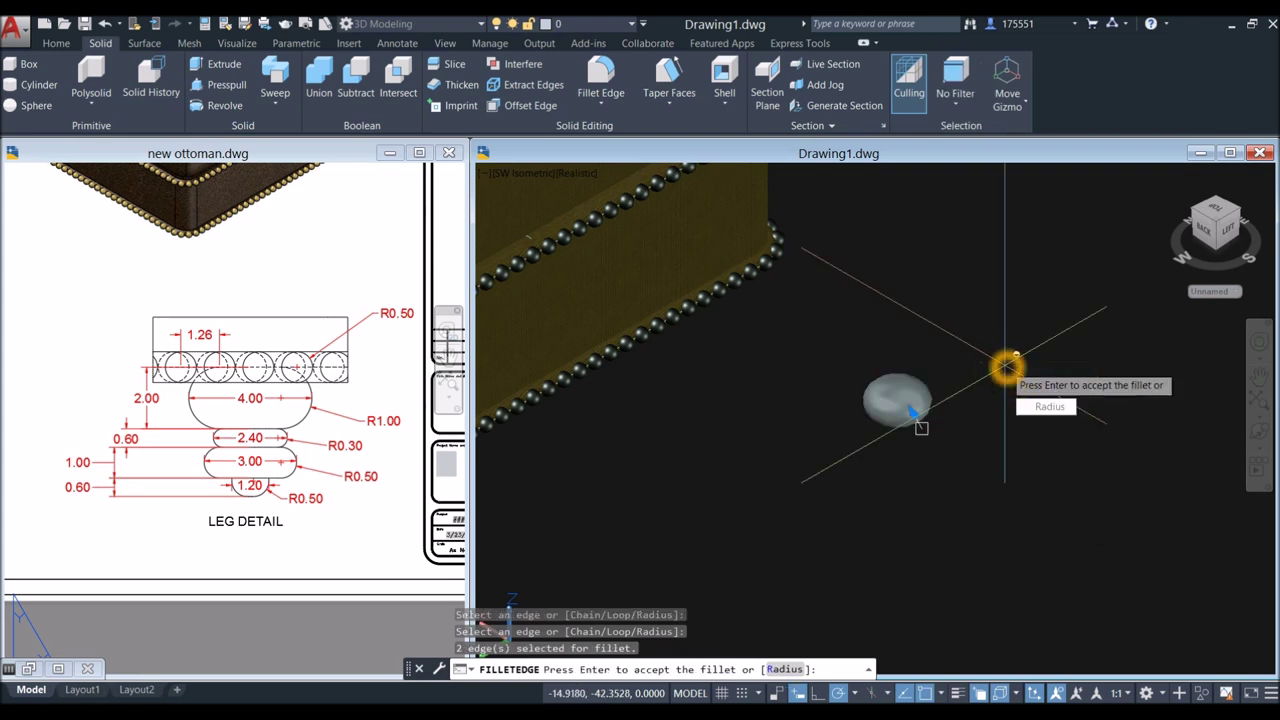
right_click(1005, 367)
left_click(1020, 374)
Step: Create a second solid cylinder with a diameter of 2.4 and a height of 0.6 below the rounded leg piece
middle_click_drag(948, 416, 929, 318, "shift")
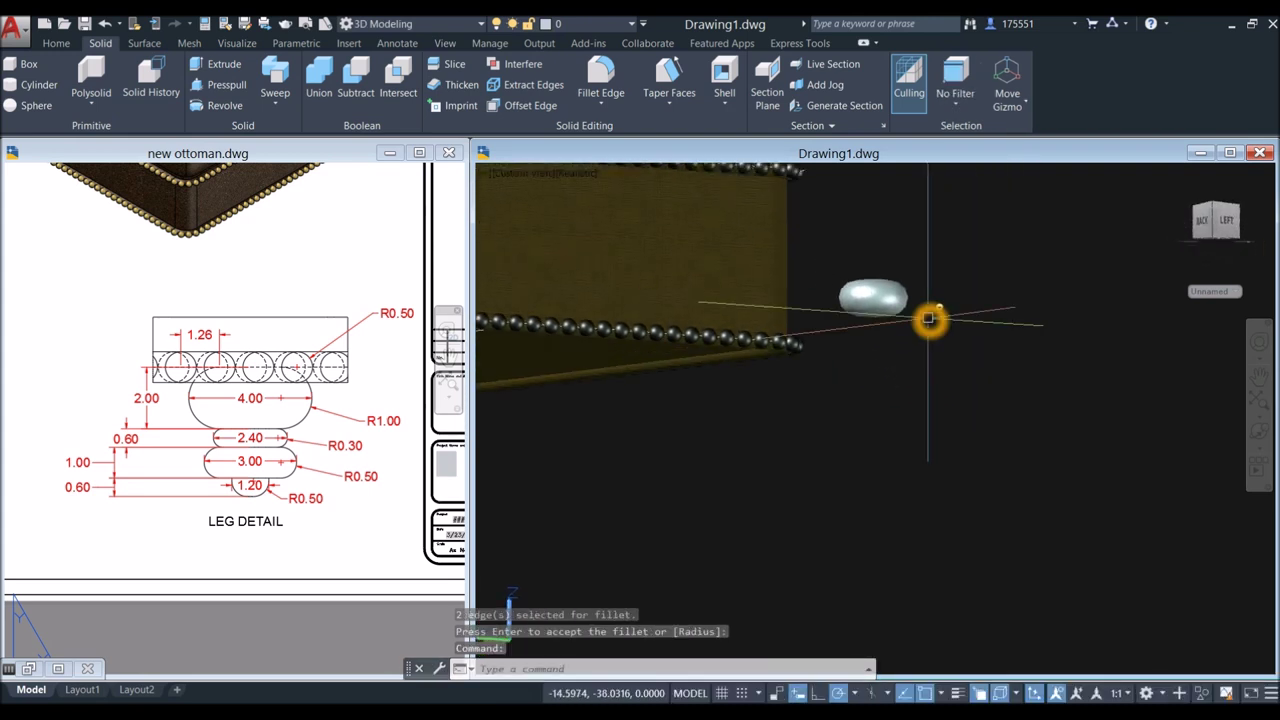
left_click(30, 85)
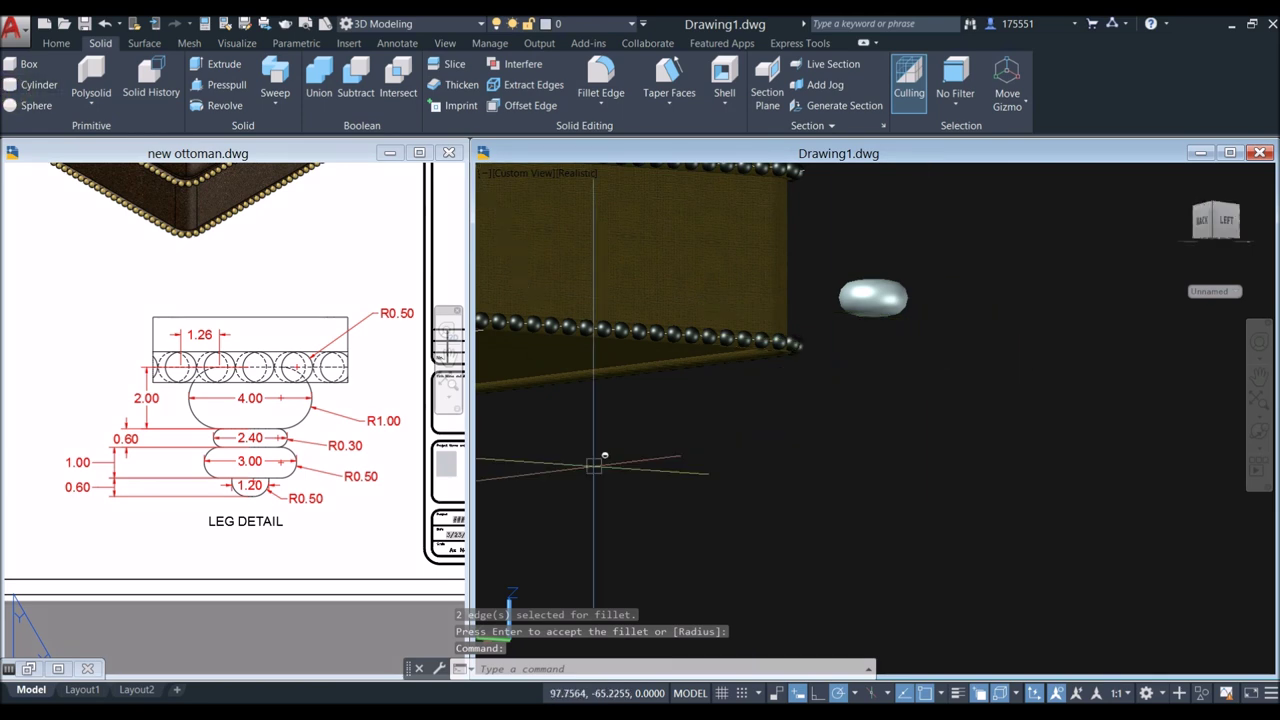
left_click(874, 406)
left_click(895, 383)
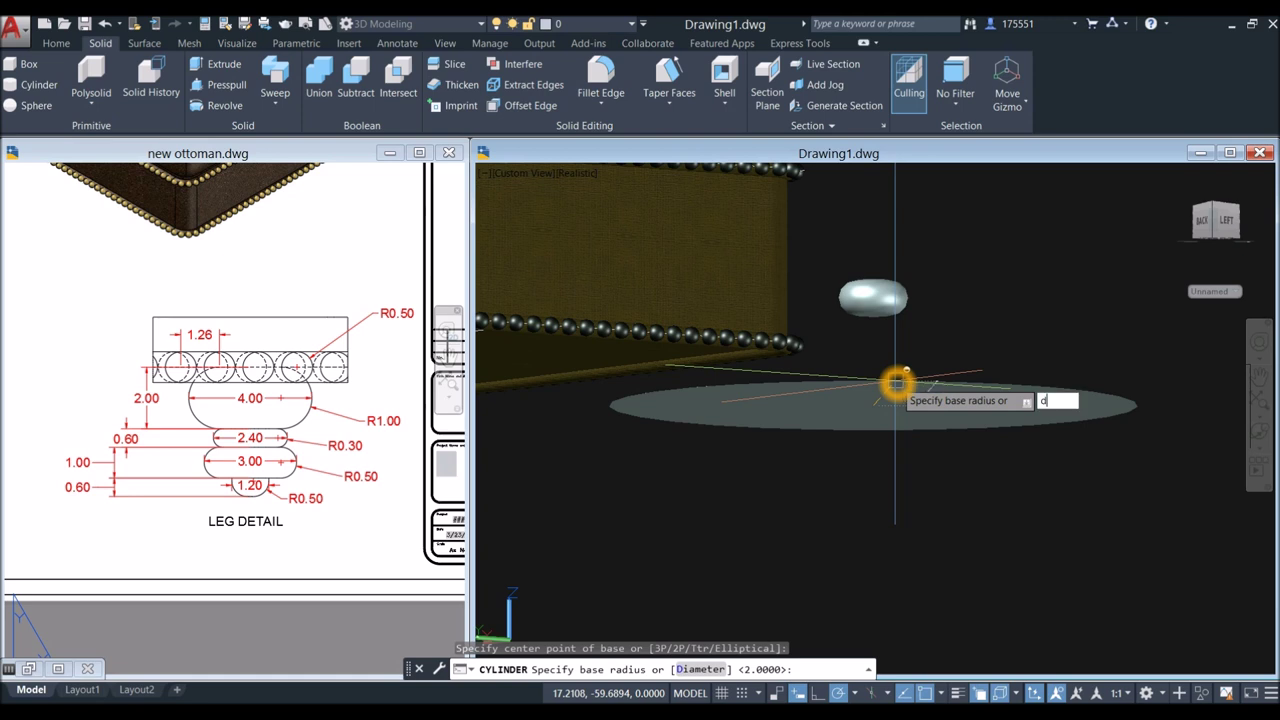
key("Return")
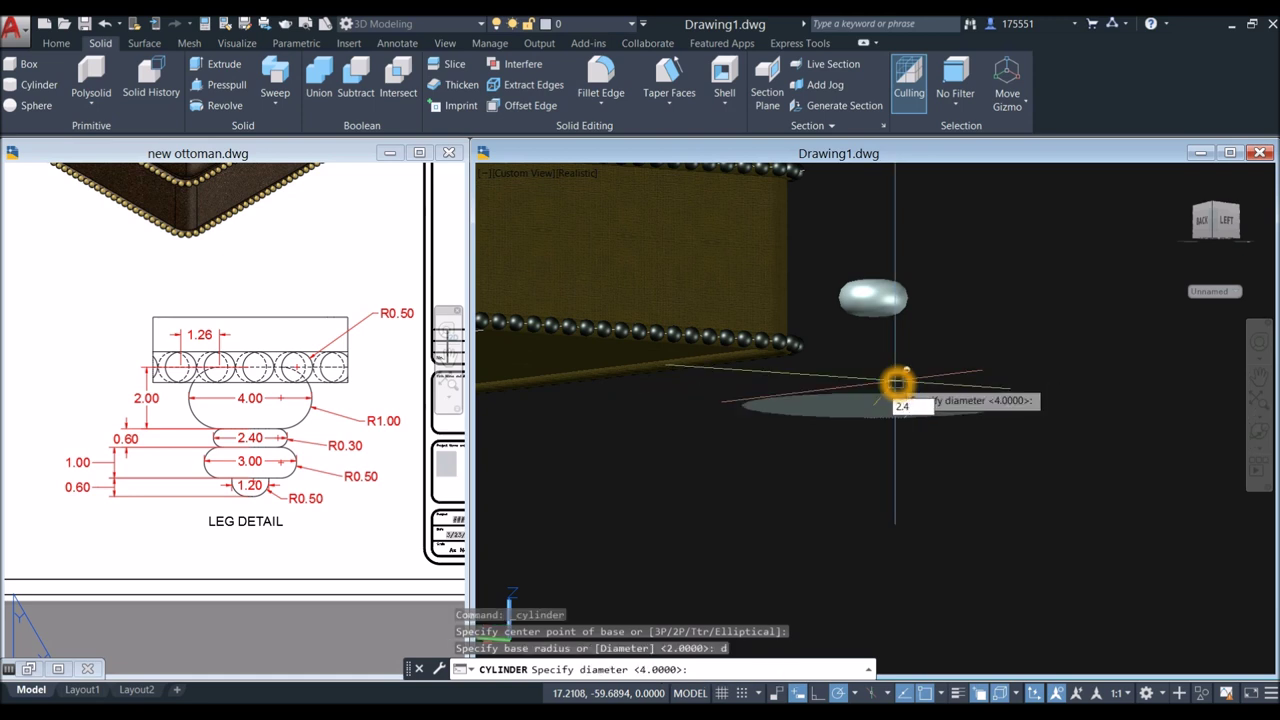
type("2.4")
key("Return")
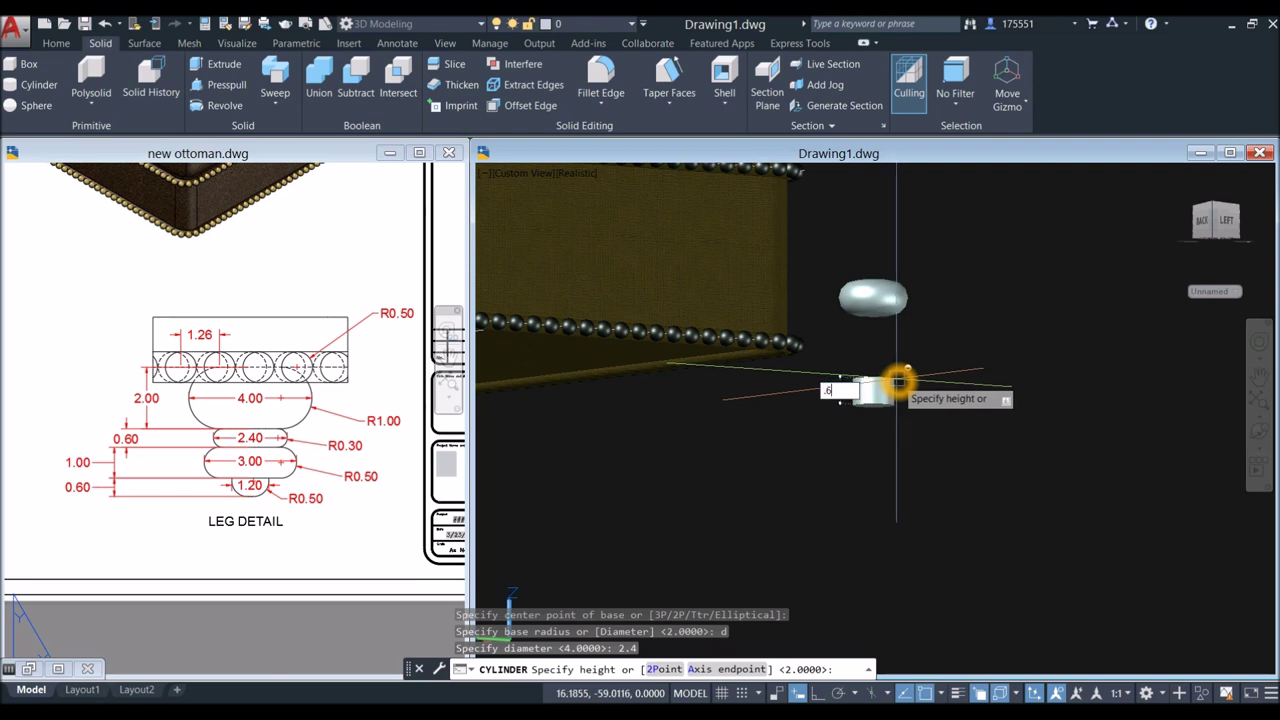
key("Return")
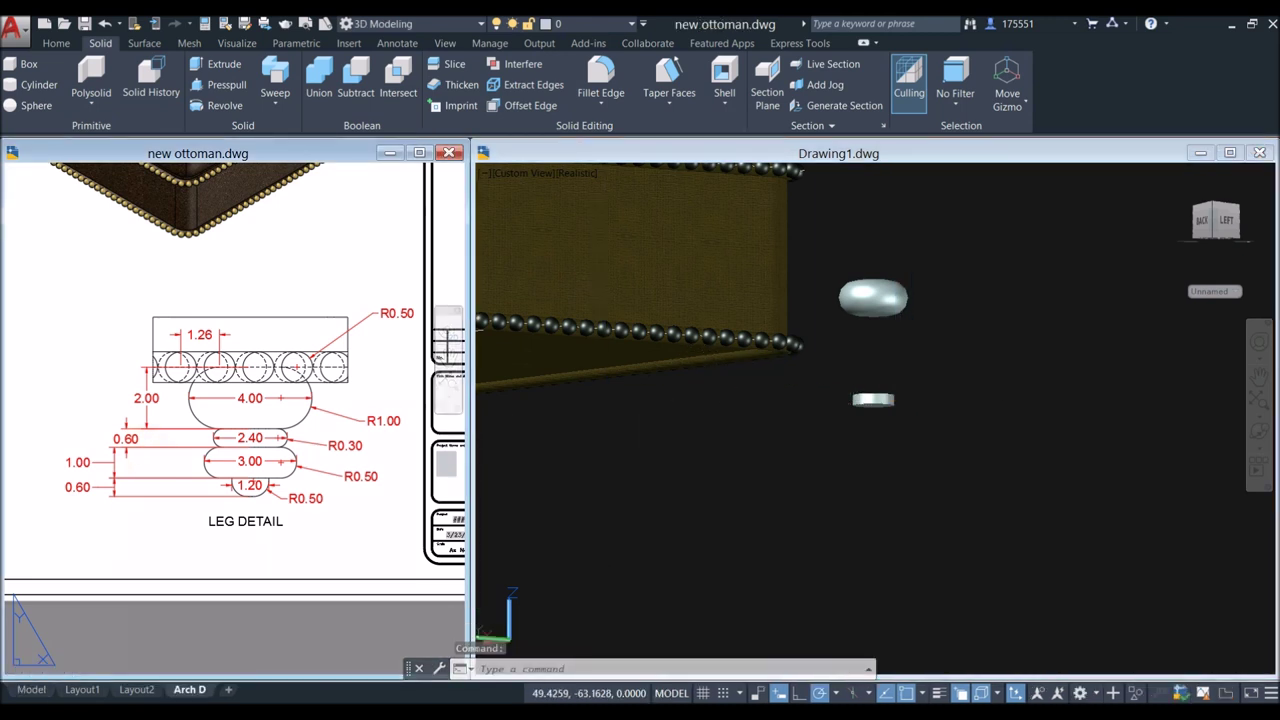
Step: Examine the height and diameter dimensions of the second leg section in the leg detail of new ottoman.dwg and return to Drawing1.dwg
left_click(240, 437)
scroll(242, 438, "up", 2)
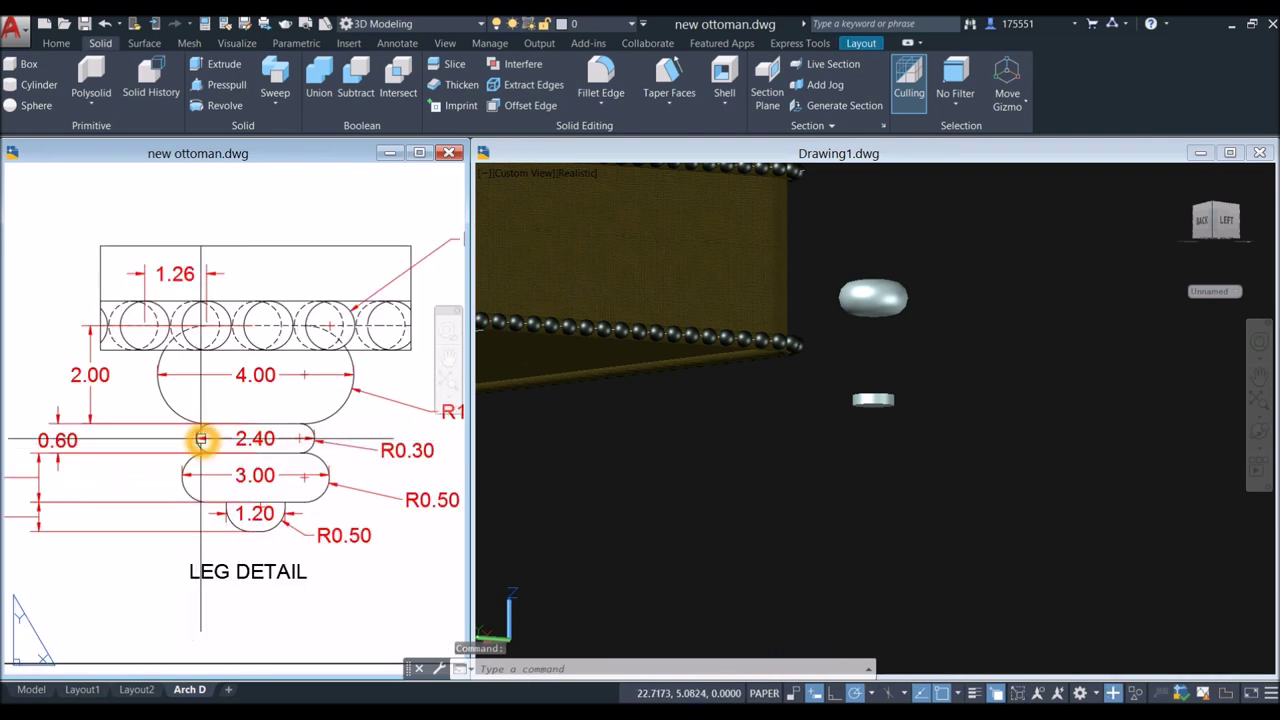
left_click(62, 440)
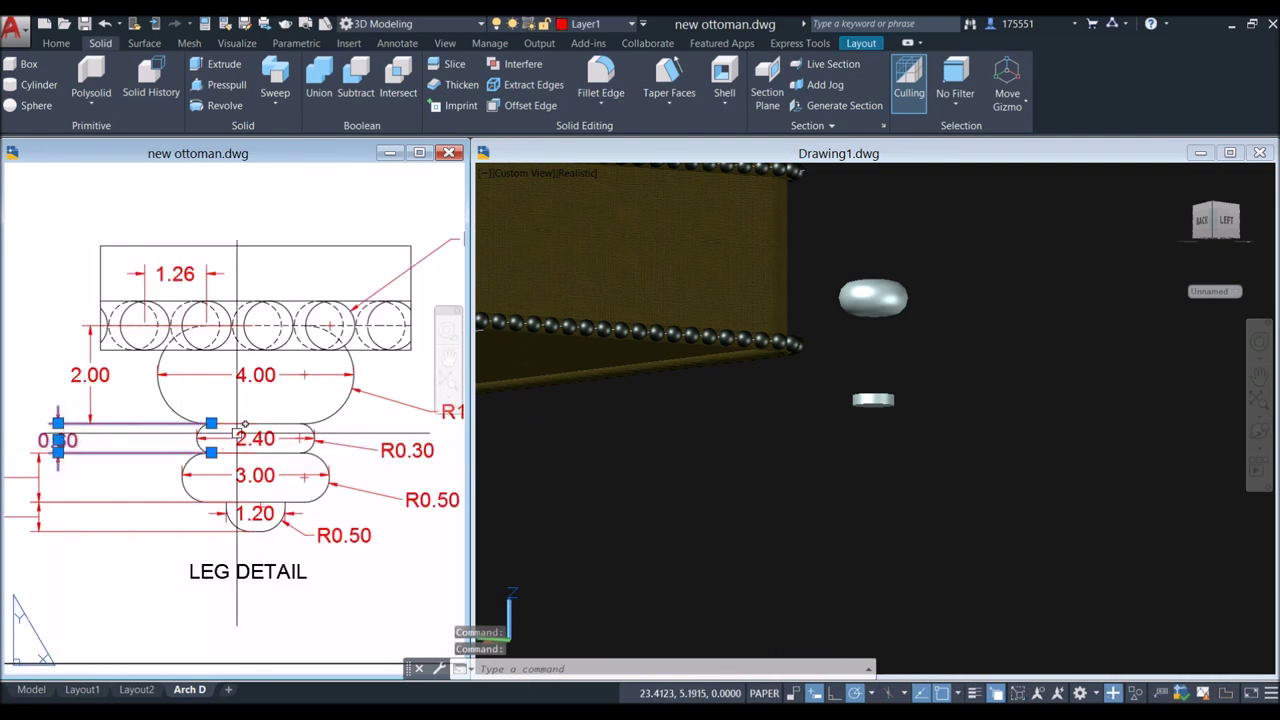
key("Escape")
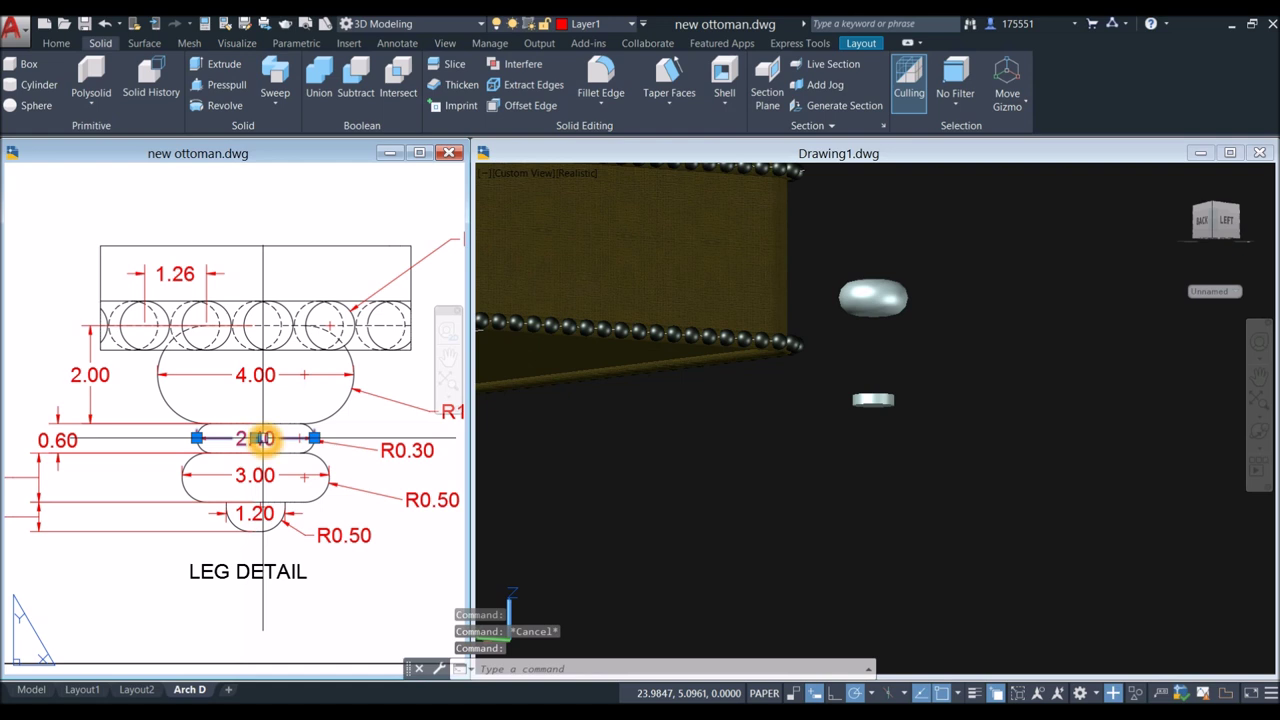
key("Escape")
double_click(826, 486)
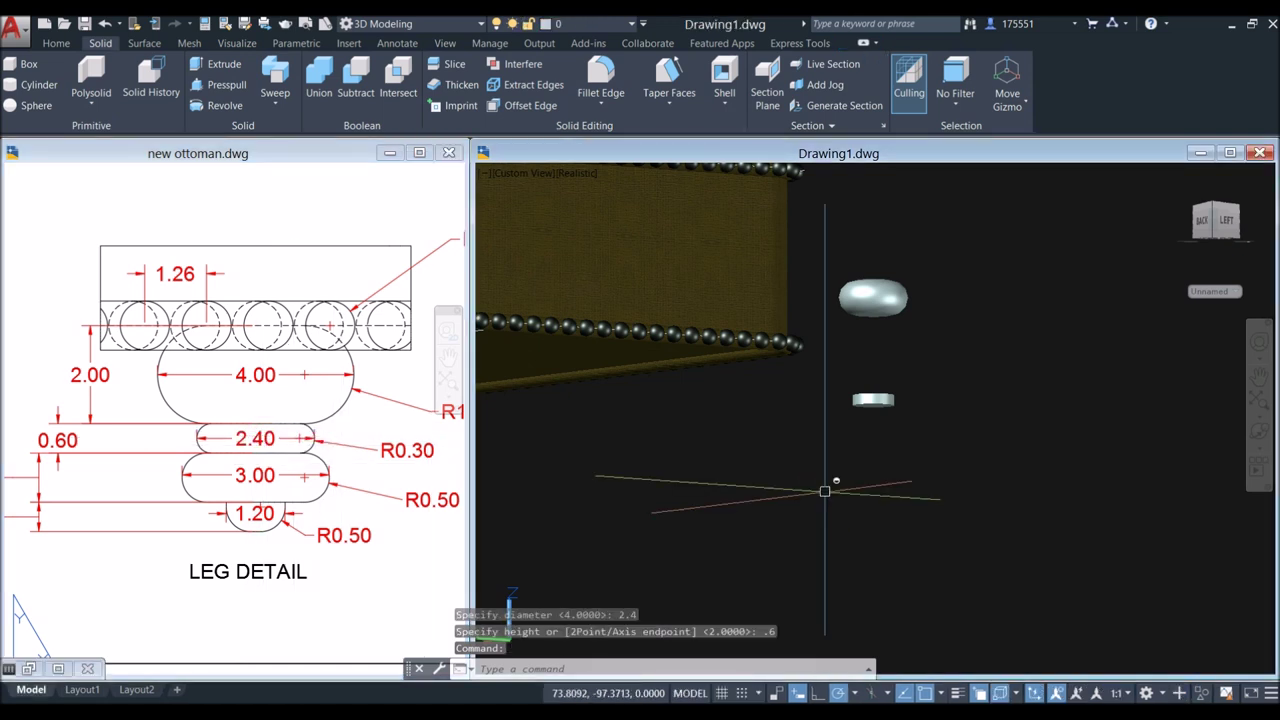
Step: Fillet the upper and lower edges of the 2.4-diameter cylinder with a radius of 0.3
left_click(601, 78)
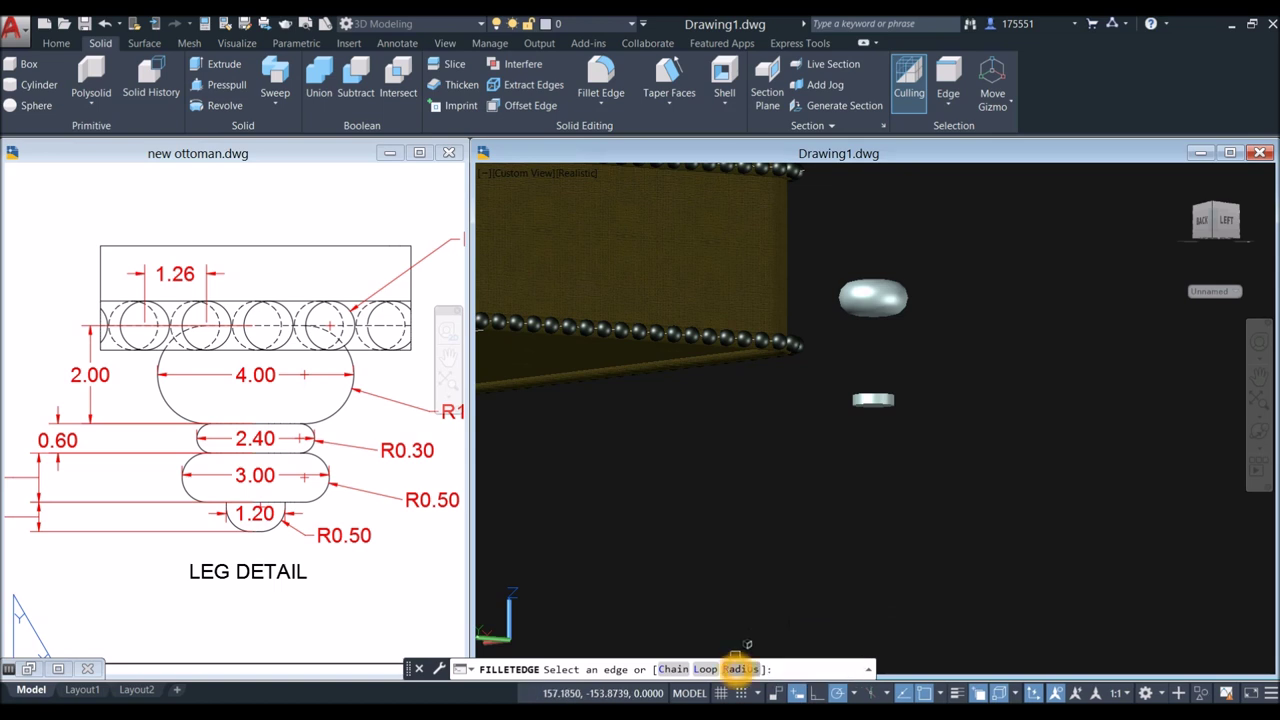
left_click(739, 668)
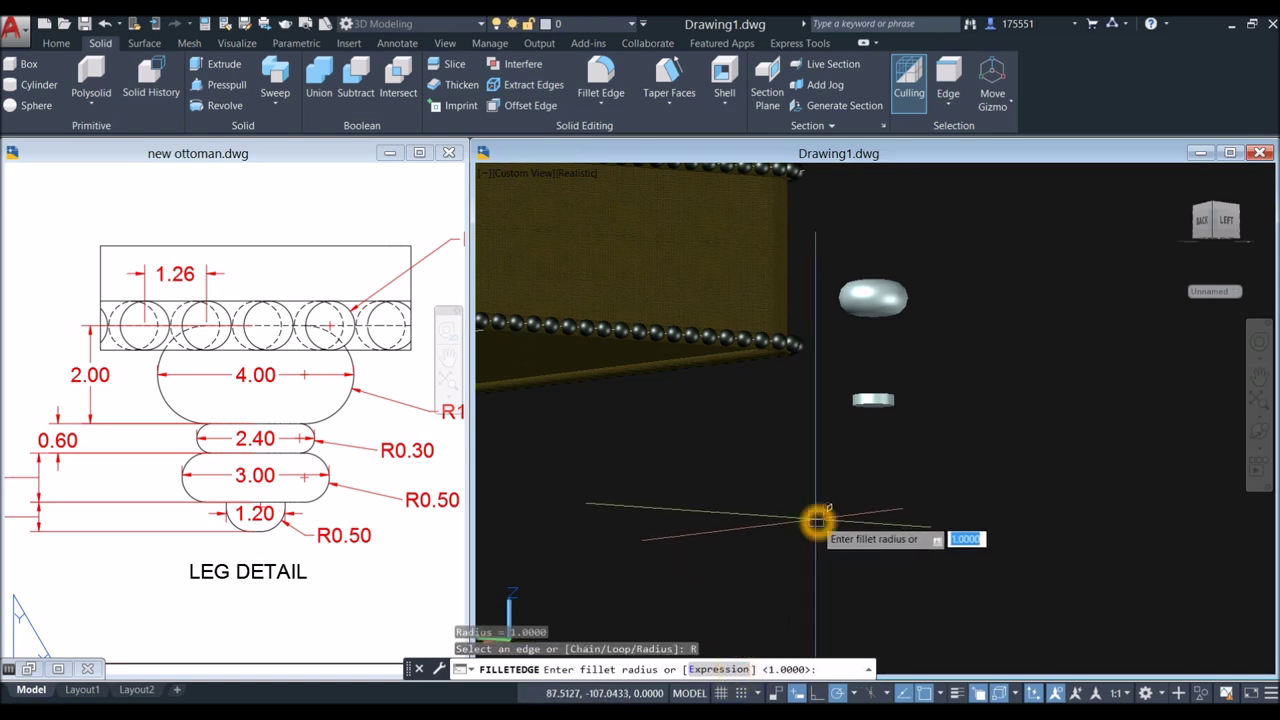
type(".3")
key("Return")
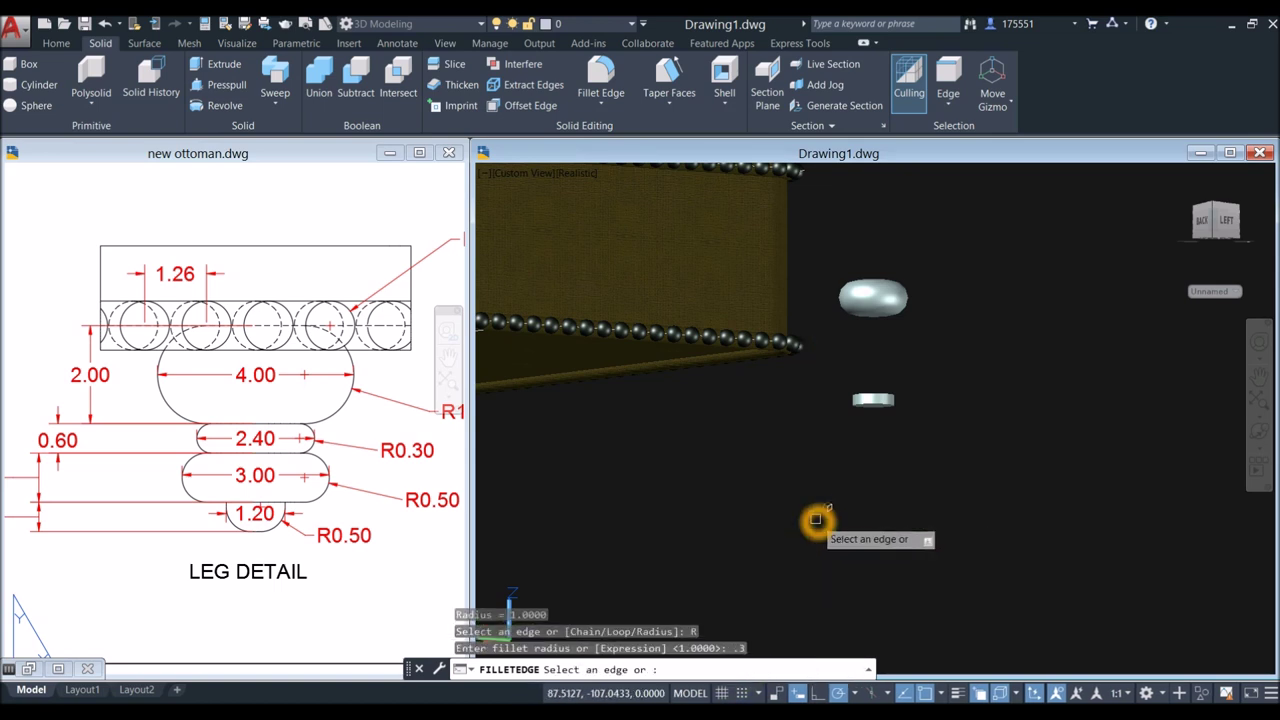
scroll(887, 390, "up", 4)
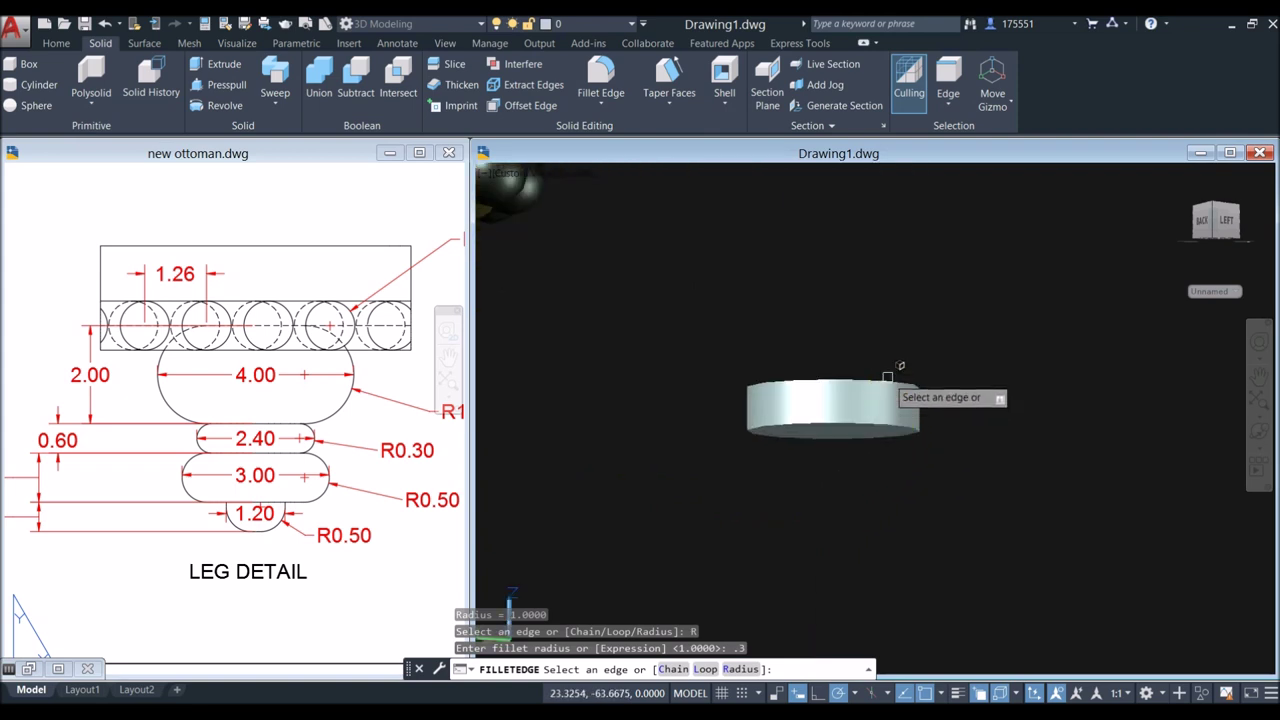
left_click(887, 380)
left_click(905, 429)
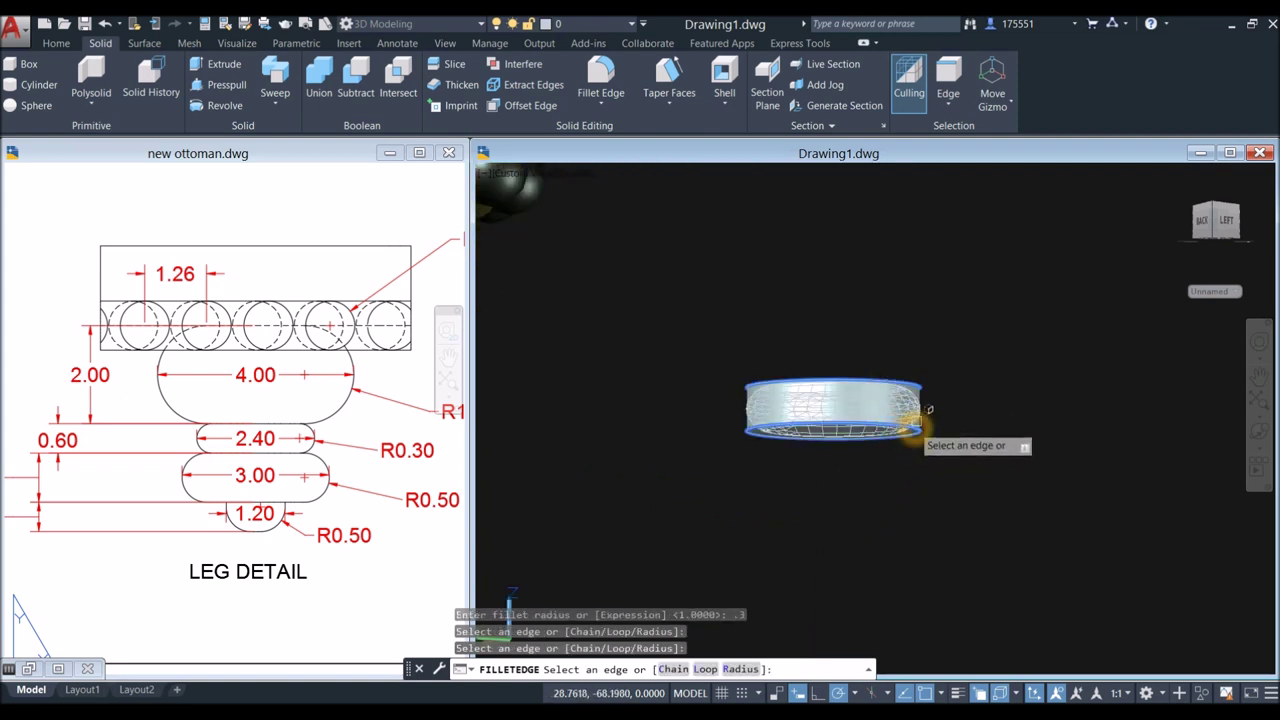
right_click(945, 348)
left_click(967, 356)
right_click(967, 357)
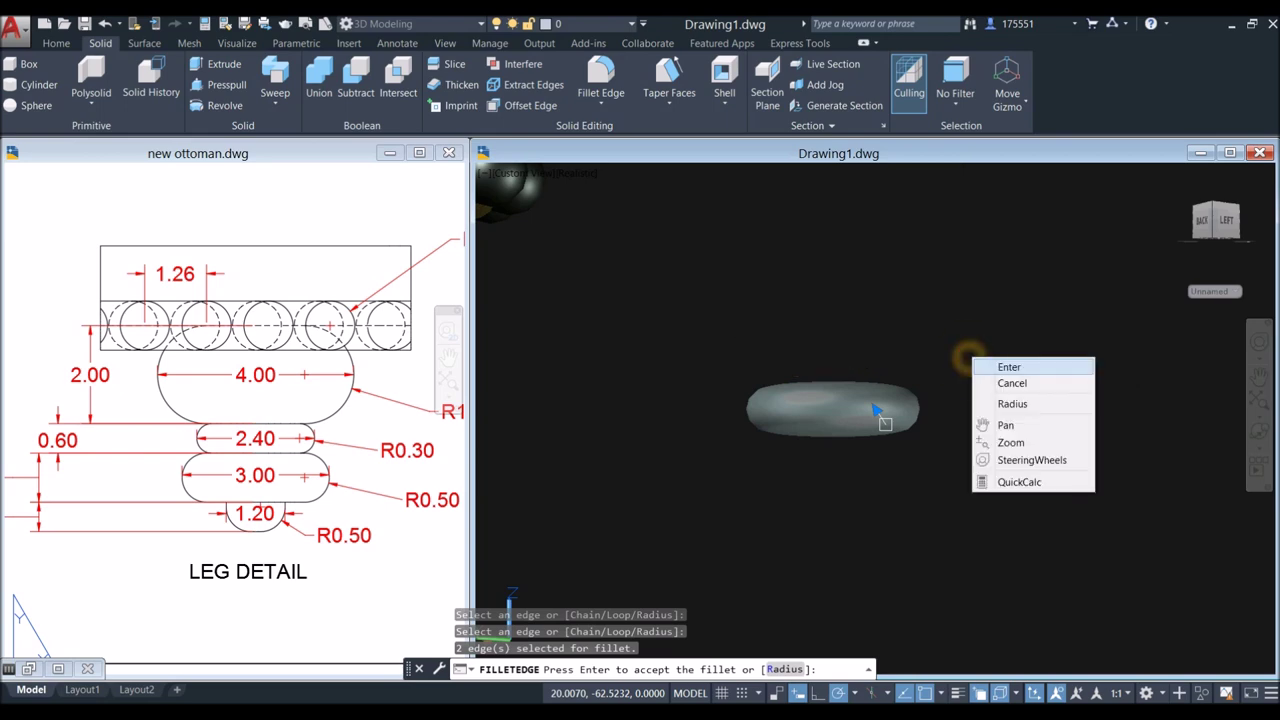
left_click(990, 366)
Step: Move the small rounded disc by its top face centre to the centre of the larger rounded leg piece's underside
scroll(947, 372, "down", 4)
middle_click_drag(947, 372, 960, 434, "shift")
key("Return")
scroll(886, 291, "up", 5)
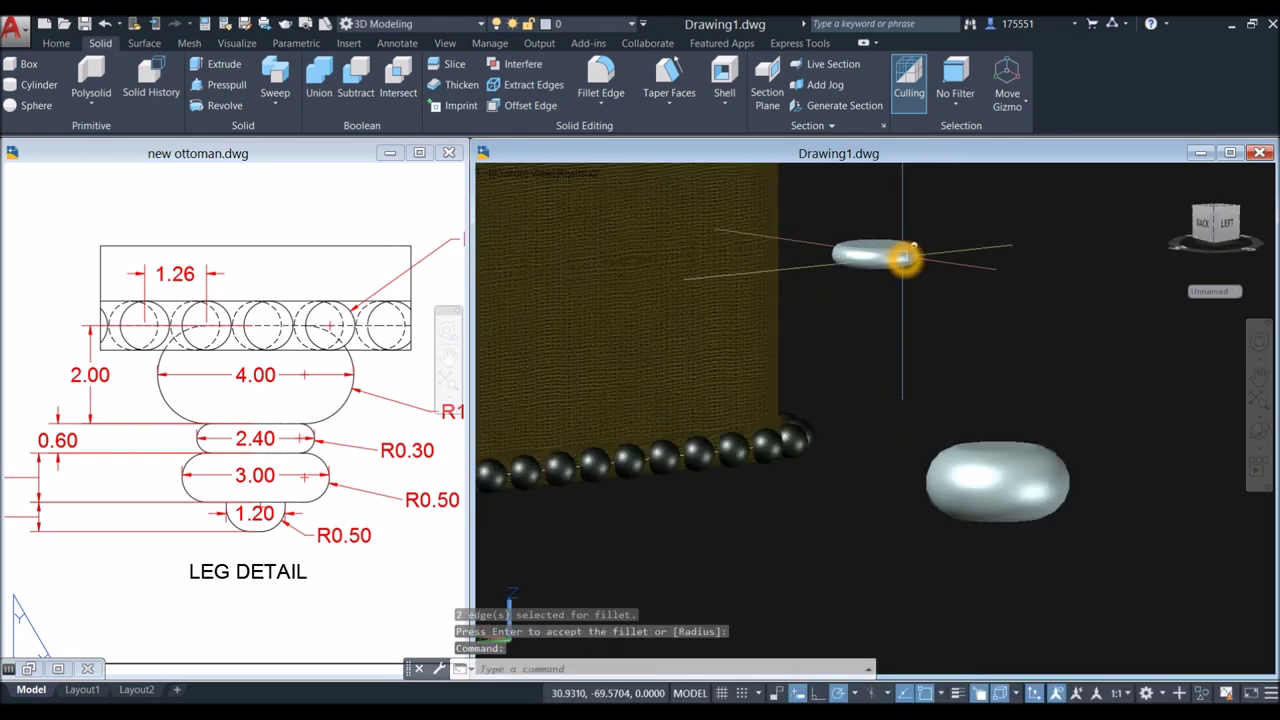
left_click(900, 255)
right_click(1015, 205)
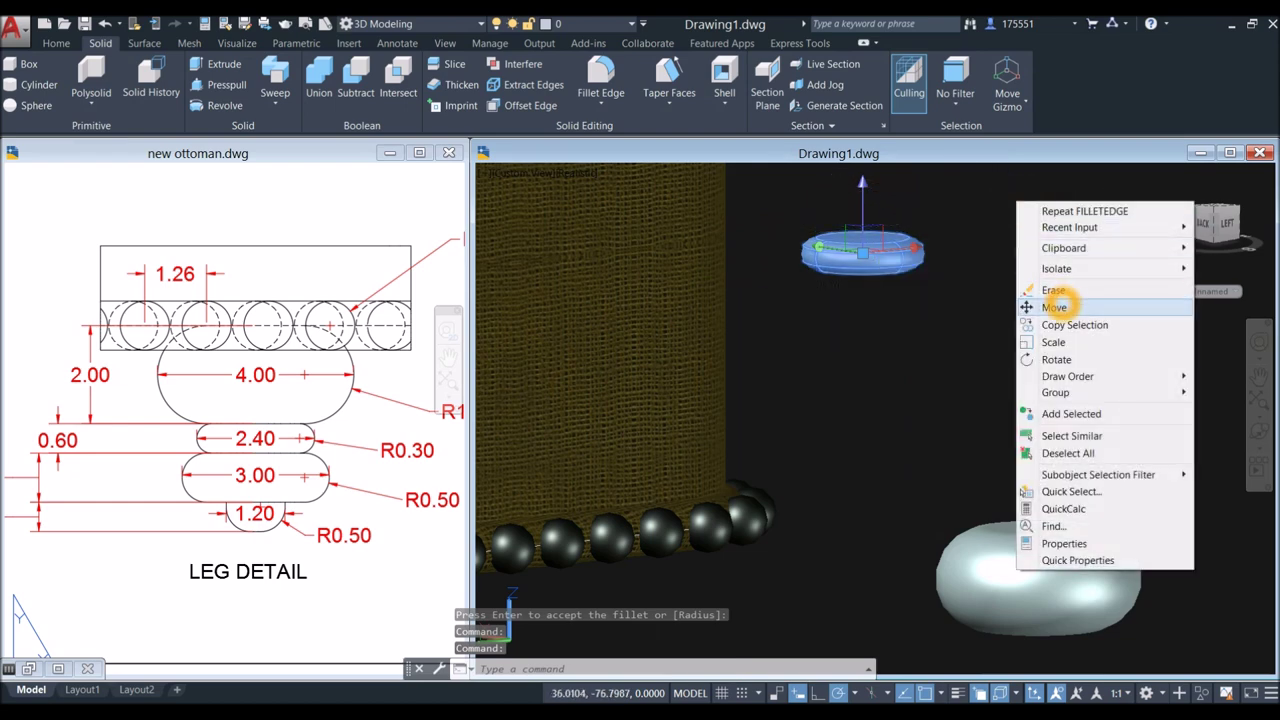
left_click(1054, 307)
scroll(870, 220, "up", 4)
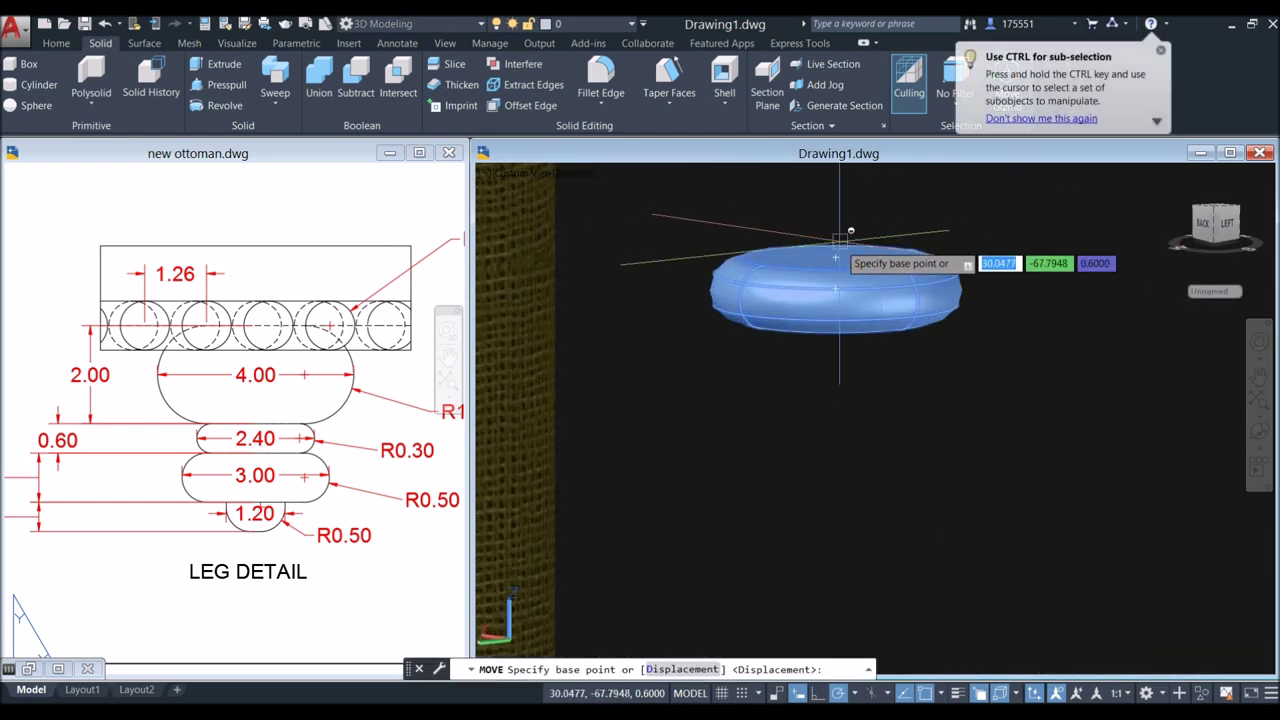
scroll(852, 220, "up", 4)
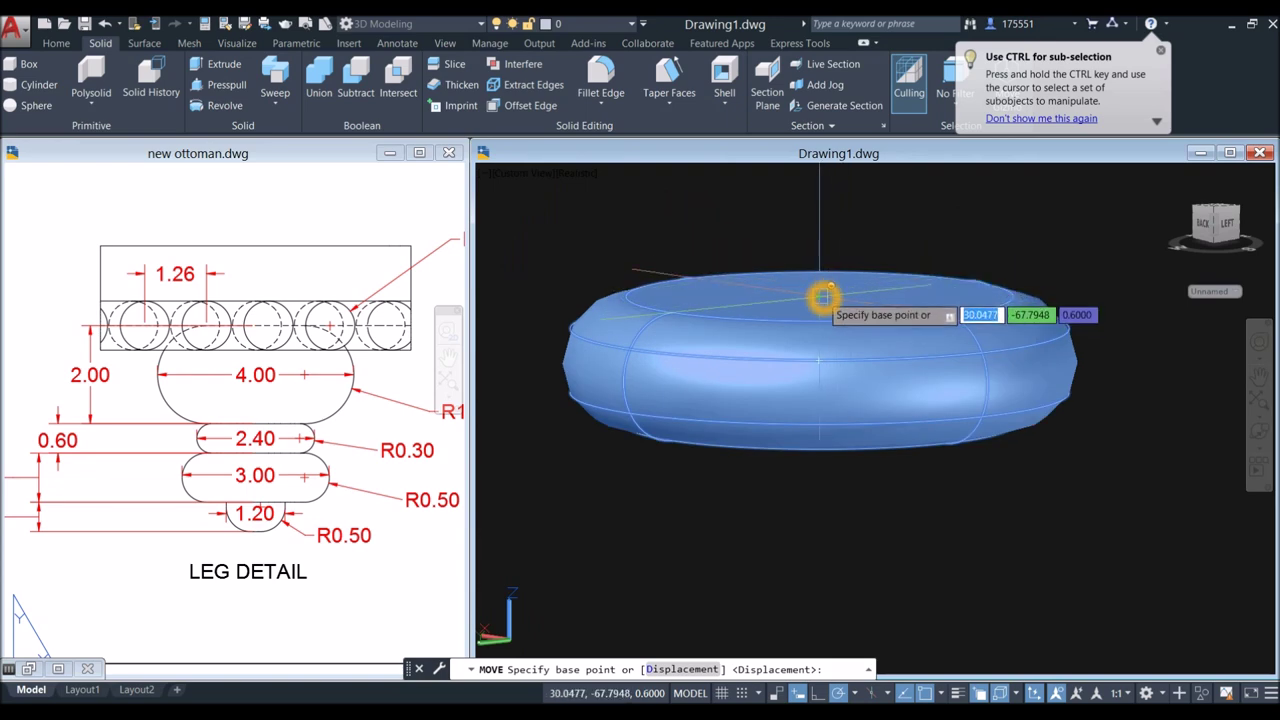
left_click(822, 297)
scroll(870, 290, "down", 8)
middle_click_drag(911, 287, 883, 344, "shift")
scroll(911, 280, "up", 4)
scroll(883, 341, "up", 2)
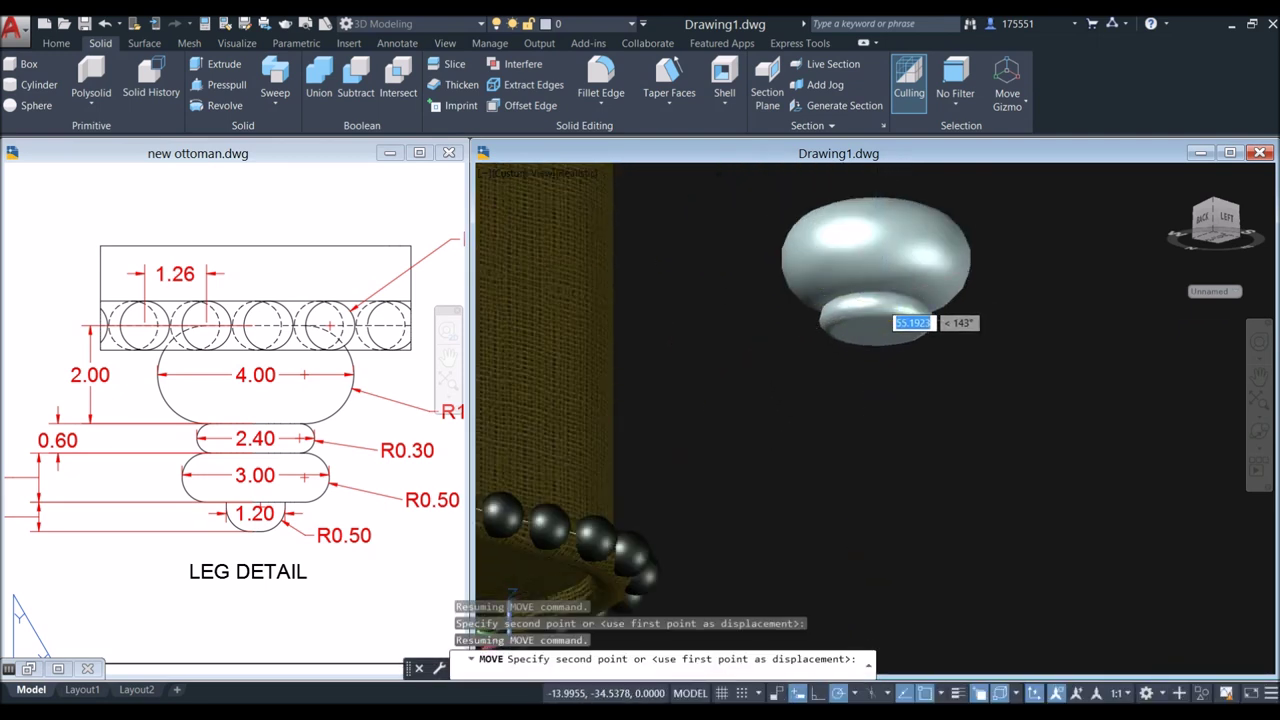
left_click(877, 305)
scroll(929, 327, "down", 4)
middle_click_drag(929, 326, 886, 331, "shift")
scroll(939, 358, "down", 4)
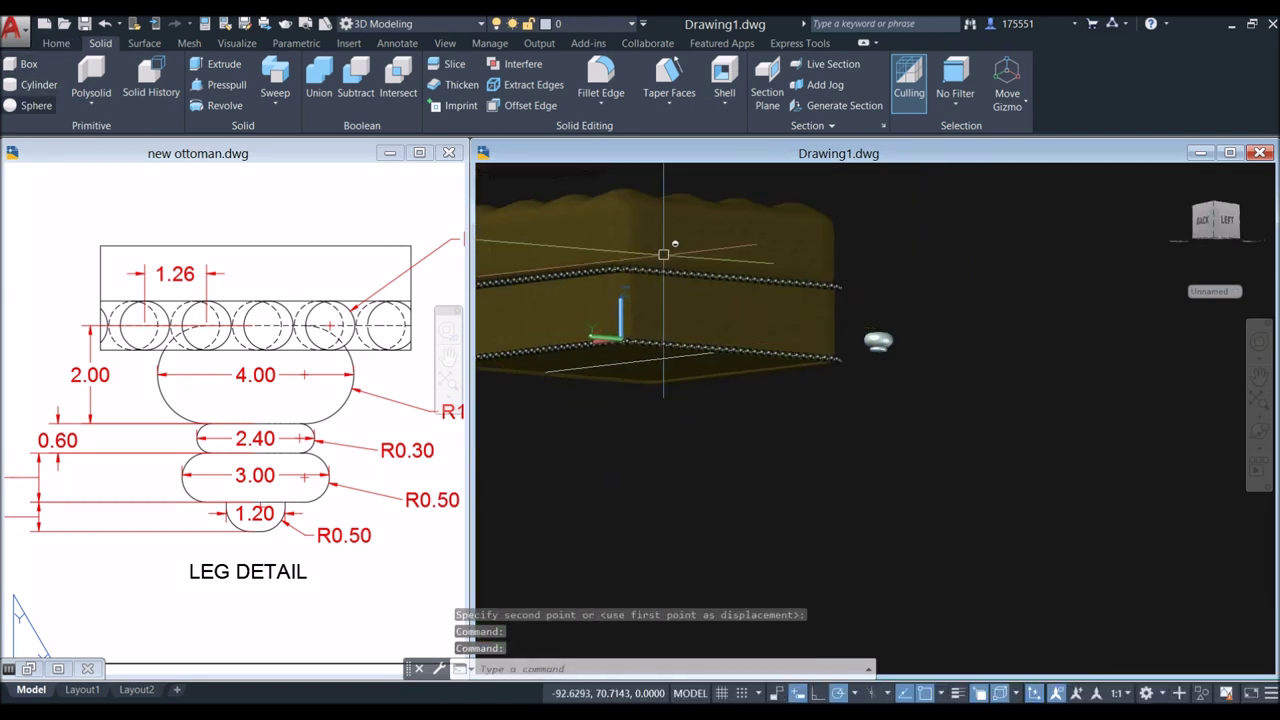
left_click(38, 85)
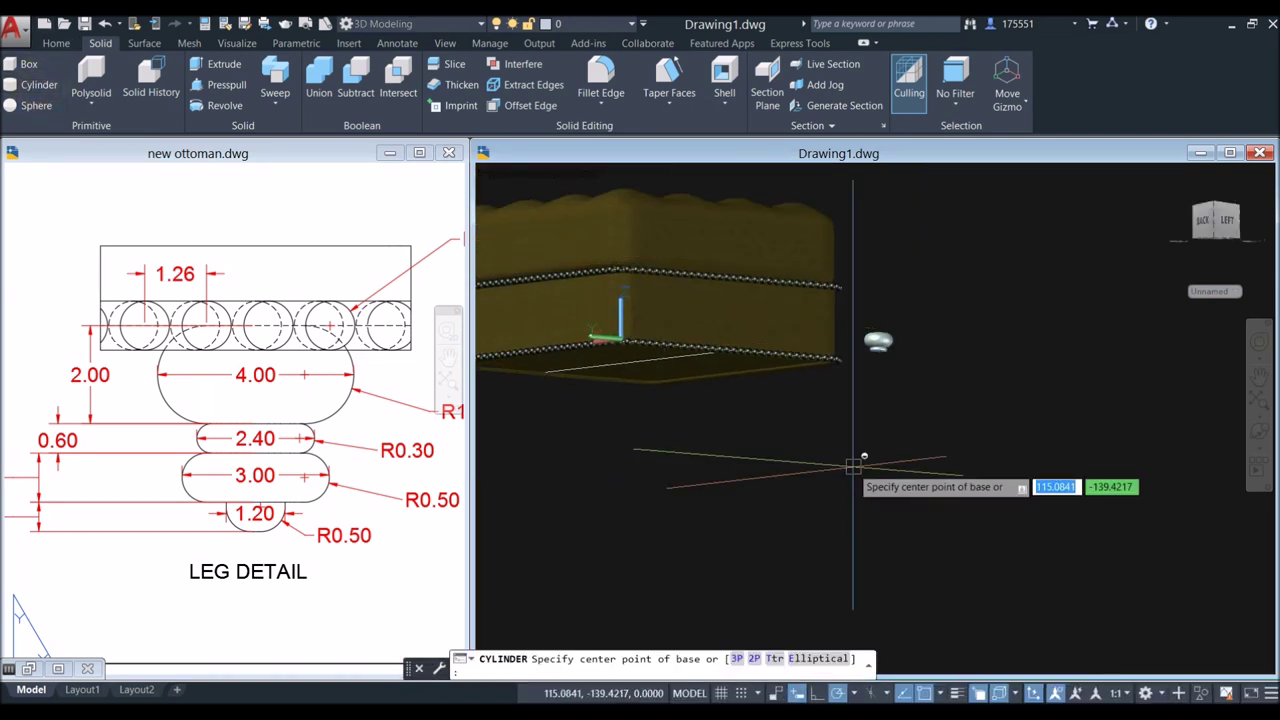
left_click(838, 455)
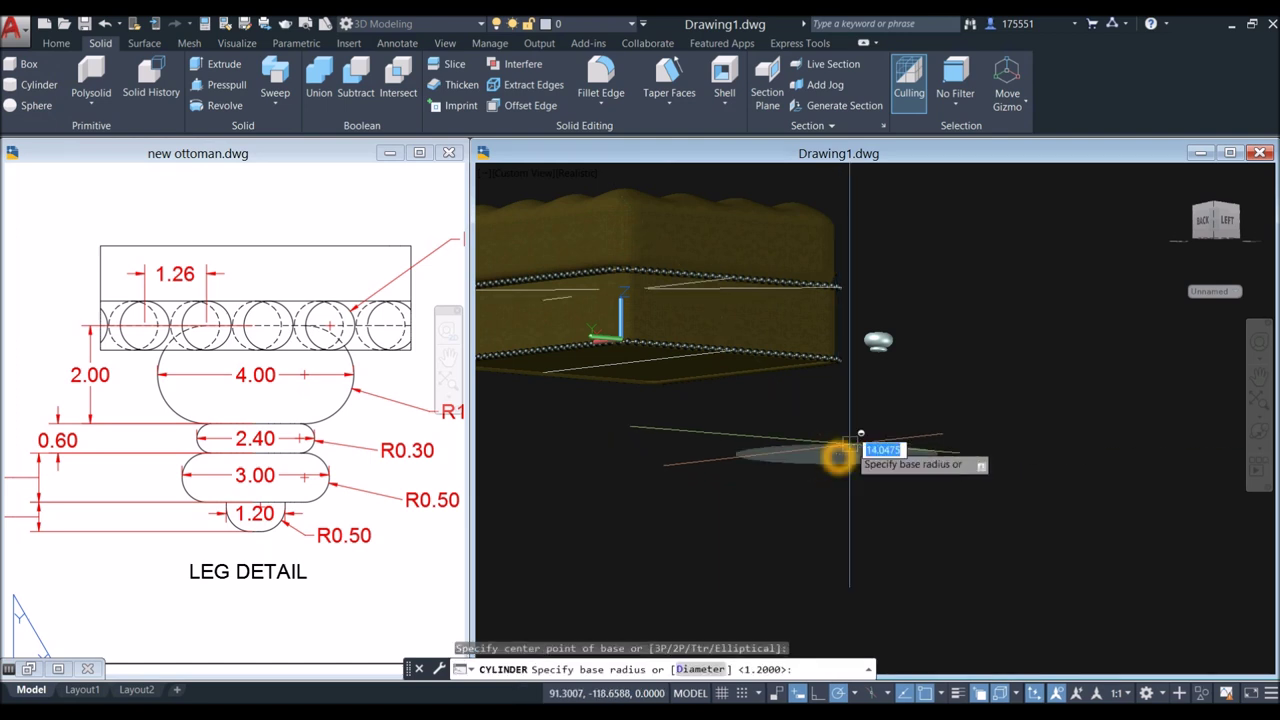
key("Return")
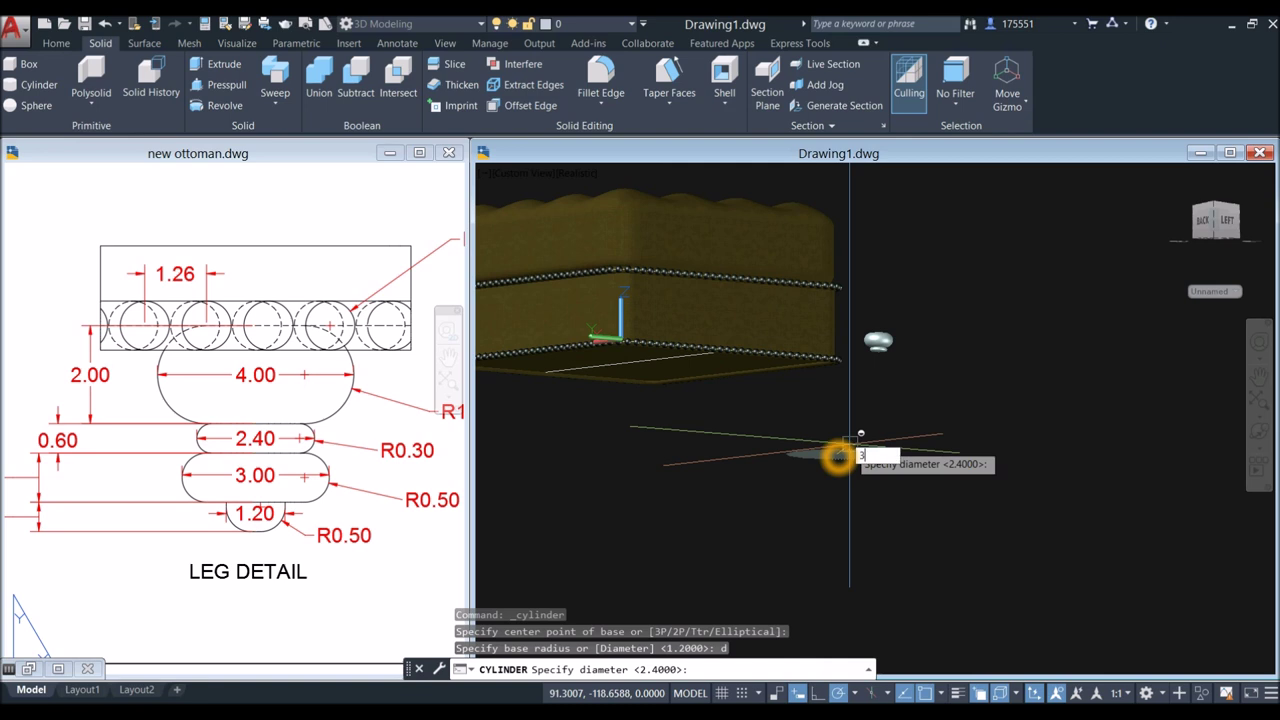
key("Return")
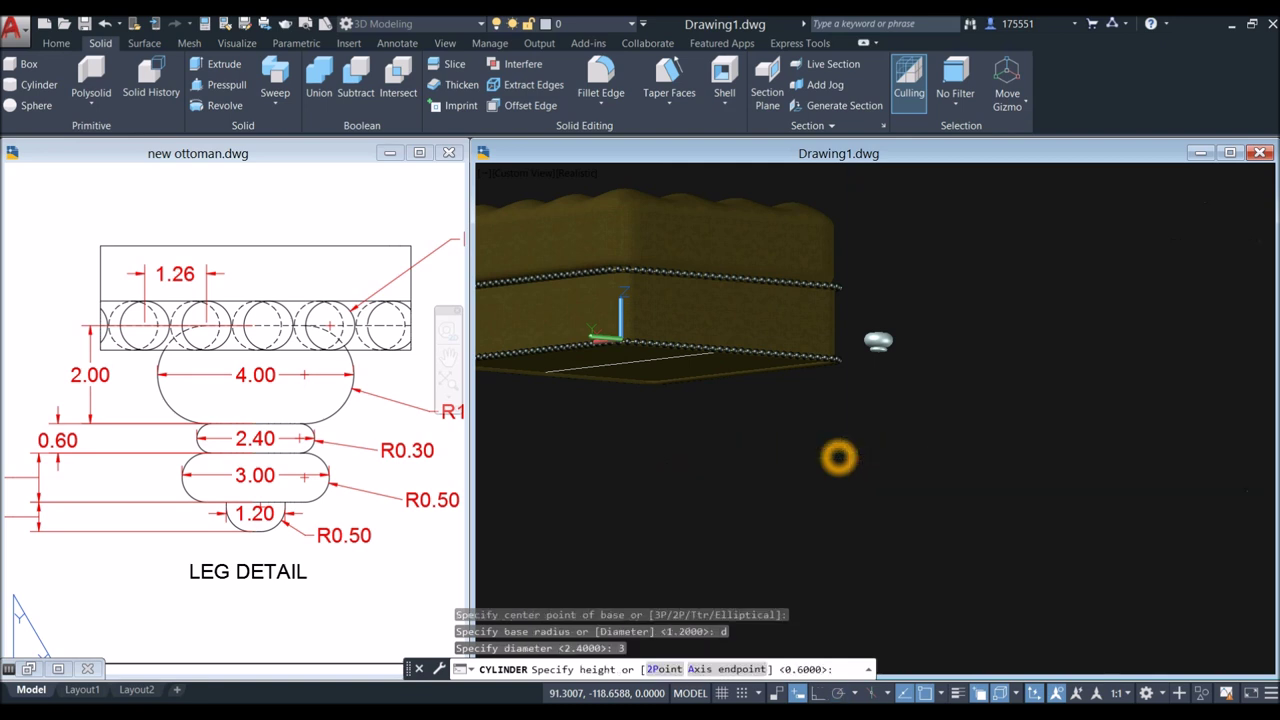
Step: Examine the height dimension of the third leg section in the leg detail of new ottoman.dwg and return to Drawing1.dwg
left_click(78, 487)
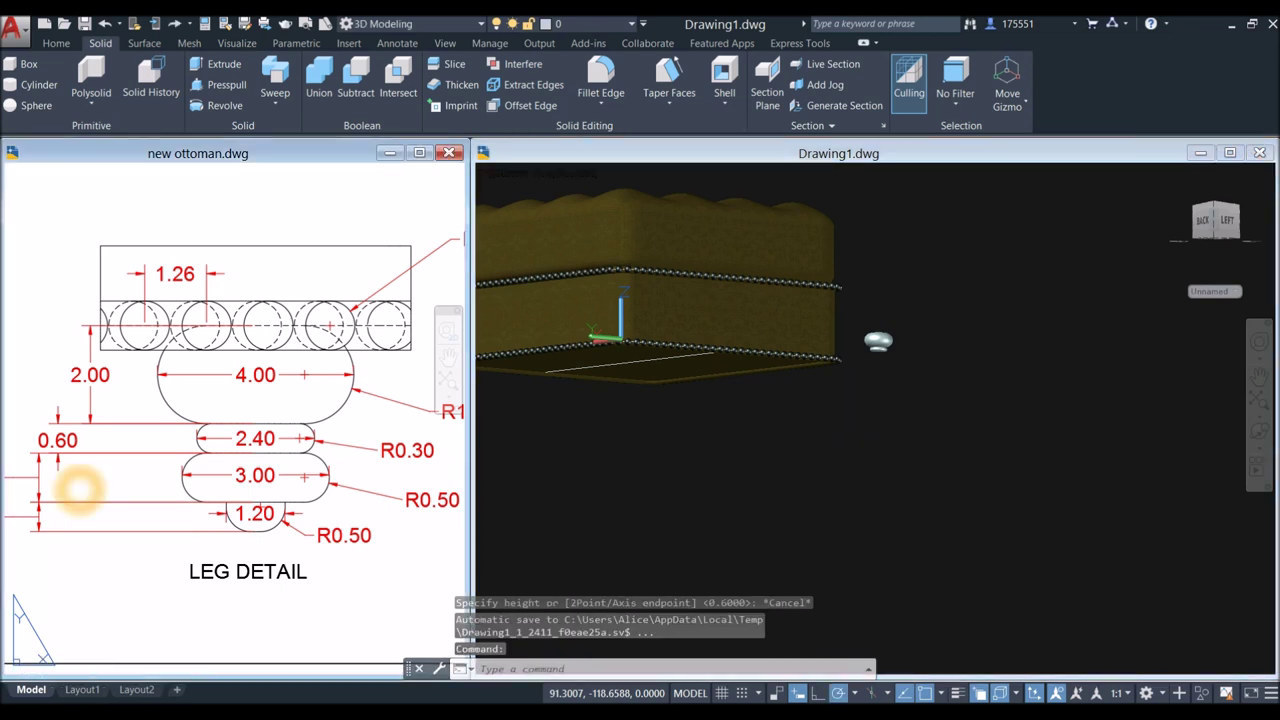
middle_click_drag(95, 477, 98, 476)
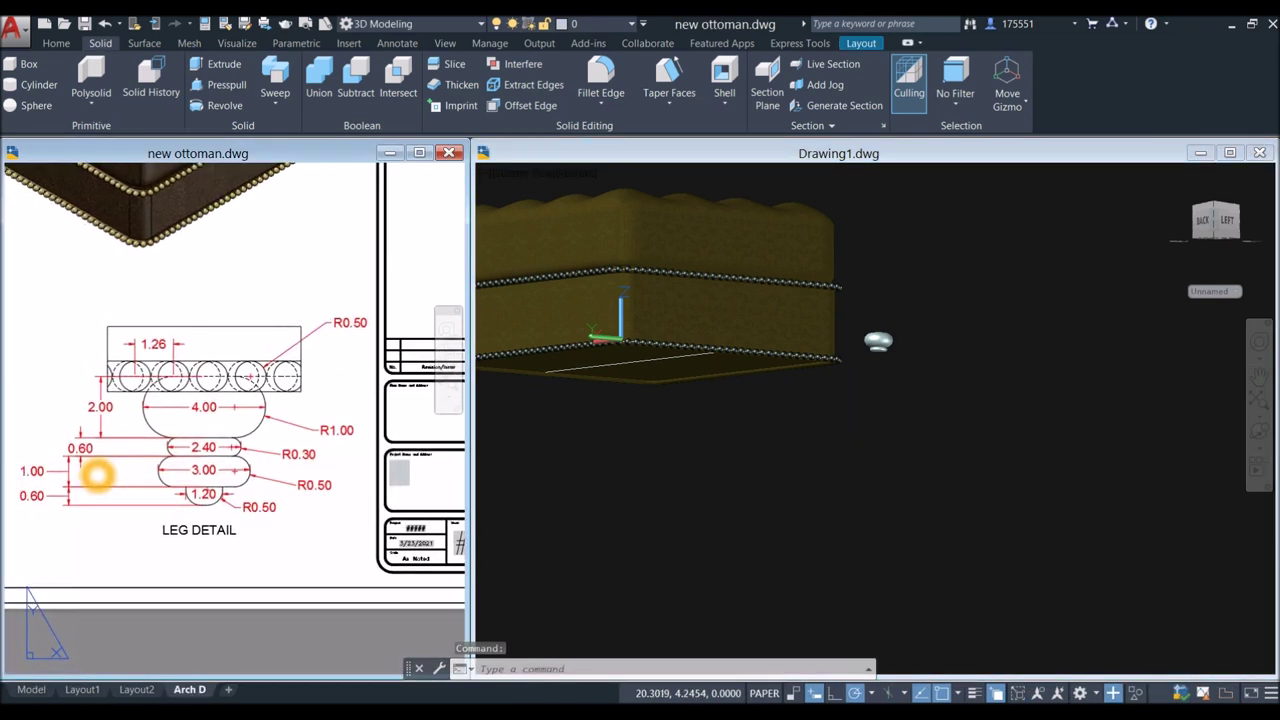
left_click(1063, 446)
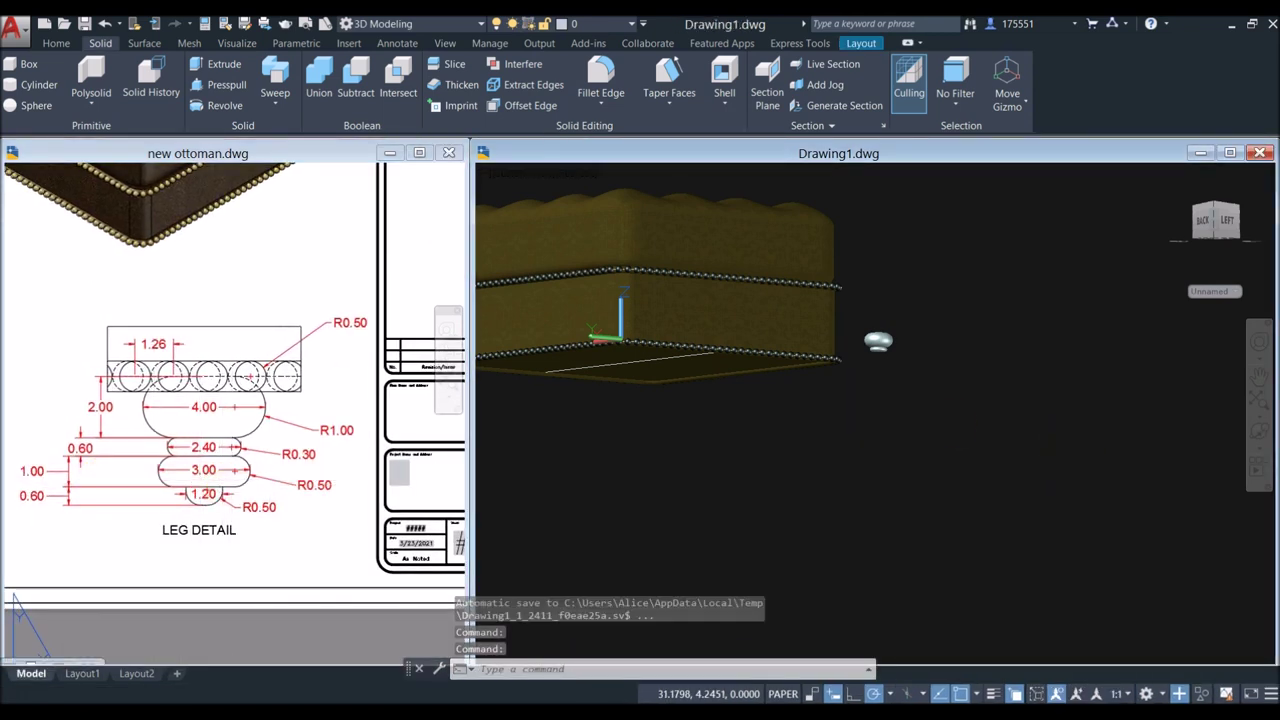
Step: Create a third solid cylinder with a diameter of 3 and a height of 1 beside the stacked leg pieces
type("cyl")
key("Return")
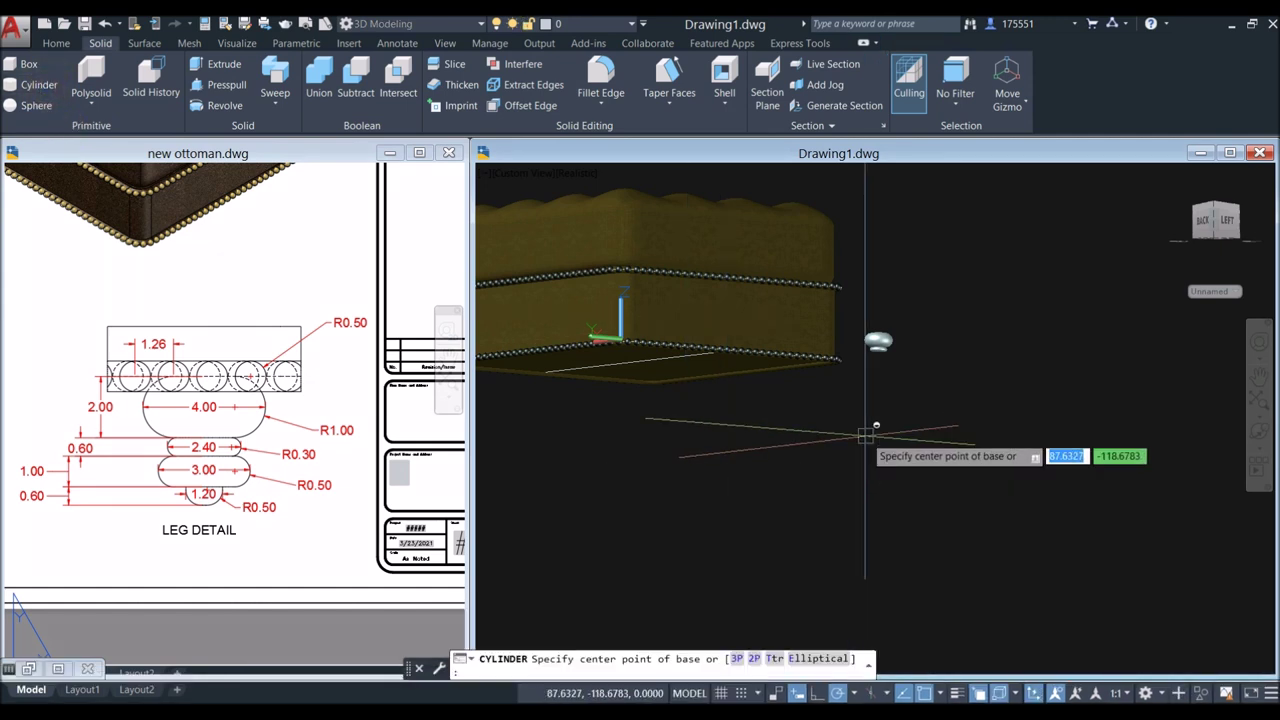
left_click(900, 368)
left_click(916, 370)
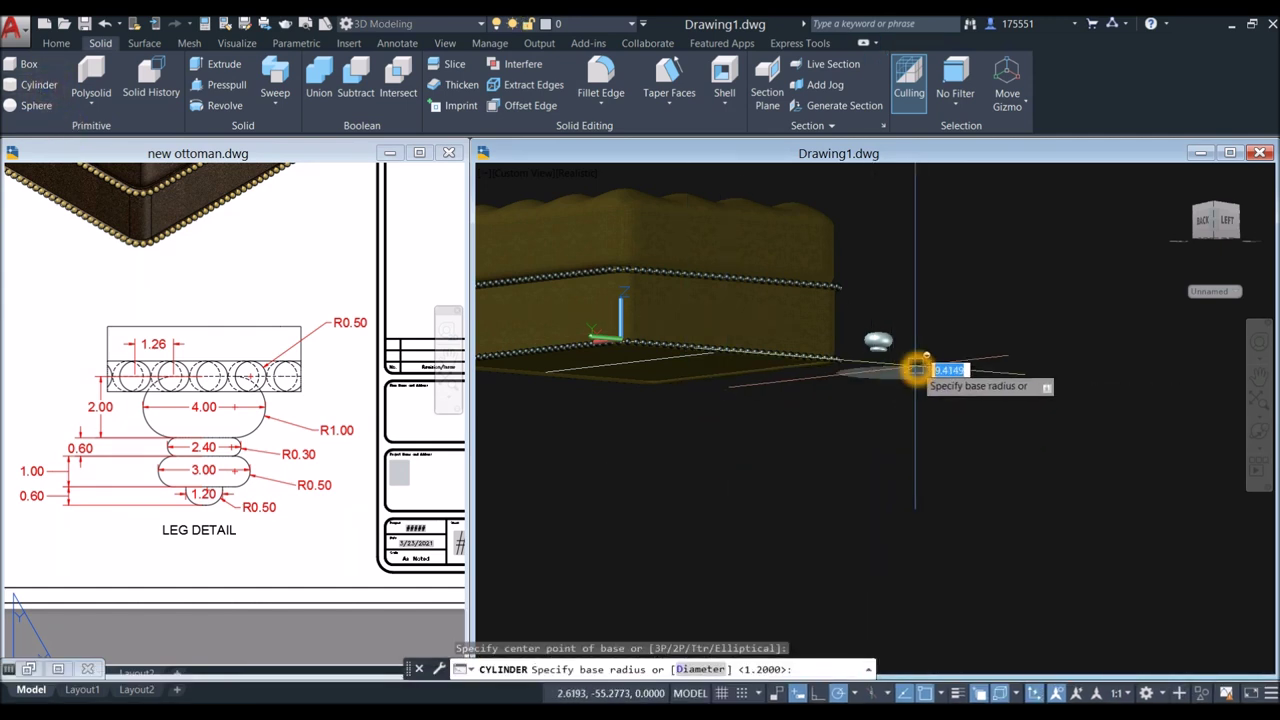
key("Return")
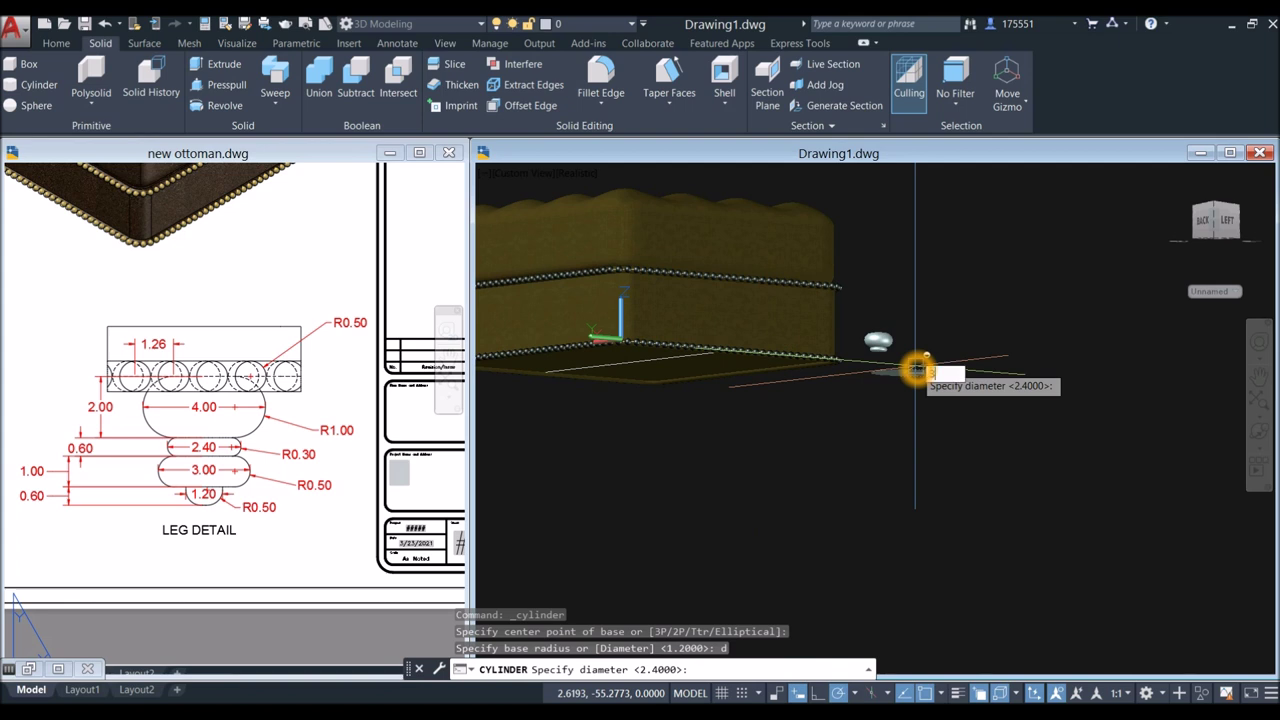
type("3")
key("Return")
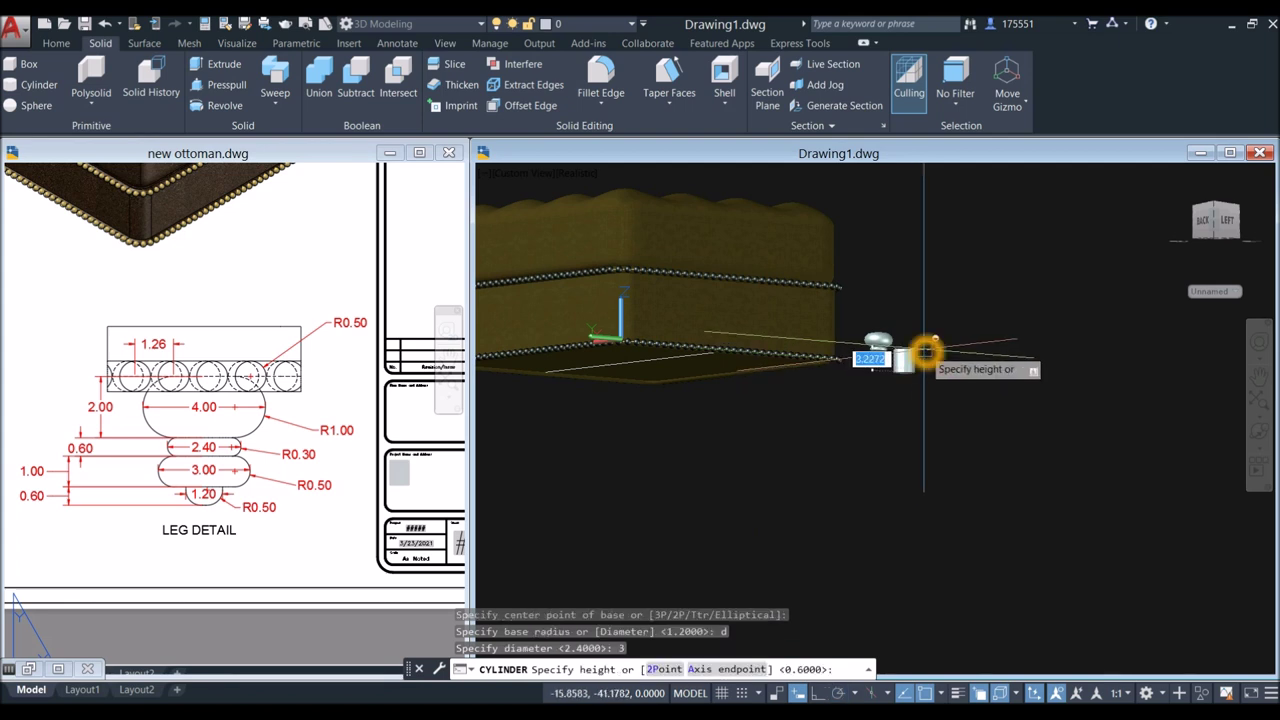
scroll(935, 362, "up", 2)
scroll(935, 368, "up", 3)
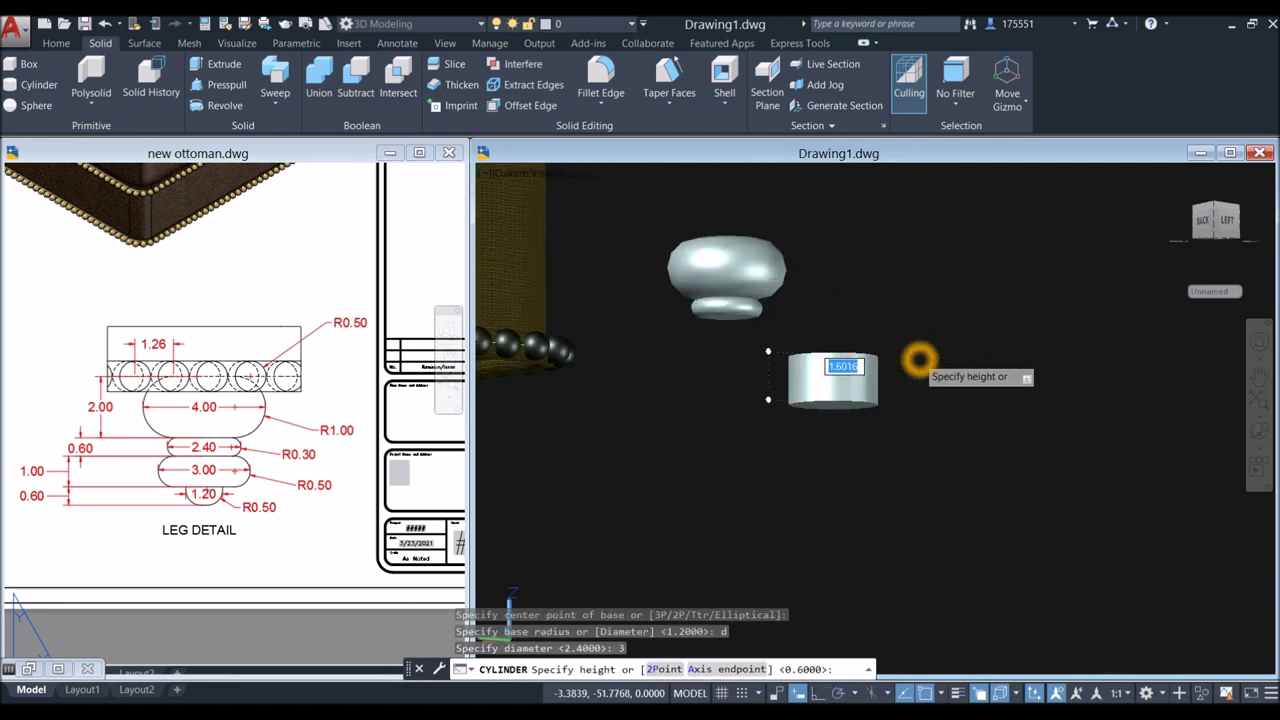
left_click(898, 360)
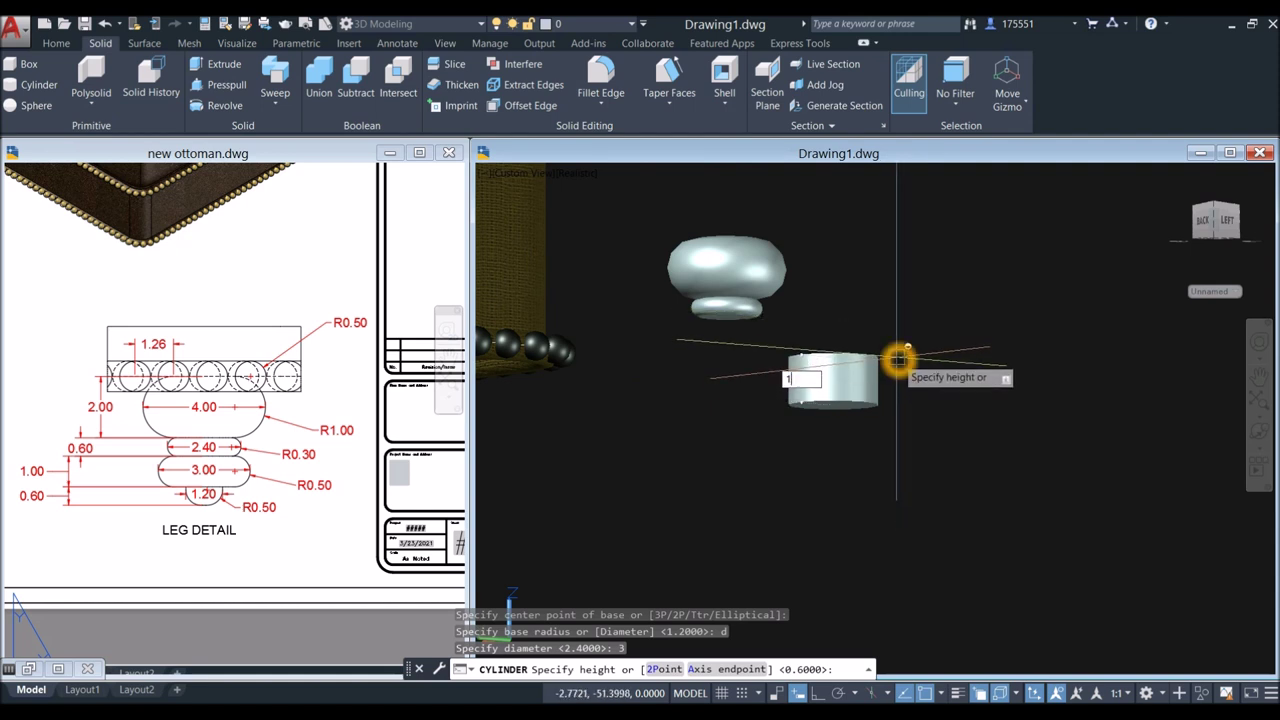
type("1")
key("Return")
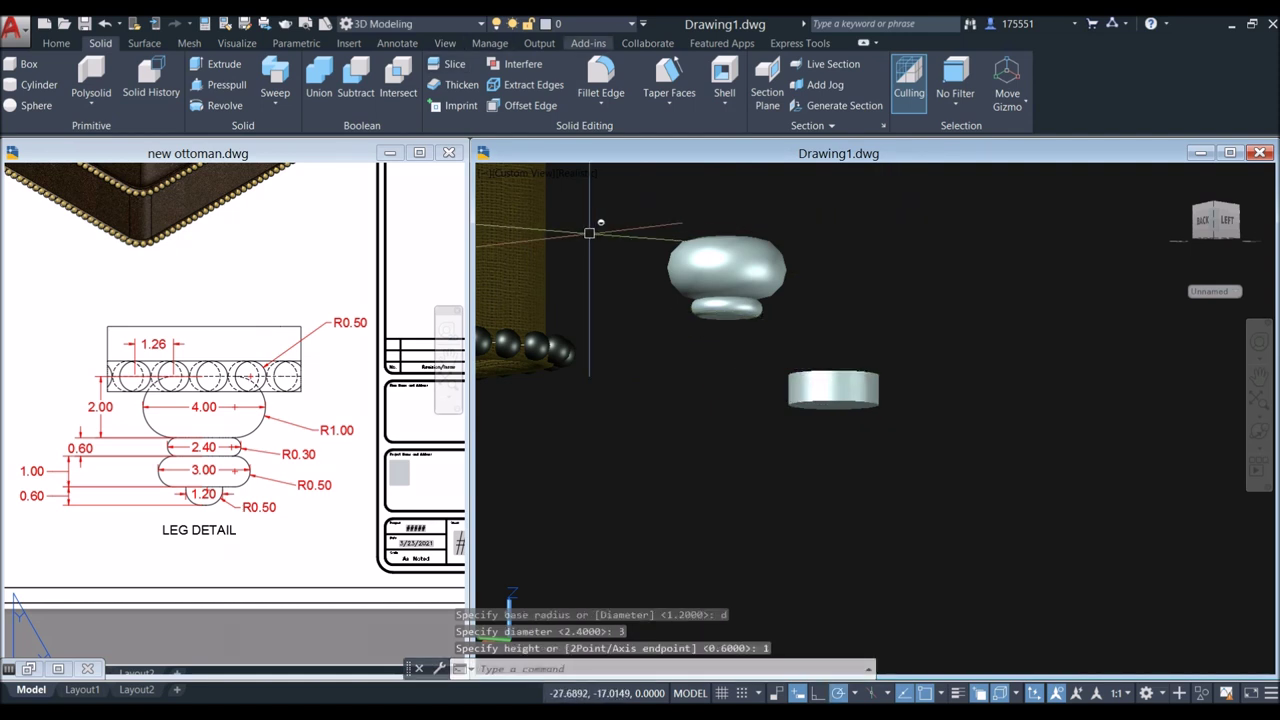
Step: Examine the fillet radius of the third leg section in the leg detail of new ottoman.dwg and return to Drawing1.dwg
left_click(600, 75)
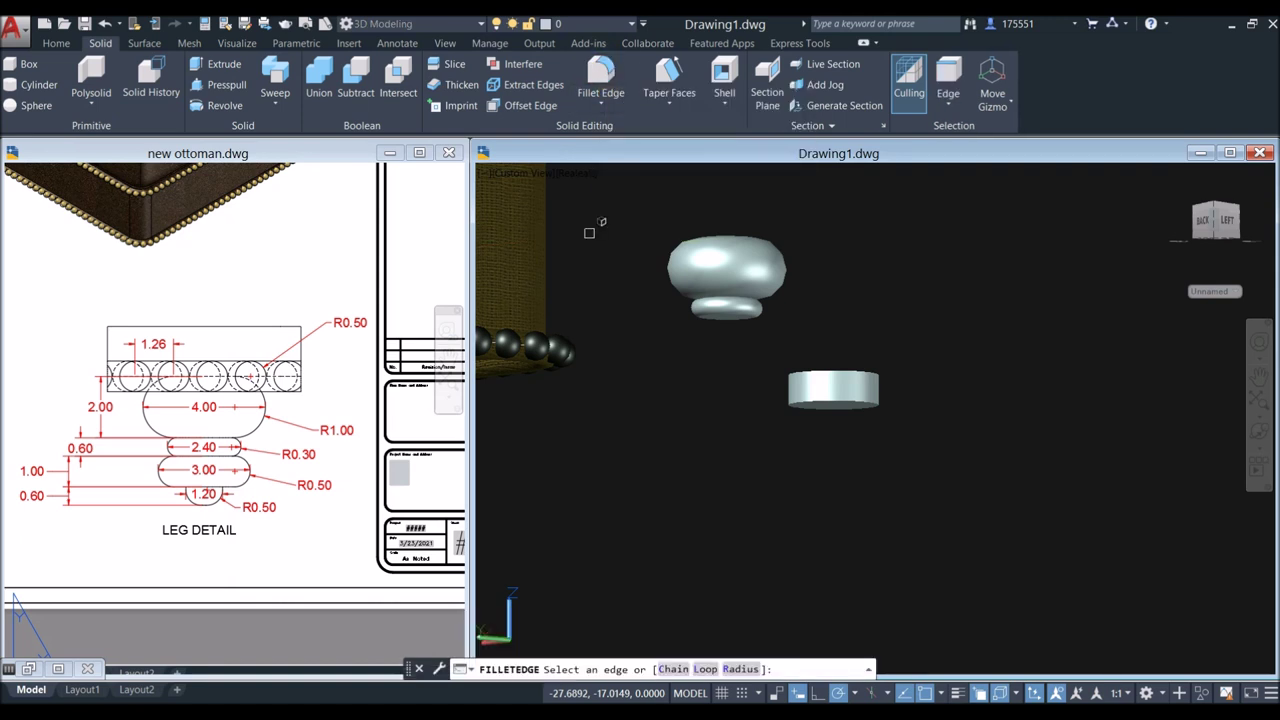
left_click(290, 485)
scroll(301, 485, "up", 4)
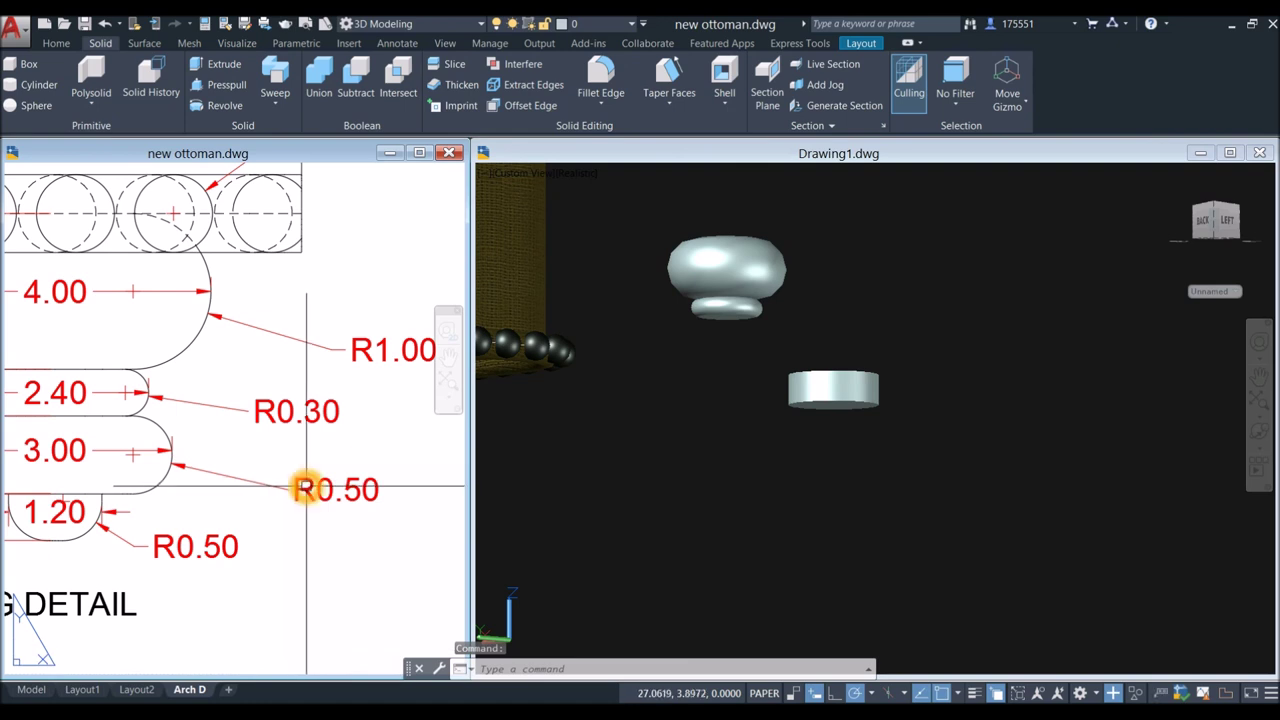
left_click(305, 488)
scroll(300, 443, "down", 5)
key("Escape")
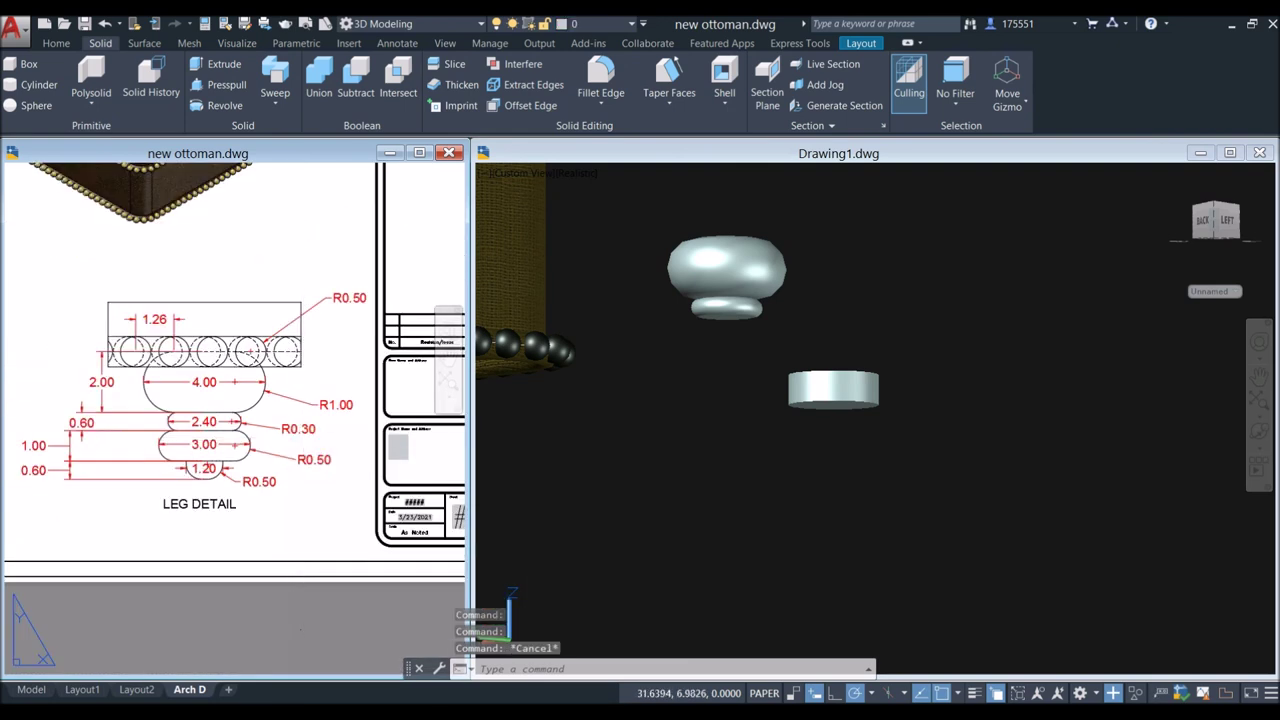
left_click(657, 198)
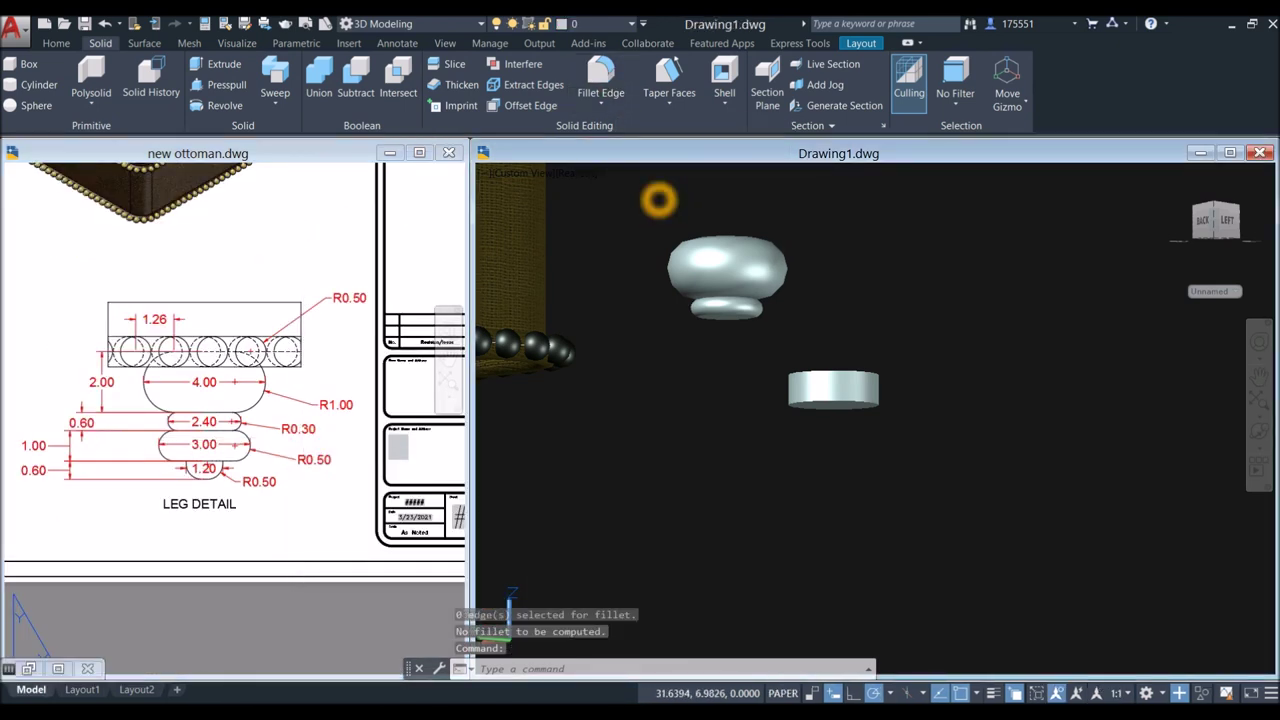
Step: Fillet both circular edges of the 3-diameter cylinder with a radius of 0.5
left_click(600, 75)
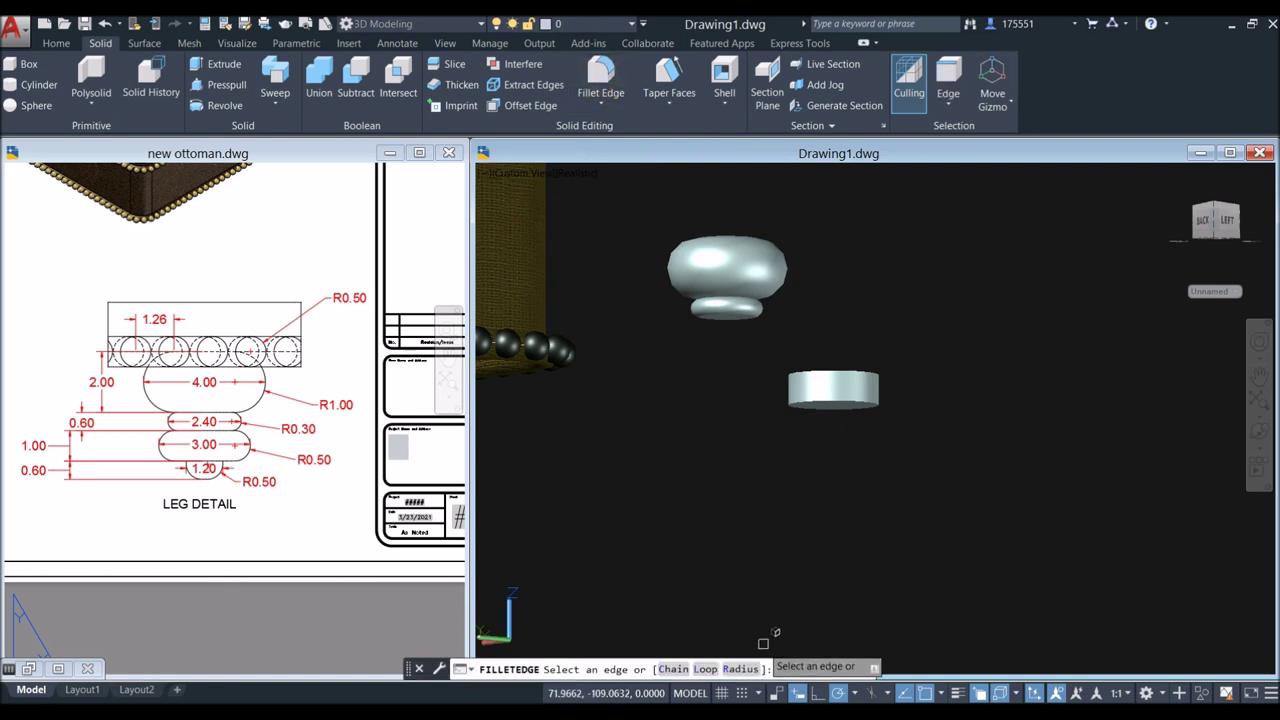
left_click(741, 669)
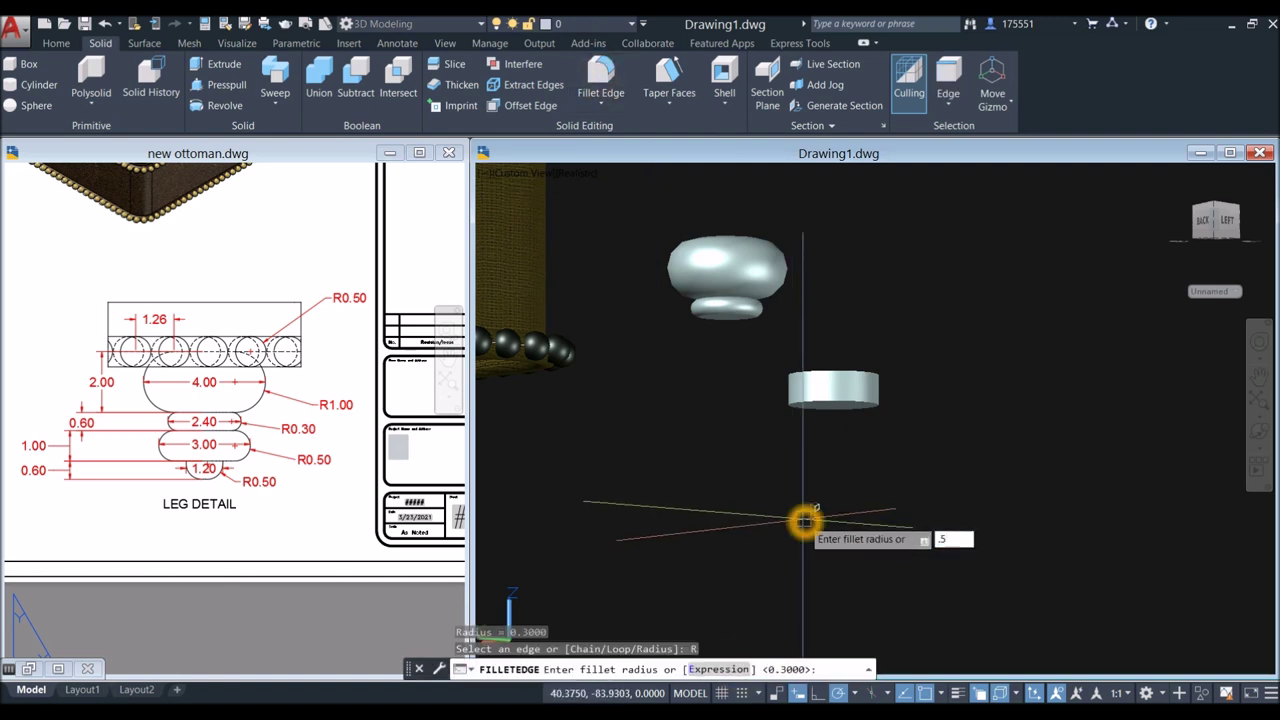
key("Return")
scroll(828, 372, "up", 3)
left_click(868, 425)
right_click(914, 294)
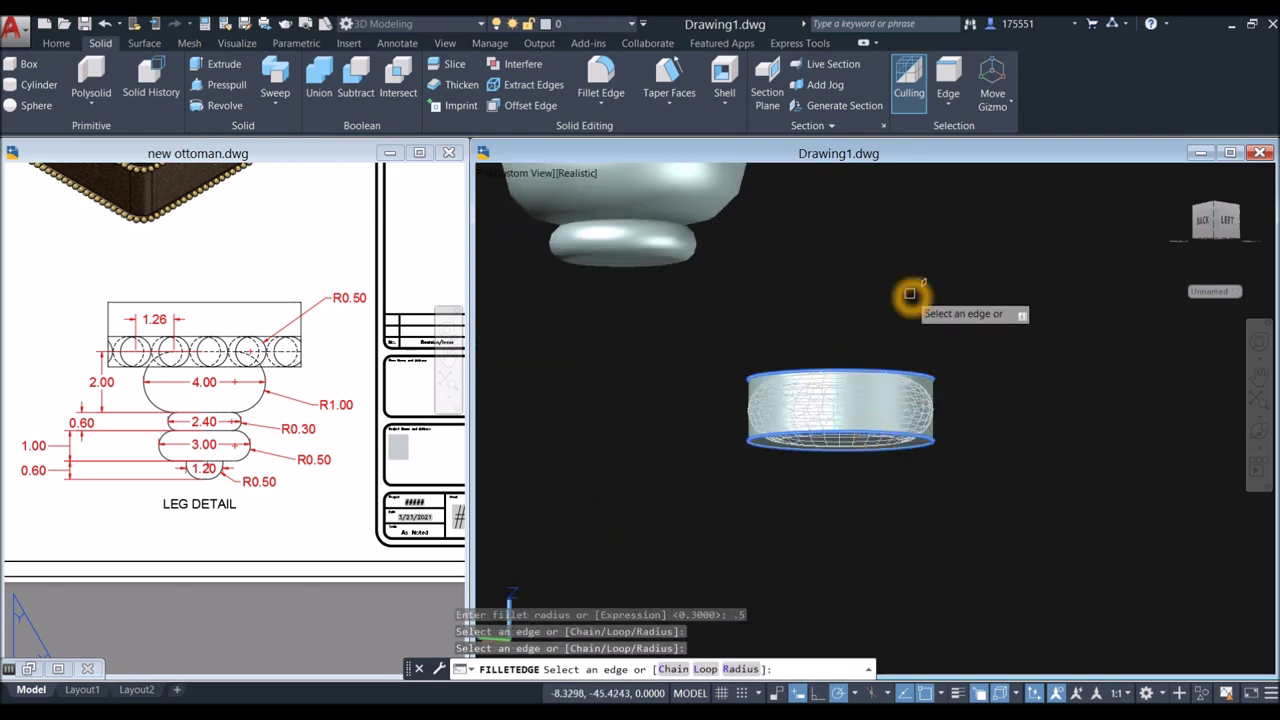
left_click(937, 302)
right_click(937, 302)
left_click(950, 311)
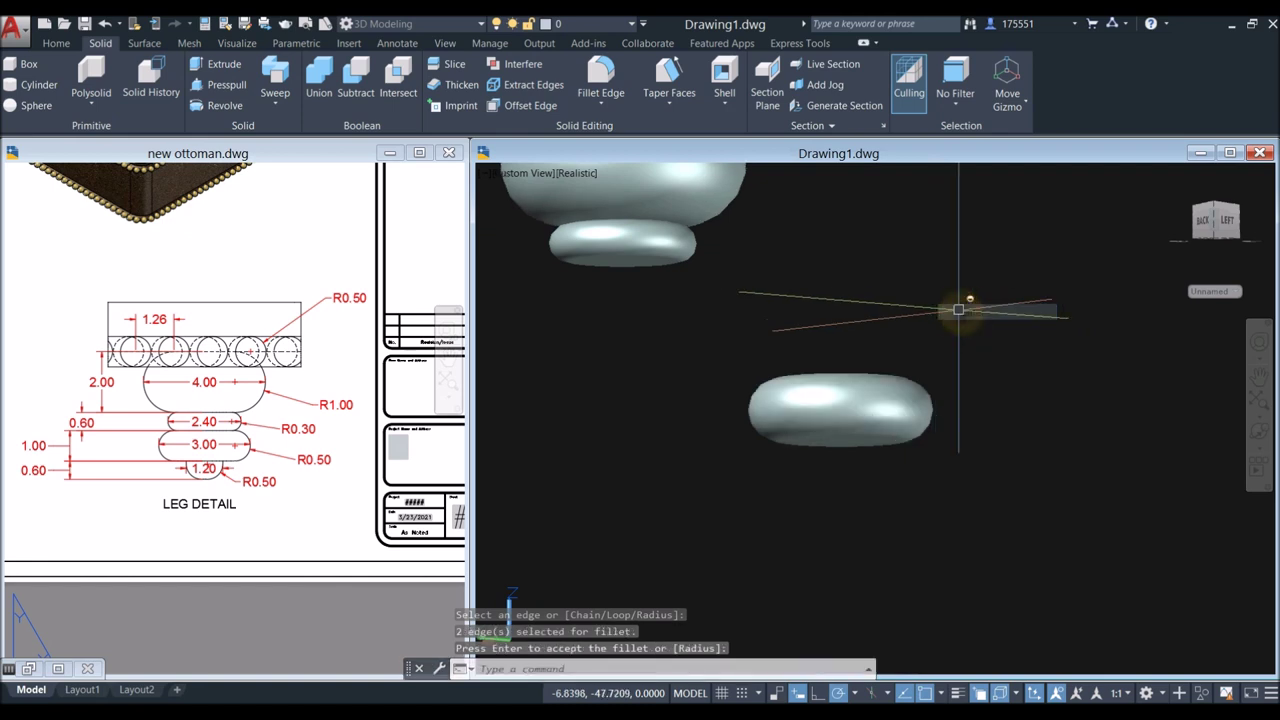
Step: Move the rounded 3-diameter piece by its top face centre to the centre of the stacked leg's underside
right_click(886, 277)
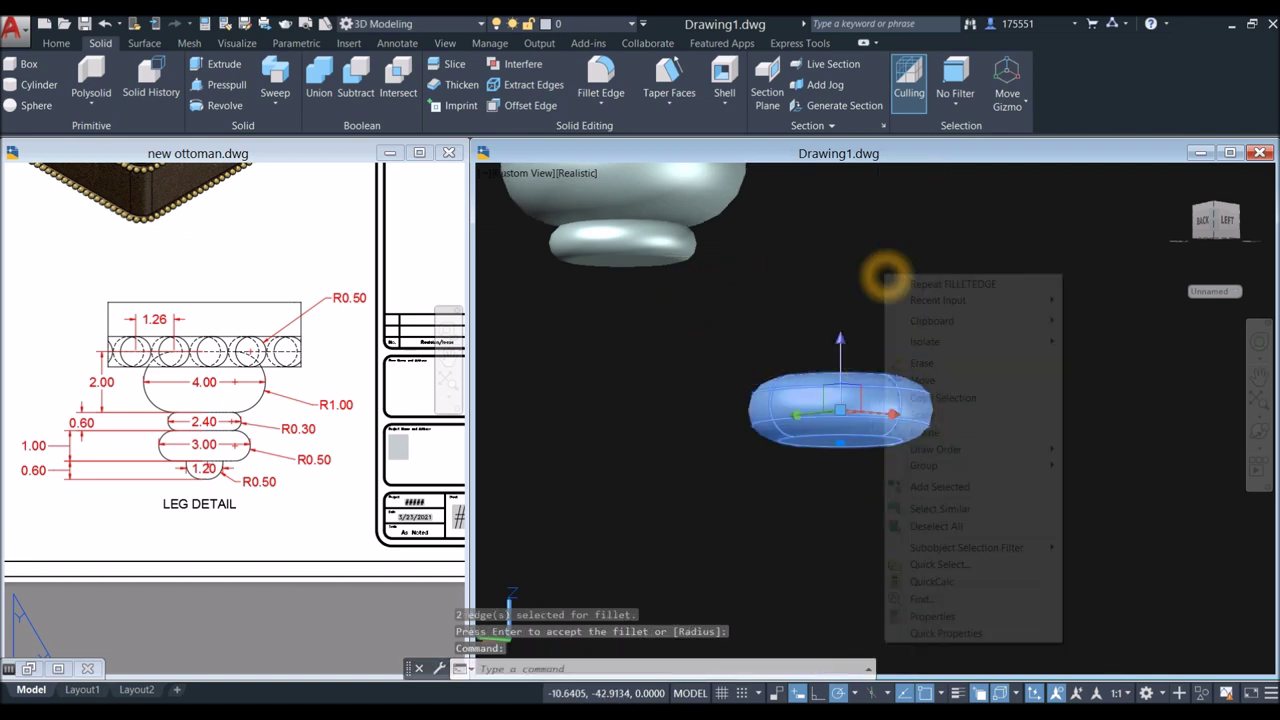
left_click(937, 378)
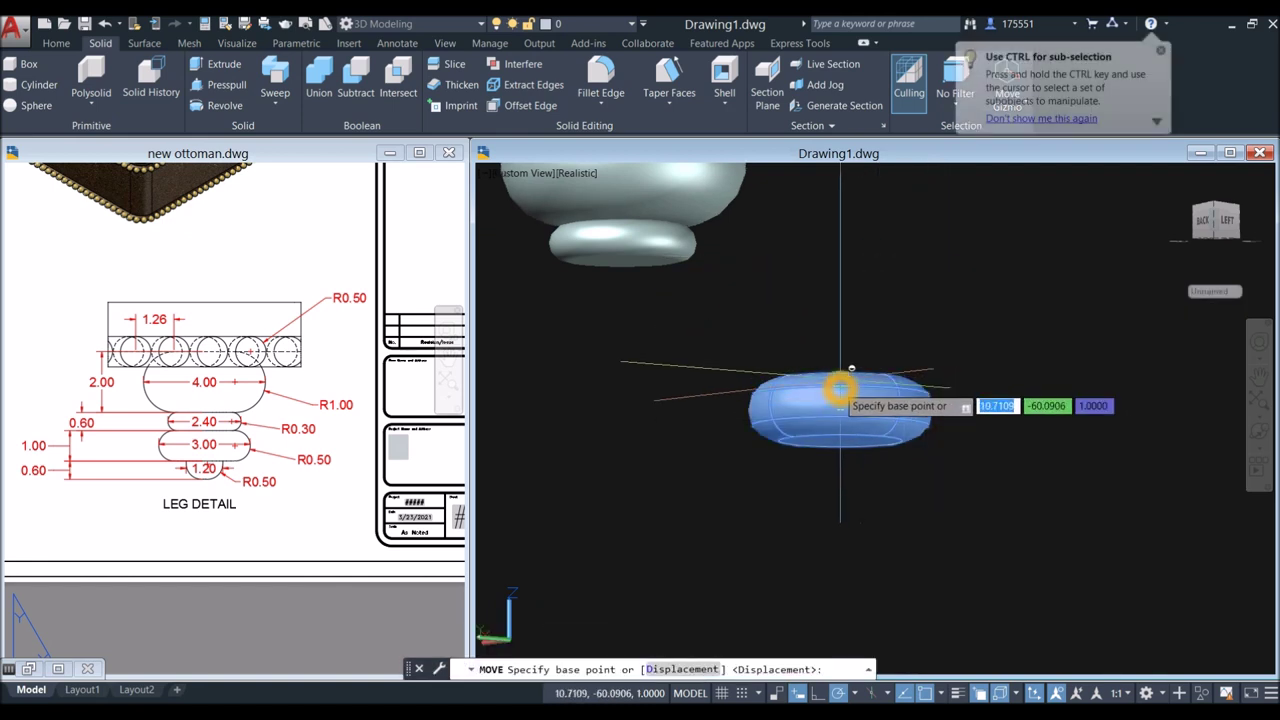
middle_click_drag(841, 383, 834, 316, "shift")
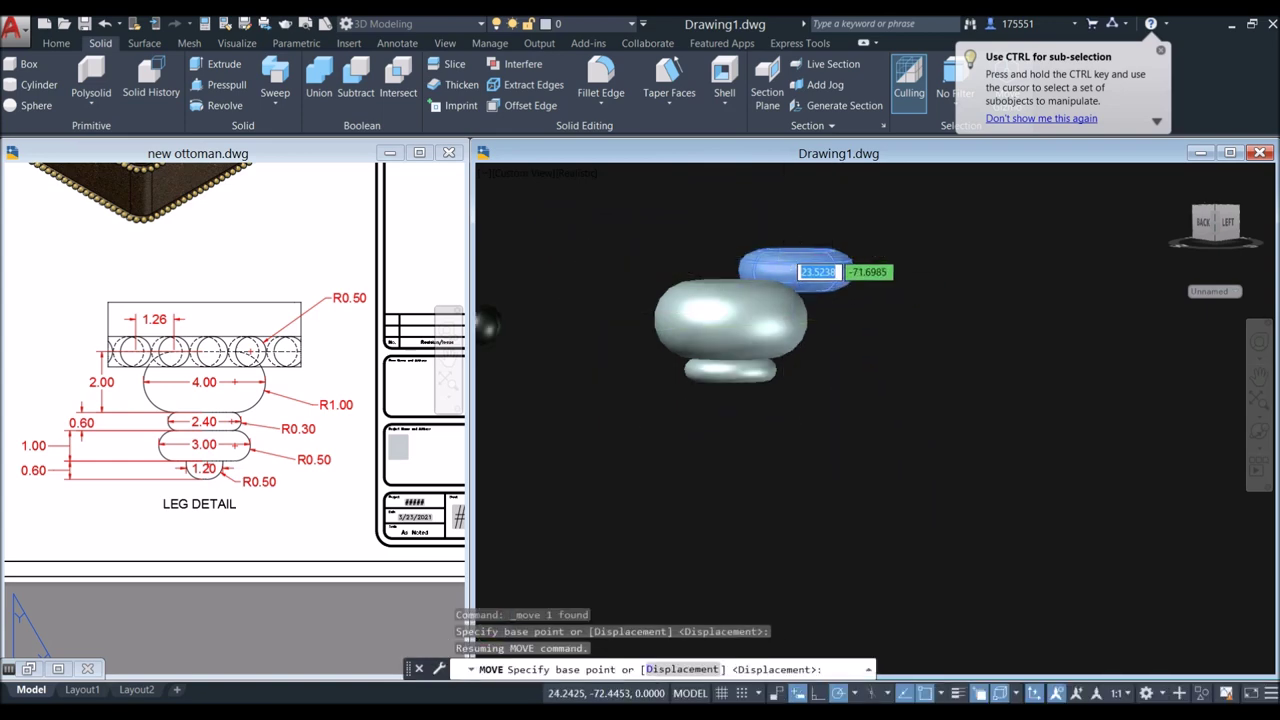
scroll(831, 255, "up", 6)
left_click(833, 241)
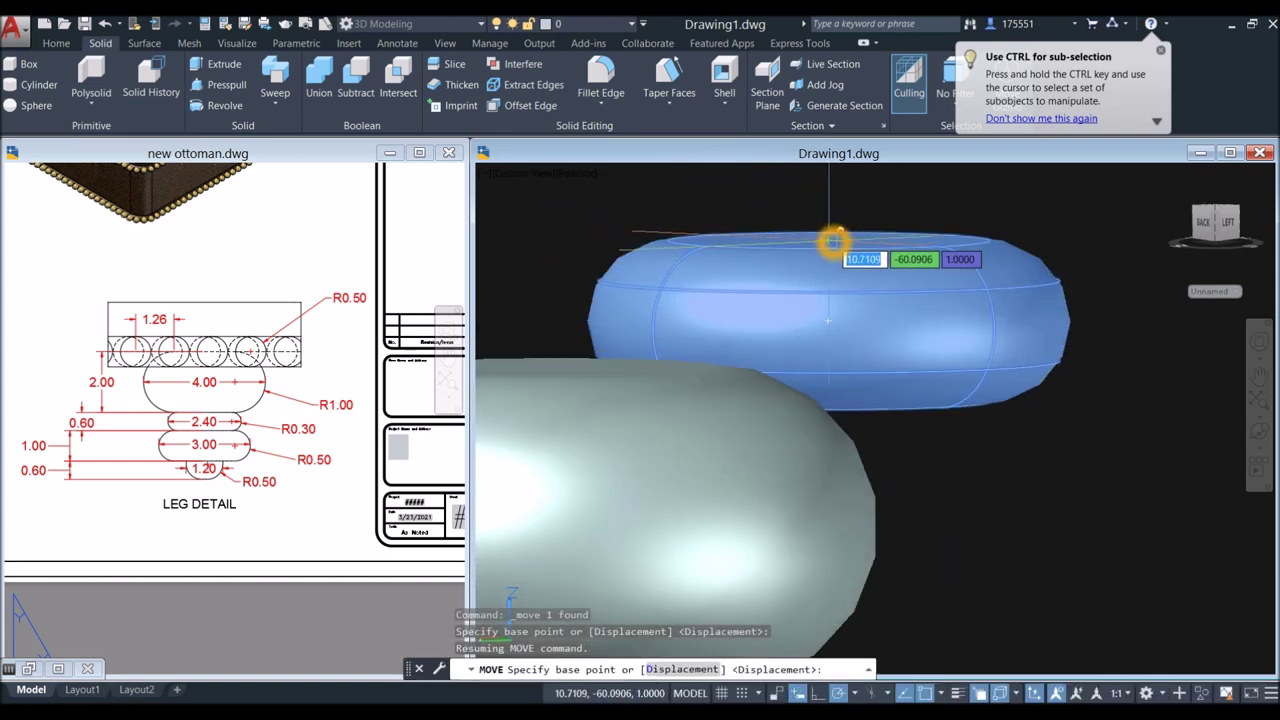
left_click(833, 241)
scroll(831, 250, "down", 5)
middle_click_drag(828, 430, 837, 403, "shift")
scroll(890, 325, "up", 5)
middle_click_drag(902, 309, 869, 371)
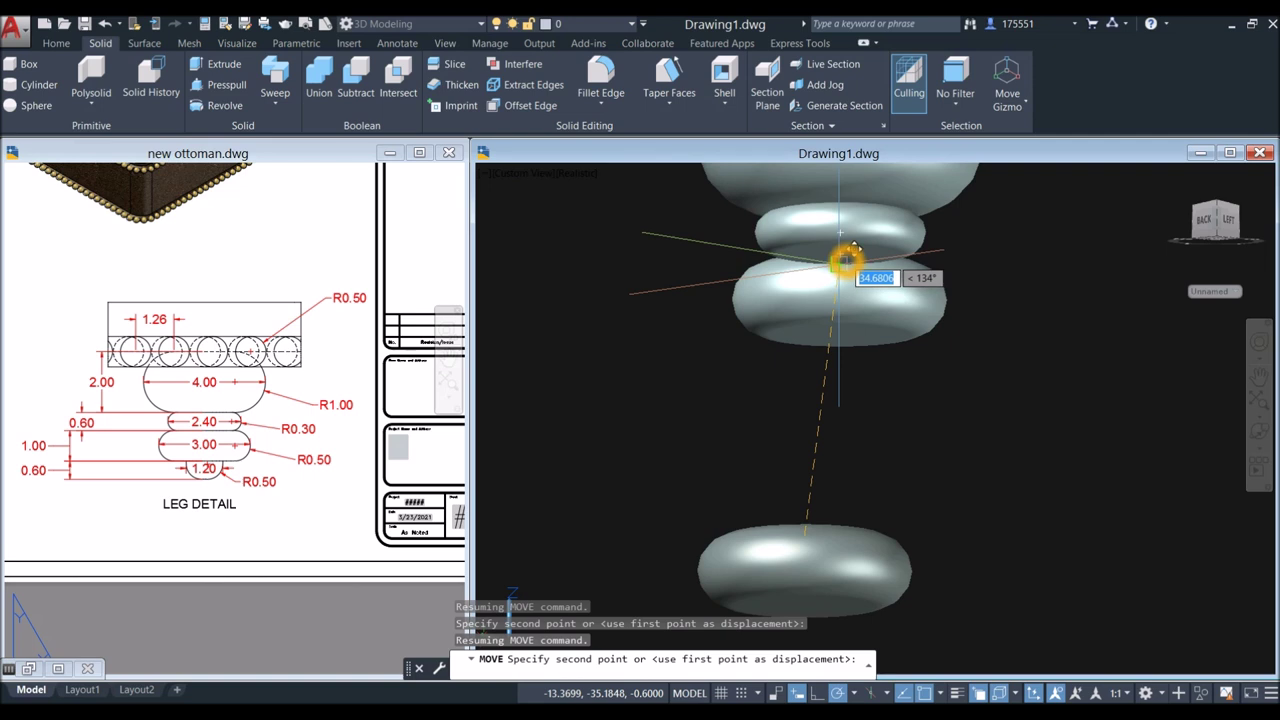
left_click(844, 257)
scroll(943, 282, "down", 5)
middle_click_drag(946, 280, 944, 310, "shift")
Step: Examine the diameter, height and fillet radius of the lowest leg section in new ottoman.dwg and return to Drawing1.dwg
left_click(177, 519)
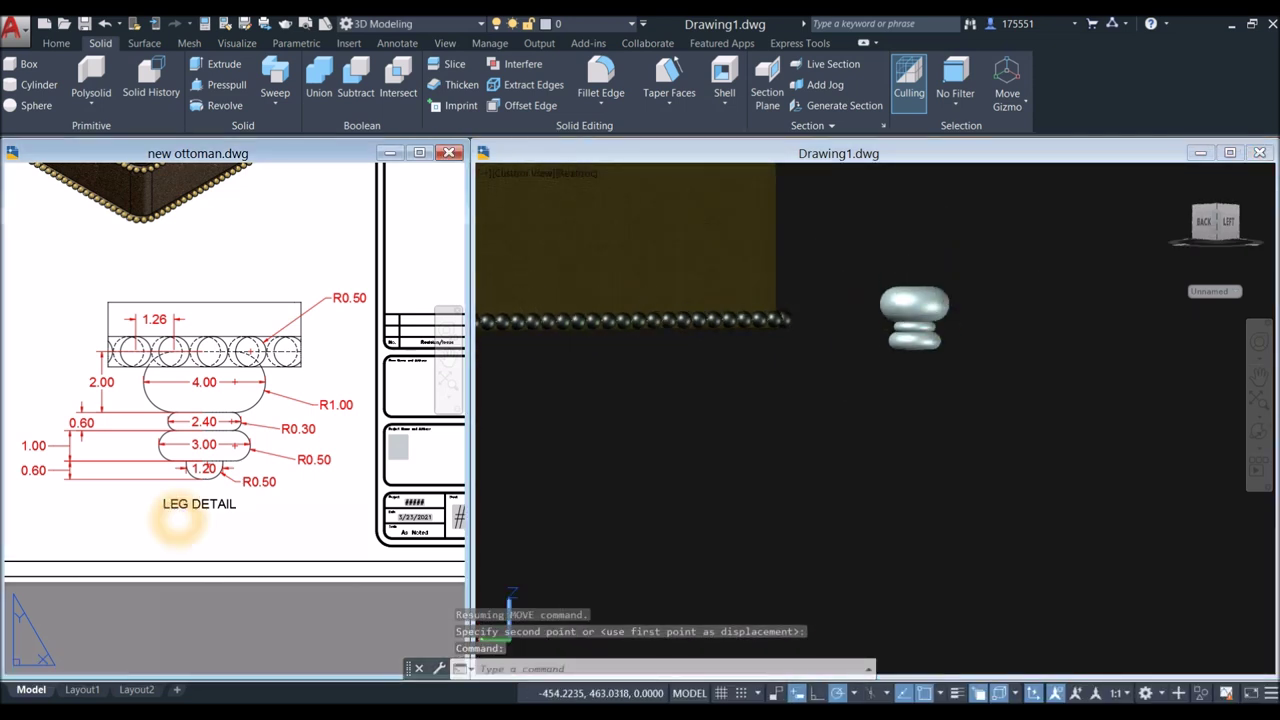
middle_click_drag(209, 464, 211, 462)
scroll(278, 445, "up", 4)
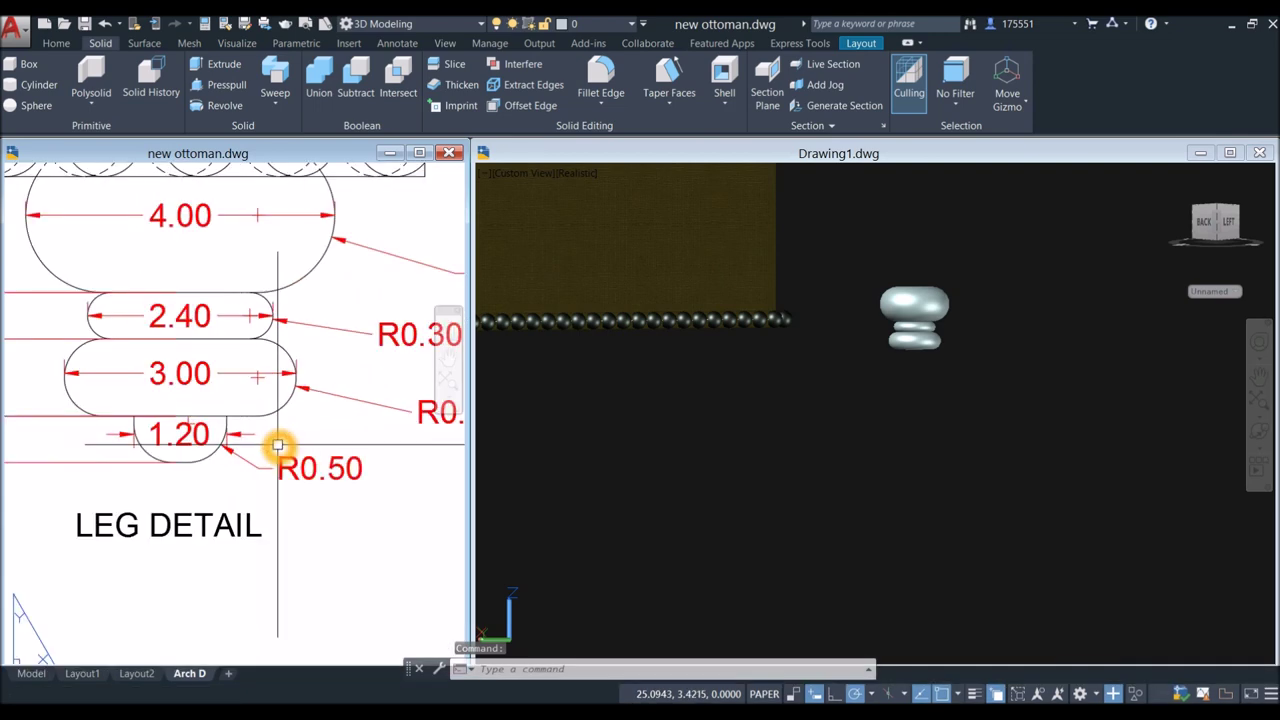
scroll(278, 445, "down", 1)
scroll(278, 445, "down", 2)
middle_click_drag(278, 445, 273, 456)
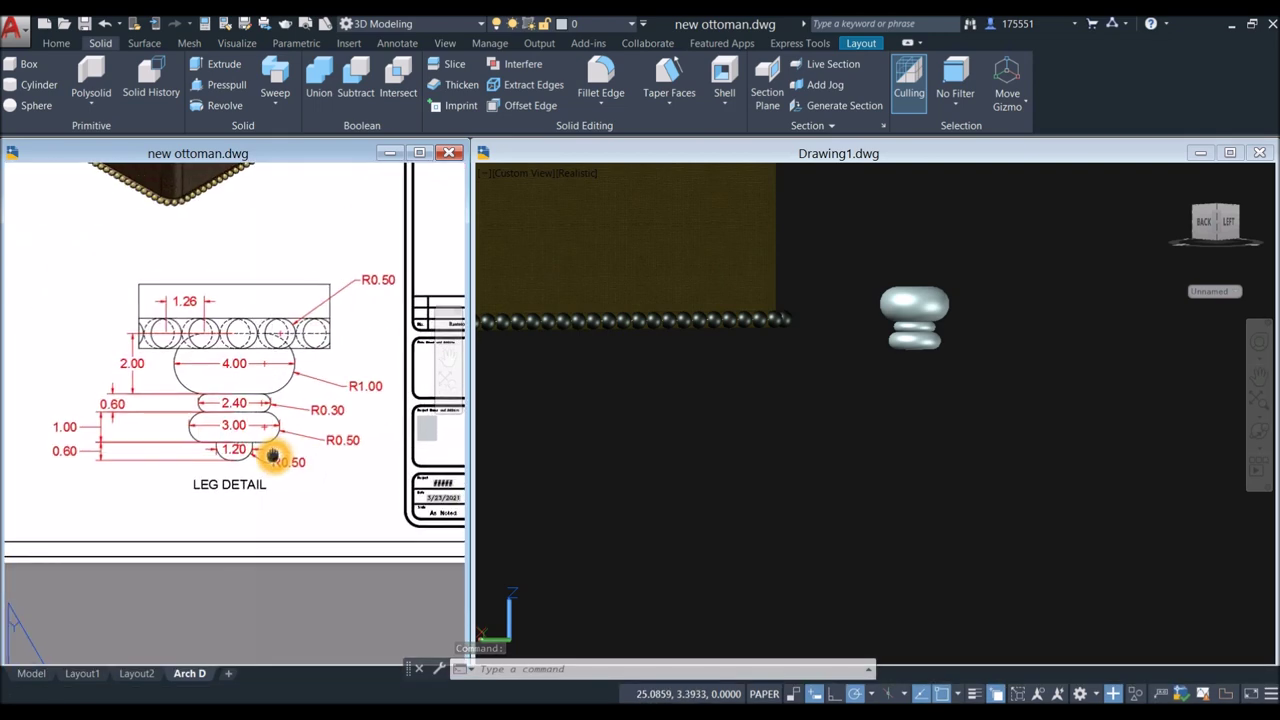
left_click(786, 434)
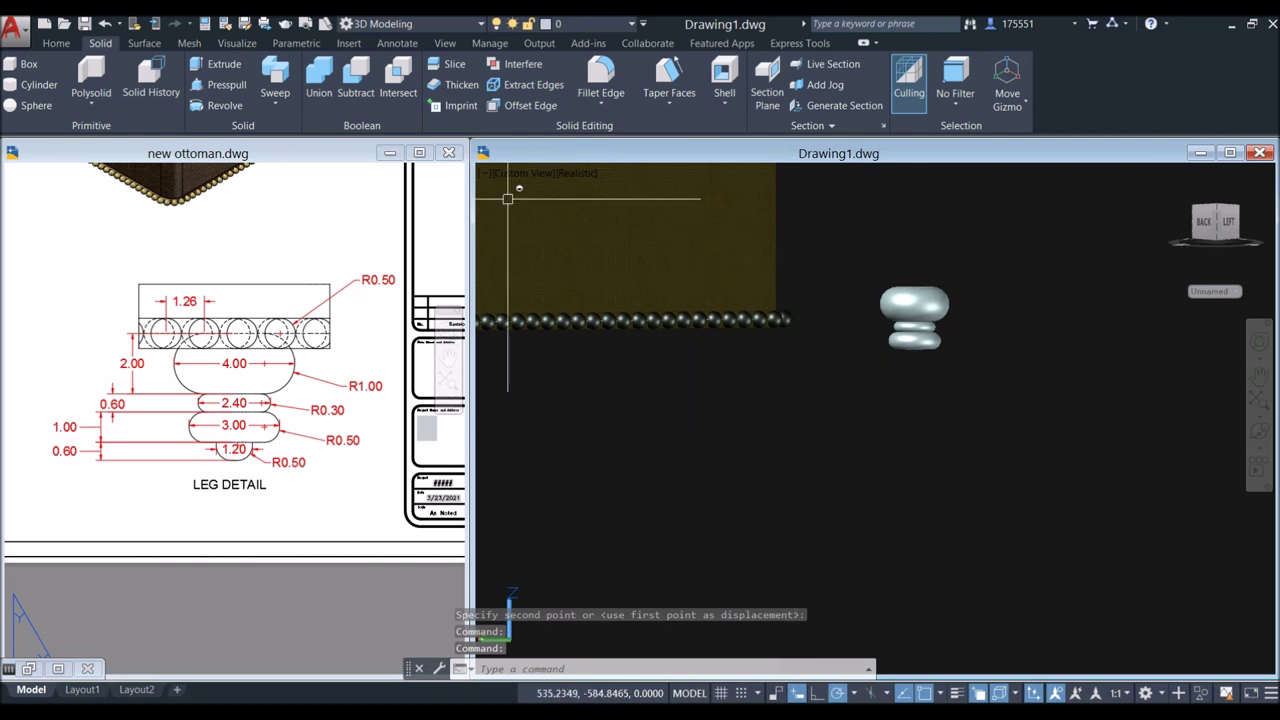
Step: Create a fourth solid cylinder with a diameter of 1.2 and a height of 0.6 below the stacked leg pieces
left_click(40, 85)
left_click(872, 400)
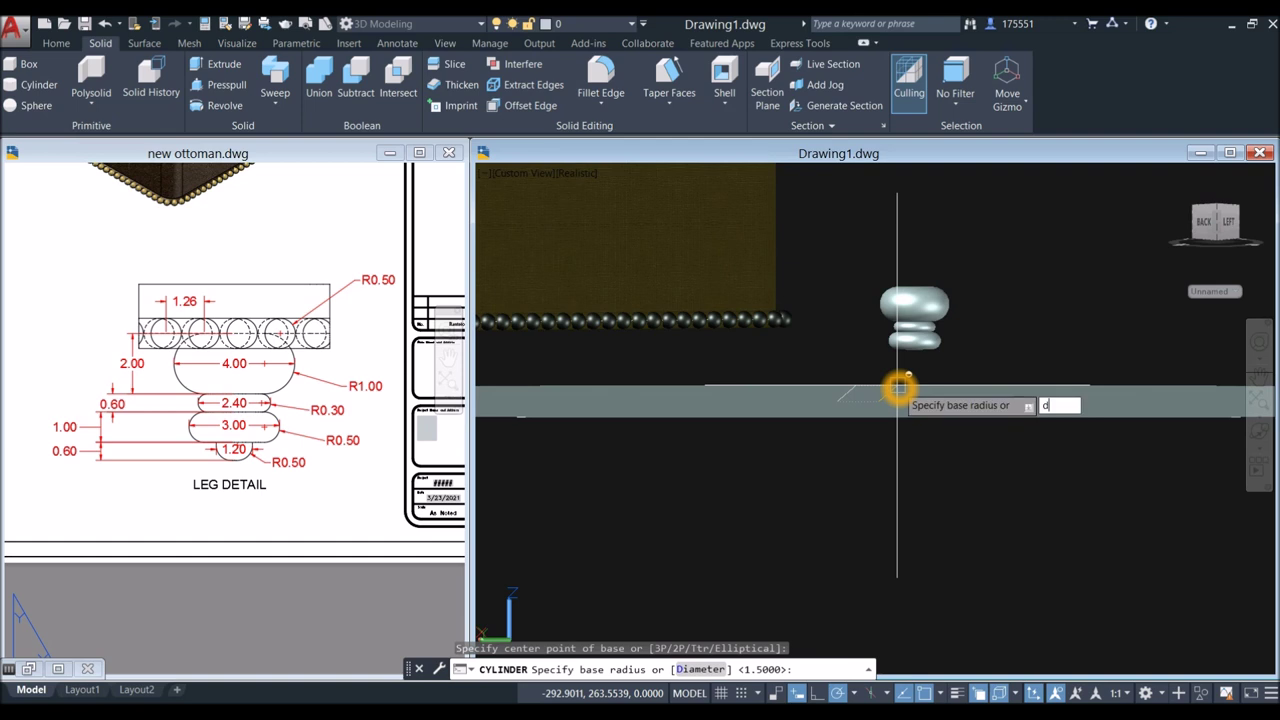
type("d")
key("Return")
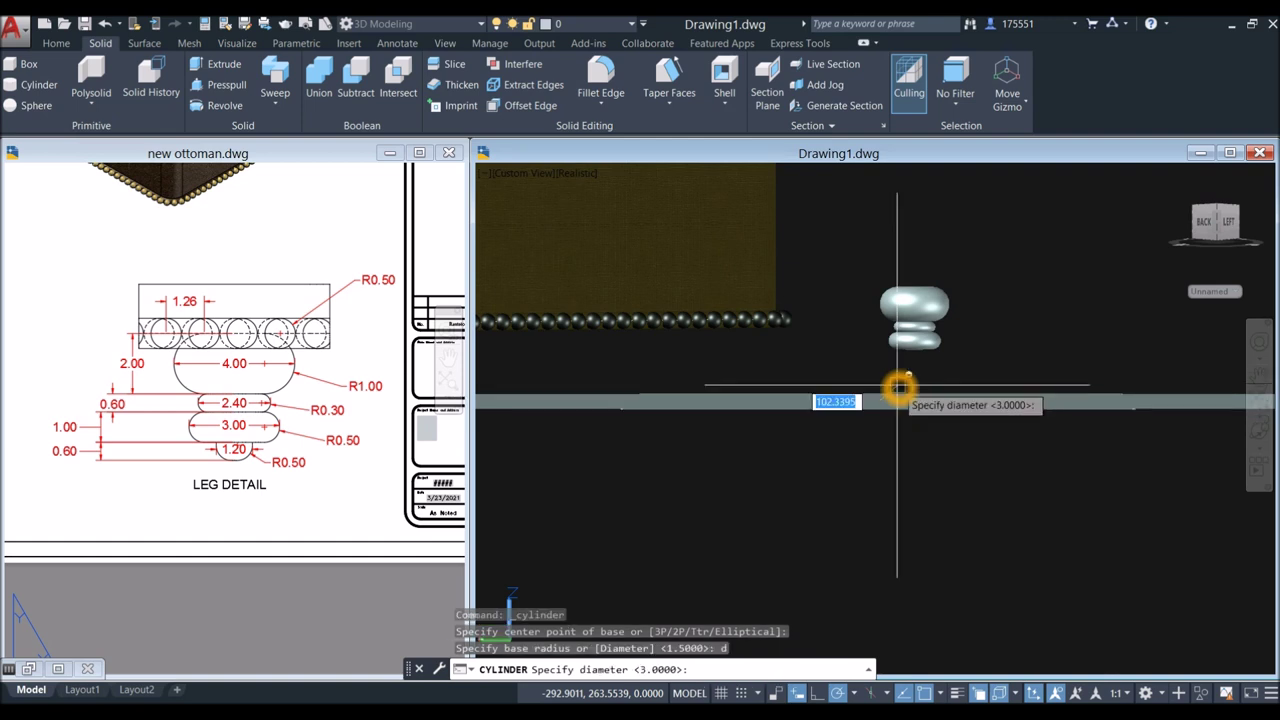
key("Return")
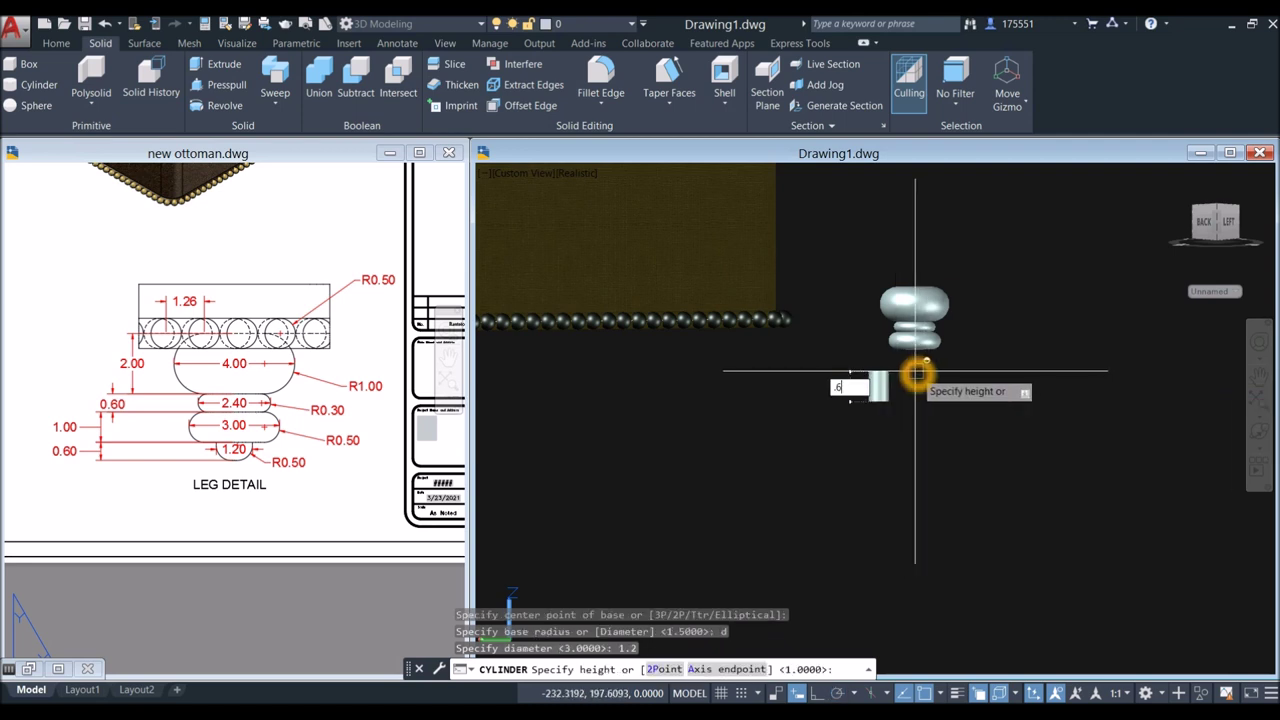
key("Return")
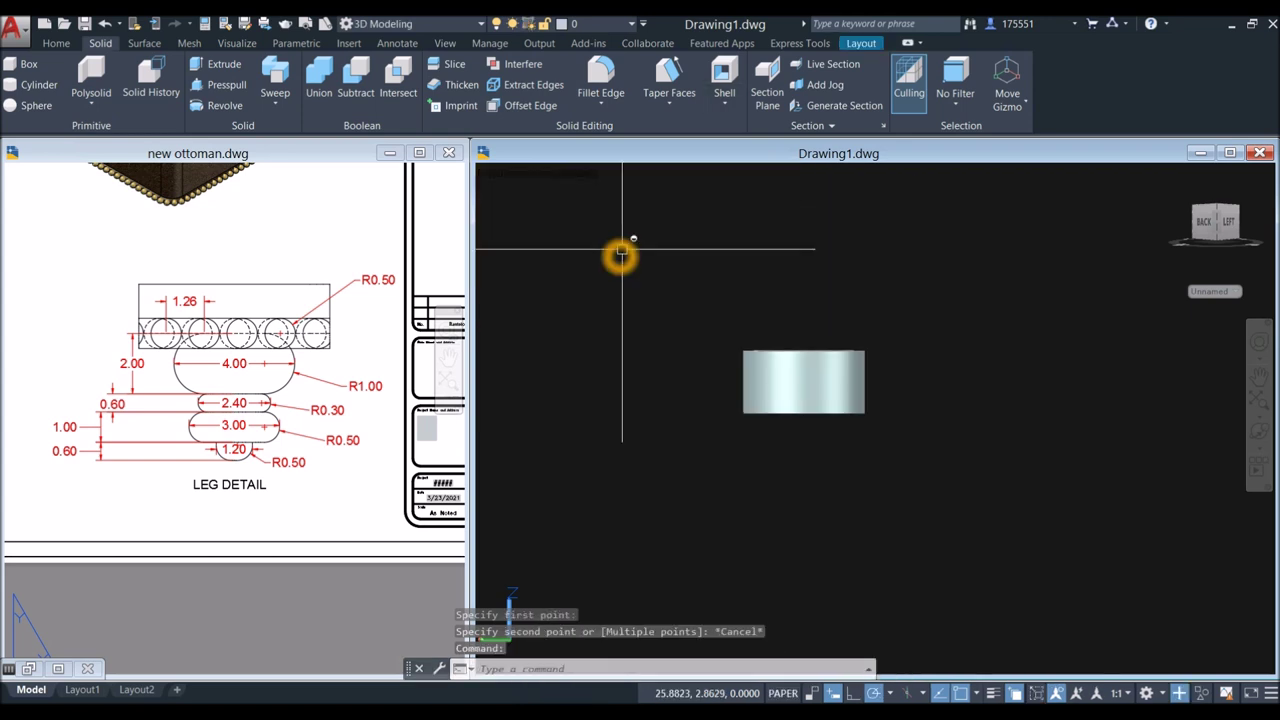
Step: Fillet only the bottom edge of the 1.2-diameter cylinder with a radius of 0.5
double_click(621, 254)
left_click(603, 74)
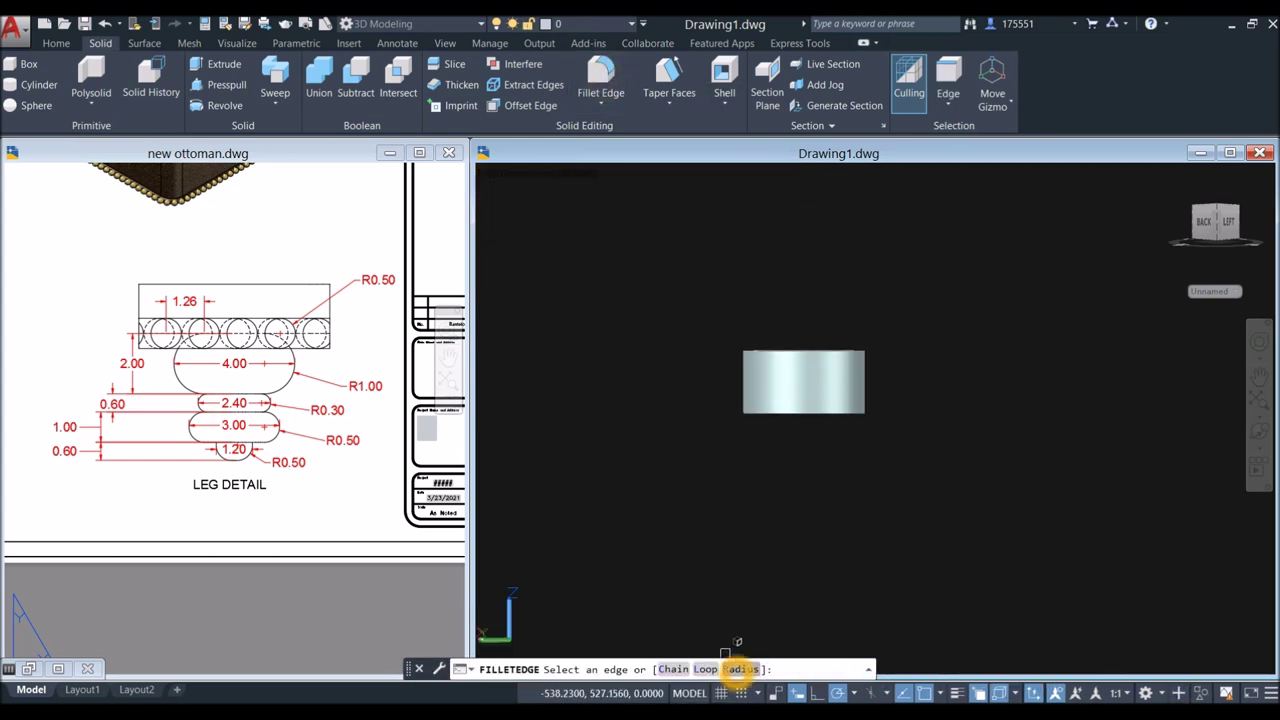
type("R")
key("Return")
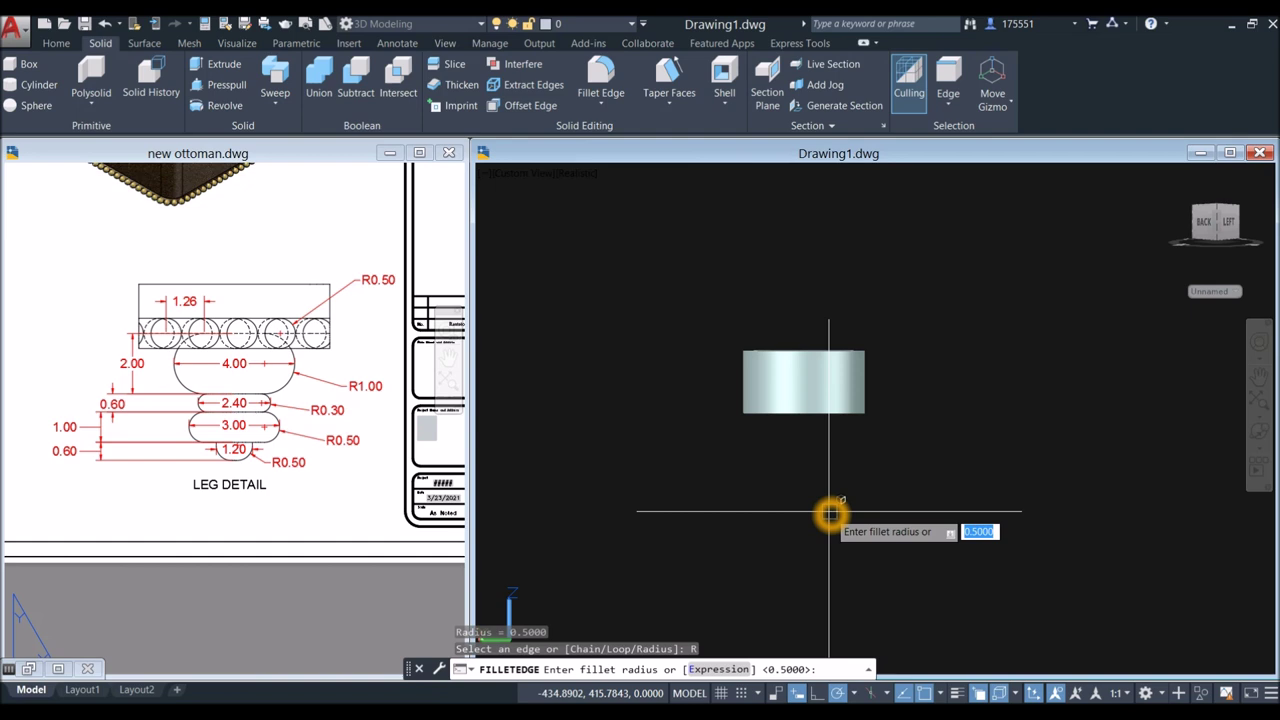
type(".5")
key("Return")
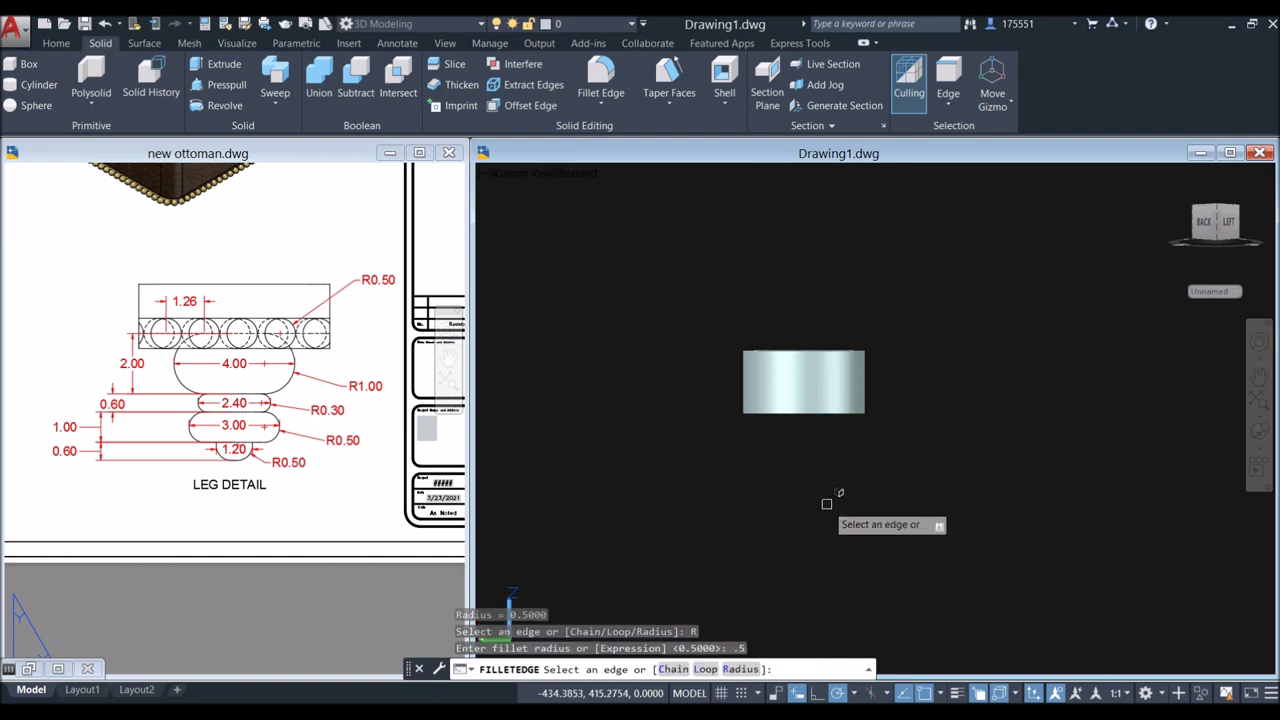
left_click(833, 411)
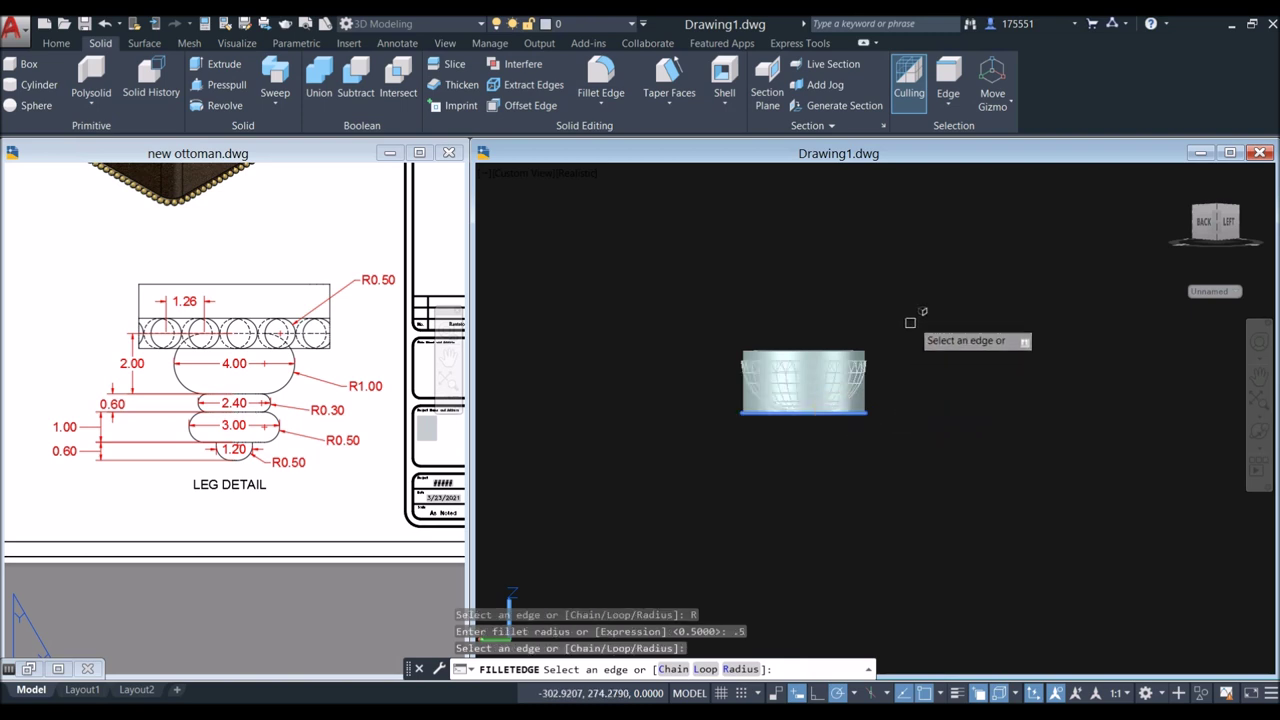
right_click(915, 313)
left_click(950, 330)
right_click(952, 331)
left_click(985, 338)
Step: Move the rounded foot by its top face centre to the centre of the third leg section's underside
left_click(855, 360)
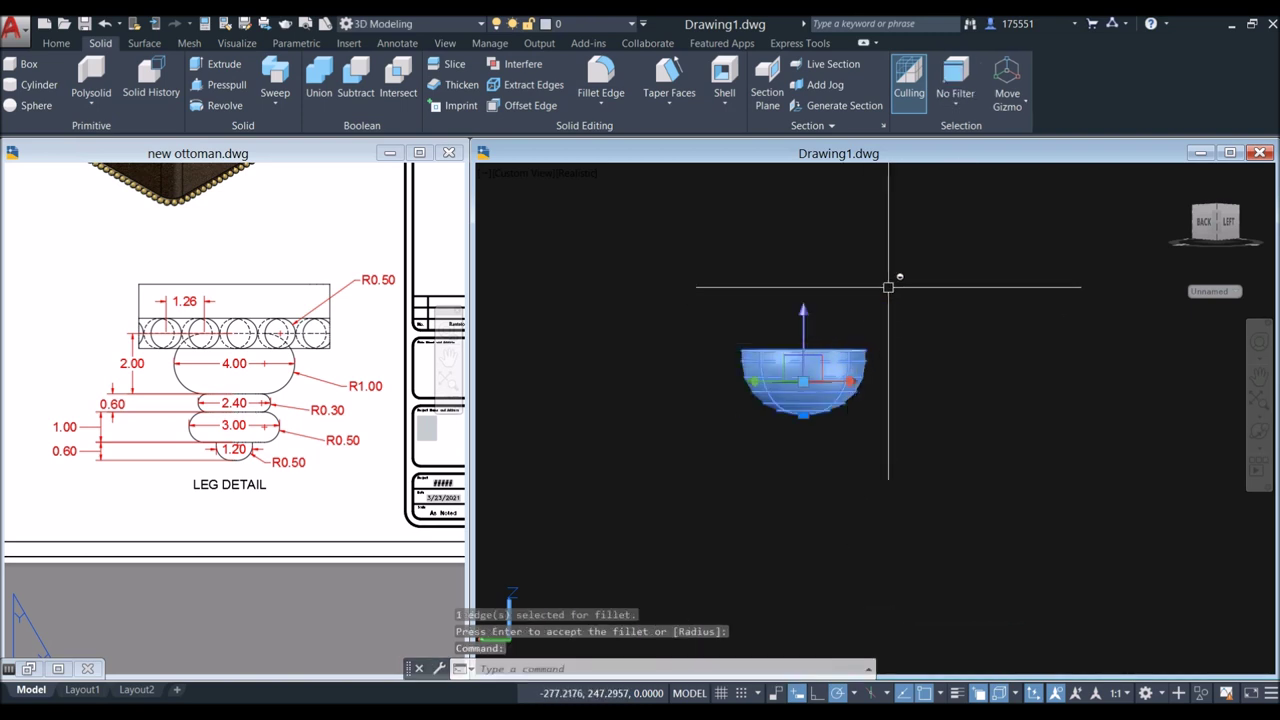
right_click(893, 282)
left_click(950, 388)
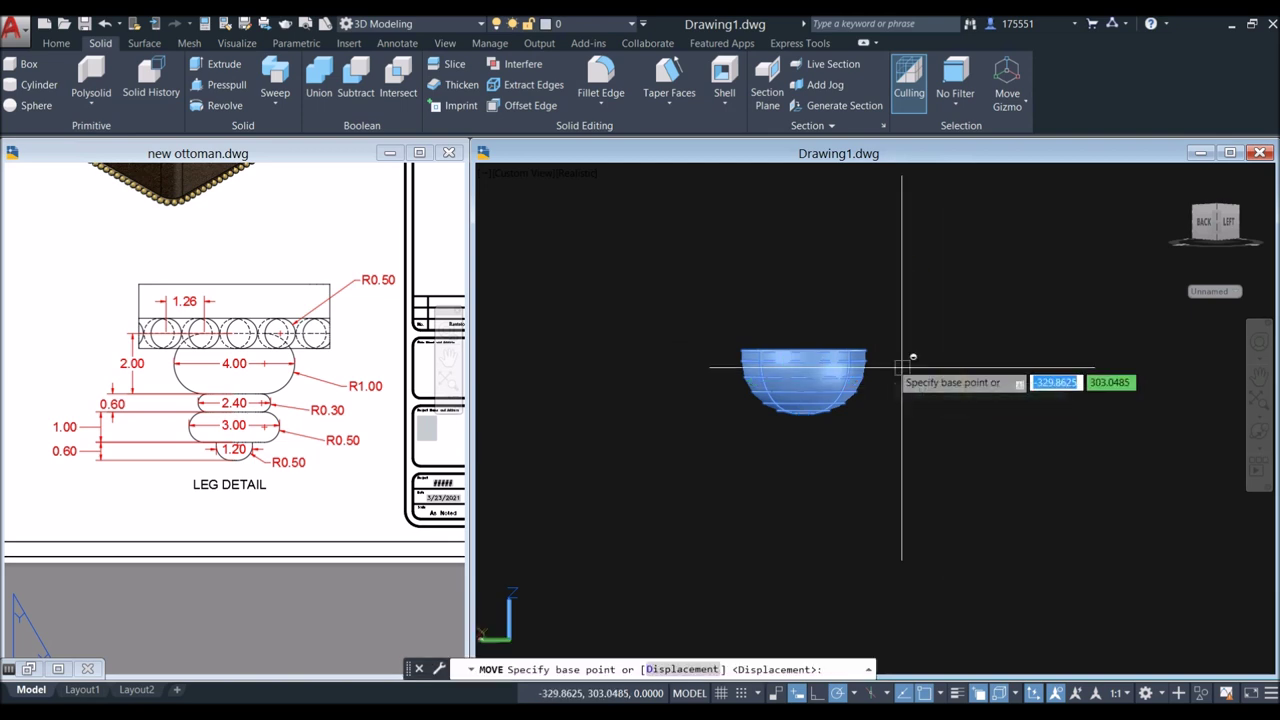
left_click(810, 344)
scroll(824, 333, "down", 4)
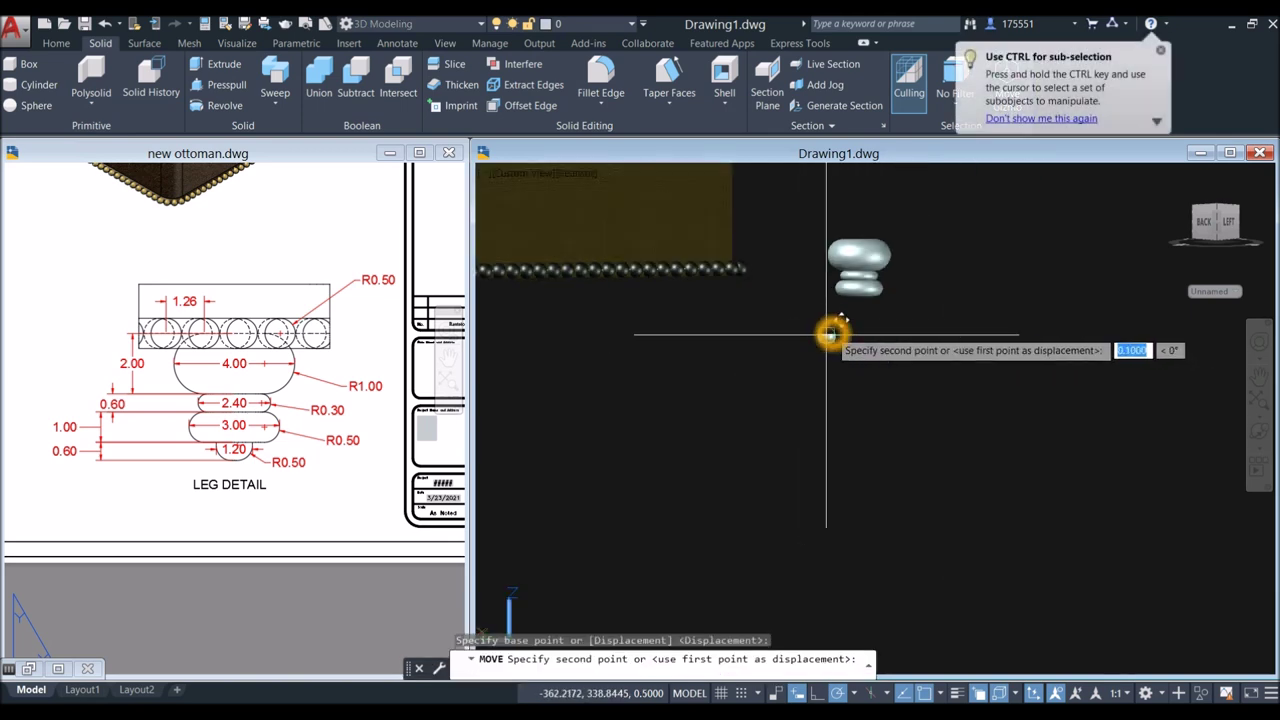
scroll(848, 314, "up", 2)
middle_click_drag(849, 315, 855, 303, "shift")
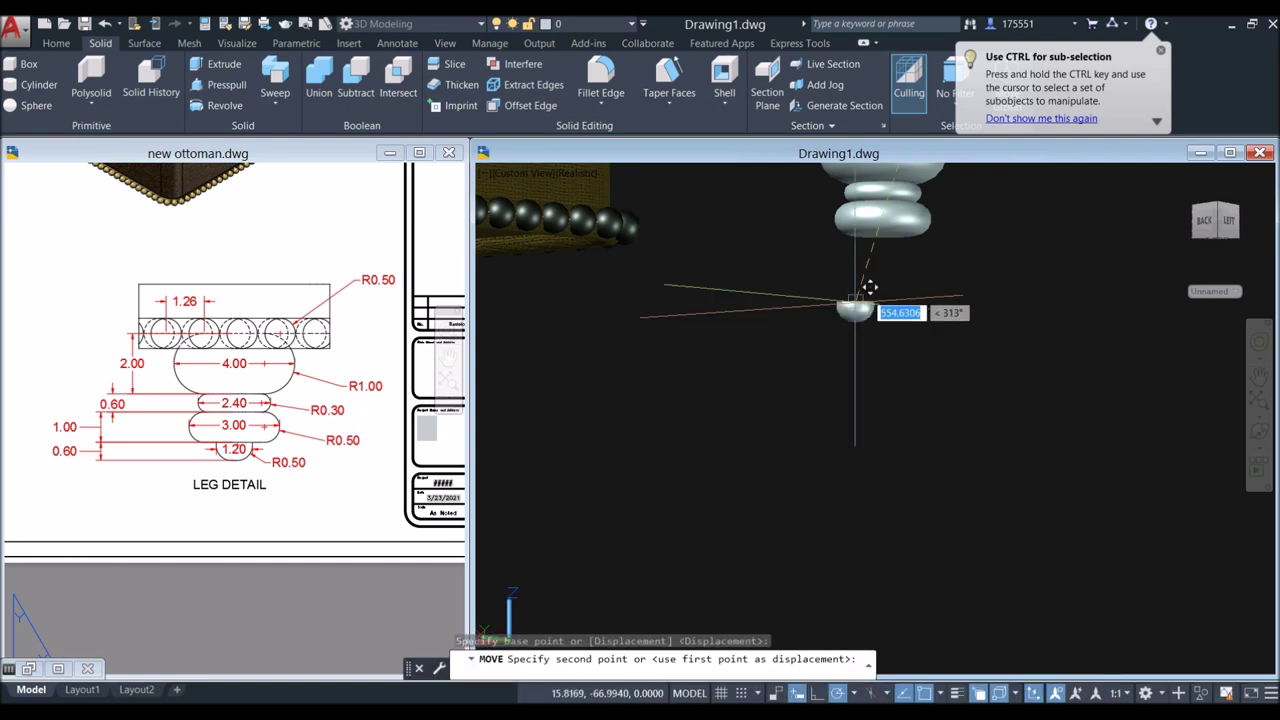
scroll(903, 233, "up", 5)
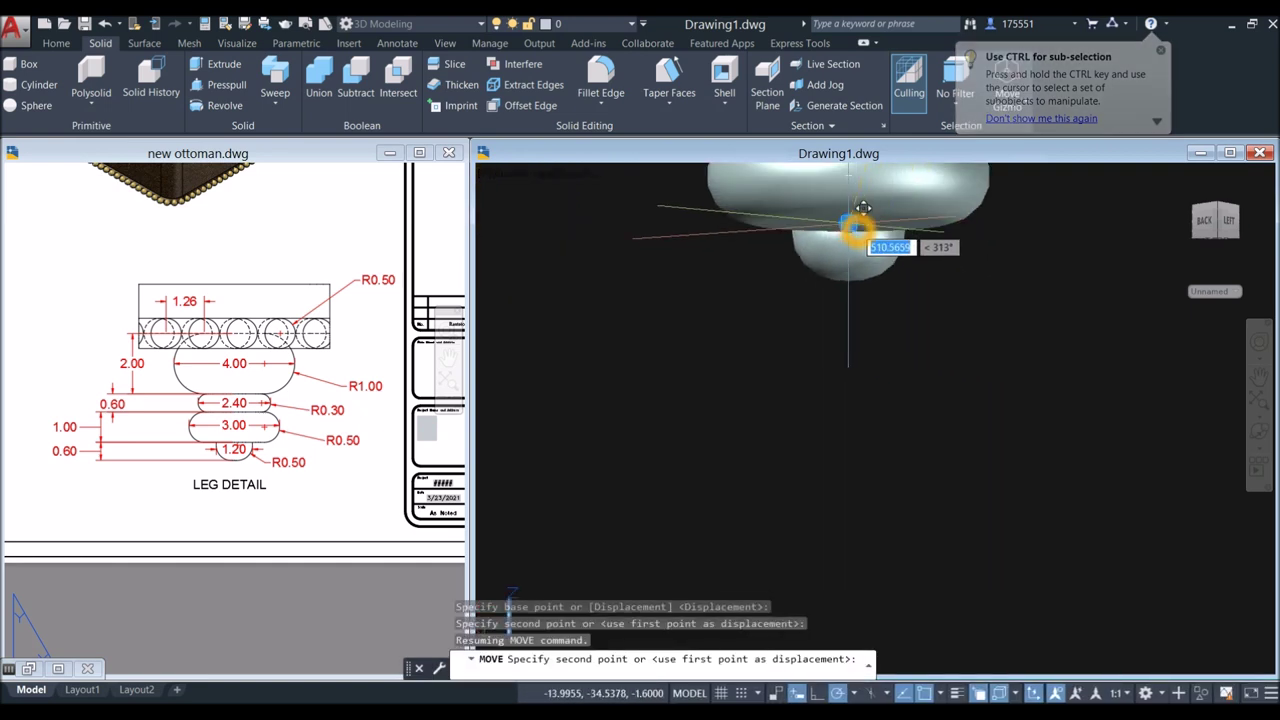
left_click(858, 233)
scroll(885, 235, "down", 6)
middle_click_drag(955, 301, 934, 354, "shift")
left_click(935, 352)
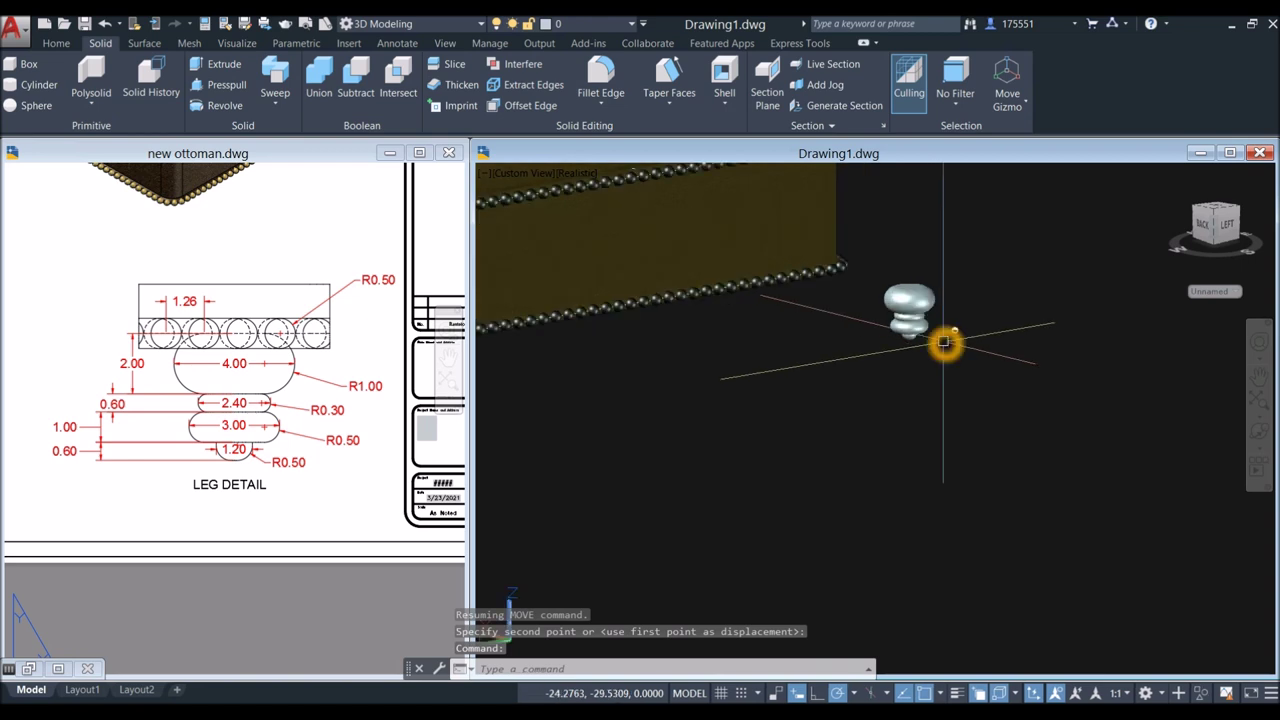
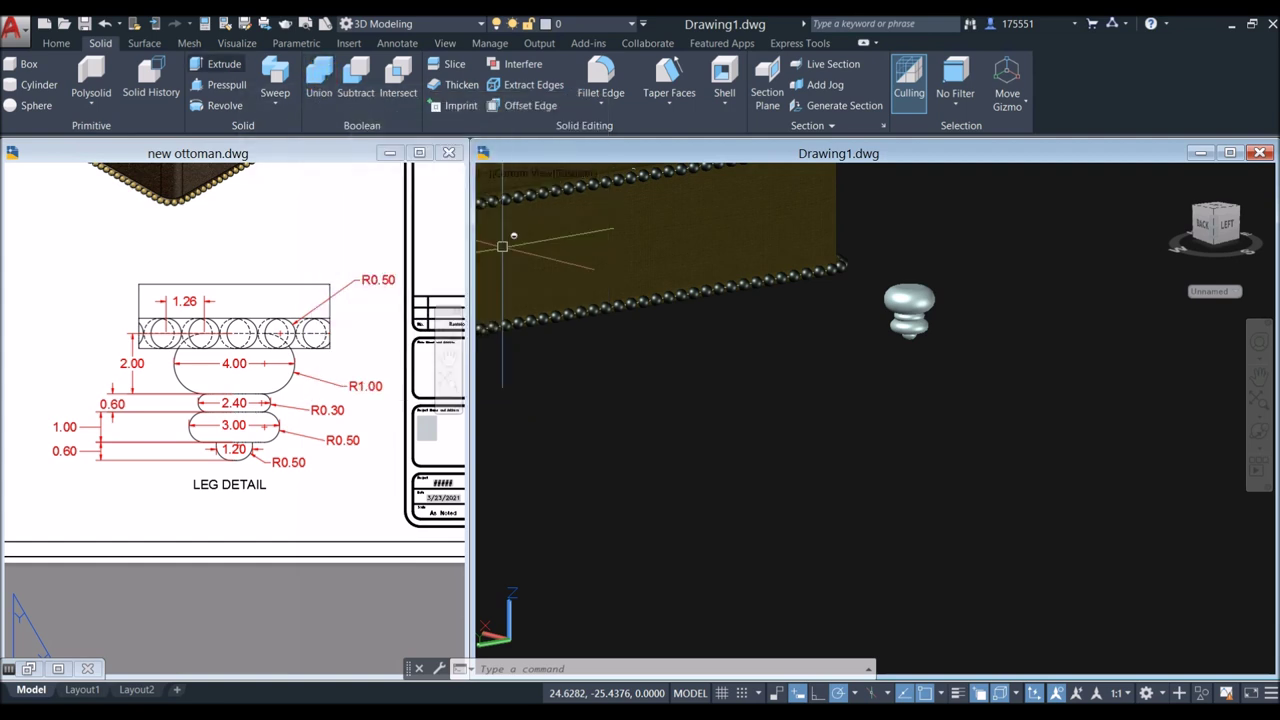
Step: Union the four stacked leg pieces into a single solid
left_click(56, 43)
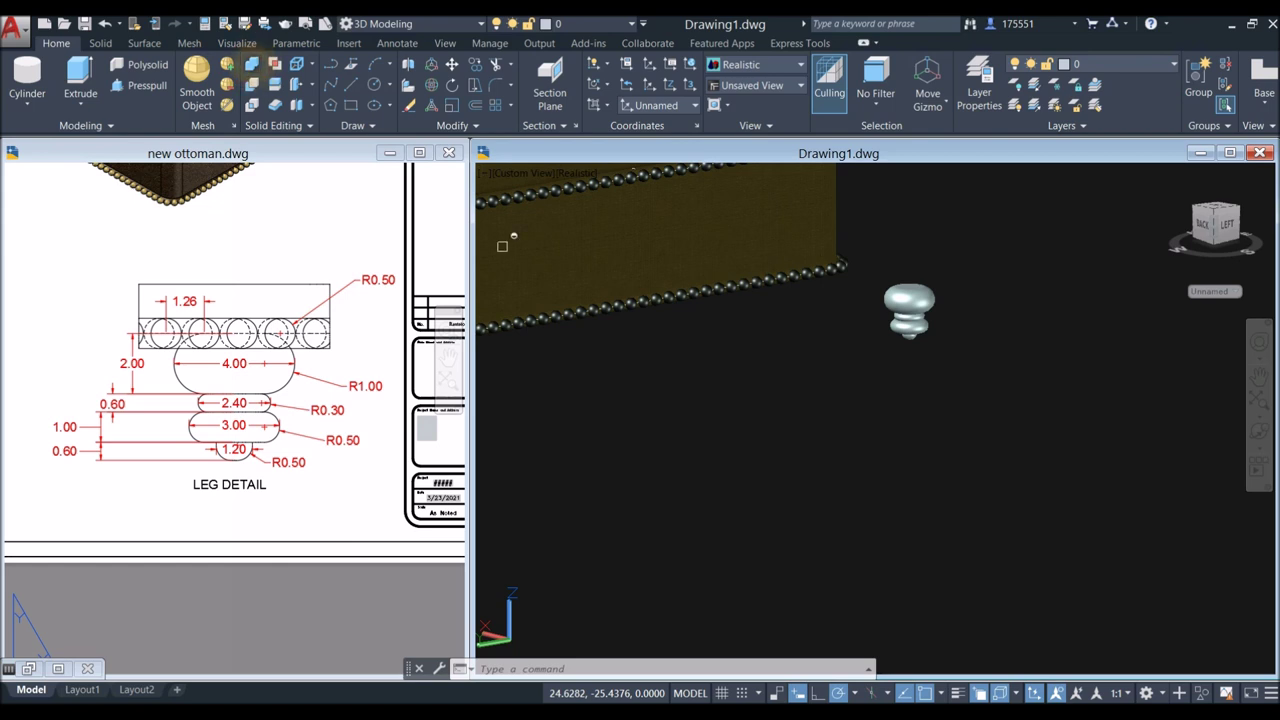
left_click(252, 64)
left_click(865, 246)
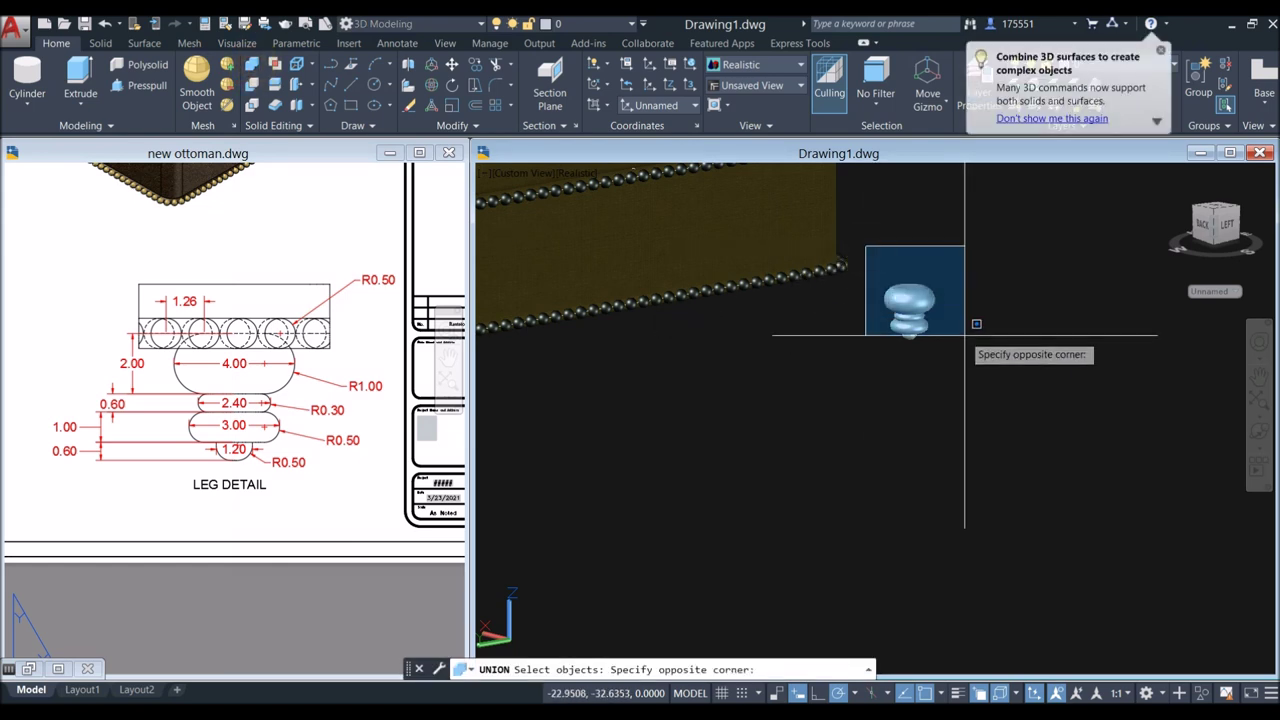
left_click(966, 362)
scroll(961, 254, "down", 5)
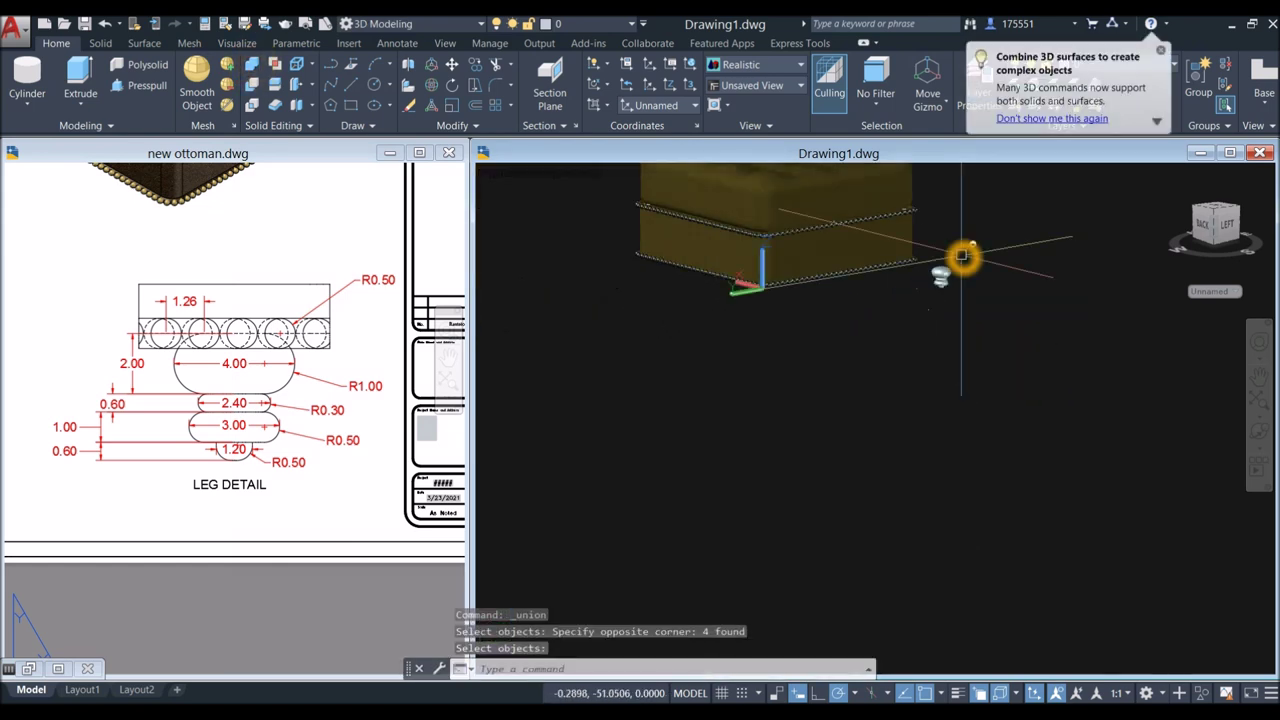
key("Return")
Step: Set the Drawing1.dwg viewport to the Bottom view with the ottoman base and the leg in sight
middle_click_drag(916, 402, 914, 314, "shift")
middle_click_drag(576, 296, 622, 345, "shift")
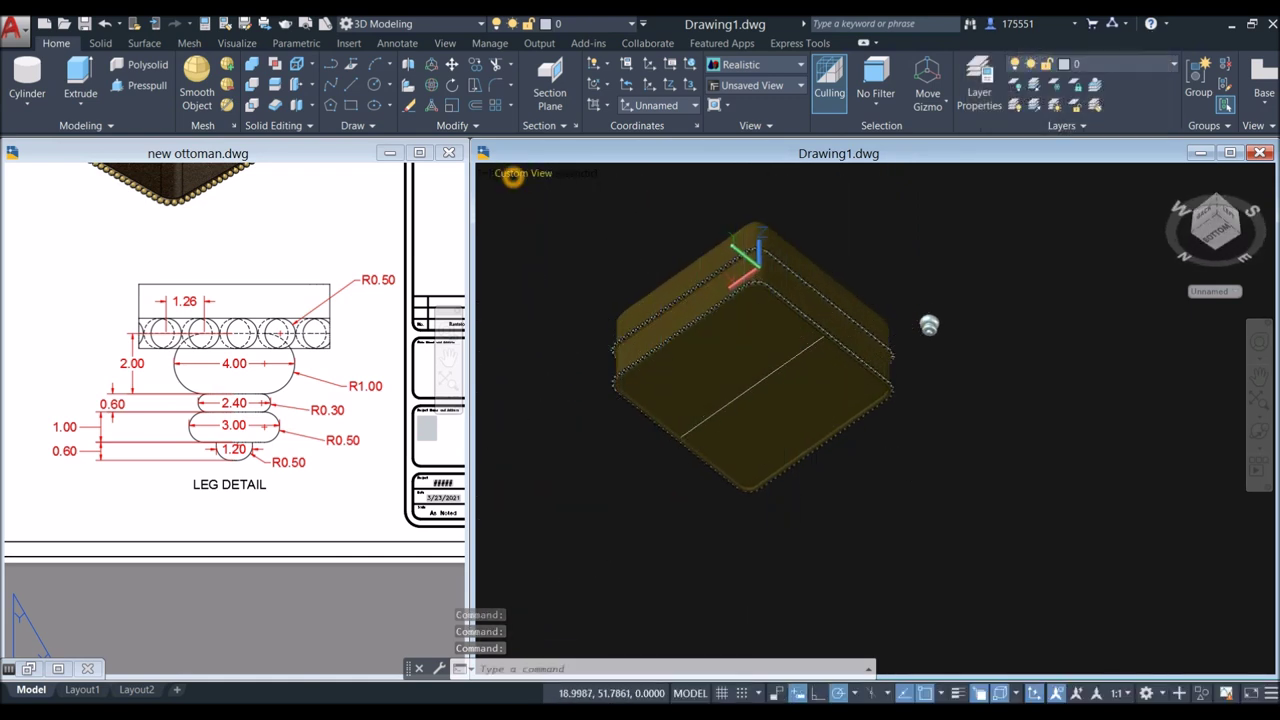
left_click(511, 175)
left_click(522, 221)
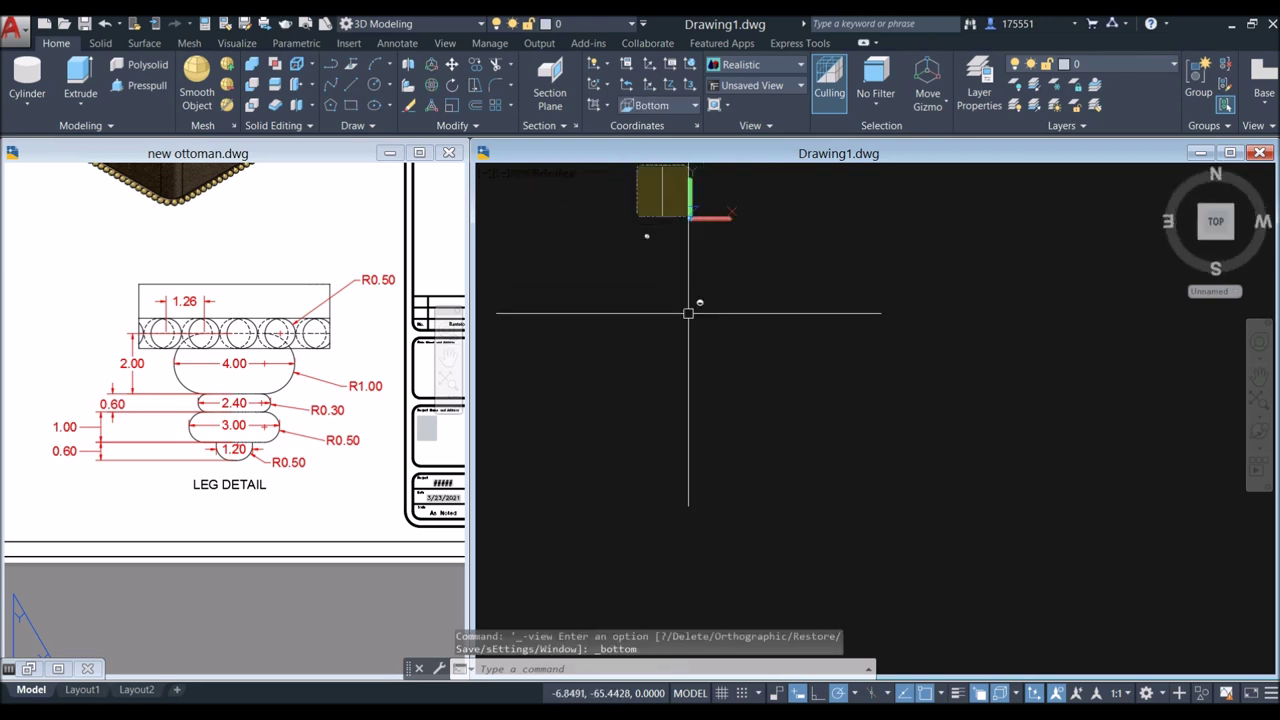
middle_click_drag(676, 332, 714, 391)
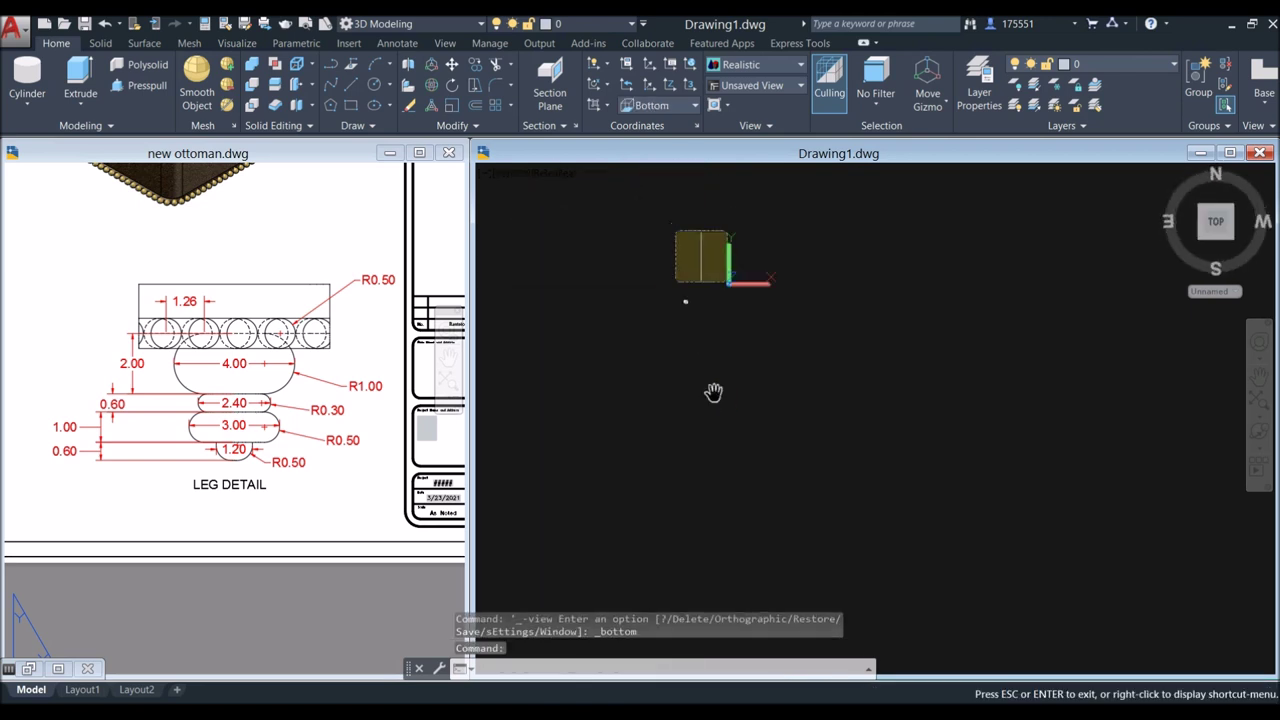
Step: Examine the leg positions and spacing in the plan view of new ottoman.dwg
left_click(184, 223)
scroll(197, 223, "down", 2)
middle_click_drag(197, 223, 351, 350)
scroll(140, 271, "up", 4)
middle_click_drag(98, 236, 123, 255)
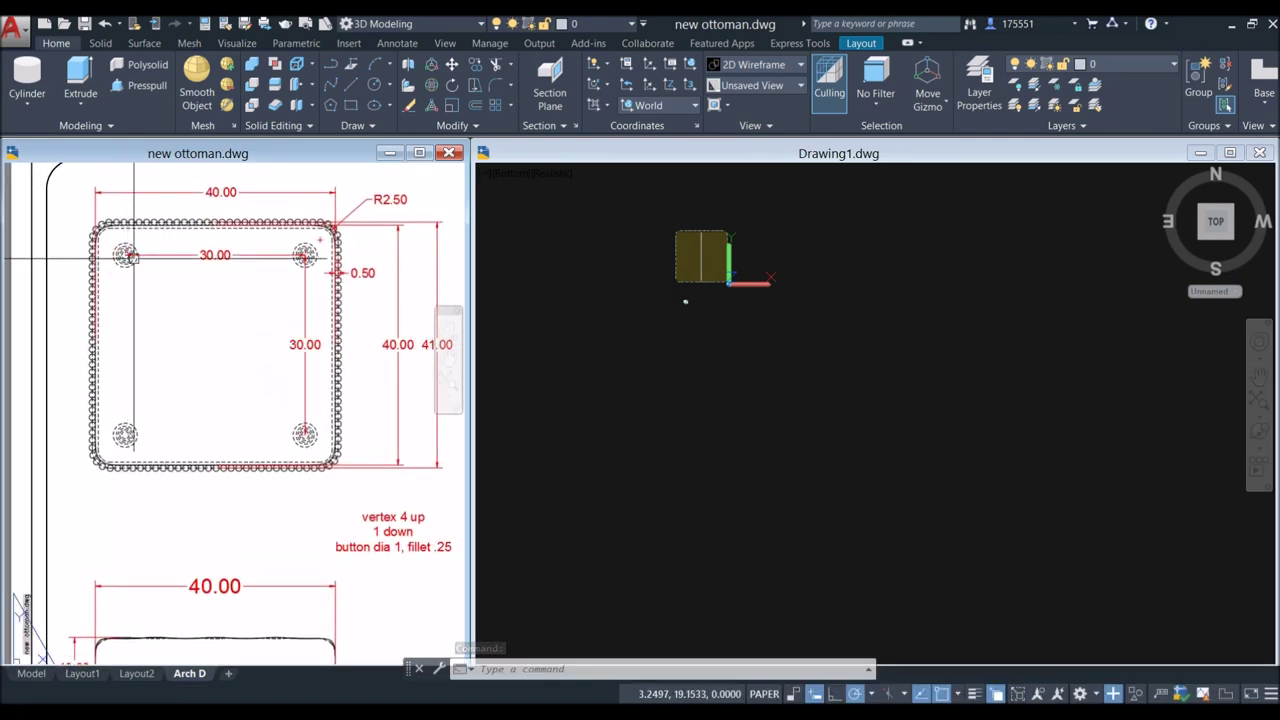
Step: Draw a 30 by 30 rectangle in the empty area beside the ottoman base in Drawing1.dwg
left_click(756, 360)
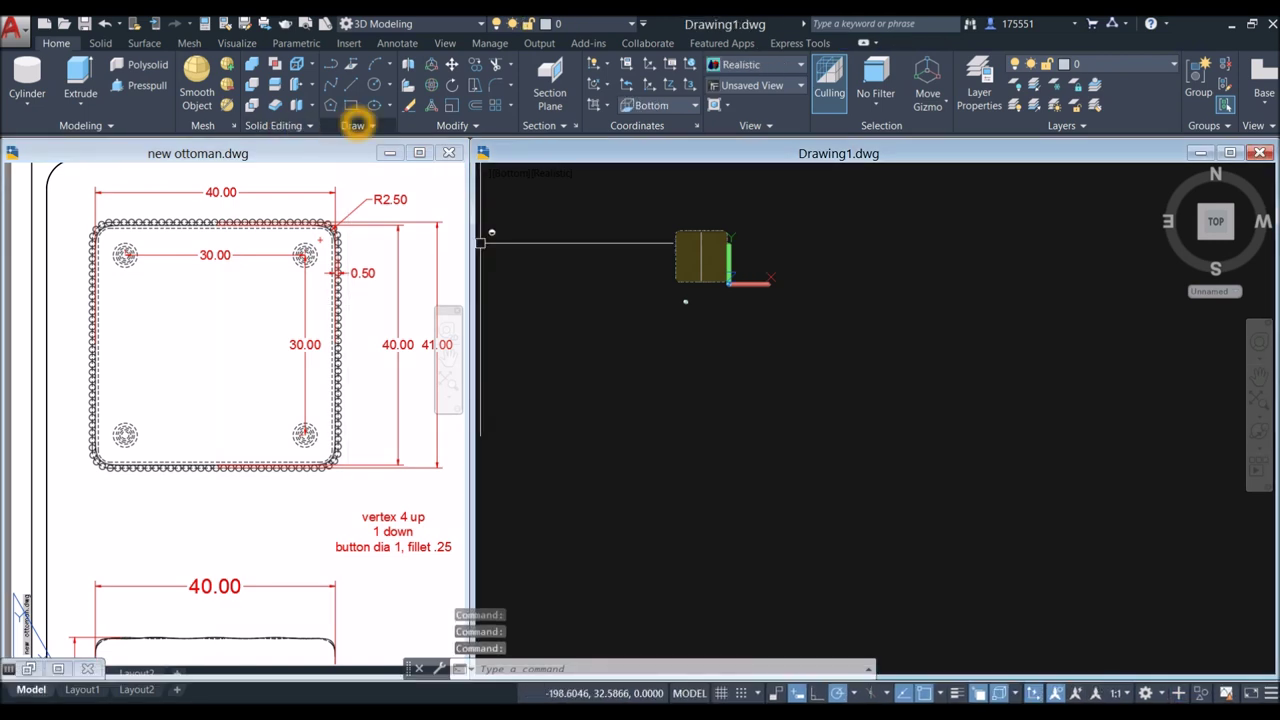
left_click(356, 107)
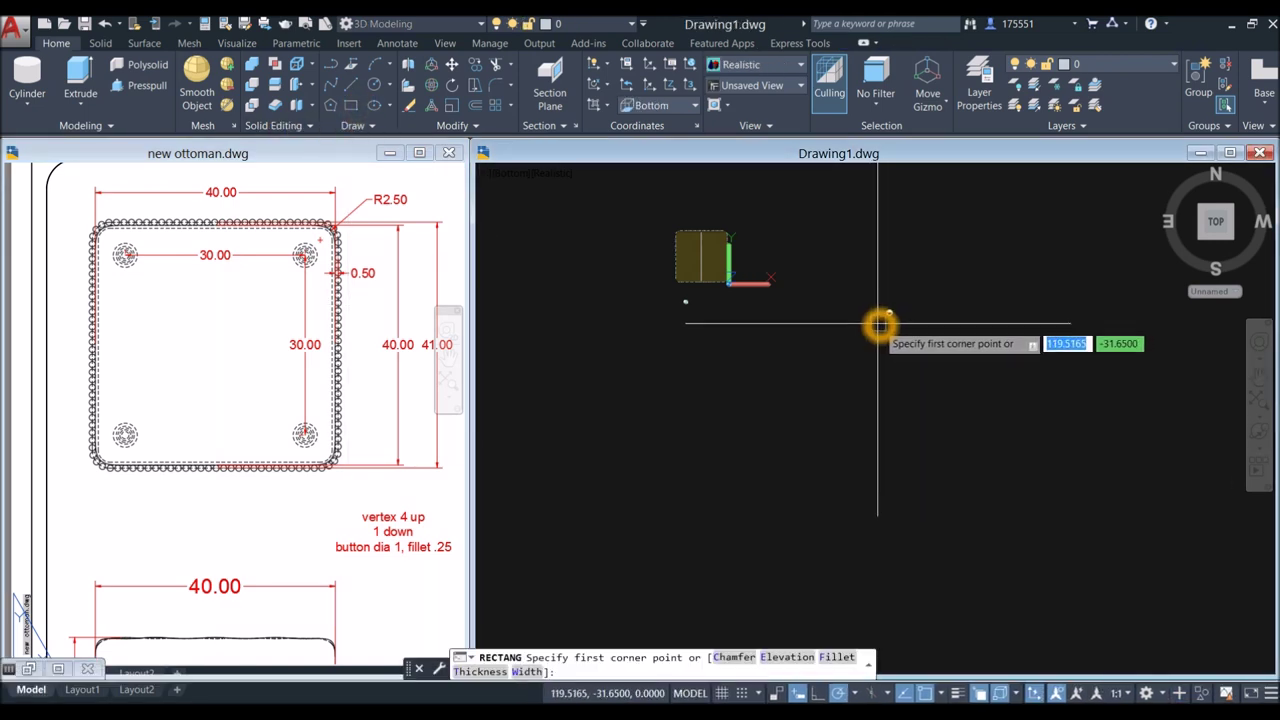
left_click(878, 322)
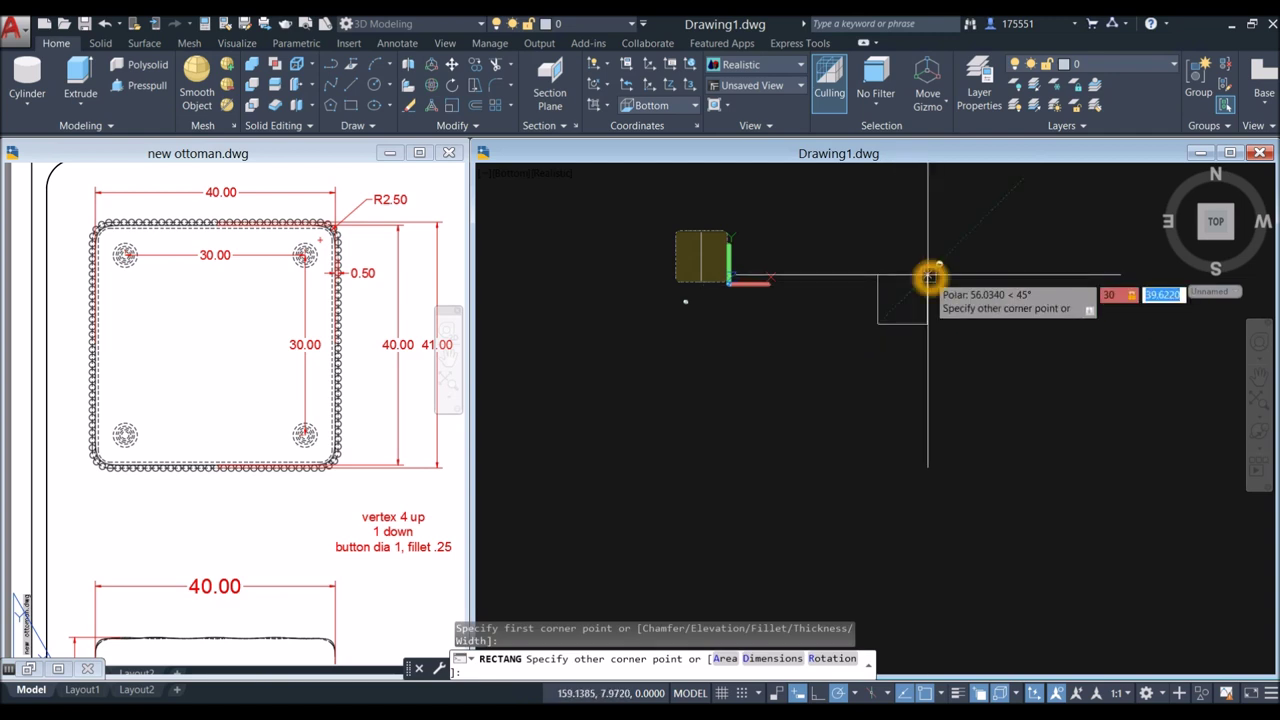
type("30")
key("Tab")
type("30")
key("Return")
scroll(720, 277, "up", 2)
middle_click_drag(720, 277, 732, 313)
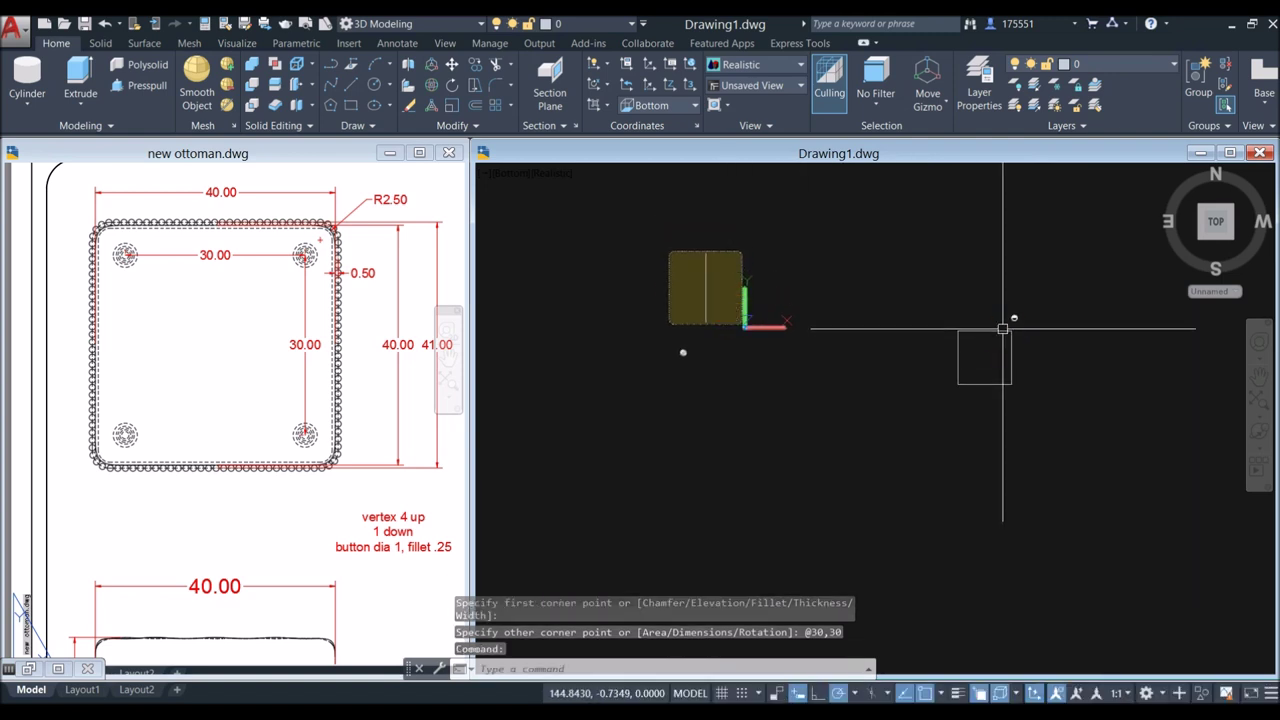
Step: Move the 30 by 30 rectangle by its centre to the middle of the ottoman in the Bottom view
left_click(1003, 330)
right_click(905, 228)
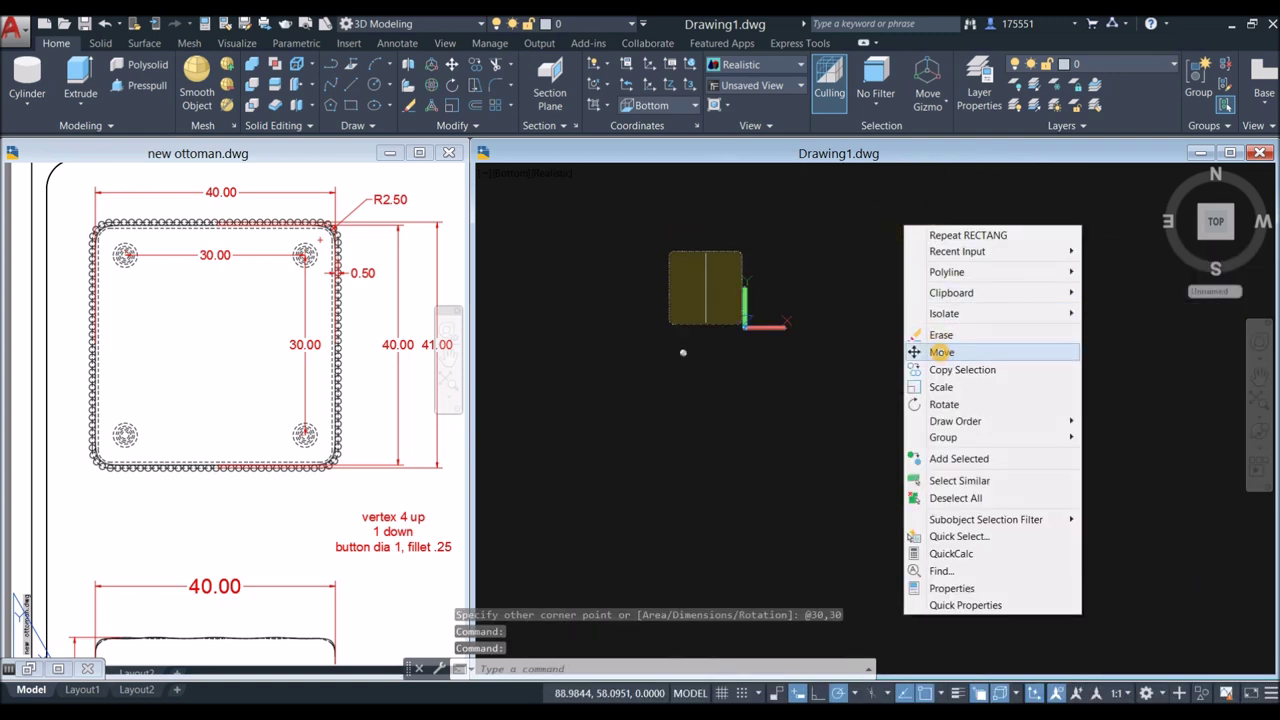
left_click(940, 352)
left_click(984, 357)
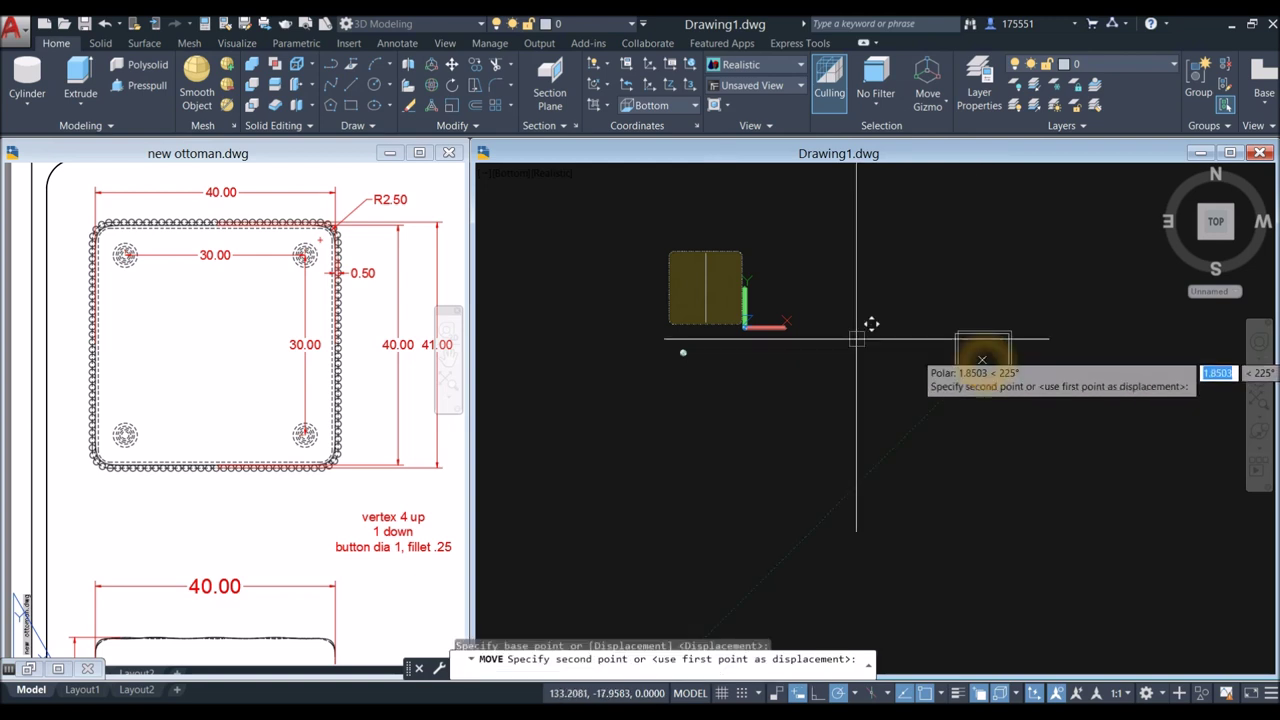
left_click(706, 288)
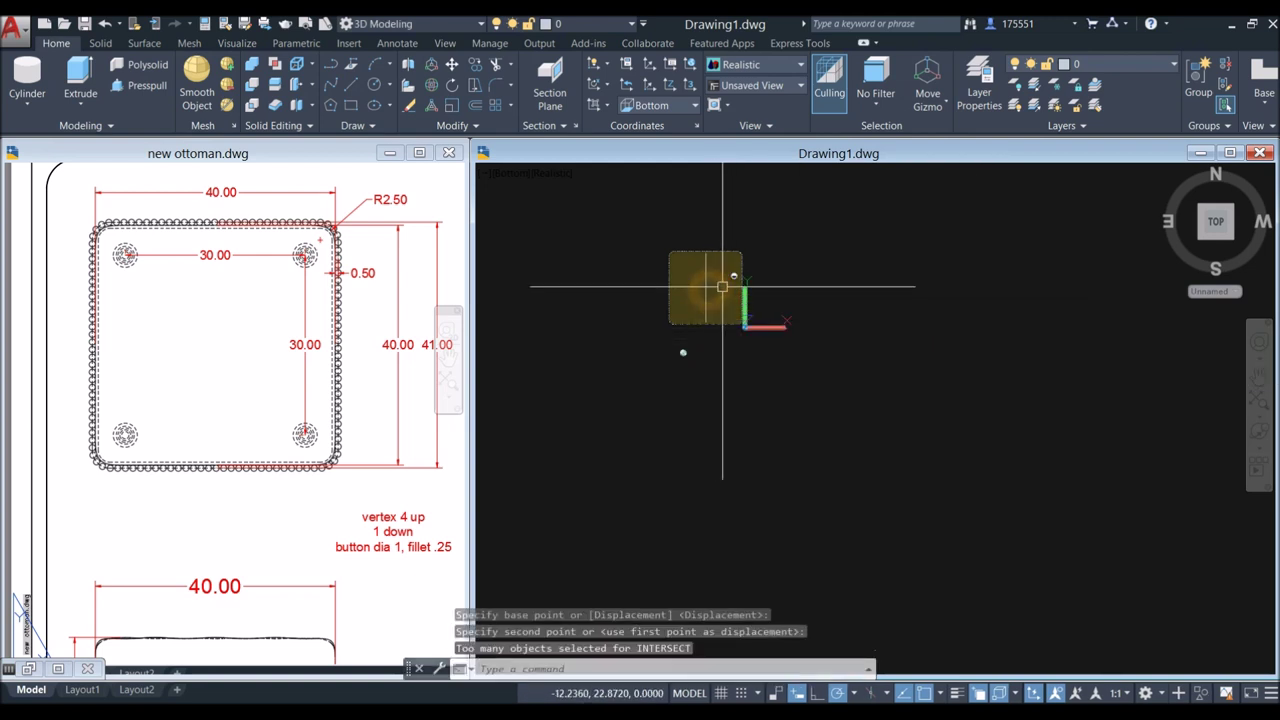
Step: Hide the tufted cushion mesh above the base to expose the rectangle
middle_click_drag(776, 247, 740, 332, "shift")
scroll(794, 262, "up", 3)
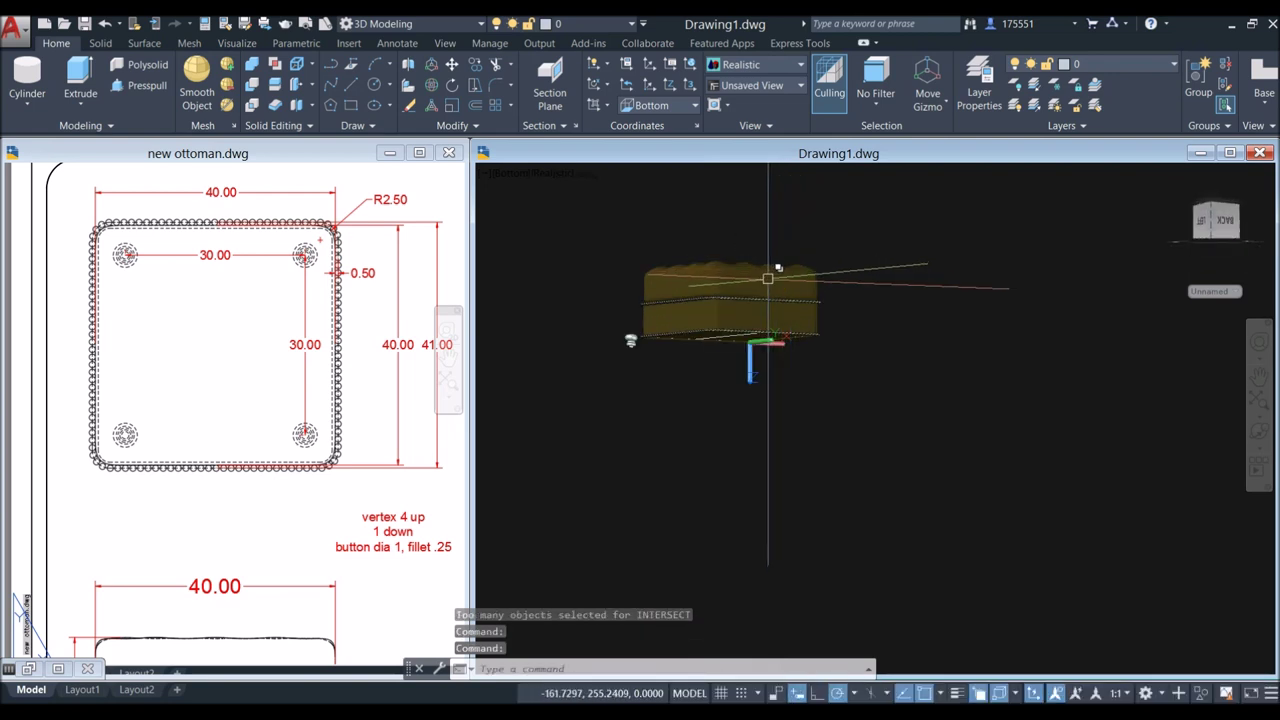
left_click(768, 280)
right_click(860, 213)
mouse_move(900, 351)
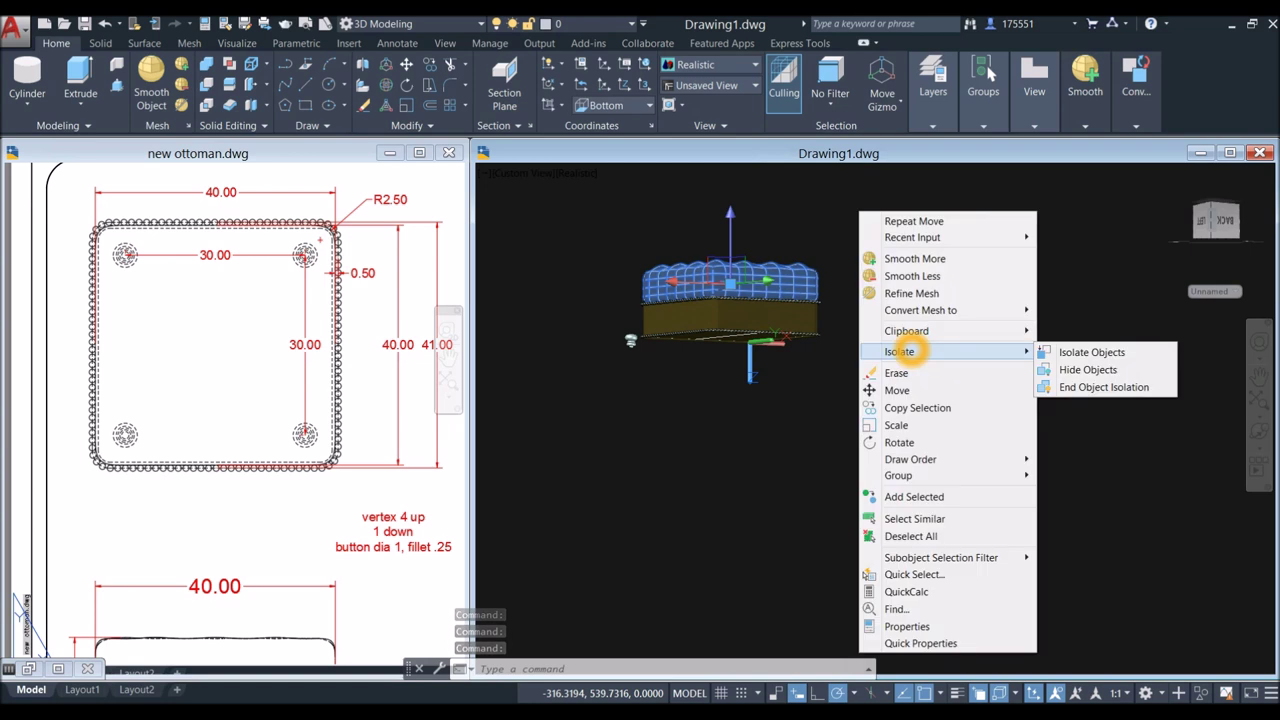
left_click(1080, 369)
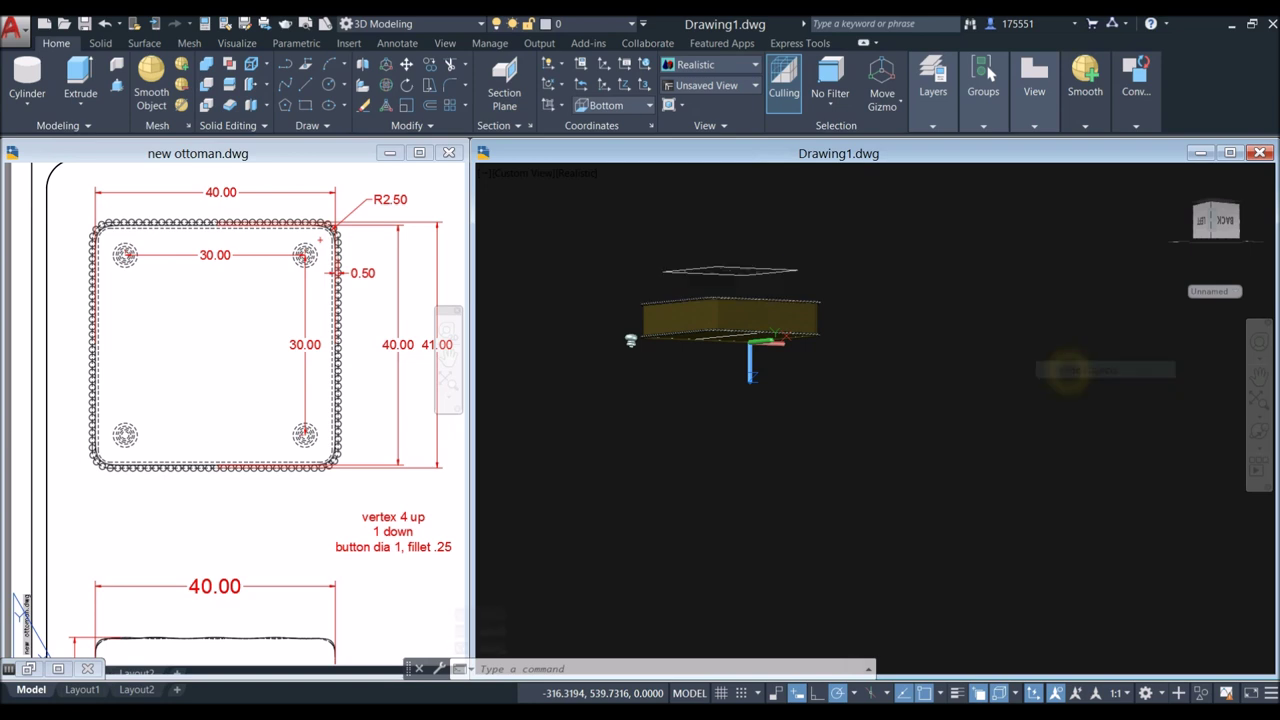
Step: Move the rectangle by its centre to the midpoint of the construction line on the base's underside
right_click(826, 207)
left_click(866, 334)
scroll(775, 310, "up", 5)
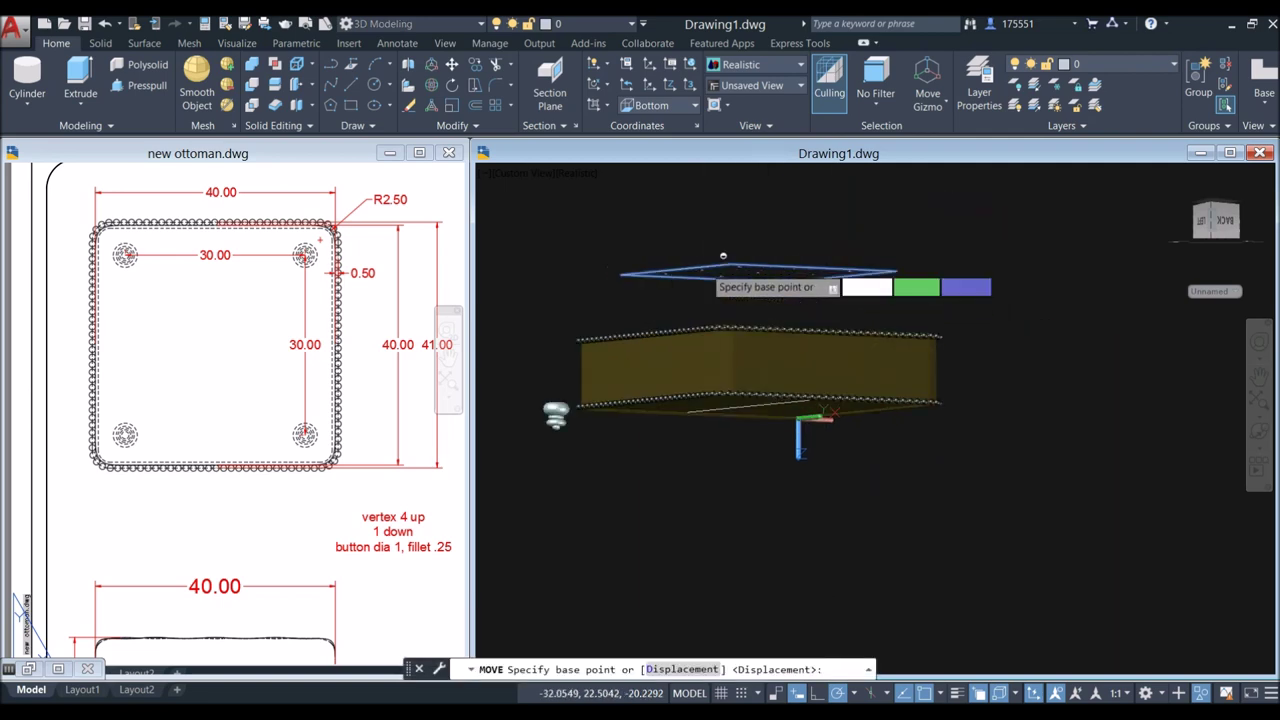
left_click(790, 294)
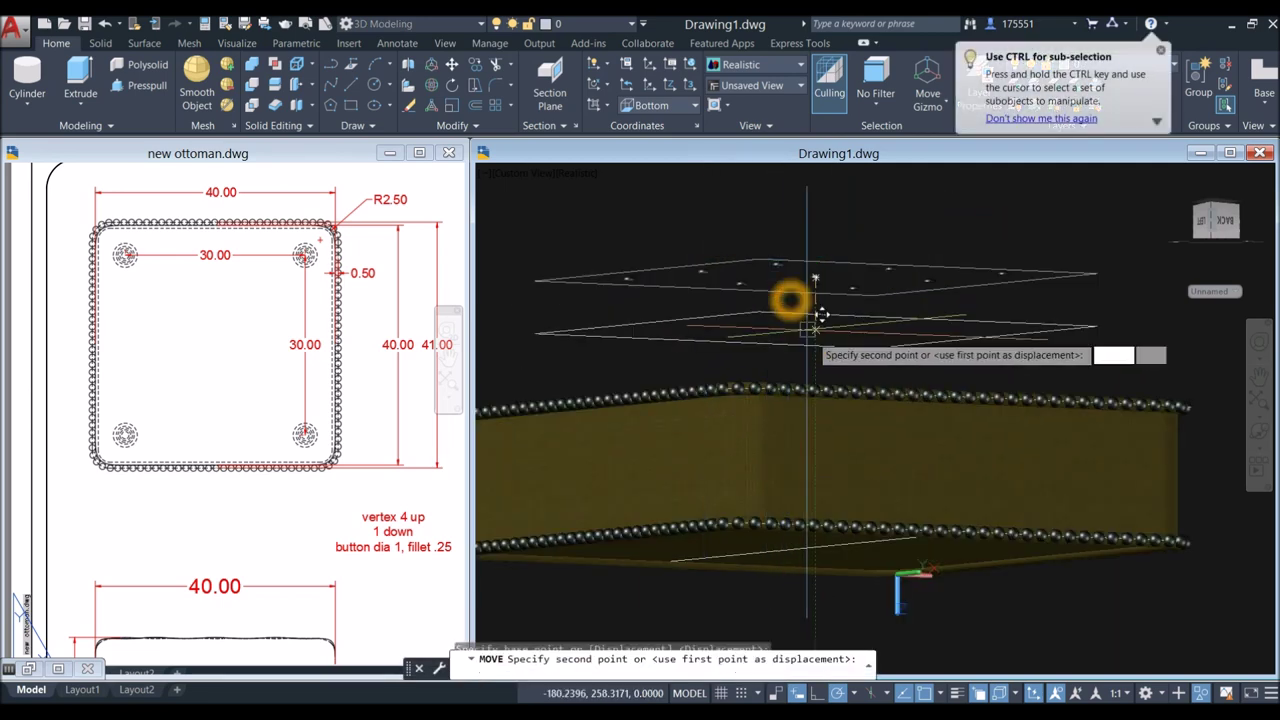
scroll(775, 293, "down", 5)
middle_click_drag(791, 323, 781, 352, "shift")
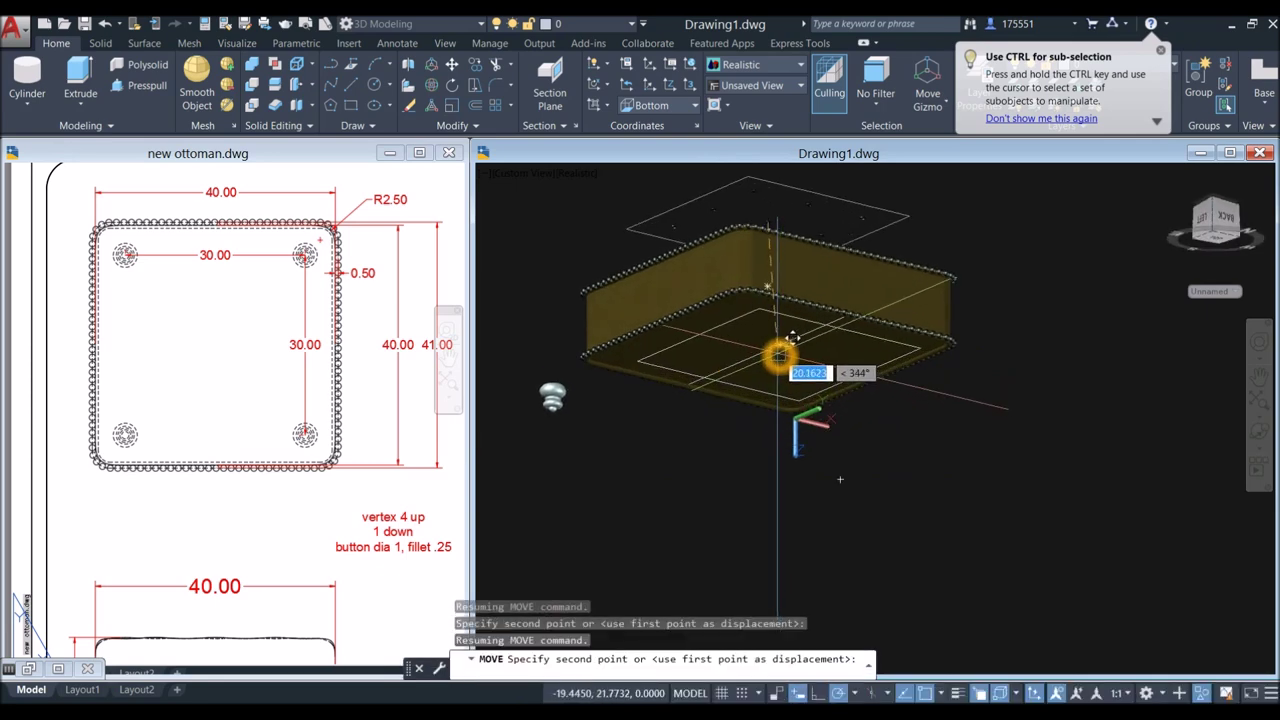
scroll(786, 331, "up", 4)
right_click(782, 330, "shift")
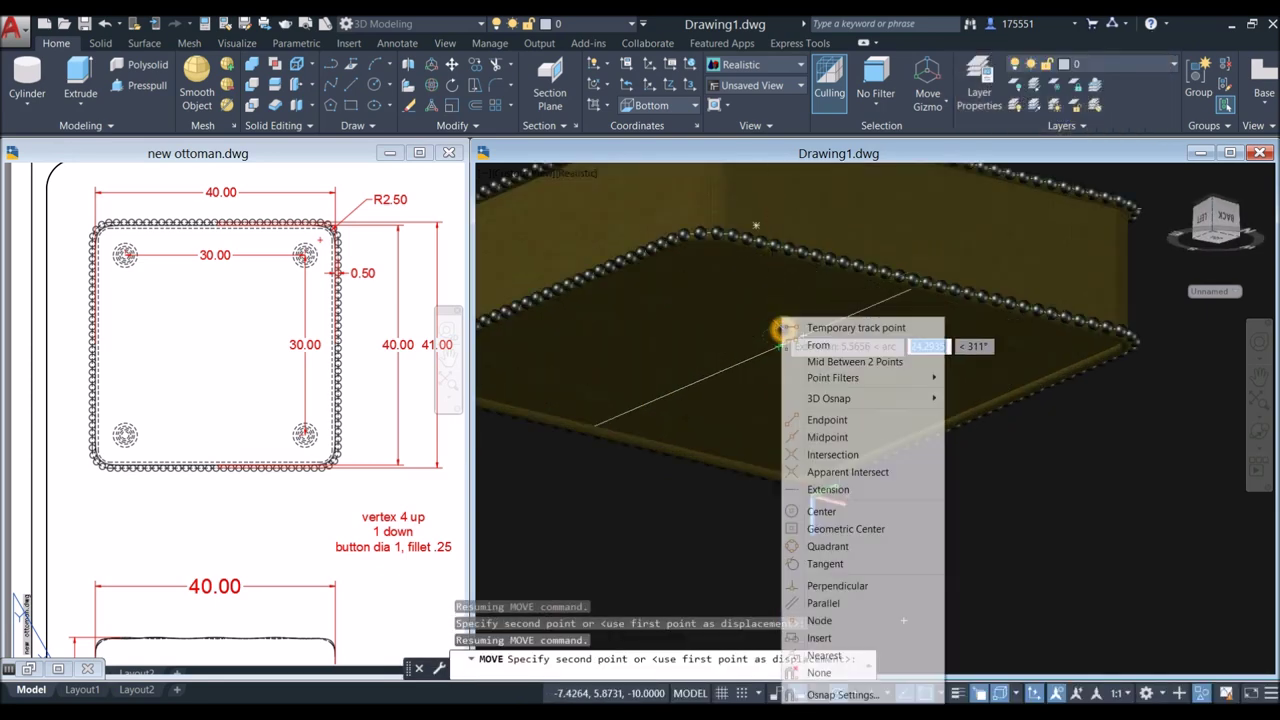
left_click(827, 437)
scroll(771, 371, "down", 3)
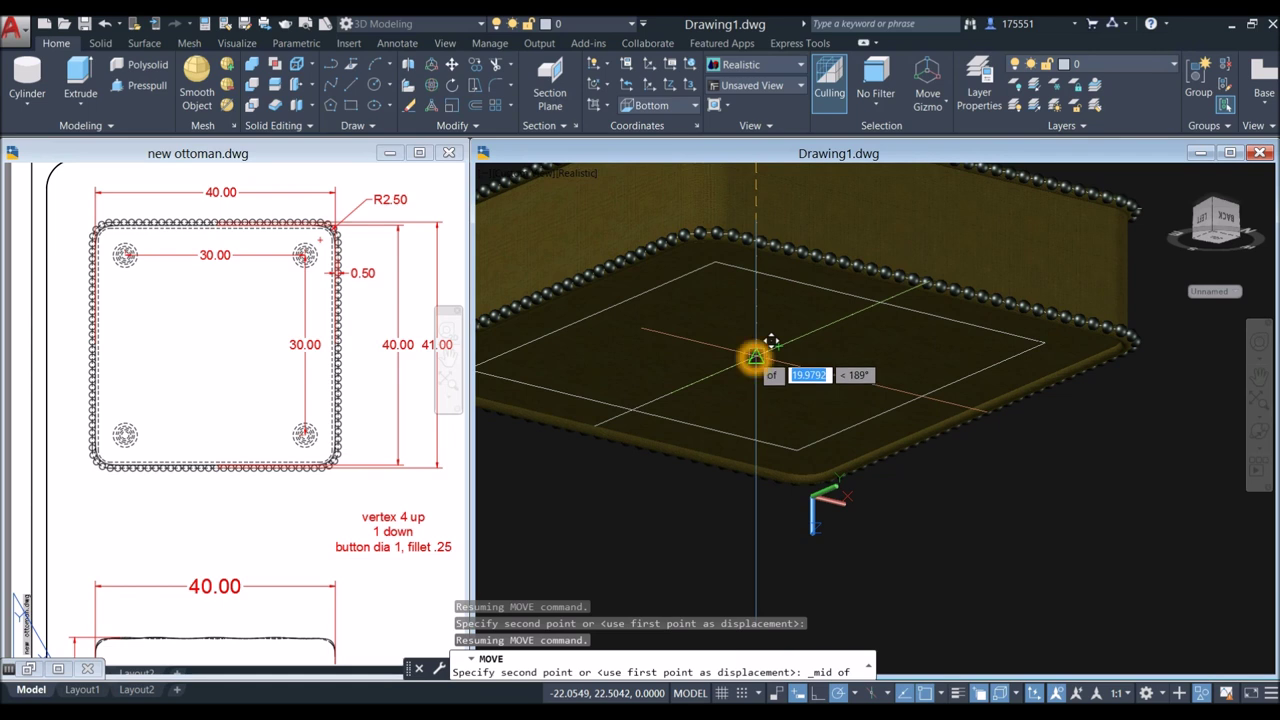
left_click(751, 366)
Step: Set the Drawing1.dwg viewport to the Bottom view with the centred rectangle and the leg in sight
scroll(750, 376, "down", 3)
middle_click_drag(813, 420, 852, 331, "shift")
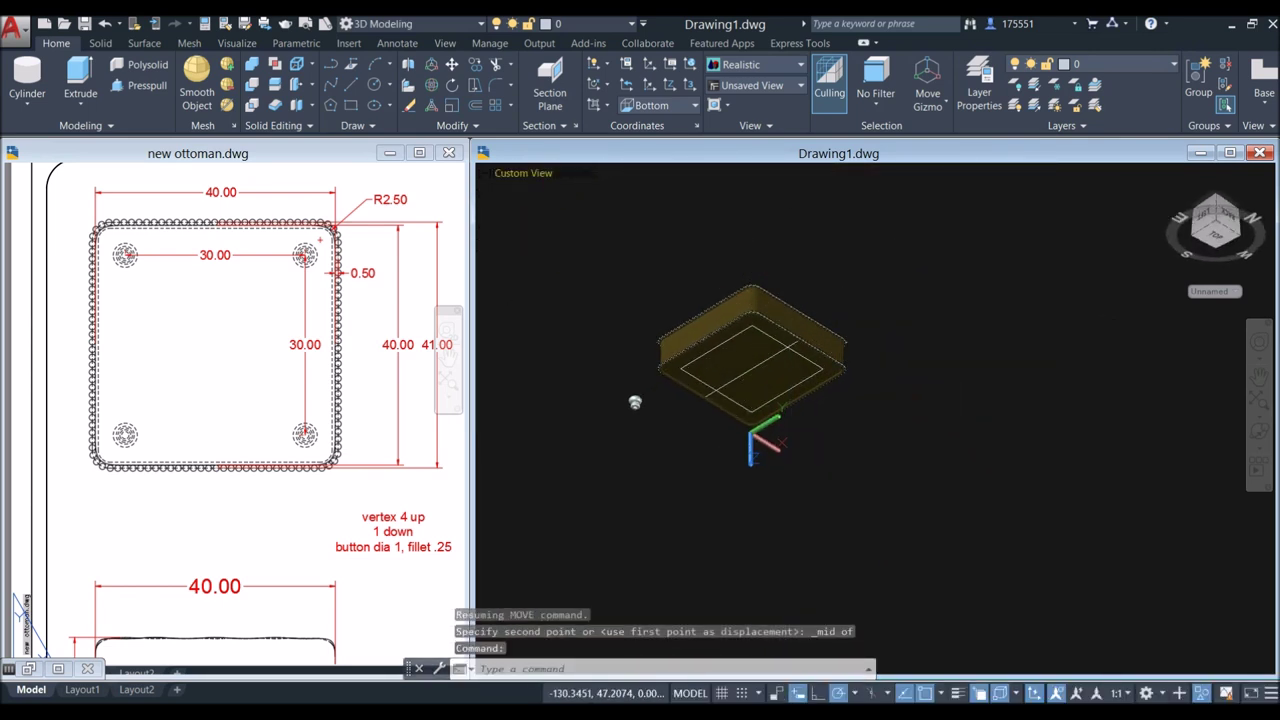
left_click(510, 175)
left_click(549, 226)
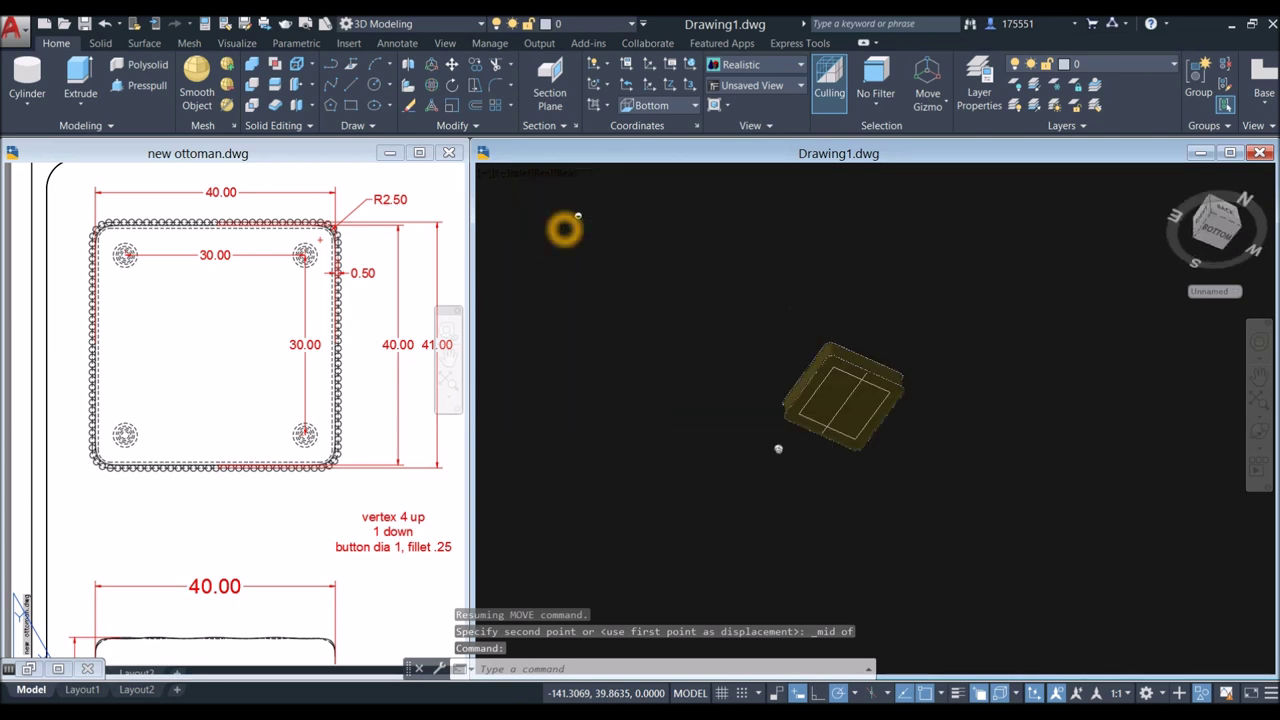
middle_click_drag(680, 286, 746, 426)
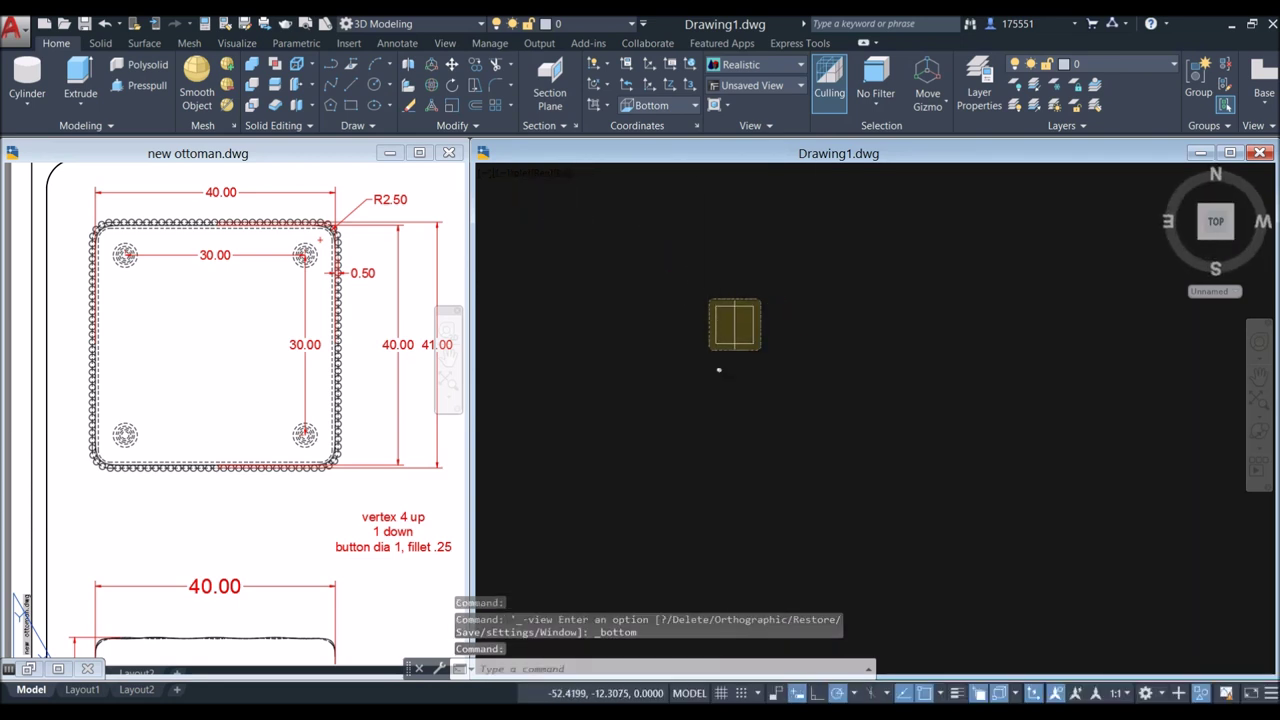
scroll(718, 366, "up", 5)
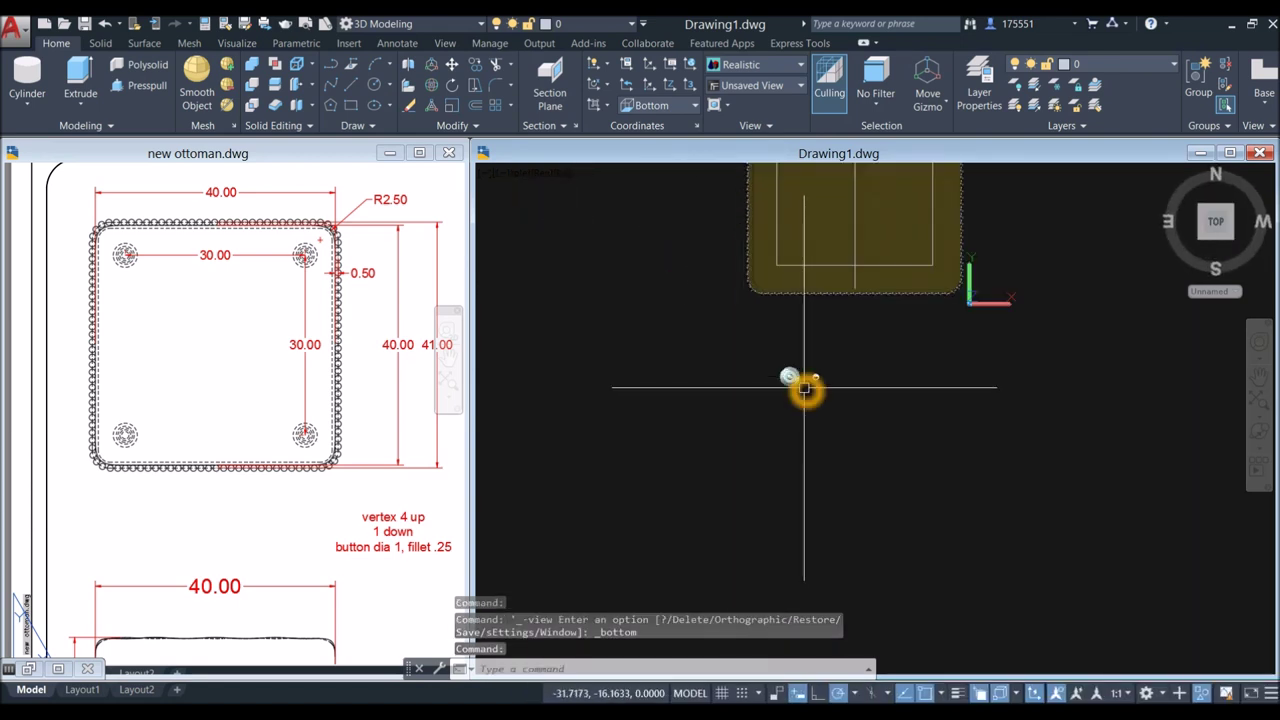
Step: Move the leg by its top face centre to a corner of the rectangle on the base's underside
left_click(790, 377)
right_click(843, 340)
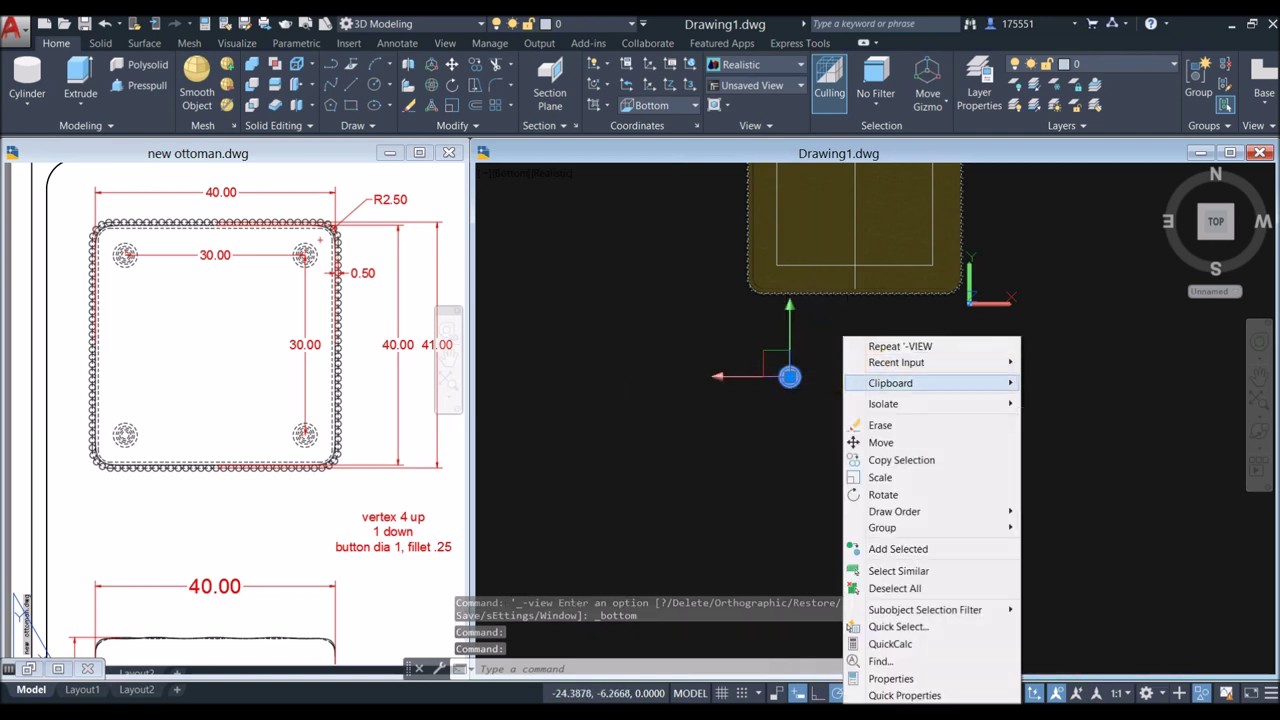
left_click(886, 442)
middle_click_drag(820, 406, 918, 536, "shift")
scroll(686, 312, "up", 6)
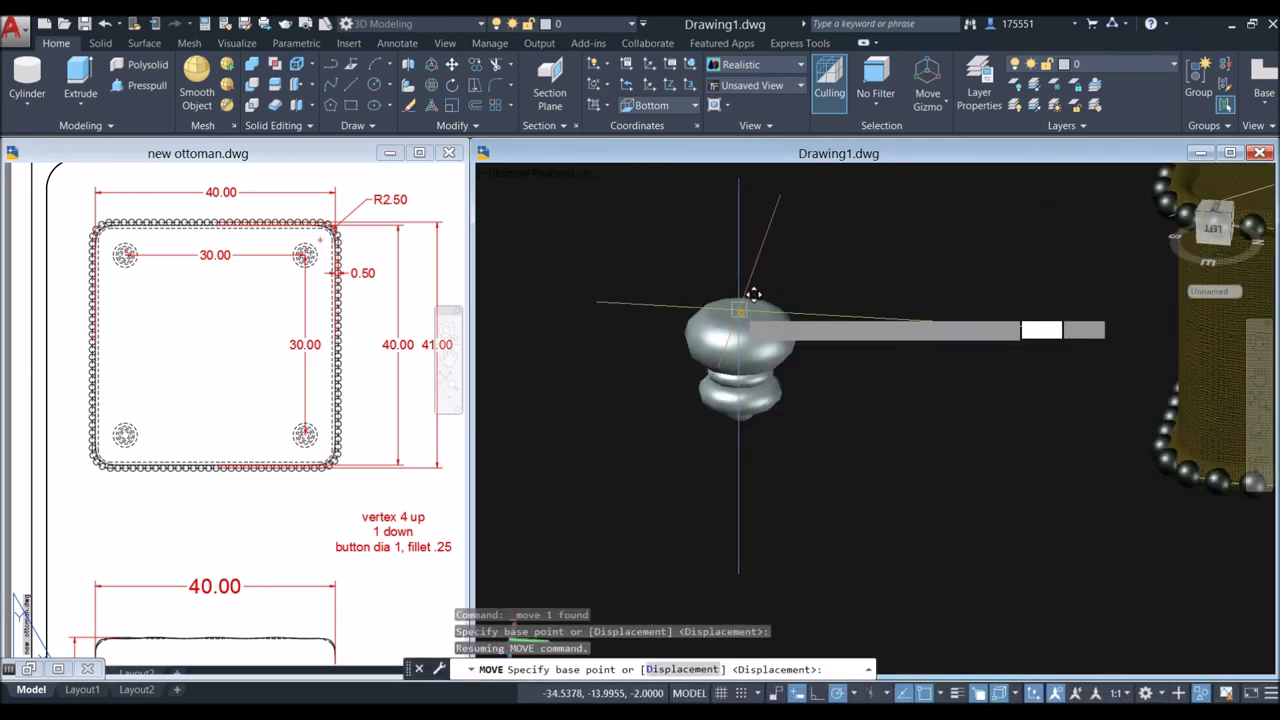
left_click(740, 310)
scroll(809, 314, "down", 5)
middle_click_drag(960, 405, 851, 286, "shift")
scroll(929, 371, "up", 5)
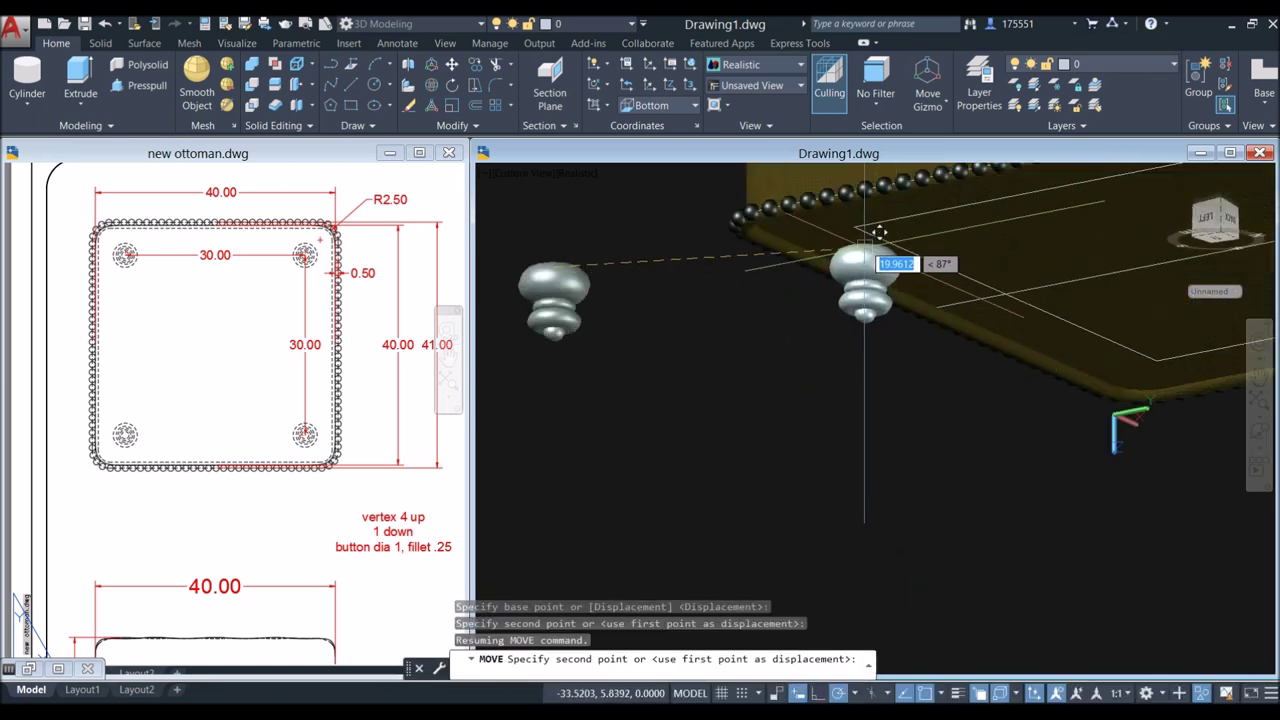
left_click(853, 228)
Step: Copy the leg from its top face centre to the other three corners of the rectangle
left_click(853, 252)
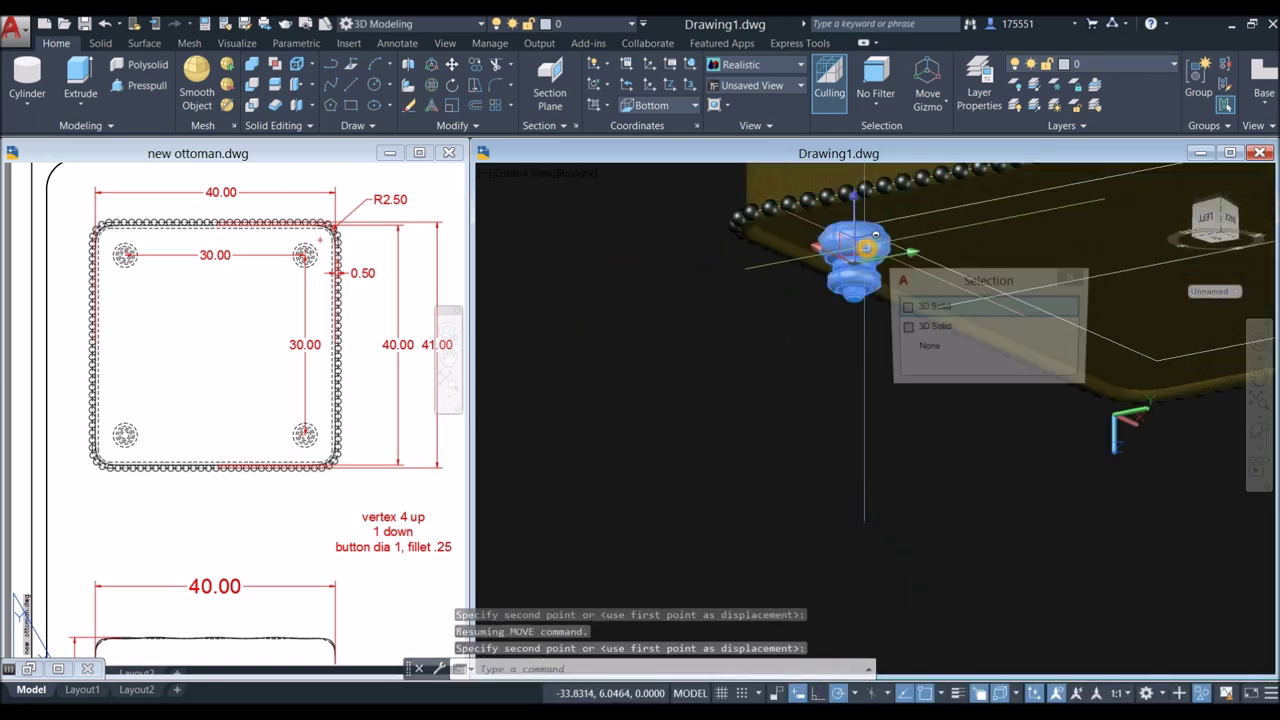
right_click(650, 238)
left_click(697, 362)
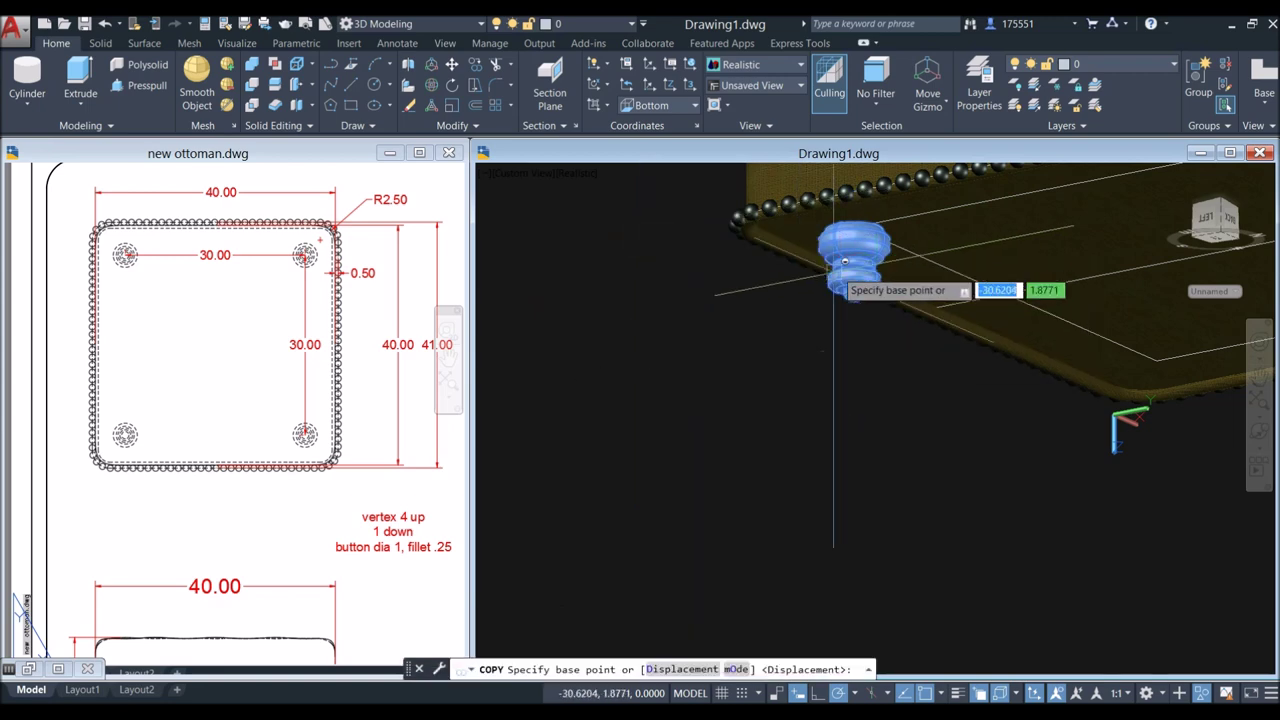
scroll(857, 240, "up", 5)
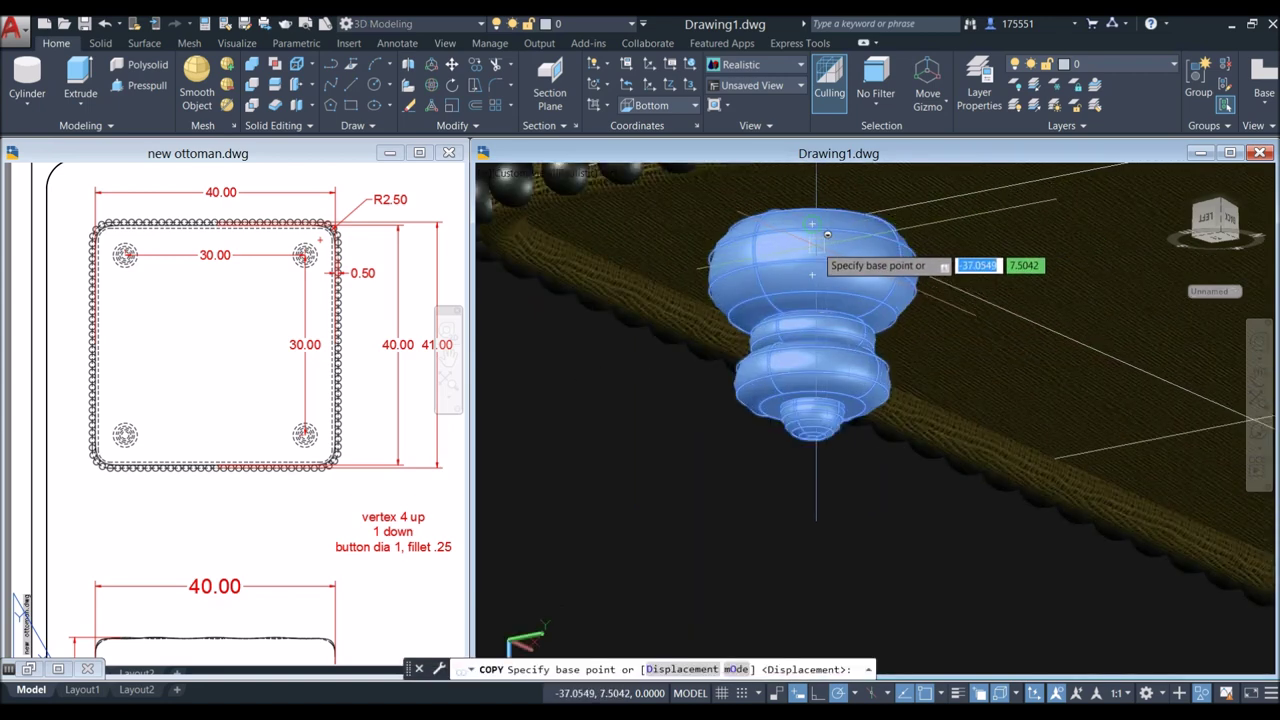
left_click(815, 231)
scroll(886, 300, "down", 8)
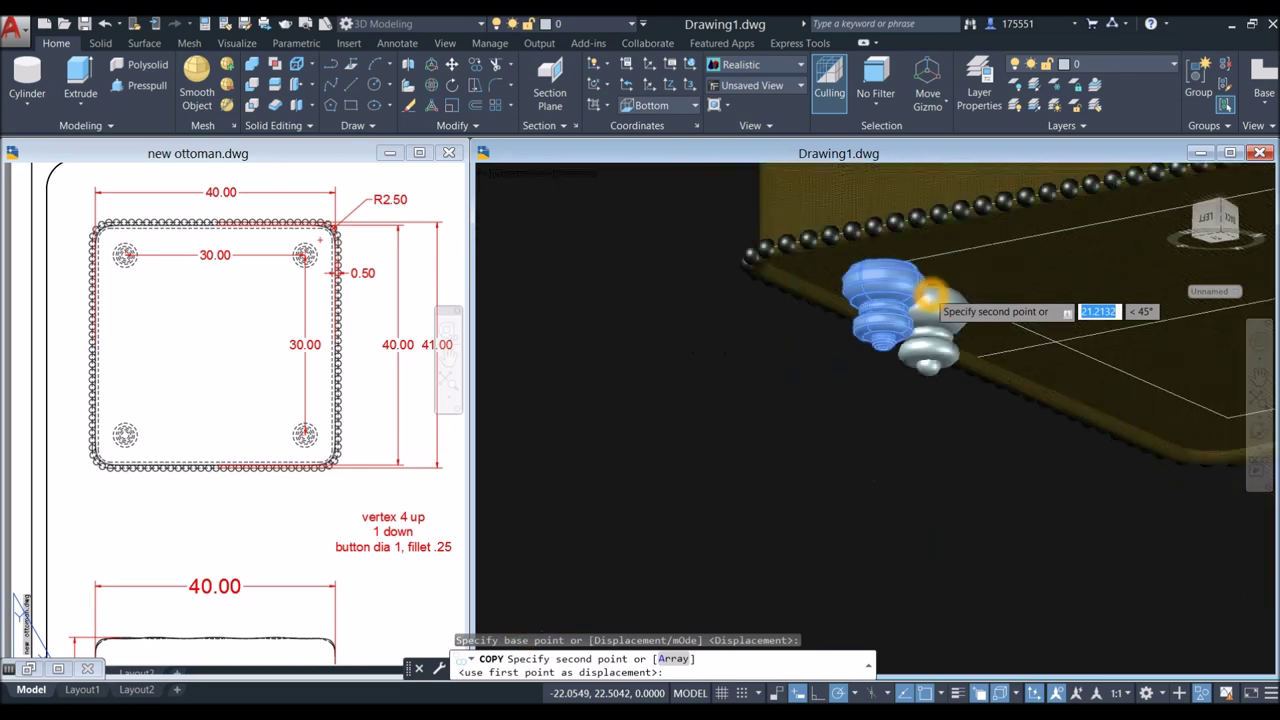
scroll(750, 288, "up", 6)
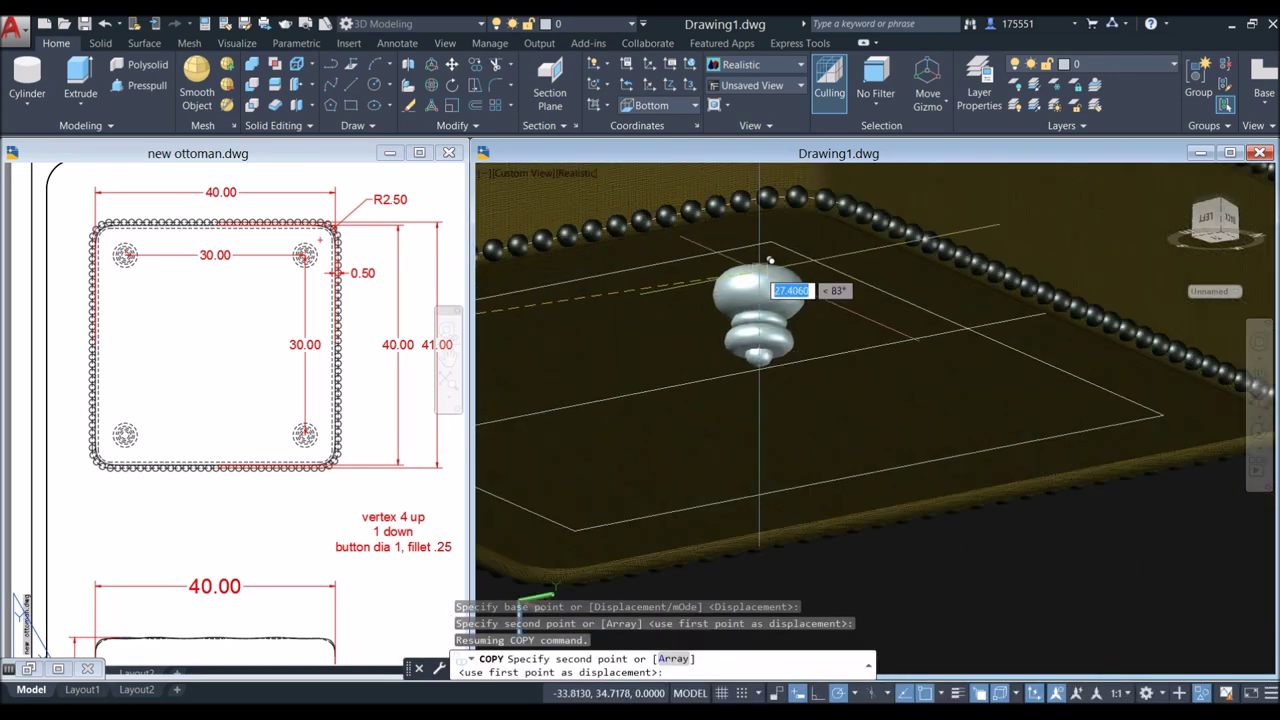
left_click(782, 232)
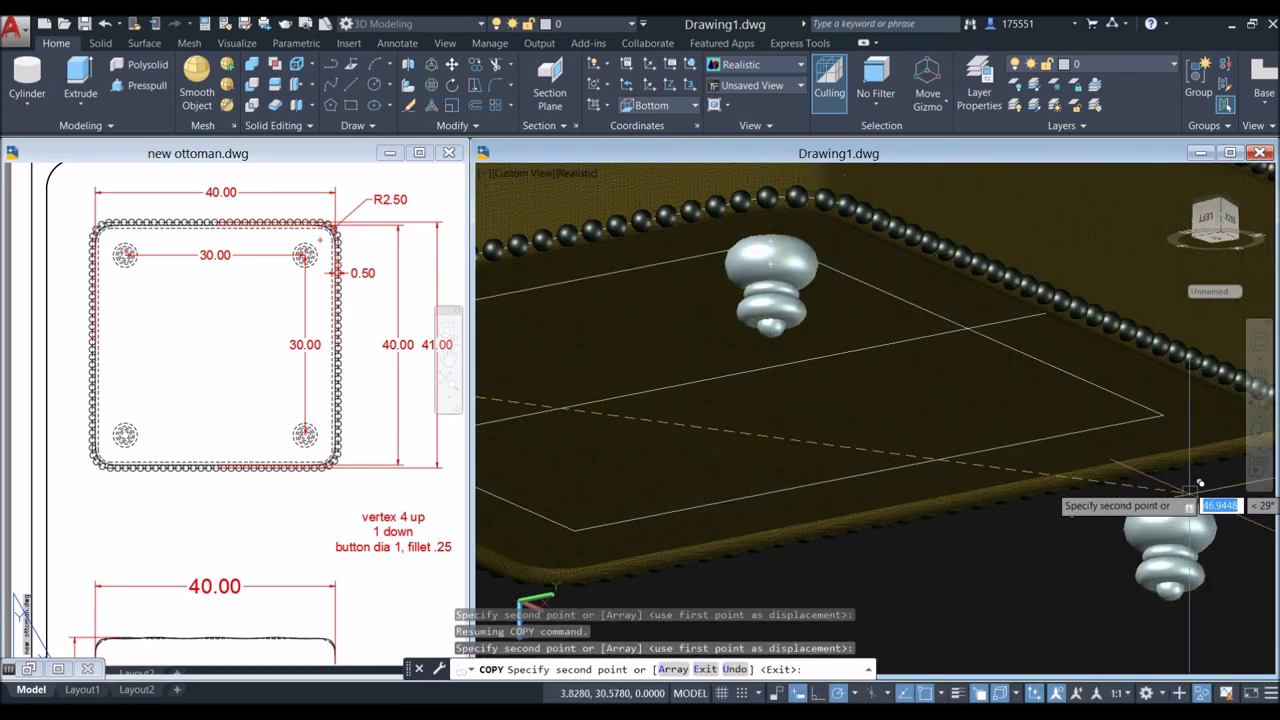
left_click(1180, 408)
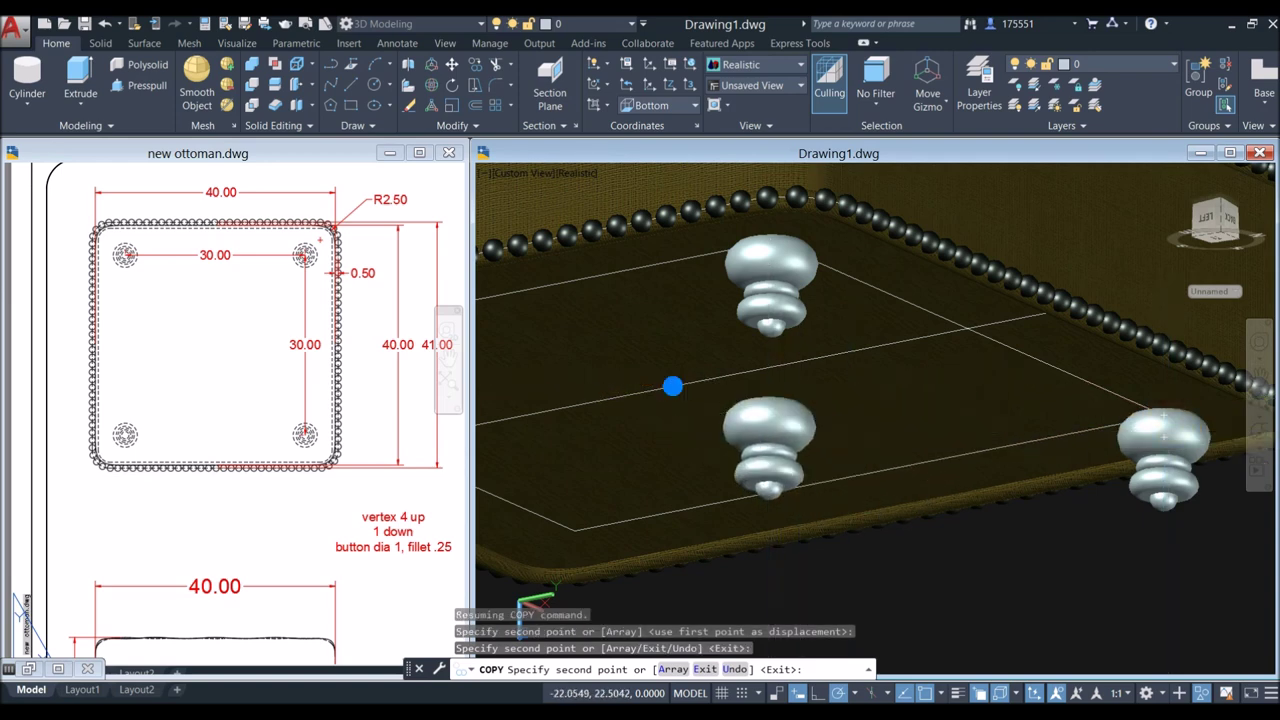
scroll(777, 408, "down", 5)
scroll(920, 329, "up", 5)
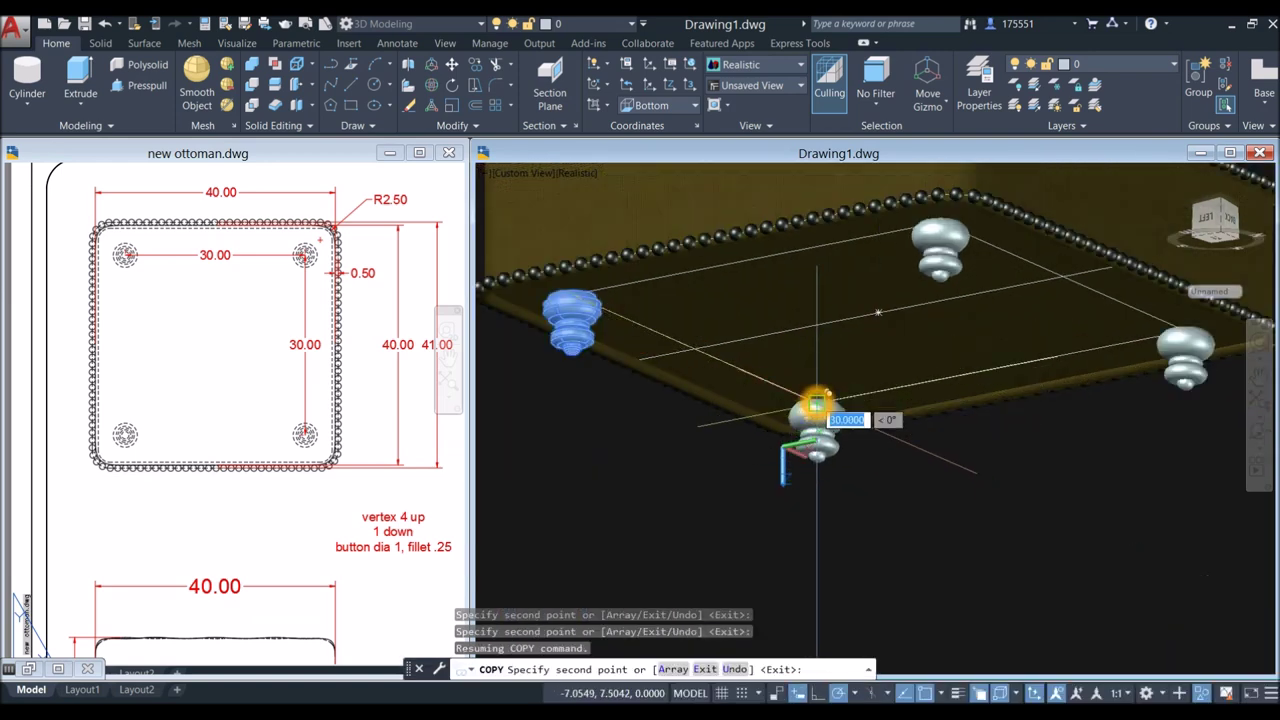
left_click(816, 403)
right_click(850, 330)
left_click(870, 337)
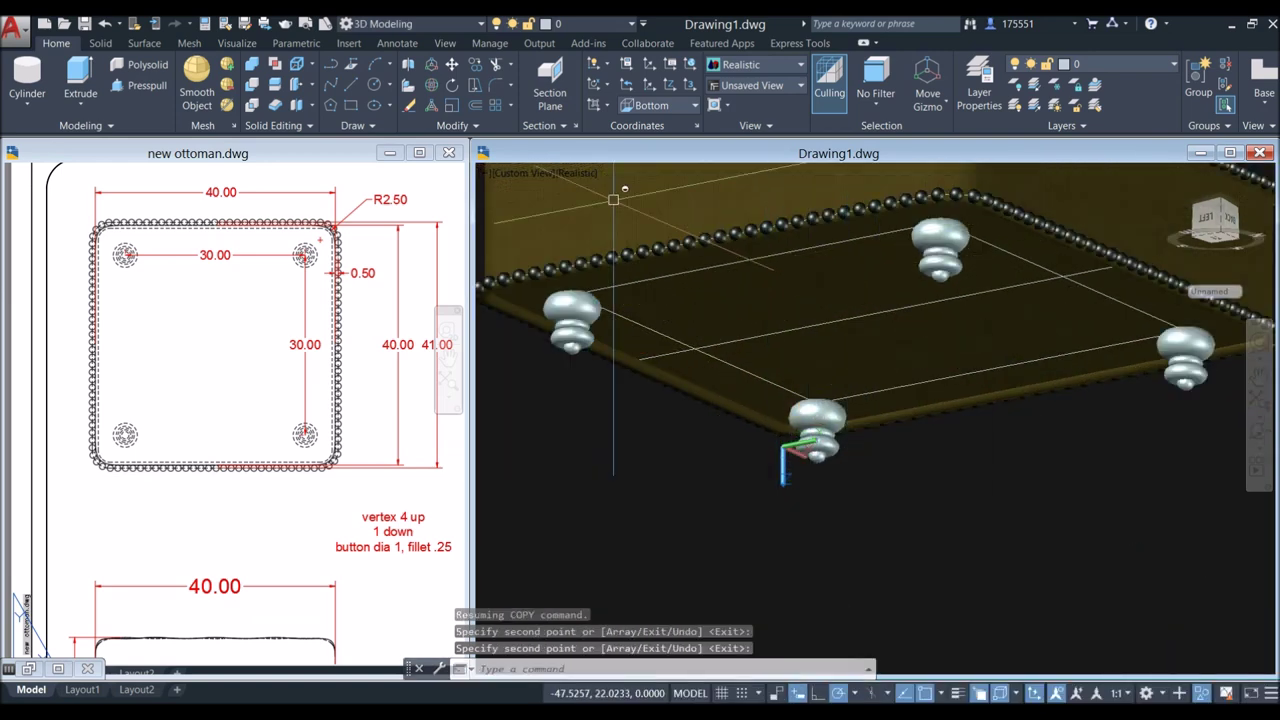
Step: Show the model from the Bottom view and delete the leg layout rectangle on the base's underside
left_click(522, 173)
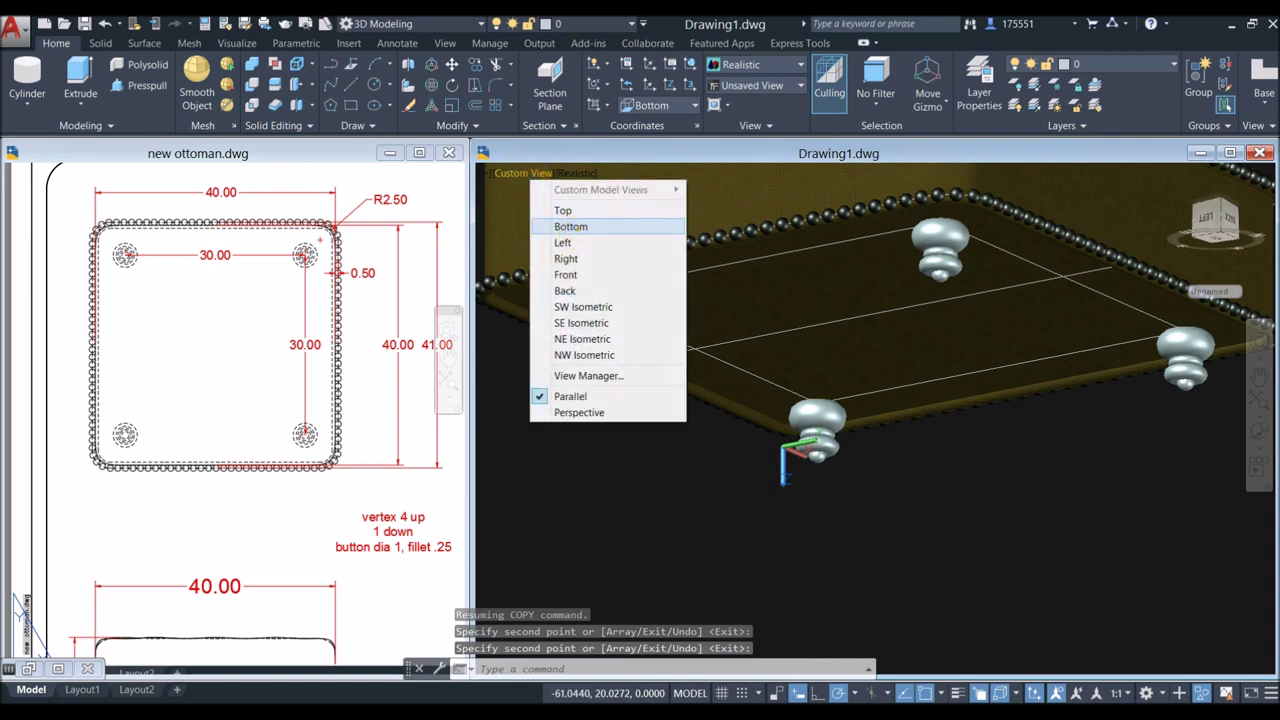
left_click(570, 226)
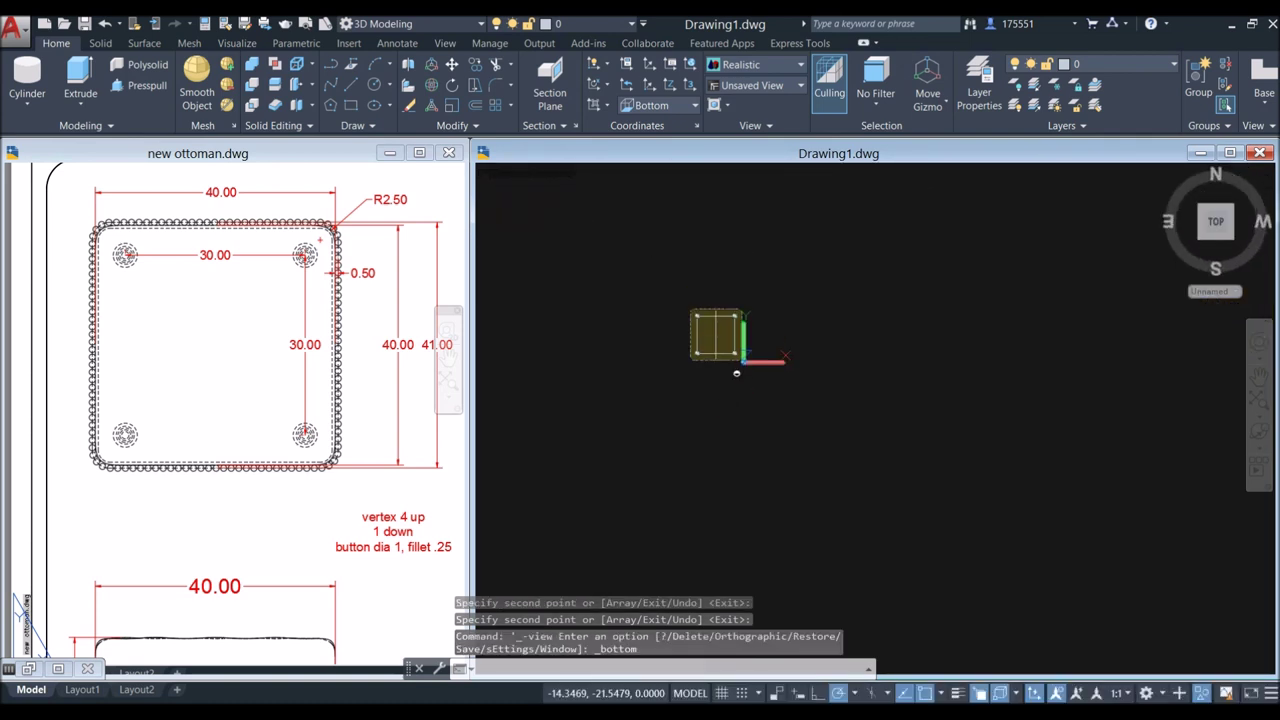
scroll(705, 330, "up", 7)
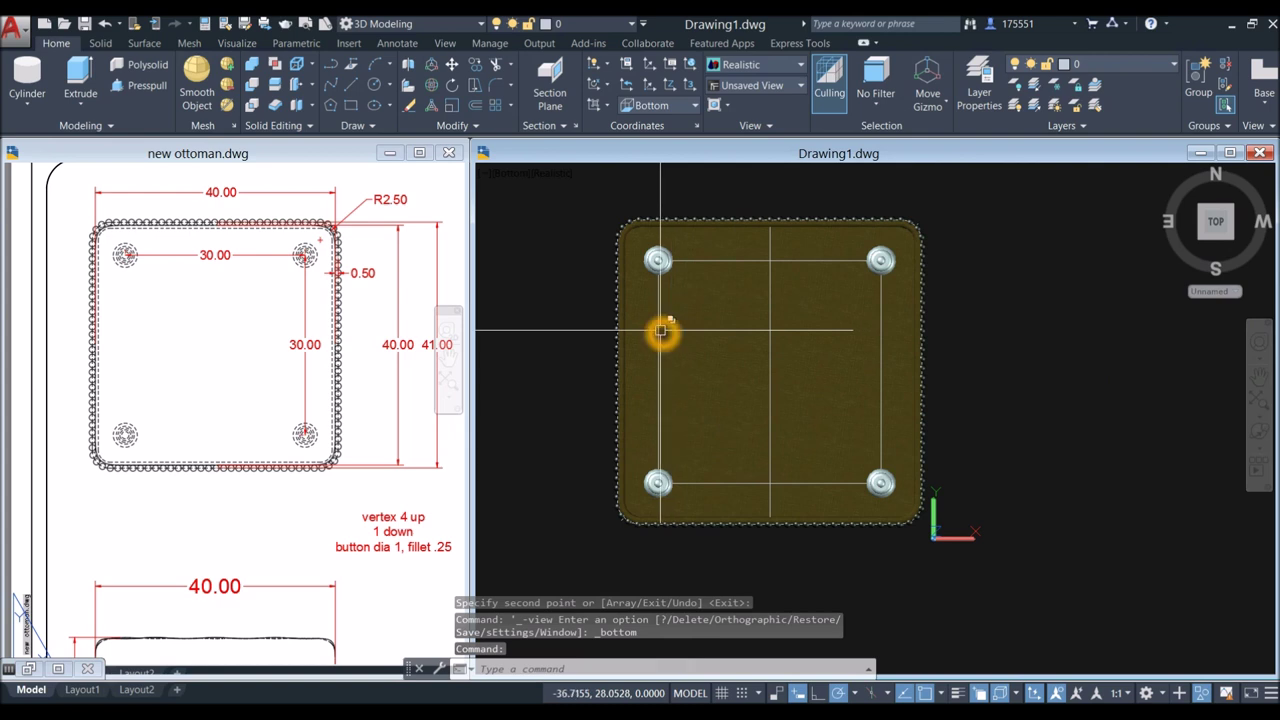
left_click(660, 330)
left_click(726, 412)
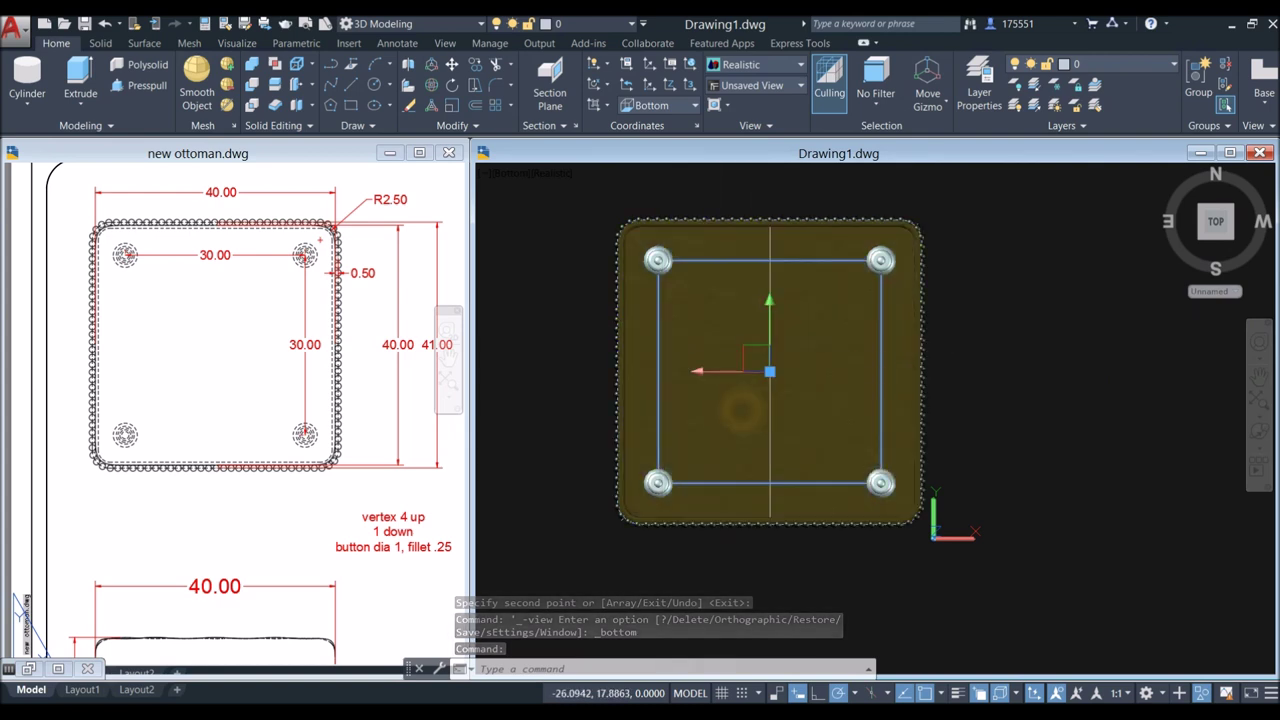
left_click(783, 350)
key("Delete")
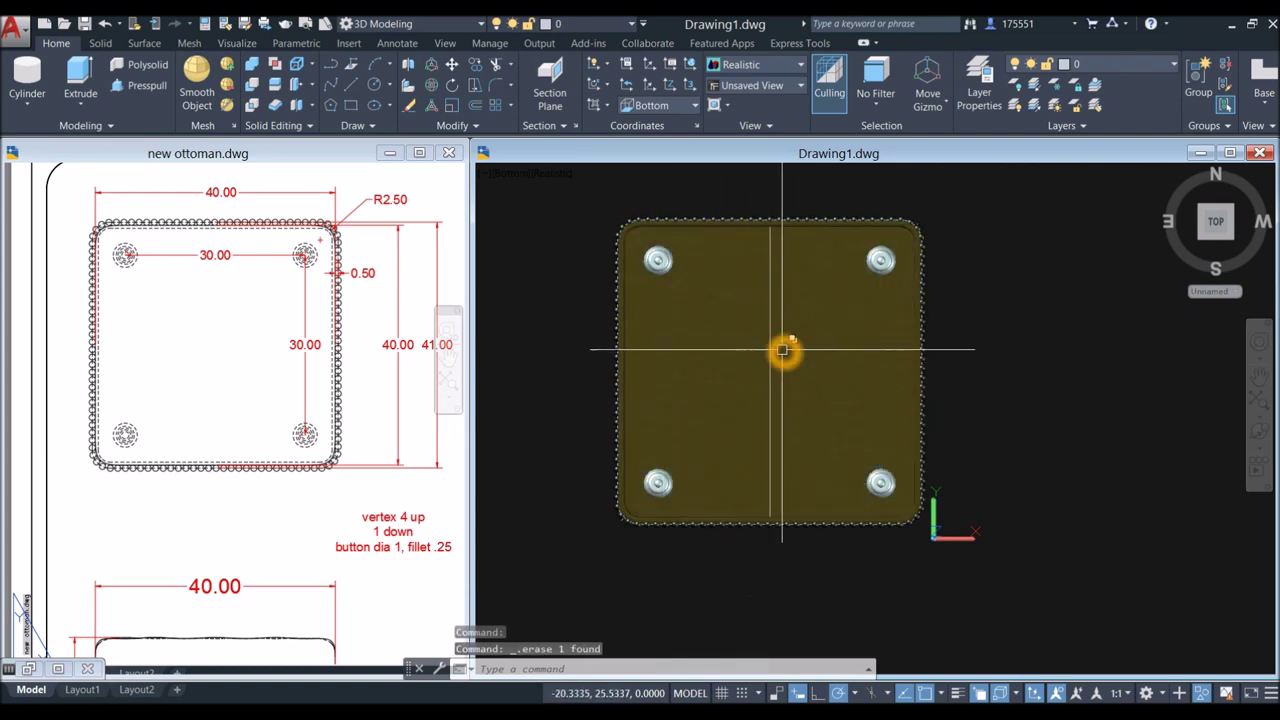
Step: Delete the overlapping construction lines down the middle of the base's underside
left_click(773, 359)
key("Delete")
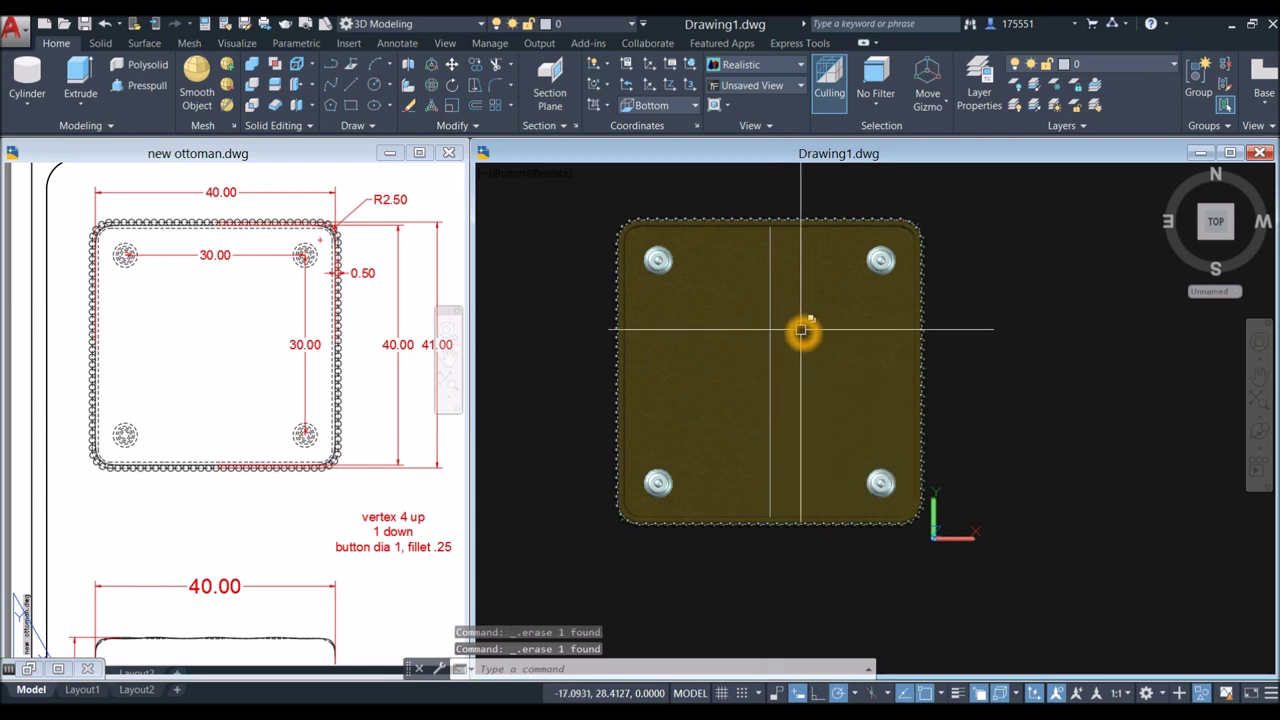
left_click(776, 350)
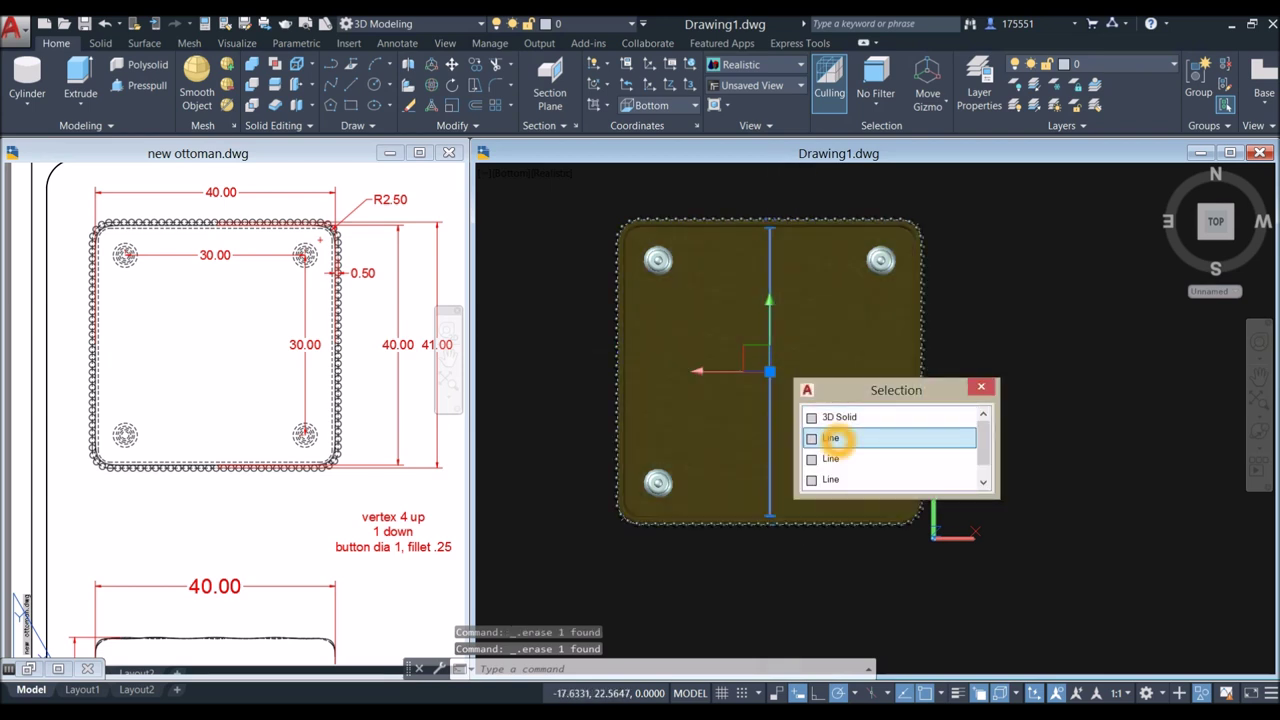
left_click(840, 437)
key("Delete")
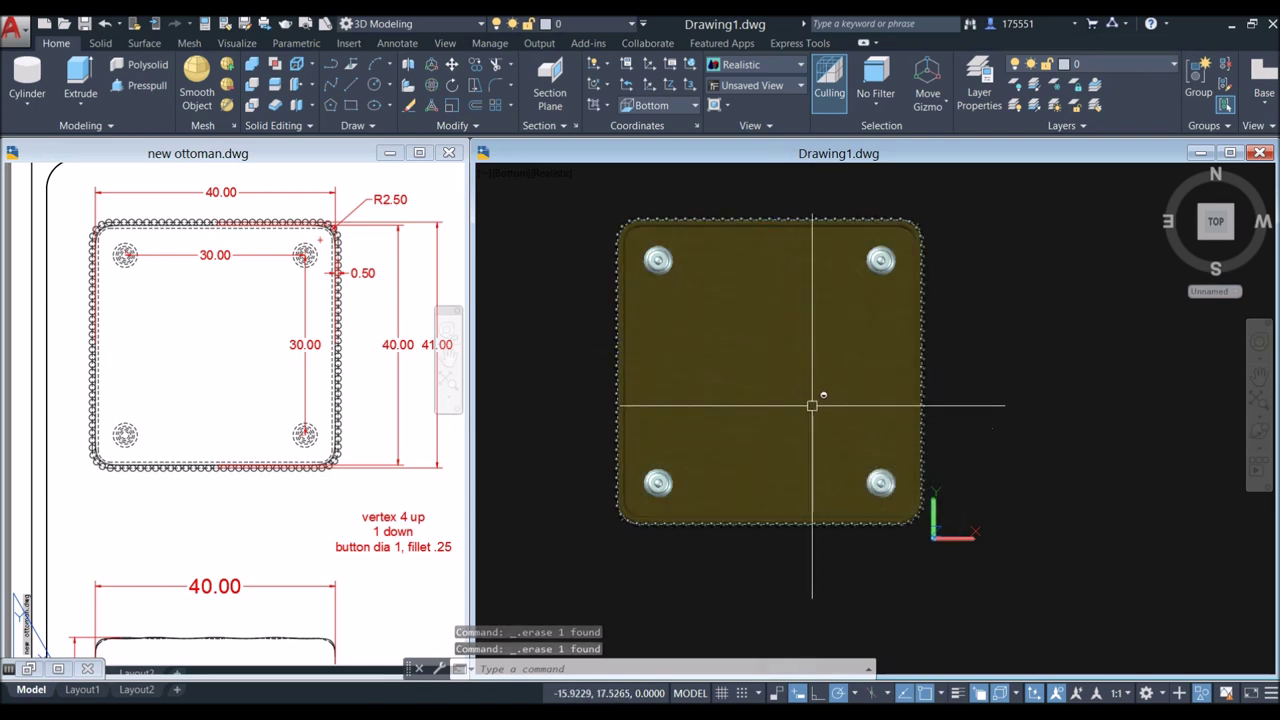
Step: Delete the overlapping construction lines across the base's top face, leaving the solids in place
scroll(812, 406, "down", 2)
middle_click_drag(781, 342, 760, 400, "shift")
scroll(723, 340, "up", 4)
middle_click_drag(723, 340, 757, 334, "shift")
left_click(757, 334)
left_click(760, 324)
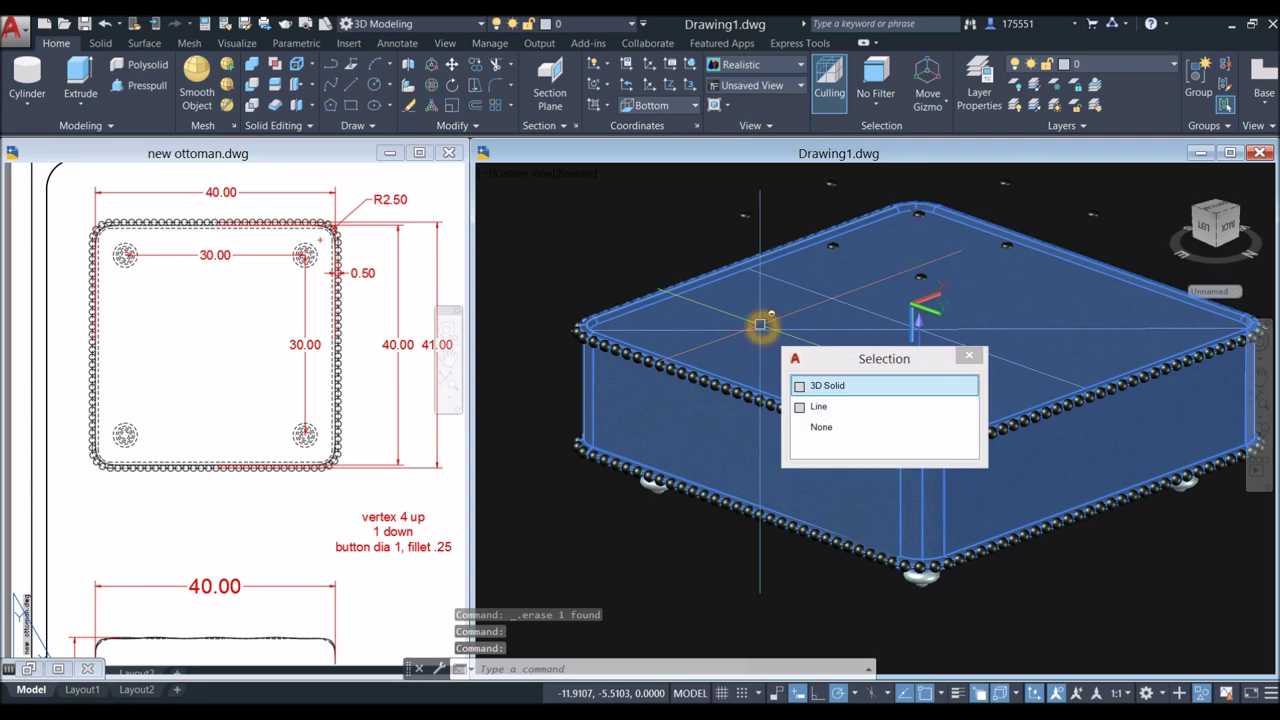
left_click(828, 407)
key("Delete")
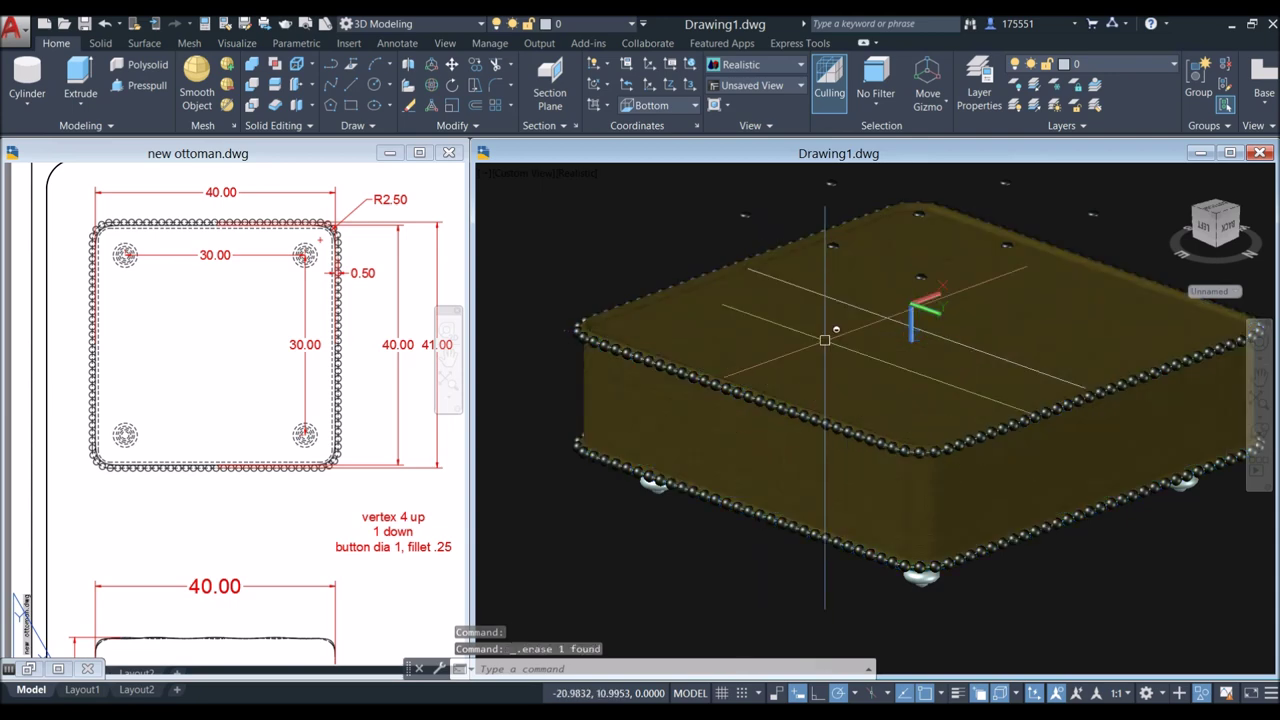
left_click(830, 302)
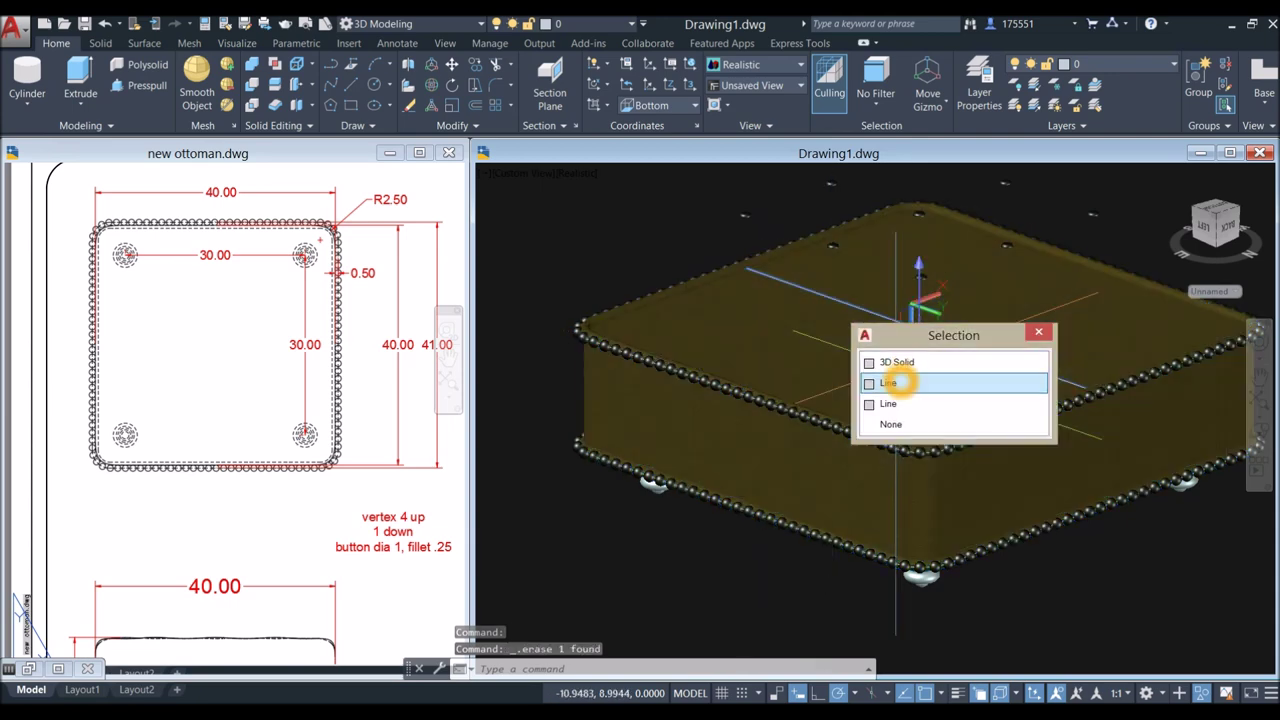
left_click(899, 378)
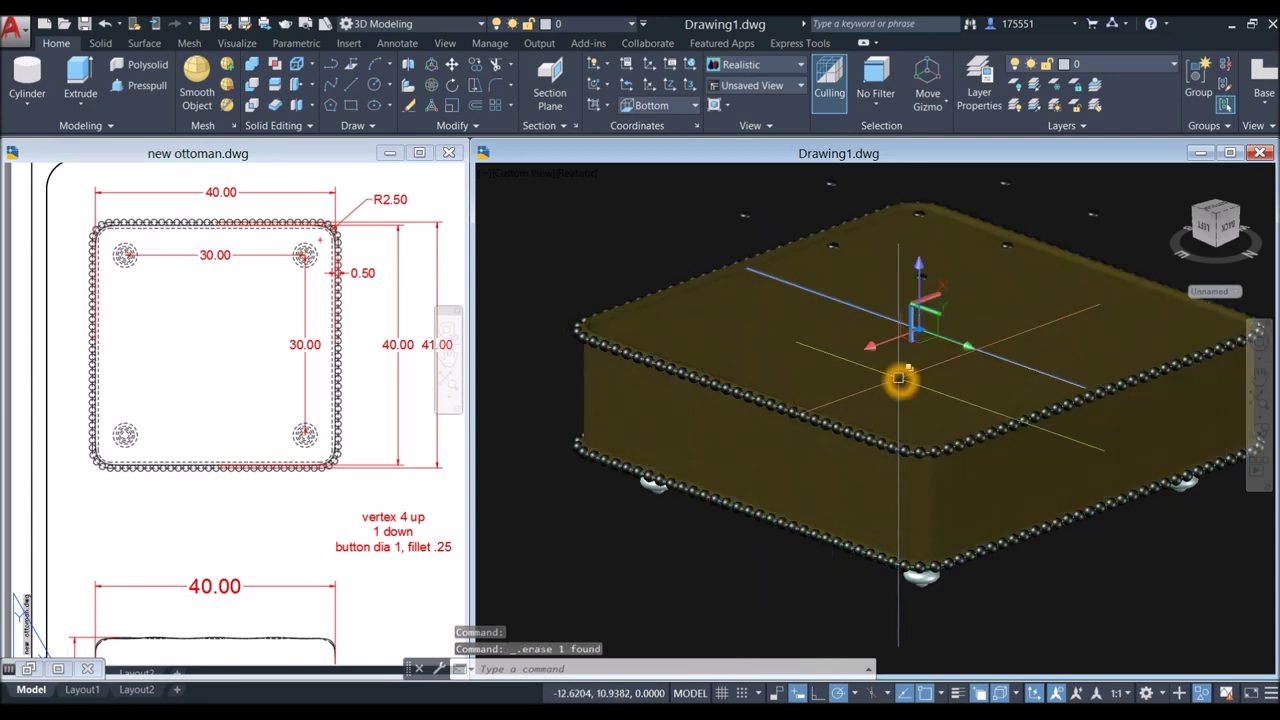
left_click(880, 318)
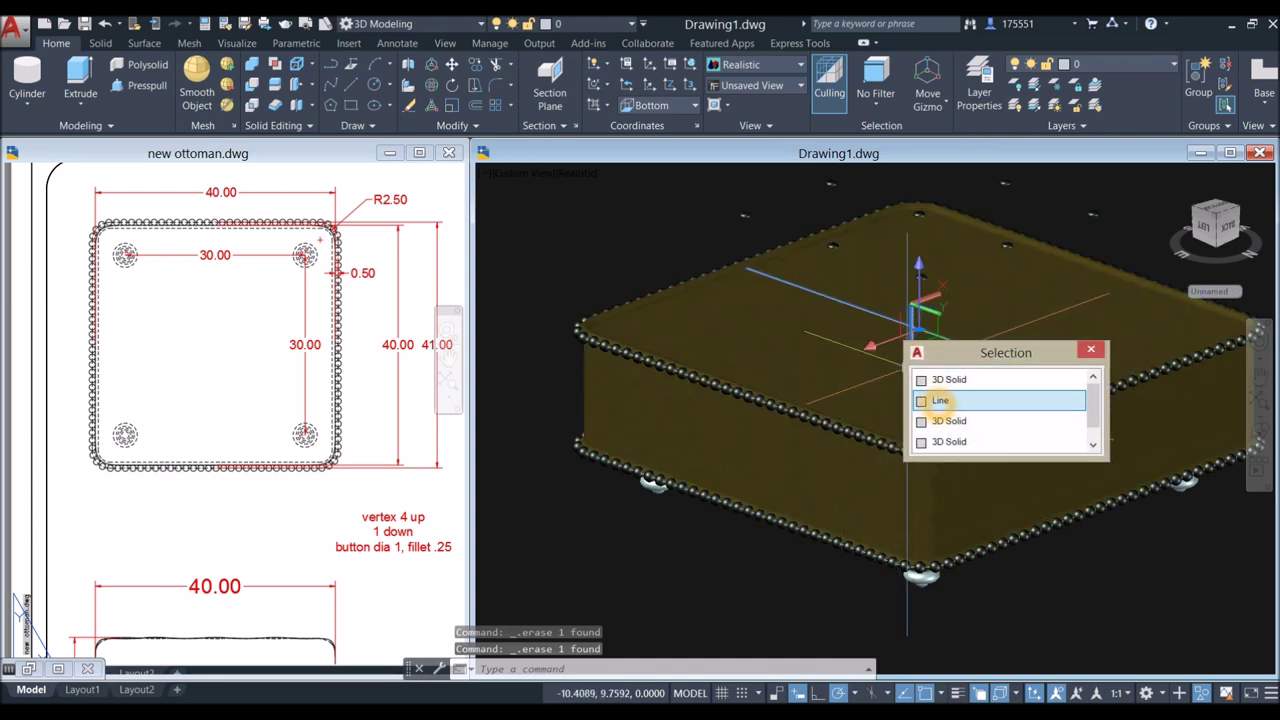
left_click(940, 400)
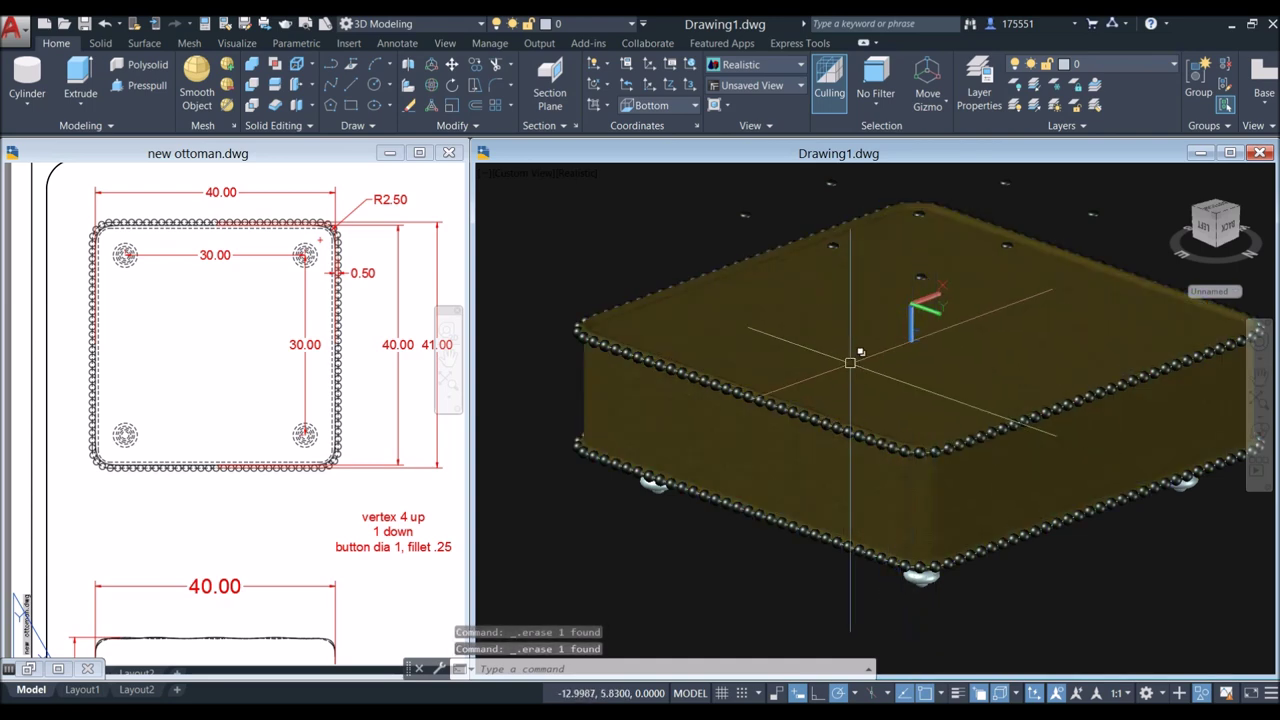
Step: Delete the polyline path running through the upper row of beads around the base
scroll(595, 328, "up", 6)
scroll(583, 339, "up", 4)
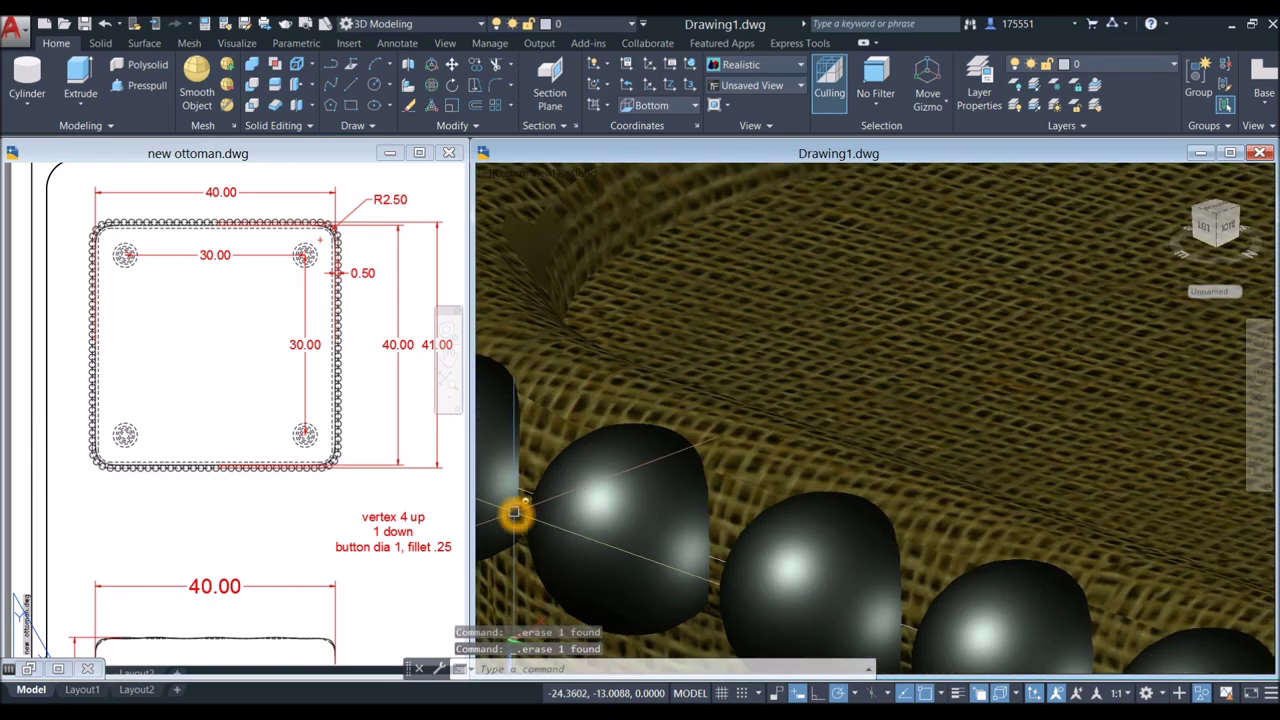
left_click(522, 489)
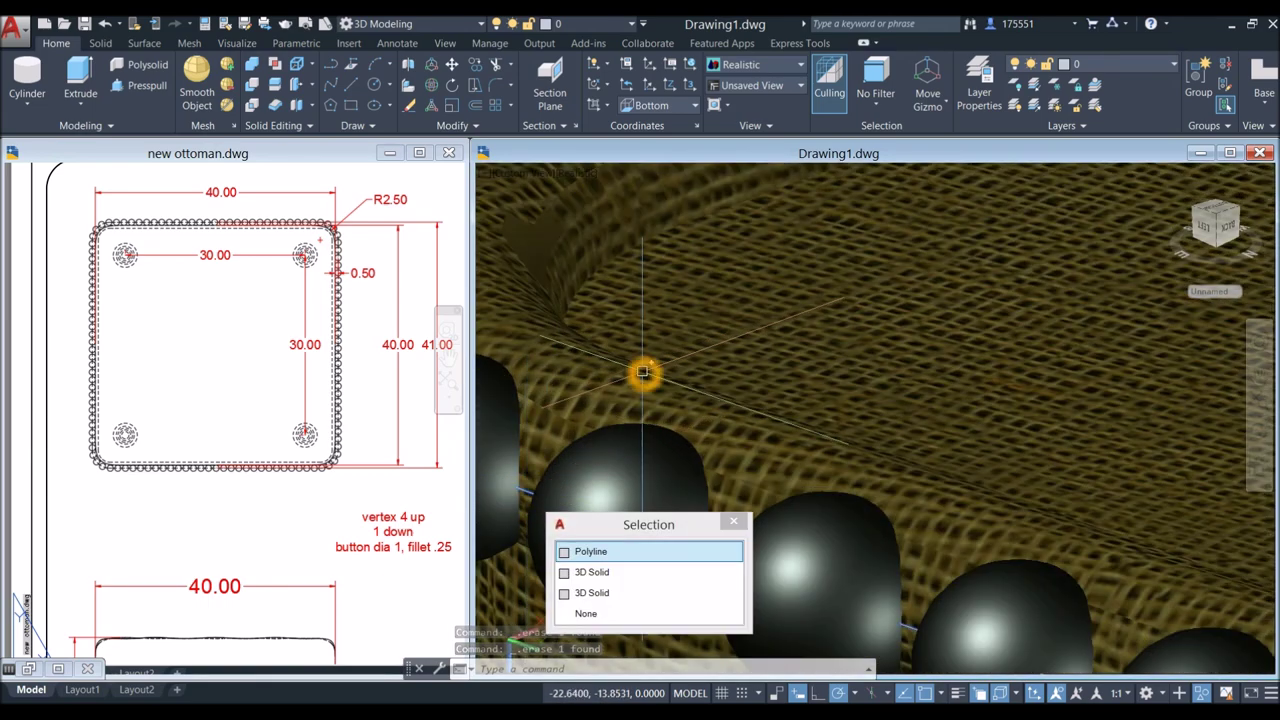
key("Escape")
scroll(643, 372, "down", 8)
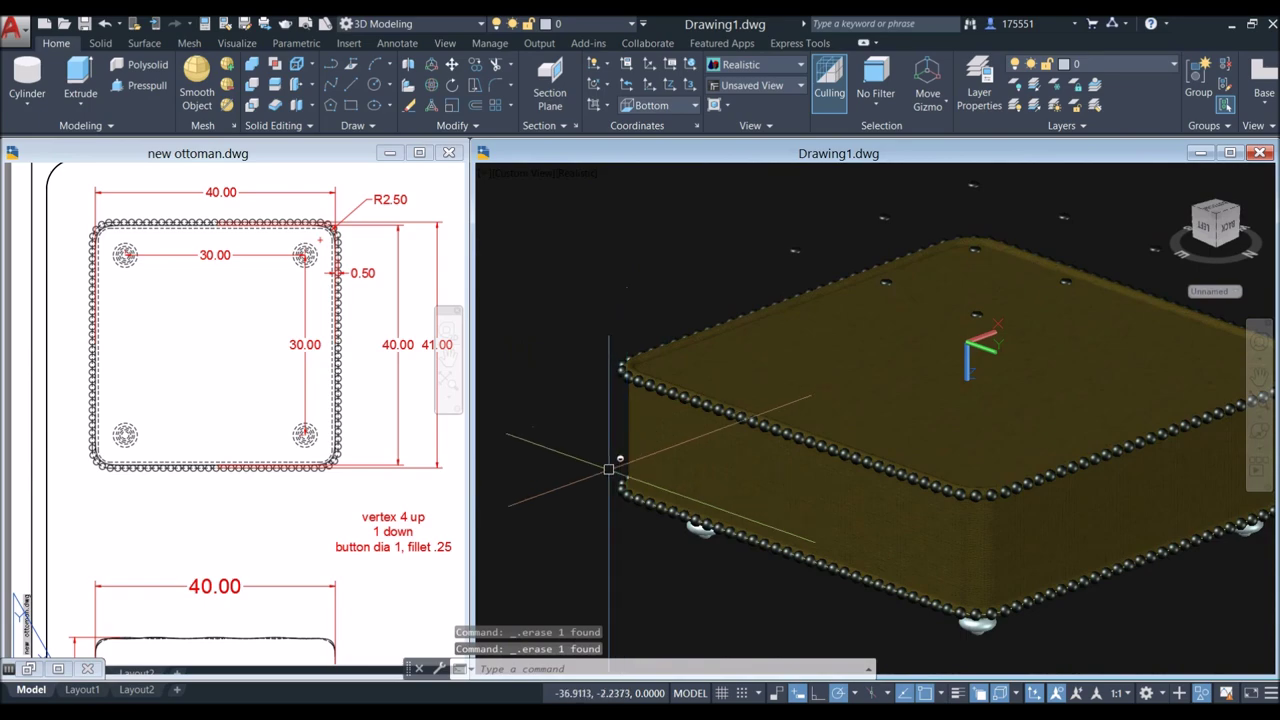
Step: Delete the polyline path running through the lower row of beads around the base
scroll(665, 525, "up", 6)
scroll(794, 562, "up", 2)
scroll(830, 574, "up", 4)
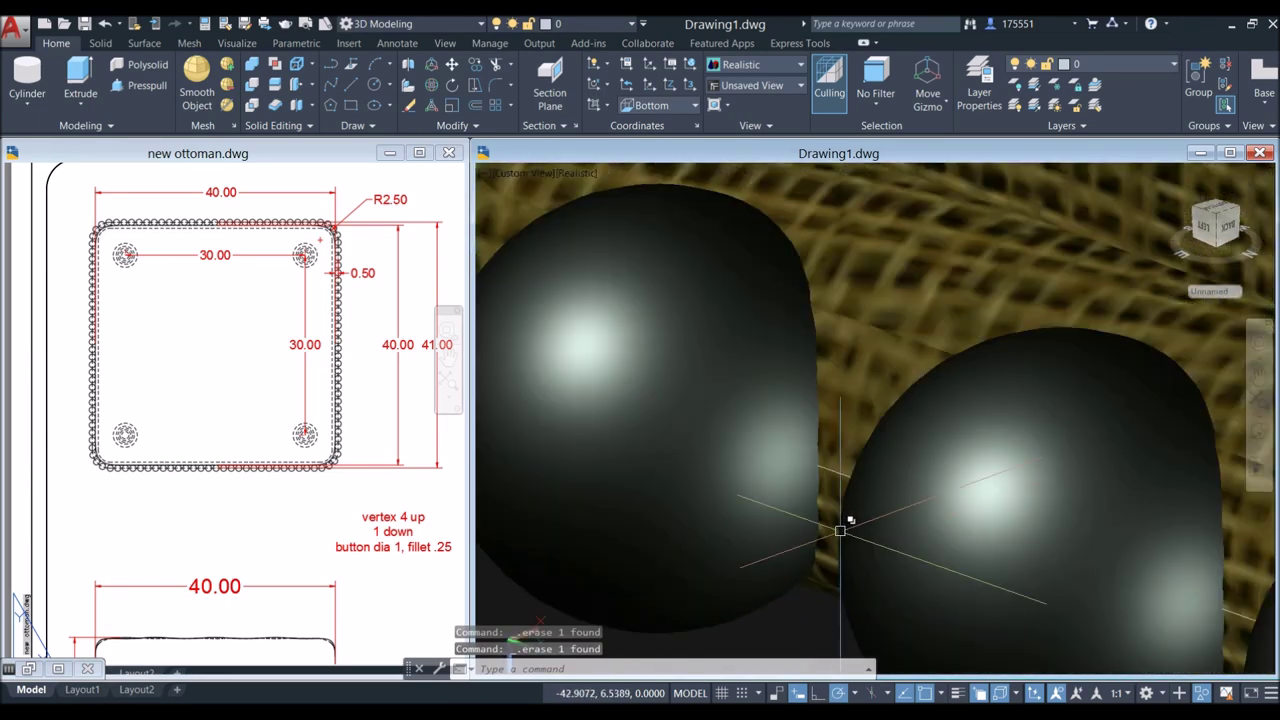
left_click(838, 479)
key("Escape")
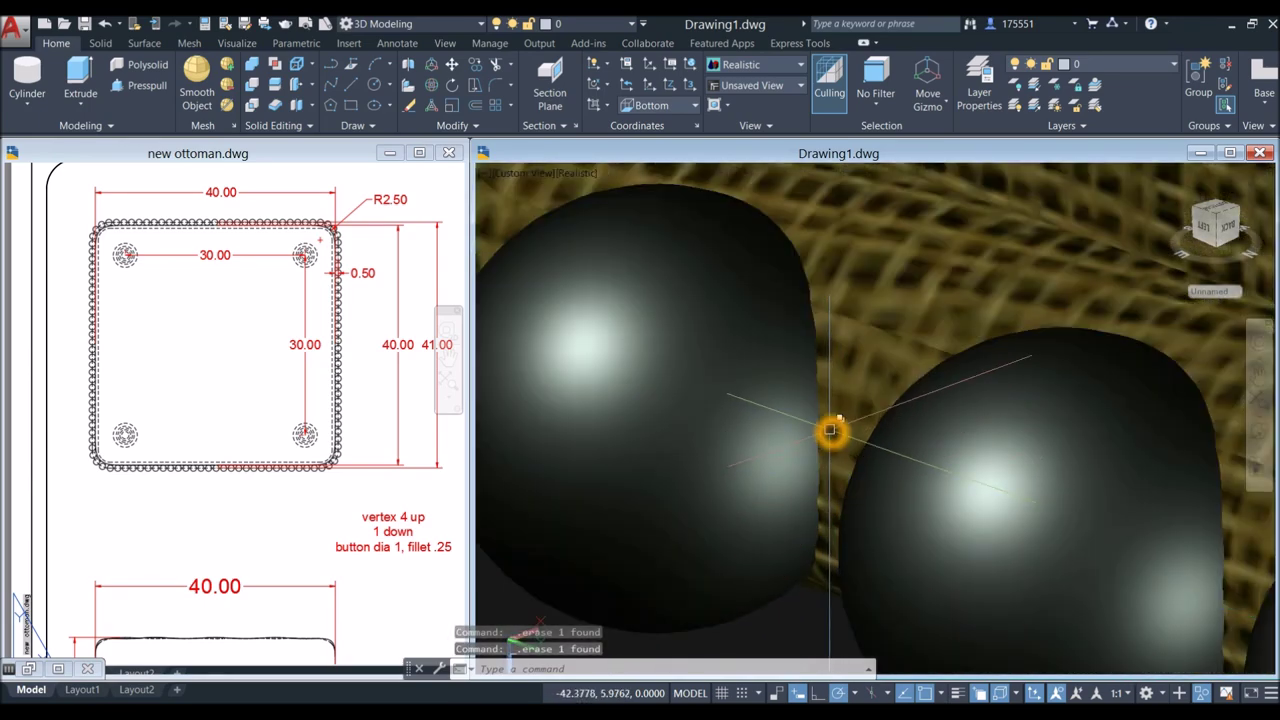
Step: End the object isolation to bring back the hidden tufted cushion on the base
scroll(828, 432, "down", 4)
scroll(828, 432, "down", 8)
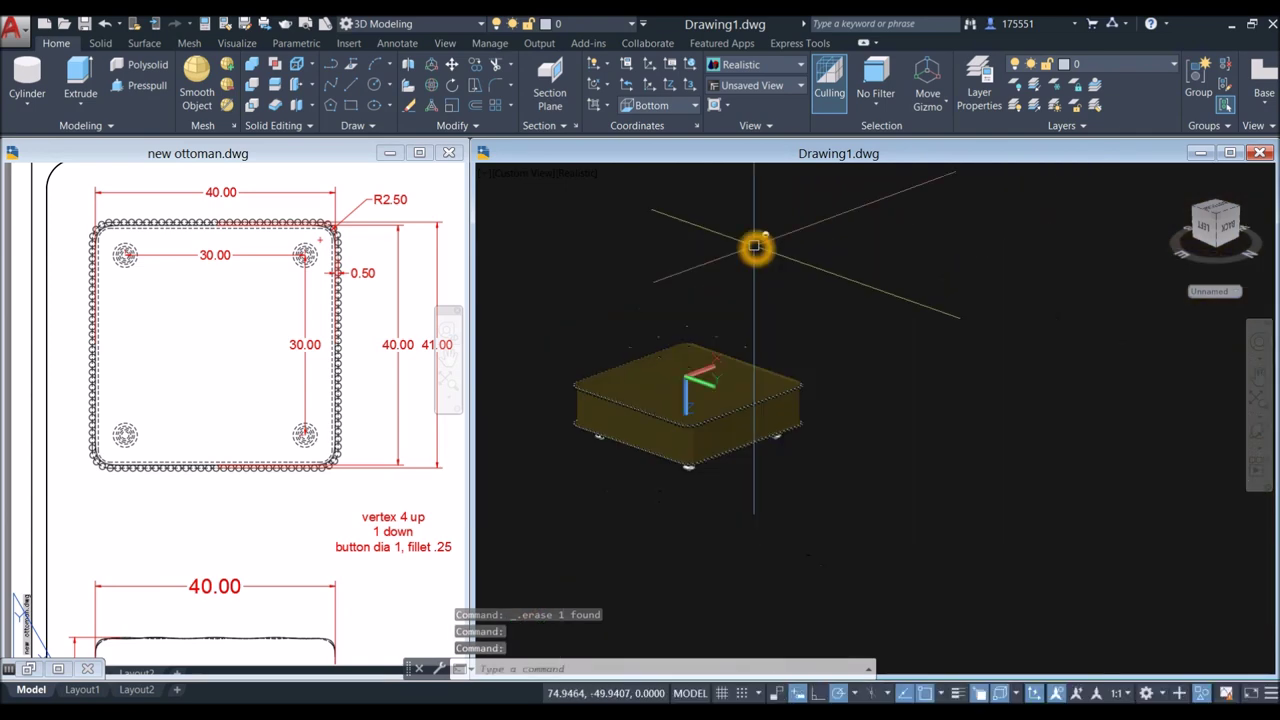
right_click(755, 247)
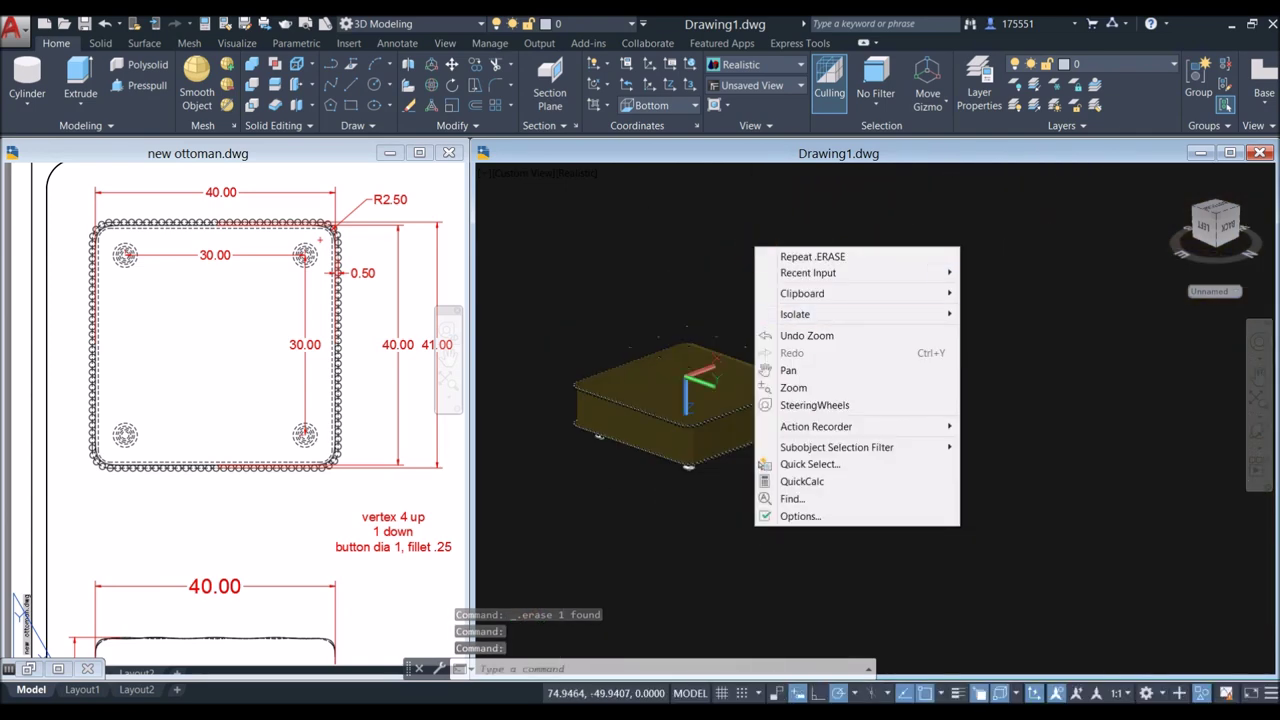
mouse_move(800, 314)
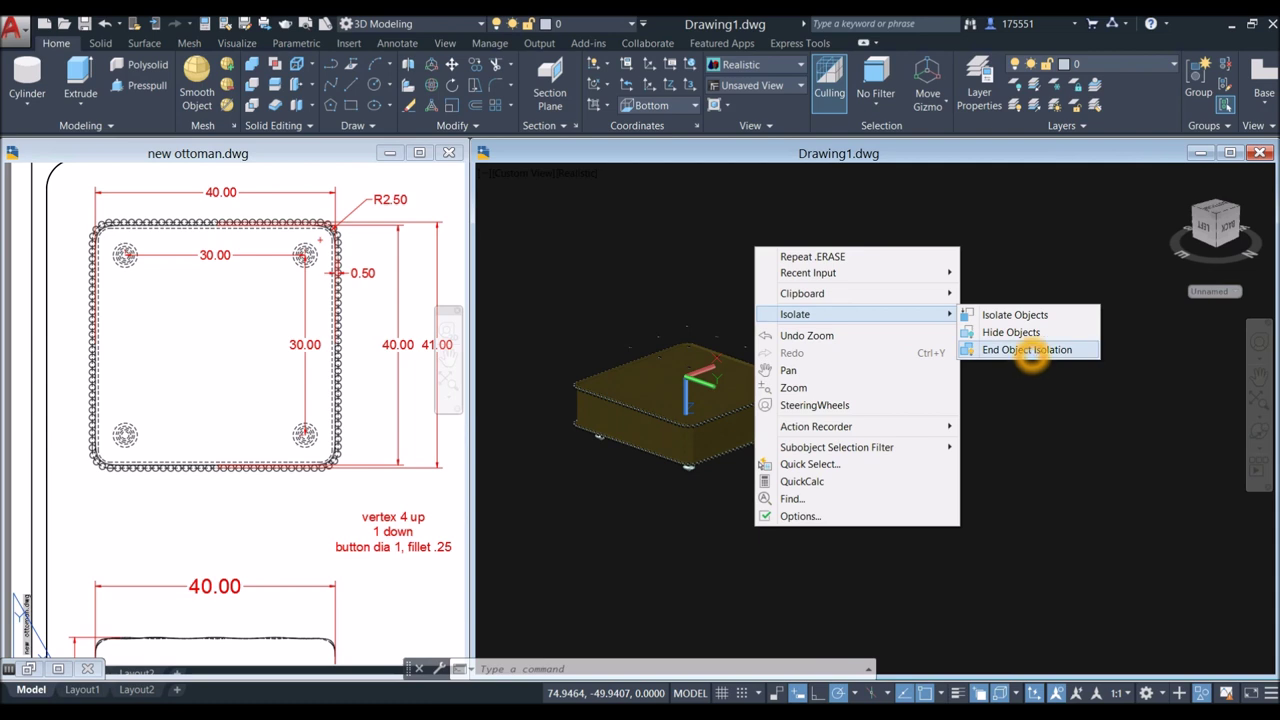
left_click(1030, 350)
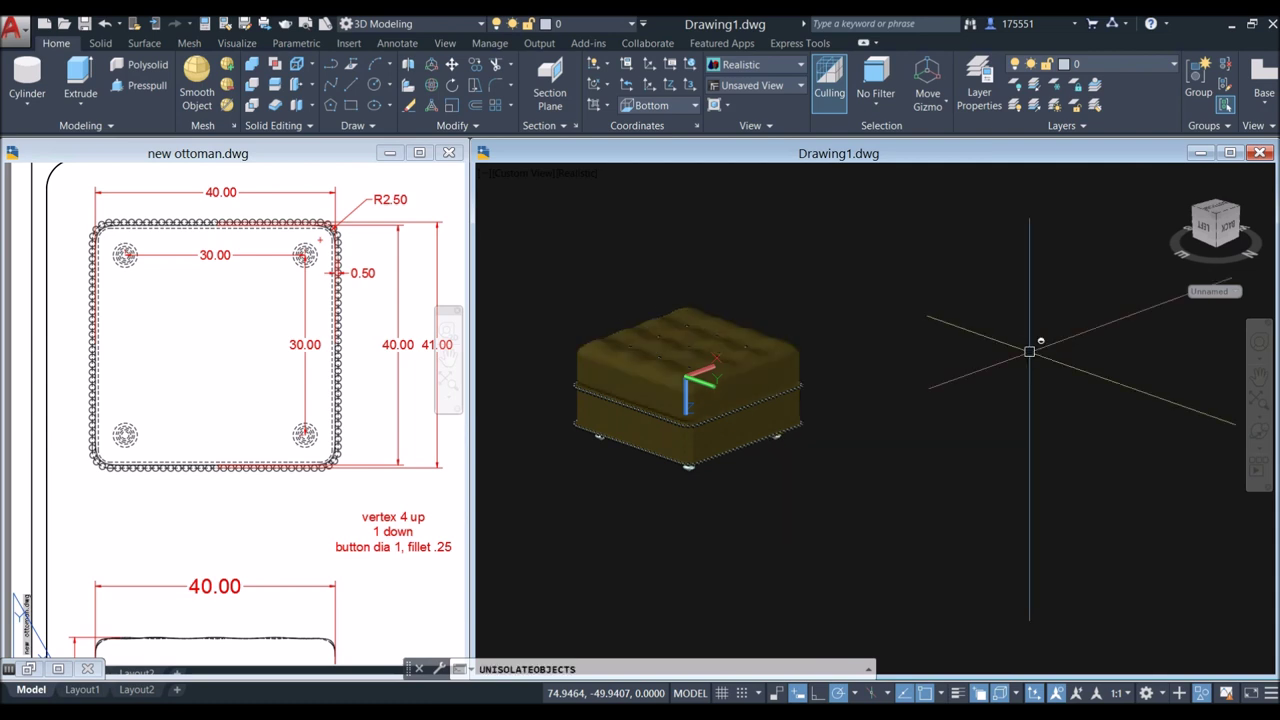
Step: Assign the Door Hardware - Chrome Satin material from the document materials to all four legs
scroll(730, 460, "up", 5)
middle_click_drag(757, 469, 771, 380, "shift")
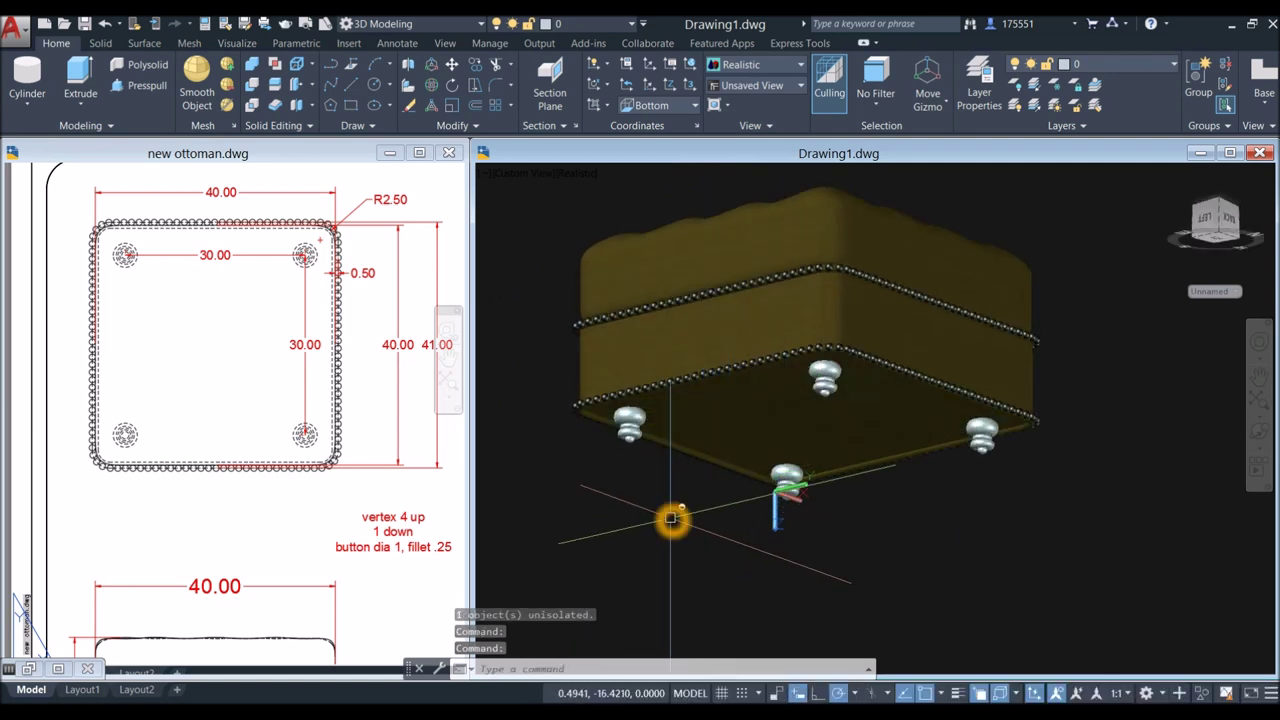
type("ma")
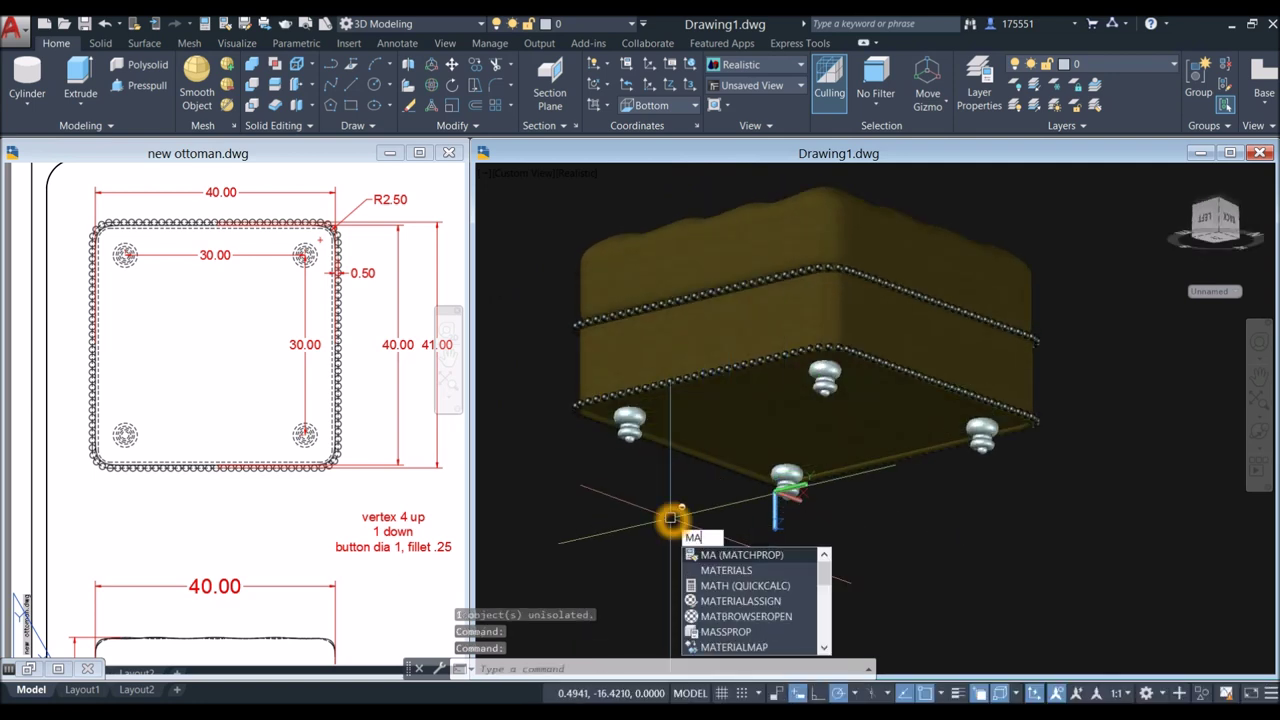
left_click(771, 570)
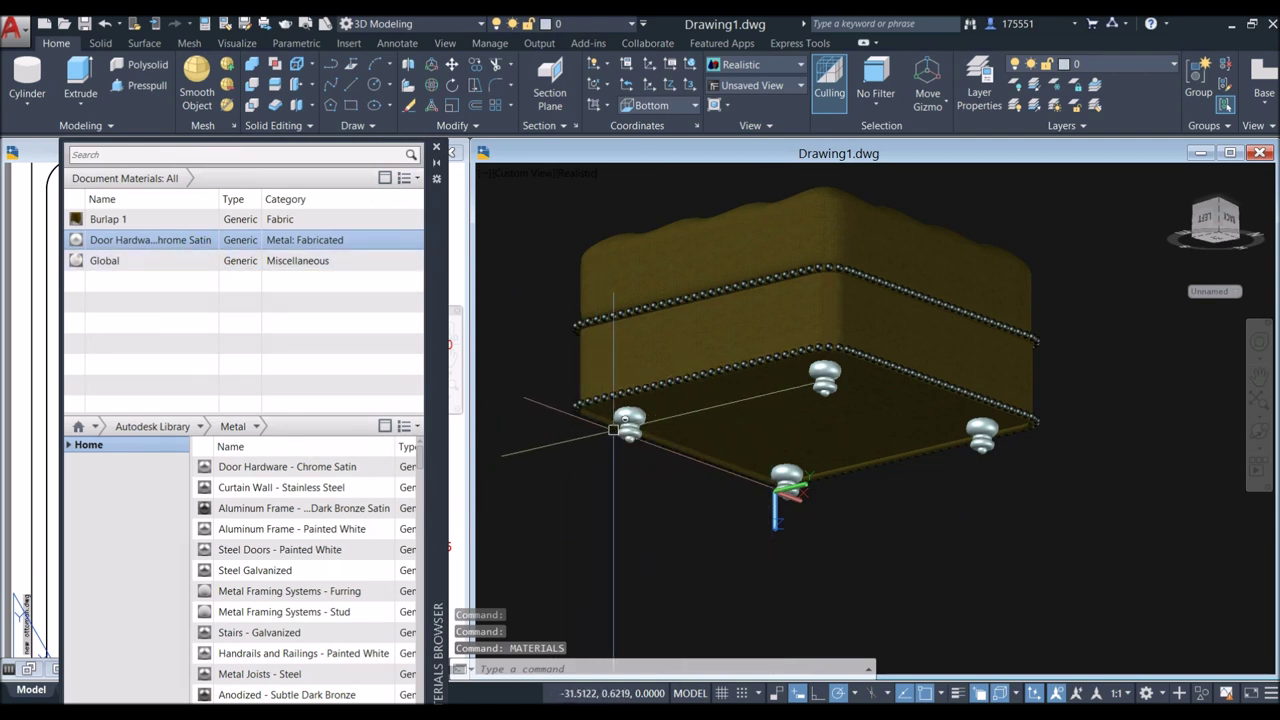
left_click(625, 425)
left_click(825, 380)
left_click(910, 441)
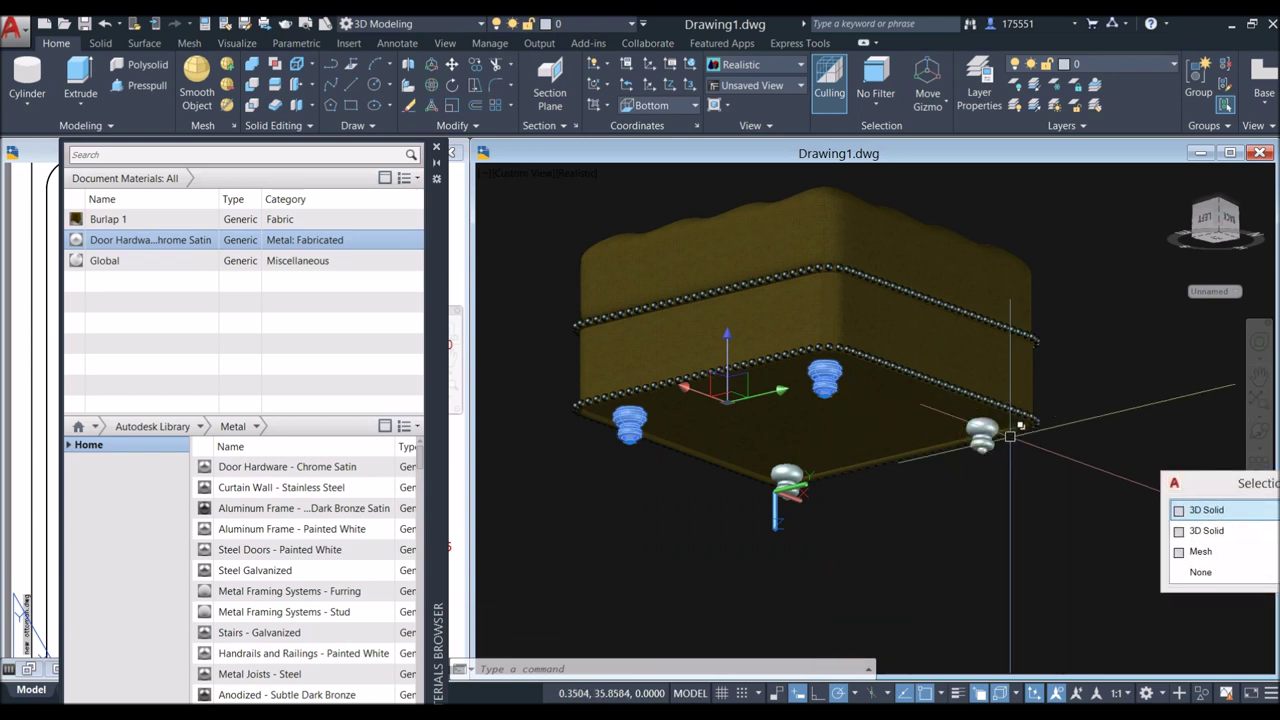
left_click(982, 432)
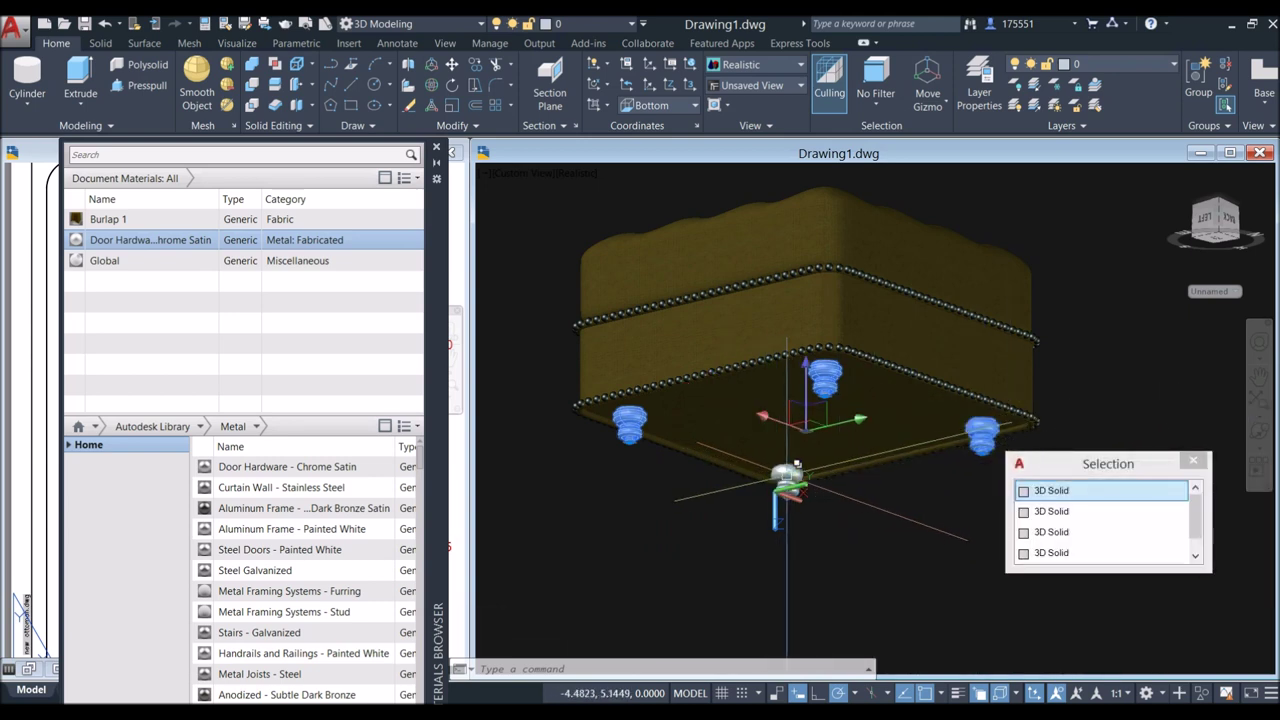
left_click(790, 472)
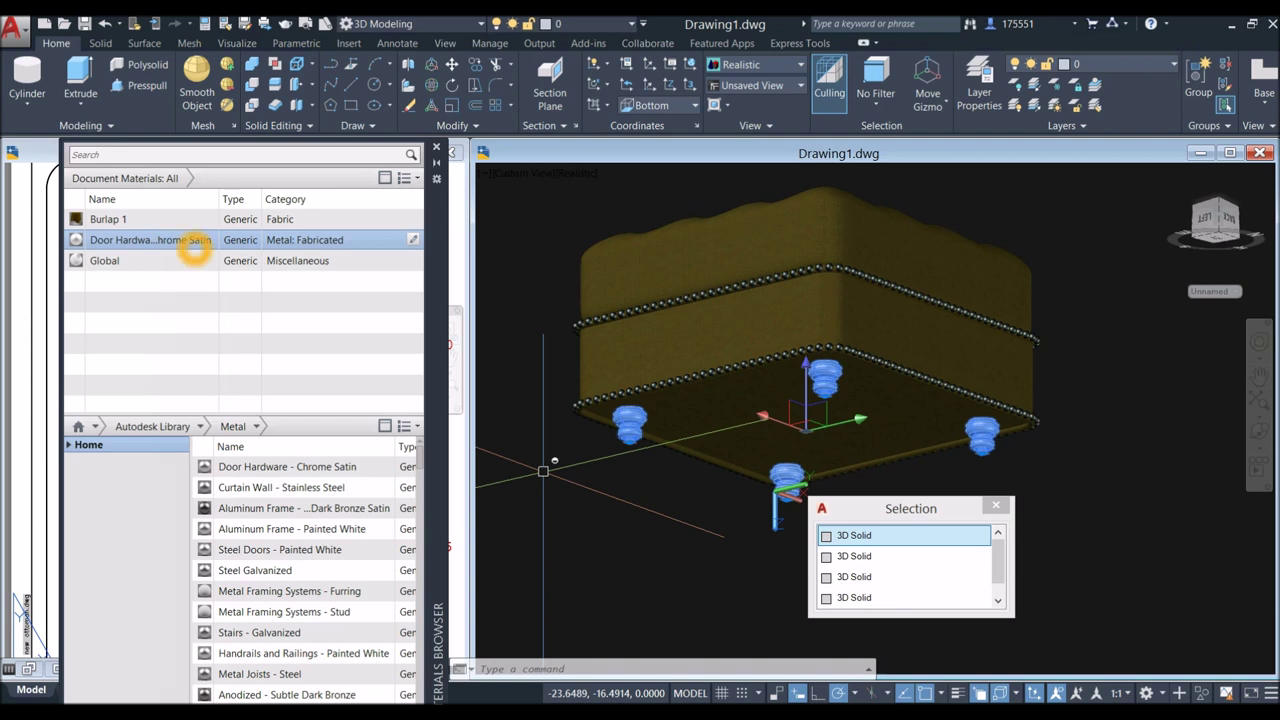
left_click(398, 250)
right_click(412, 241)
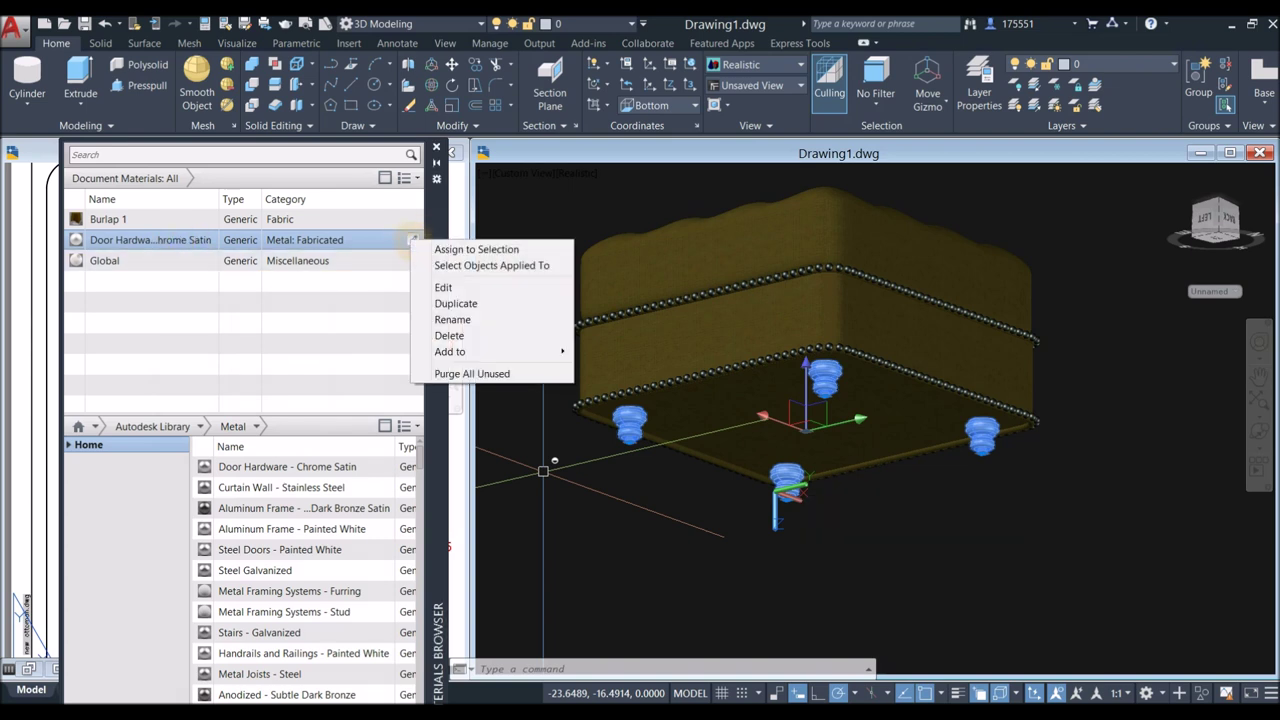
left_click(430, 250)
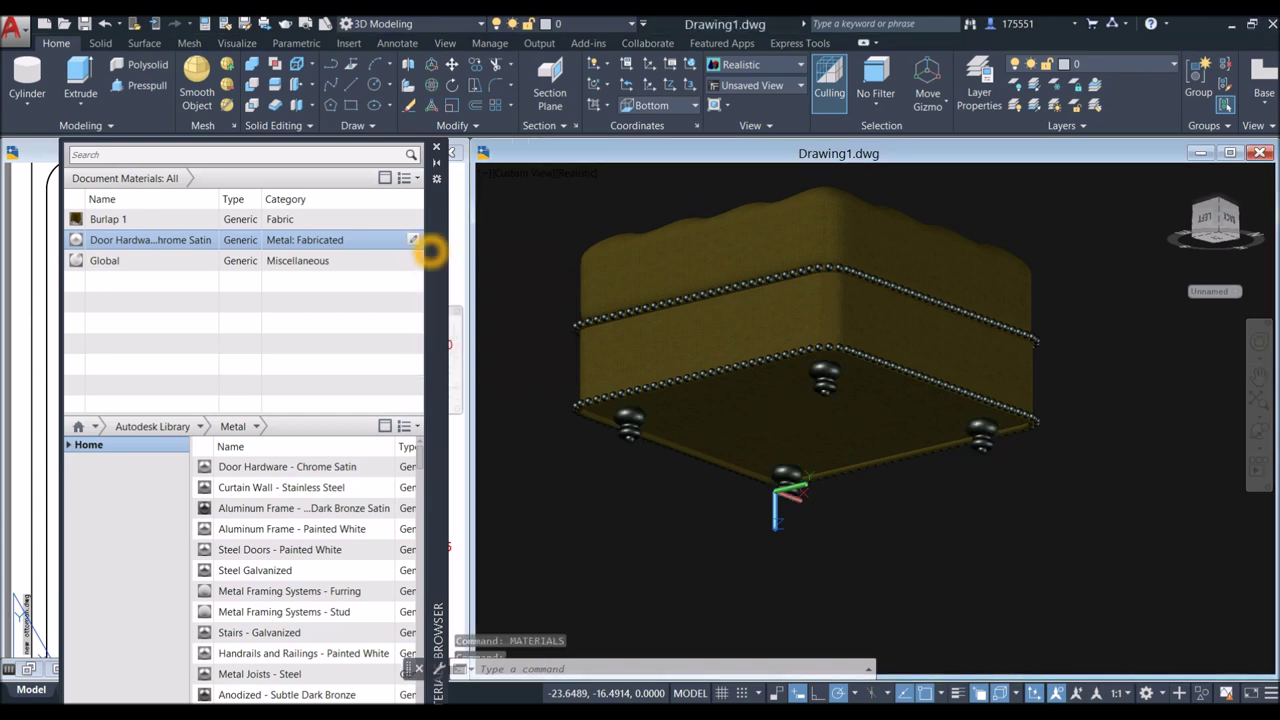
Step: Switch the view of the finished ottoman to Perspective projection and maximize the Drawing1.dwg window
middle_click_drag(809, 383, 871, 563, "shift")
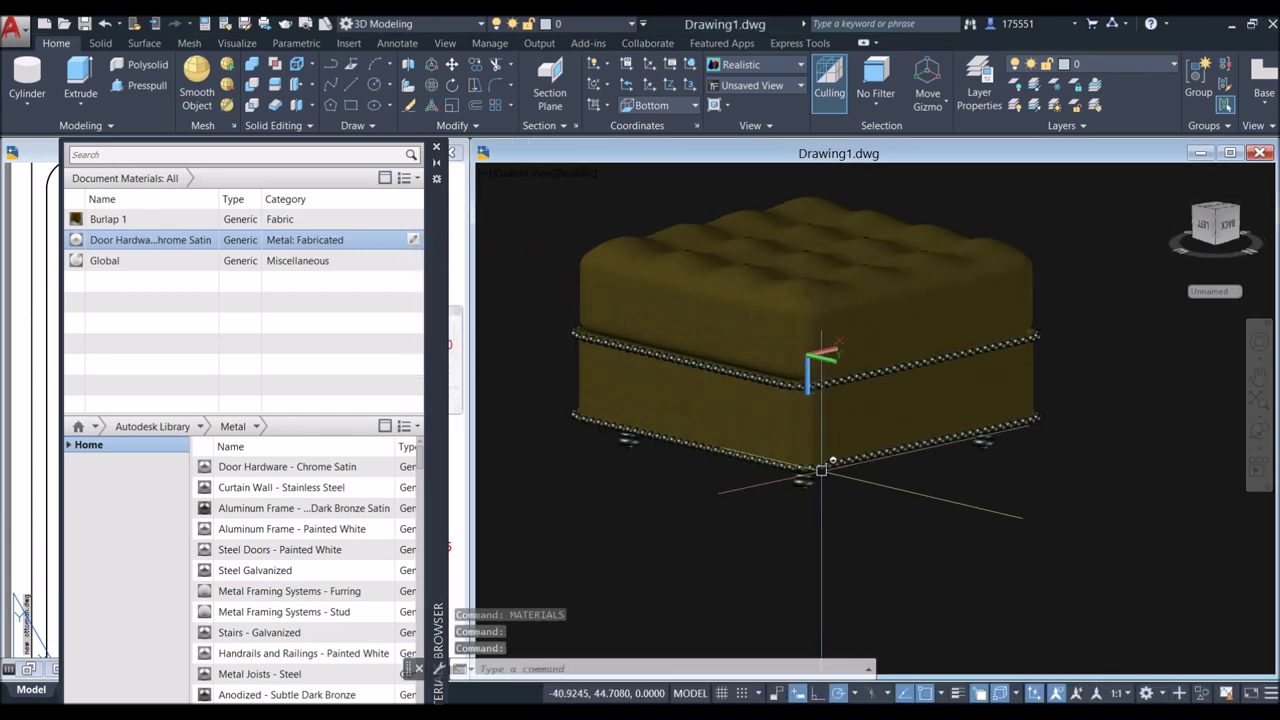
middle_click_drag(821, 461, 814, 403, "shift")
left_click(1263, 266)
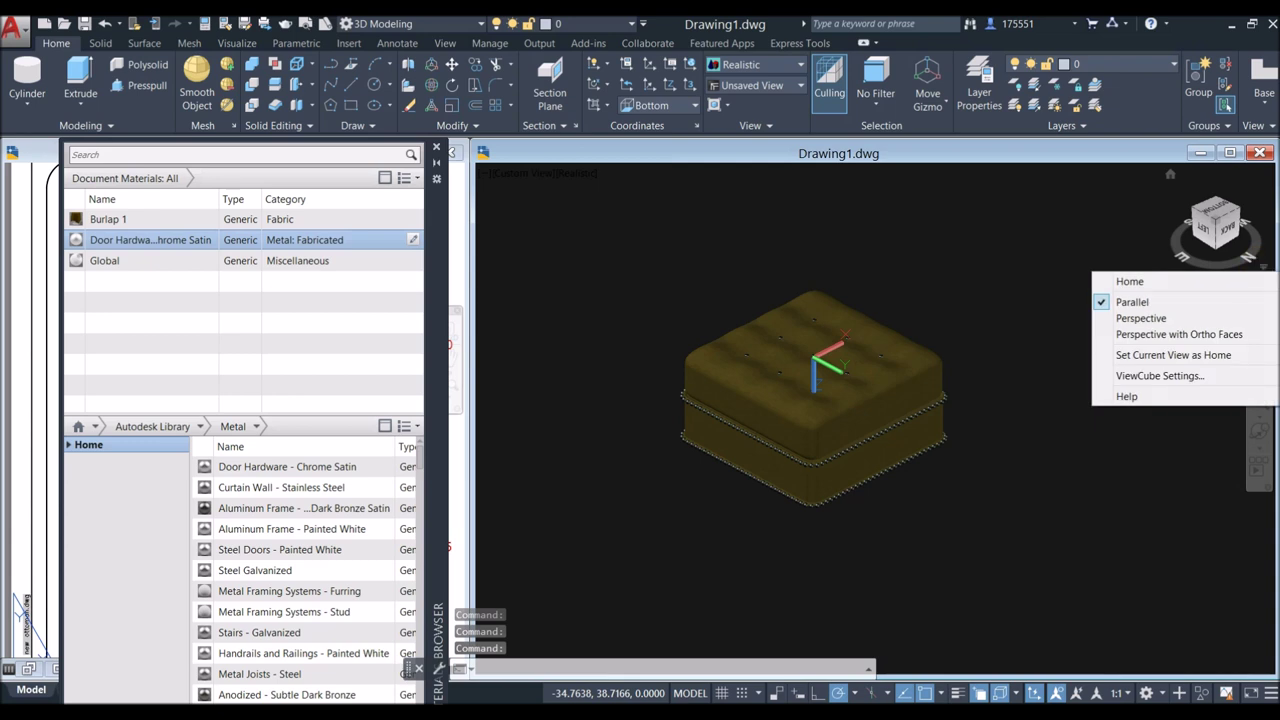
left_click(1131, 318)
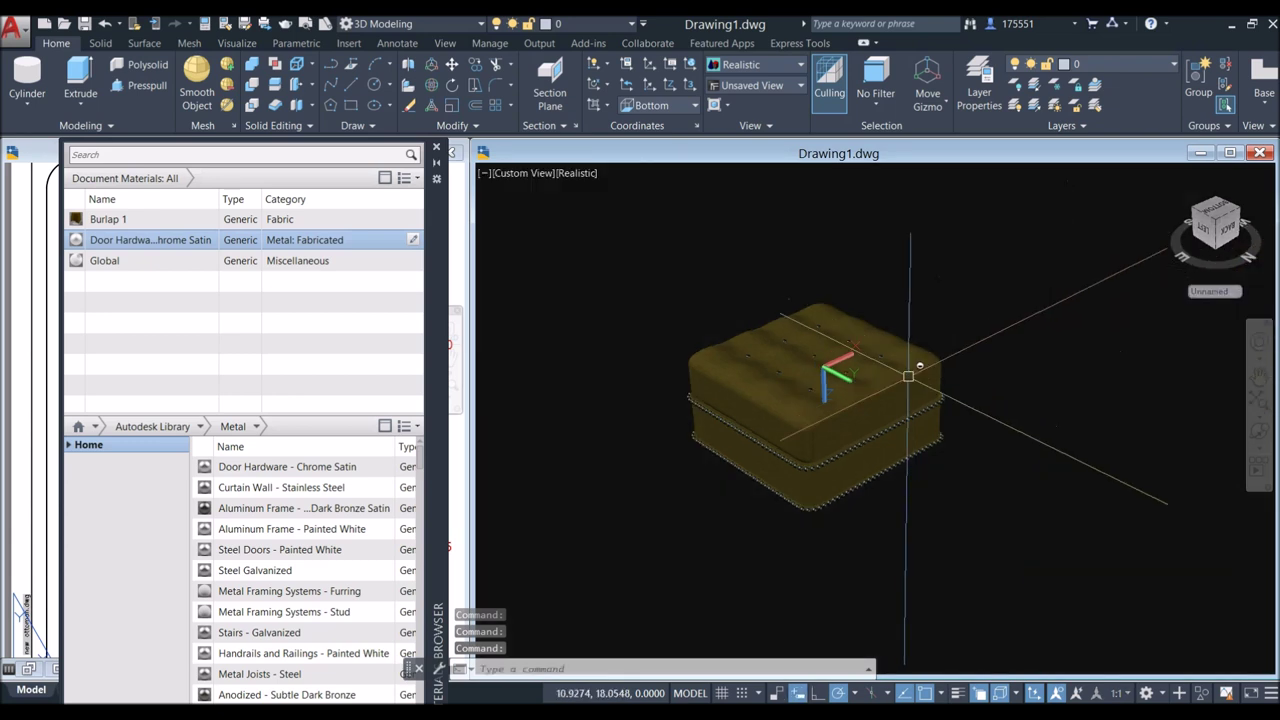
middle_click_drag(789, 328, 820, 250, "shift")
left_click(1233, 154)
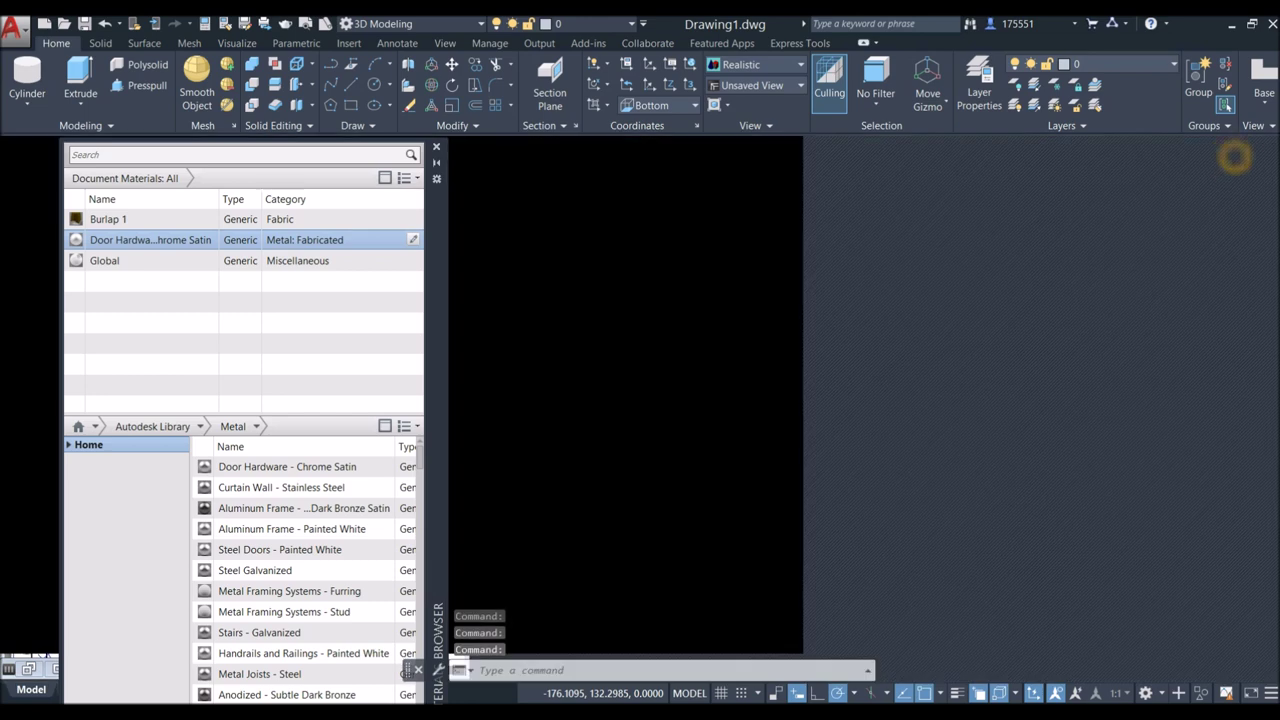
Step: Close the Materials Browser and reset the coordinate system from Bottom to World
left_click(437, 147)
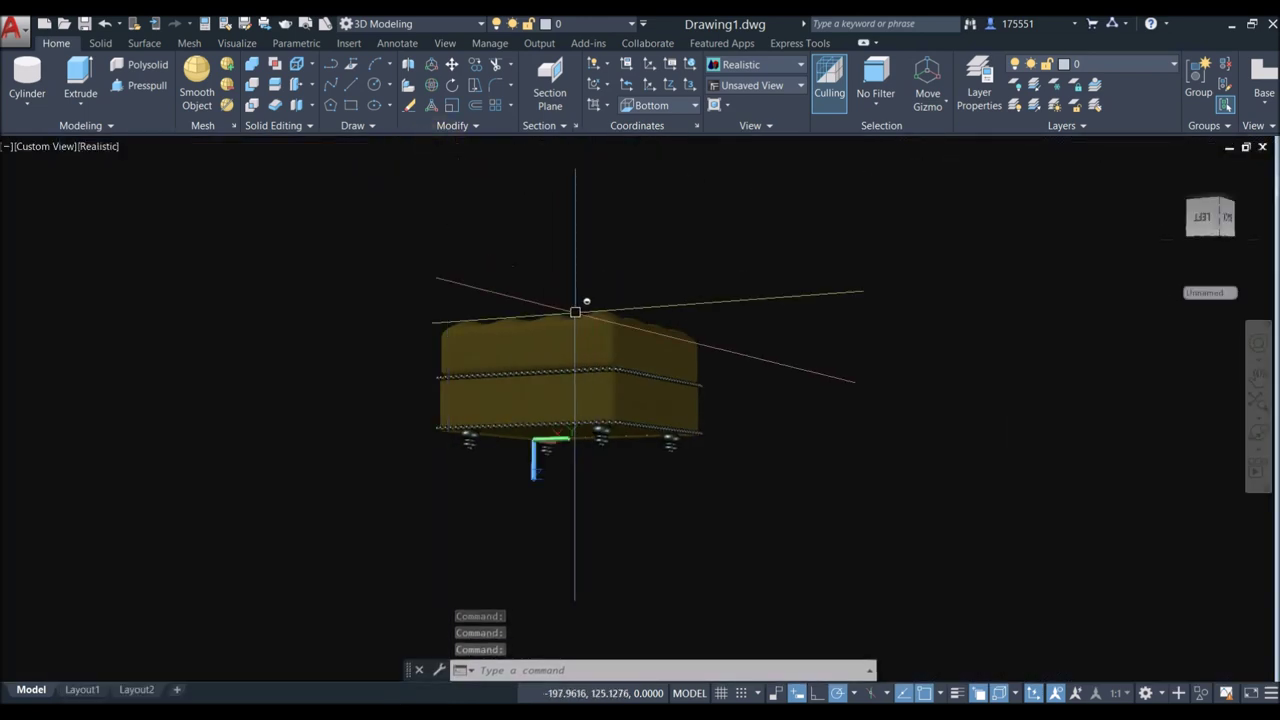
scroll(569, 334, "up", 2)
middle_click_drag(569, 334, 578, 310)
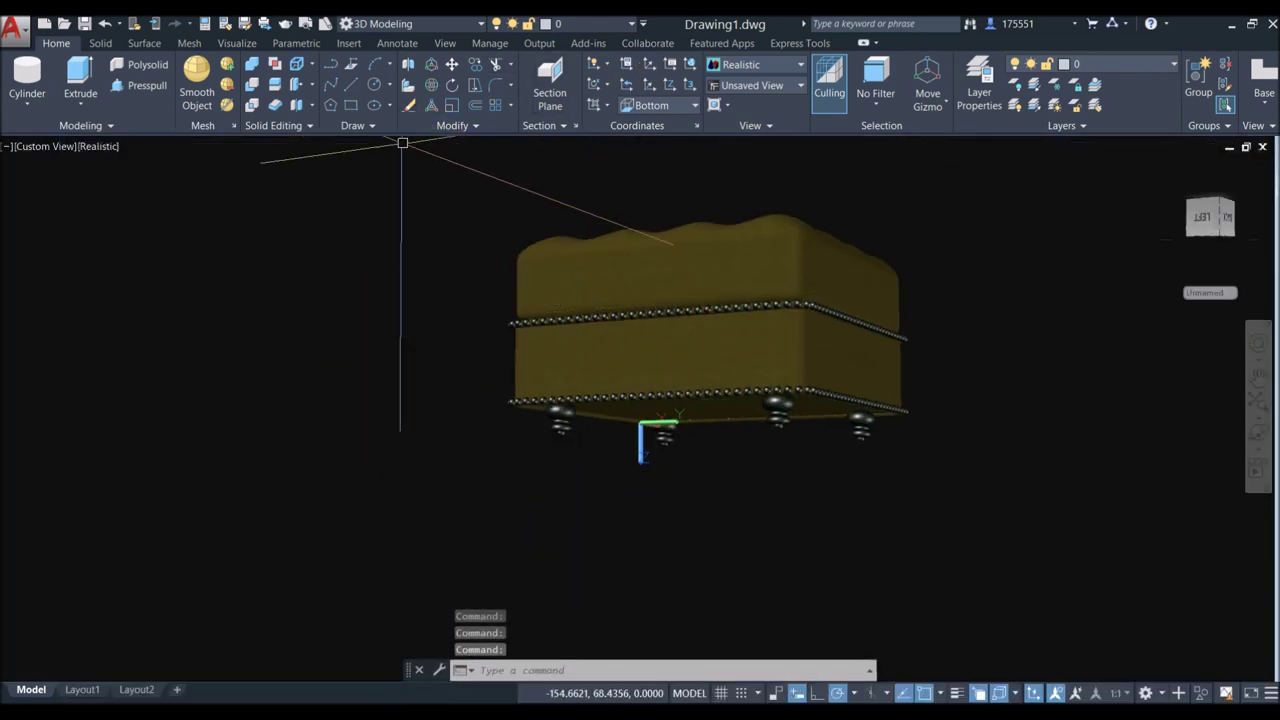
left_click(690, 64)
middle_click_drag(589, 349, 700, 384, "shift")
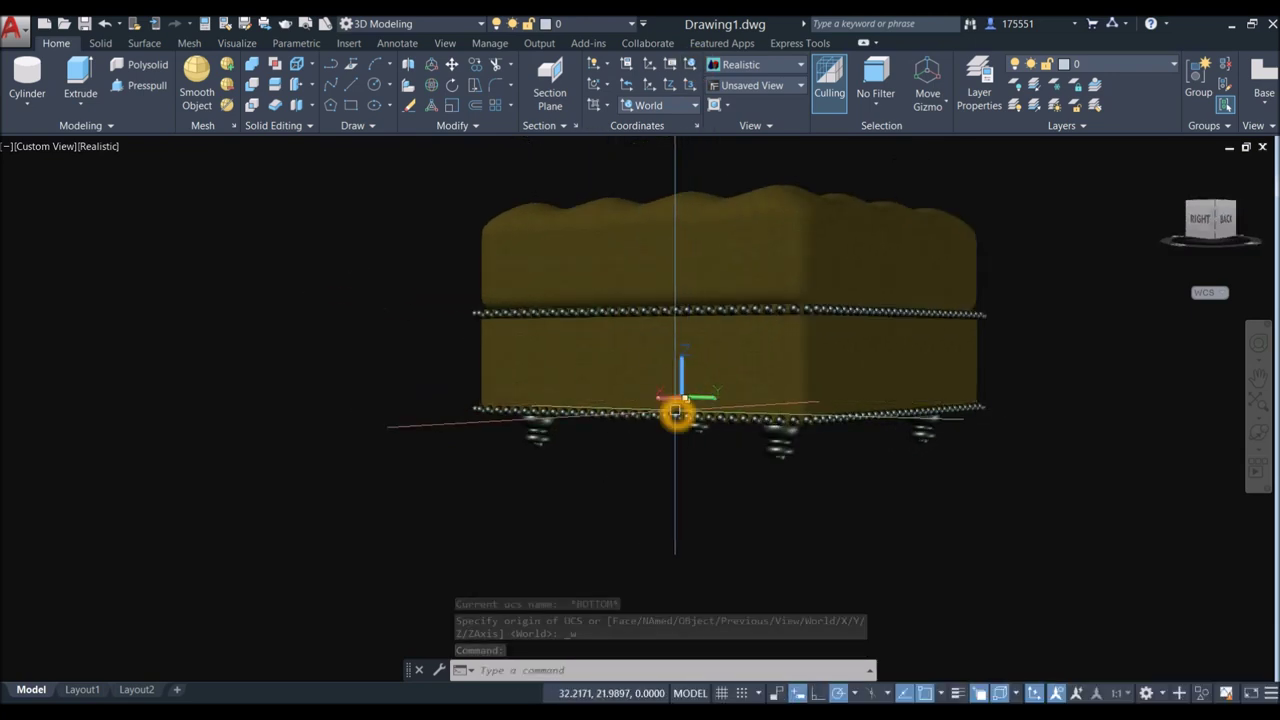
Step: Move the UCS origin from the ottoman's base to empty space away from the model
left_click(683, 398)
left_click(681, 398)
left_click(110, 341)
key("Escape")
Step: Examine the finished ottoman's tufted top, buttons, burlap sides and bead rows up close and as a whole
middle_click_drag(351, 400, 406, 406, "shift")
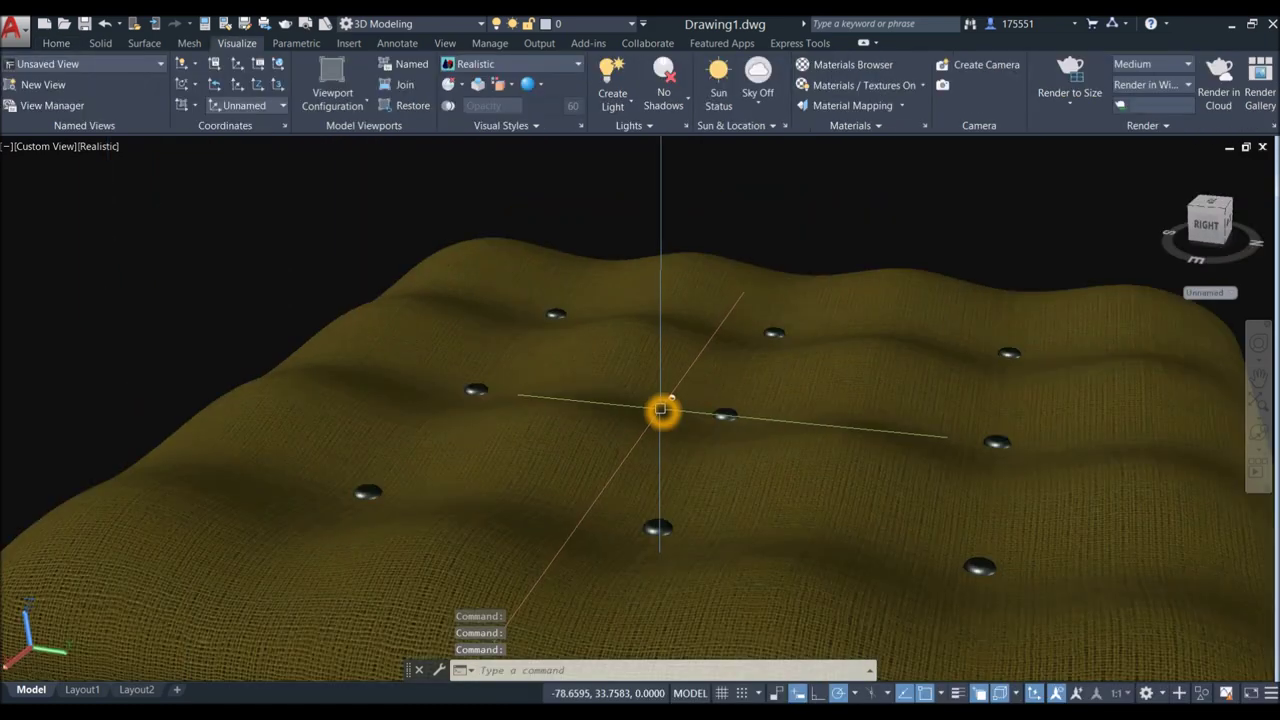
middle_click_drag(663, 409, 683, 326, "shift")
scroll(693, 291, "up", 5)
scroll(693, 292, "down", 6)
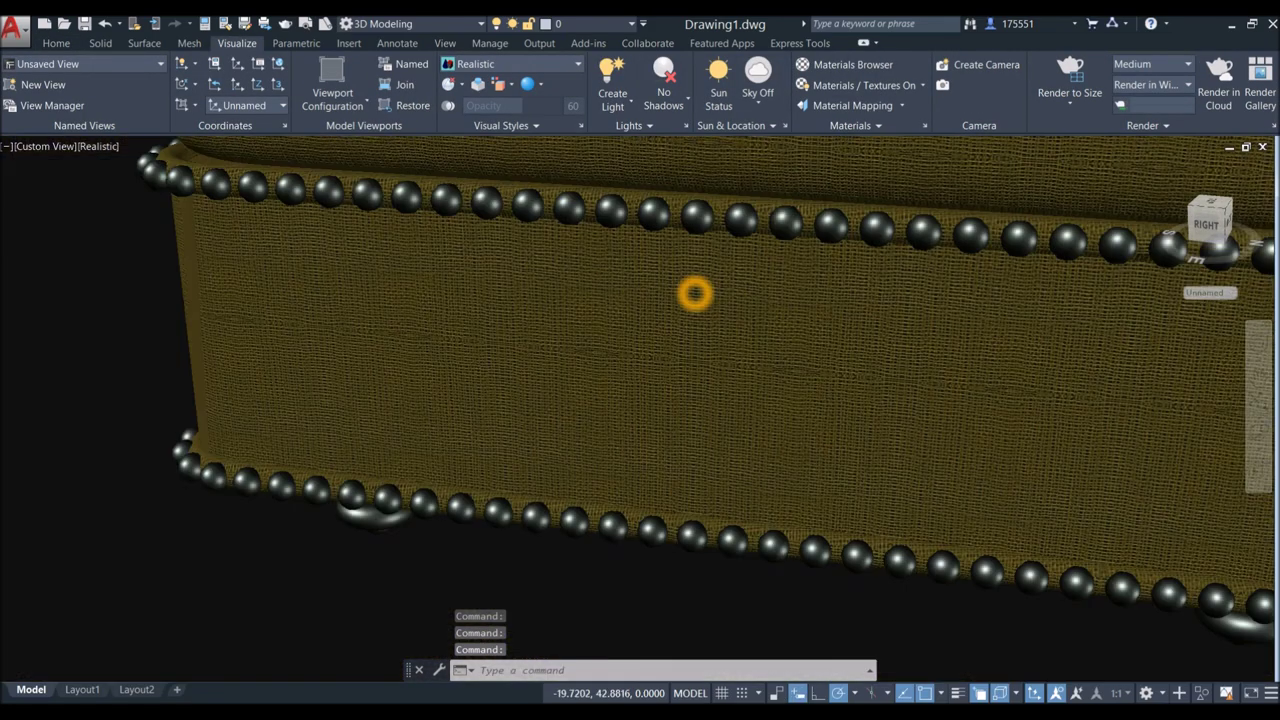
middle_click_drag(788, 305, 689, 371, "shift")
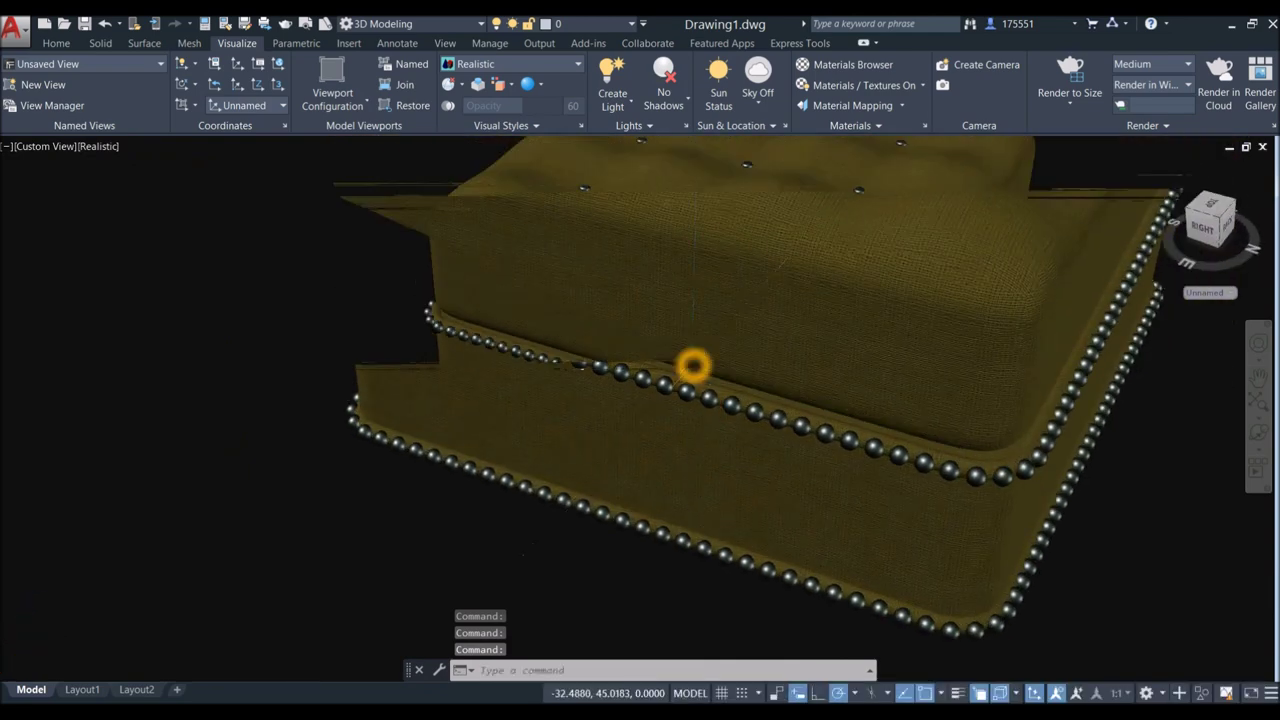
scroll(689, 371, "down", 5)
left_click(859, 309)
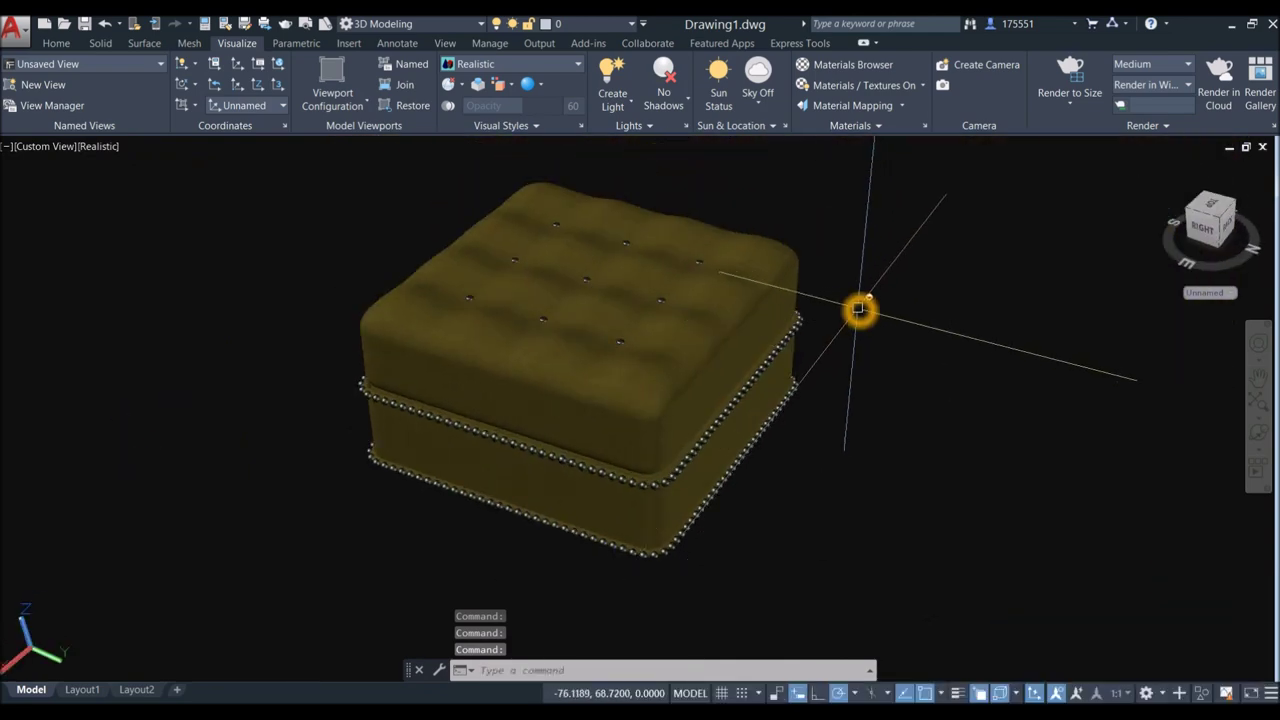